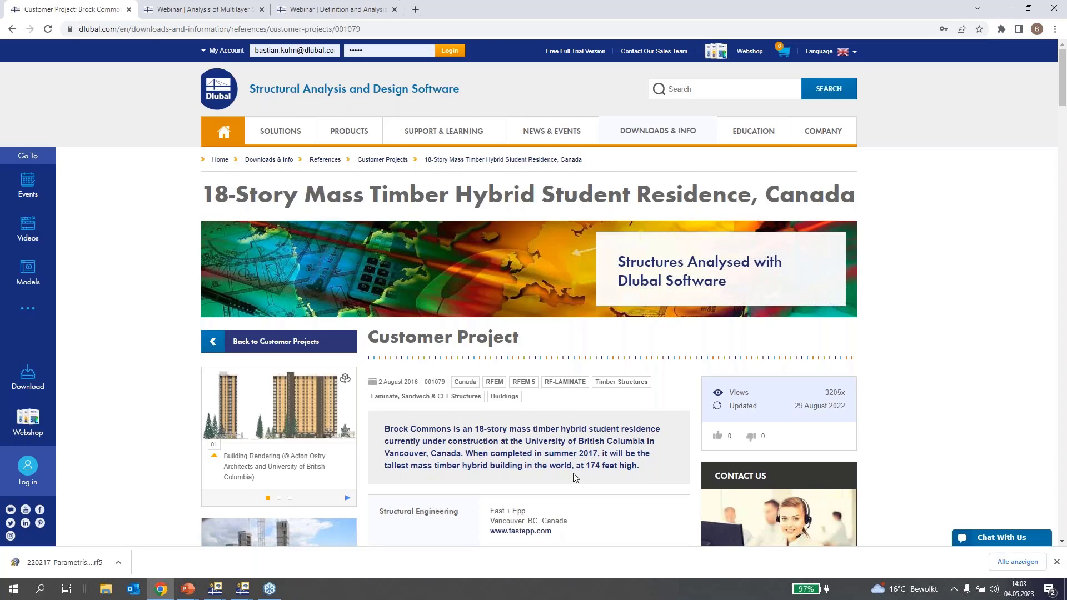
- Review the Brock Commons customer project page and the two RFEM 6 webinar pages on multilayer surfaces and construction stages
{"action": "scroll", "coordinate": [575, 478], "scroll_direction": "down", "scroll_amount": 1}
{"action": "scroll", "coordinate": [575, 478], "scroll_direction": "down", "scroll_amount": 3}
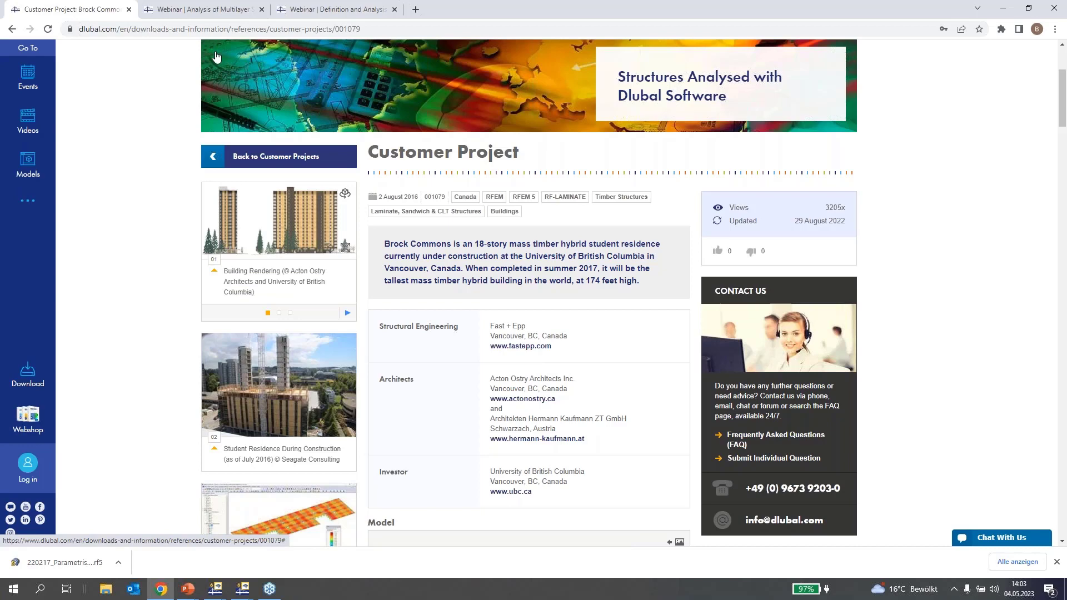
{"action": "left_click", "coordinate": [201, 9]}
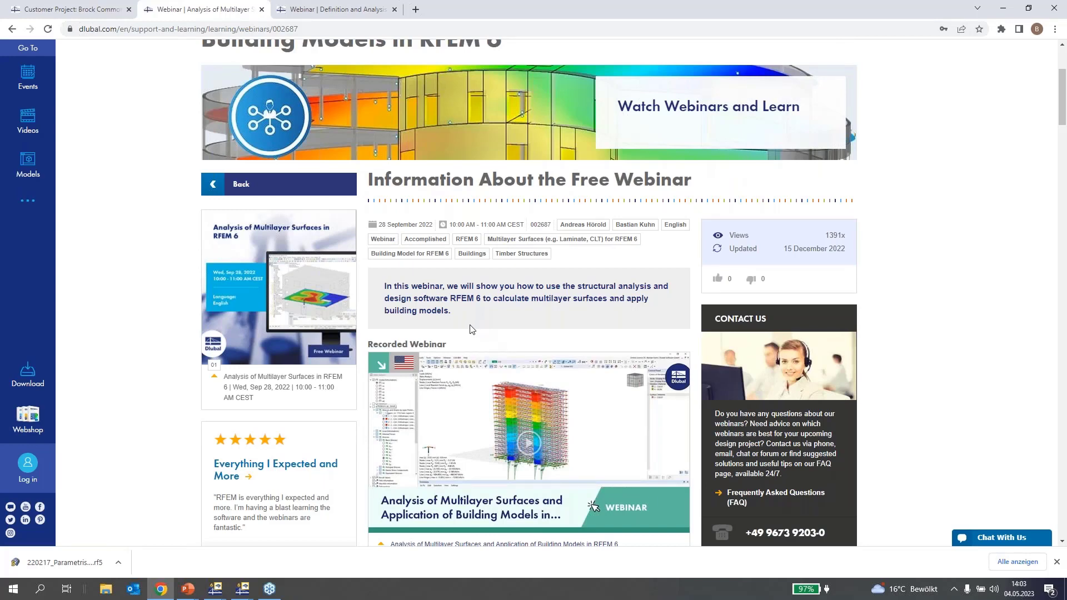
{"action": "scroll", "coordinate": [471, 329], "scroll_direction": "down", "scroll_amount": 1}
{"action": "scroll", "coordinate": [471, 330], "scroll_direction": "down", "scroll_amount": 3}
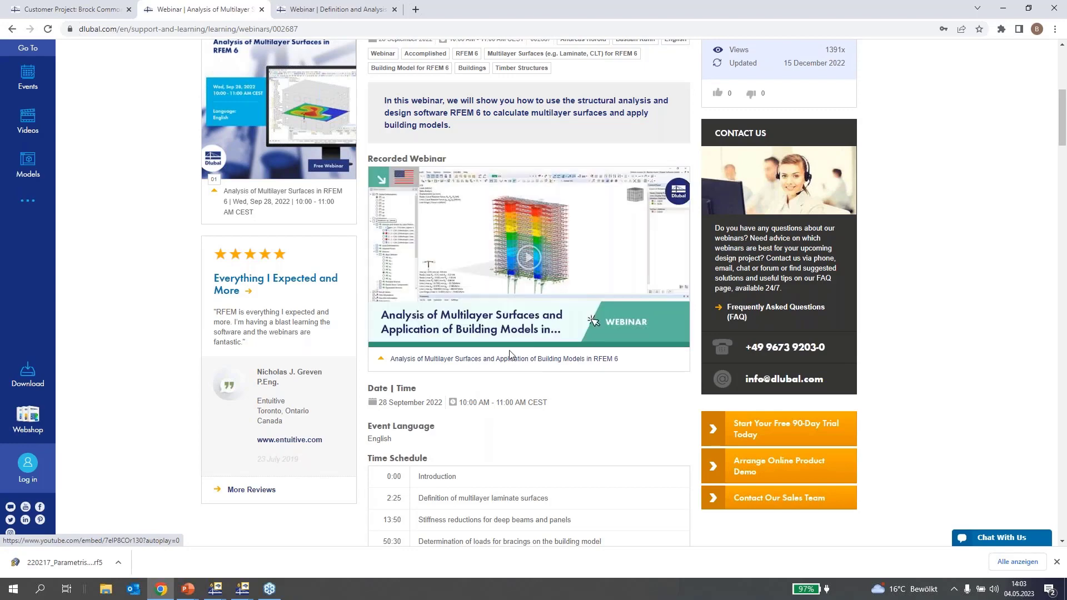
{"action": "left_click", "coordinate": [305, 16]}
{"action": "scroll", "coordinate": [521, 271], "scroll_direction": "up", "scroll_amount": 3}
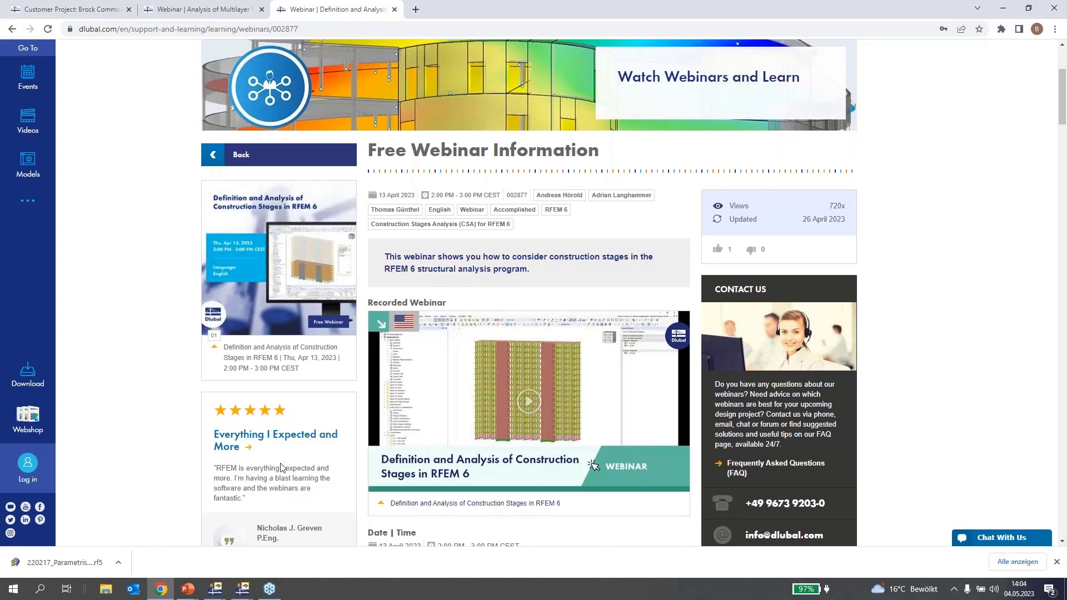
- Switch to the RFEM window with the 3D-2 model and display the structure as a solid rendering
{"action": "left_click", "coordinate": [215, 590]}
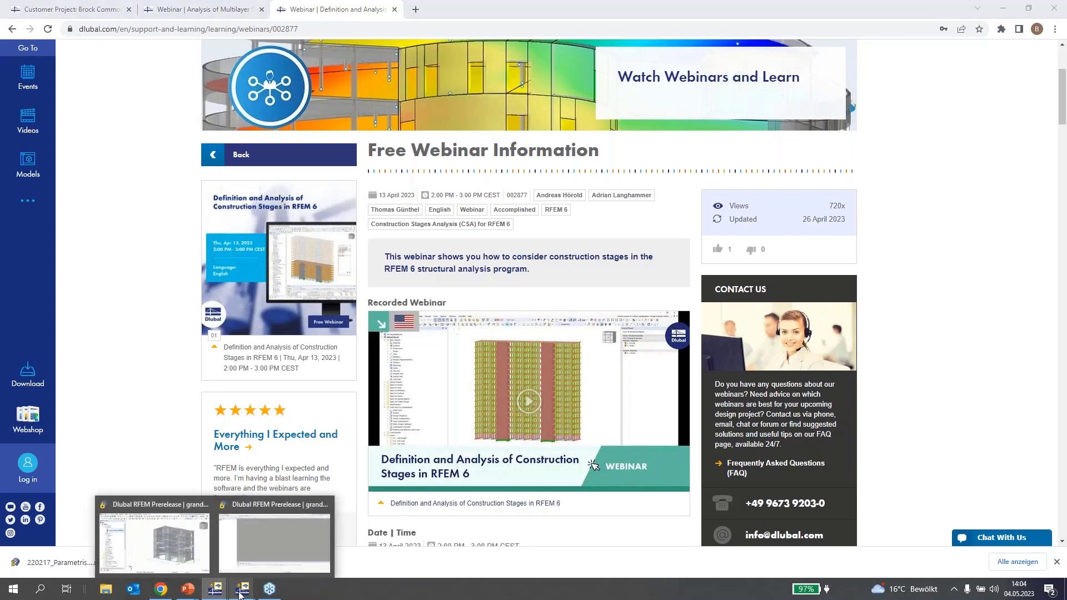
{"action": "mouse_move", "coordinate": [241, 592]}
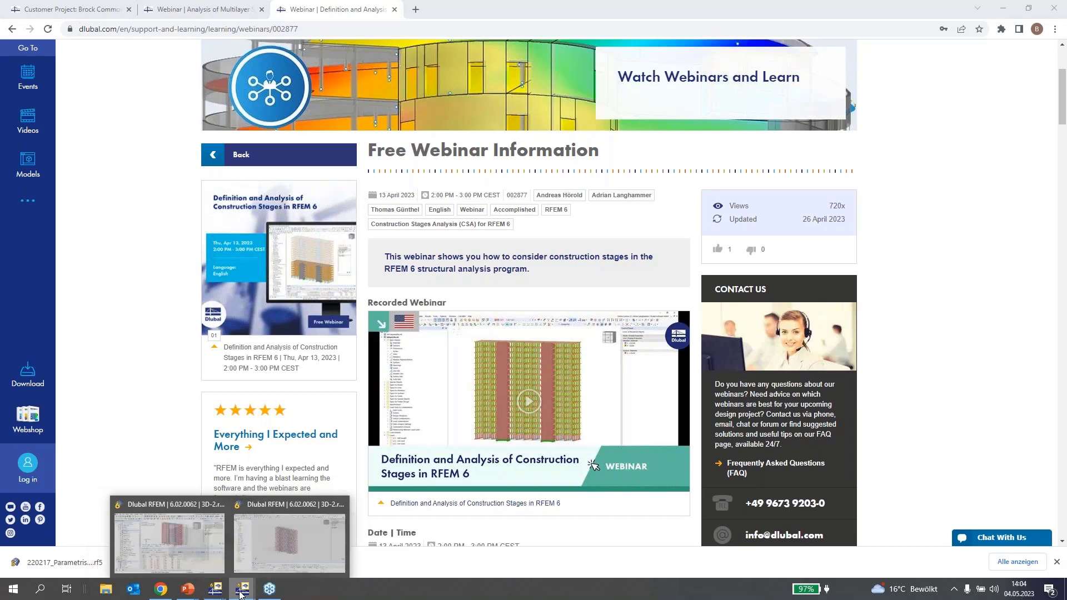
{"action": "left_click", "coordinate": [291, 558]}
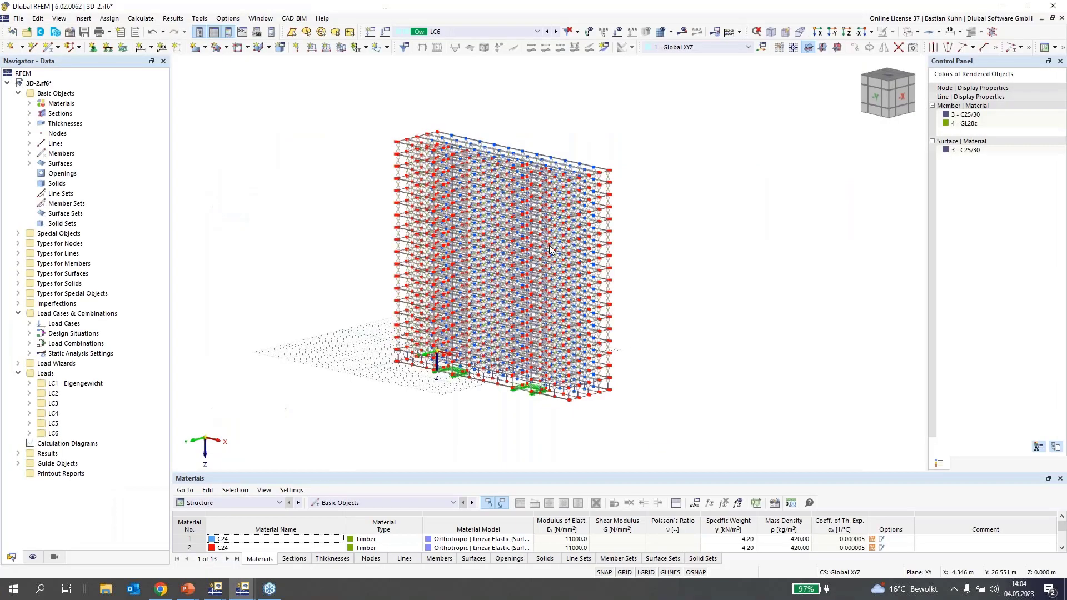
{"action": "left_click", "coordinate": [907, 31]}
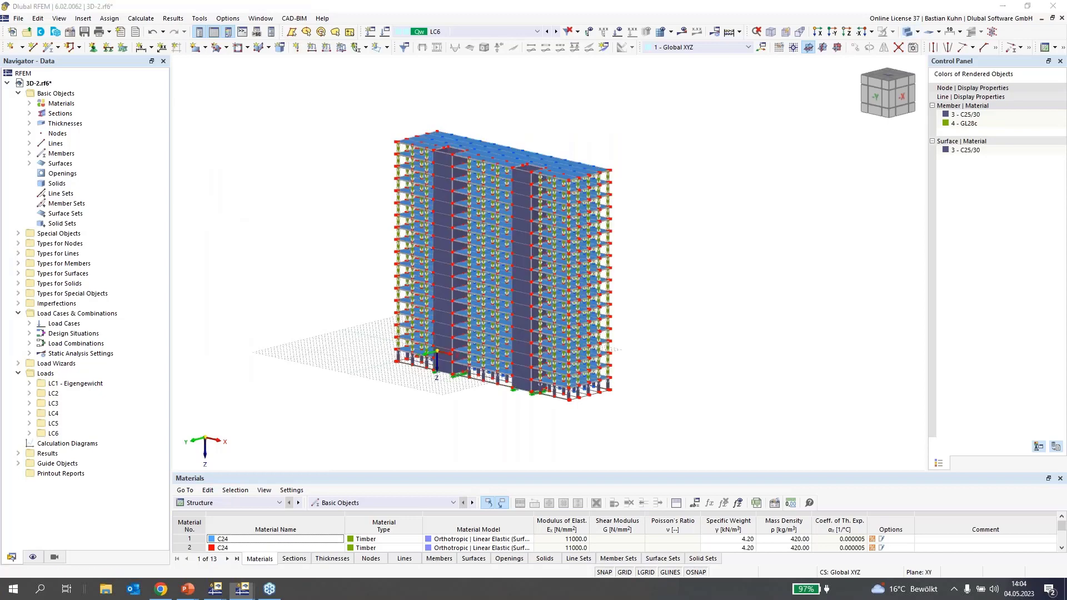
- Inspect the properties of a timber column in a lower story, then close them without changes
{"action": "middle_click_drag", "start_coordinate": [335, 219], "coordinate": [327, 216]}
{"action": "left_click_drag", "start_coordinate": [328, 217], "coordinate": [332, 211], "text": "ctrl"}
{"action": "scroll", "coordinate": [332, 211], "scroll_direction": "up", "scroll_amount": 1}
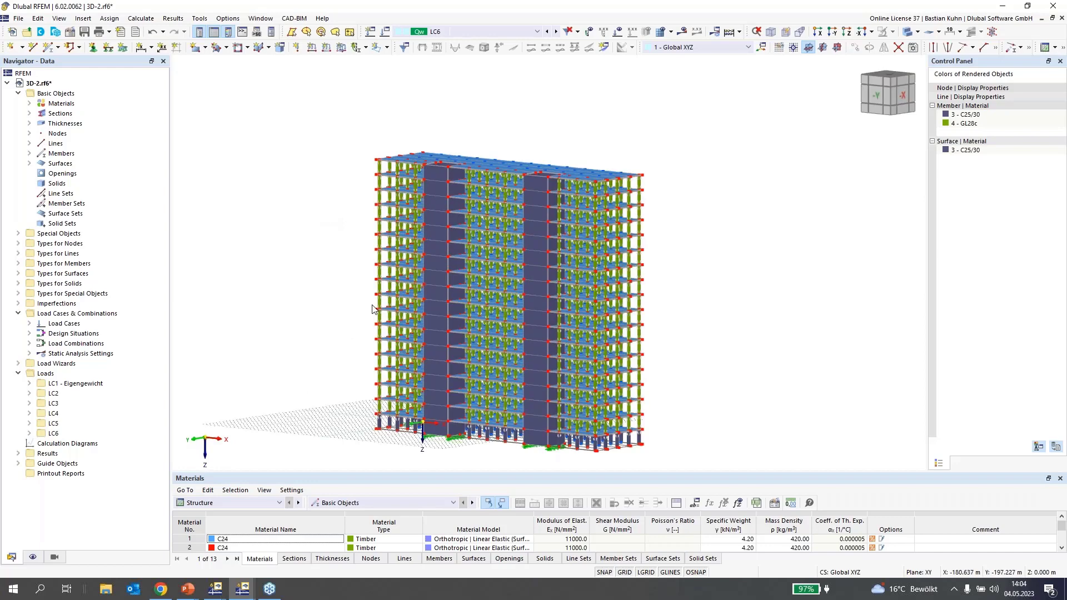
{"action": "scroll", "coordinate": [397, 425], "scroll_direction": "up", "scroll_amount": 2}
{"action": "scroll", "coordinate": [397, 424], "scroll_direction": "up", "scroll_amount": 2}
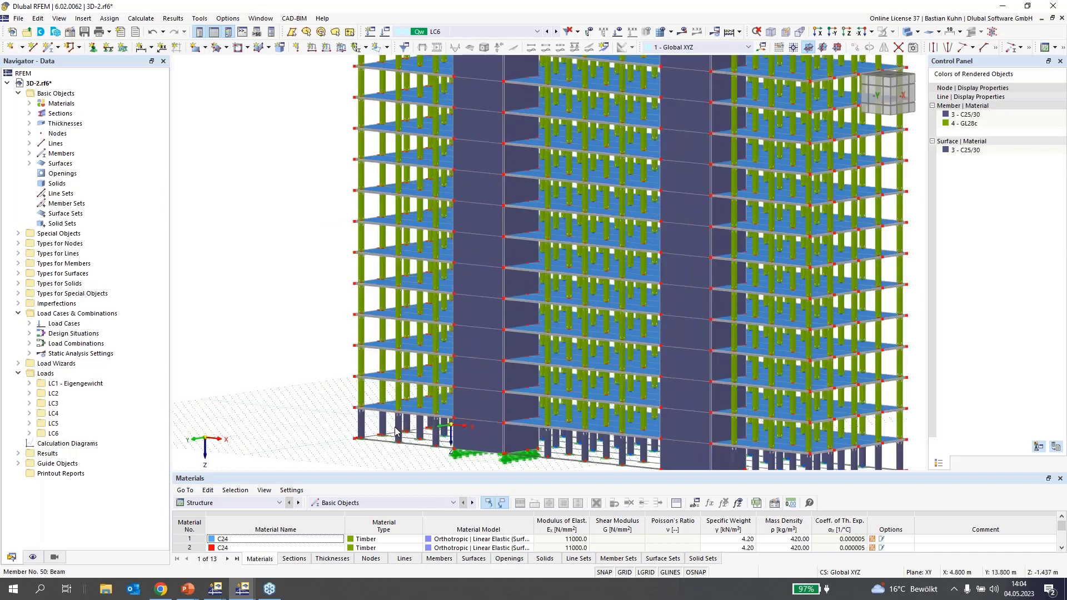
{"action": "scroll", "coordinate": [396, 431], "scroll_direction": "down", "scroll_amount": 2}
{"action": "left_click", "coordinate": [397, 408]}
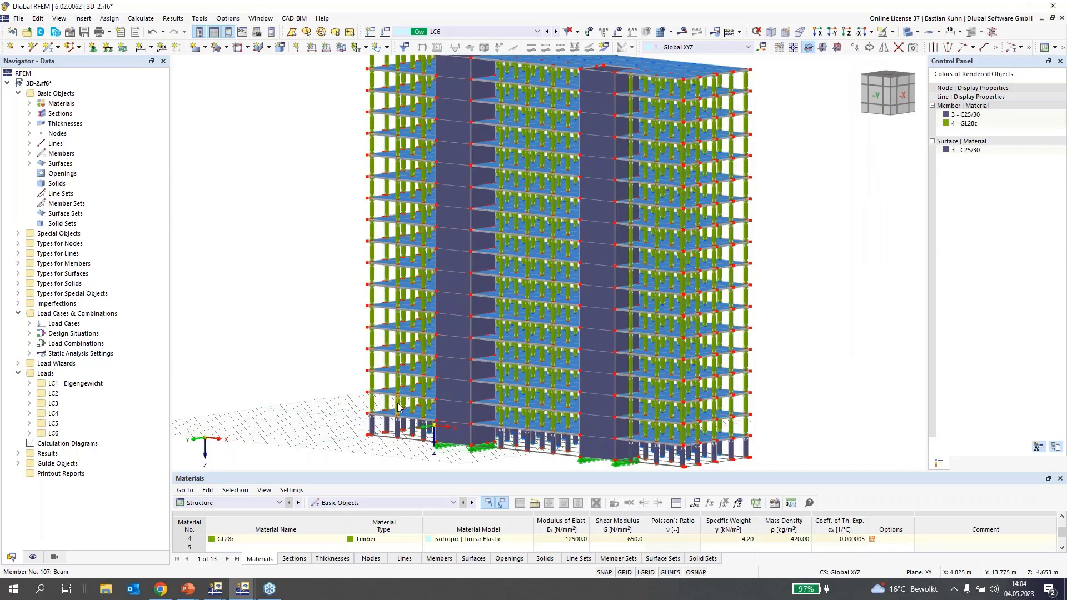
{"action": "double_click", "coordinate": [398, 407]}
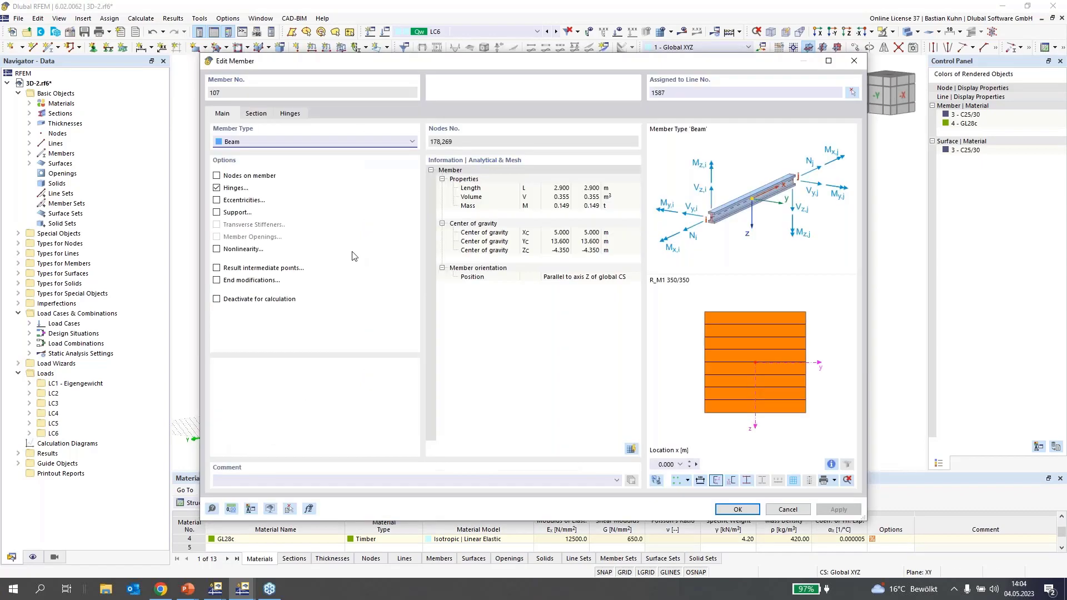
{"action": "left_click", "coordinate": [857, 62]}
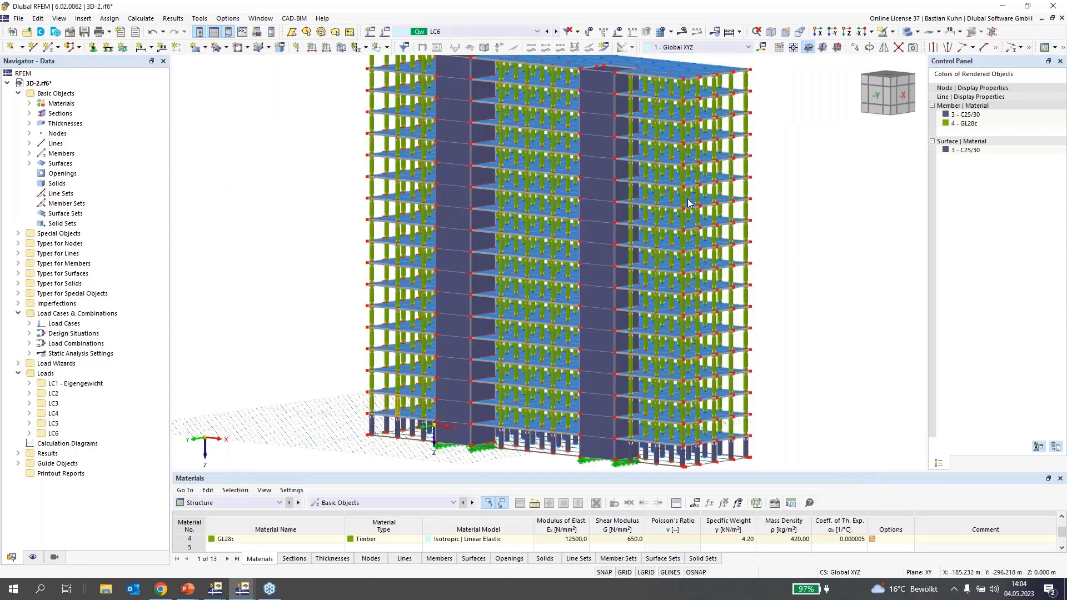
- Add a linear dimension along the building's long base edge, with the dimension line offset about 20 m outward
{"action": "scroll", "coordinate": [468, 273], "scroll_direction": "down", "scroll_amount": 3}
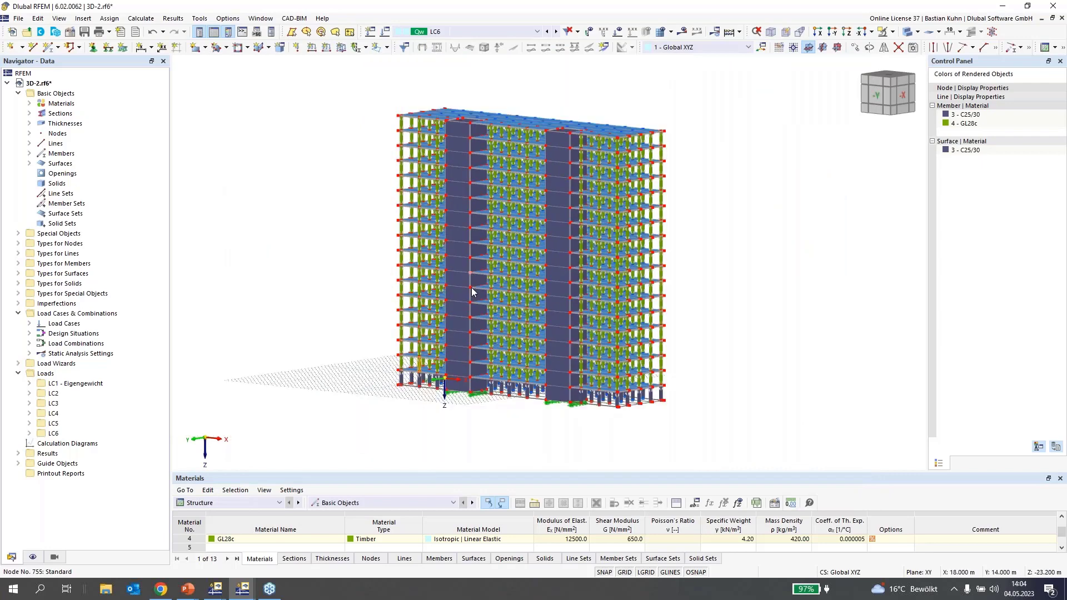
{"action": "middle_click_drag", "start_coordinate": [538, 458], "coordinate": [393, 380]}
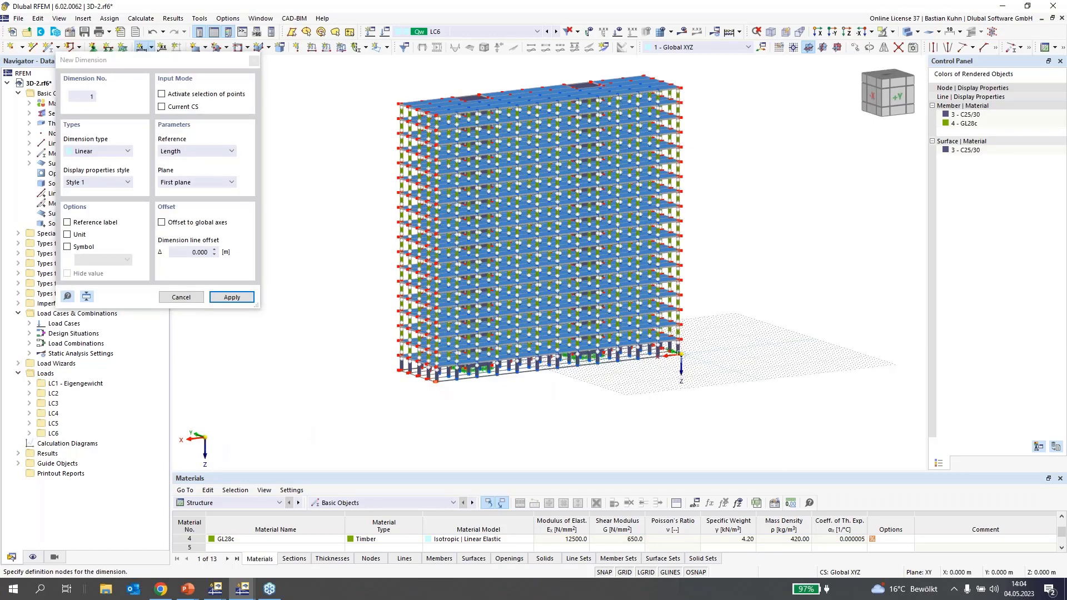
{"action": "left_click", "coordinate": [681, 355]}
{"action": "left_click", "coordinate": [662, 407]}
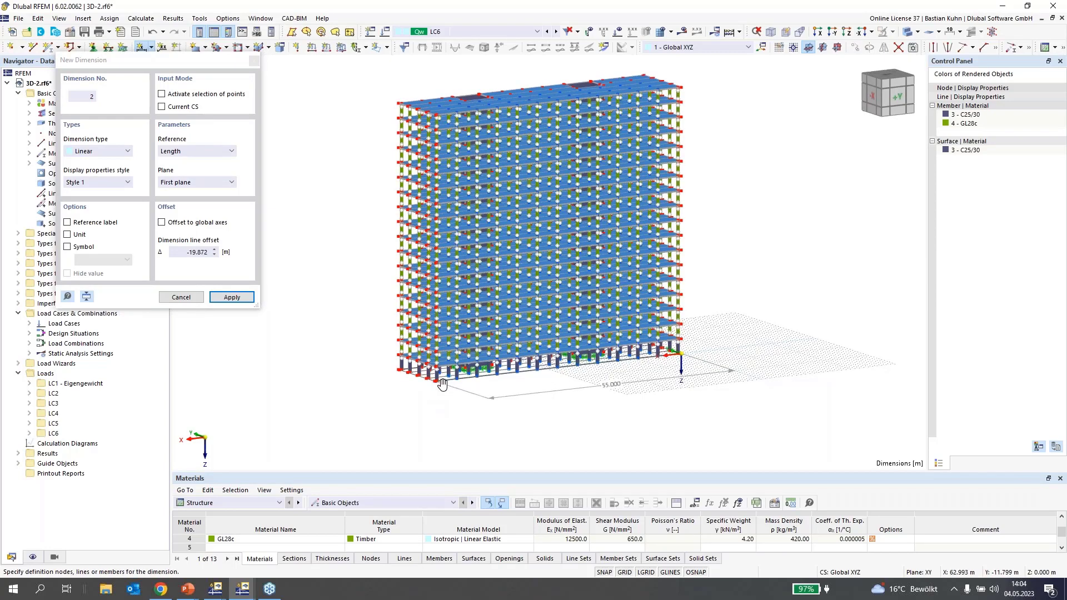
- Add a linear dimension along the building's short base edge, with the dimension line offset about 5.4 m outward
{"action": "middle_click_drag", "start_coordinate": [442, 383], "coordinate": [494, 383]}
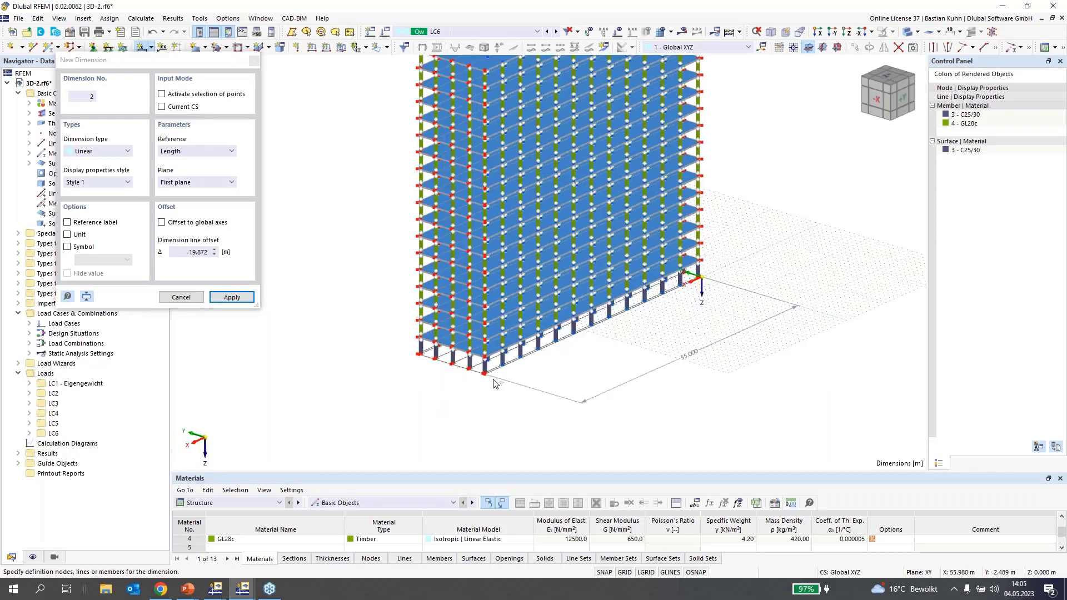
{"action": "scroll", "coordinate": [494, 384], "scroll_direction": "up", "scroll_amount": 3}
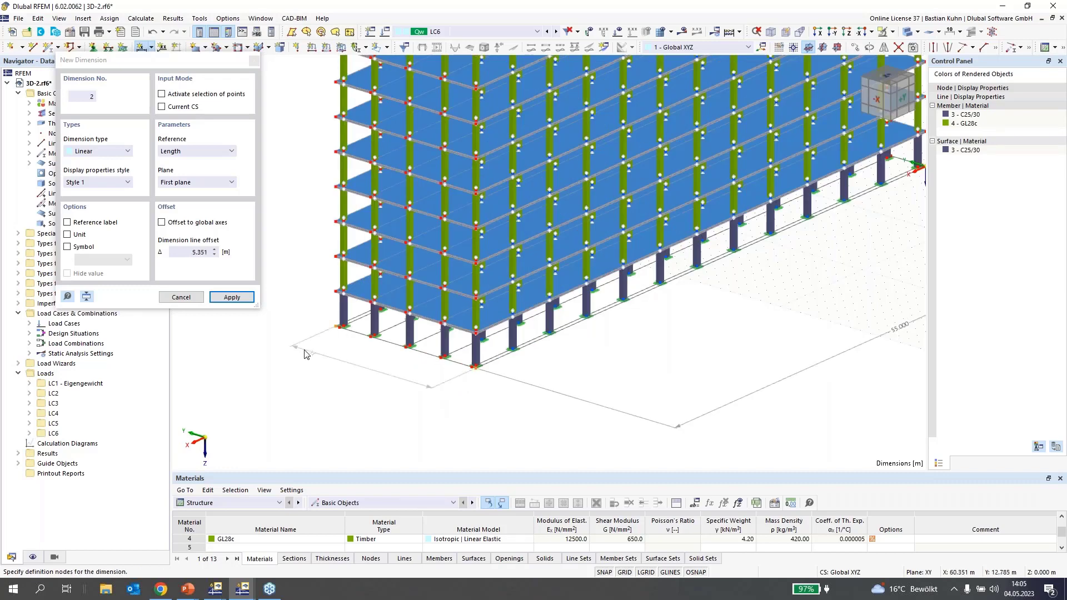
{"action": "left_click", "coordinate": [305, 355]}
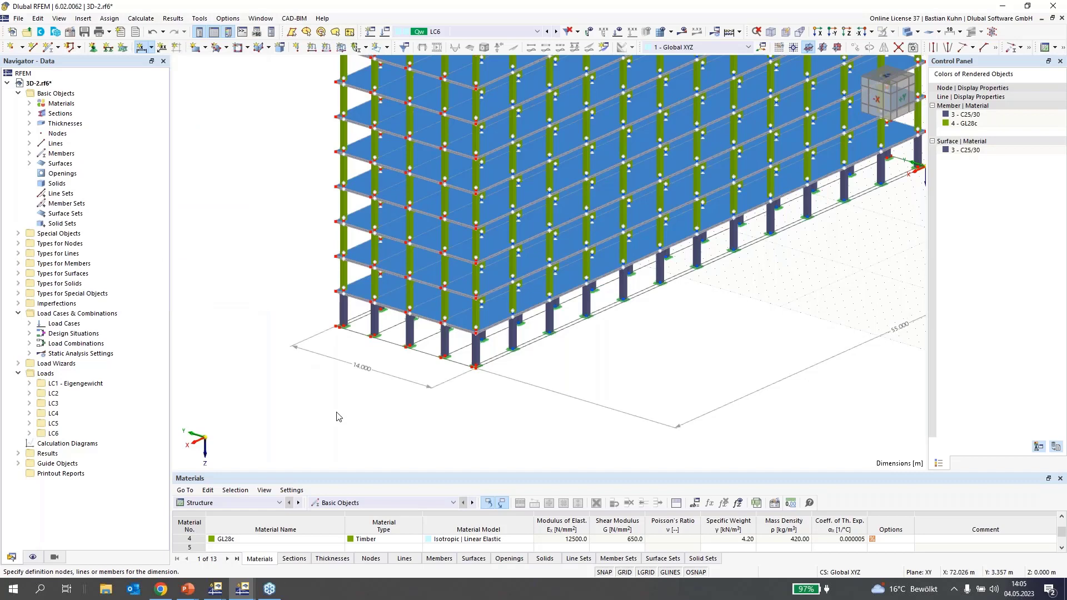
- Activate the Building Model add-on in the model's base data
{"action": "scroll", "coordinate": [338, 417], "scroll_direction": "down", "scroll_amount": 3}
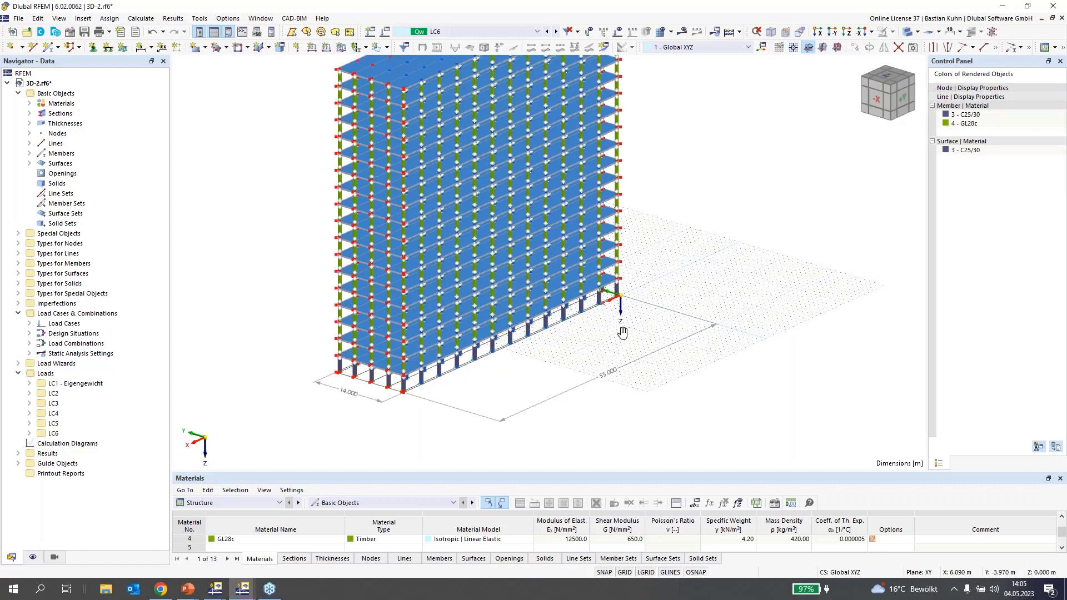
{"action": "middle_click_drag", "start_coordinate": [599, 311], "coordinate": [433, 337]}
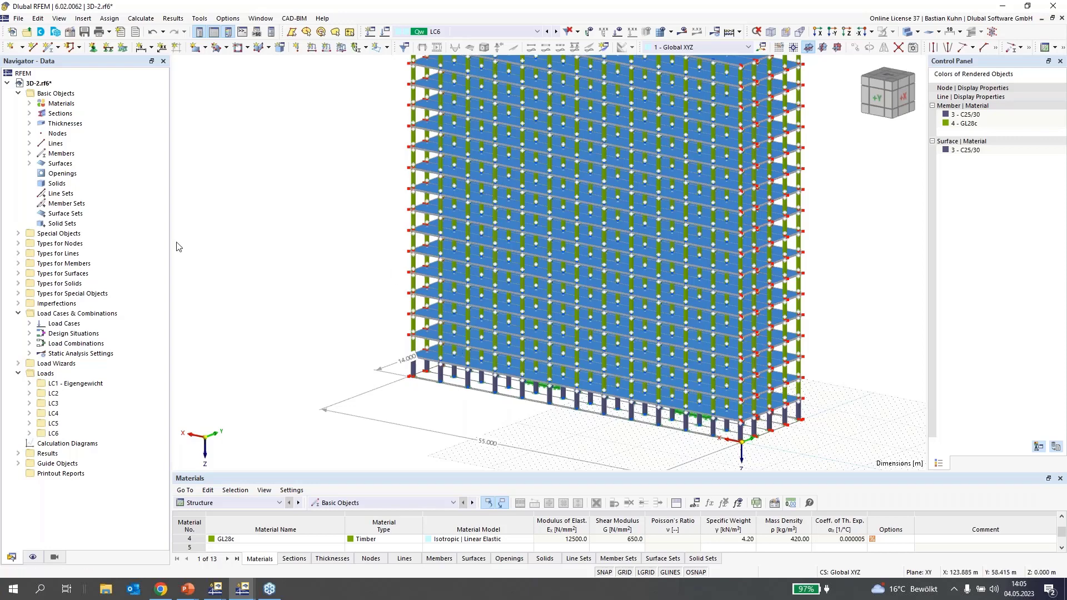
{"action": "left_click", "coordinate": [70, 34]}
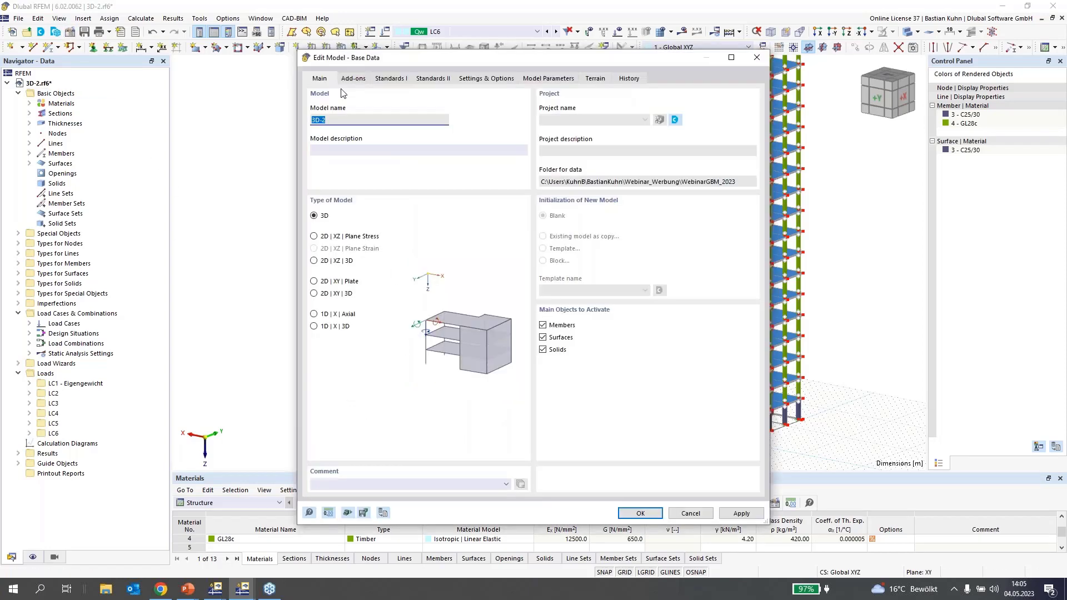
{"action": "left_click", "coordinate": [353, 78]}
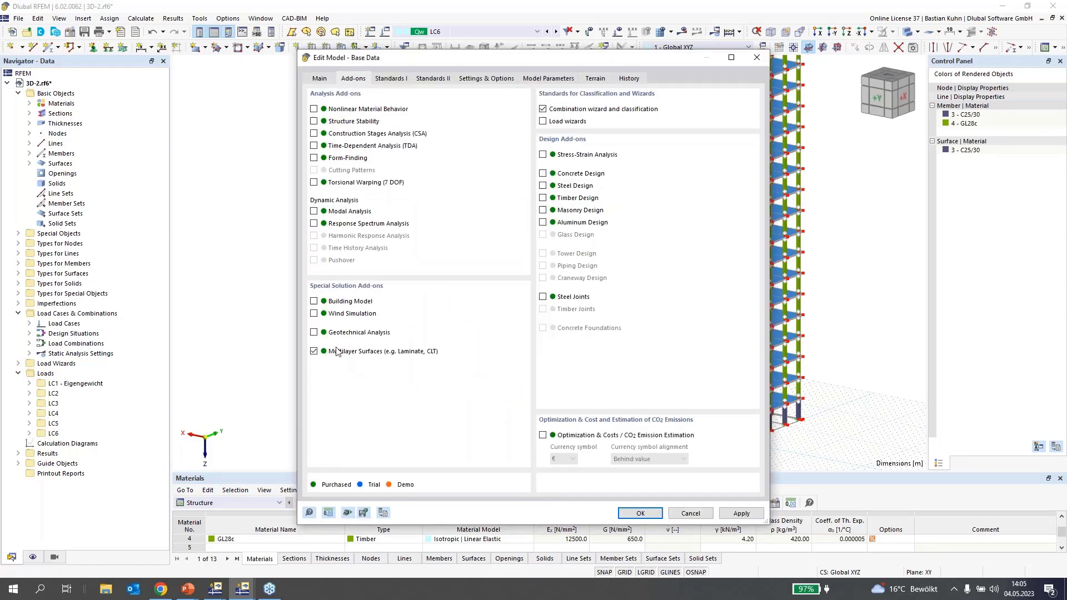
{"action": "left_click", "coordinate": [314, 301]}
{"action": "left_click", "coordinate": [640, 513]}
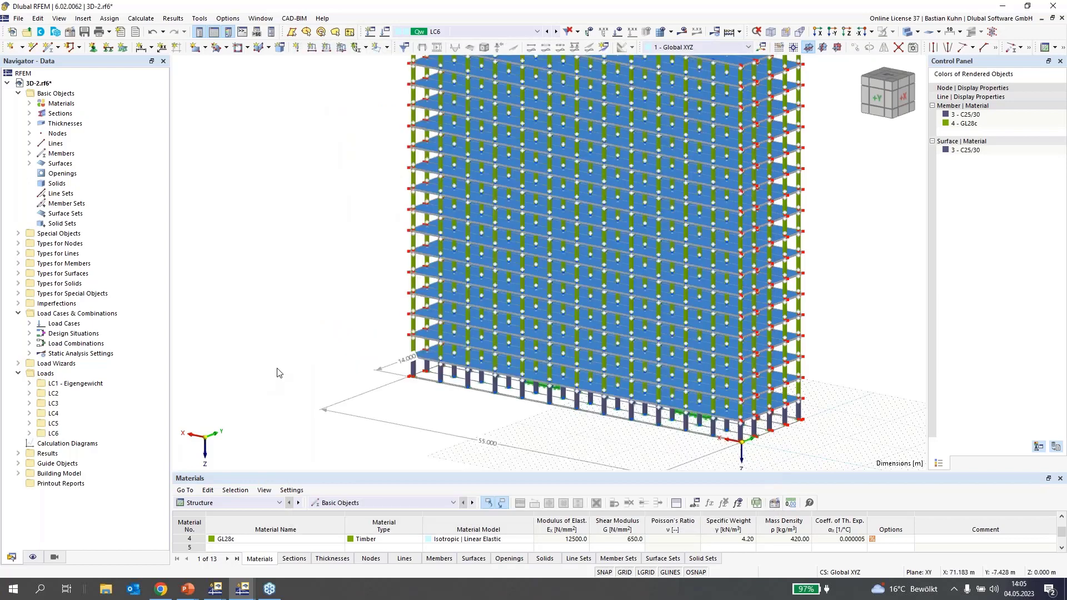
- Expand the Building Model entry, enlarge the table area and display the building stories table
{"action": "scroll", "coordinate": [279, 373], "scroll_direction": "down", "scroll_amount": 2}
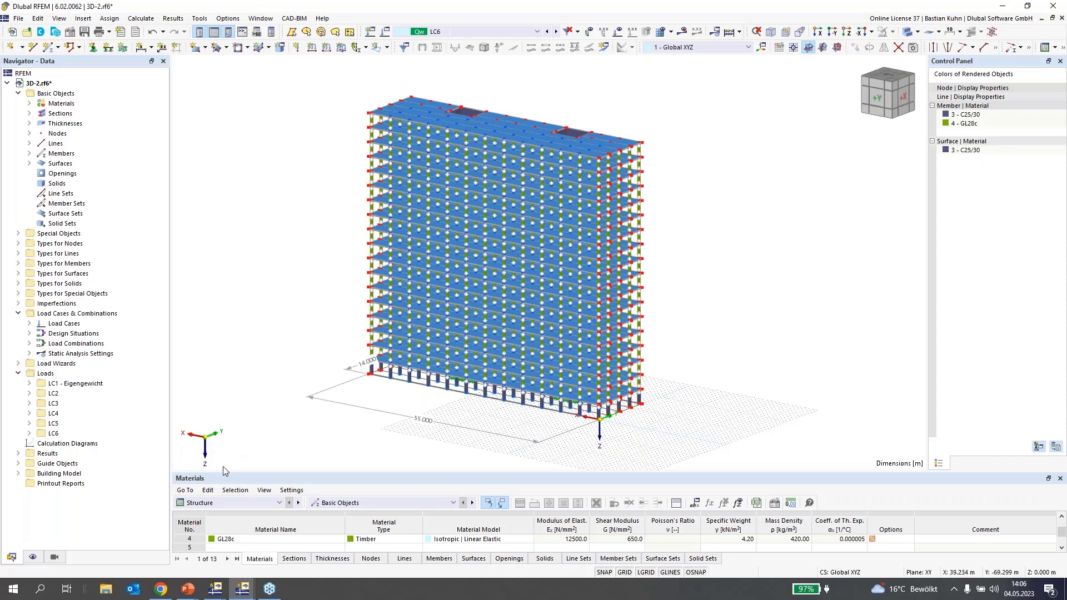
{"action": "left_click", "coordinate": [19, 473]}
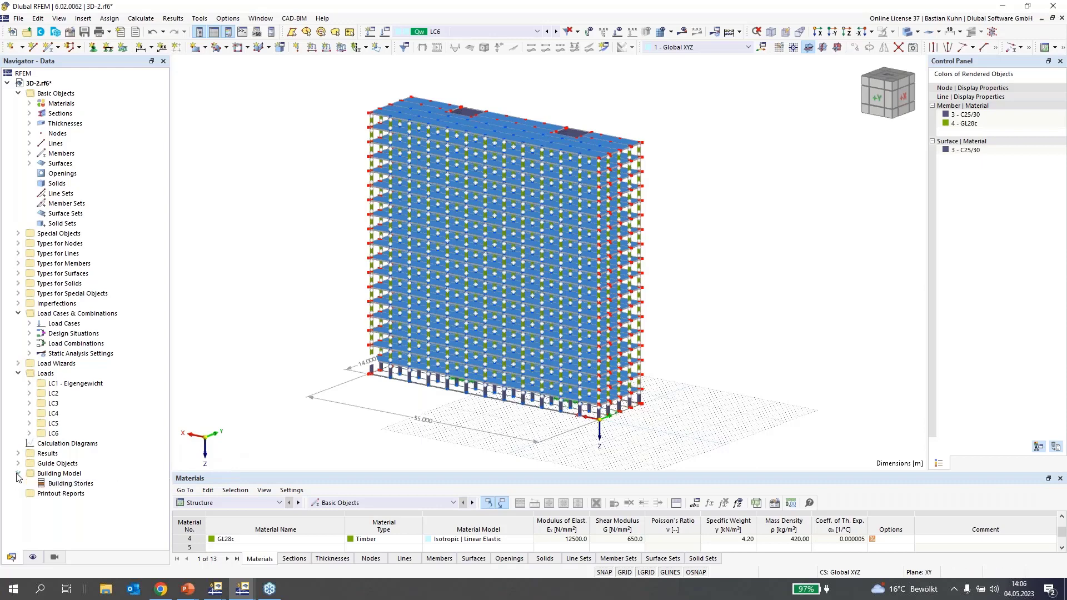
{"action": "left_click", "coordinate": [48, 475]}
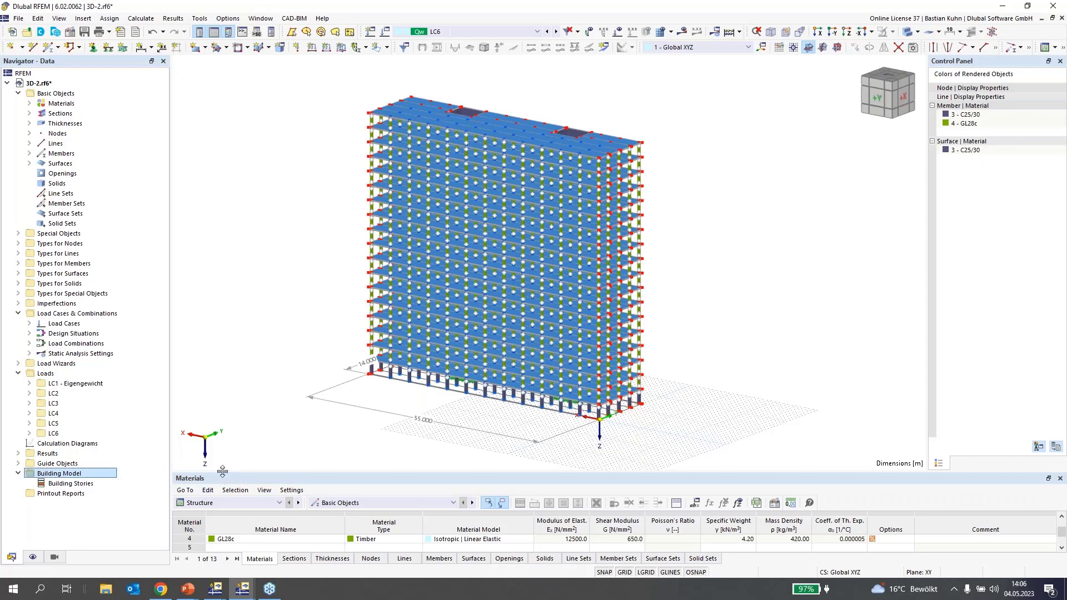
{"action": "left_click_drag", "start_coordinate": [222, 472], "coordinate": [224, 374]}
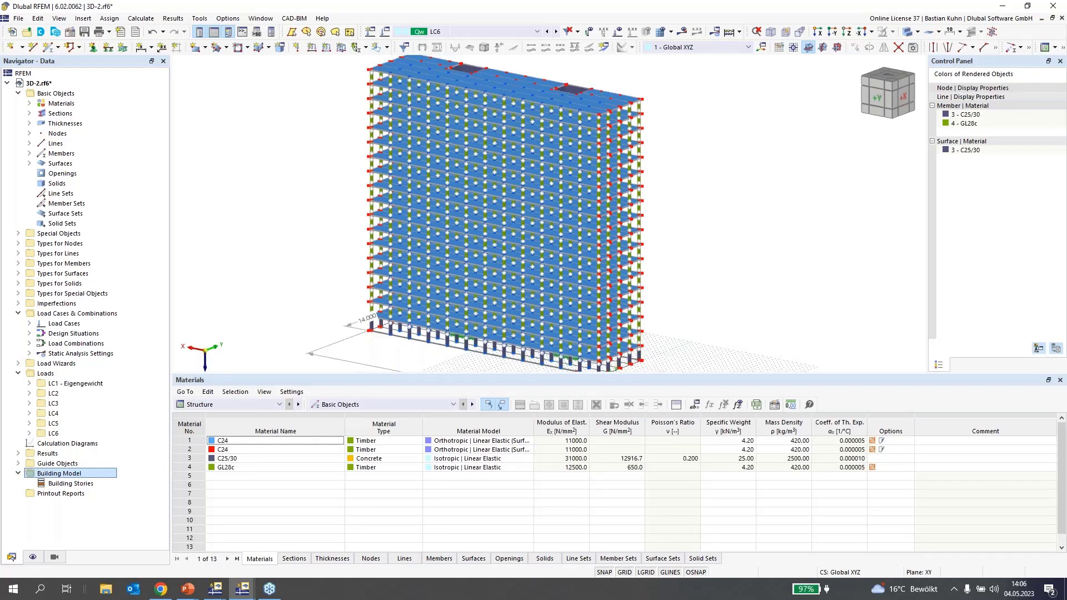
{"action": "left_click", "coordinate": [222, 405]}
{"action": "left_click", "coordinate": [234, 415]}
{"action": "left_click", "coordinate": [323, 408]}
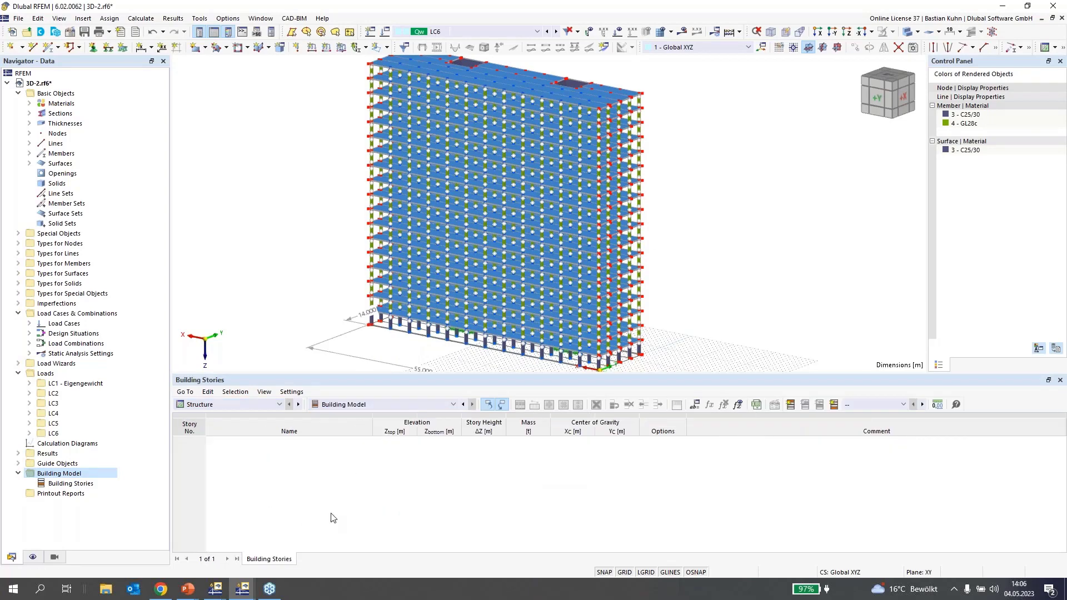
- Start a new building story and show the rendered model in its preview area
{"action": "left_click", "coordinate": [72, 484]}
{"action": "right_click", "coordinate": [75, 484]}
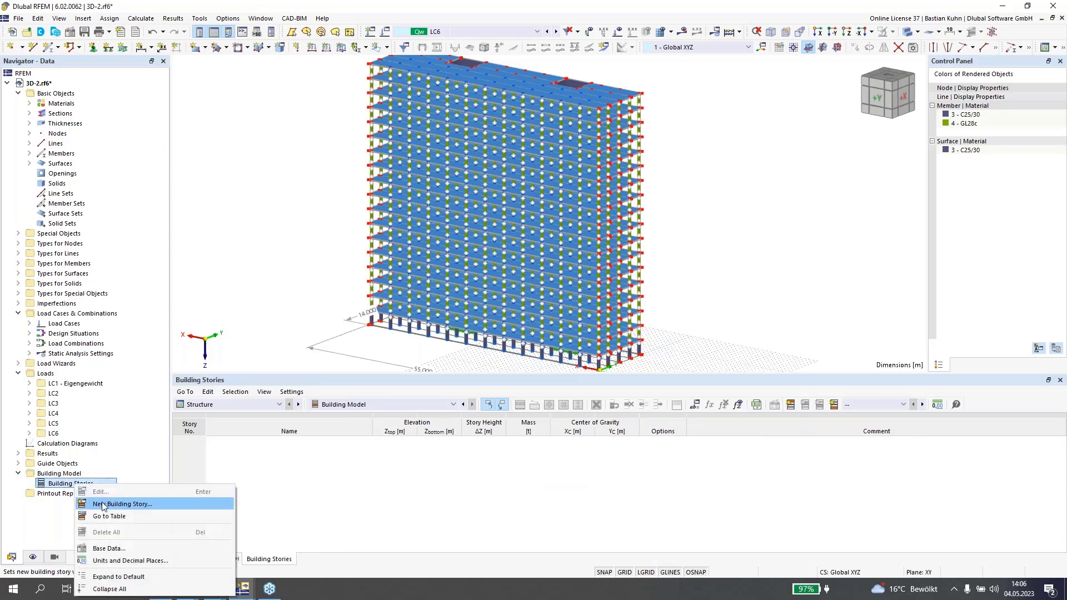
{"action": "left_click", "coordinate": [103, 503]}
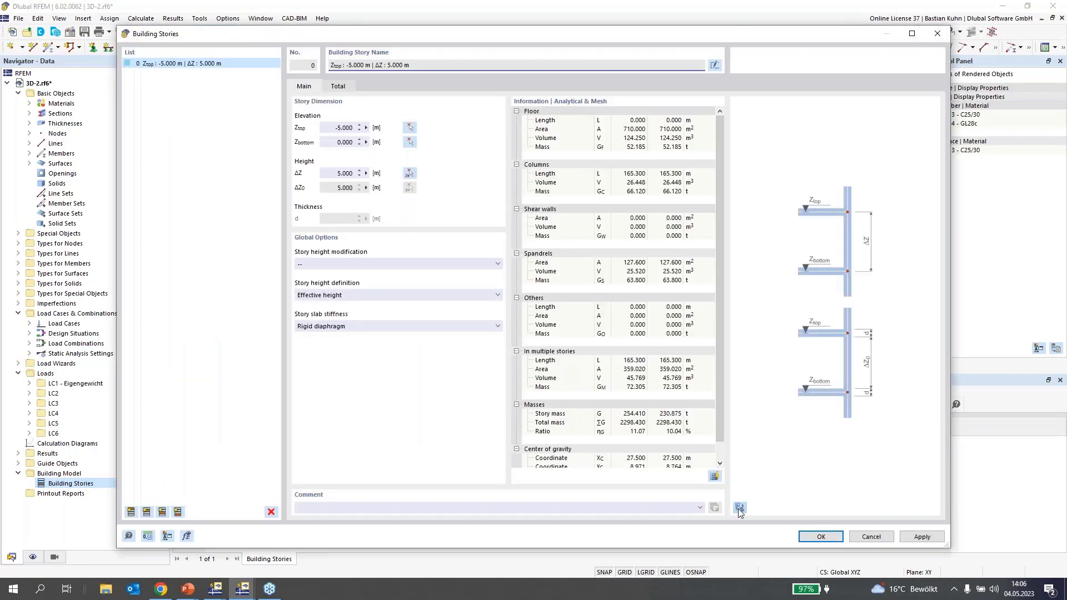
{"action": "left_click", "coordinate": [740, 508]}
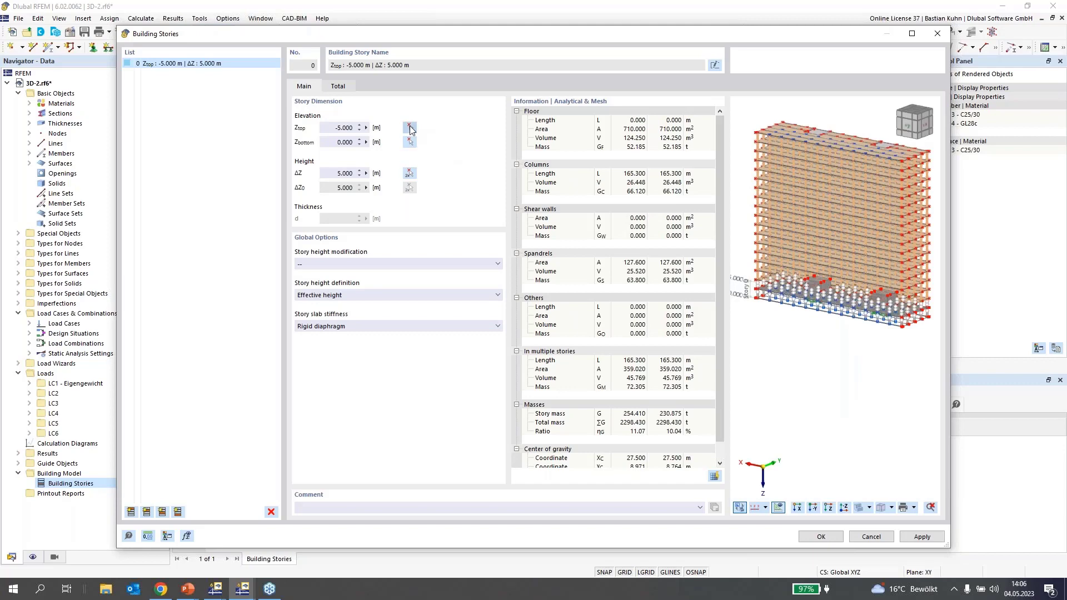
- Set the new story's top elevation to -2.900 m by picking a corner node at the lowest slab level
{"action": "left_click", "coordinate": [409, 128]}
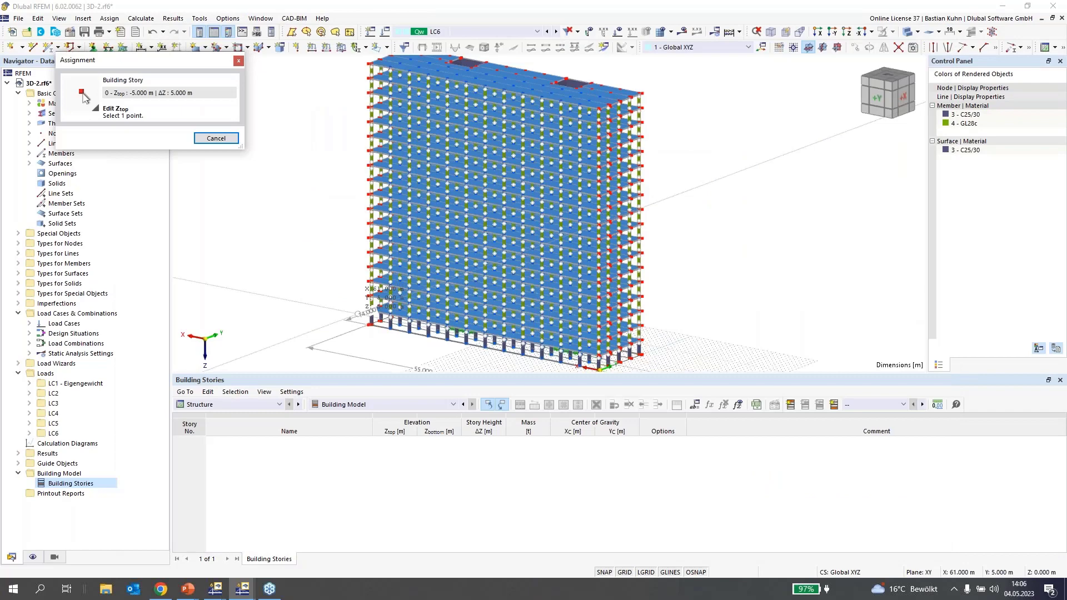
{"action": "scroll", "coordinate": [467, 318], "scroll_direction": "up", "scroll_amount": 5}
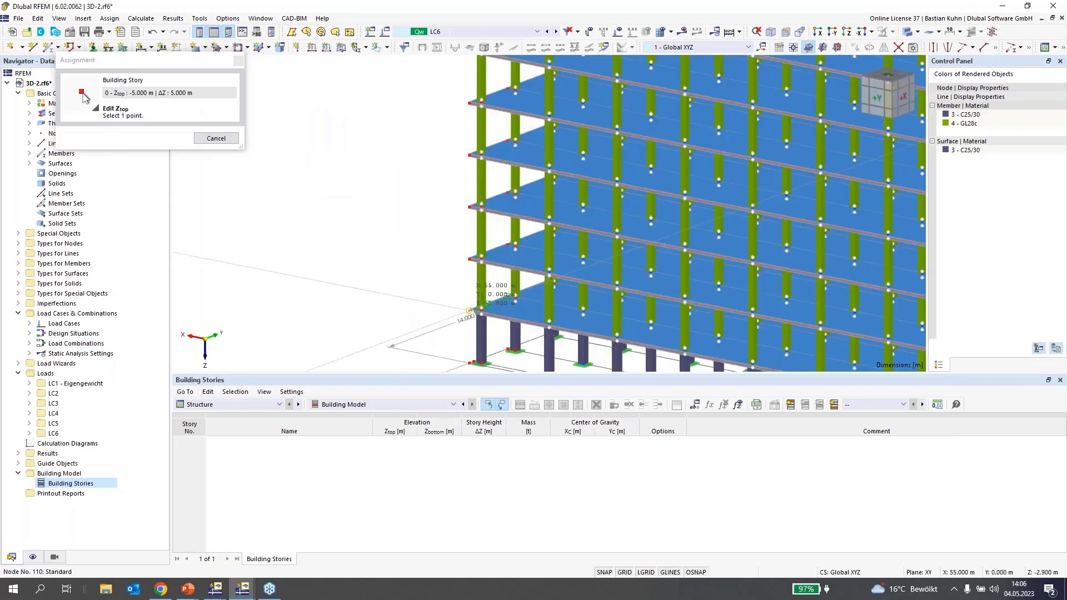
{"action": "left_click", "coordinate": [467, 317]}
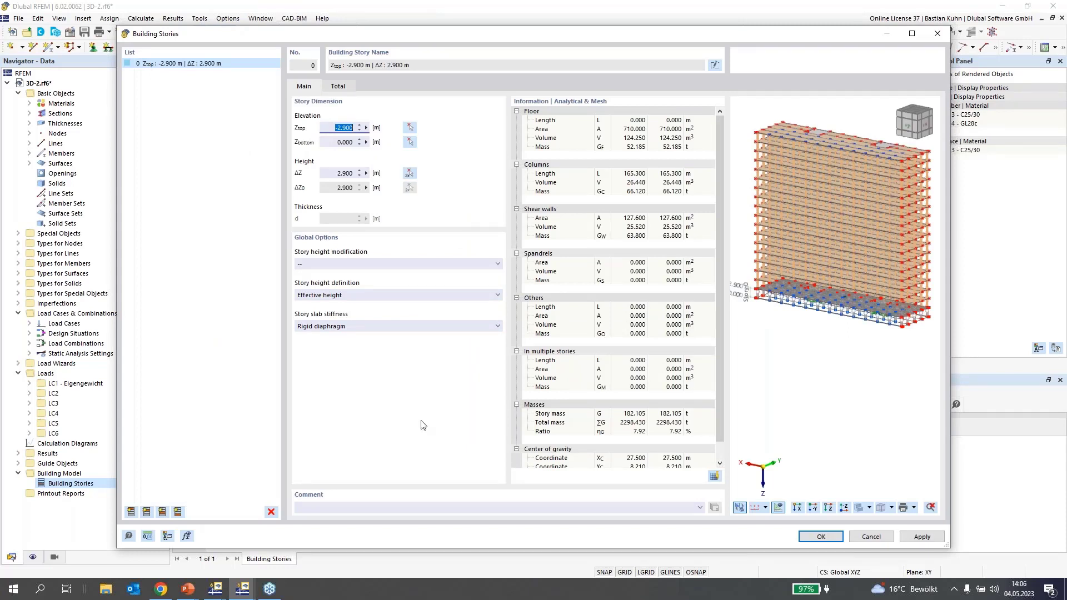
- Add three more 2.900 m high building stories above story 0, up to a top elevation of -11.600 m
{"action": "left_click", "coordinate": [147, 512]}
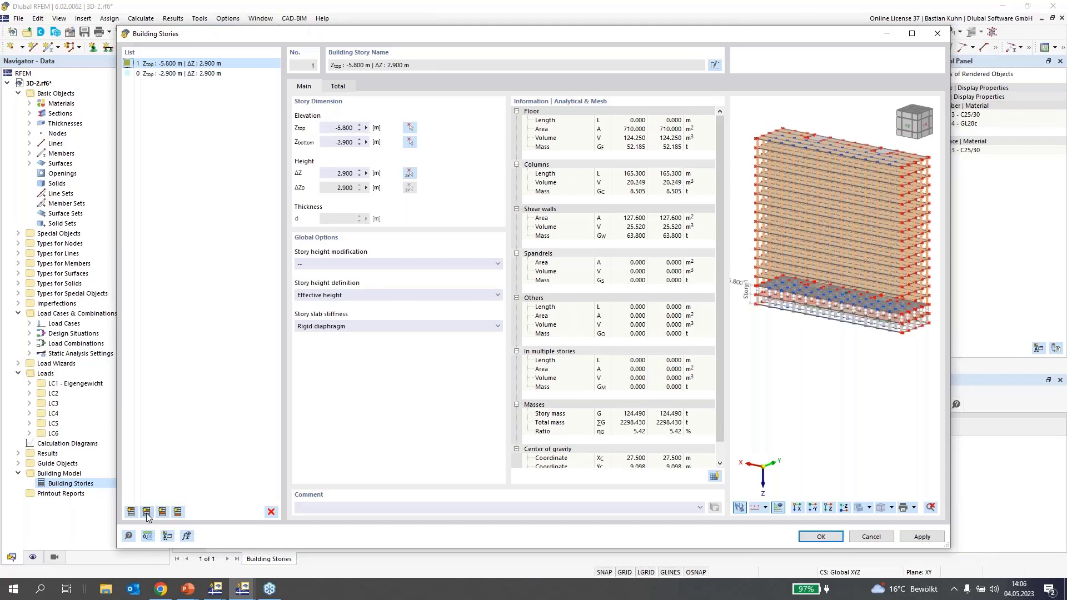
{"action": "left_click", "coordinate": [147, 511]}
{"action": "left_click", "coordinate": [147, 514]}
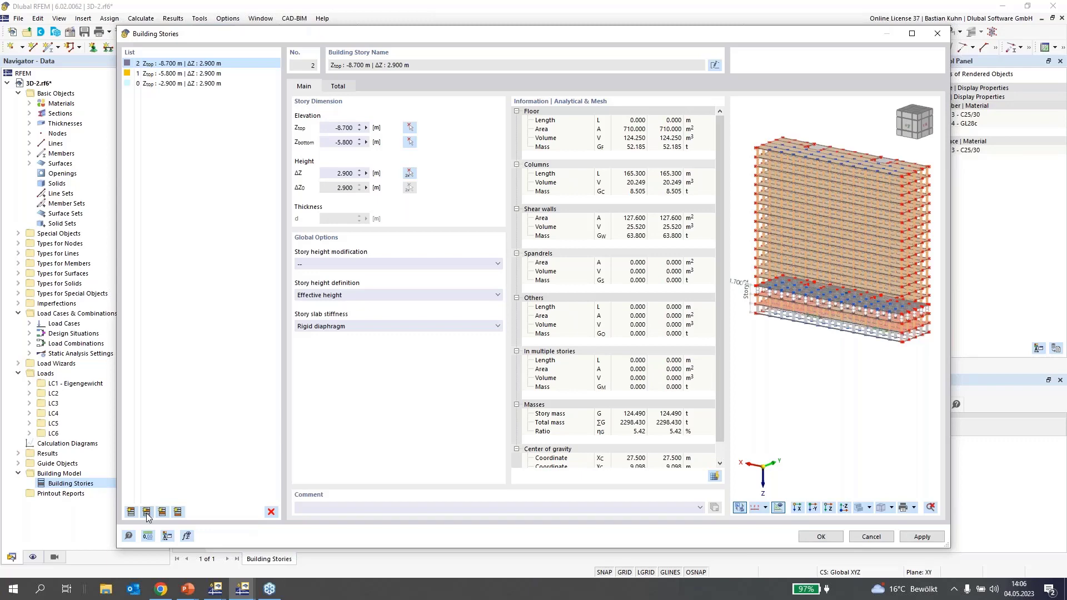
{"action": "left_click", "coordinate": [147, 514]}
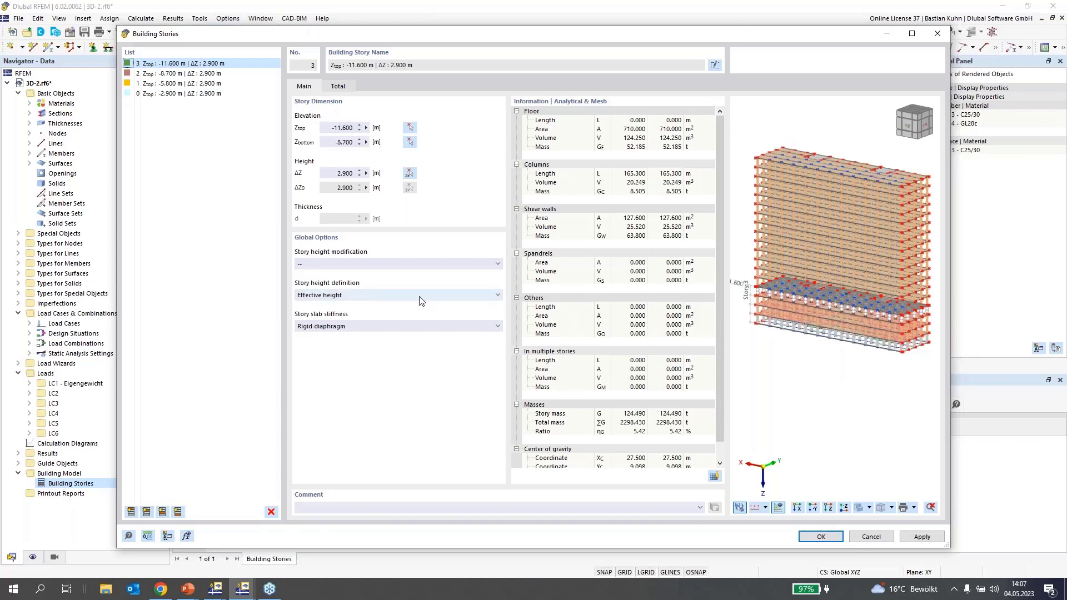
- Examine the available options for story height modification, story height definition and story slab stiffness, keeping the current settings
{"action": "left_click", "coordinate": [435, 263]}
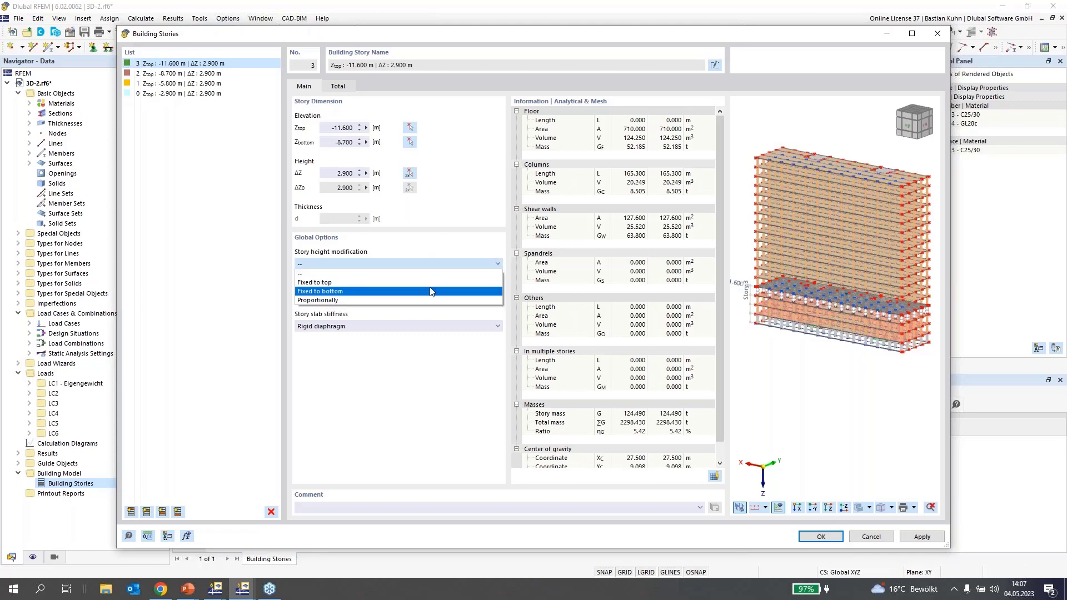
{"action": "left_click", "coordinate": [404, 363]}
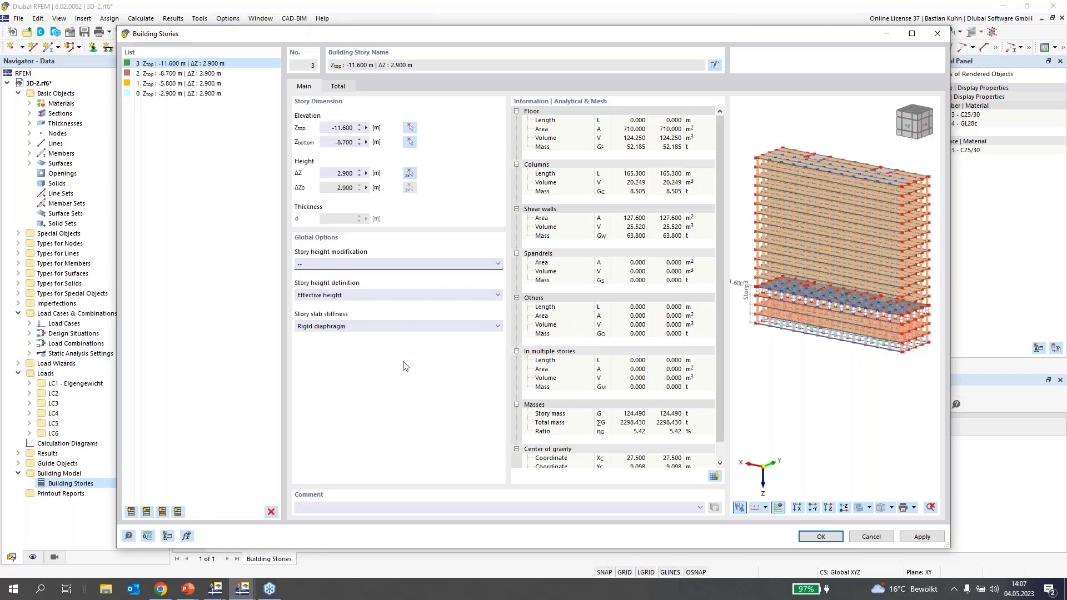
{"action": "left_click", "coordinate": [395, 298]}
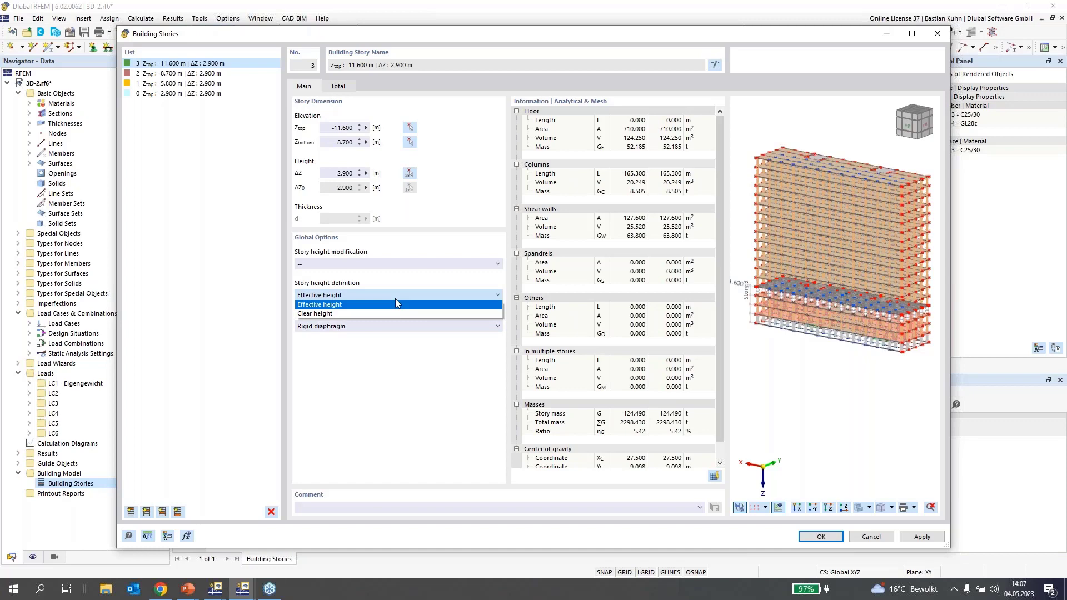
{"action": "left_click", "coordinate": [380, 329]}
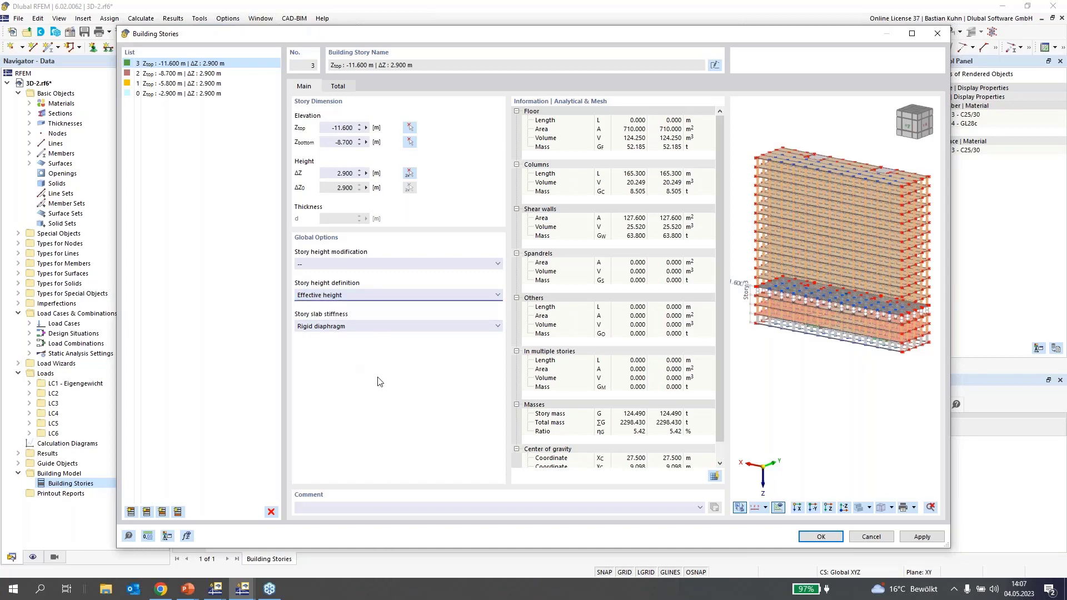
{"action": "left_click", "coordinate": [384, 295]}
{"action": "left_click", "coordinate": [384, 295]}
{"action": "left_click", "coordinate": [449, 329]}
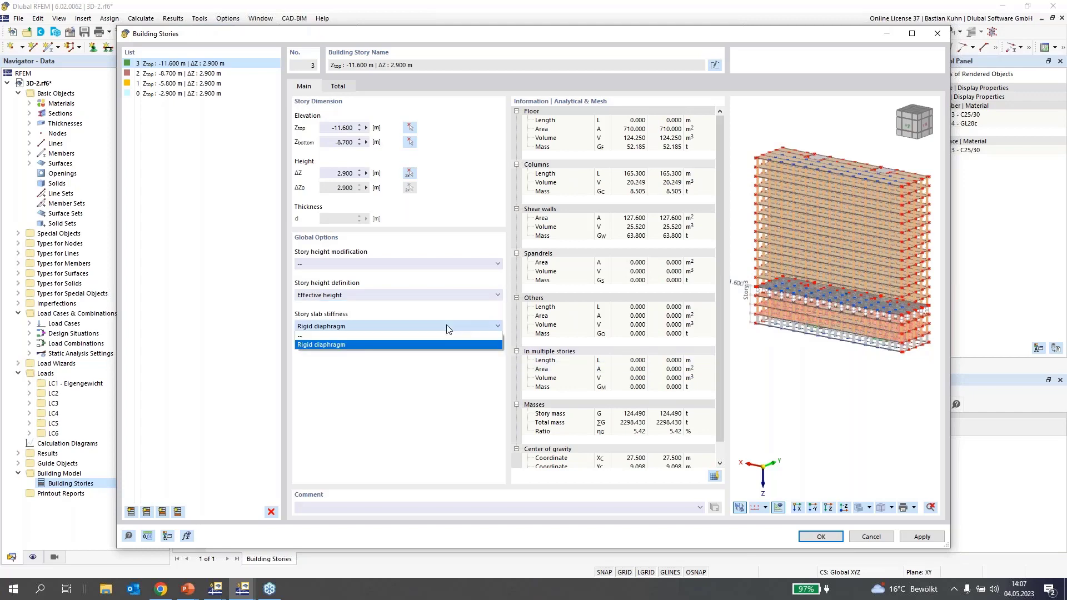
{"action": "left_click", "coordinate": [449, 330]}
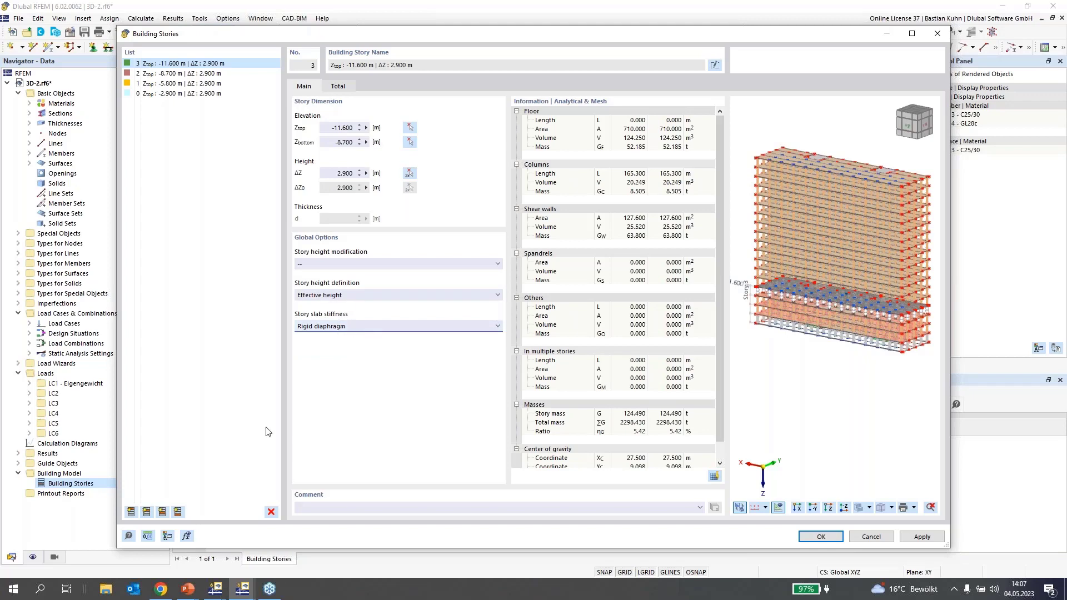
- Add 2.900 m high stories up to the roof at -52.200 m and delete the surplus empty story above it
{"action": "left_click", "coordinate": [148, 516]}
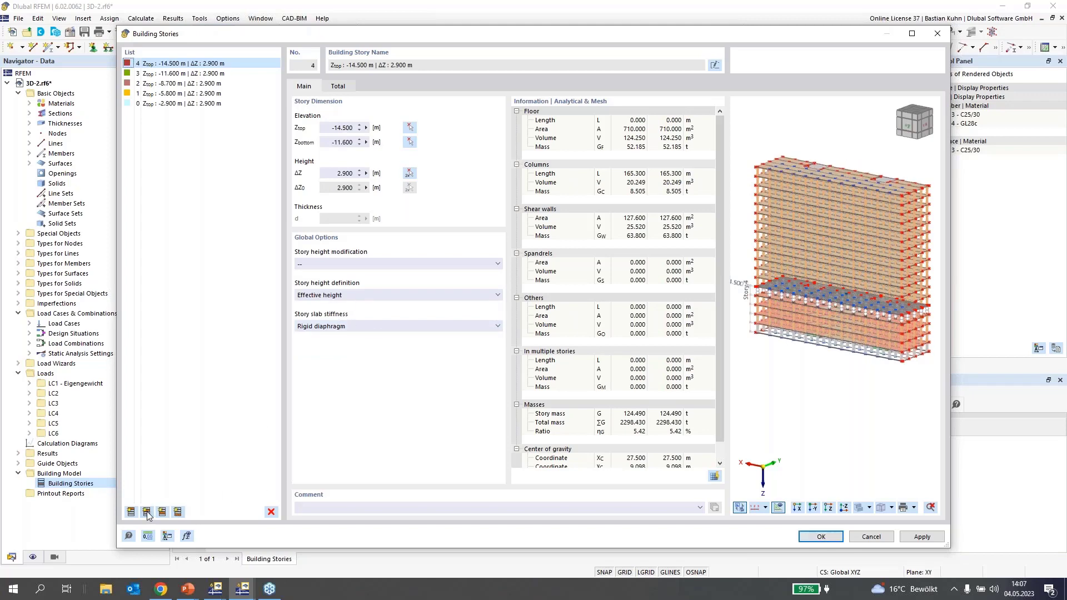
{"action": "left_click", "coordinate": [148, 515]}
{"action": "left_click", "coordinate": [148, 516]}
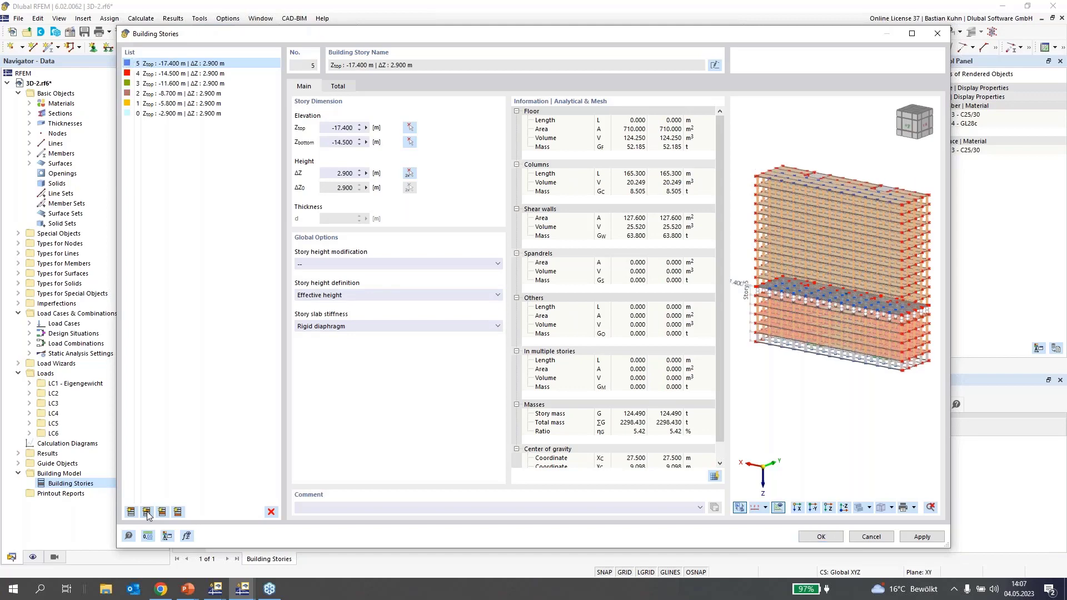
{"action": "left_click", "coordinate": [148, 513]}
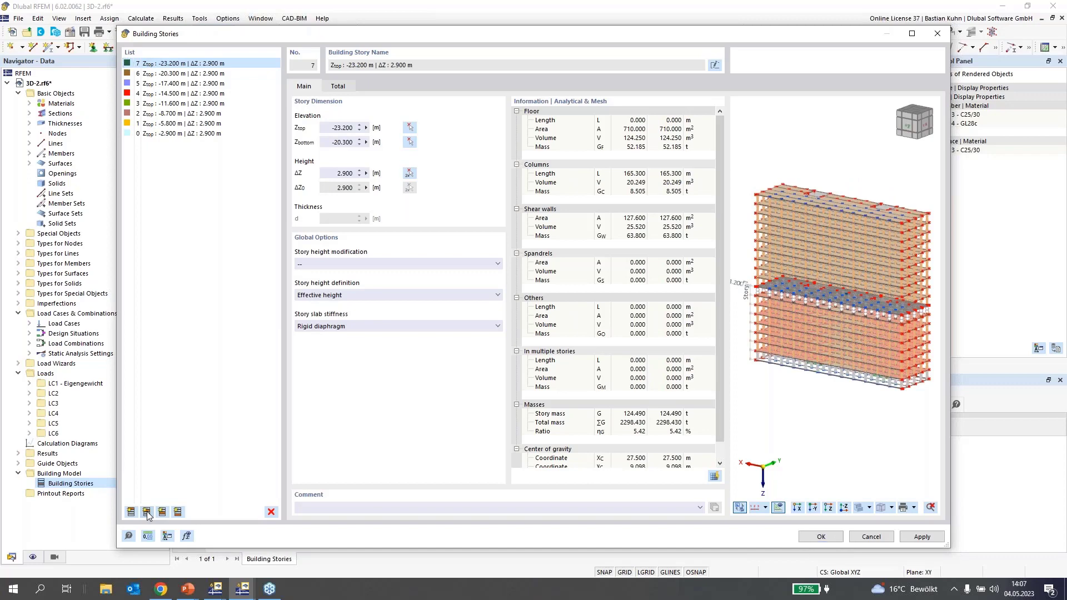
{"action": "left_click", "coordinate": [148, 512]}
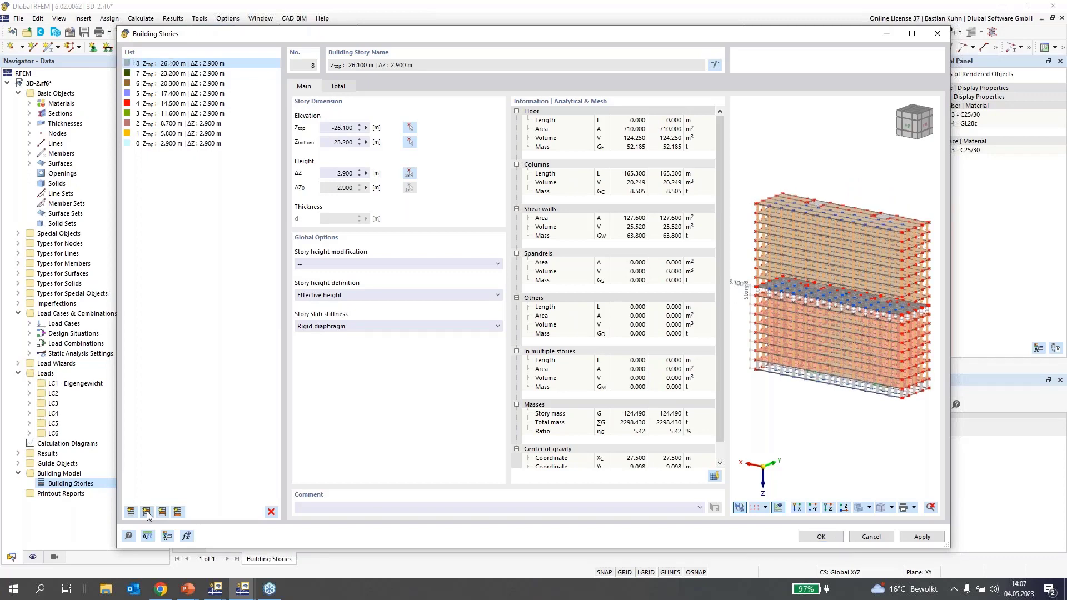
{"action": "left_click", "coordinate": [148, 512]}
{"action": "left_click", "coordinate": [148, 513]}
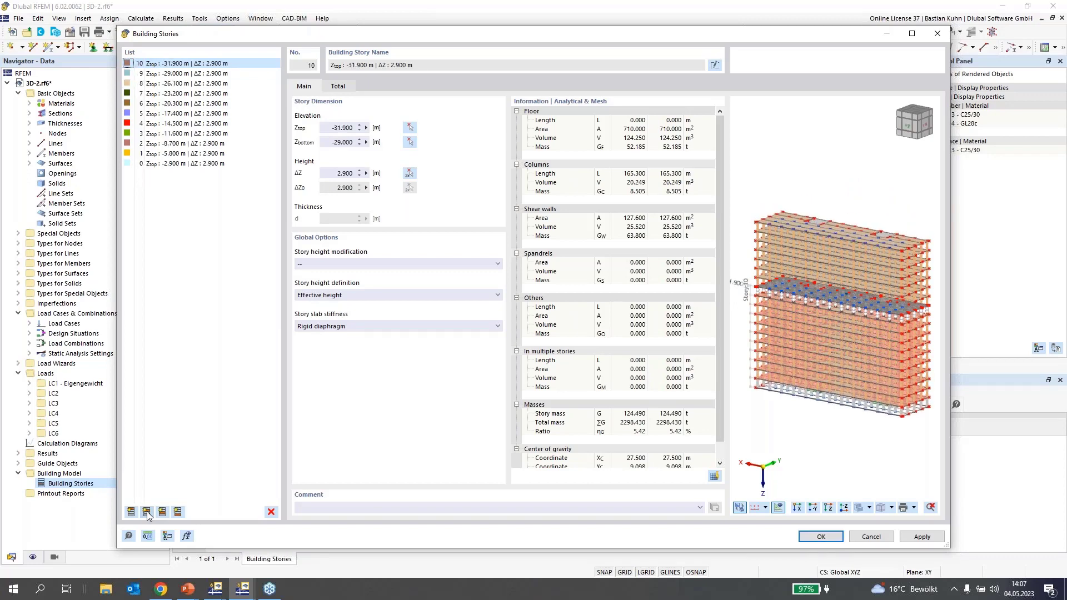
{"action": "left_click", "coordinate": [147, 512]}
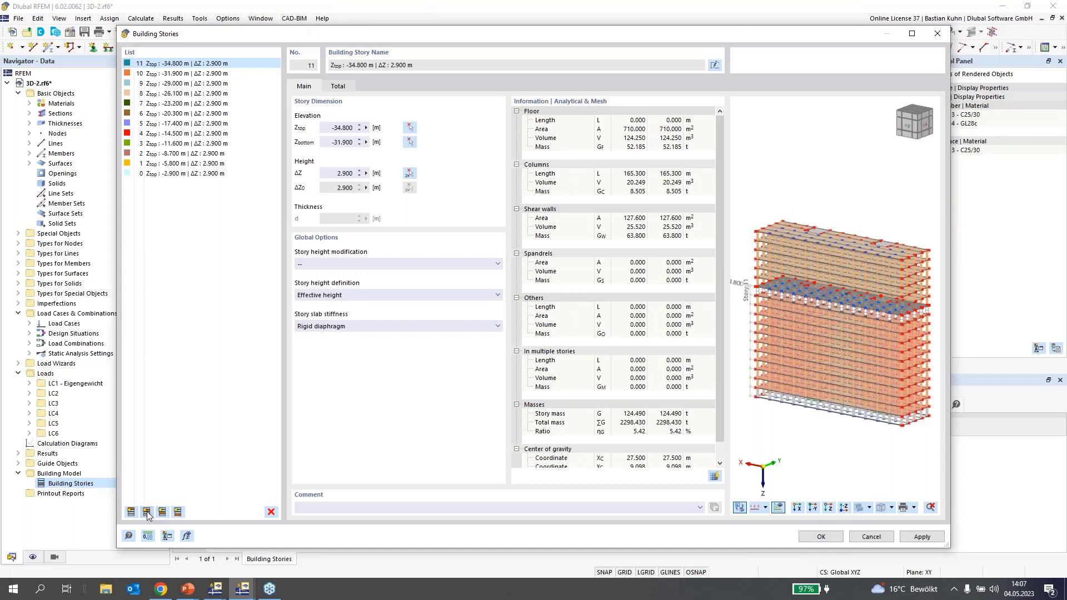
{"action": "left_click", "coordinate": [147, 513]}
{"action": "left_click", "coordinate": [147, 513]}
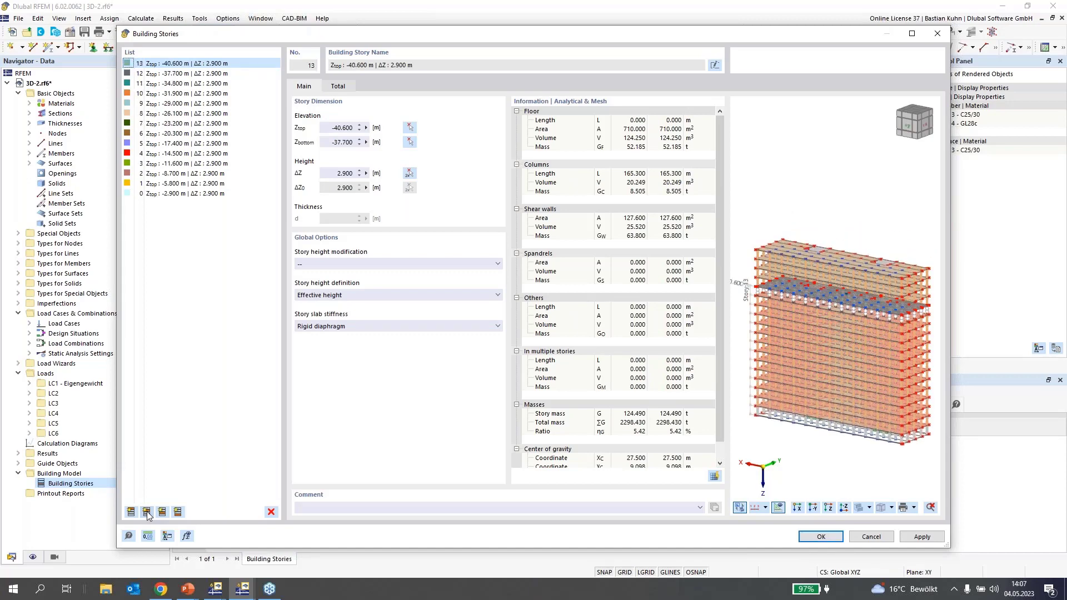
{"action": "left_click", "coordinate": [147, 513]}
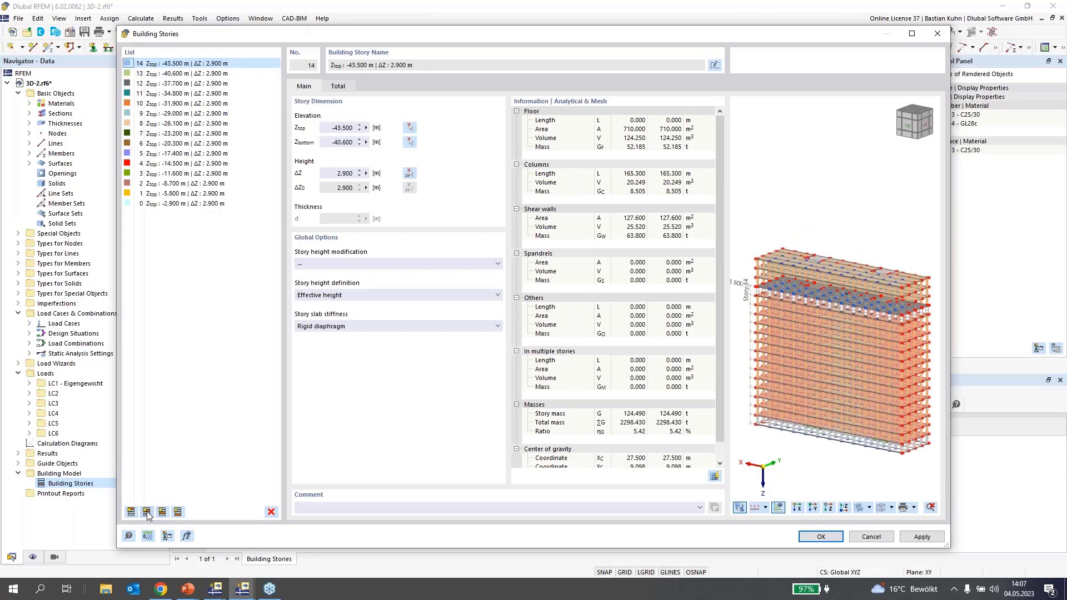
{"action": "left_click", "coordinate": [147, 513]}
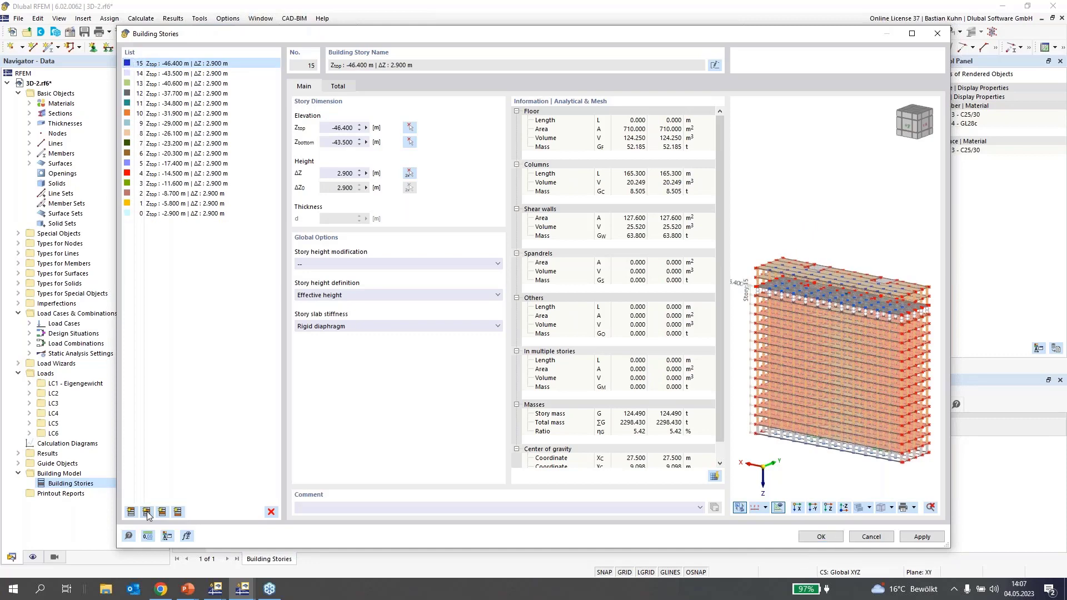
{"action": "left_click", "coordinate": [147, 513]}
{"action": "left_click", "coordinate": [147, 516]}
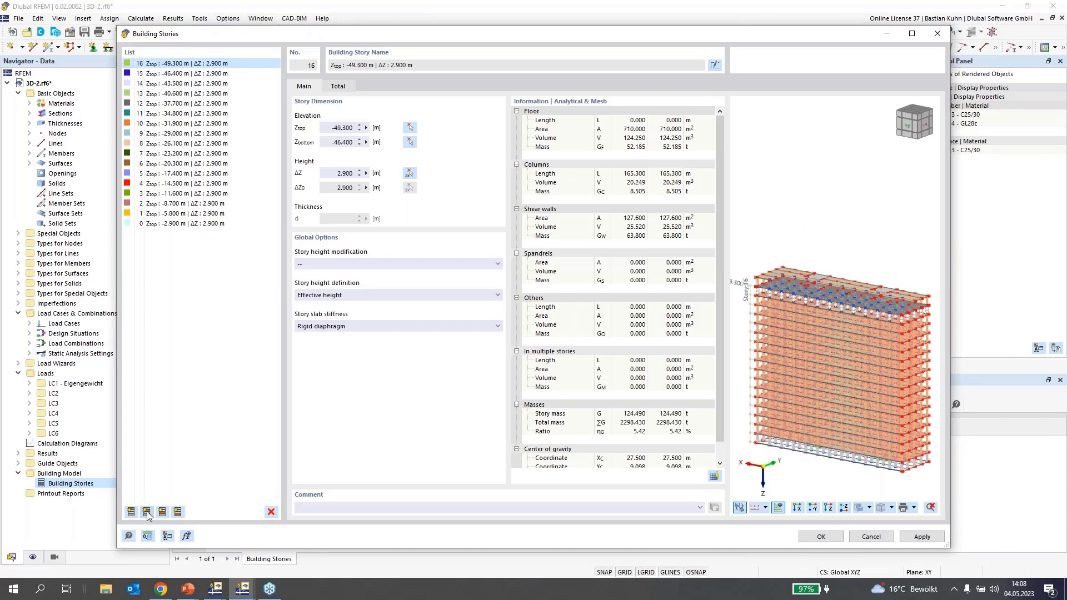
{"action": "left_click", "coordinate": [147, 515]}
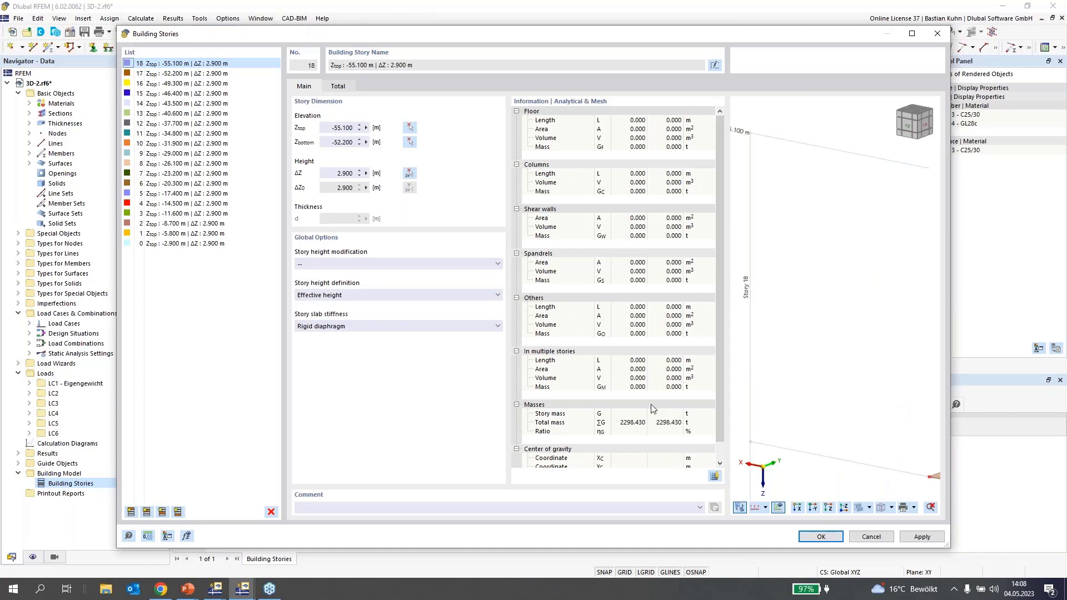
{"action": "left_click", "coordinate": [271, 513]}
{"action": "left_click", "coordinate": [530, 336]}
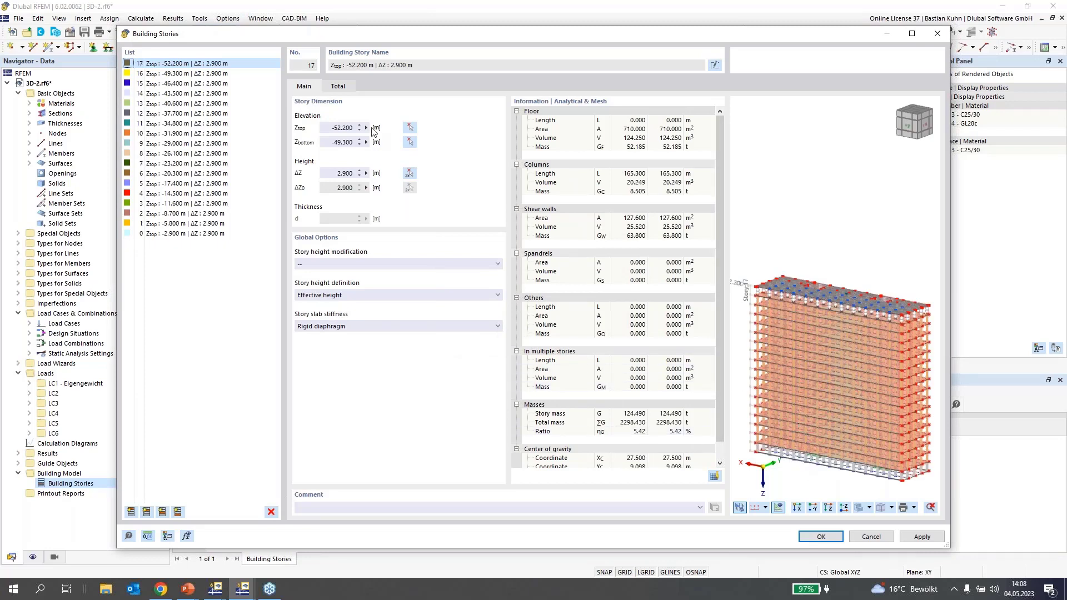
- Review the whole-building totals with story 0 selected, and accept the building stories, allowing the mesh to be deleted
{"action": "left_click", "coordinate": [340, 87]}
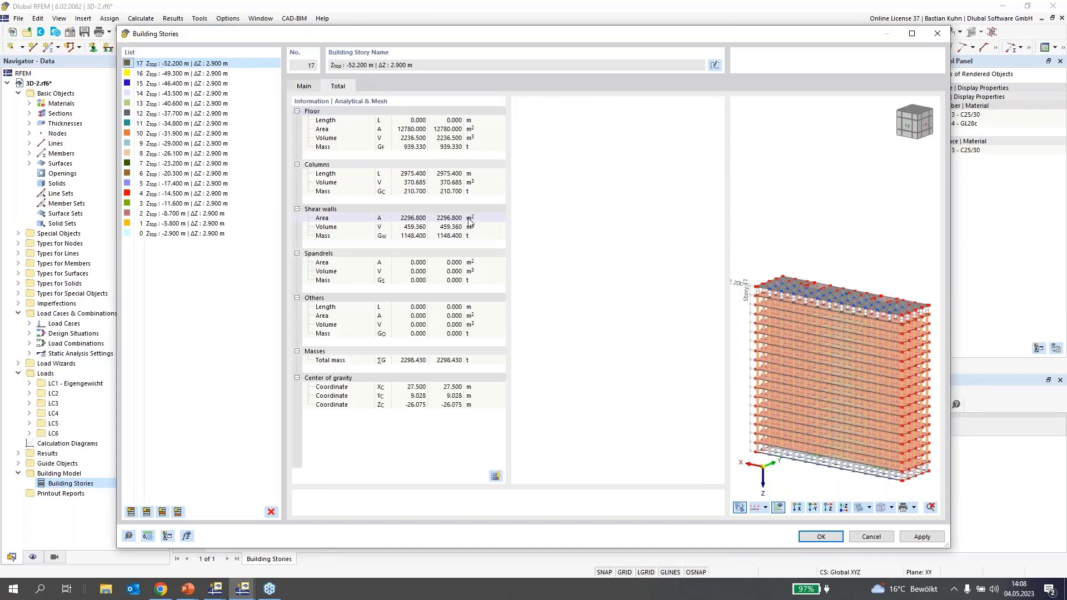
{"action": "left_click", "coordinate": [194, 234]}
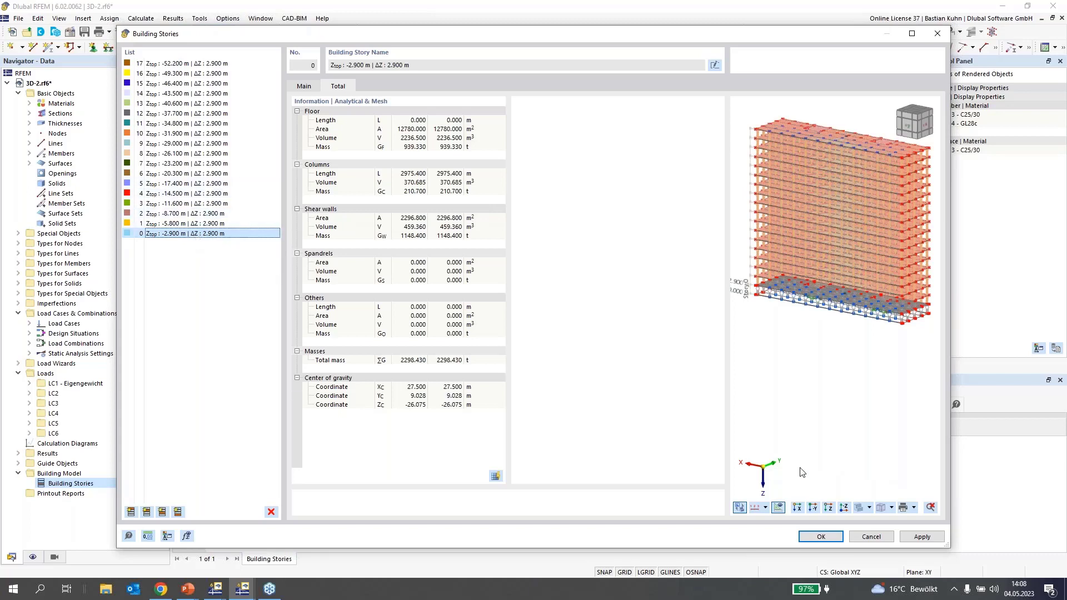
{"action": "left_click", "coordinate": [829, 537]}
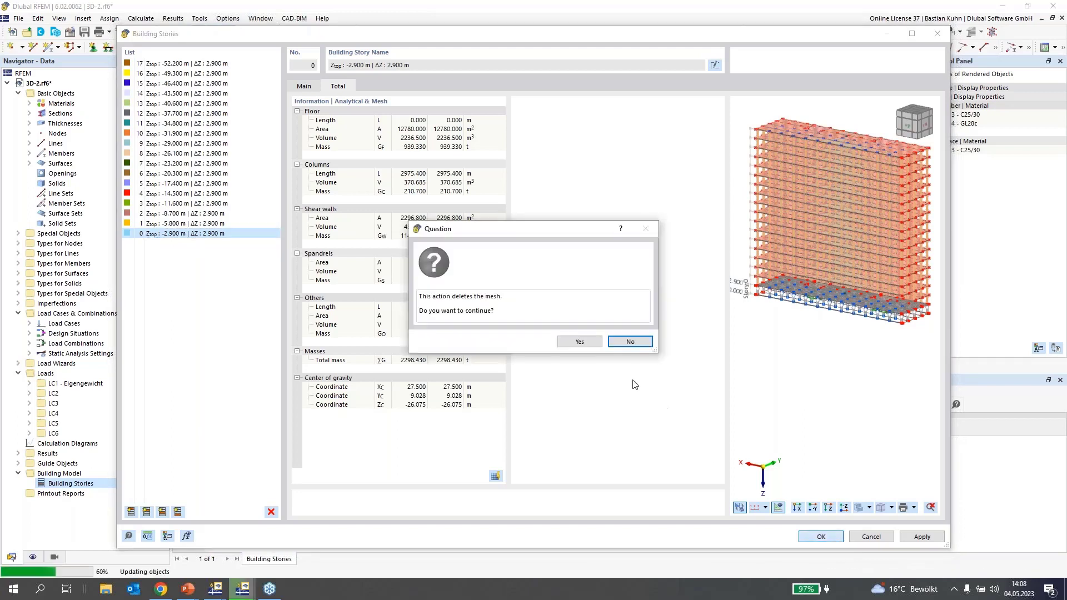
{"action": "left_click", "coordinate": [584, 344]}
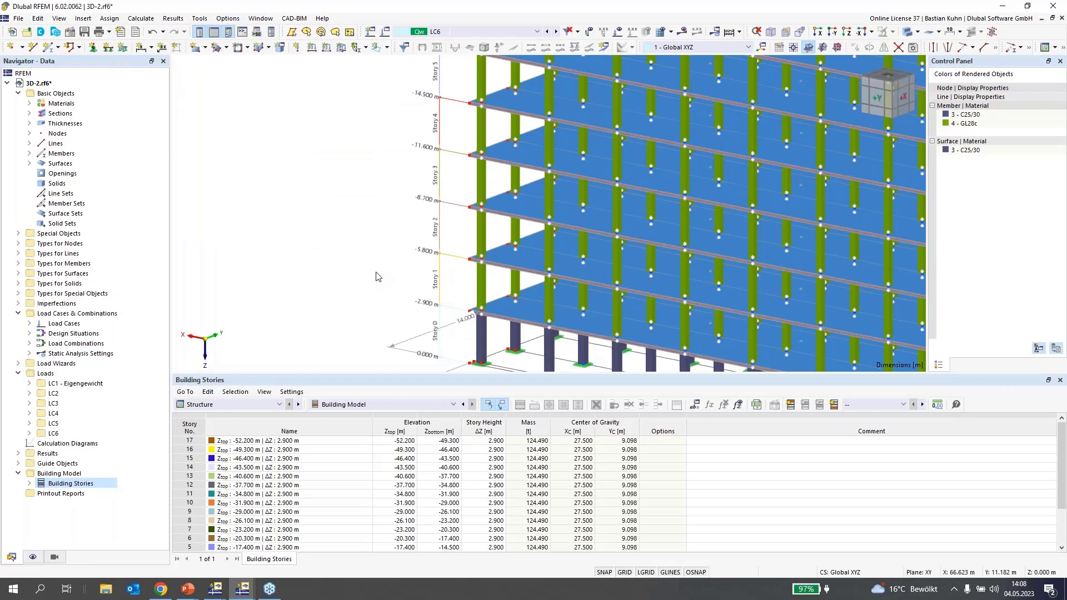
- Examine the story elevations, story labels and mass values displayed on the whole building and near its roof
{"action": "scroll", "coordinate": [371, 273], "scroll_direction": "down", "scroll_amount": 5}
{"action": "scroll", "coordinate": [458, 328], "scroll_direction": "down", "scroll_amount": 2}
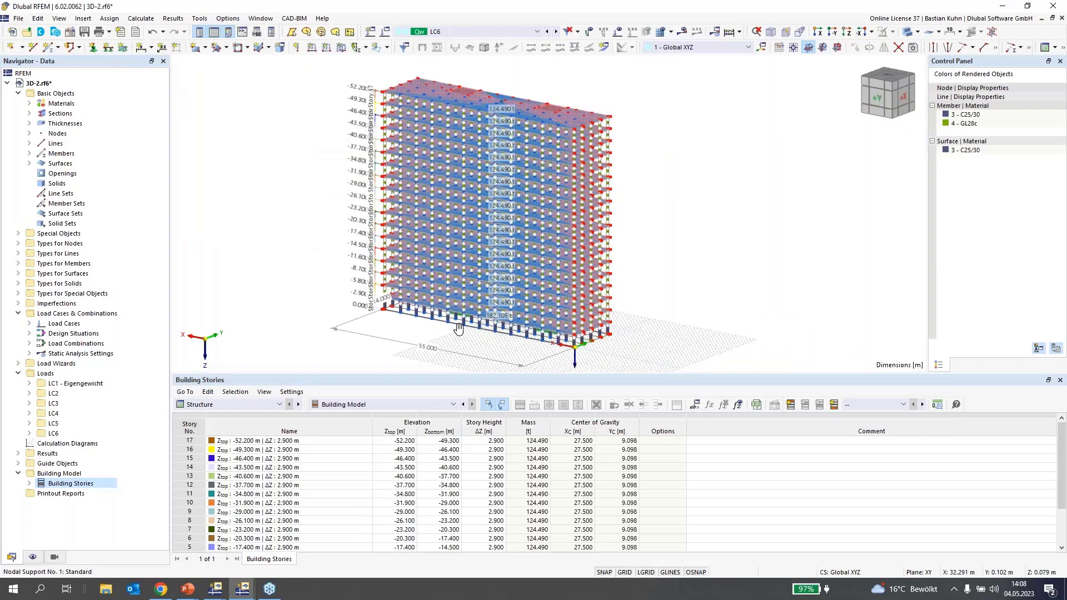
{"action": "scroll", "coordinate": [458, 328], "scroll_direction": "up", "scroll_amount": 2}
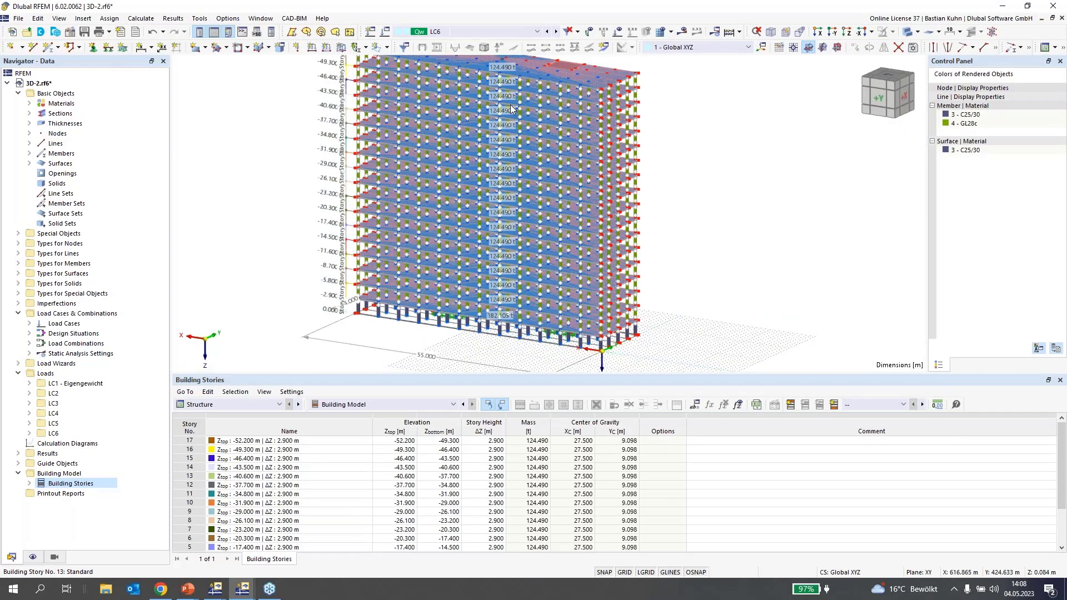
{"action": "middle_click_drag", "start_coordinate": [501, 65], "coordinate": [542, 138]}
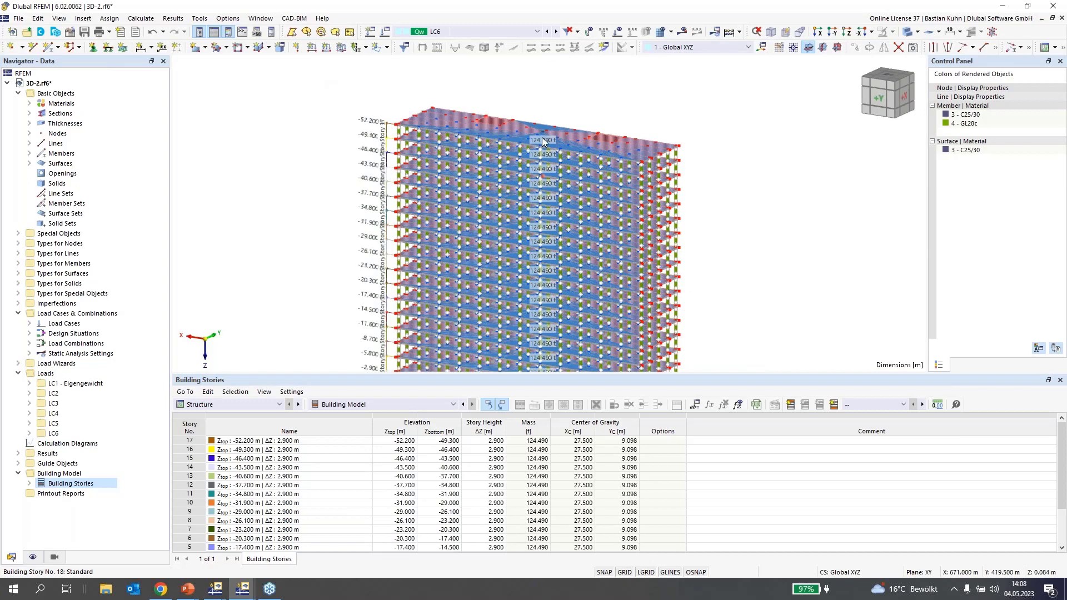
{"action": "scroll", "coordinate": [542, 138], "scroll_direction": "up", "scroll_amount": 3}
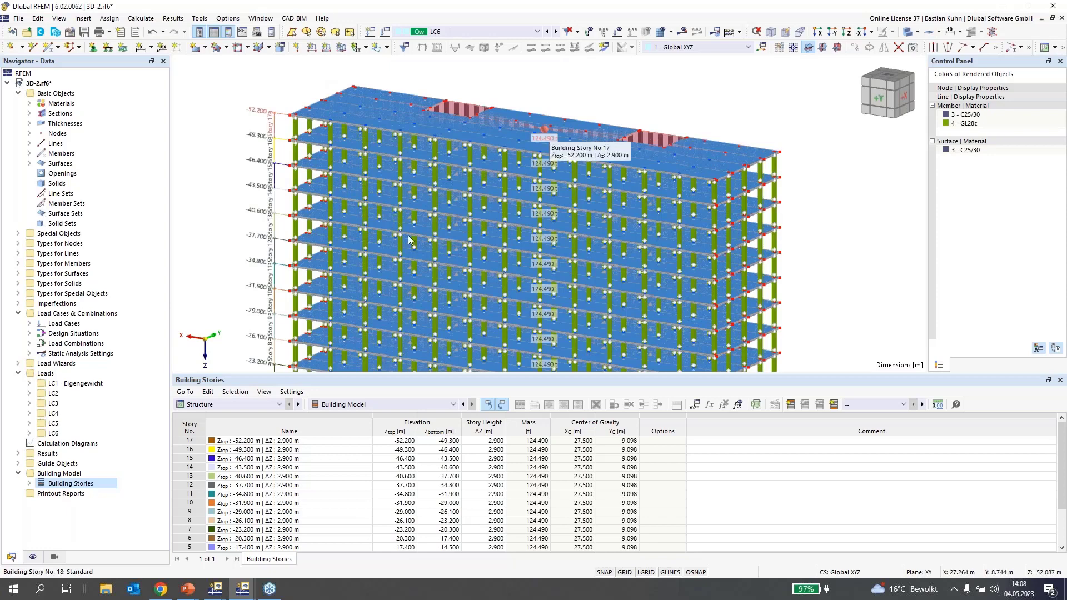
{"action": "scroll", "coordinate": [390, 253], "scroll_direction": "down", "scroll_amount": 5}
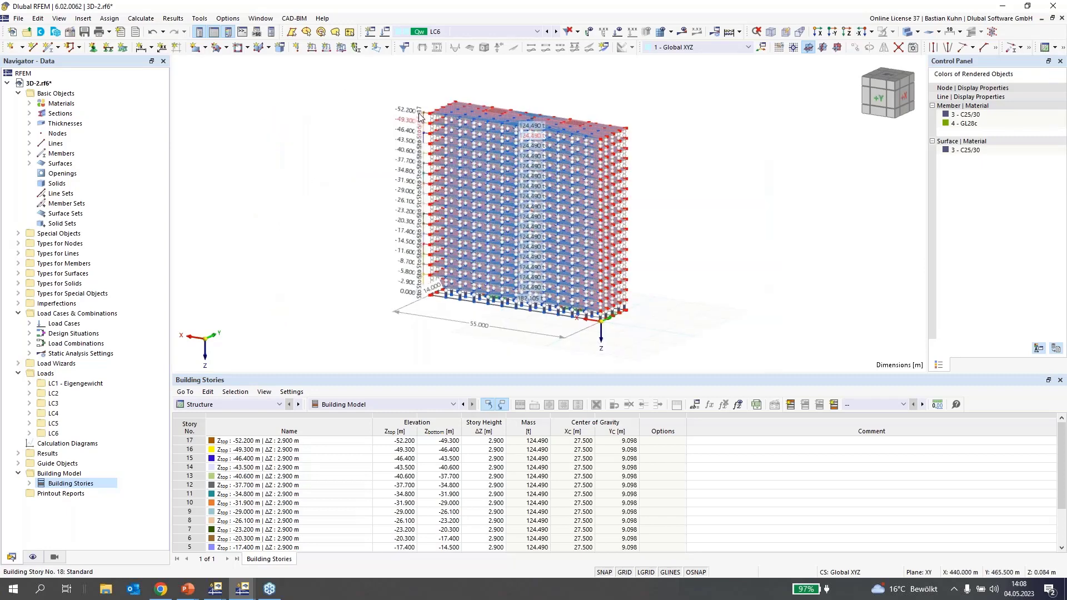
{"action": "scroll", "coordinate": [419, 117], "scroll_direction": "up", "scroll_amount": 3}
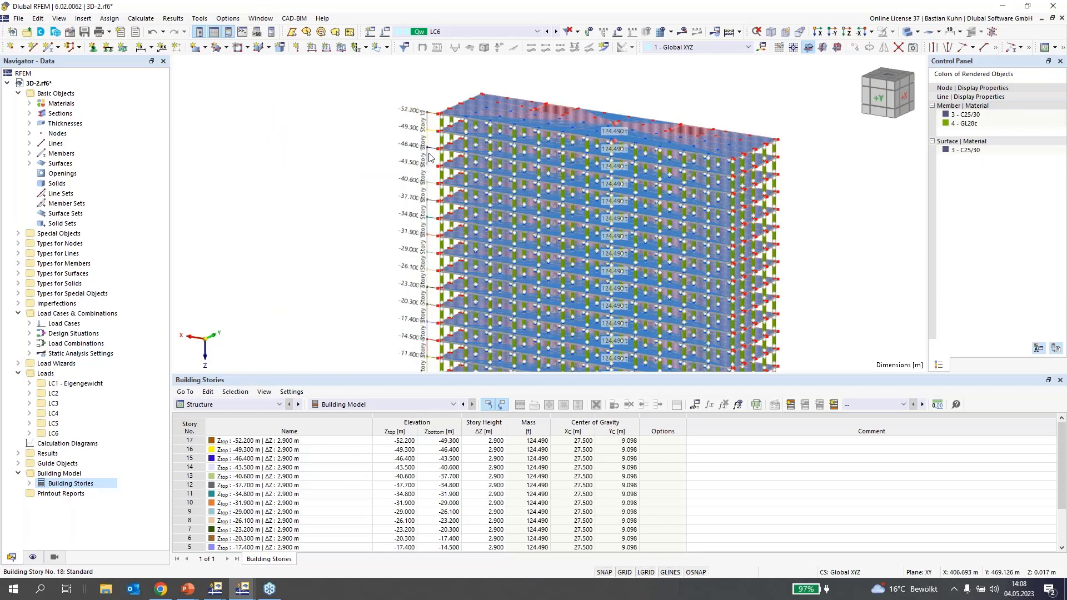
{"action": "scroll", "coordinate": [428, 157], "scroll_direction": "down", "scroll_amount": 2}
{"action": "scroll", "coordinate": [428, 157], "scroll_direction": "down", "scroll_amount": 1}
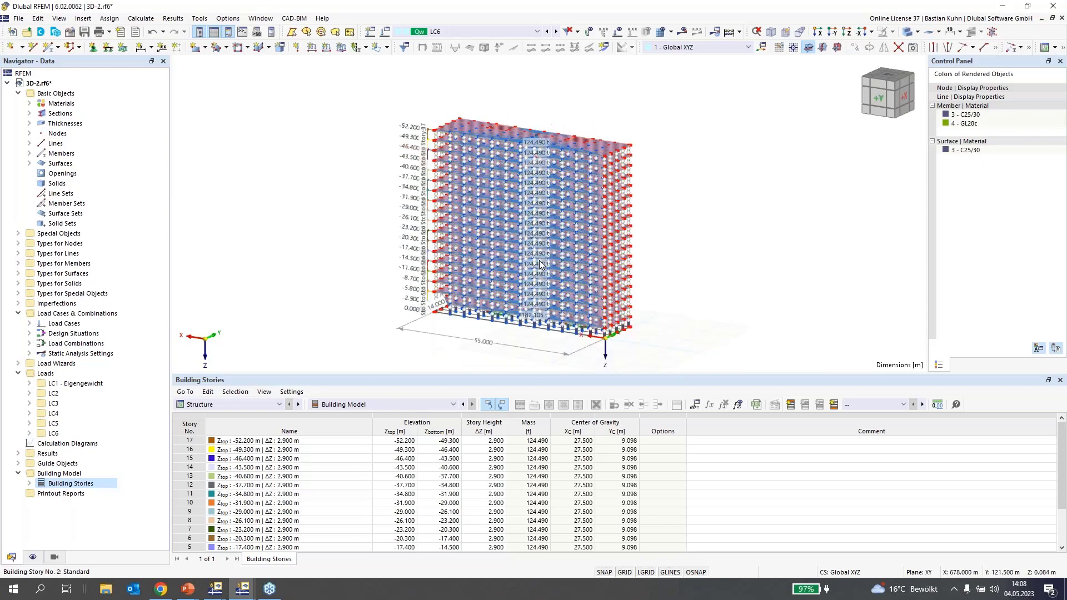
{"action": "scroll", "coordinate": [539, 265], "scroll_direction": "up", "scroll_amount": 1}
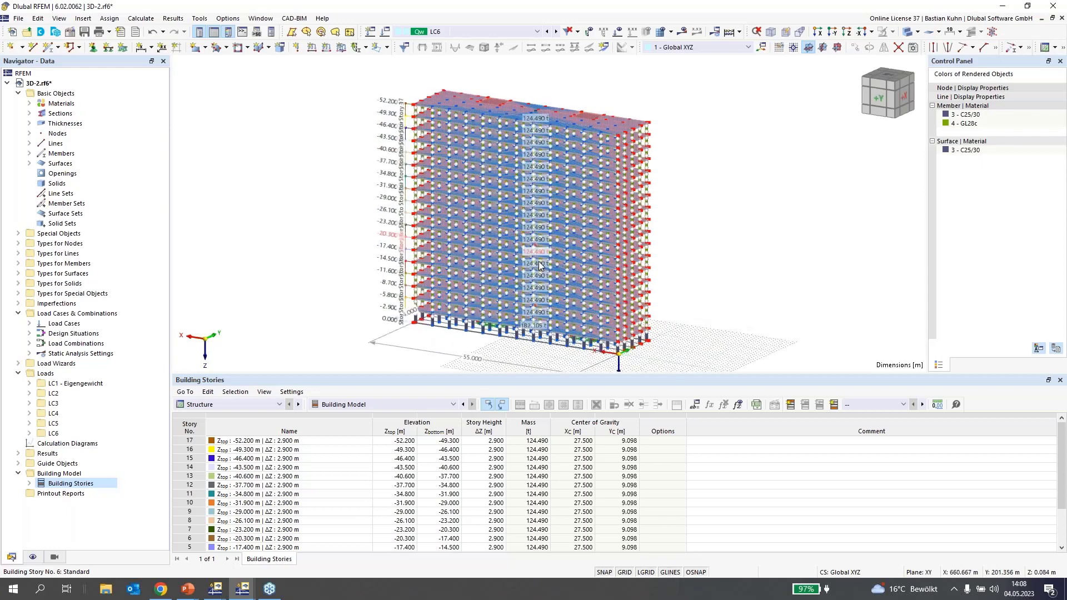
- Activate the story visibilities so that only building stories 2 and 3 are shown
{"action": "left_click", "coordinate": [54, 557]}
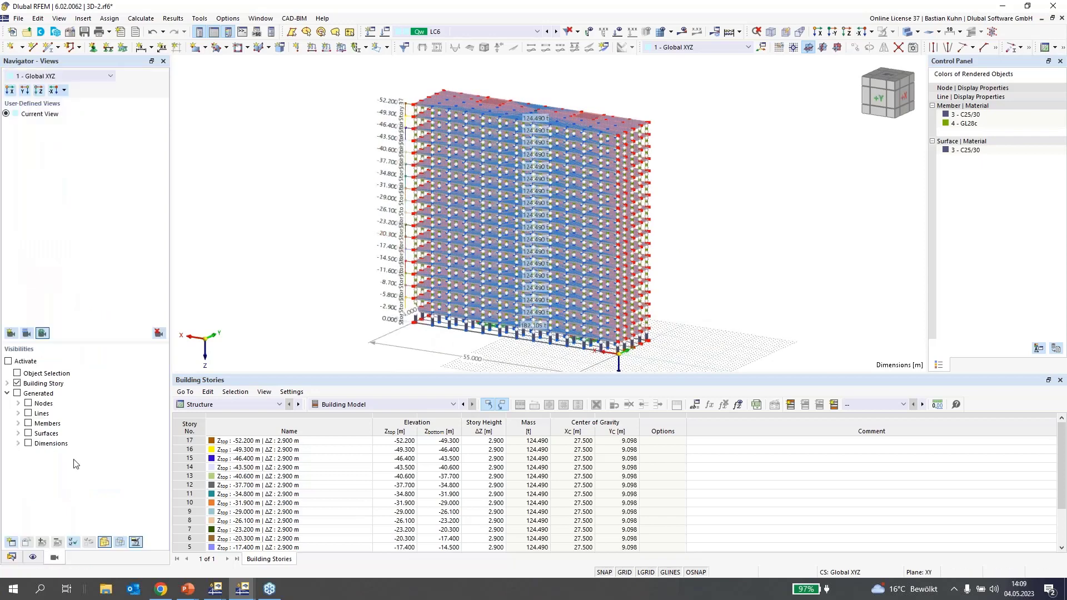
{"action": "left_click", "coordinate": [7, 383]}
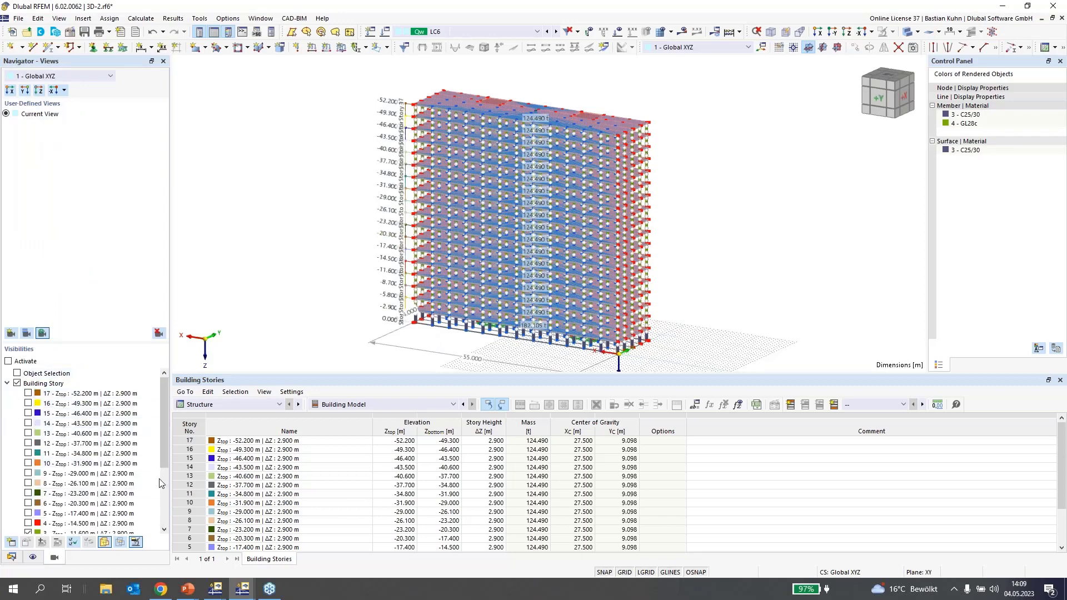
{"action": "left_click_drag", "start_coordinate": [164, 444], "coordinate": [164, 493]}
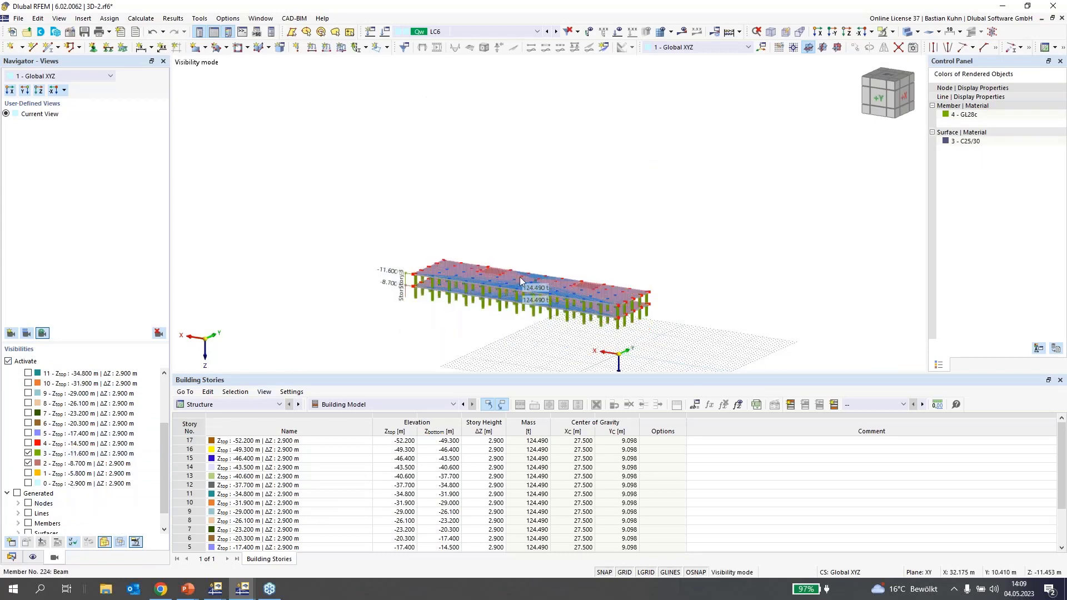
{"action": "scroll", "coordinate": [519, 277], "scroll_direction": "up", "scroll_amount": 5}
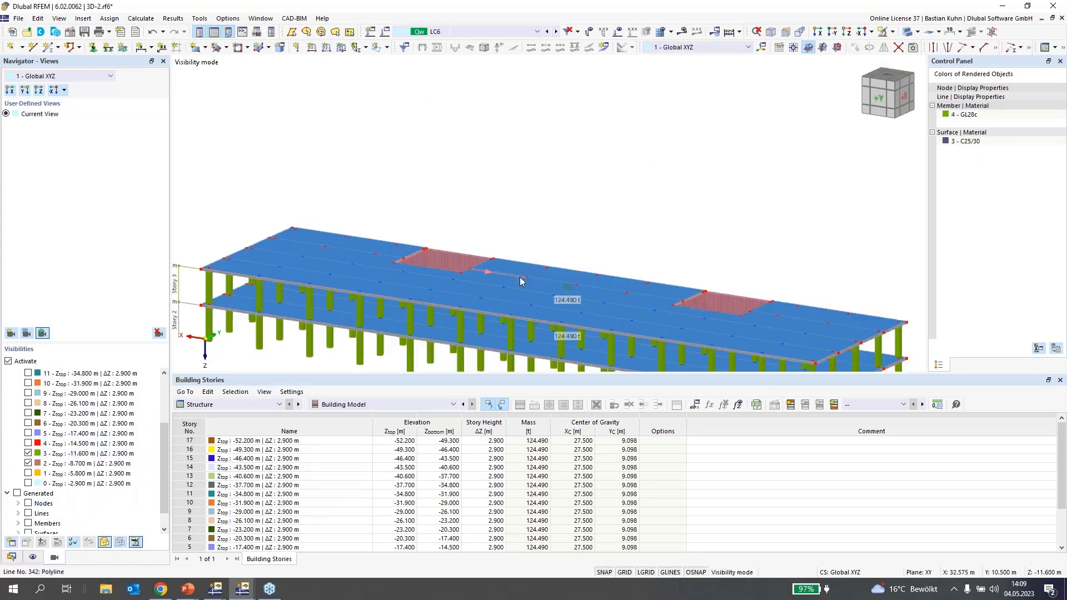
- Display the model as a wireframe and review the properties of building story 3 from its center of gravity
{"action": "left_click", "coordinate": [908, 32]}
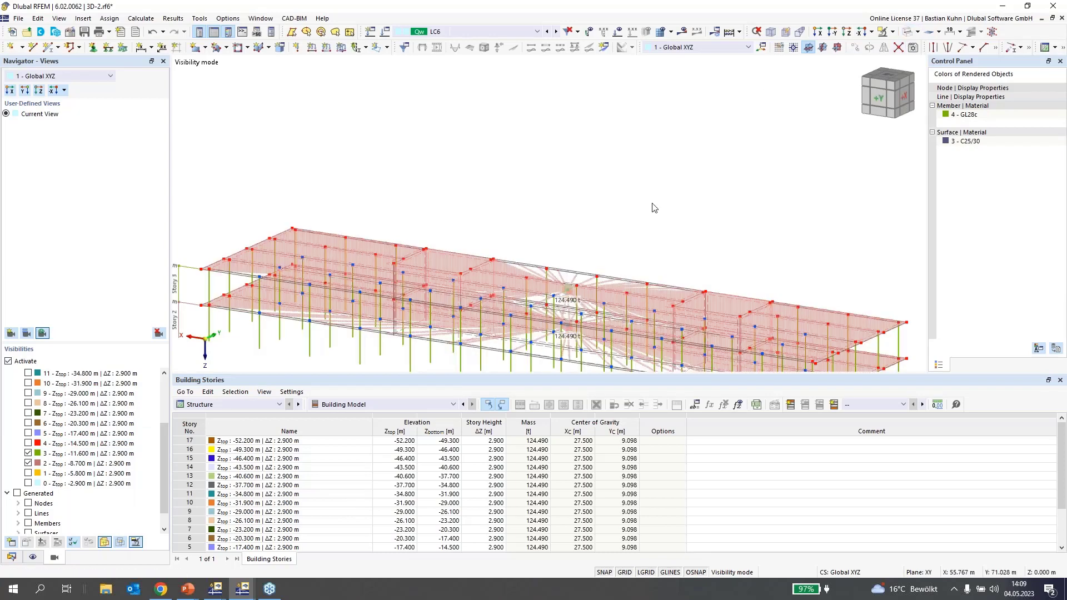
{"action": "middle_click_drag", "start_coordinate": [538, 286], "coordinate": [544, 190]}
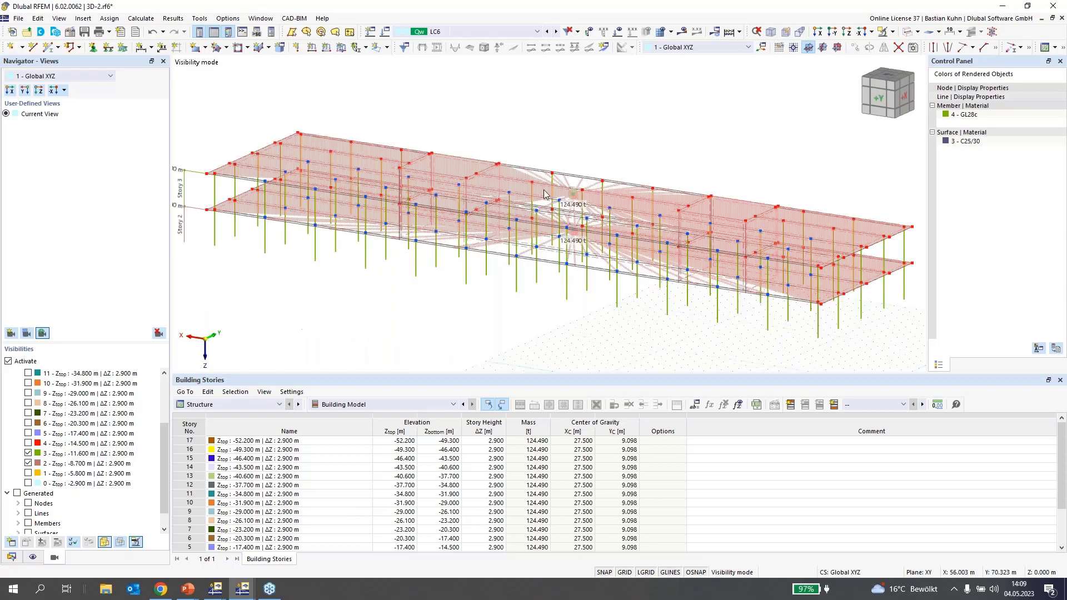
{"action": "double_click", "coordinate": [573, 195]}
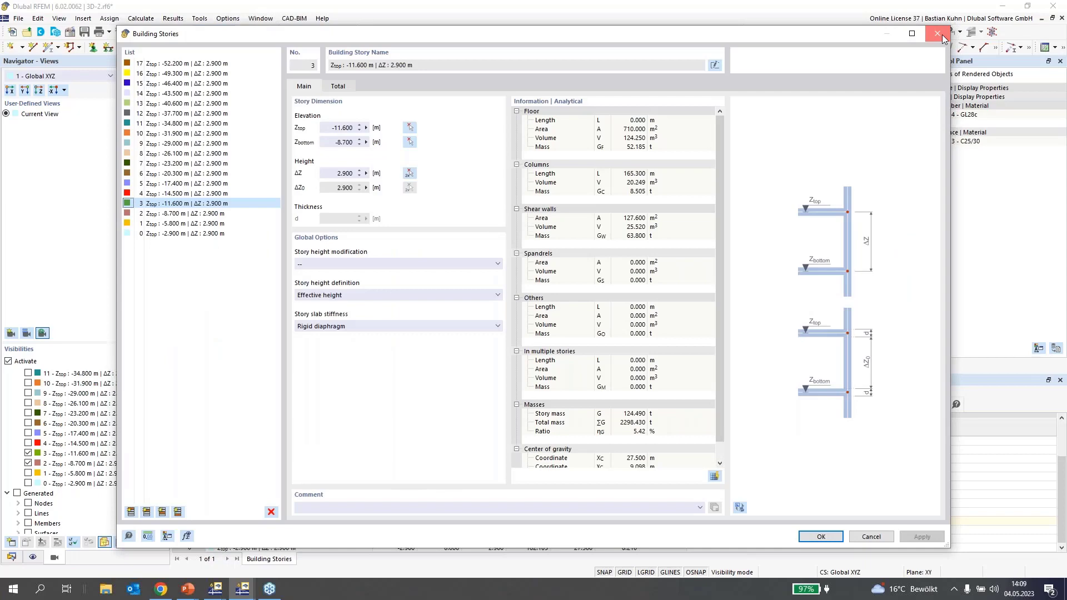
{"action": "left_click", "coordinate": [941, 35]}
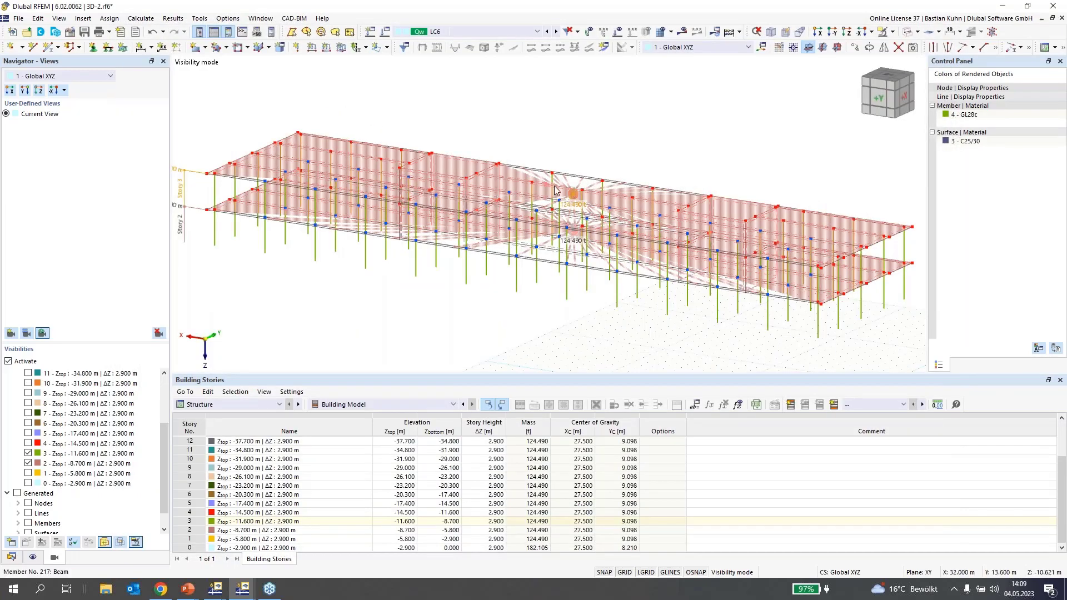
- Examine the rigid diaphragm links converging at the centers of gravity of stories 2 and 3
{"action": "scroll", "coordinate": [556, 190], "scroll_direction": "up", "scroll_amount": 3}
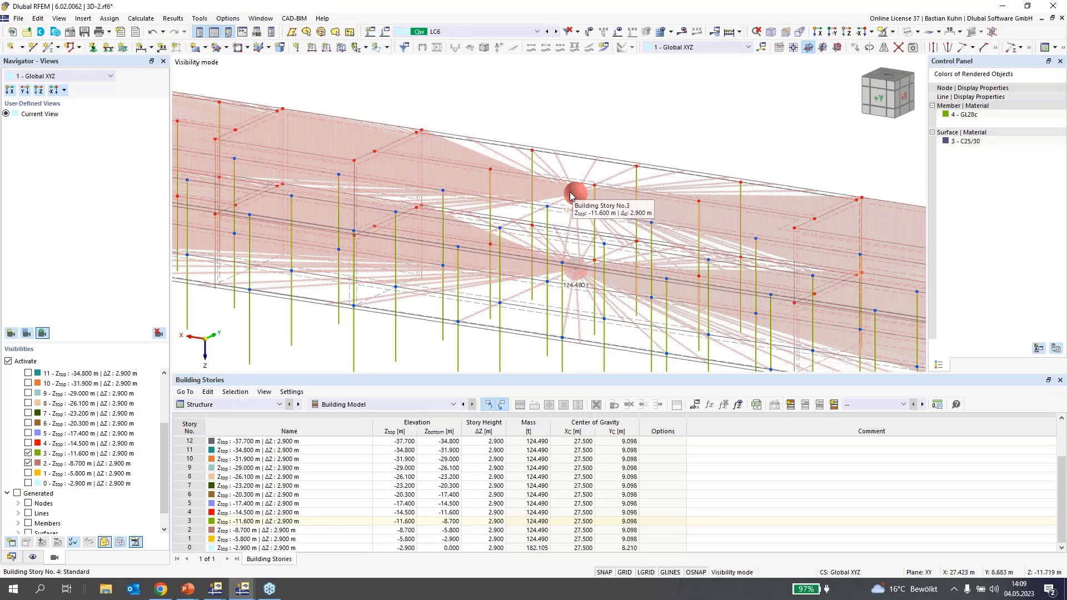
{"action": "scroll", "coordinate": [570, 194], "scroll_direction": "down", "scroll_amount": 1}
{"action": "scroll", "coordinate": [570, 195], "scroll_direction": "down", "scroll_amount": 3}
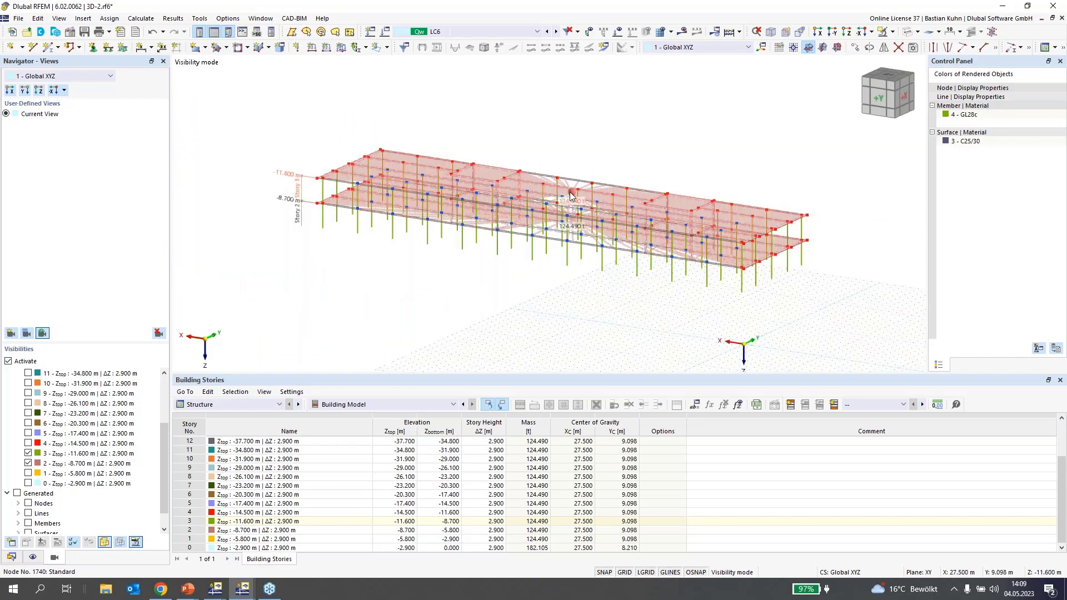
{"action": "scroll", "coordinate": [570, 195], "scroll_direction": "up", "scroll_amount": 5}
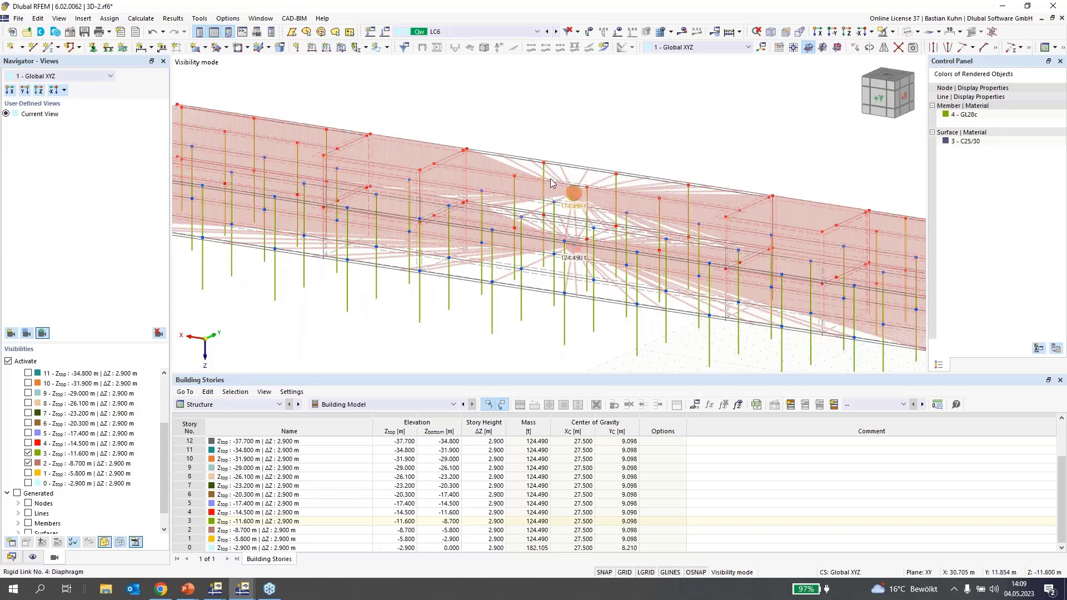
{"action": "scroll", "coordinate": [578, 194], "scroll_direction": "down", "scroll_amount": 3}
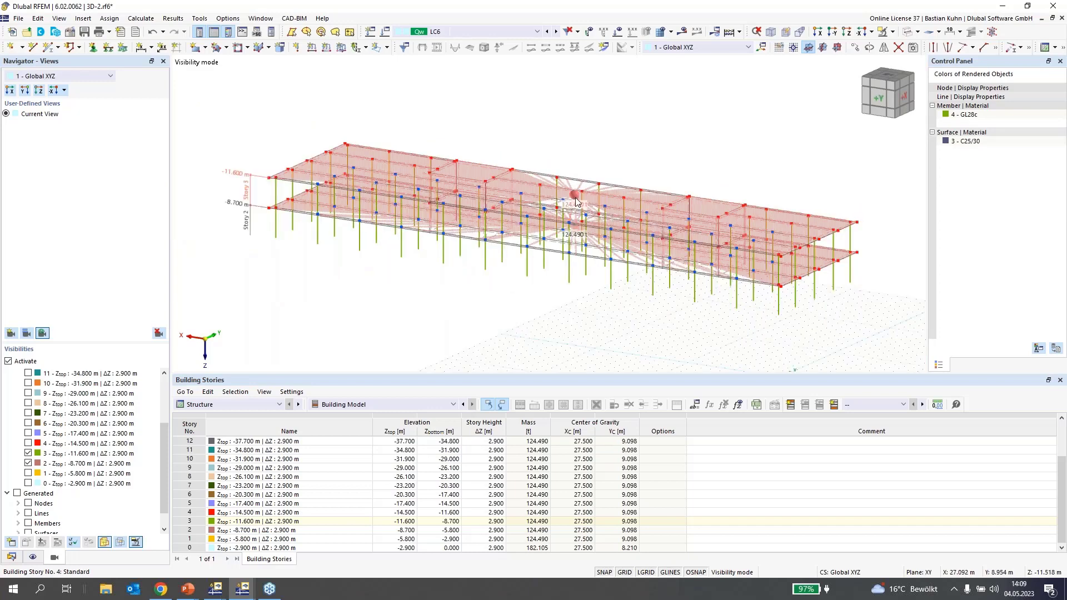
- Edit the building stories to set the story slab stiffness to "--" instead of a rigid diaphragm, and accept
{"action": "left_click", "coordinate": [11, 556]}
{"action": "left_click", "coordinate": [30, 483]}
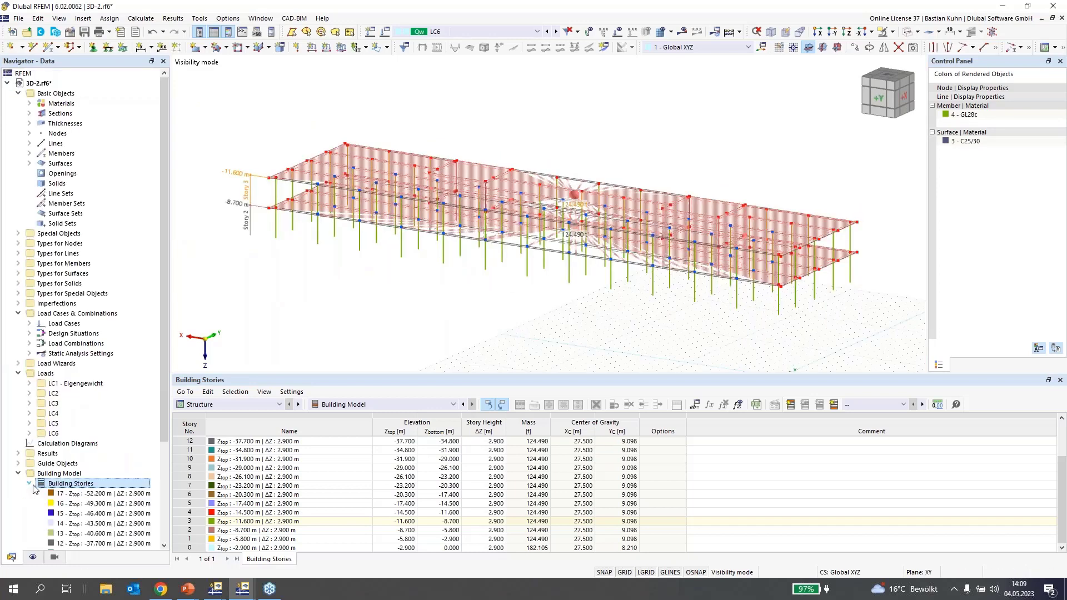
{"action": "right_click", "coordinate": [71, 483]}
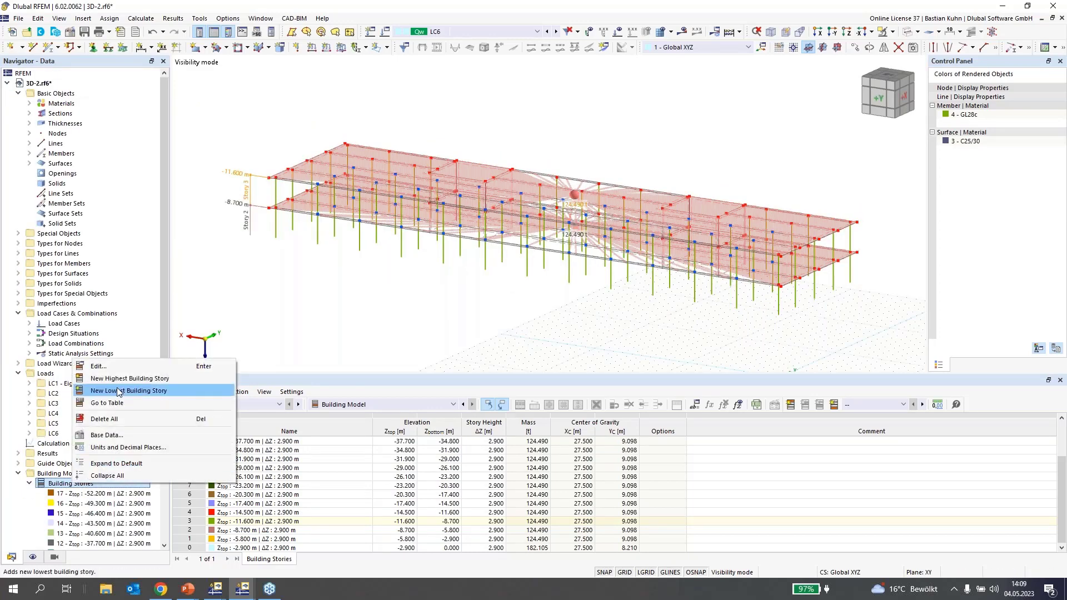
{"action": "left_click", "coordinate": [115, 370]}
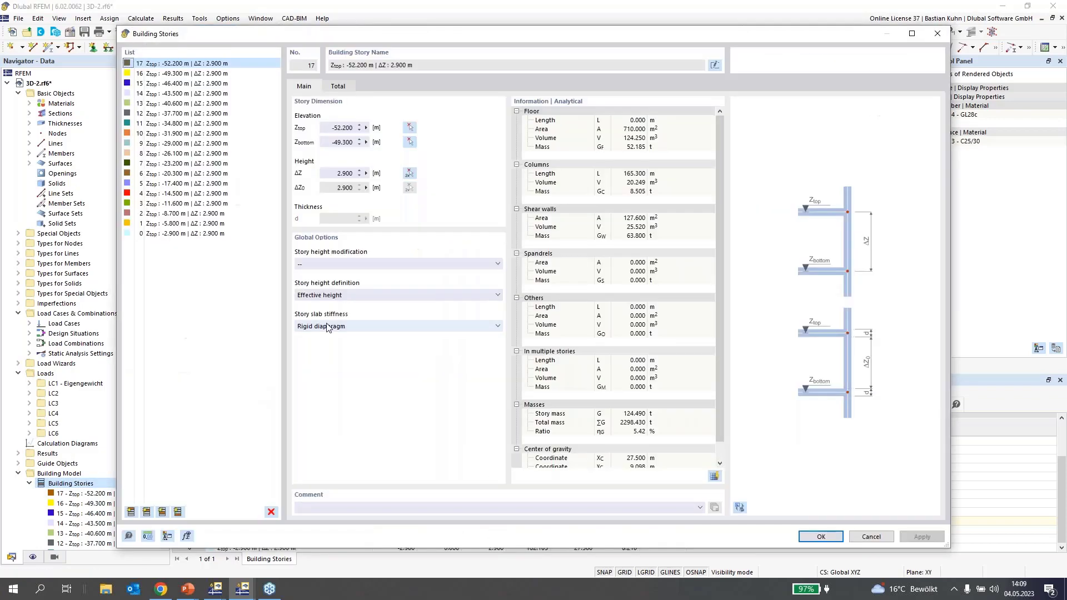
{"action": "left_click", "coordinate": [325, 326]}
{"action": "left_click", "coordinate": [324, 336]}
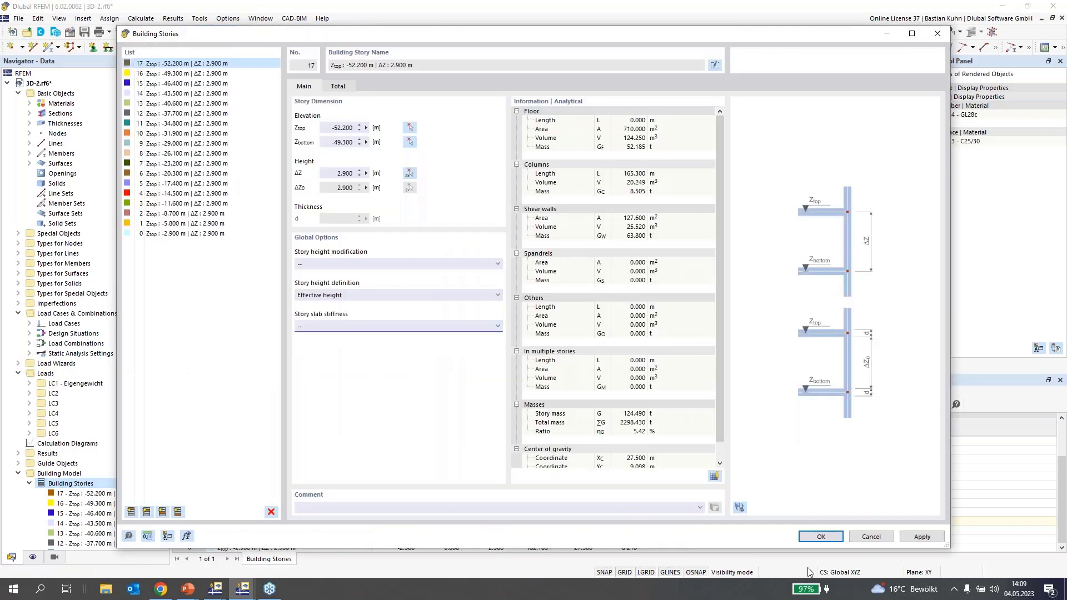
{"action": "left_click", "coordinate": [828, 540]}
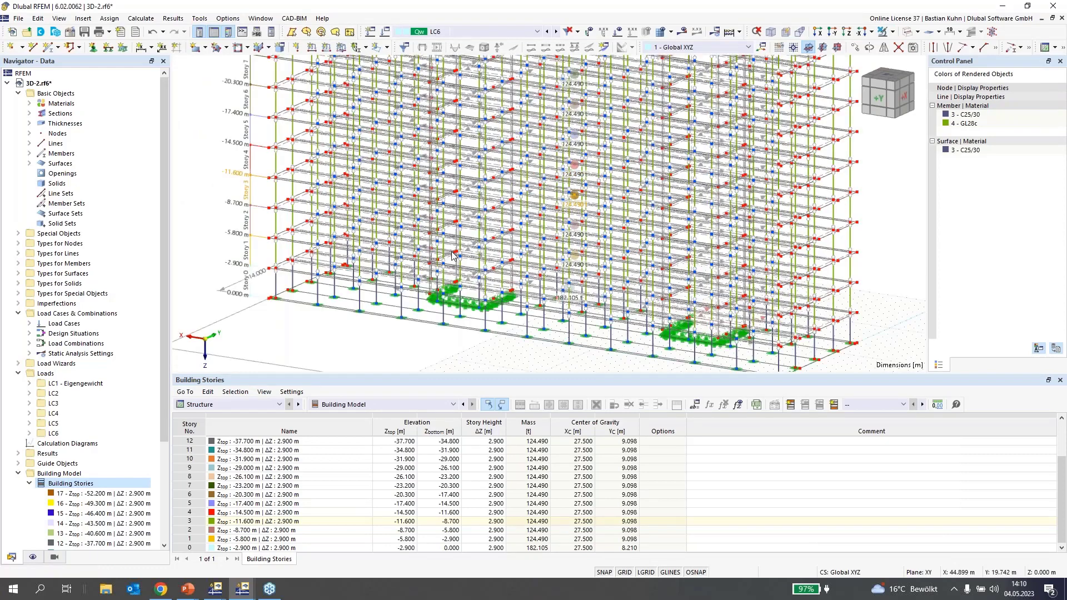
- Examine the whole wireframe building from its base supports up to the roof story for remaining diaphragm links
{"action": "scroll", "coordinate": [453, 256], "scroll_direction": "down", "scroll_amount": 2}
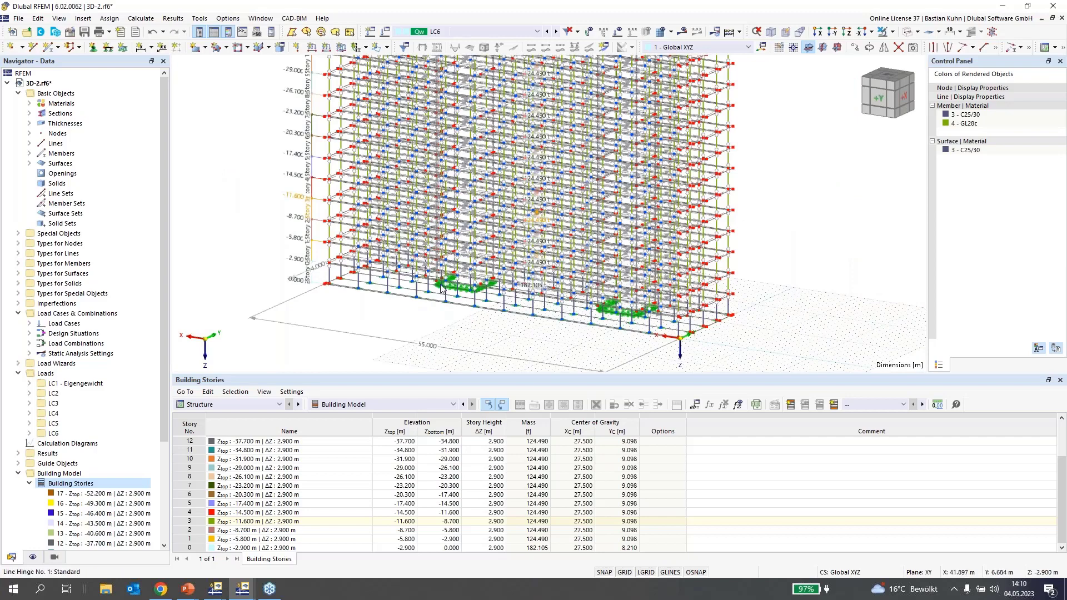
{"action": "scroll", "coordinate": [564, 325], "scroll_direction": "down", "scroll_amount": 1}
{"action": "scroll", "coordinate": [562, 151], "scroll_direction": "up", "scroll_amount": 5}
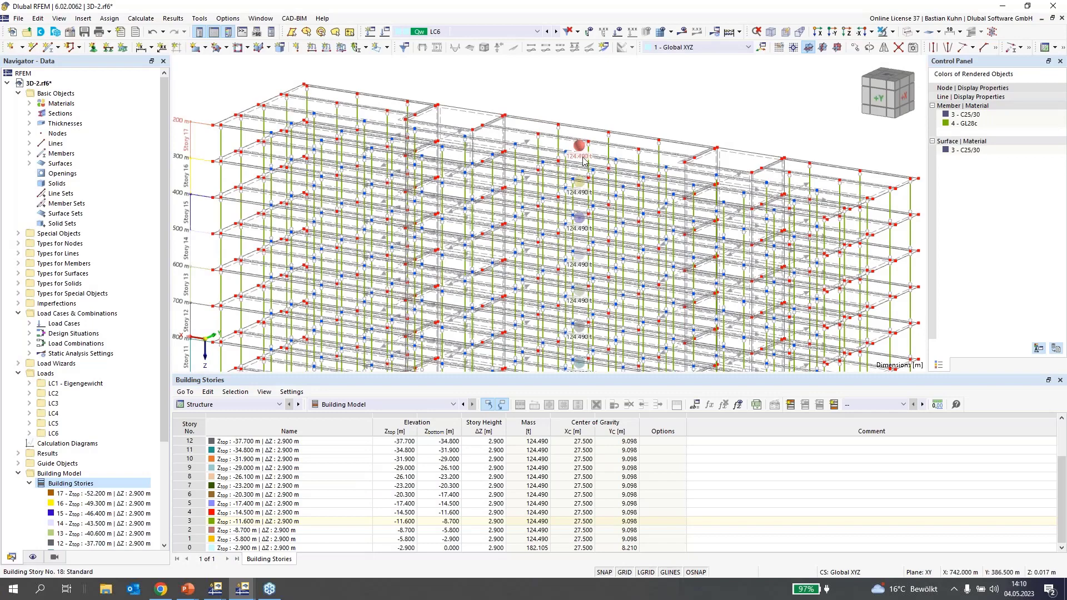
{"action": "scroll", "coordinate": [583, 161], "scroll_direction": "down", "scroll_amount": 1}
{"action": "scroll", "coordinate": [584, 161], "scroll_direction": "down", "scroll_amount": 1}
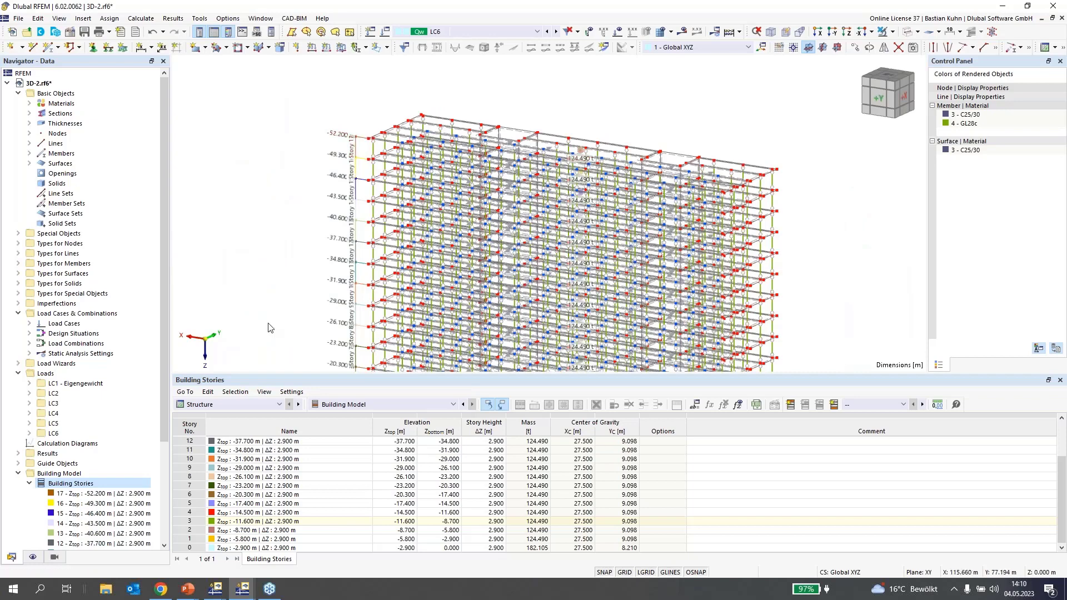
{"action": "middle_click_drag", "start_coordinate": [268, 328], "coordinate": [268, 280]}
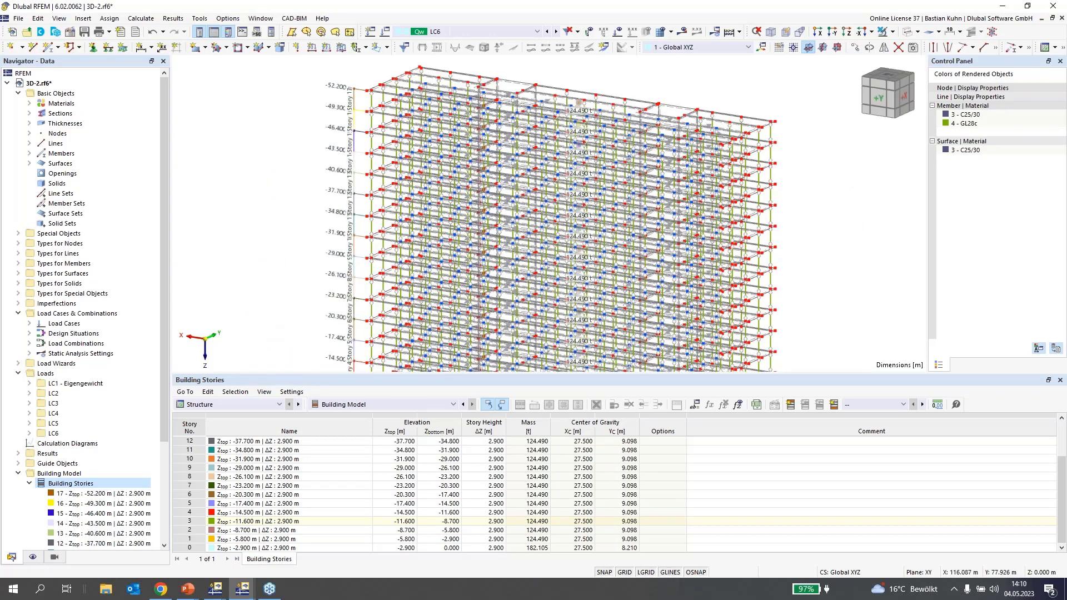
- Hide the elevation labels in the building story dimensions, keeping the story numbering displayed
{"action": "scroll", "coordinate": [267, 278], "scroll_direction": "down", "scroll_amount": 2}
{"action": "left_click", "coordinate": [33, 557]}
{"action": "scroll", "coordinate": [68, 382], "scroll_direction": "down", "scroll_amount": 13}
{"action": "left_click", "coordinate": [8, 263]}
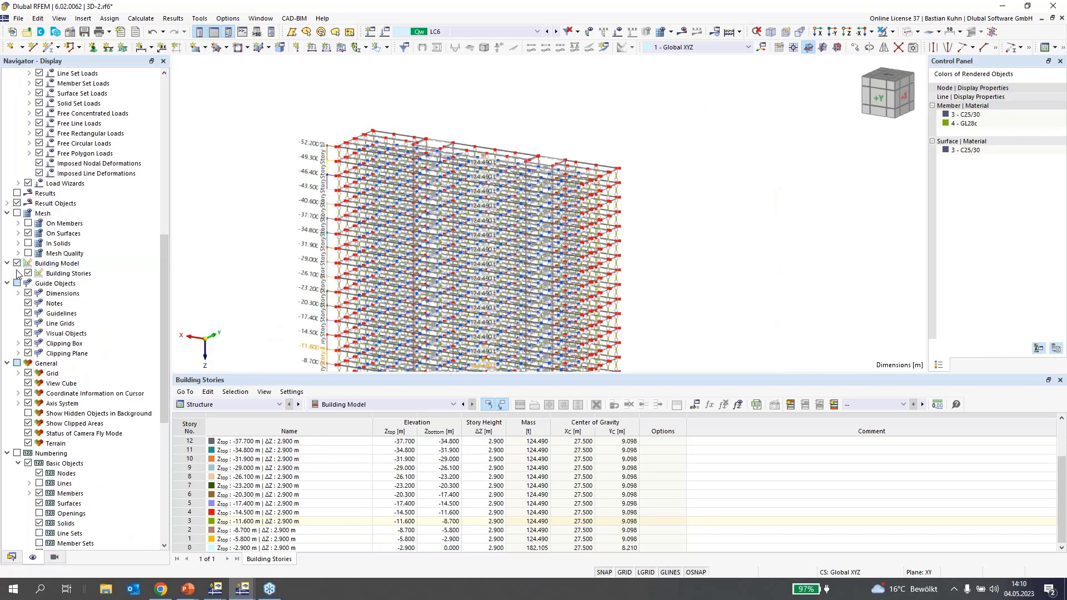
{"action": "left_click", "coordinate": [18, 273]}
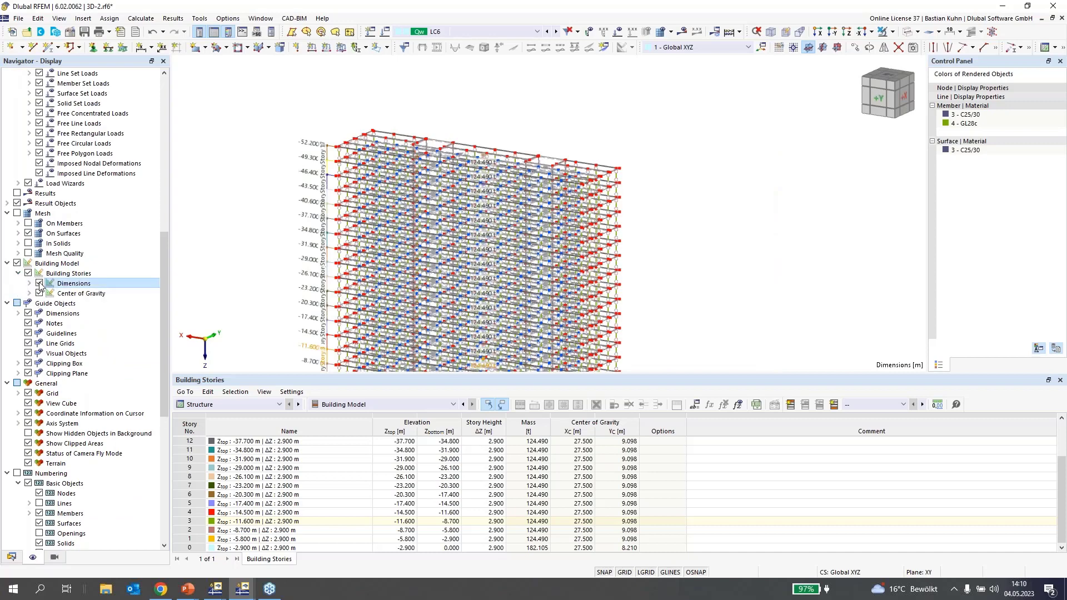
{"action": "left_click", "coordinate": [40, 283]}
{"action": "left_click", "coordinate": [39, 284]}
{"action": "left_click", "coordinate": [30, 283]}
{"action": "left_click", "coordinate": [50, 293]}
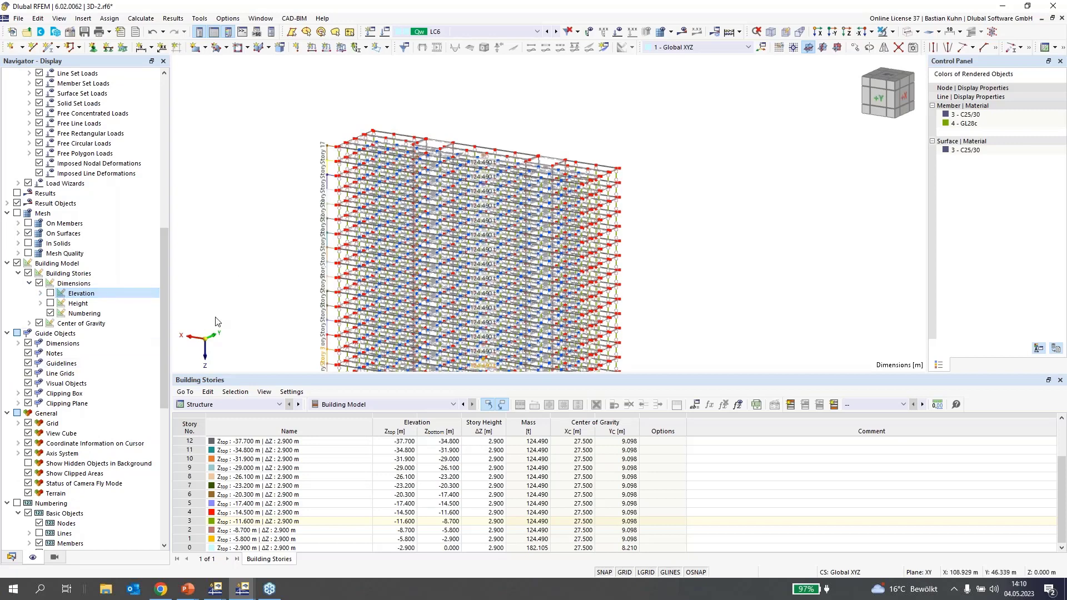
{"action": "middle_click_drag", "start_coordinate": [271, 297], "coordinate": [328, 211]}
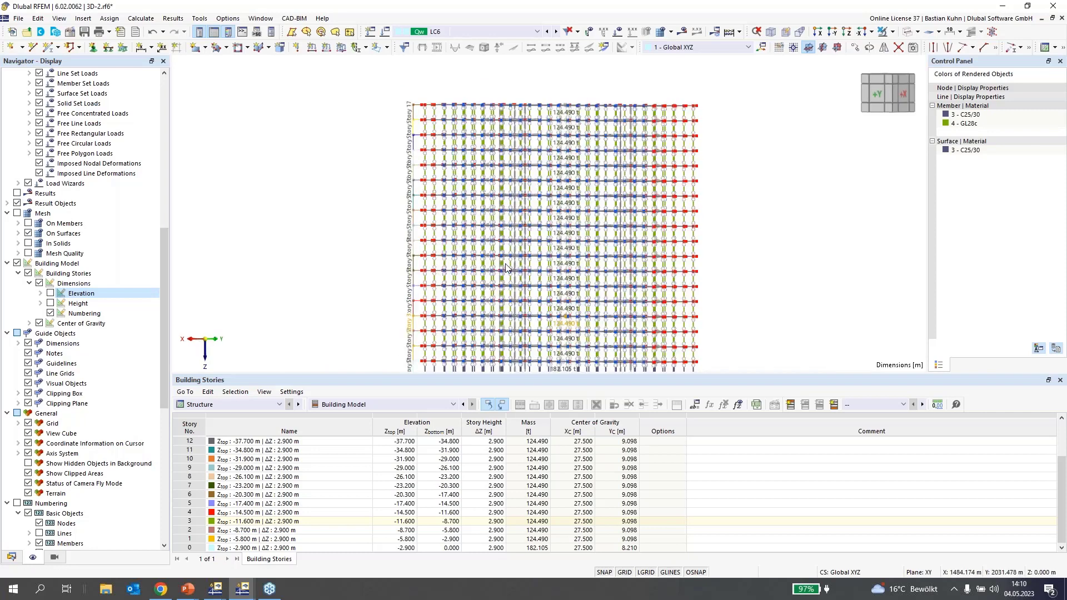
{"action": "left_click", "coordinate": [187, 524]}
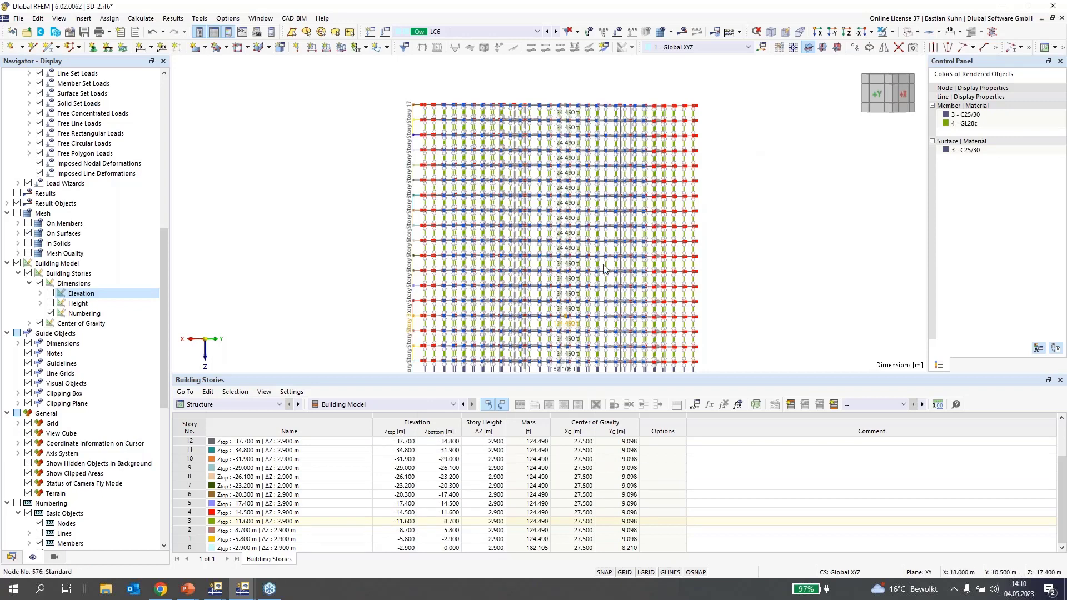
- Activate load case LC1 - Eigengewicht and display its loads on the building
{"action": "scroll", "coordinate": [605, 269], "scroll_direction": "down", "scroll_amount": 3}
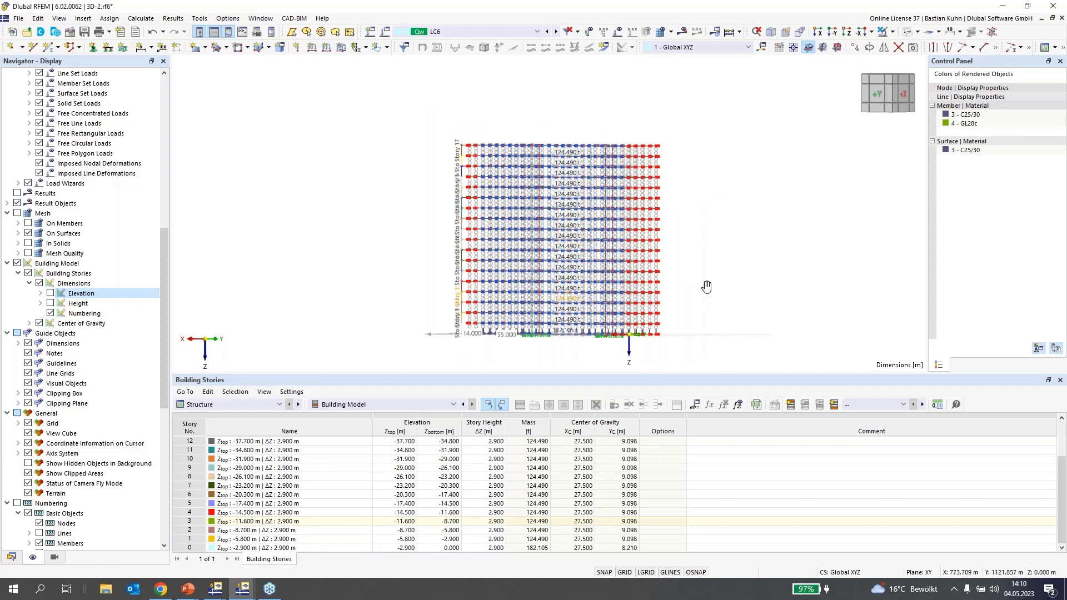
{"action": "middle_click_drag", "start_coordinate": [706, 287], "coordinate": [729, 307]}
{"action": "scroll", "coordinate": [729, 307], "scroll_direction": "up", "scroll_amount": 1}
{"action": "left_click", "coordinate": [439, 35]}
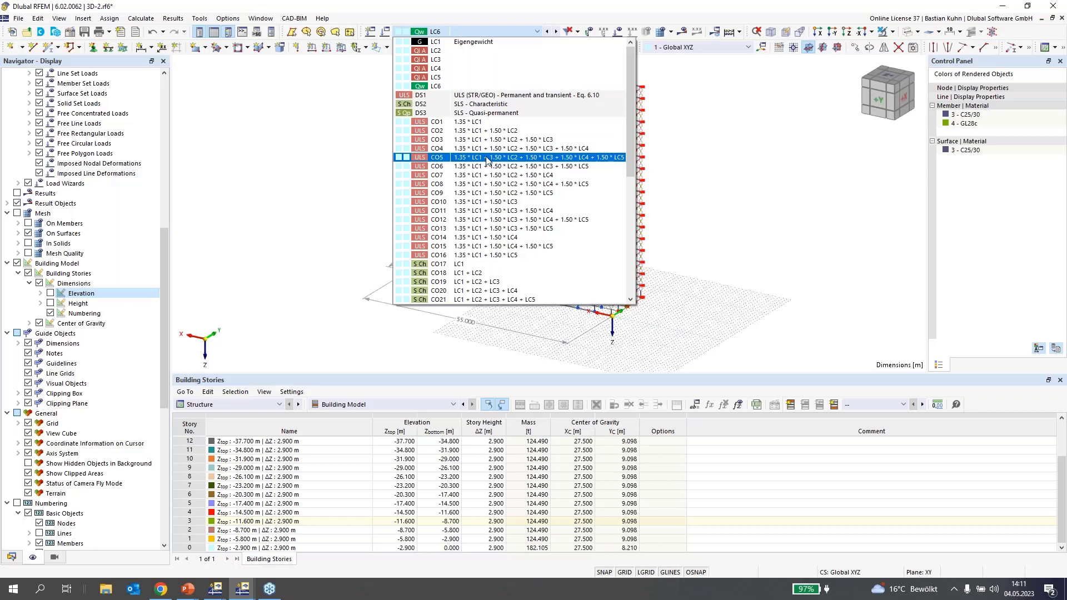
{"action": "left_click", "coordinate": [510, 43]}
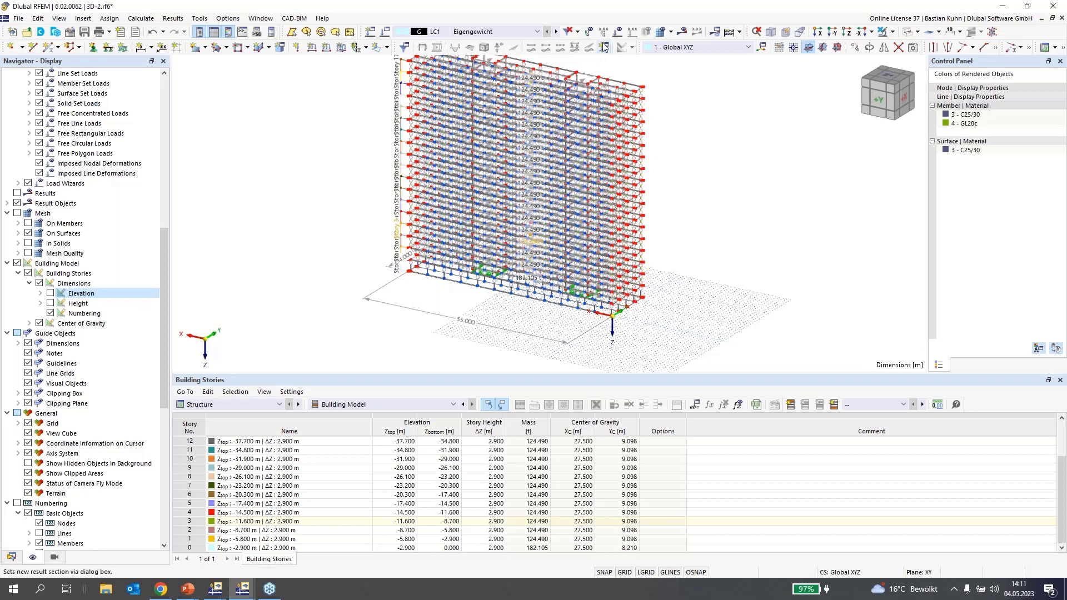
{"action": "left_click", "coordinate": [617, 31]}
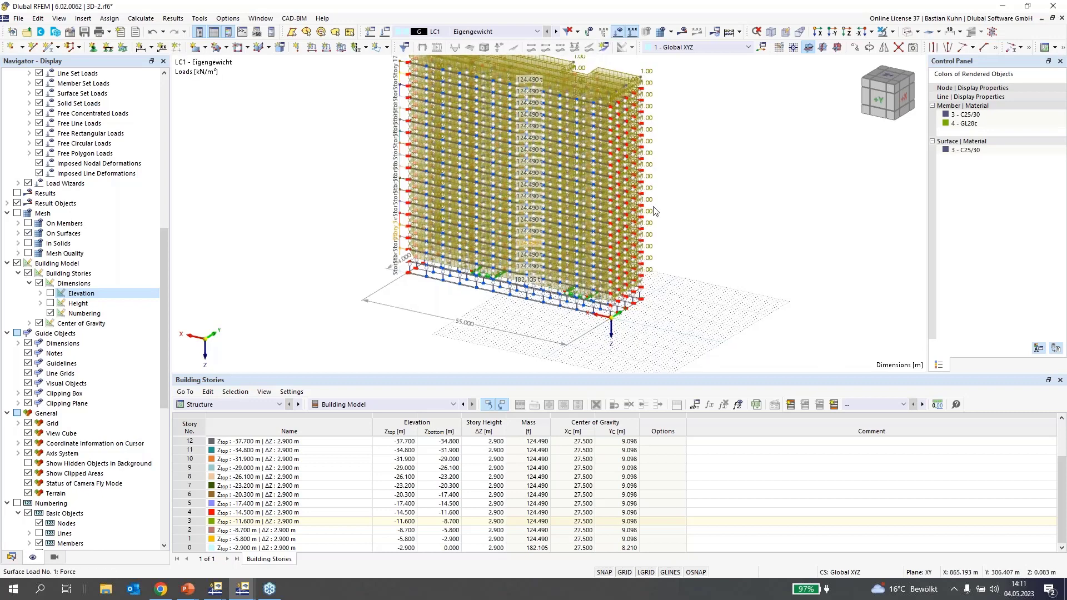
{"action": "scroll", "coordinate": [595, 69], "scroll_direction": "up", "scroll_amount": 2}
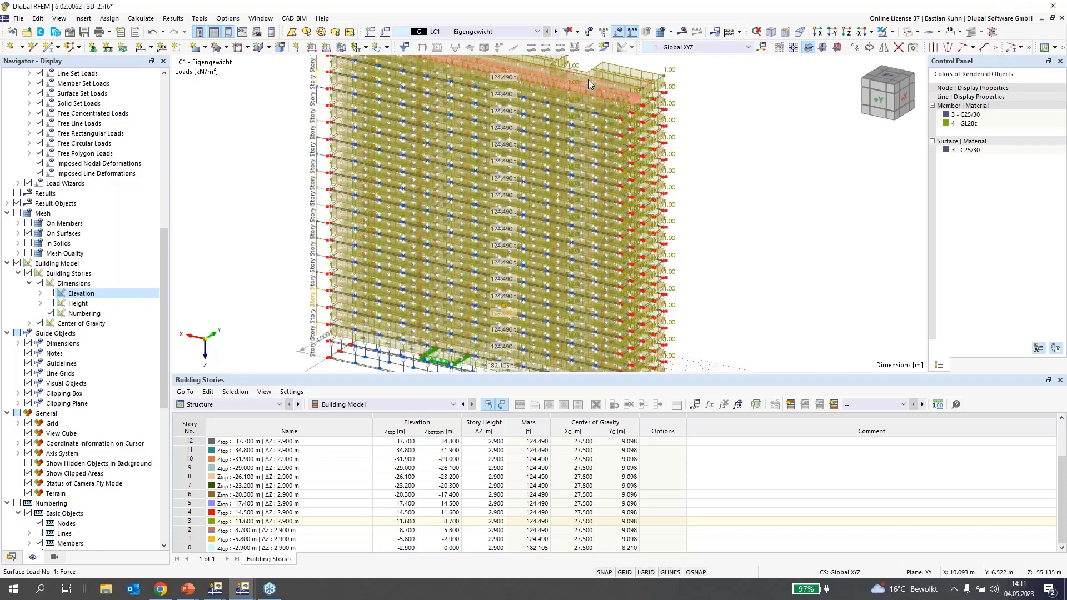
{"action": "scroll", "coordinate": [587, 79], "scroll_direction": "up", "scroll_amount": 1}
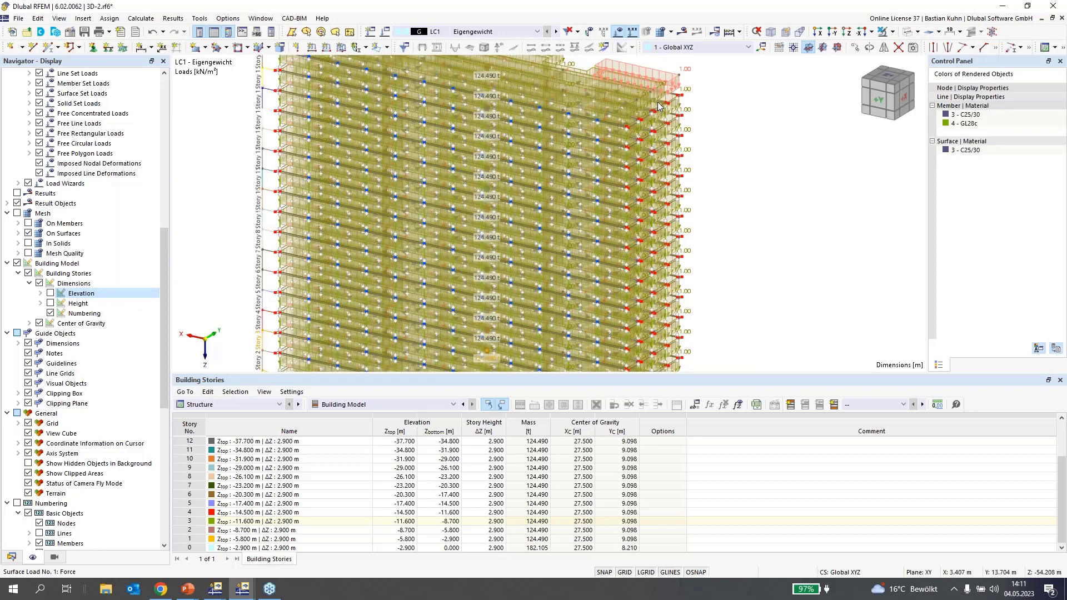
- Display the building's loads for load cases LC2 through LC6 in turn, leaving LC6 active
{"action": "left_click", "coordinate": [556, 31]}
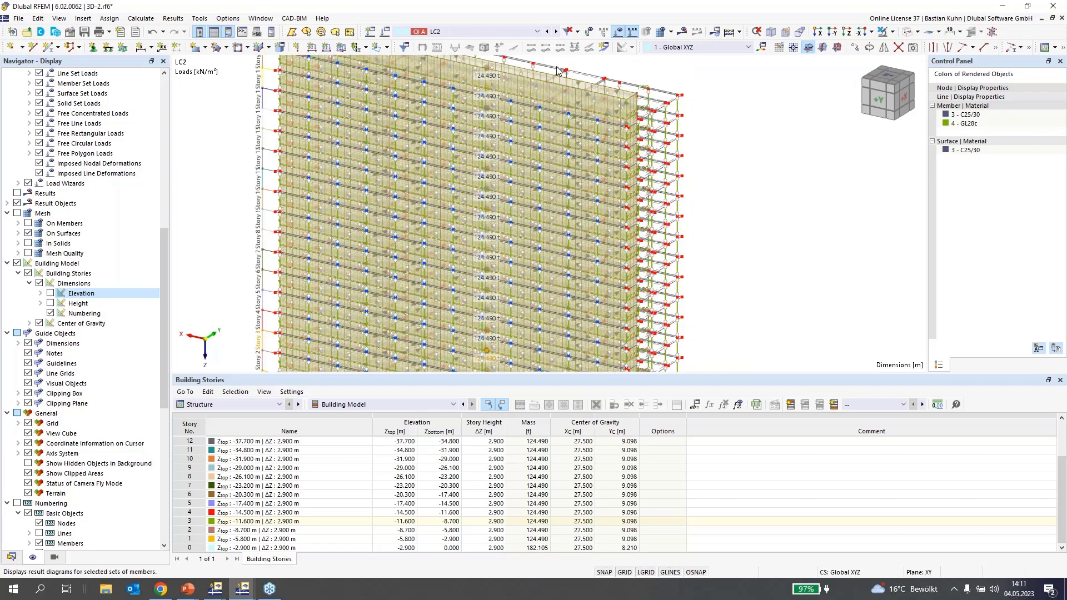
{"action": "scroll", "coordinate": [620, 94], "scroll_direction": "up", "scroll_amount": 2}
{"action": "scroll", "coordinate": [620, 93], "scroll_direction": "up", "scroll_amount": 1}
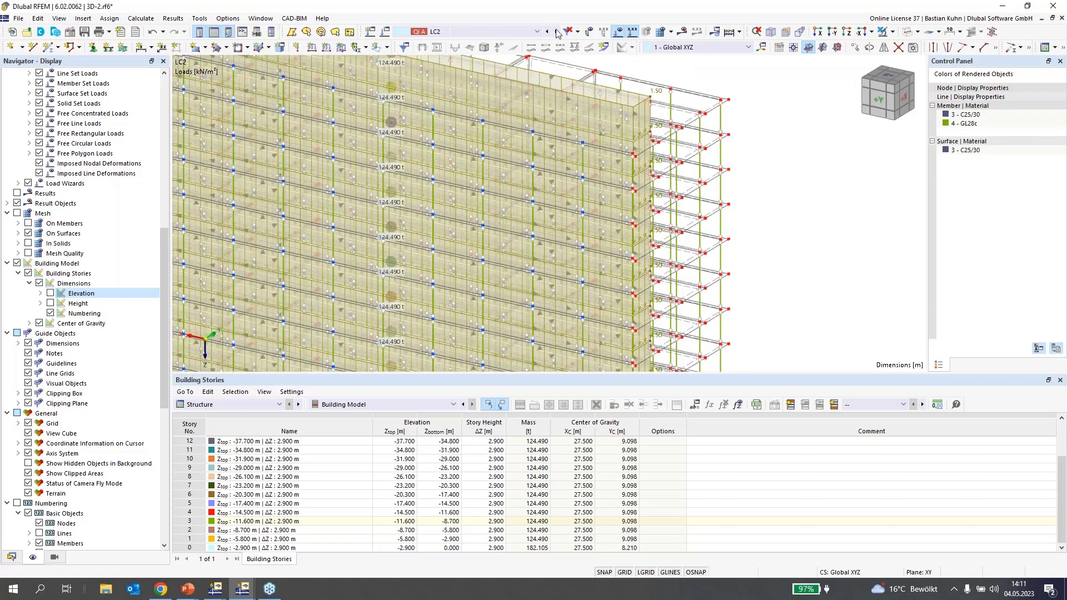
{"action": "left_click", "coordinate": [556, 32]}
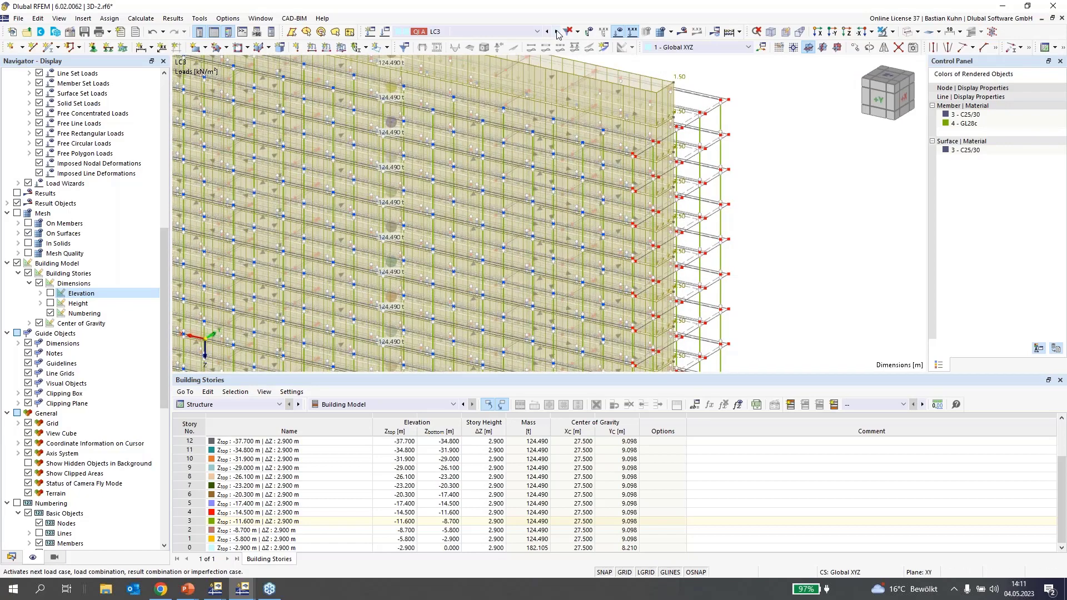
{"action": "left_click", "coordinate": [556, 32]}
{"action": "left_click", "coordinate": [557, 31]}
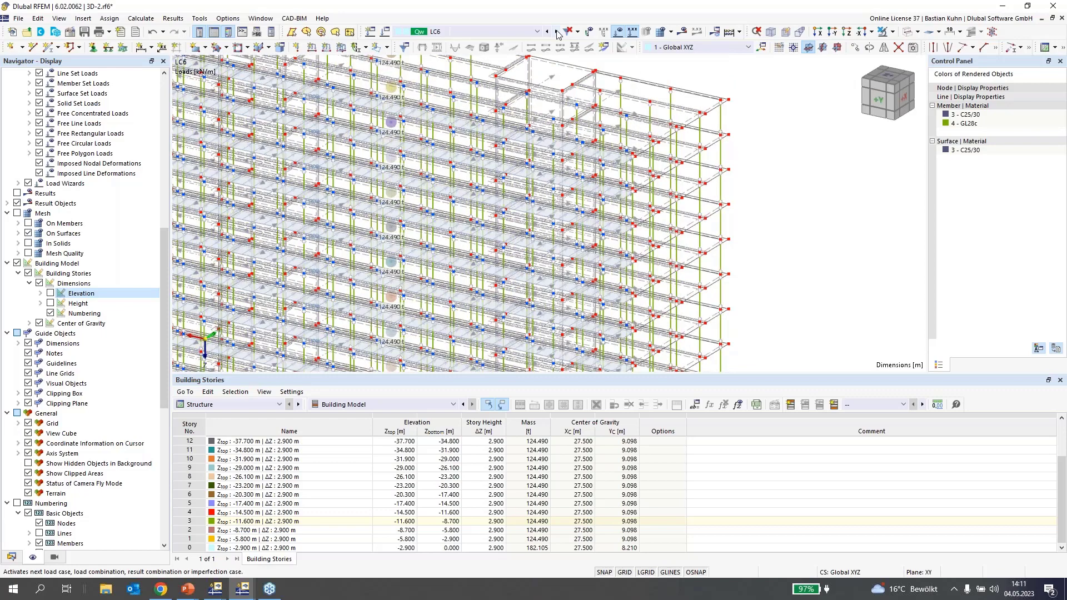
- Examine the LC6 line loads on the stories looking along the X-axis, and review the list of load combinations
{"action": "middle_click_drag", "start_coordinate": [745, 208], "coordinate": [527, 182], "text": "ctrl"}
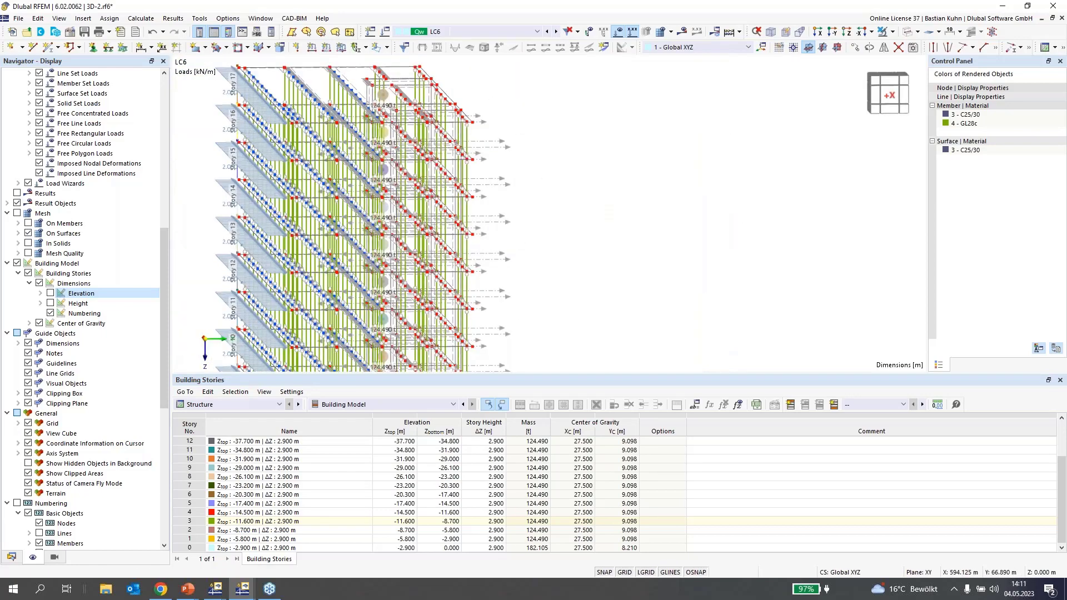
{"action": "left_click", "coordinate": [817, 31]}
{"action": "scroll", "coordinate": [418, 108], "scroll_direction": "up", "scroll_amount": 10}
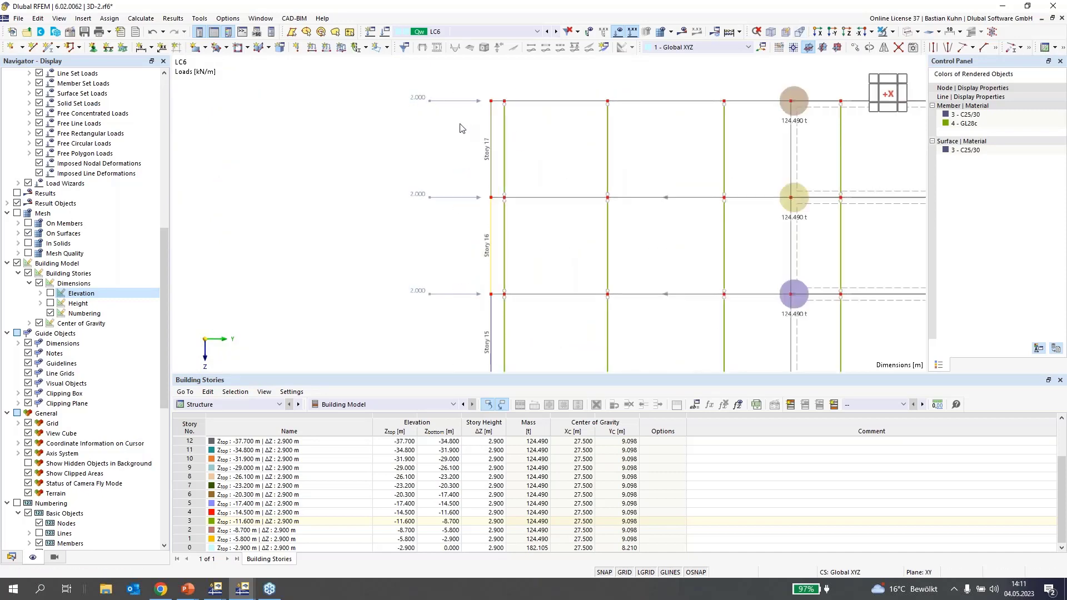
{"action": "scroll", "coordinate": [460, 129], "scroll_direction": "down", "scroll_amount": 3}
{"action": "middle_click_drag", "start_coordinate": [443, 134], "coordinate": [362, 155], "text": "ctrl"}
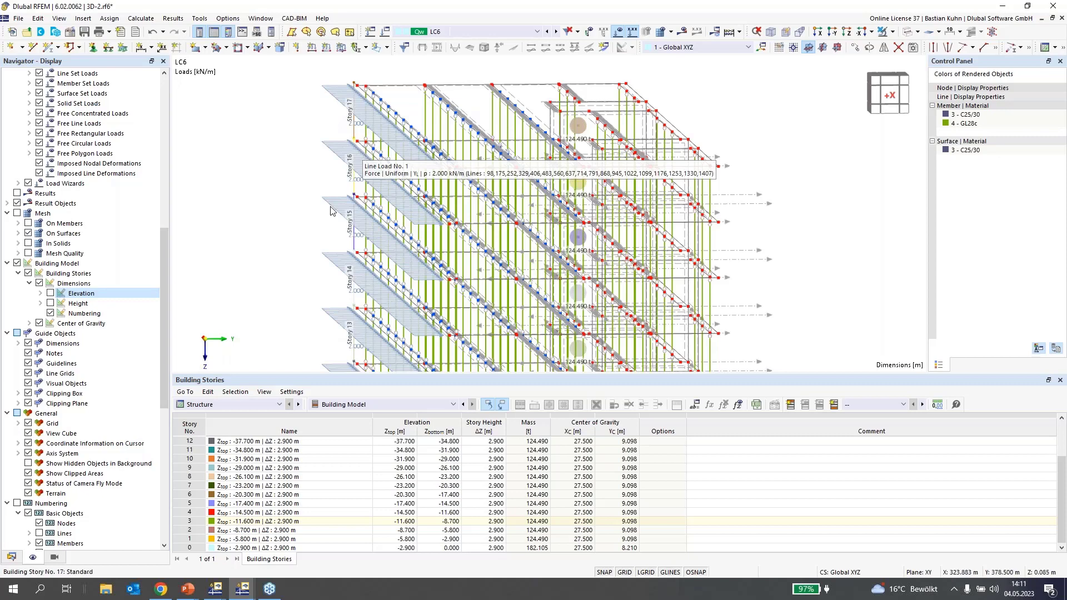
{"action": "middle_click_drag", "start_coordinate": [383, 206], "coordinate": [387, 213], "text": "ctrl"}
{"action": "scroll", "coordinate": [387, 213], "scroll_direction": "down", "scroll_amount": 1}
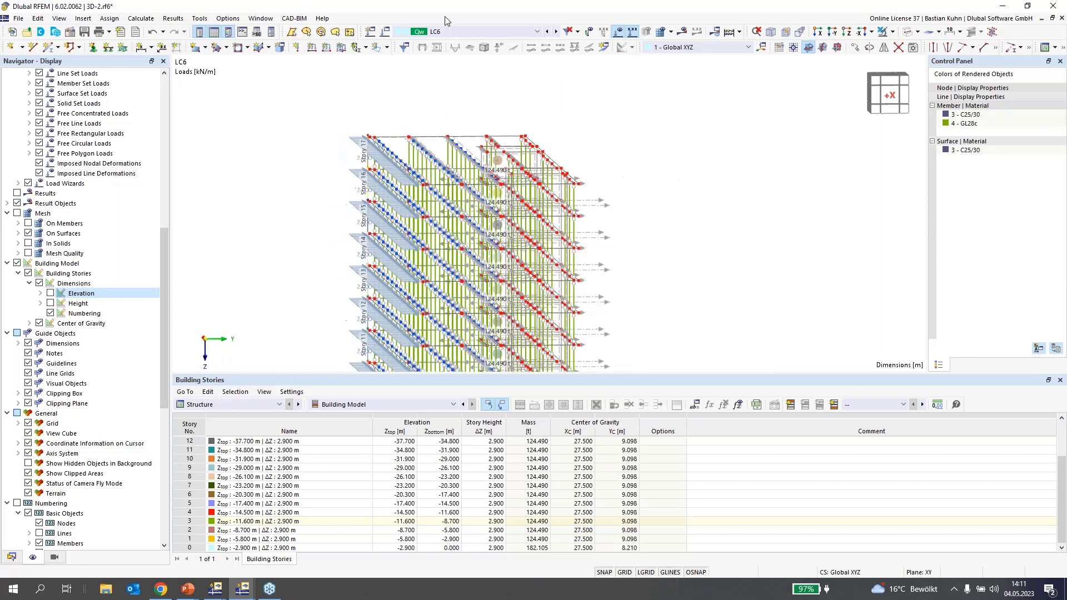
{"action": "left_click", "coordinate": [537, 31]}
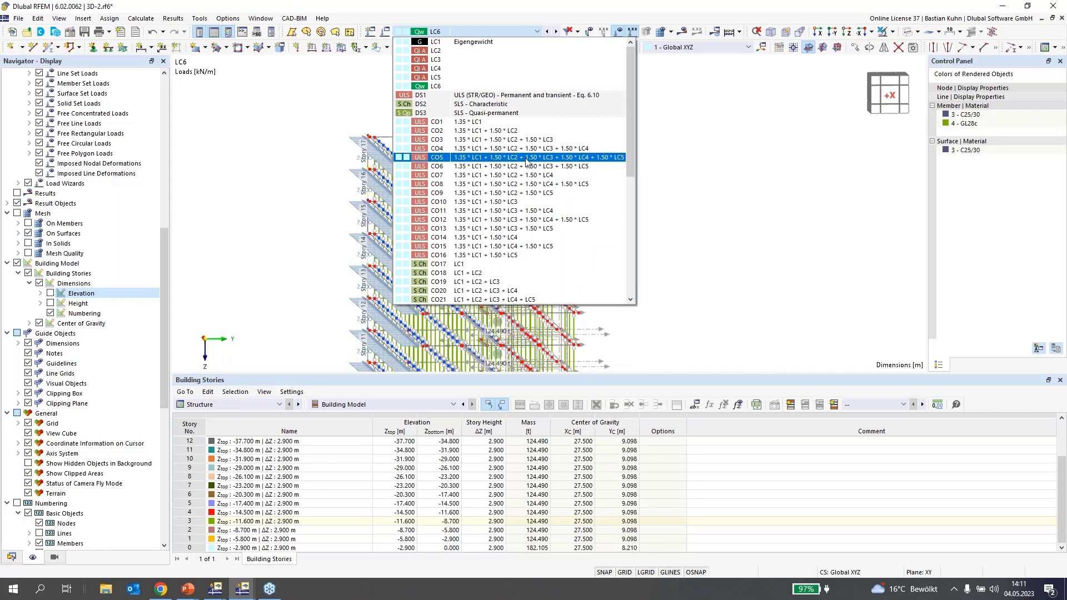
{"action": "left_click", "coordinate": [331, 118]}
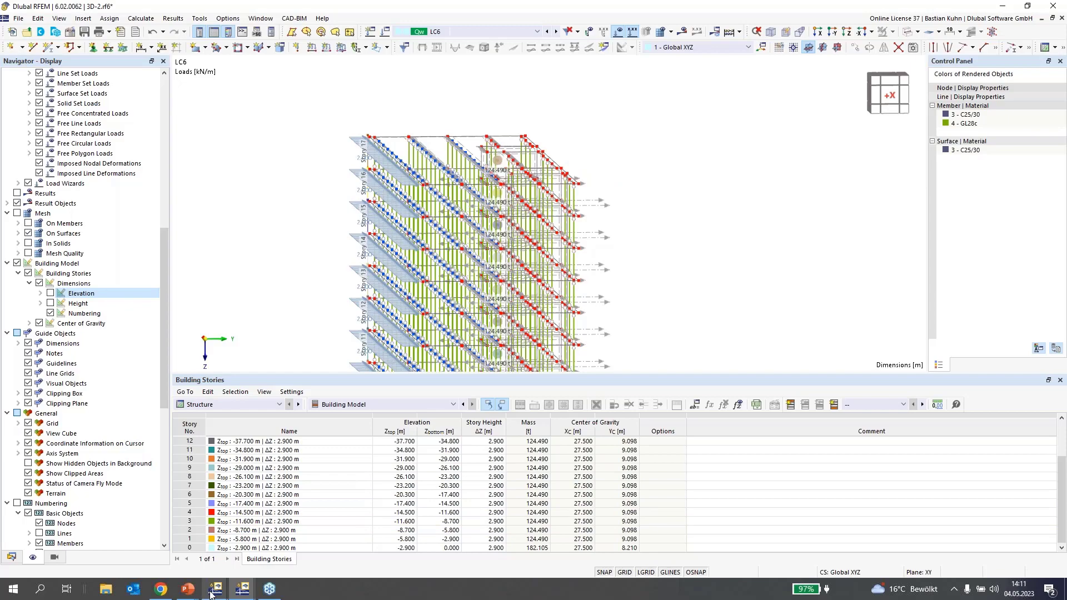
- Switch to the other RFEM window with the calculated building model and maximize it to view the LC6 results
{"action": "mouse_move", "coordinate": [212, 593]}
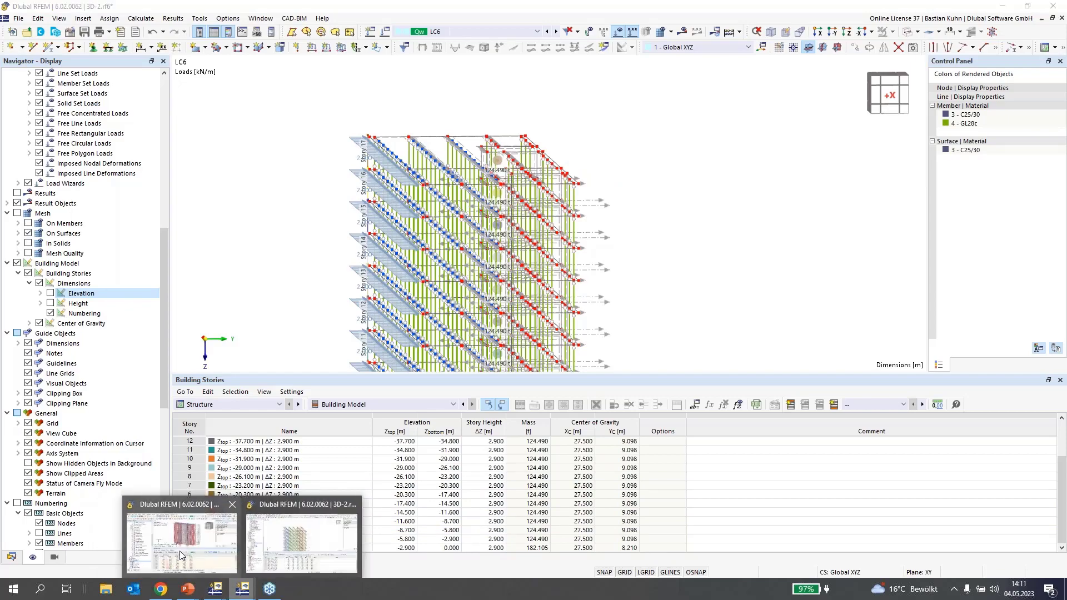
{"action": "left_click", "coordinate": [180, 555]}
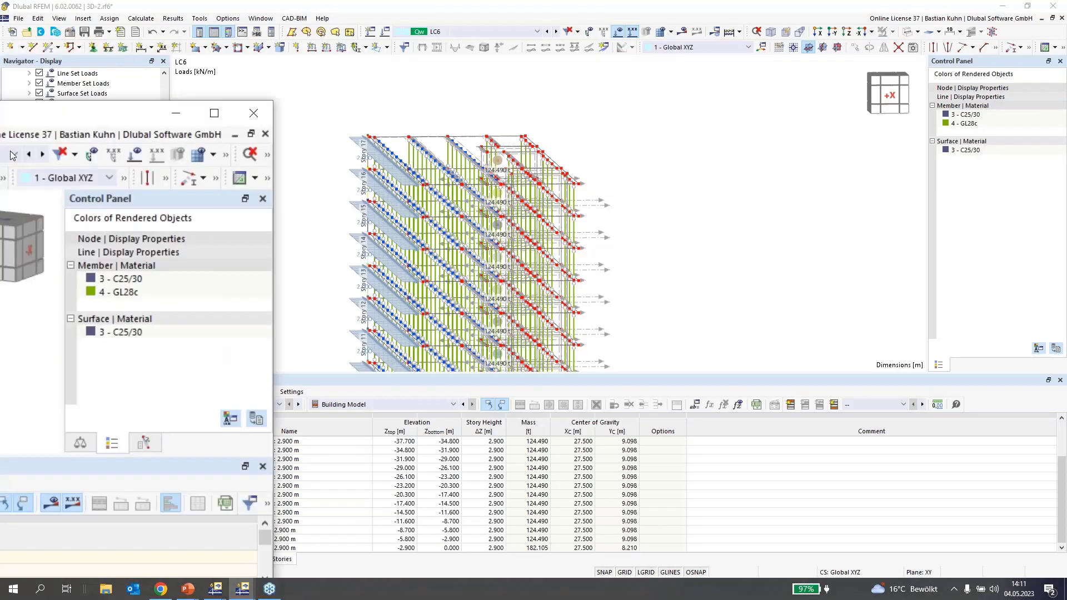
{"action": "left_click_drag", "start_coordinate": [415, 172], "coordinate": [541, 5]}
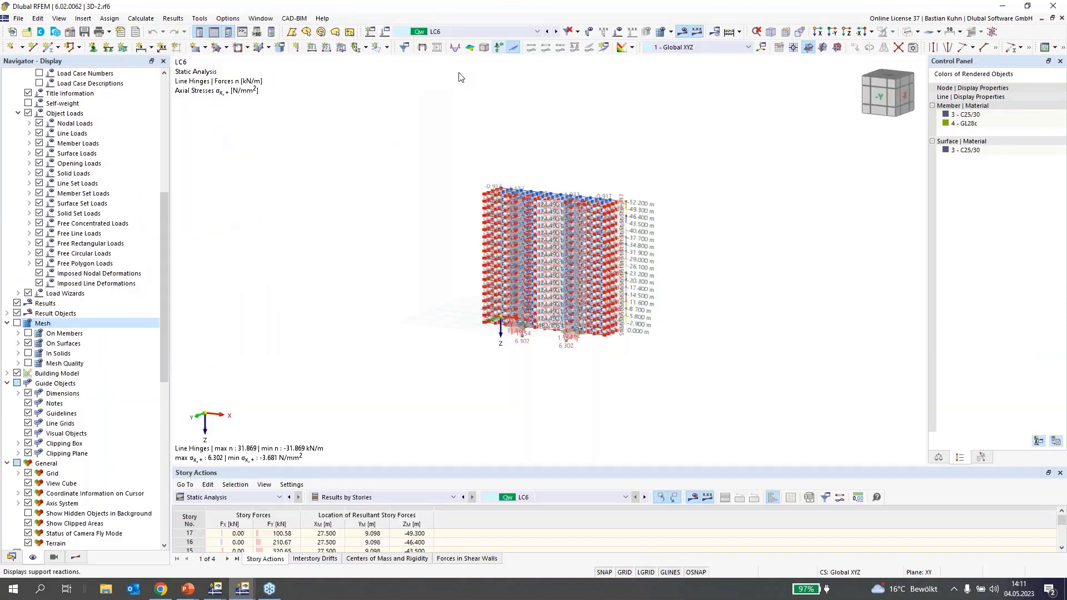
{"action": "scroll", "coordinate": [610, 299], "scroll_direction": "up", "scroll_amount": 1}
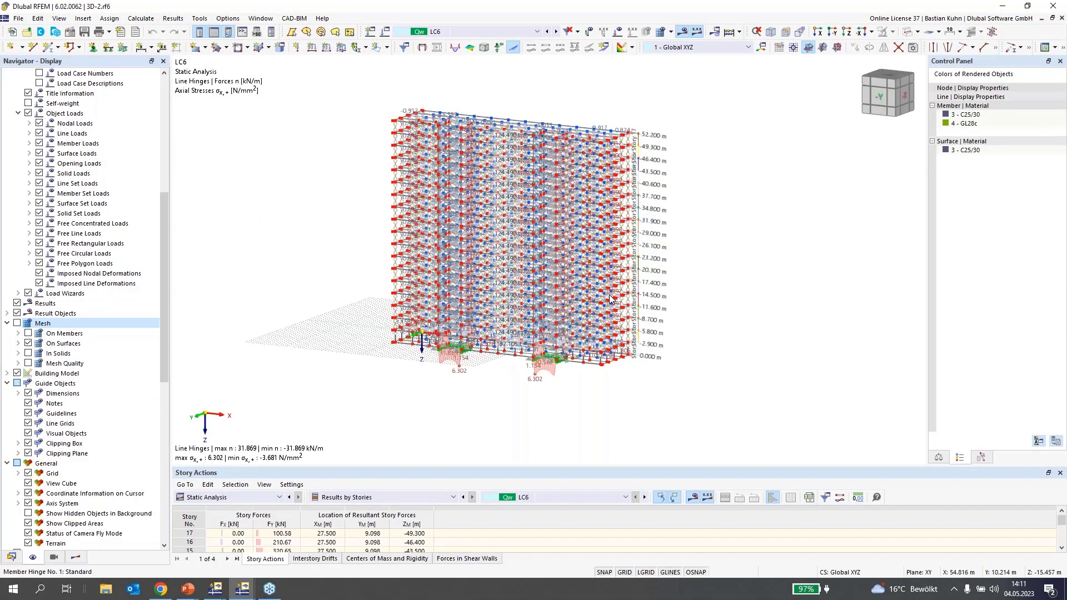
{"action": "scroll", "coordinate": [610, 298], "scroll_direction": "up", "scroll_amount": 1}
{"action": "scroll", "coordinate": [607, 302], "scroll_direction": "down", "scroll_amount": 1}
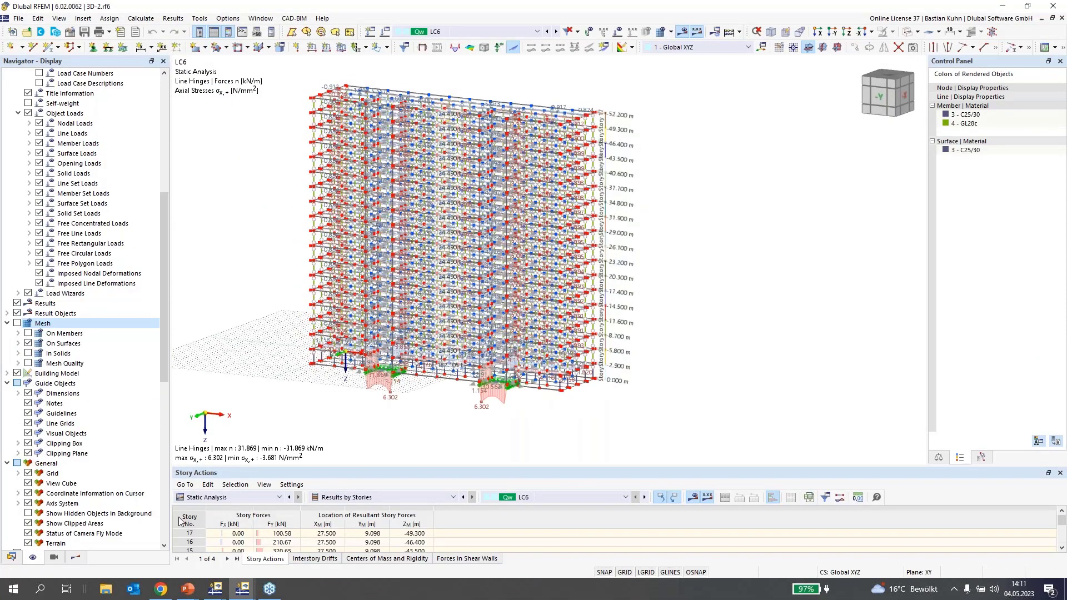
- Look through the available static analysis results, expanding the releases and browsing the shear wall result sections
{"action": "left_click", "coordinate": [75, 558]}
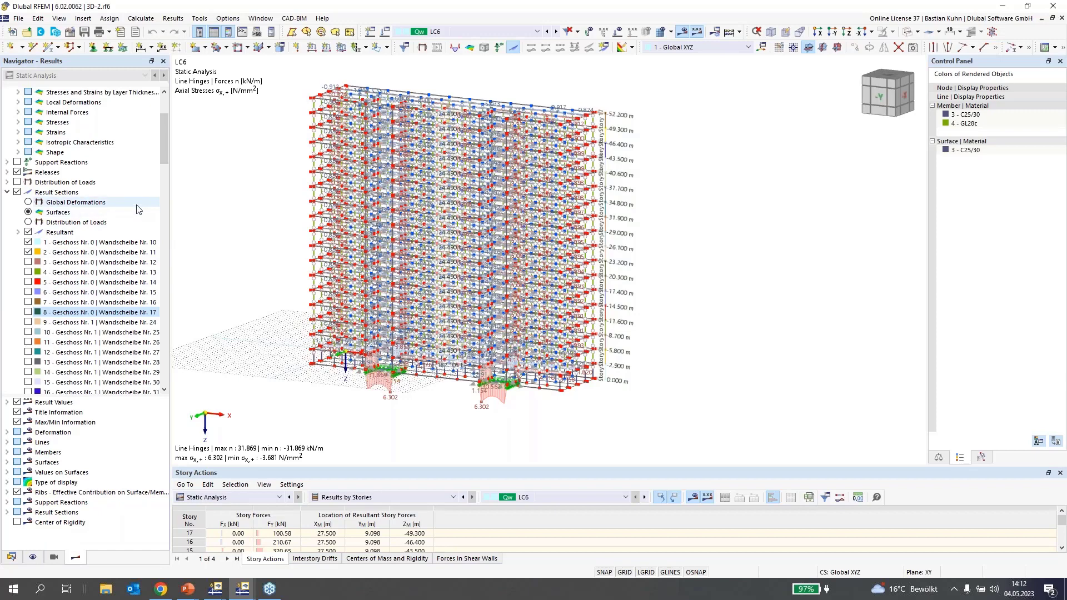
{"action": "left_click", "coordinate": [7, 172]}
{"action": "scroll", "coordinate": [128, 189], "scroll_direction": "up", "scroll_amount": 3}
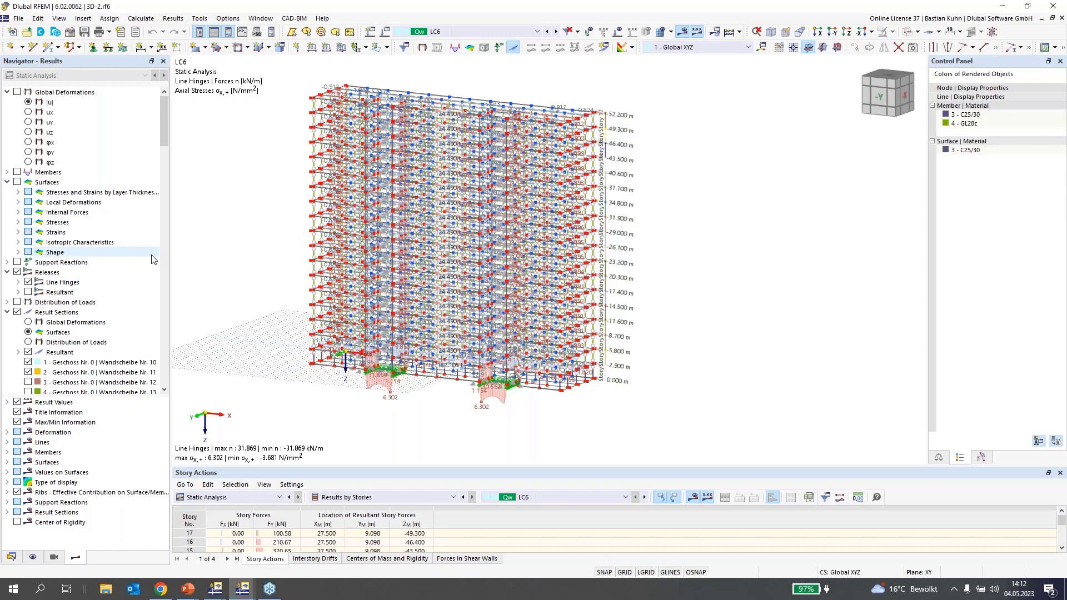
{"action": "scroll", "coordinate": [154, 259], "scroll_direction": "down", "scroll_amount": 10}
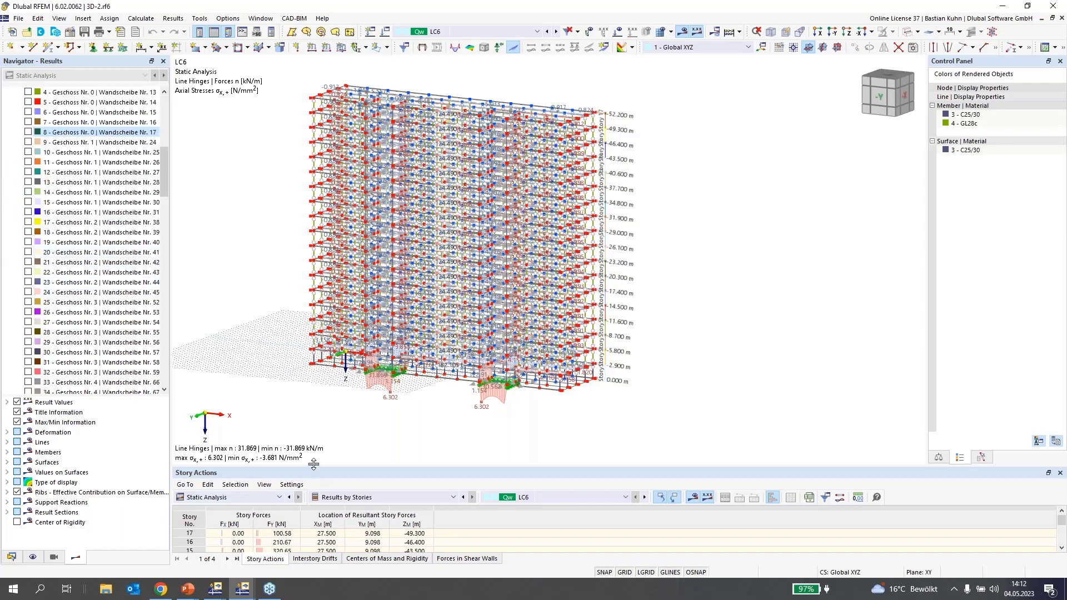
- Enlarge the Results by Stories table and review LC6 story actions, interstory drifts, and centers of mass and rigidity
{"action": "left_click_drag", "start_coordinate": [313, 465], "coordinate": [302, 328]}
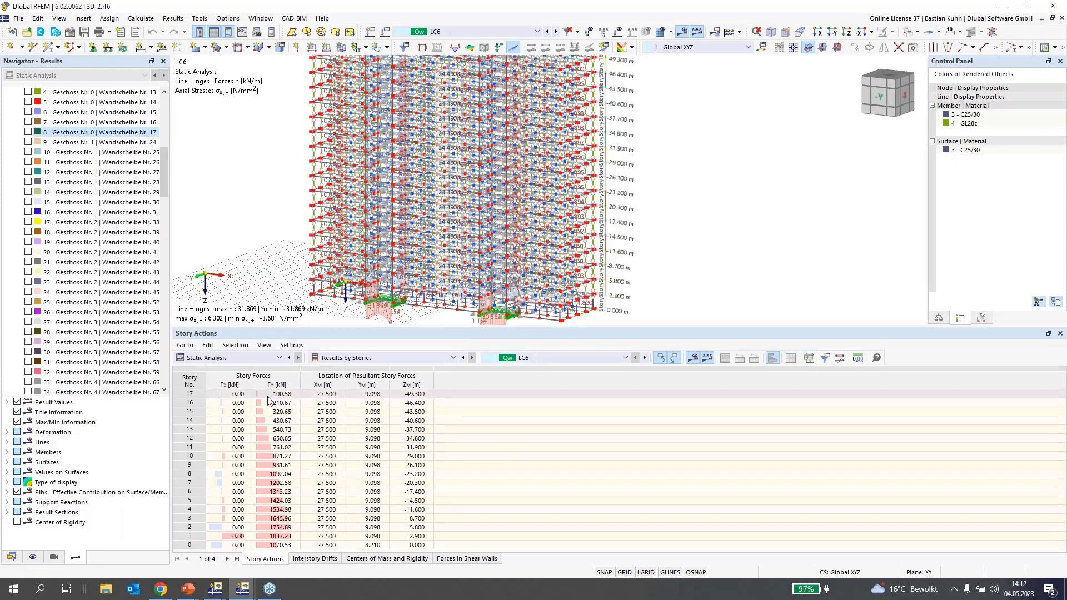
{"action": "middle_click_drag", "start_coordinate": [717, 230], "coordinate": [642, 228]}
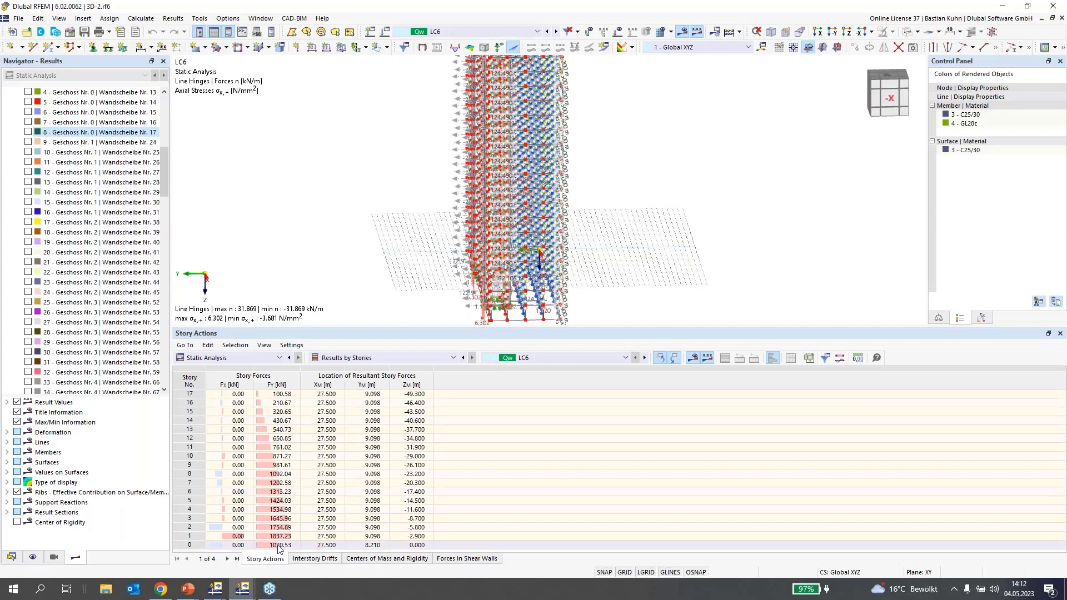
{"action": "left_click", "coordinate": [315, 559]}
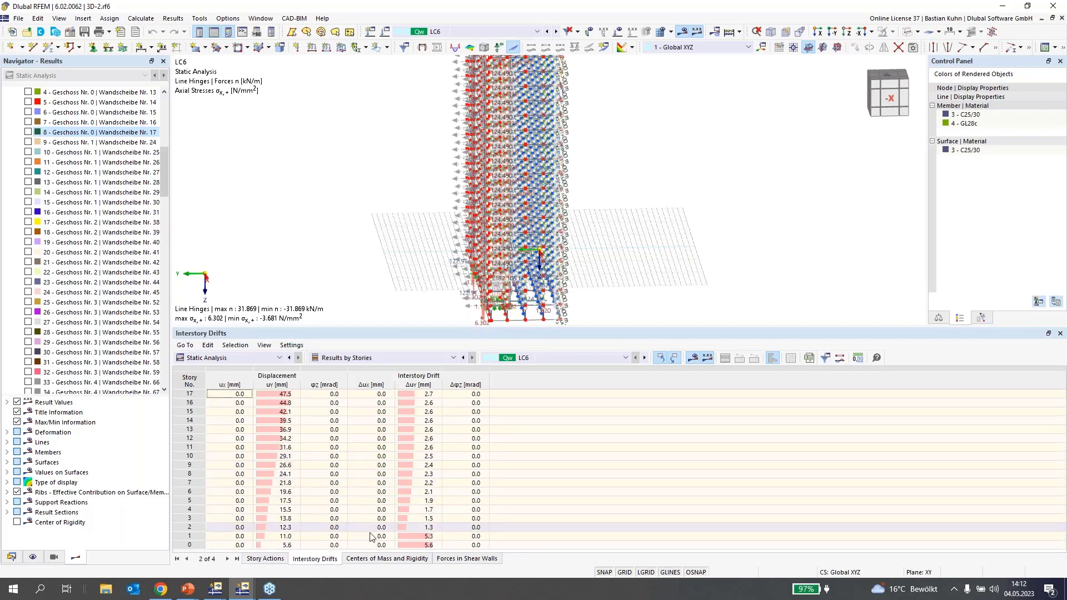
{"action": "left_click", "coordinate": [386, 559]}
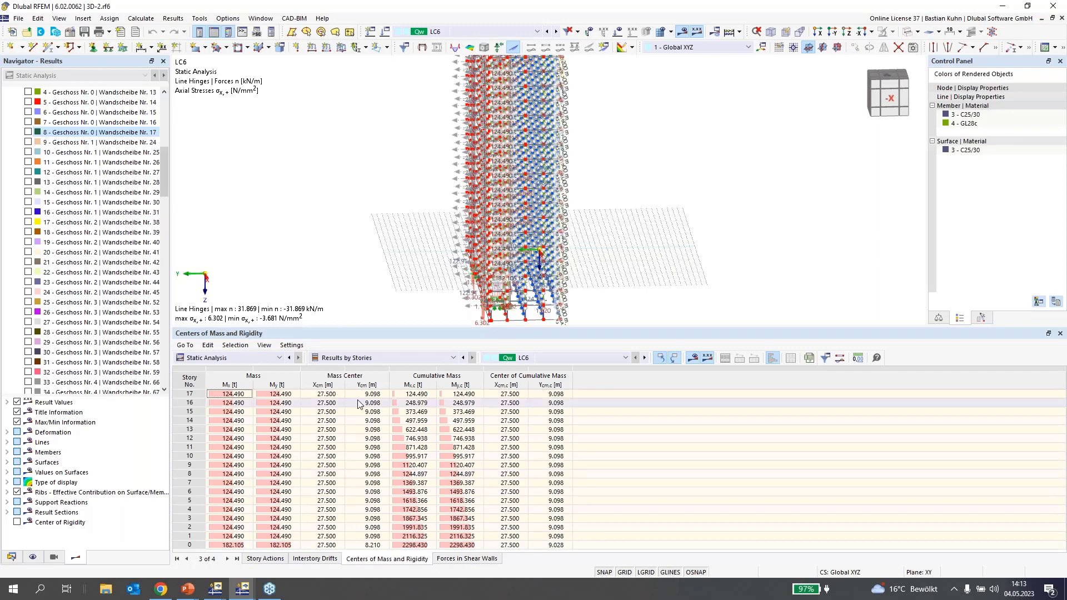
- Find the story 0 result sections in the results list and select those of shear walls No. 10 and No. 11
{"action": "scroll", "coordinate": [412, 278], "scroll_direction": "down", "scroll_amount": 3}
{"action": "middle_click_drag", "start_coordinate": [413, 277], "coordinate": [501, 248]}
{"action": "scroll", "coordinate": [500, 248], "scroll_direction": "up", "scroll_amount": 2}
{"action": "left_click_drag", "start_coordinate": [165, 192], "coordinate": [165, 153]}
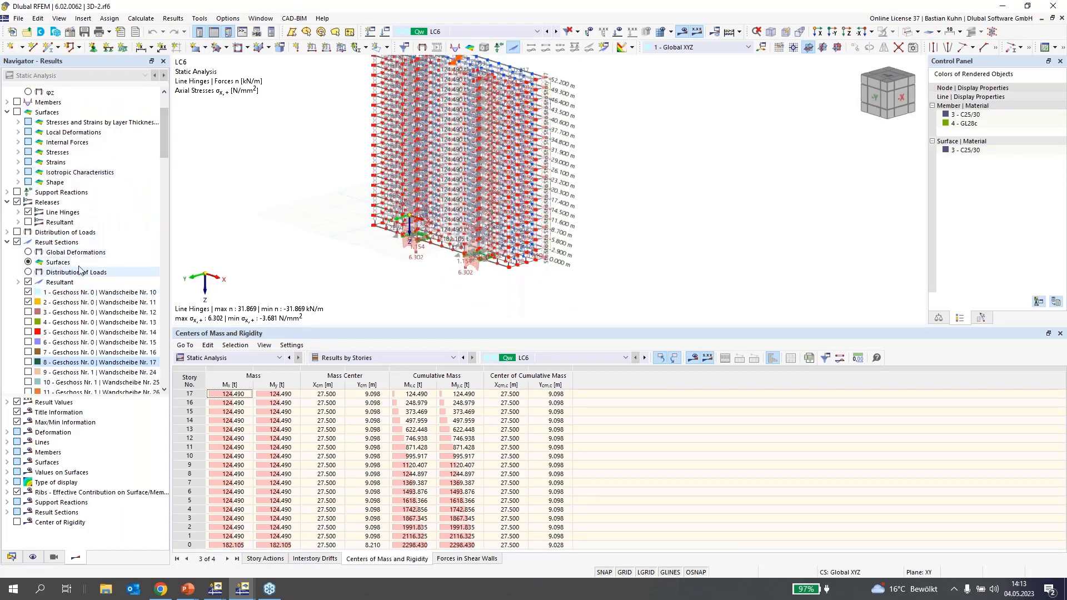
{"action": "scroll", "coordinate": [94, 261], "scroll_direction": "down", "scroll_amount": 3}
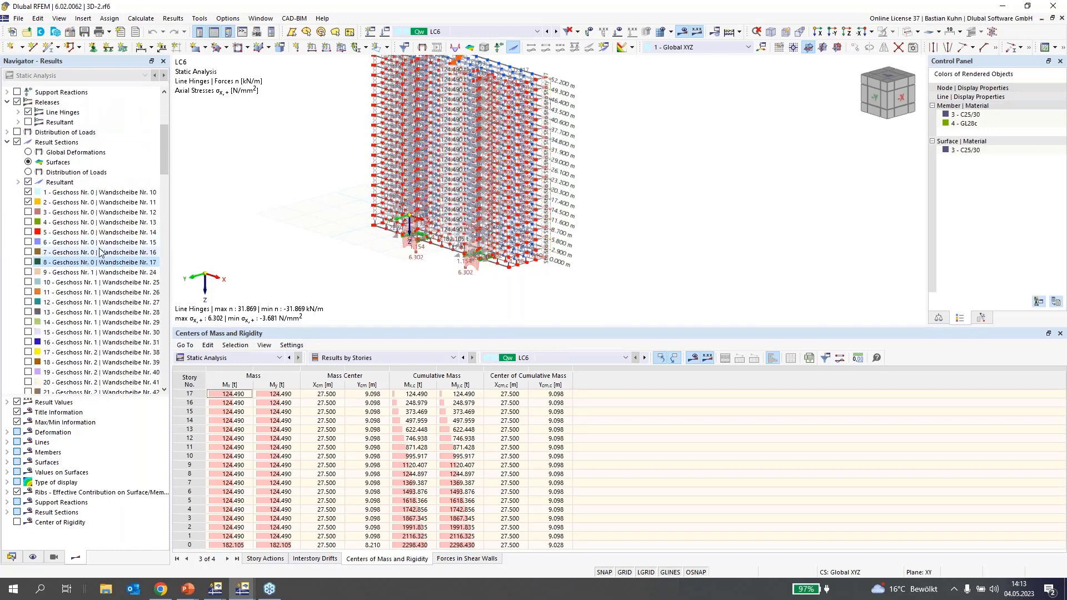
{"action": "scroll", "coordinate": [131, 228], "scroll_direction": "down", "scroll_amount": 3}
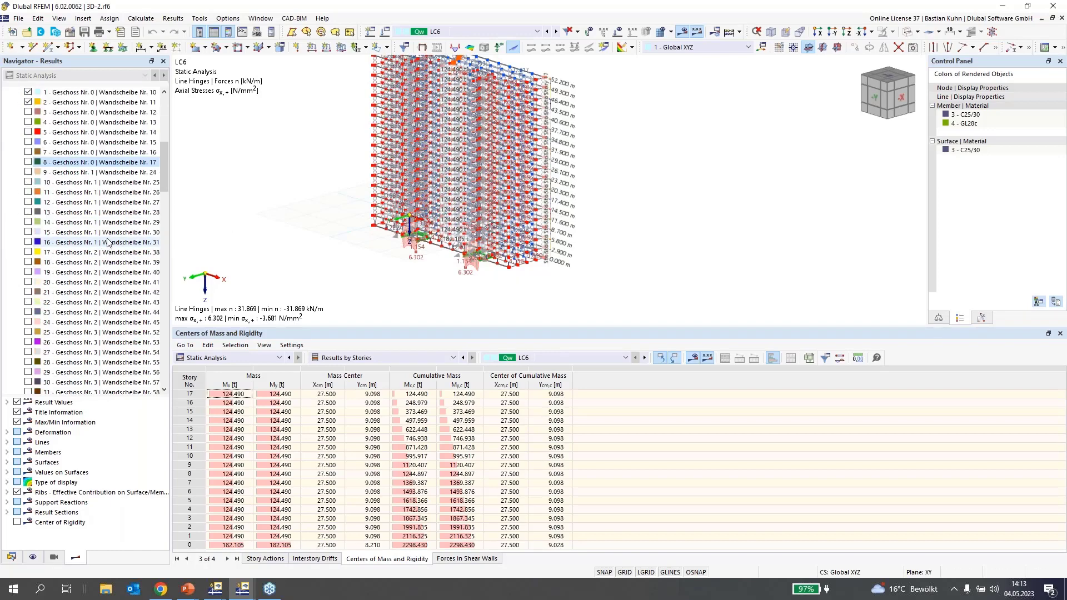
{"action": "left_click", "coordinate": [65, 95]}
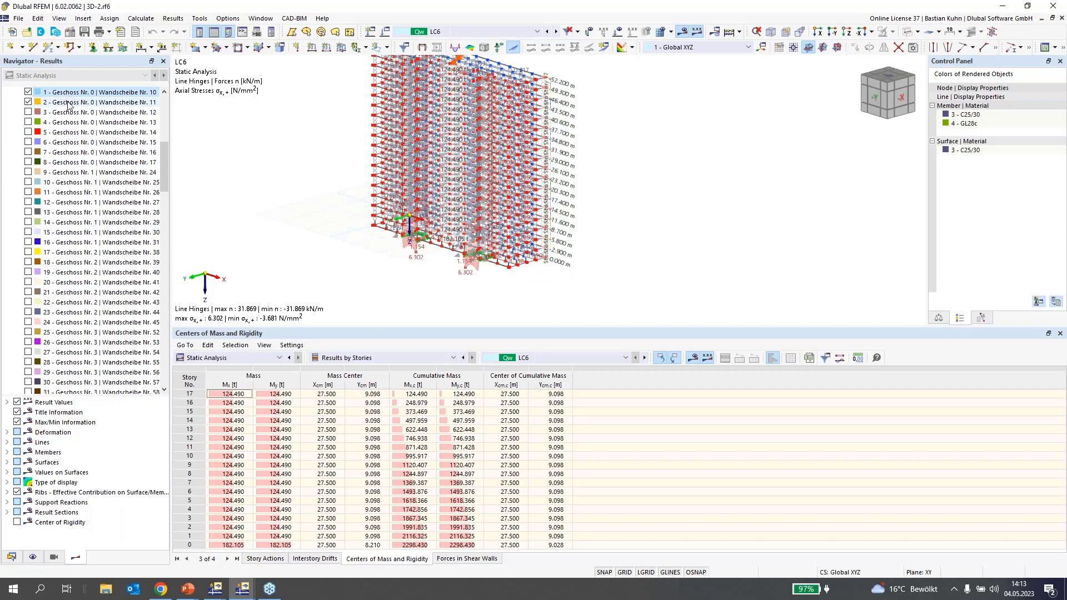
{"action": "left_click", "coordinate": [68, 104]}
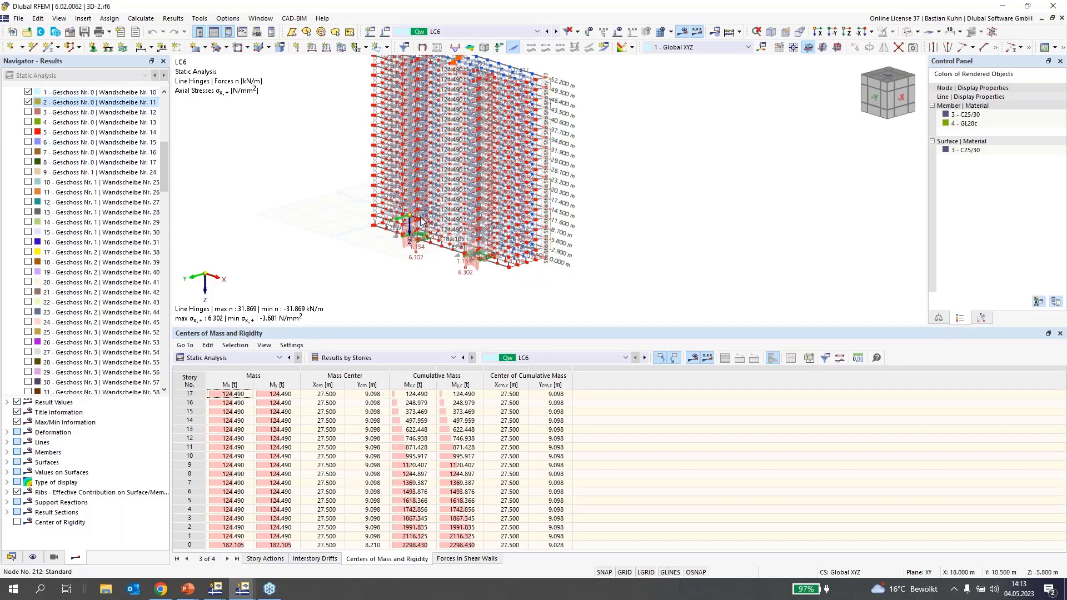
- Examine the axial stress diagrams of the result sections at the base of the two shear wall cores
{"action": "scroll", "coordinate": [420, 220], "scroll_direction": "up", "scroll_amount": 2}
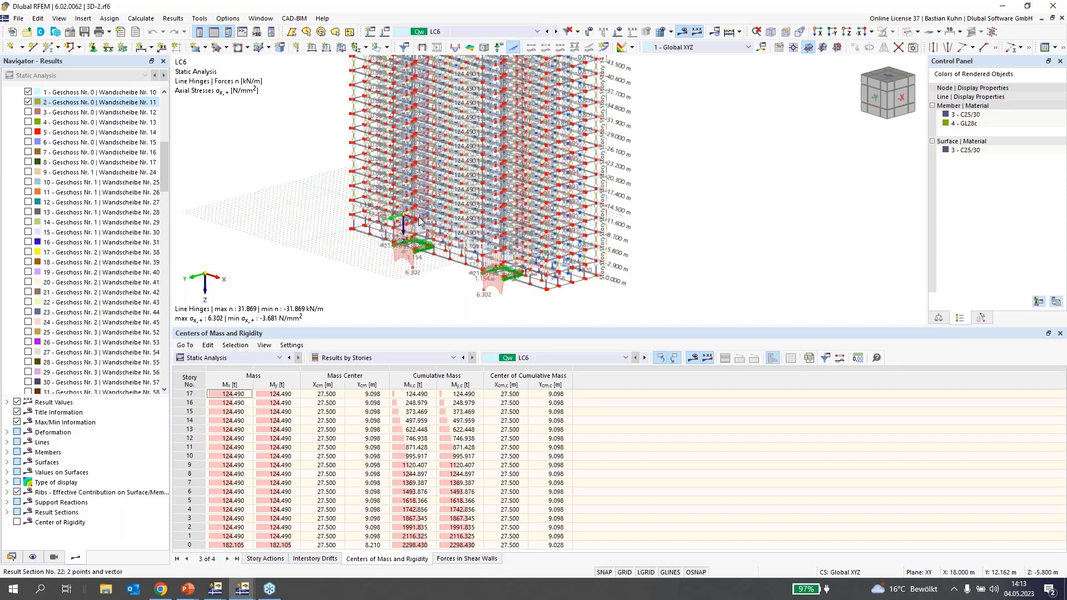
{"action": "scroll", "coordinate": [421, 220], "scroll_direction": "up", "scroll_amount": 3}
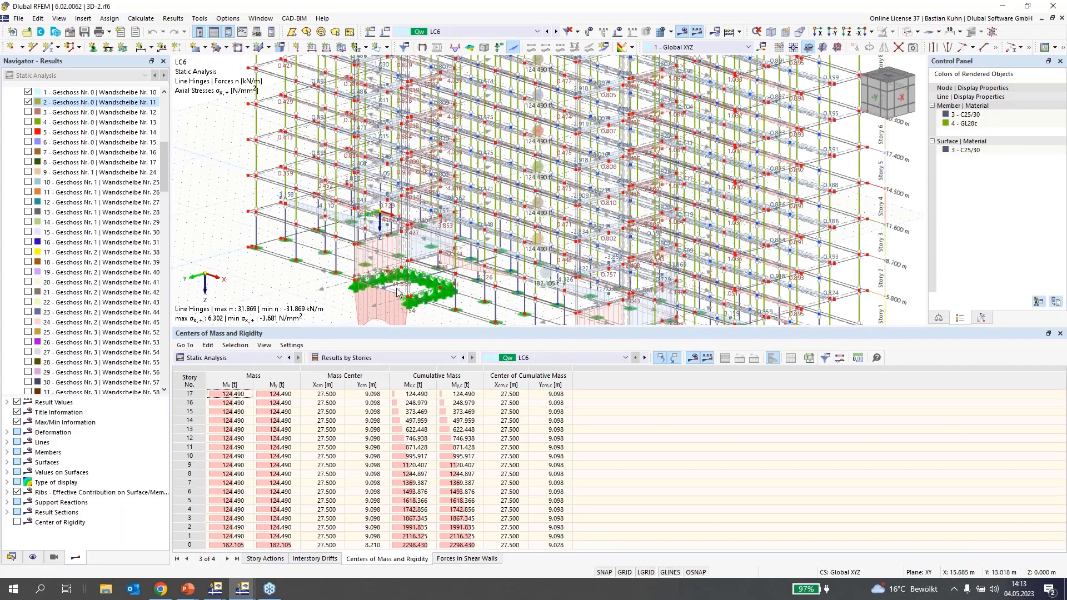
{"action": "scroll", "coordinate": [398, 291], "scroll_direction": "down", "scroll_amount": 2}
{"action": "scroll", "coordinate": [397, 292], "scroll_direction": "down", "scroll_amount": 2}
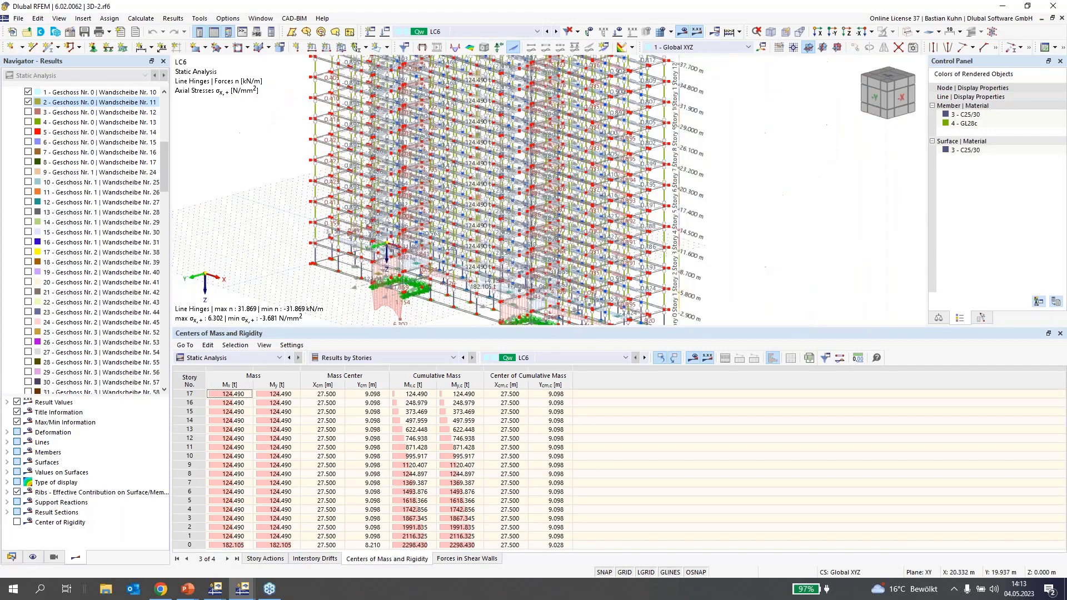
{"action": "middle_click_drag", "start_coordinate": [398, 291], "coordinate": [397, 289]}
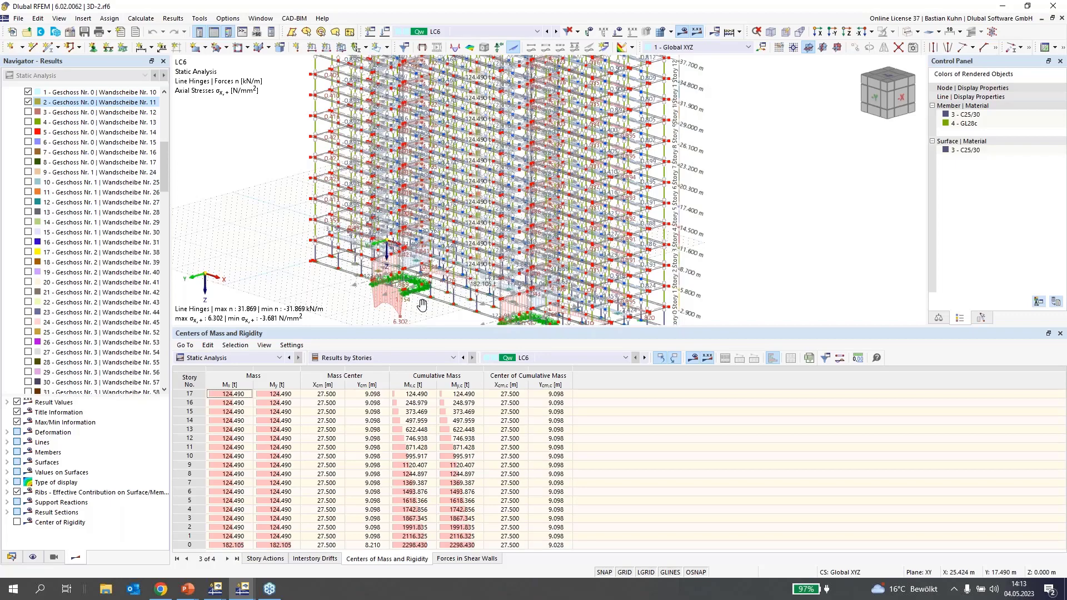
{"action": "middle_click_drag", "start_coordinate": [422, 305], "coordinate": [500, 256]}
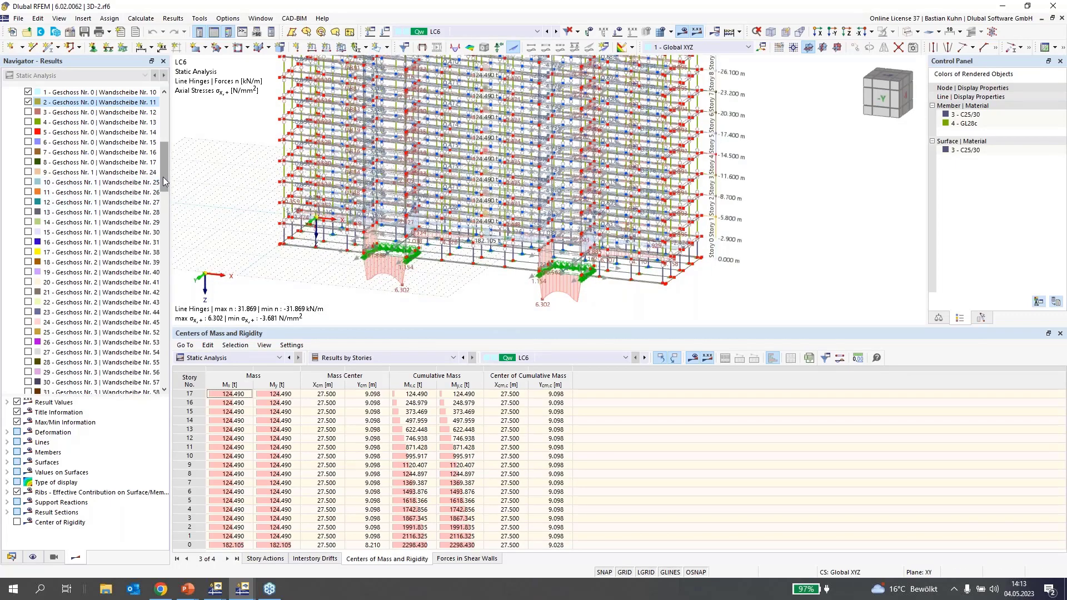
- Display the basic internal forces vy and vx on the surfaces and examine the shear forces at the base of the core walls
{"action": "left_click_drag", "start_coordinate": [164, 176], "coordinate": [162, 125]}
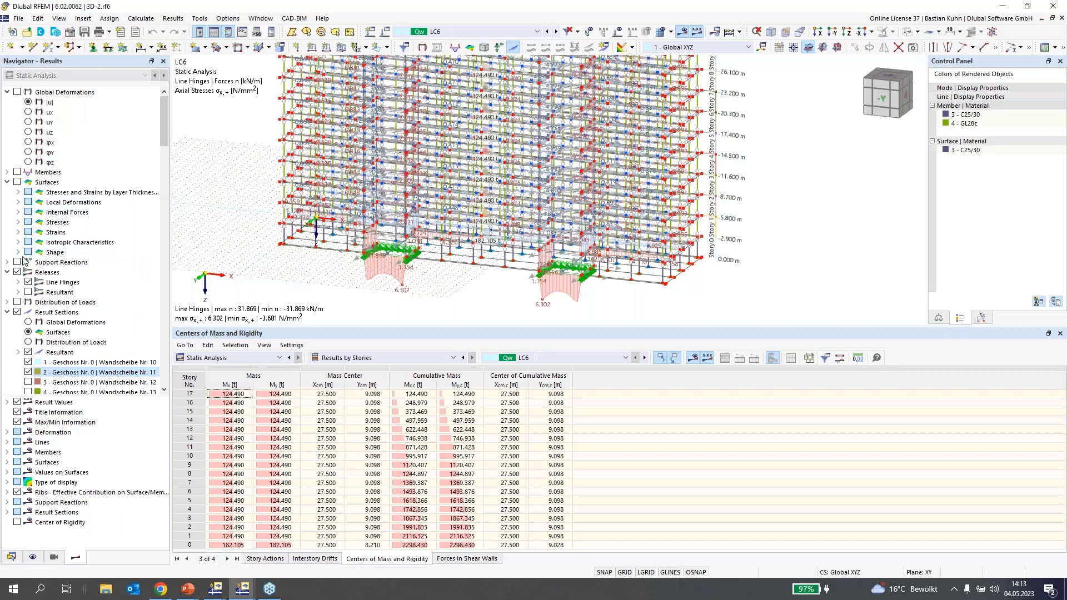
{"action": "left_click", "coordinate": [19, 213]}
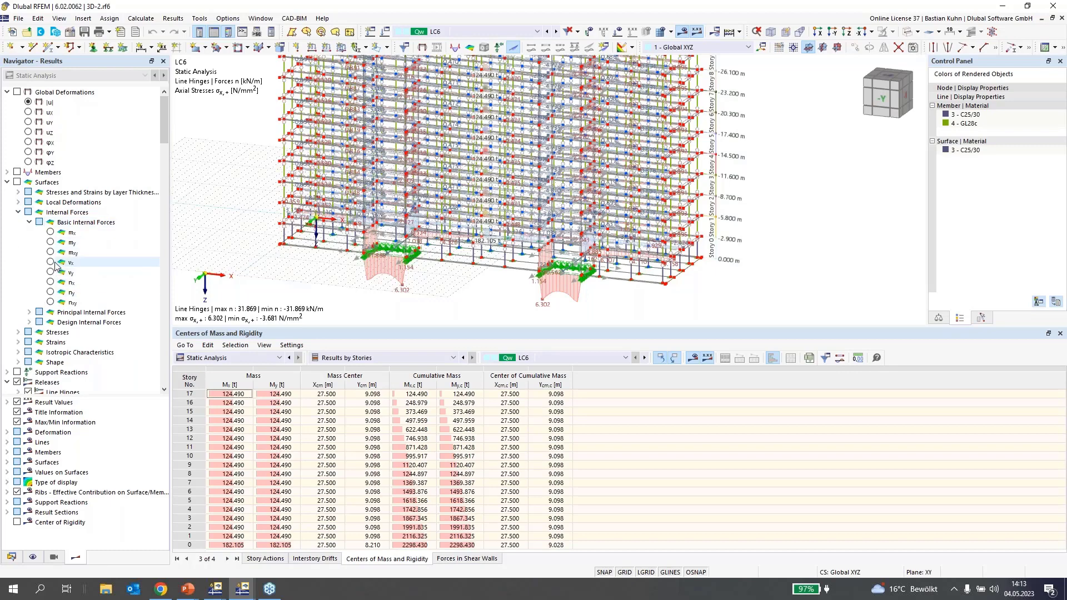
{"action": "left_click", "coordinate": [50, 273]}
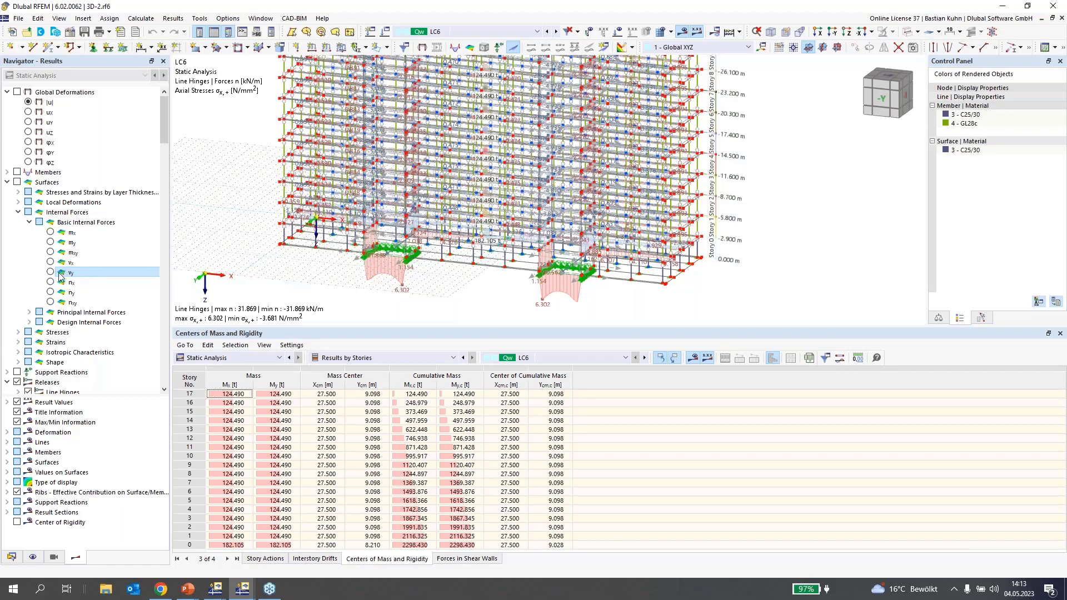
{"action": "left_click", "coordinate": [53, 273]}
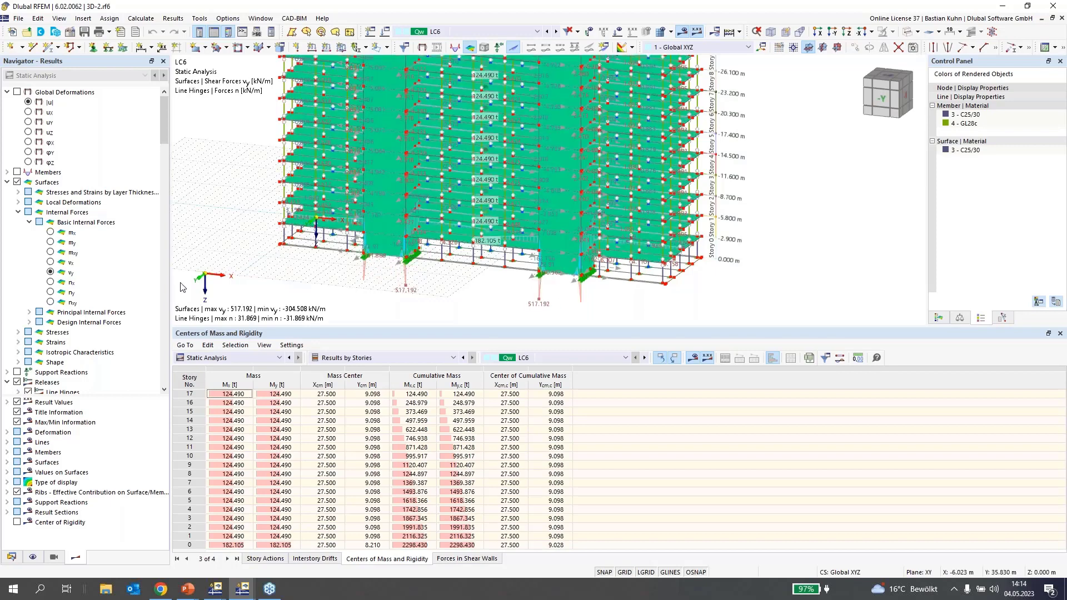
{"action": "left_click", "coordinate": [50, 262]}
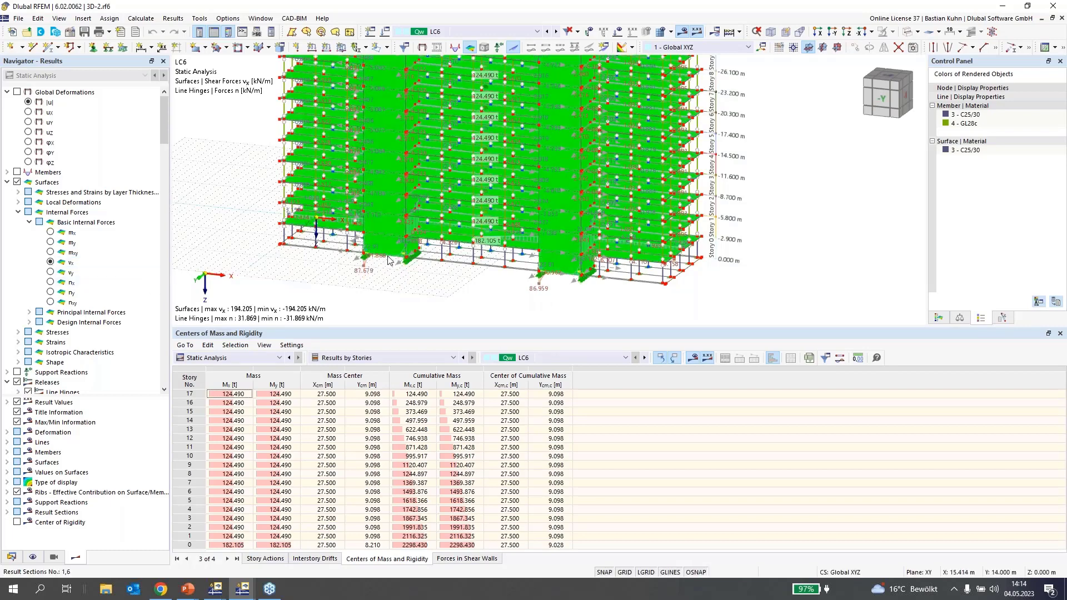
{"action": "scroll", "coordinate": [388, 260], "scroll_direction": "up", "scroll_amount": 2}
{"action": "scroll", "coordinate": [388, 259], "scroll_direction": "up", "scroll_amount": 3}
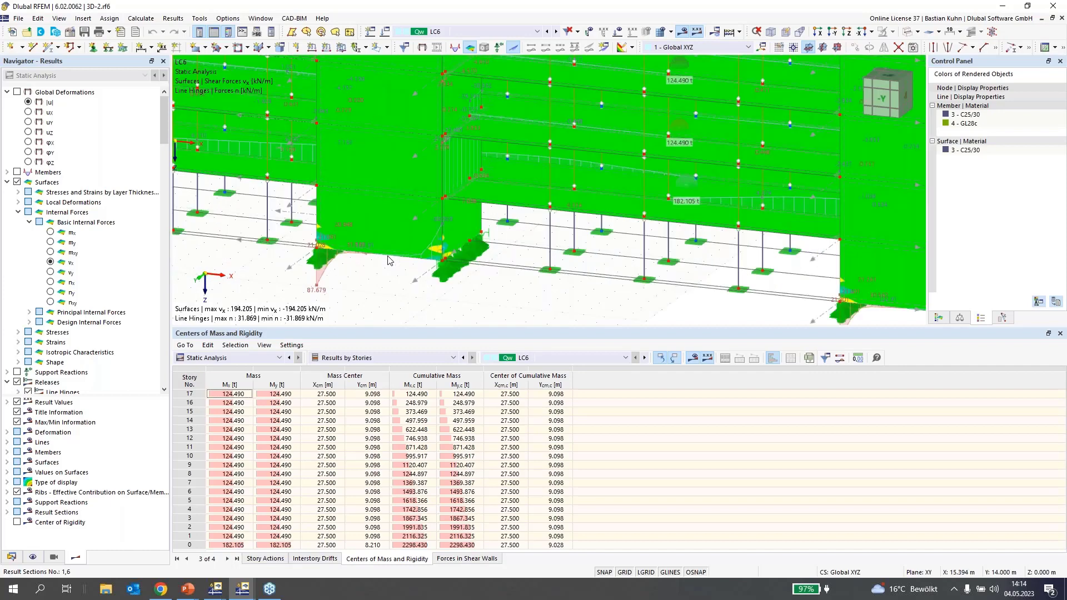
{"action": "scroll", "coordinate": [388, 259], "scroll_direction": "down", "scroll_amount": 5}
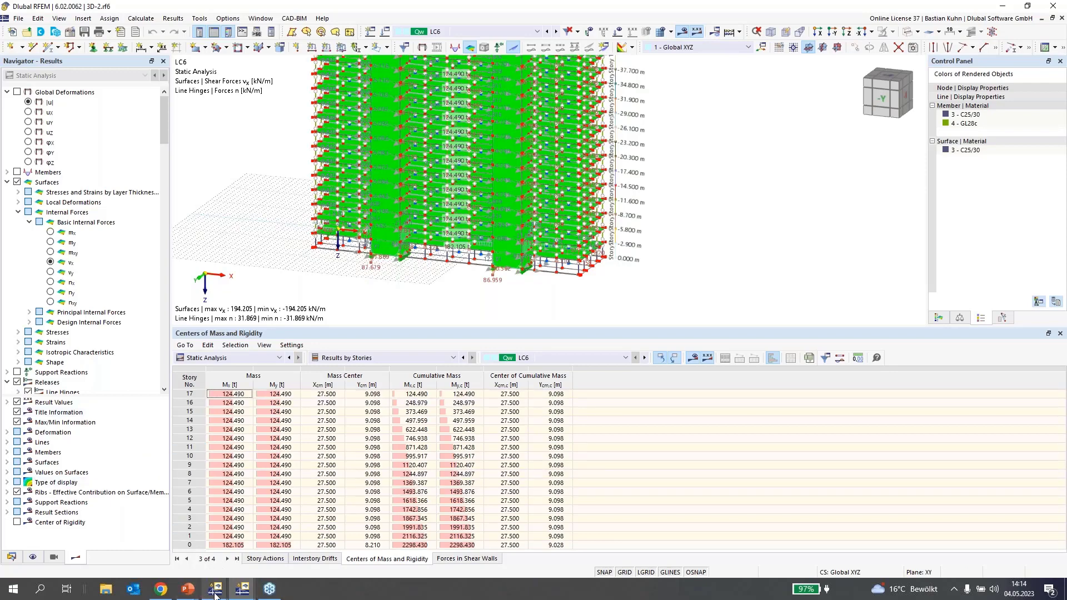
- Switch to the empty RFEM Prerelease window and create a 3D model named BM with the Stress-Strain Analysis add-on activated
{"action": "mouse_move", "coordinate": [215, 592]}
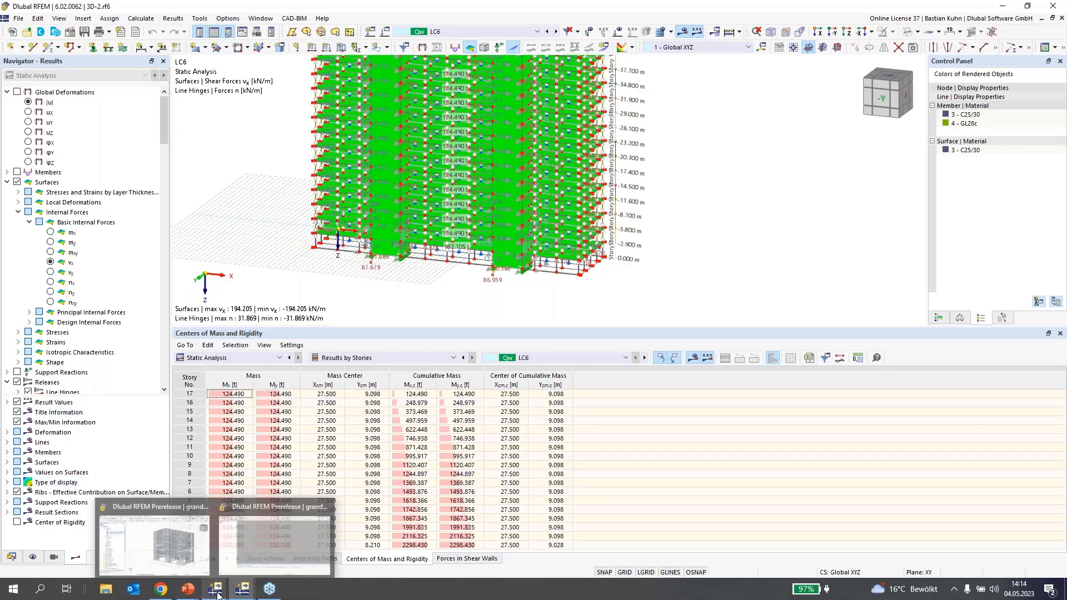
{"action": "left_click", "coordinate": [273, 543]}
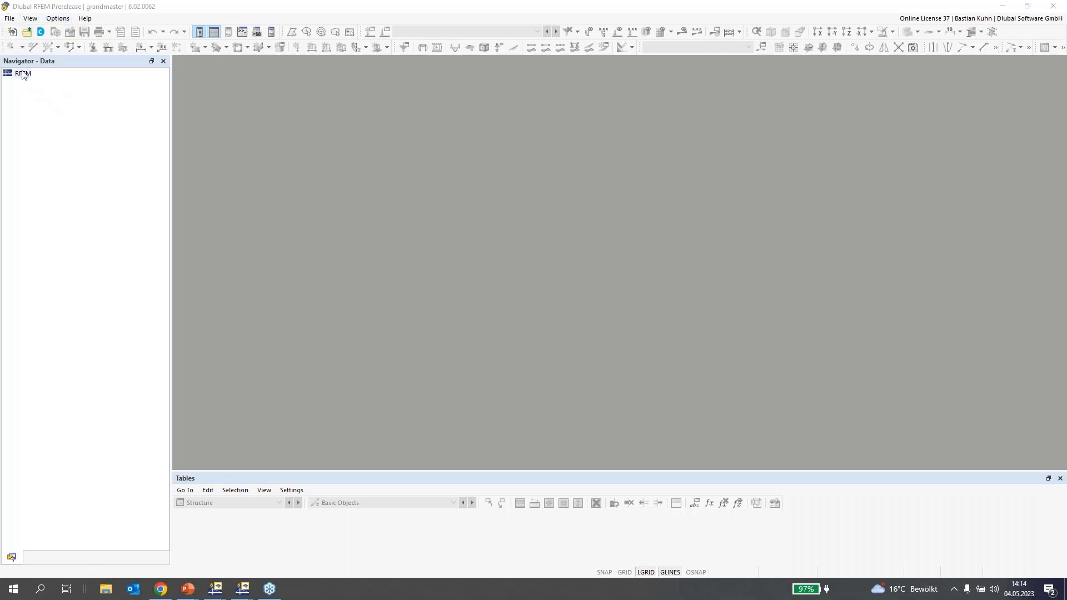
{"action": "left_click", "coordinate": [12, 34]}
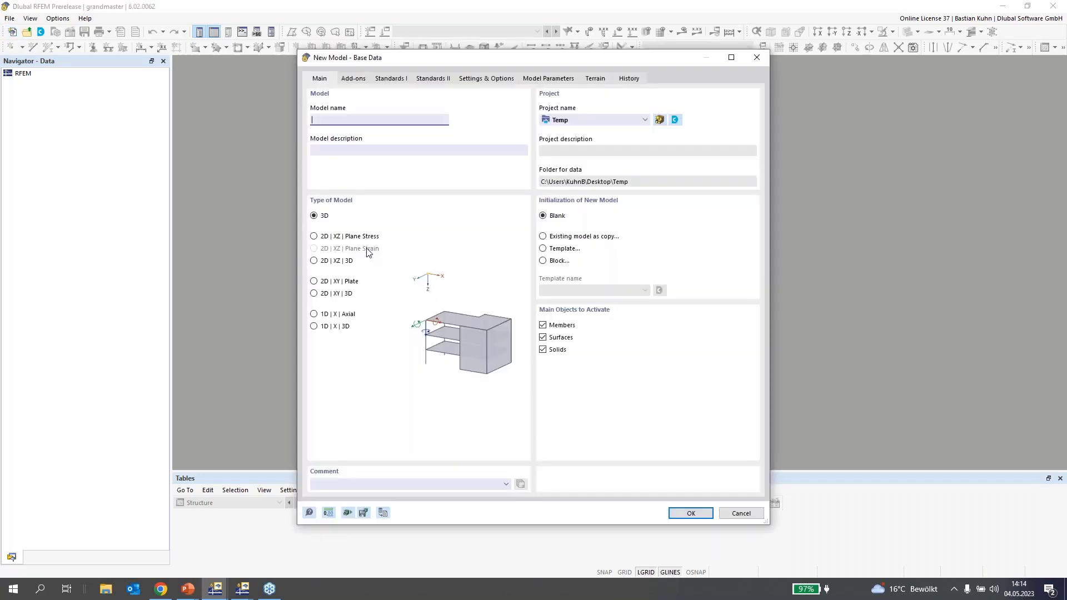
{"action": "type", "text": "BM"}
{"action": "left_click", "coordinate": [358, 81]}
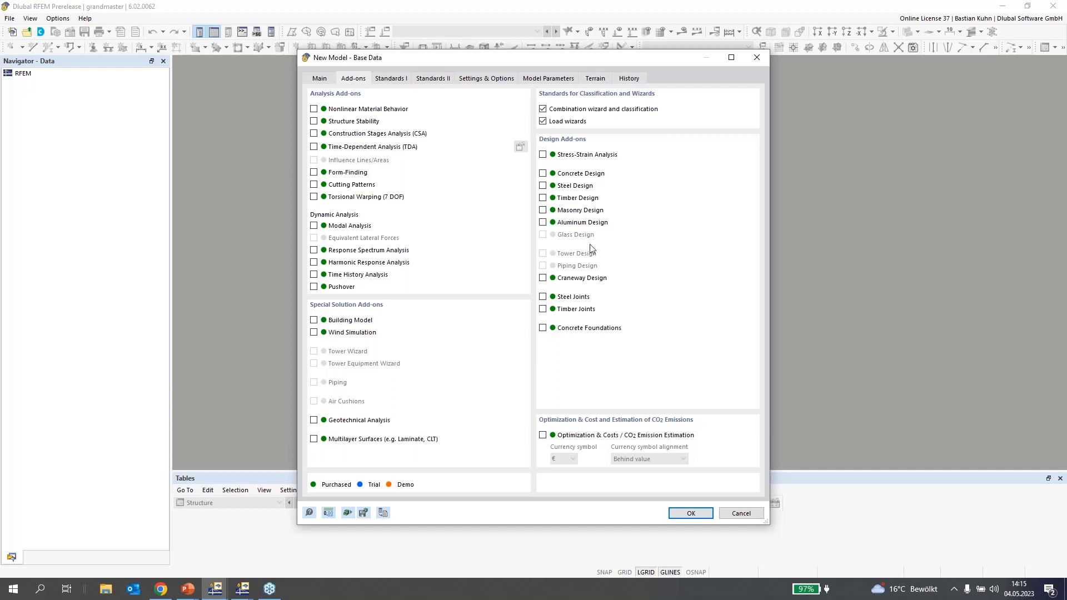
{"action": "left_click", "coordinate": [543, 155]}
{"action": "left_click", "coordinate": [689, 513]}
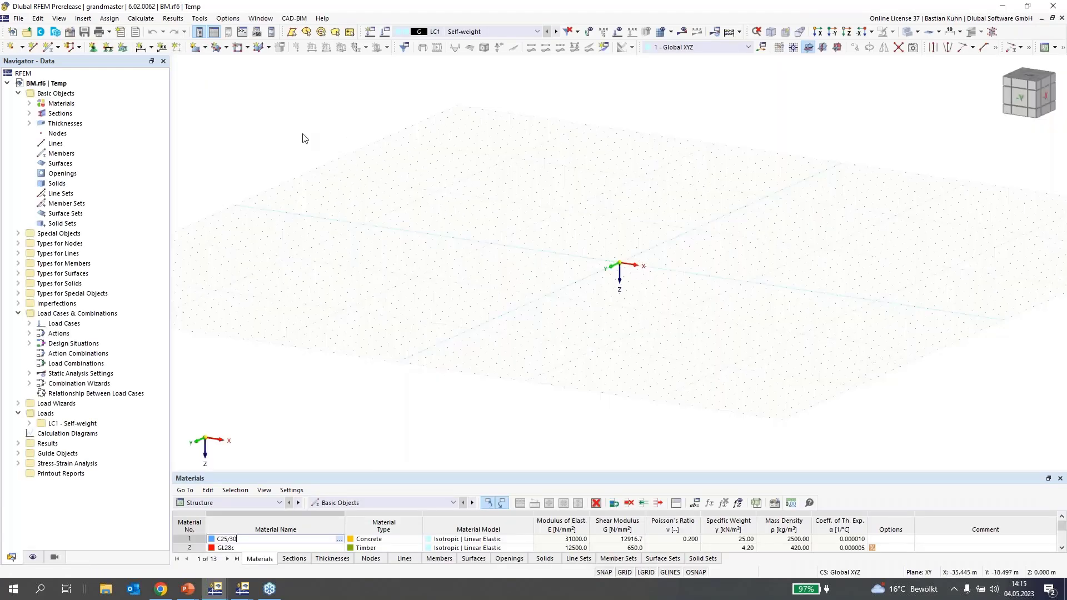
- Set up a rectangular surface in the XZ plane with a new uniform 110 mm thickness in C25/30
{"action": "left_click", "coordinate": [837, 47]}
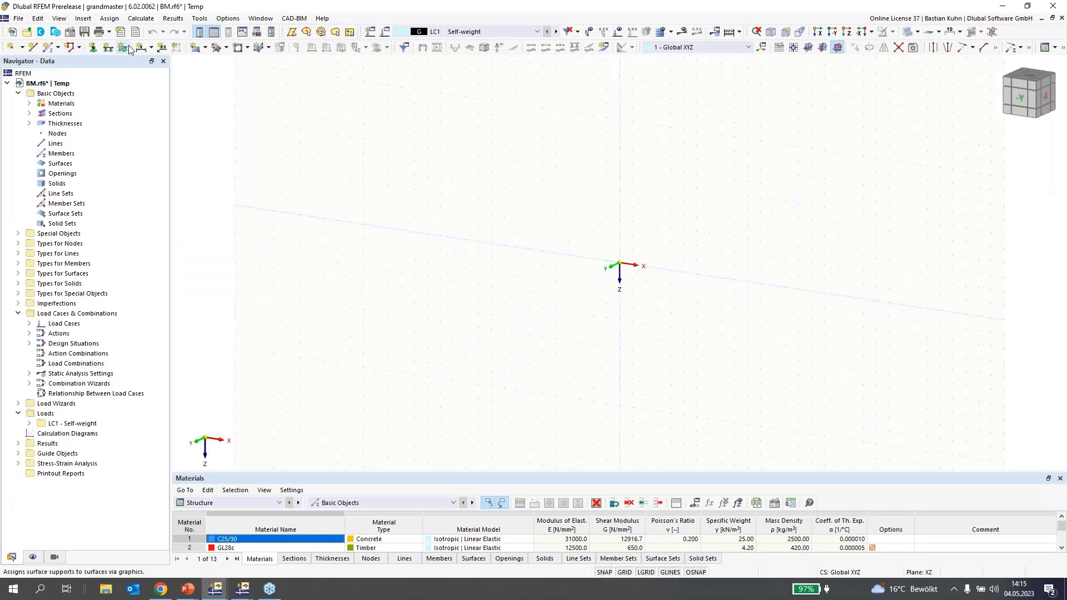
{"action": "left_click", "coordinate": [195, 47]}
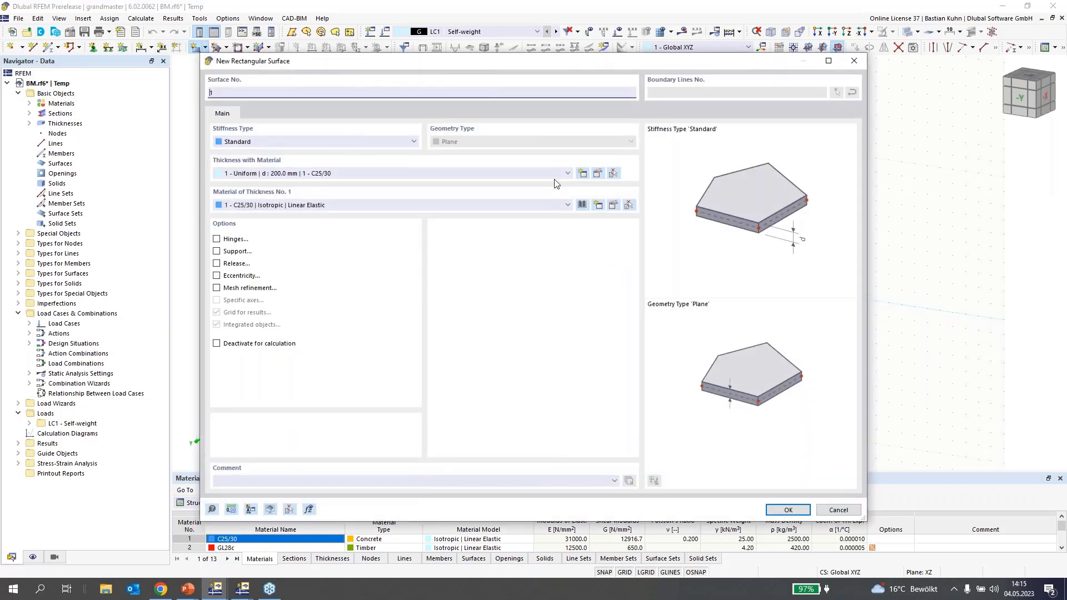
{"action": "left_click", "coordinate": [559, 174]}
{"action": "left_click", "coordinate": [557, 183]}
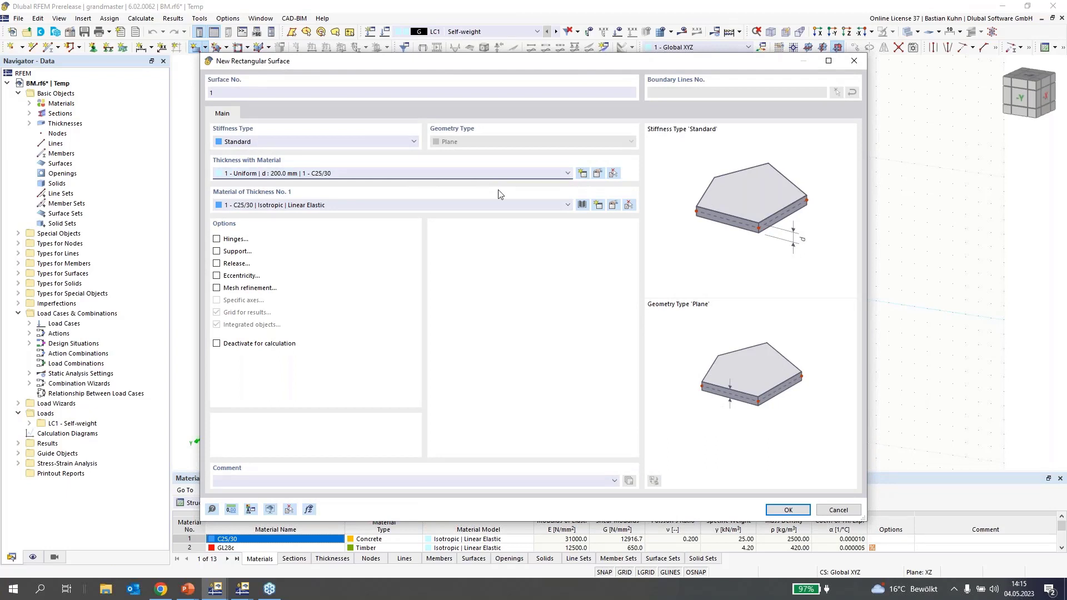
{"action": "left_click", "coordinate": [583, 174]}
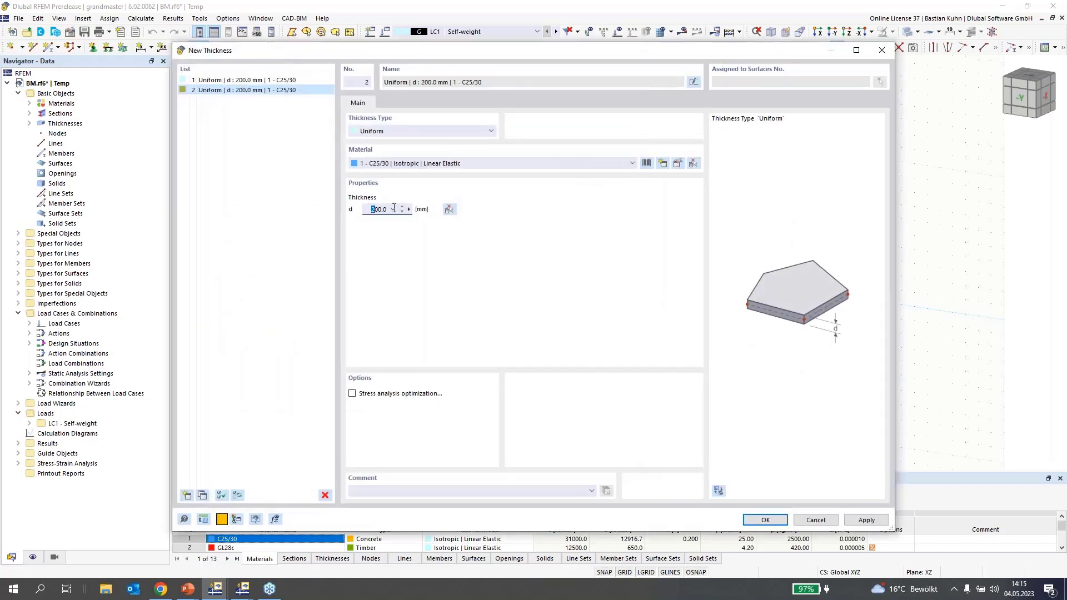
{"action": "type", "text": "110"}
{"action": "left_click", "coordinate": [752, 522]}
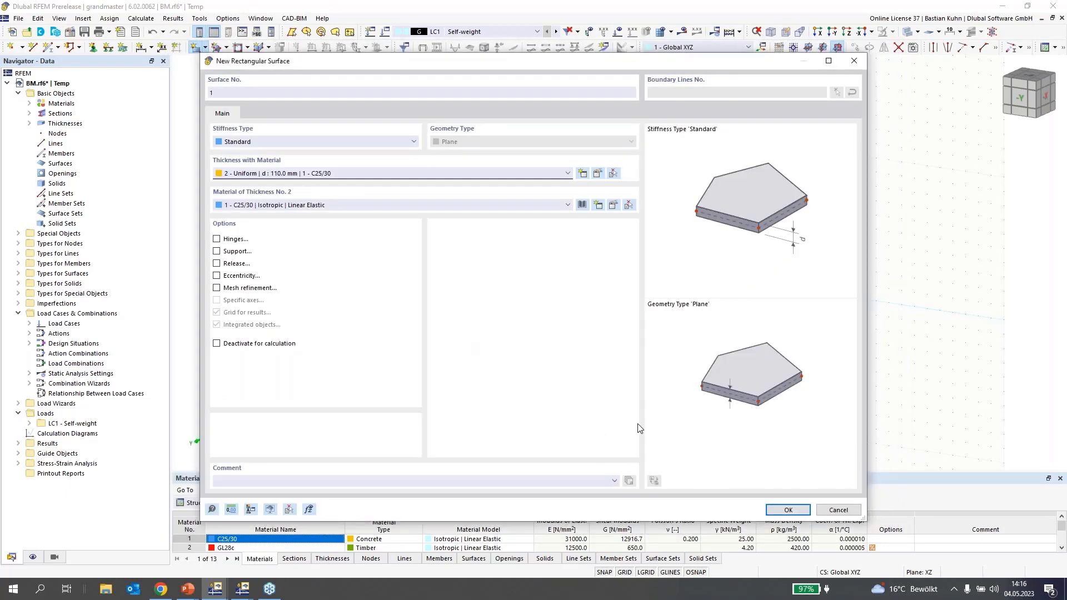
{"action": "left_click", "coordinate": [779, 510]}
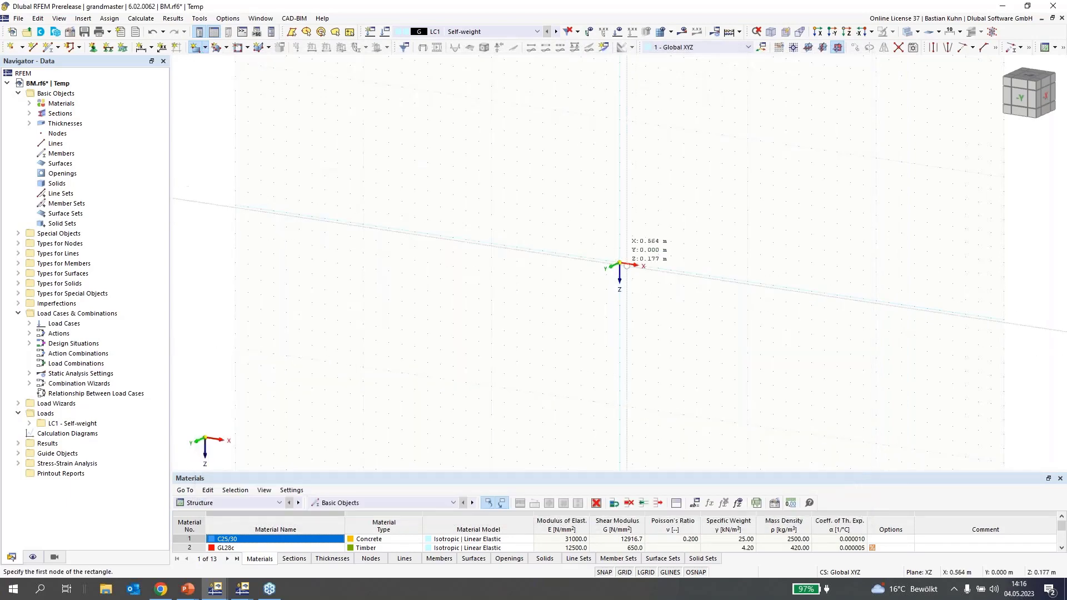
- Draw two walls about 3 m high from the origin, one about 8 m along X and one about 15 m along Y
{"action": "left_click", "coordinate": [619, 263]}
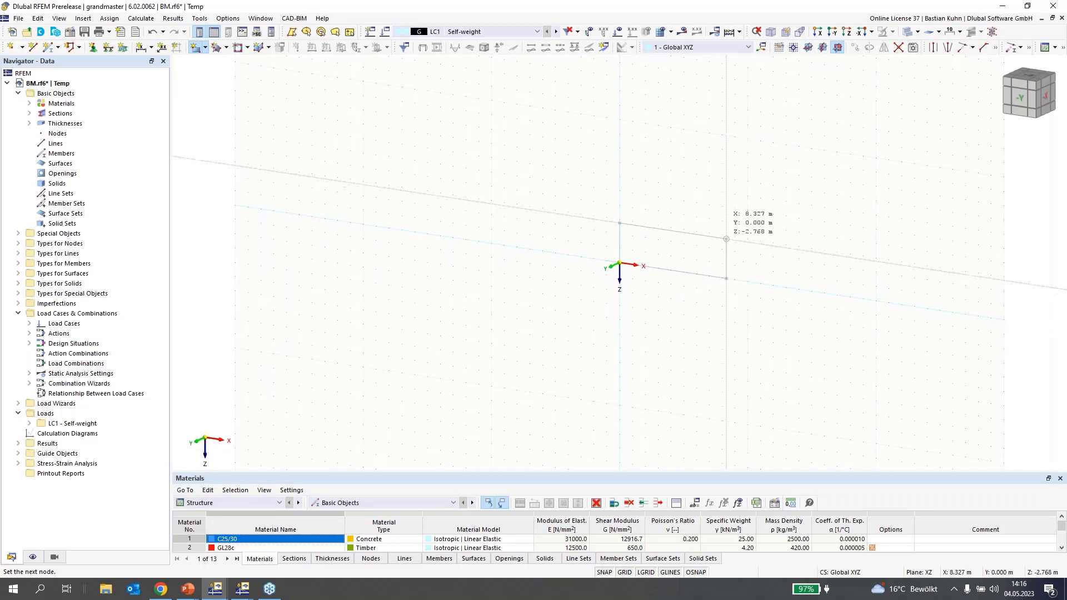
{"action": "left_click", "coordinate": [722, 234]}
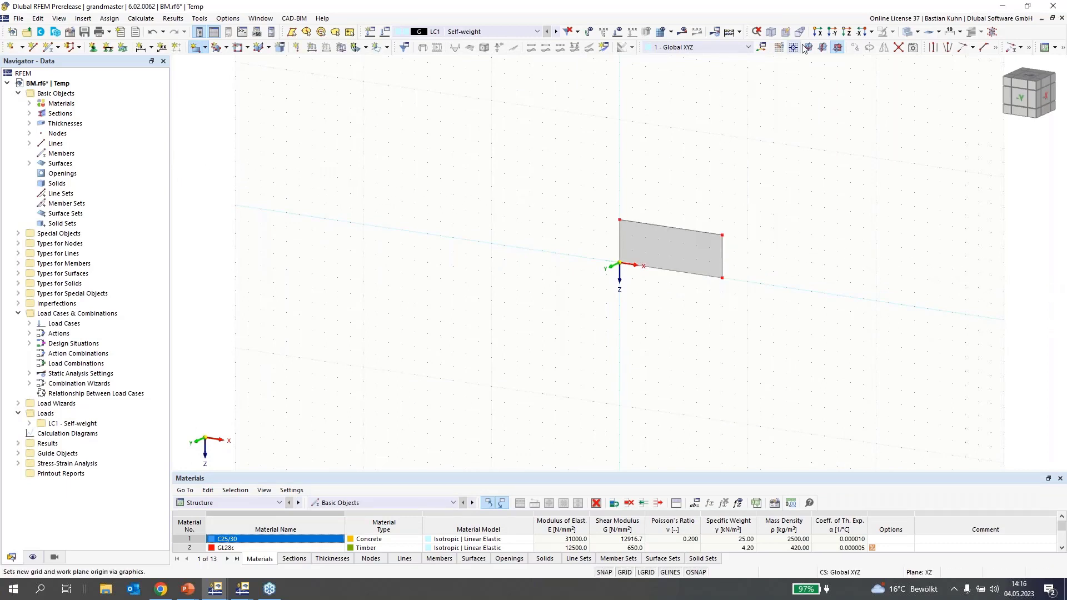
{"action": "left_click", "coordinate": [822, 48]}
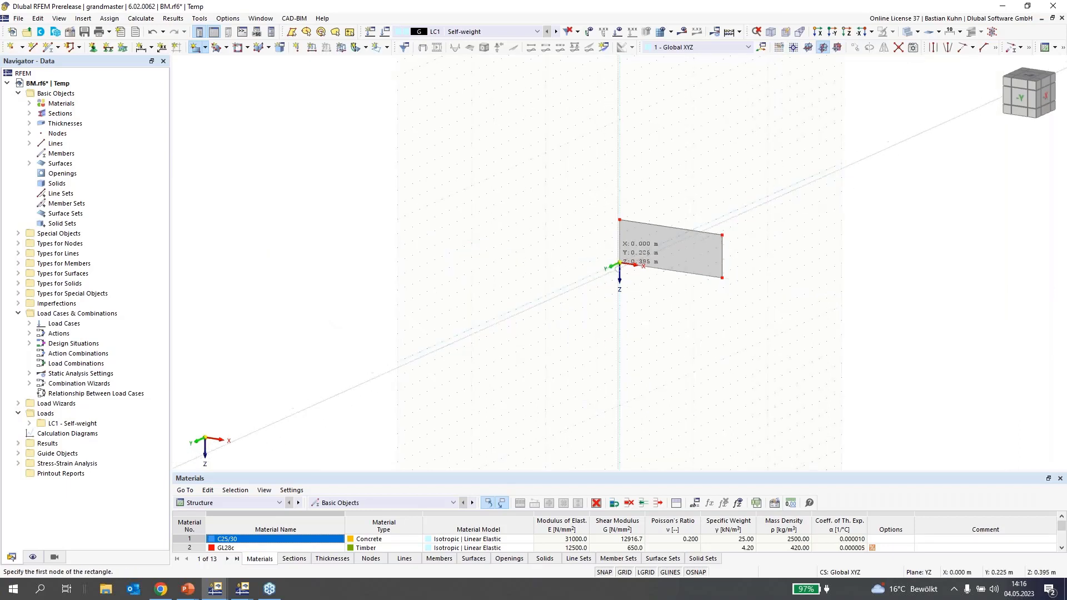
{"action": "left_click", "coordinate": [619, 263]}
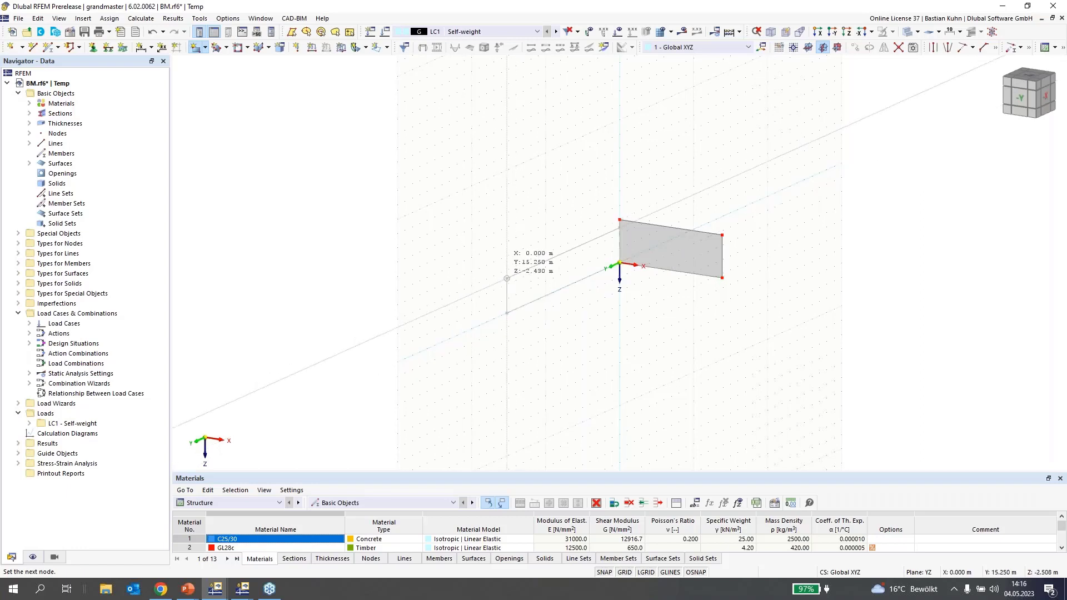
{"action": "left_click", "coordinate": [509, 269]}
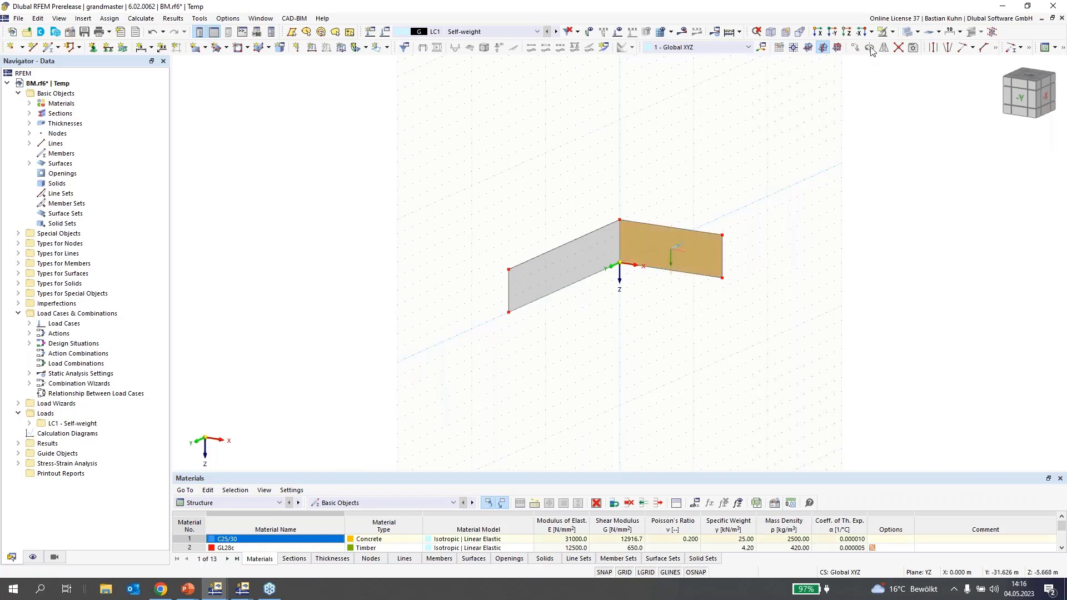
- Copy the wall running along X by 7.5 m in the Y direction
{"action": "left_click", "coordinate": [855, 47]}
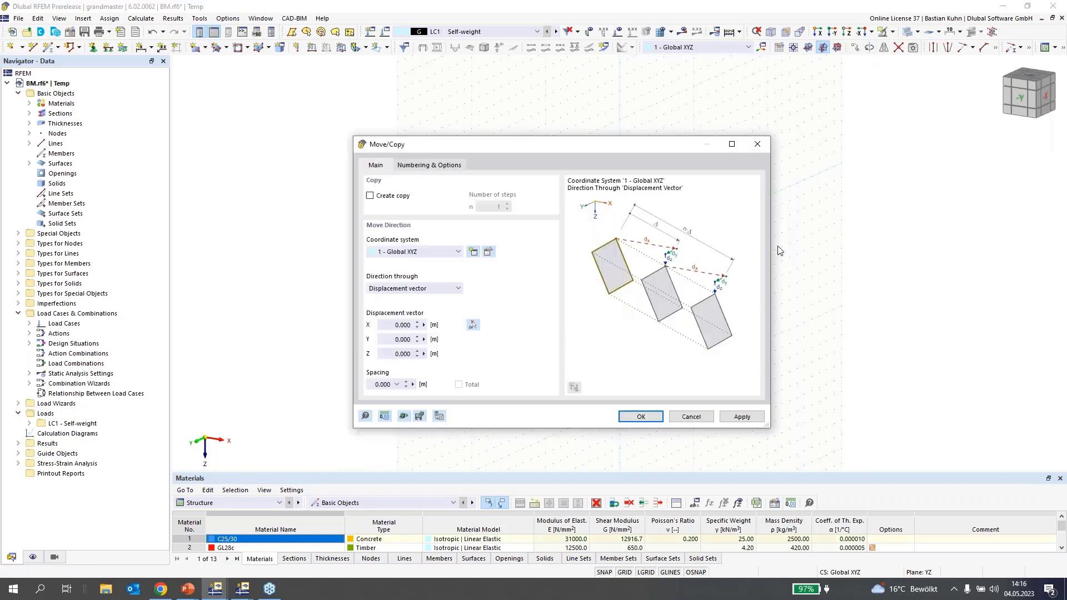
{"action": "left_click", "coordinate": [370, 196]}
{"action": "left_click", "coordinate": [410, 340]}
{"action": "type", "text": "7,5"}
{"action": "left_click", "coordinate": [635, 421]}
{"action": "left_click", "coordinate": [637, 424]}
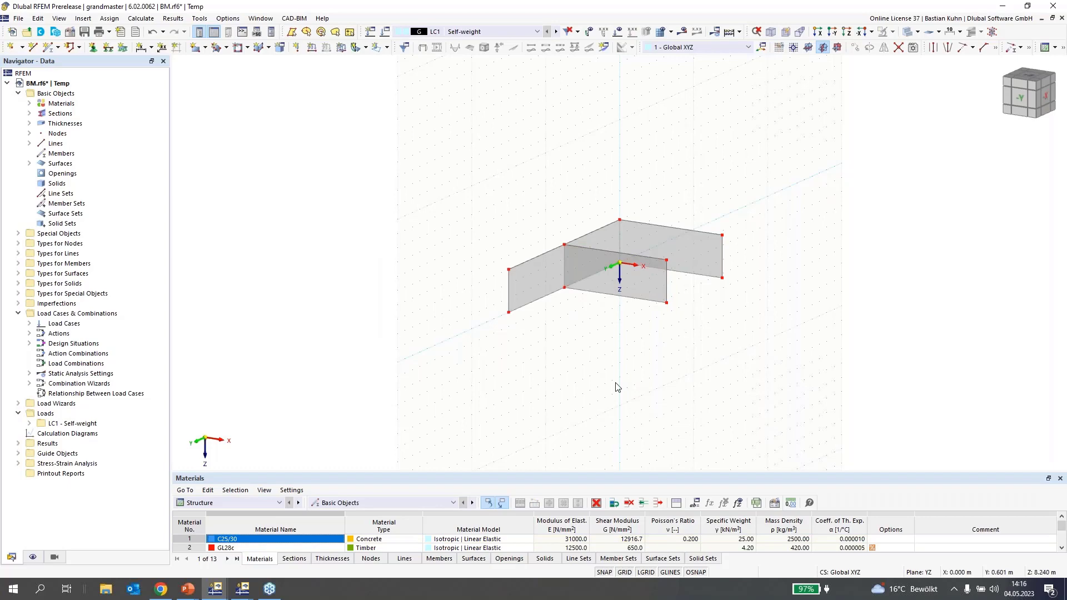
- Cut two window openings of about 1 m by 1 m in the wall along X at the origin, one near each end
{"action": "middle_click_drag", "start_coordinate": [693, 347], "coordinate": [445, 364]}
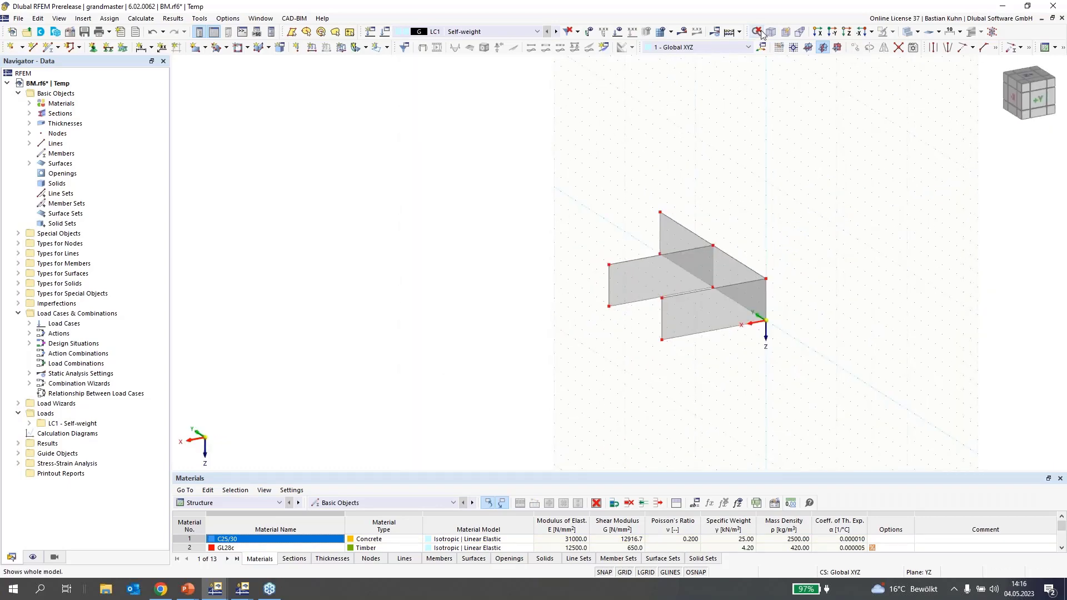
{"action": "left_click", "coordinate": [837, 47]}
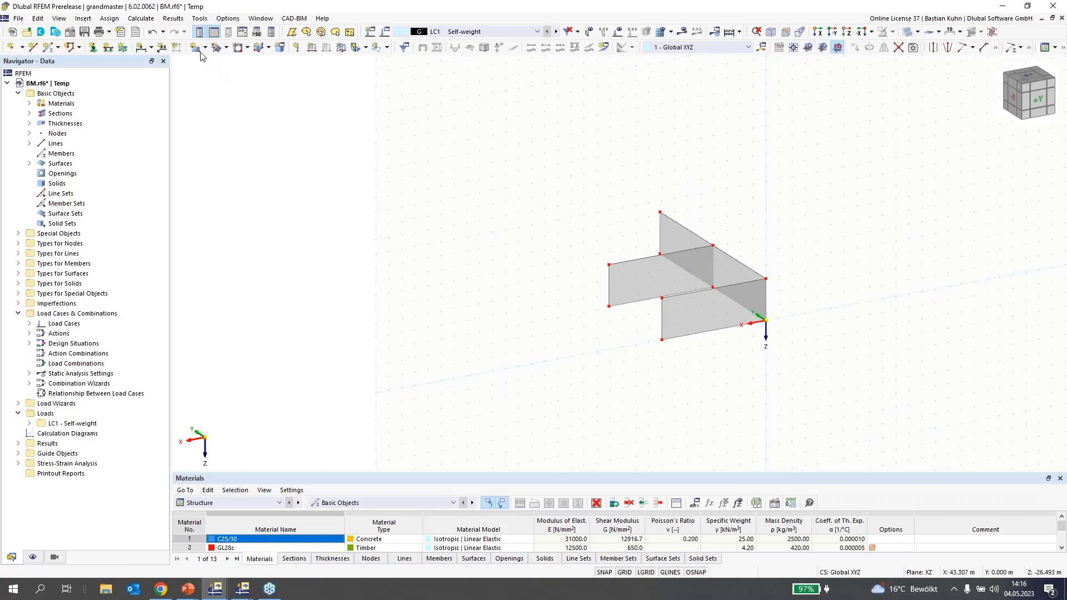
{"action": "left_click", "coordinate": [238, 47]}
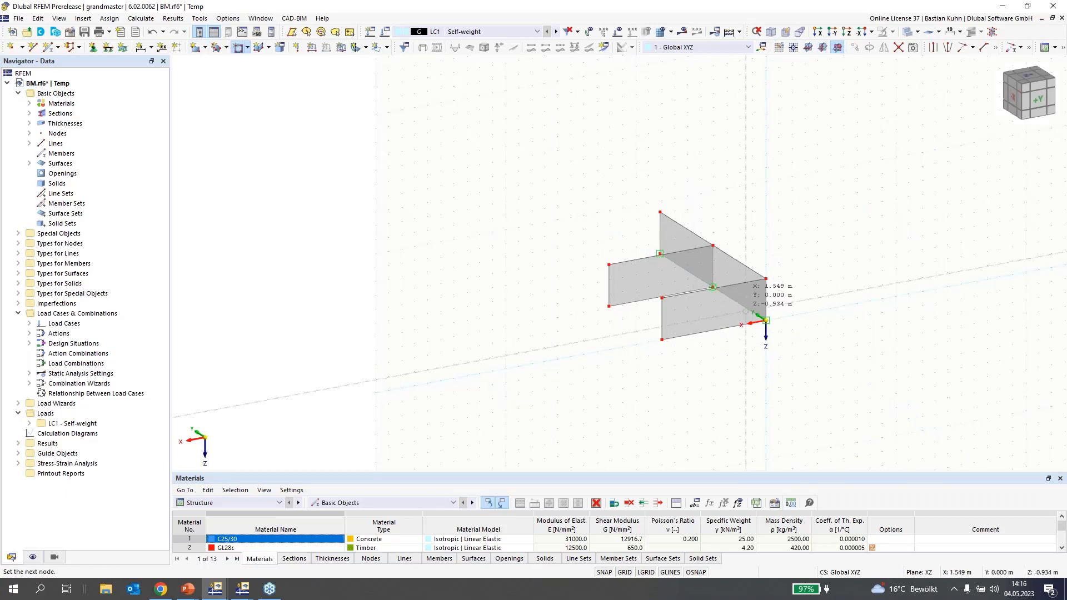
{"action": "left_click", "coordinate": [673, 310]}
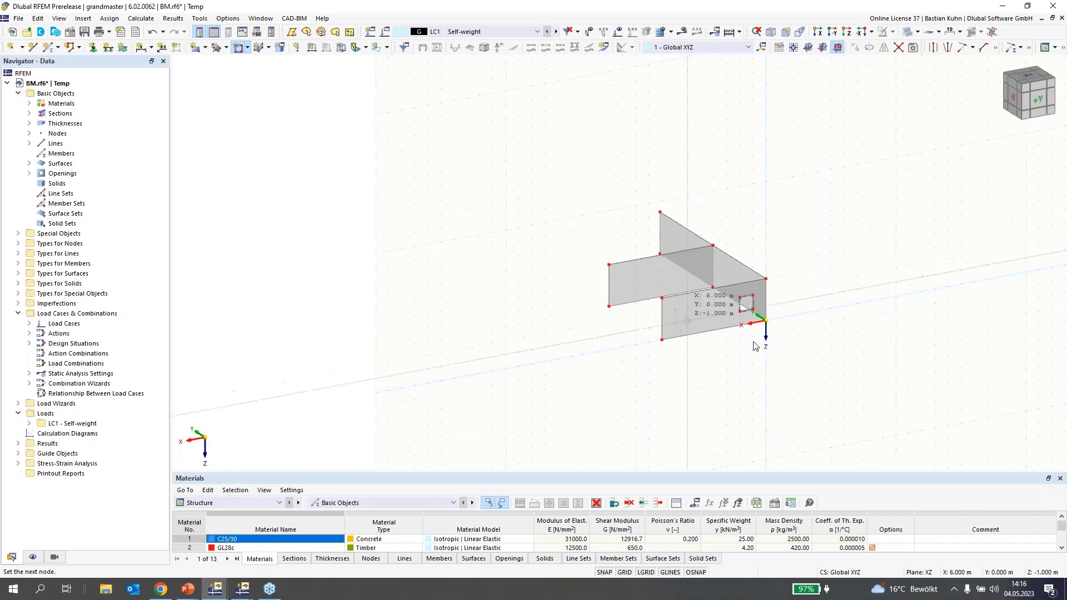
{"action": "left_click", "coordinate": [687, 320]}
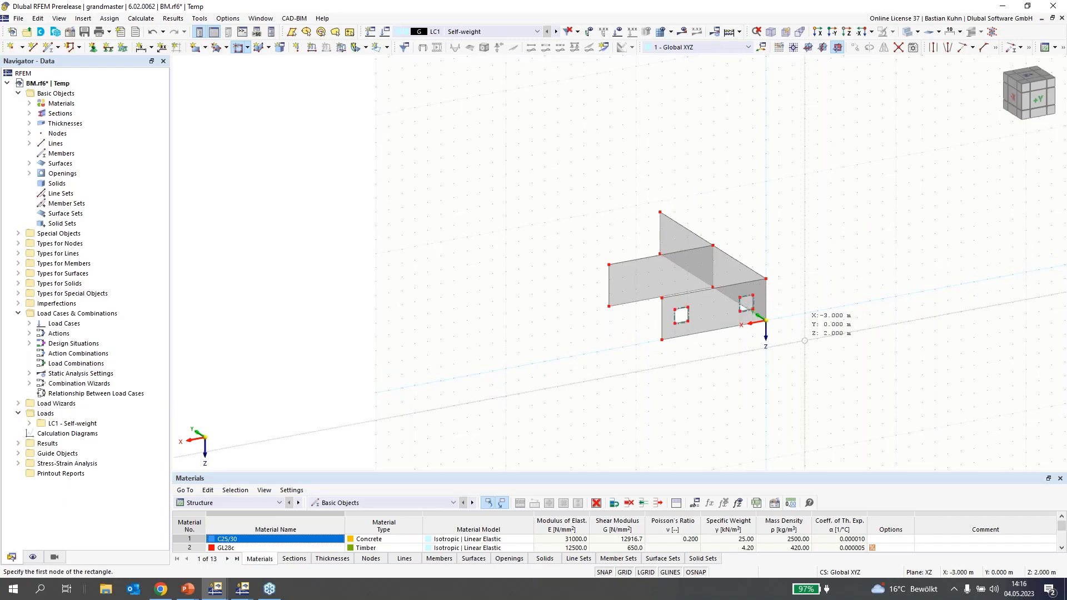
- Cut two door openings about 1 m wide and 2 m high in the long YZ wall, at Y 1–2 m and Y 13–14 m
{"action": "middle_click_drag", "start_coordinate": [792, 345], "coordinate": [579, 315]}
{"action": "scroll", "coordinate": [580, 315], "scroll_direction": "up", "scroll_amount": 4}
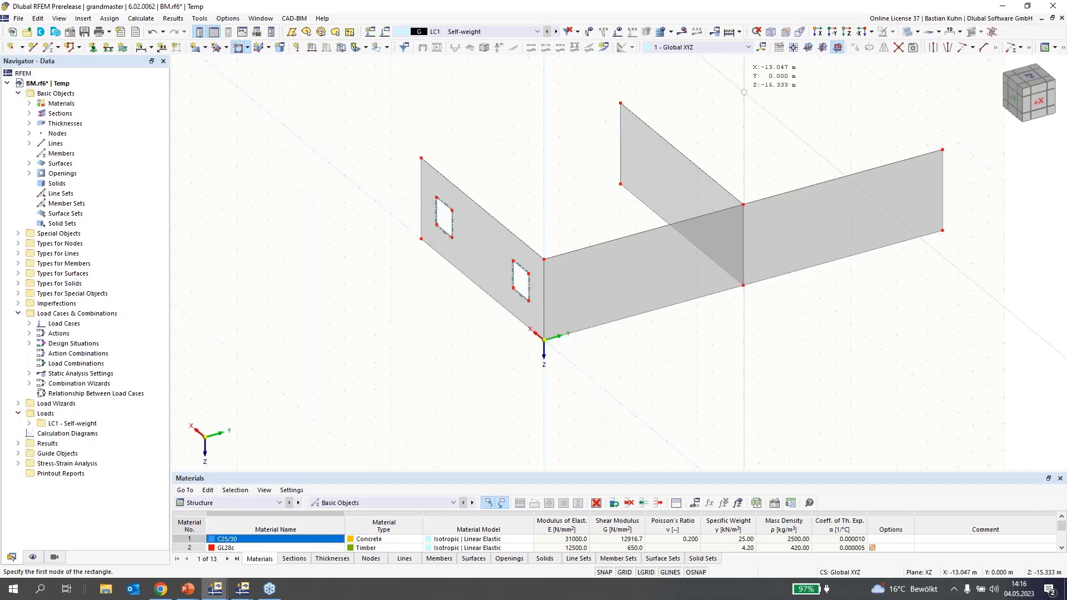
{"action": "left_click", "coordinate": [822, 46]}
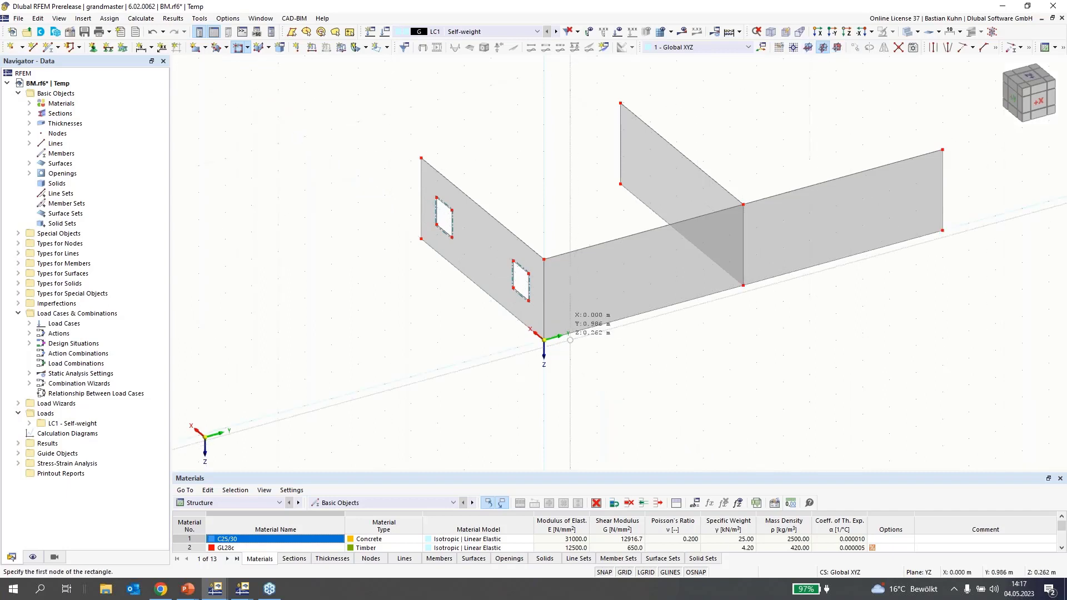
{"action": "left_click", "coordinate": [599, 290]}
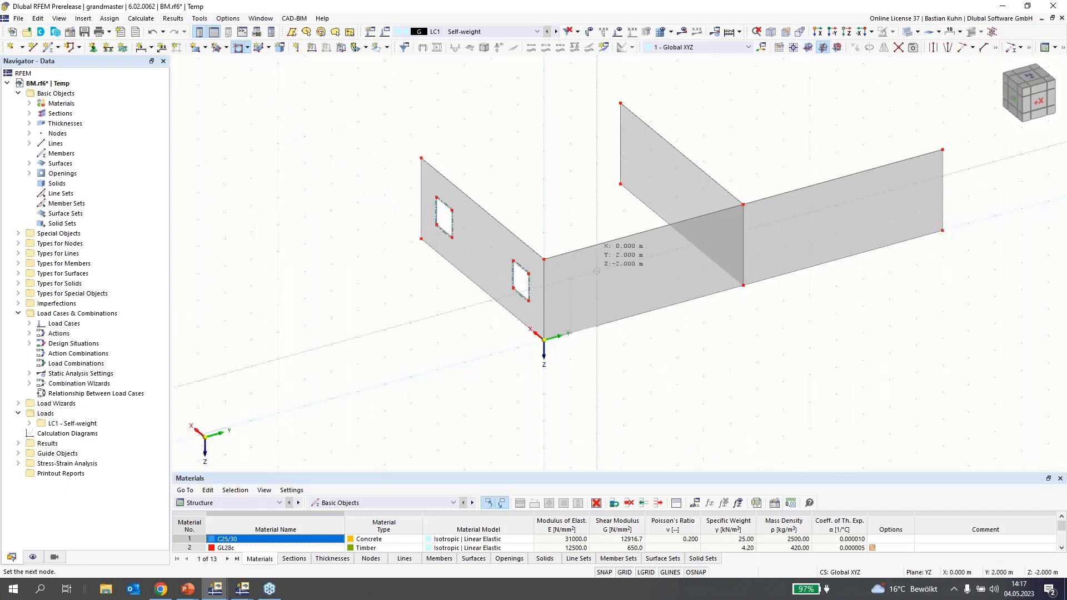
{"action": "left_click", "coordinate": [597, 271]}
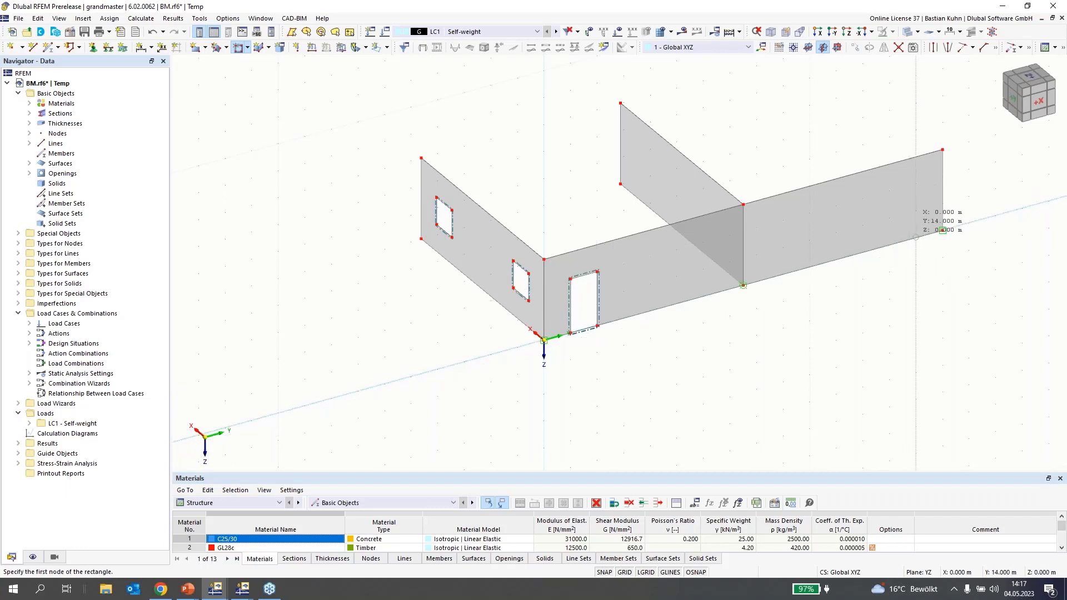
{"action": "left_click", "coordinate": [916, 237]}
{"action": "left_click", "coordinate": [889, 190]}
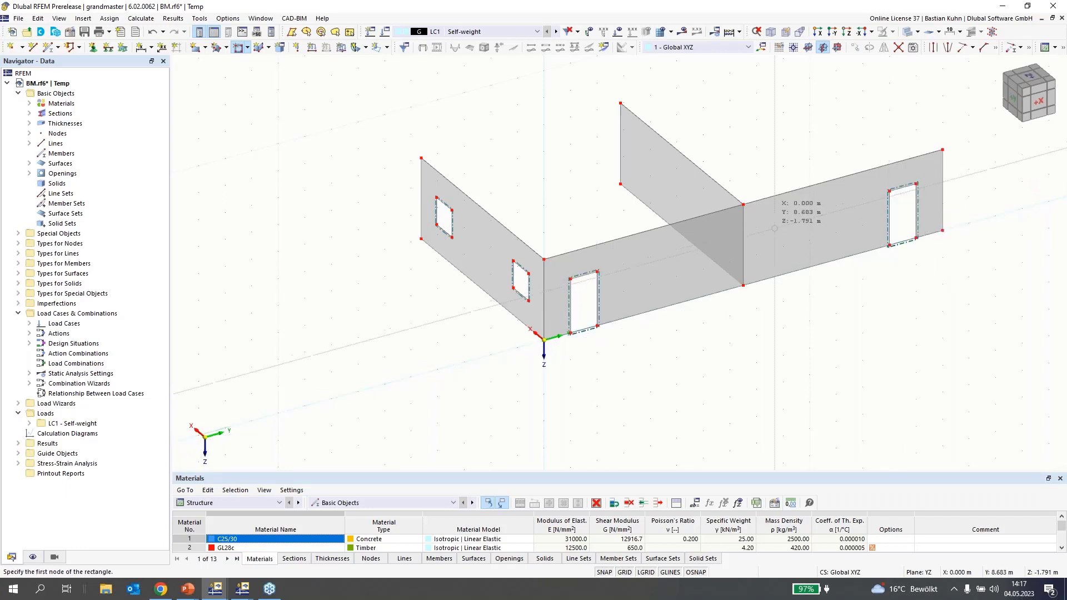
- Cut two window openings of about 1 m by 1 m in the long YZ wall, one on each side of the middle wall
{"action": "left_click", "coordinate": [755, 228]}
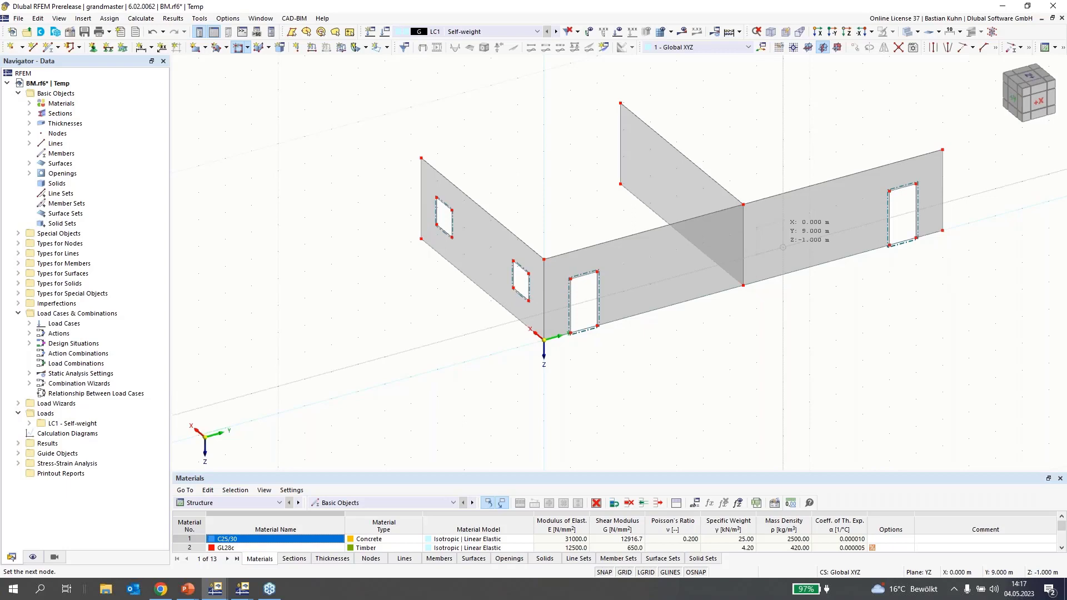
{"action": "left_click", "coordinate": [783, 248]}
{"action": "left_click", "coordinate": [729, 234]}
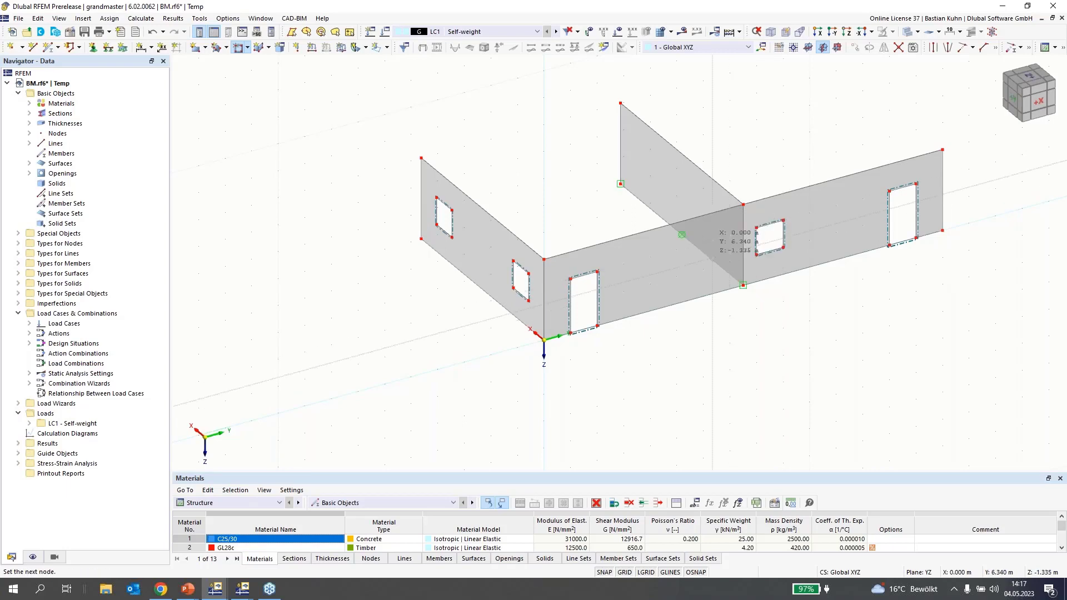
{"action": "left_click", "coordinate": [702, 269]}
{"action": "key", "text": "Escape"}
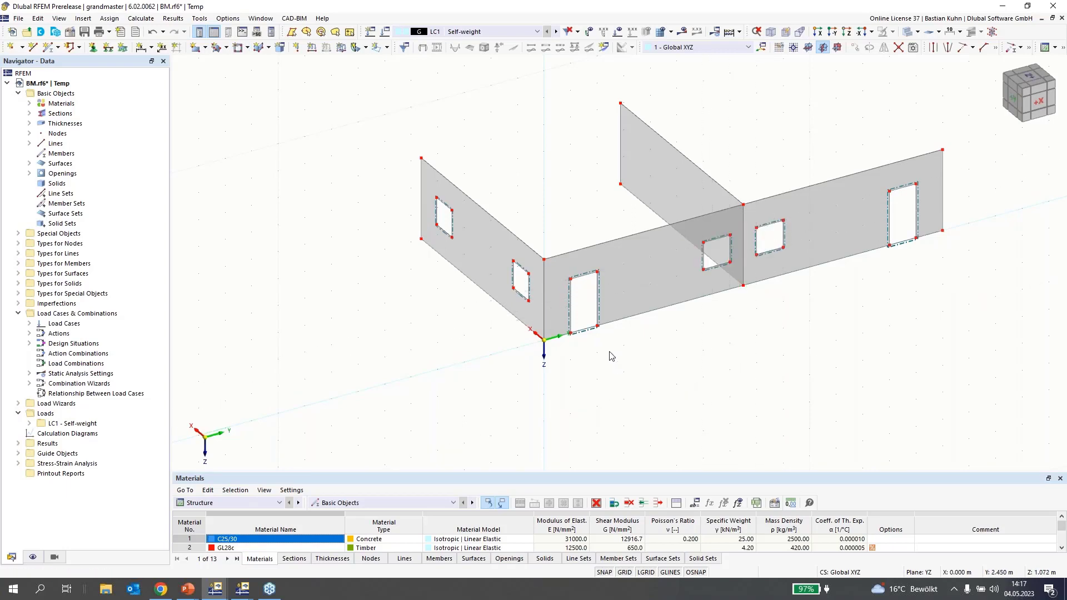
- Try to mirror a copy of only the X-direction wall surface at the origin about the XZ plane through the middle wall's upper end node, and undo it
{"action": "scroll", "coordinate": [612, 356], "scroll_direction": "down", "scroll_amount": 3}
{"action": "left_click", "coordinate": [523, 289]}
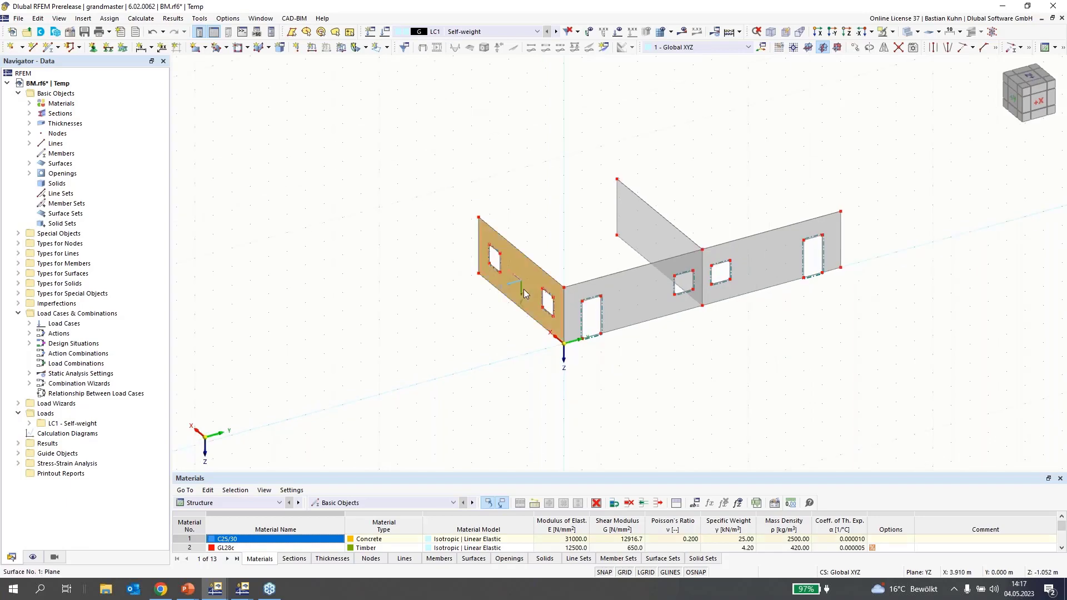
{"action": "left_click", "coordinate": [855, 49]}
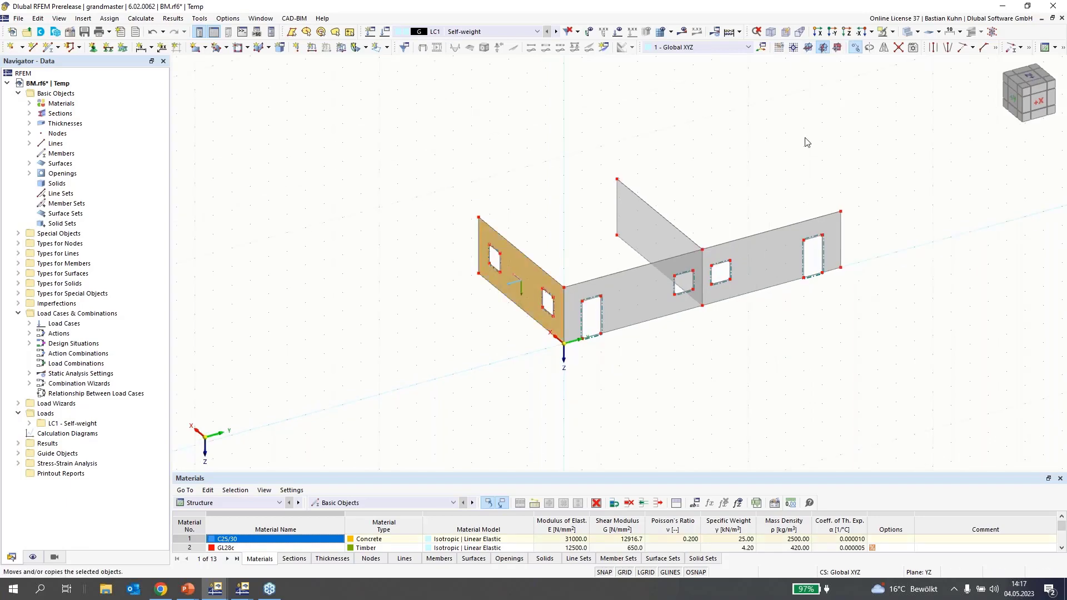
{"action": "left_click", "coordinate": [761, 145]}
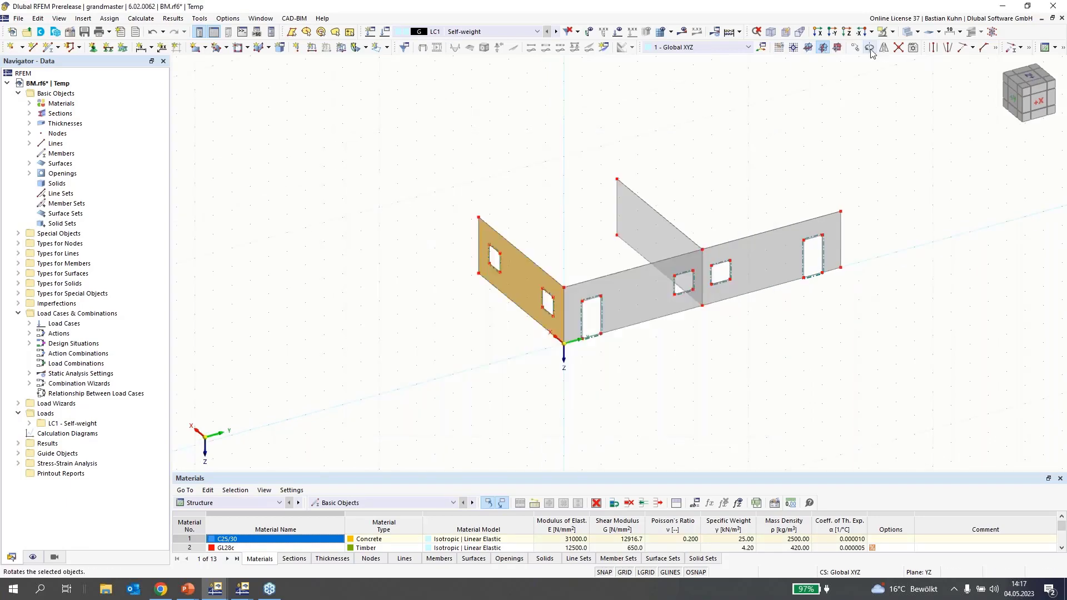
{"action": "left_click", "coordinate": [884, 47]}
{"action": "left_click", "coordinate": [367, 196]}
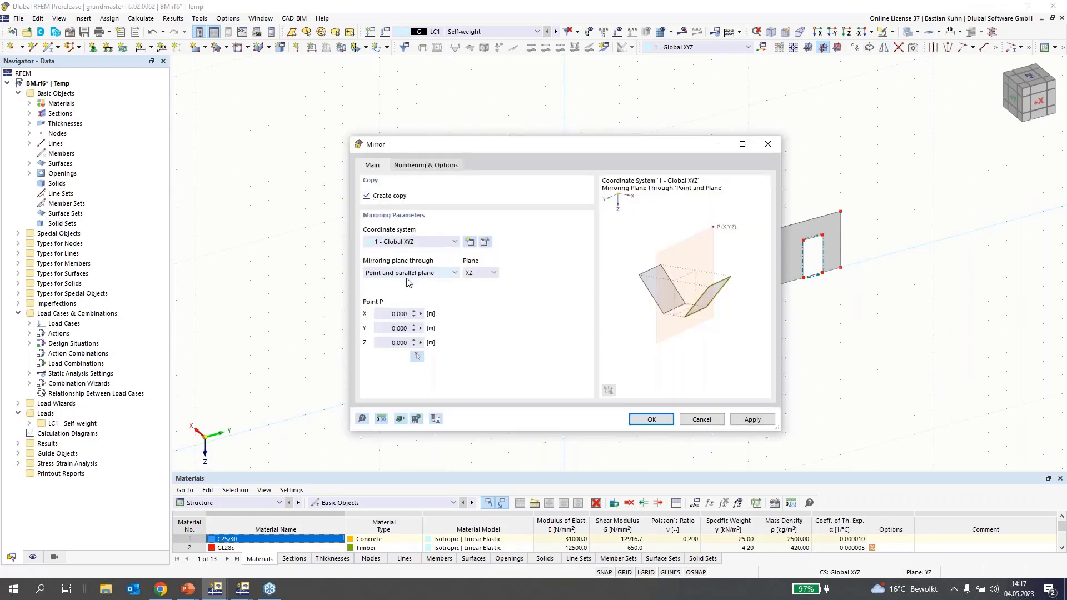
{"action": "left_click", "coordinate": [417, 356]}
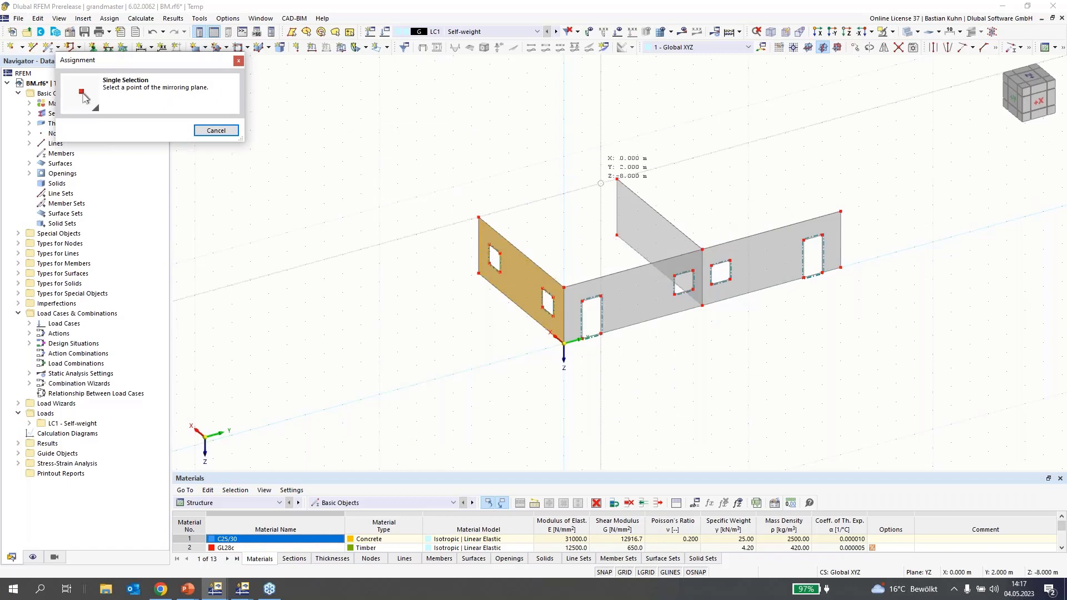
{"action": "left_click", "coordinate": [617, 180]}
{"action": "left_click", "coordinate": [630, 424]}
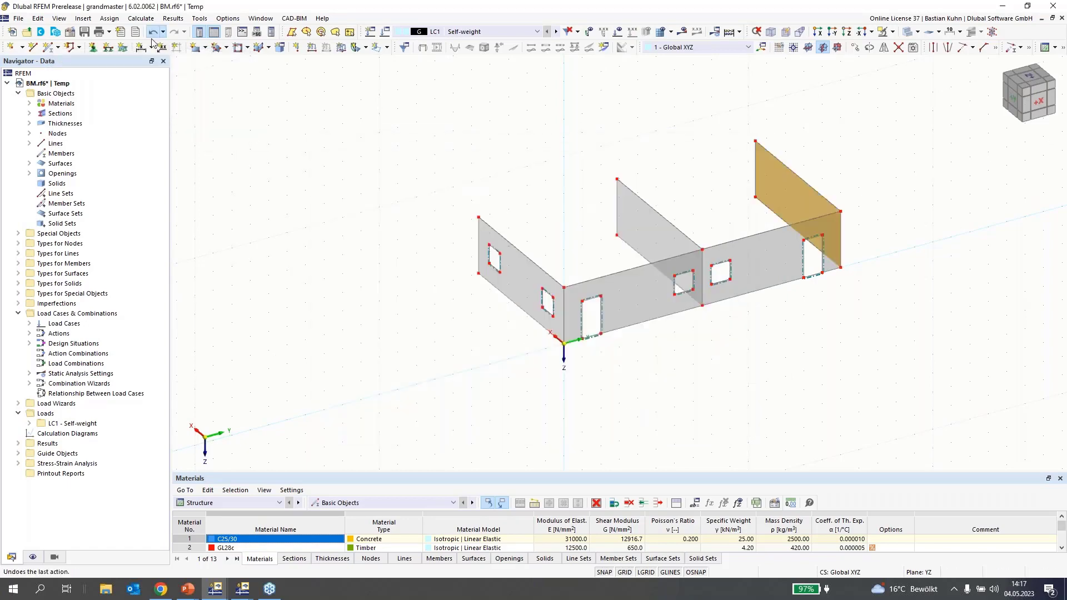
{"action": "key", "text": "ctrl+z"}
- Mirror a copy of the X-direction wall at the origin with its windows about the XZ plane through point X 8.000, Y 7.500, Z -3.000 m
{"action": "middle_click_drag", "start_coordinate": [453, 298], "coordinate": [527, 268], "text": "ctrl"}
{"action": "scroll", "coordinate": [526, 268], "scroll_direction": "up", "scroll_amount": 1}
{"action": "left_click_drag", "start_coordinate": [678, 369], "coordinate": [426, 225]}
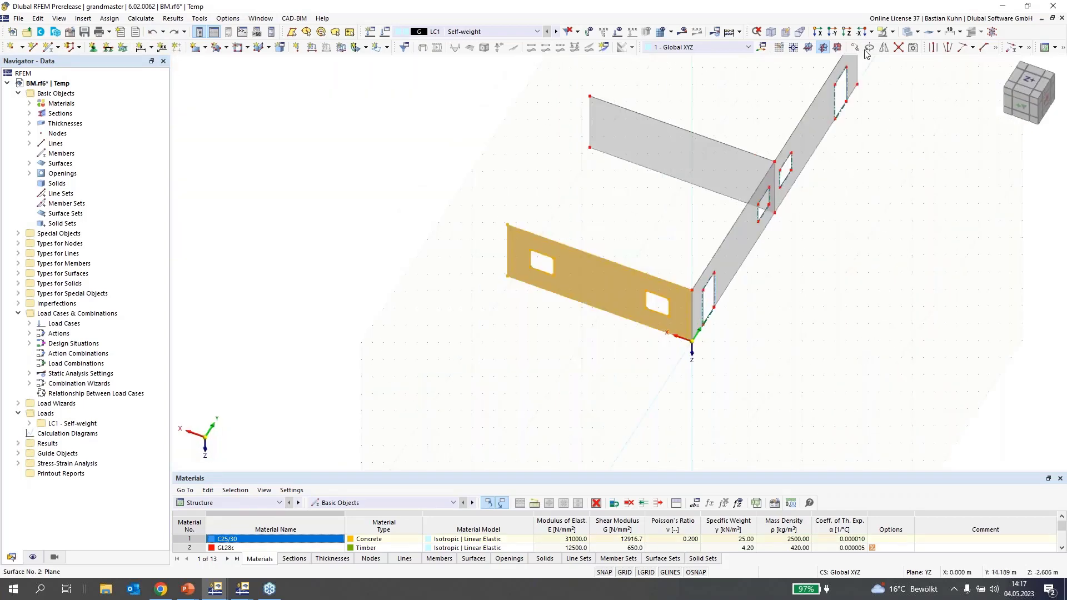
{"action": "left_click", "coordinate": [883, 47]}
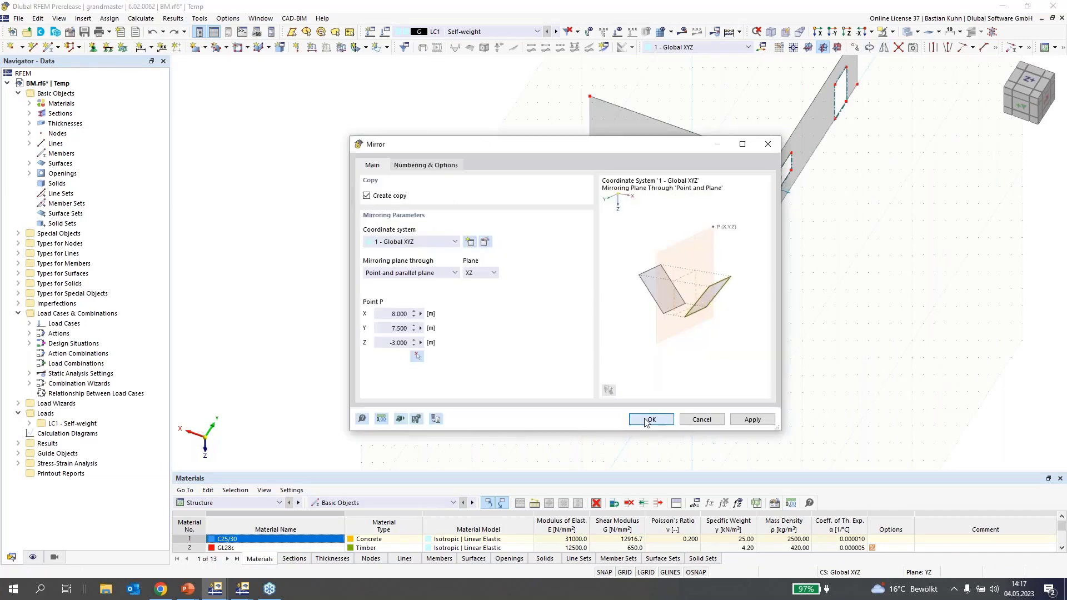
{"action": "left_click", "coordinate": [646, 419]}
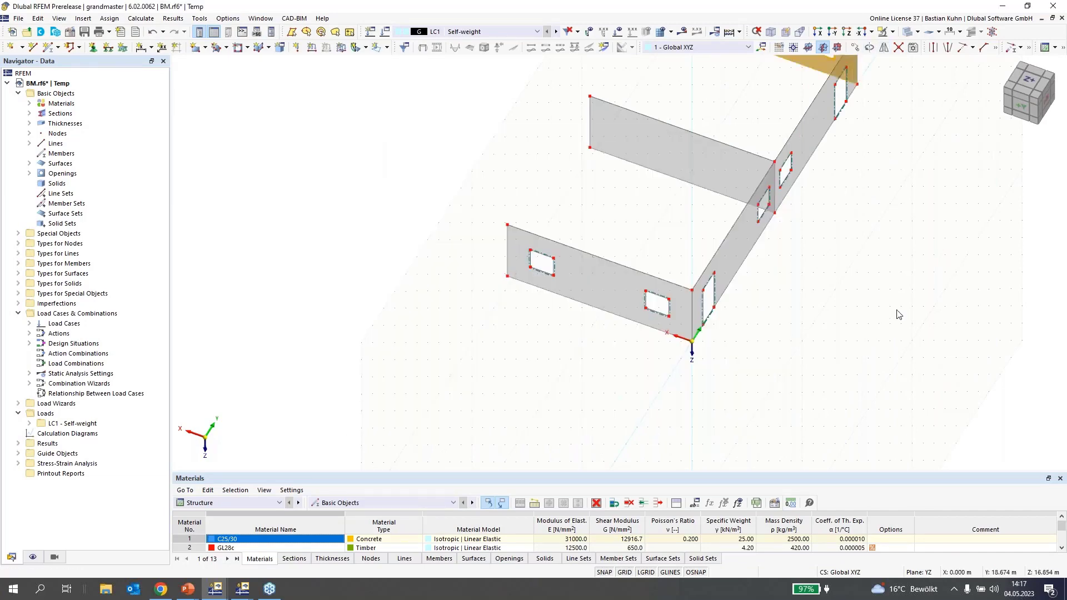
- Draw a rectangular wall 110 mm thick in C25/30 along the open side at X 8 m, 15 m long and 3 m high
{"action": "scroll", "coordinate": [785, 352], "scroll_direction": "down", "scroll_amount": 3}
{"action": "scroll", "coordinate": [803, 333], "scroll_direction": "up", "scroll_amount": 1}
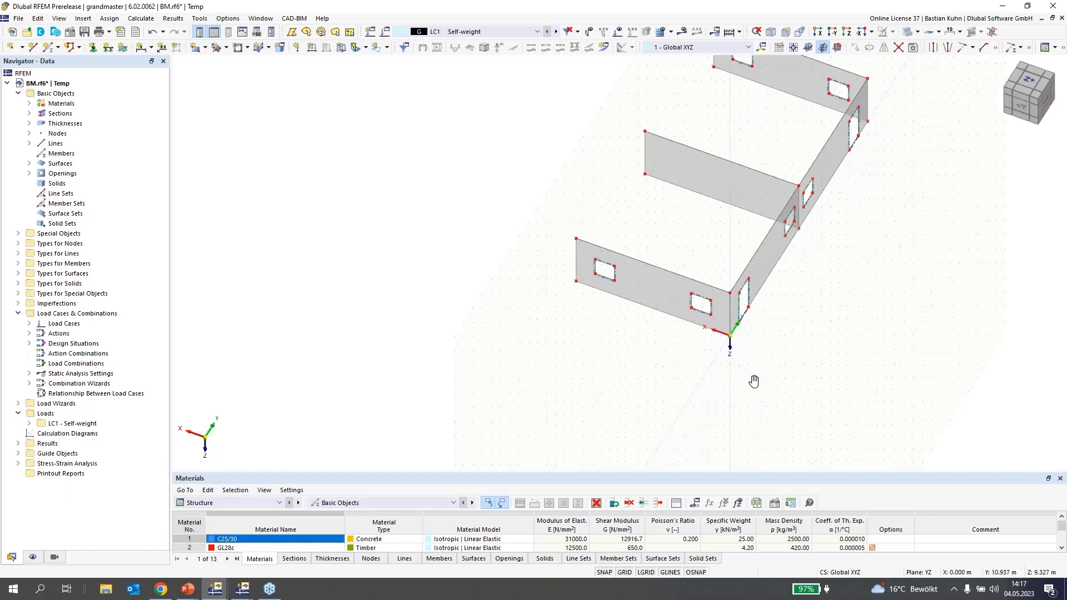
{"action": "middle_click_drag", "start_coordinate": [753, 381], "coordinate": [656, 344]}
{"action": "scroll", "coordinate": [656, 345], "scroll_direction": "up", "scroll_amount": 1}
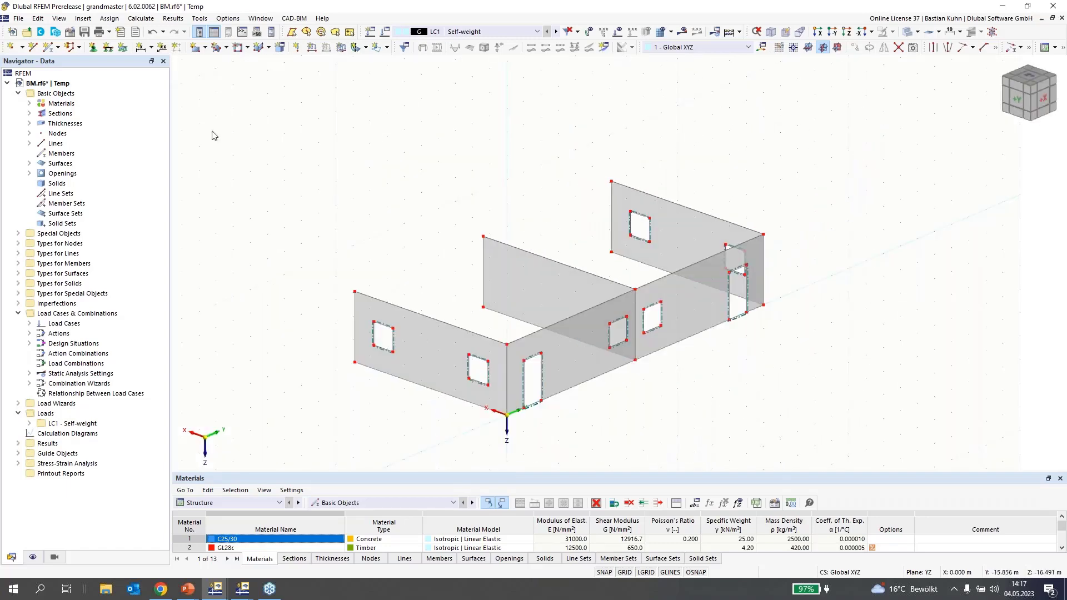
{"action": "left_click", "coordinate": [196, 48]}
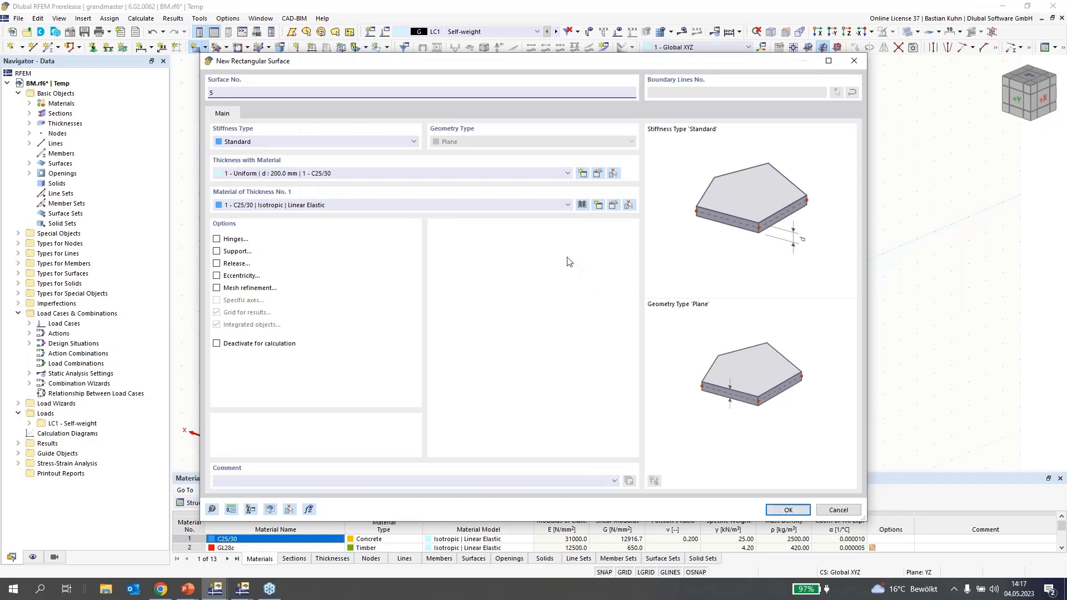
{"action": "left_click", "coordinate": [537, 174]}
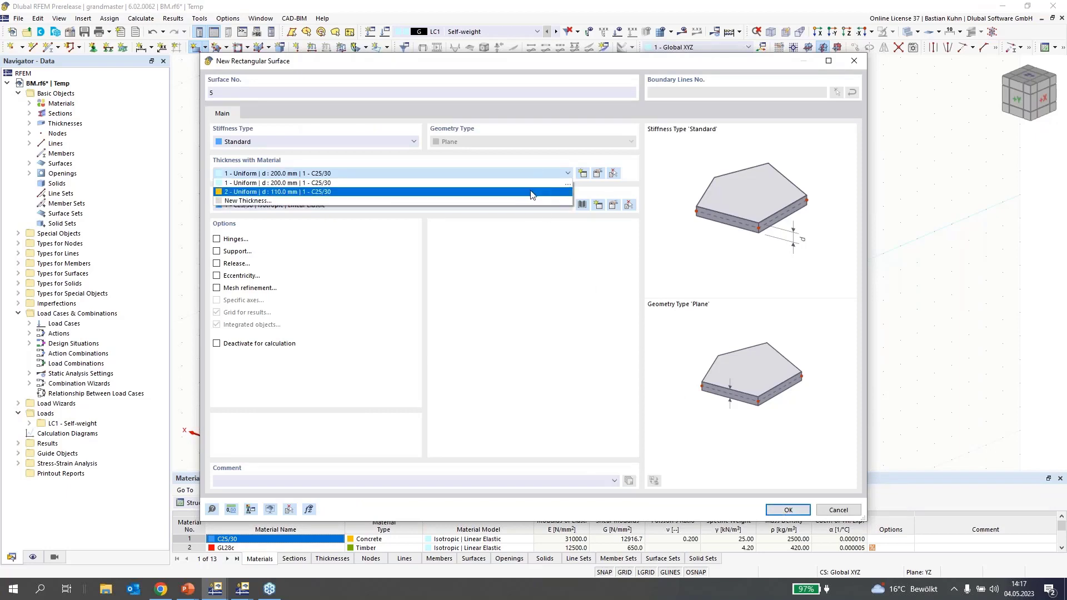
{"action": "left_click", "coordinate": [531, 193]}
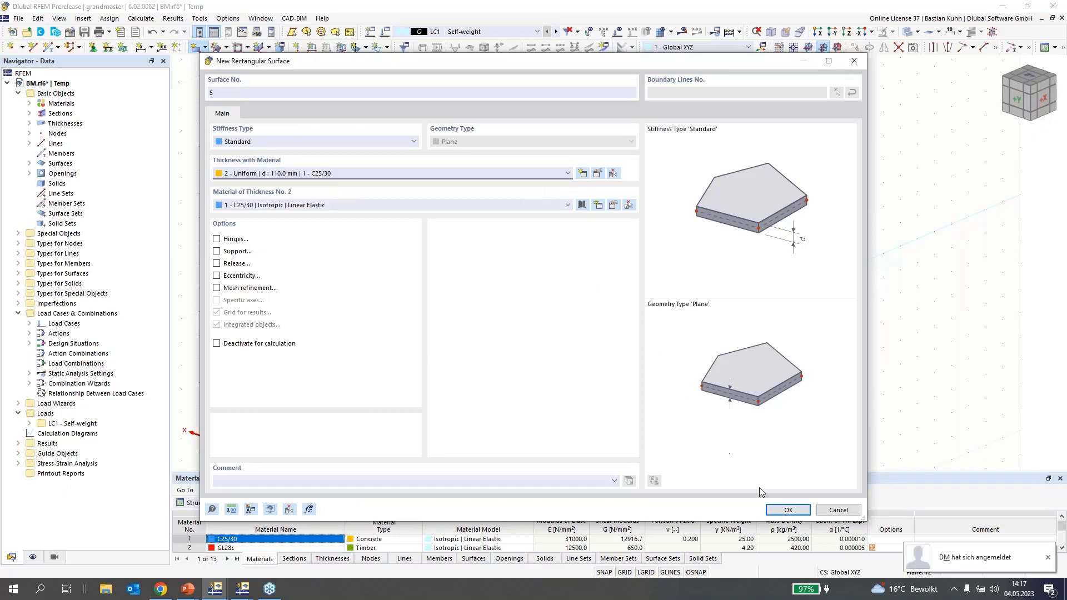
{"action": "left_click", "coordinate": [787, 510]}
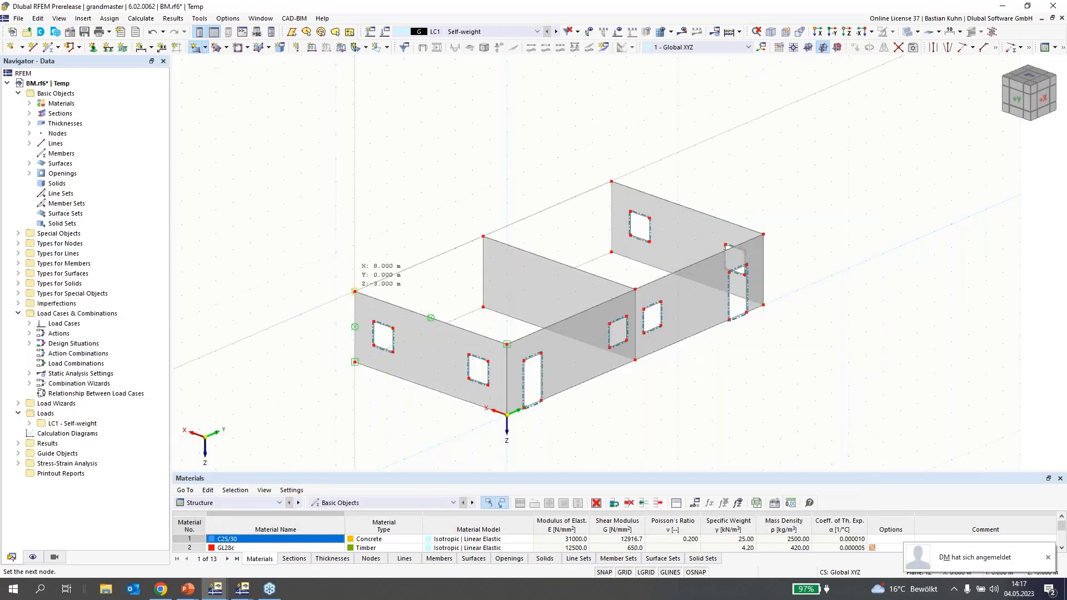
{"action": "left_click", "coordinate": [301, 314]}
- Draw a rectangular slab 200 mm thick in C25/30 across the tops of all walls at Z -3 m
{"action": "left_click", "coordinate": [194, 49]}
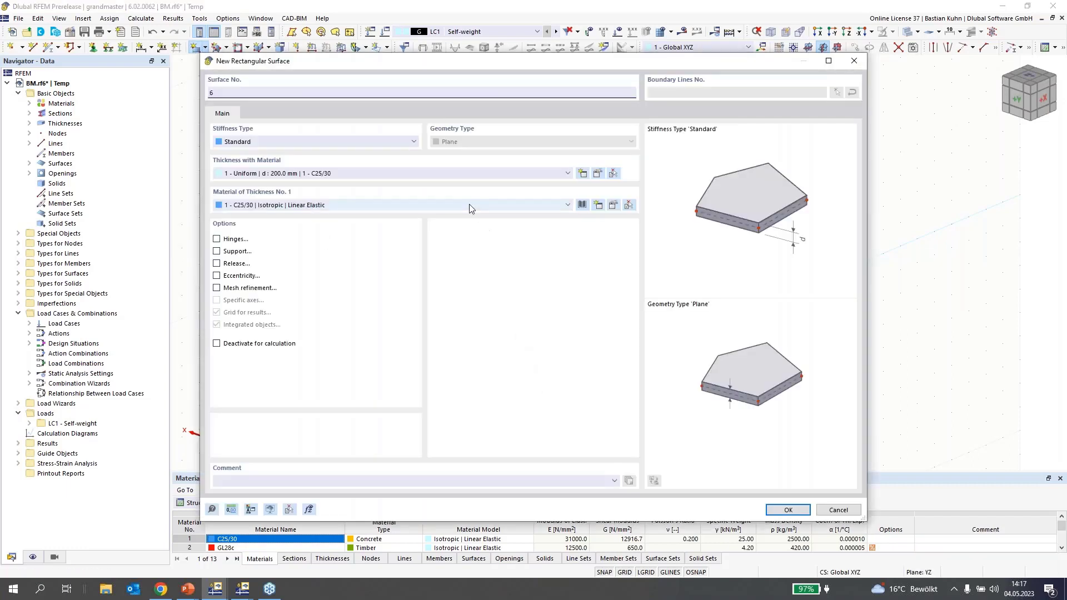
{"action": "left_click", "coordinate": [783, 511]}
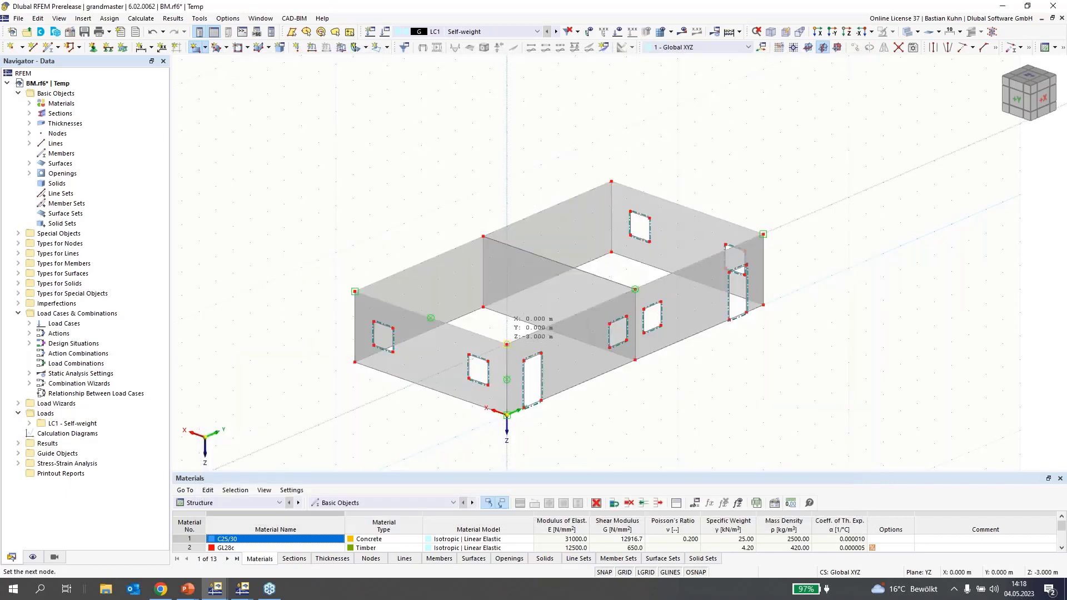
{"action": "left_click", "coordinate": [507, 345]}
{"action": "key", "text": "Escape"}
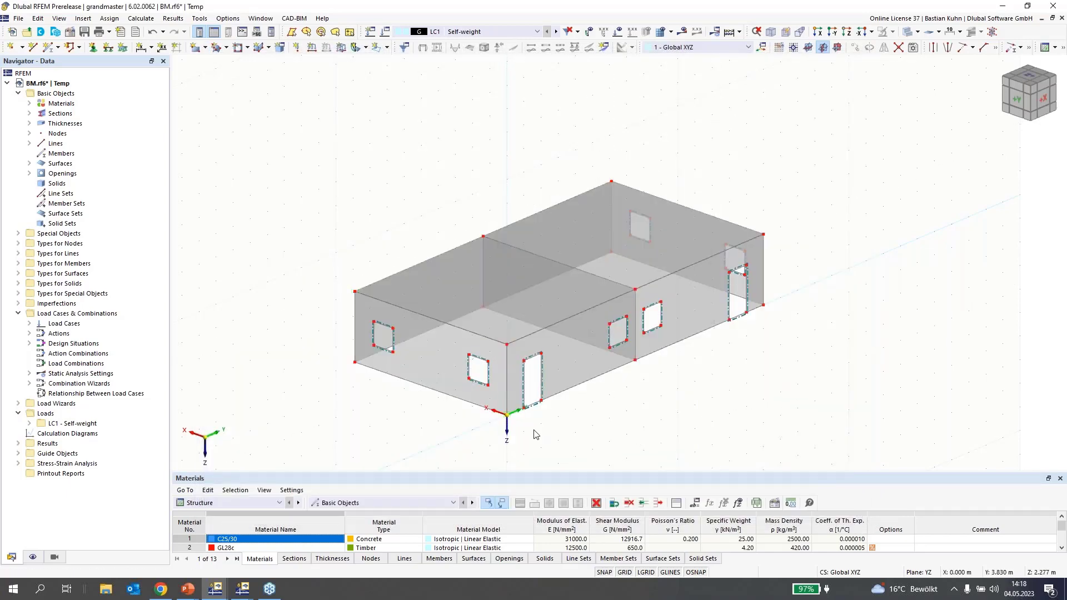
{"action": "middle_click_drag", "start_coordinate": [405, 425], "coordinate": [622, 344], "text": "ctrl"}
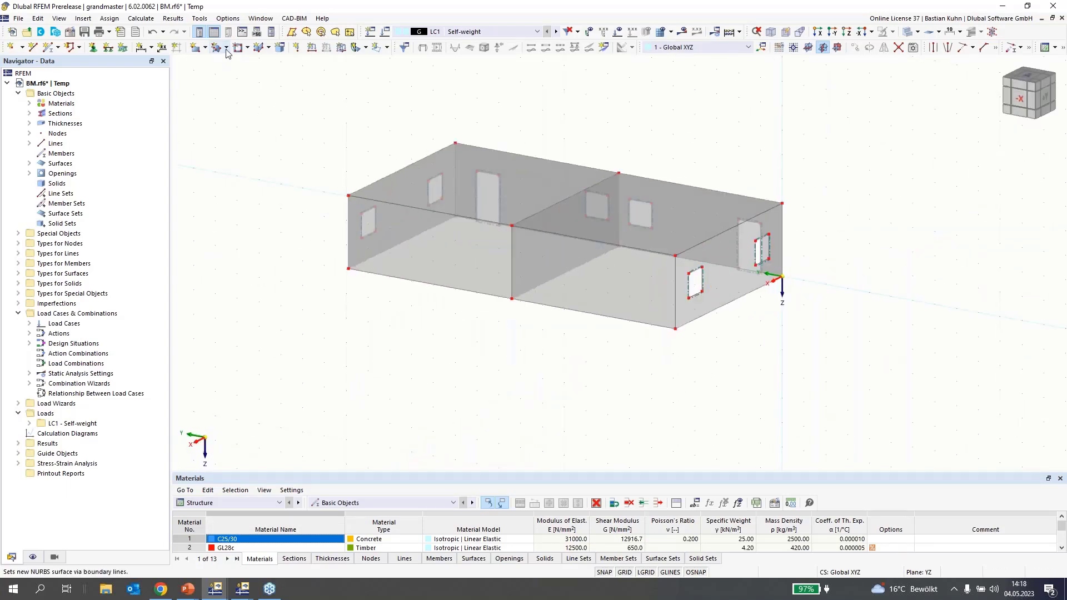
{"action": "left_click", "coordinate": [237, 47]}
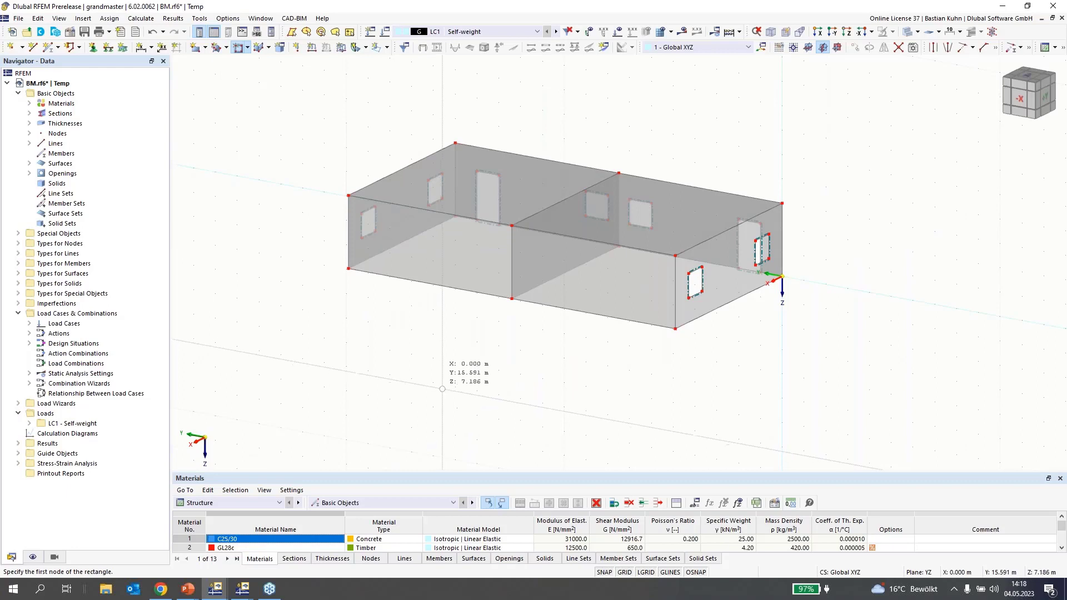
{"action": "middle_click_drag", "start_coordinate": [382, 292], "coordinate": [383, 317]}
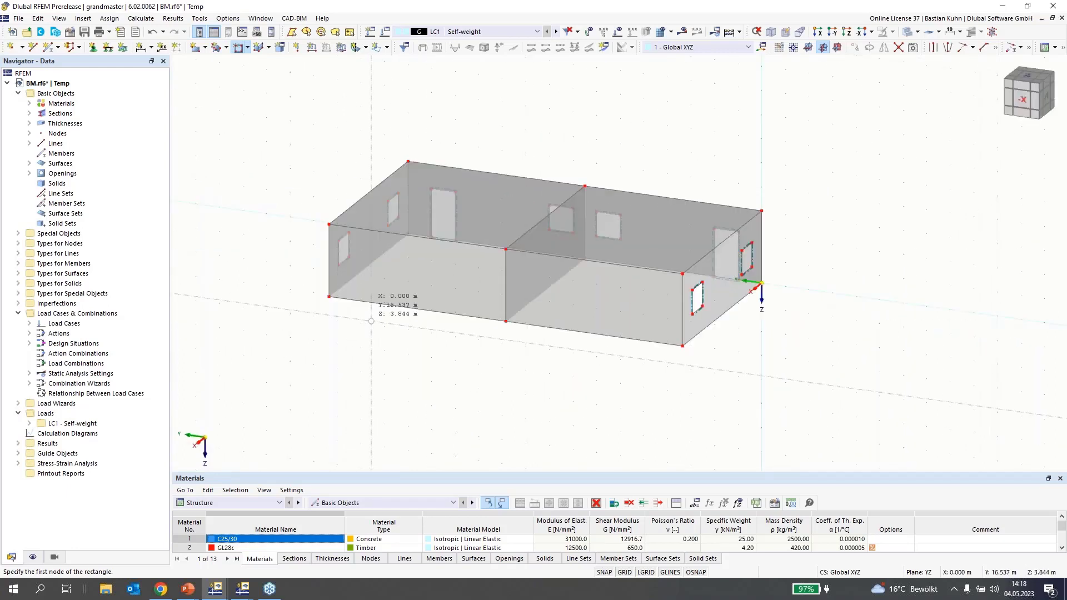
{"action": "scroll", "coordinate": [383, 317], "scroll_direction": "up", "scroll_amount": 2}
{"action": "left_click", "coordinate": [763, 47]}
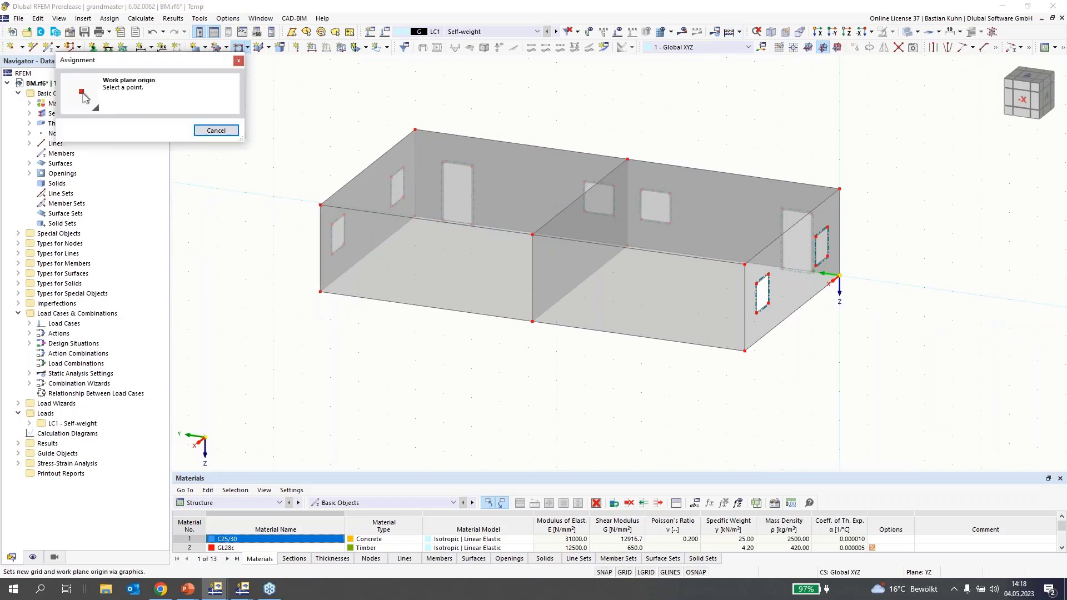
{"action": "left_click", "coordinate": [744, 350]}
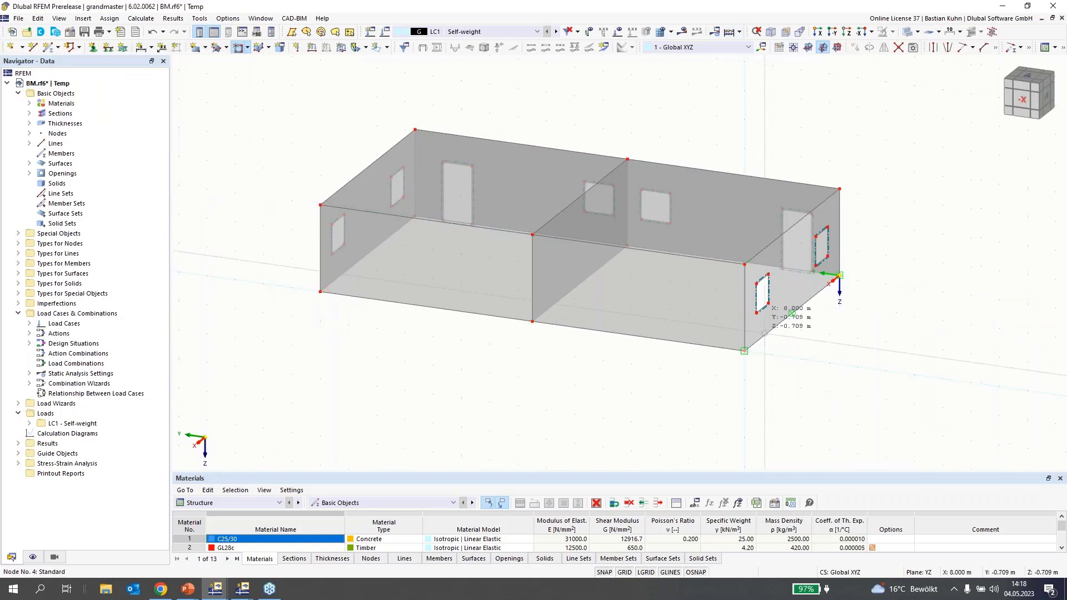
{"action": "left_click", "coordinate": [836, 48]}
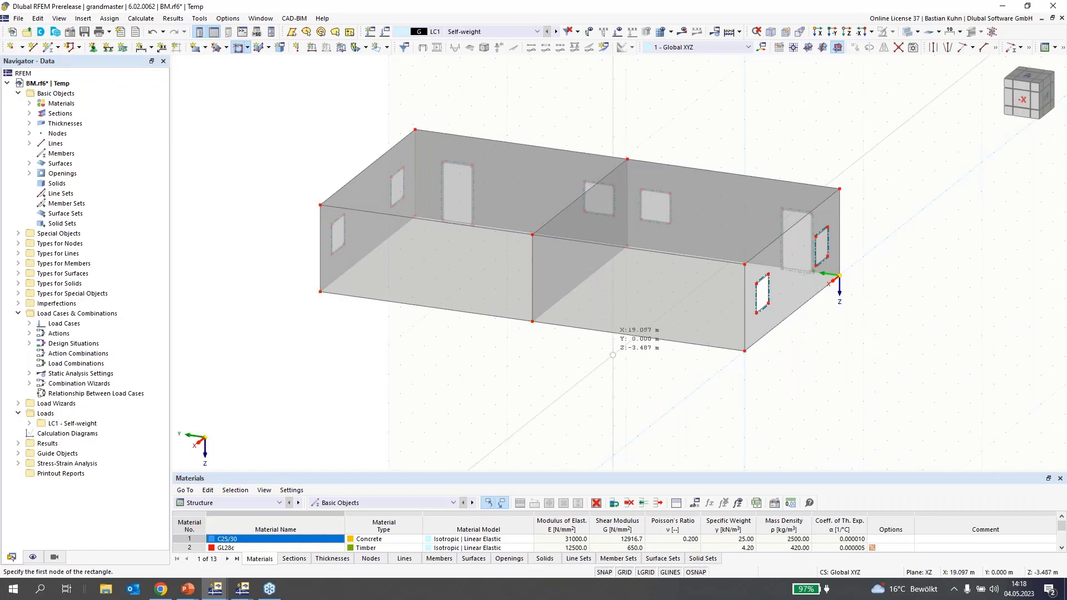
{"action": "middle_click_drag", "start_coordinate": [613, 355], "coordinate": [647, 310]}
{"action": "scroll", "coordinate": [615, 225], "scroll_direction": "up", "scroll_amount": 2}
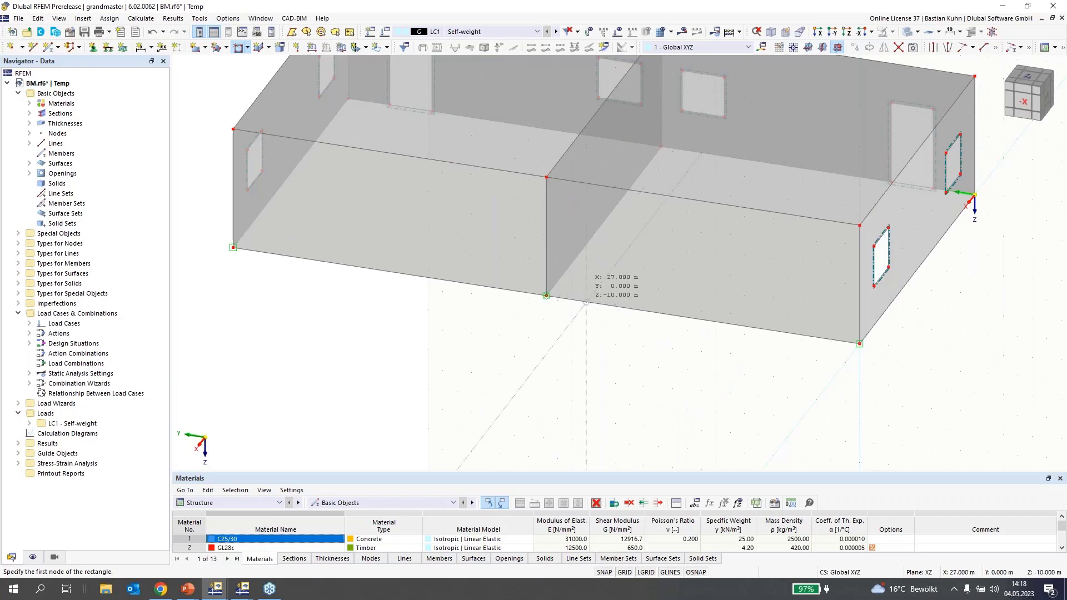
{"action": "left_click", "coordinate": [586, 303]}
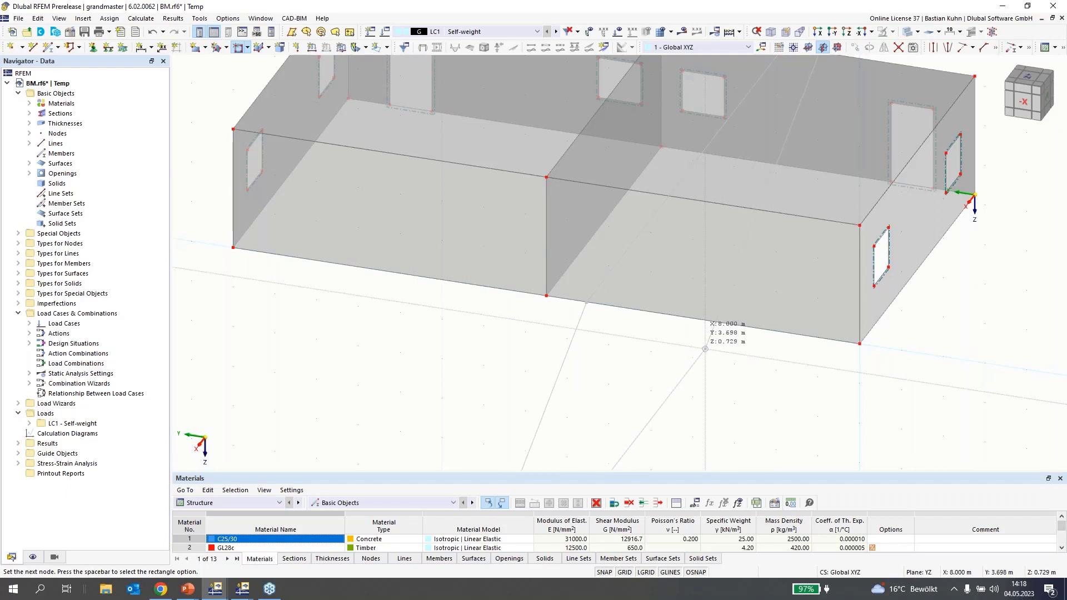
{"action": "key", "text": "space"}
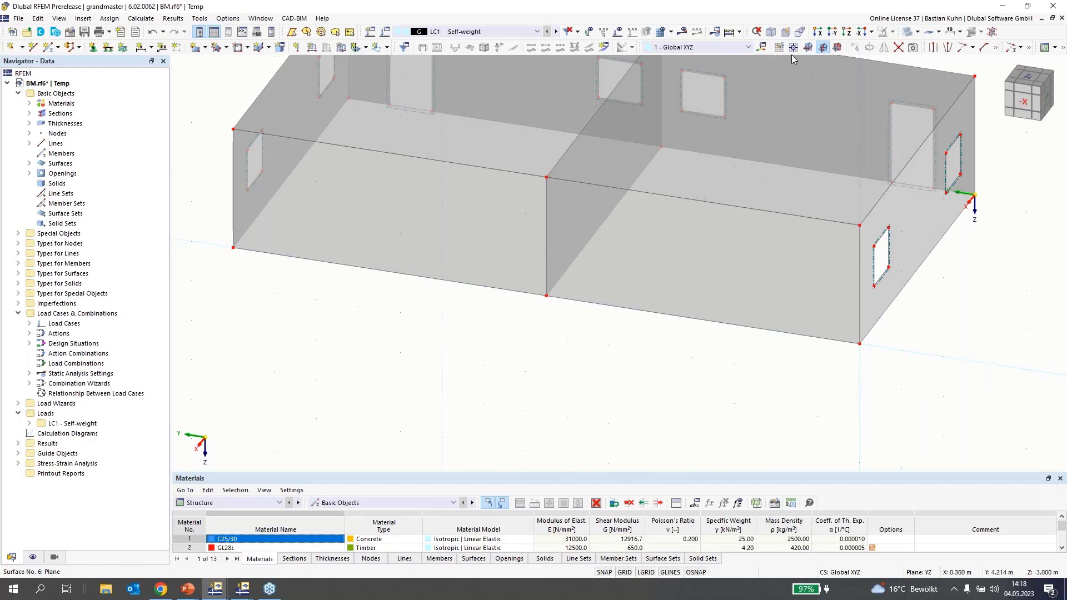
- Place the work plane origin at the wall's lower corner node X 8.000, Y 0.000, Z 0.000 m and orient the plane to XZ
{"action": "left_click", "coordinate": [793, 48]}
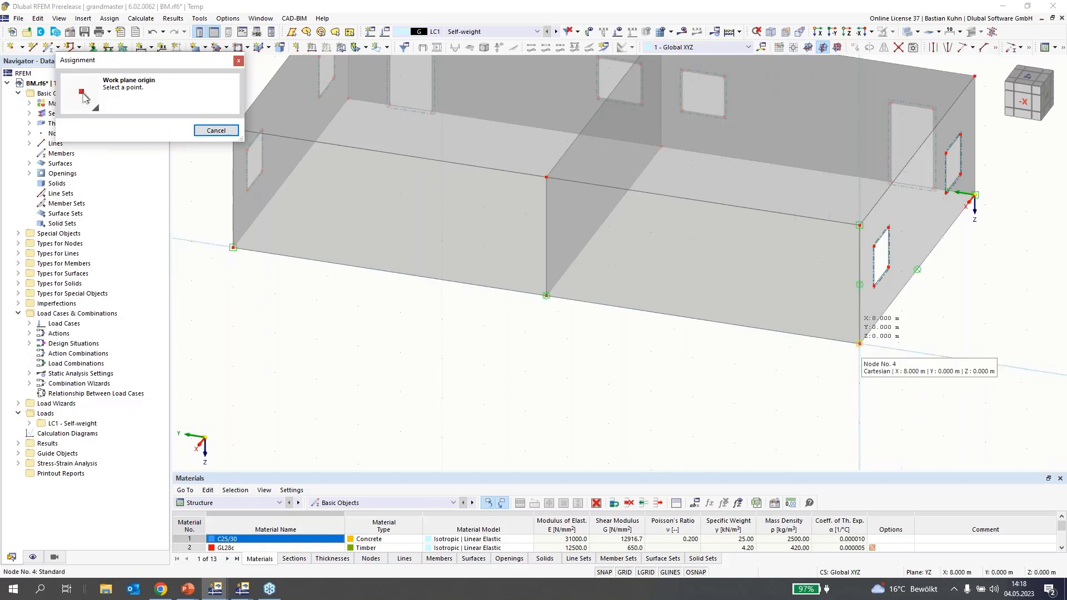
{"action": "left_click", "coordinate": [859, 343]}
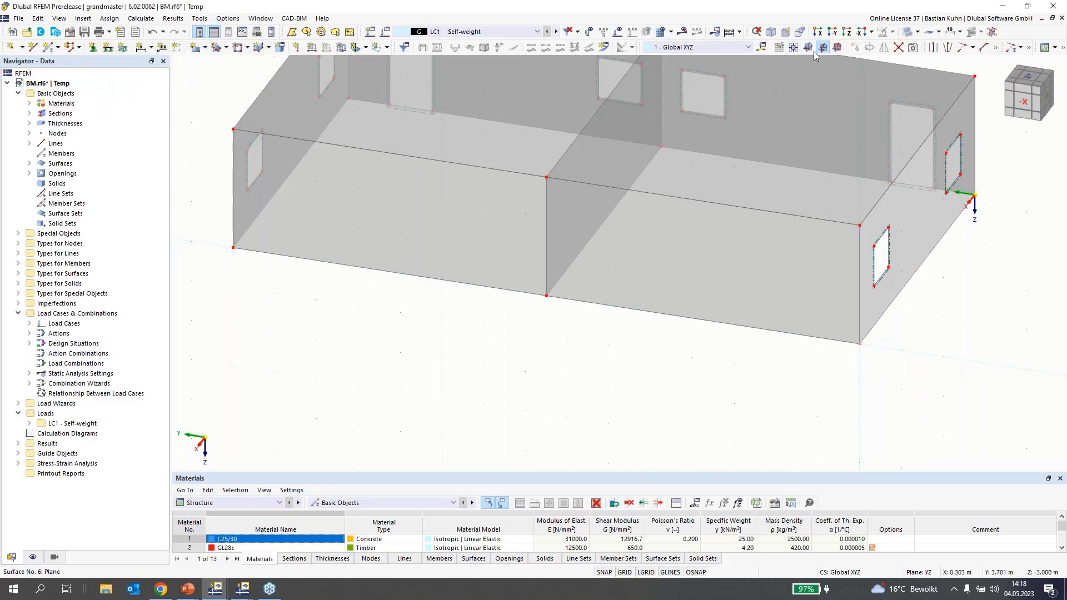
{"action": "left_click", "coordinate": [837, 47]}
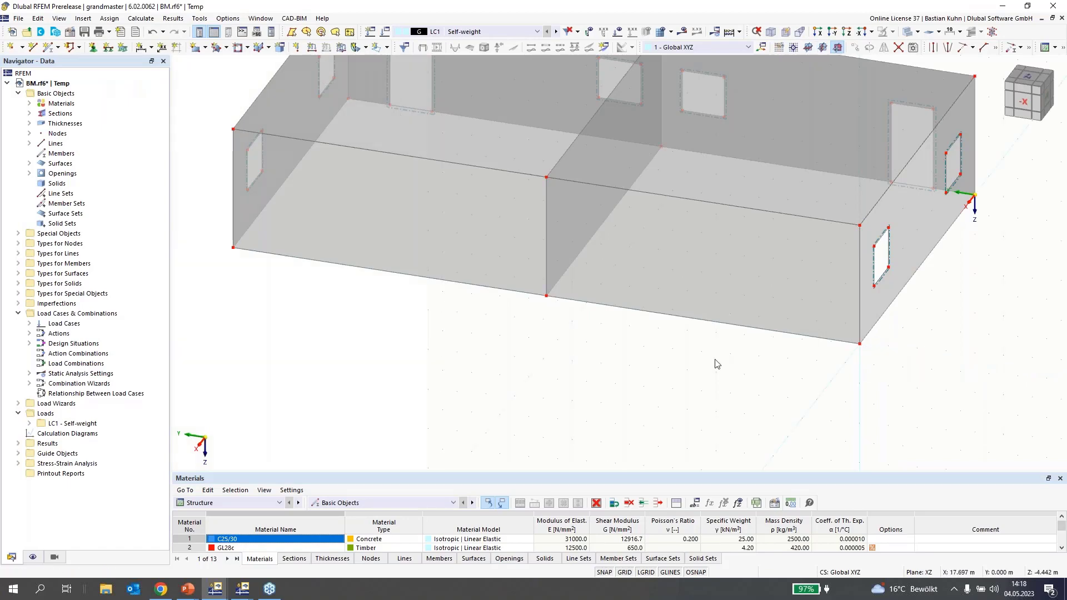
{"action": "middle_click_drag", "start_coordinate": [717, 364], "coordinate": [674, 336], "text": "ctrl"}
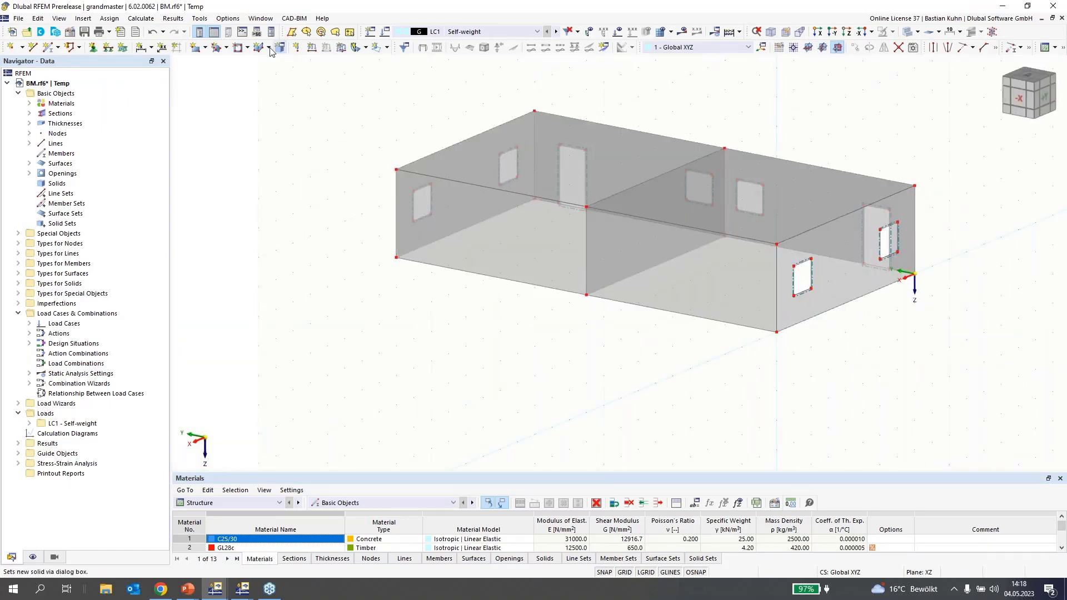
{"action": "left_click", "coordinate": [238, 47]}
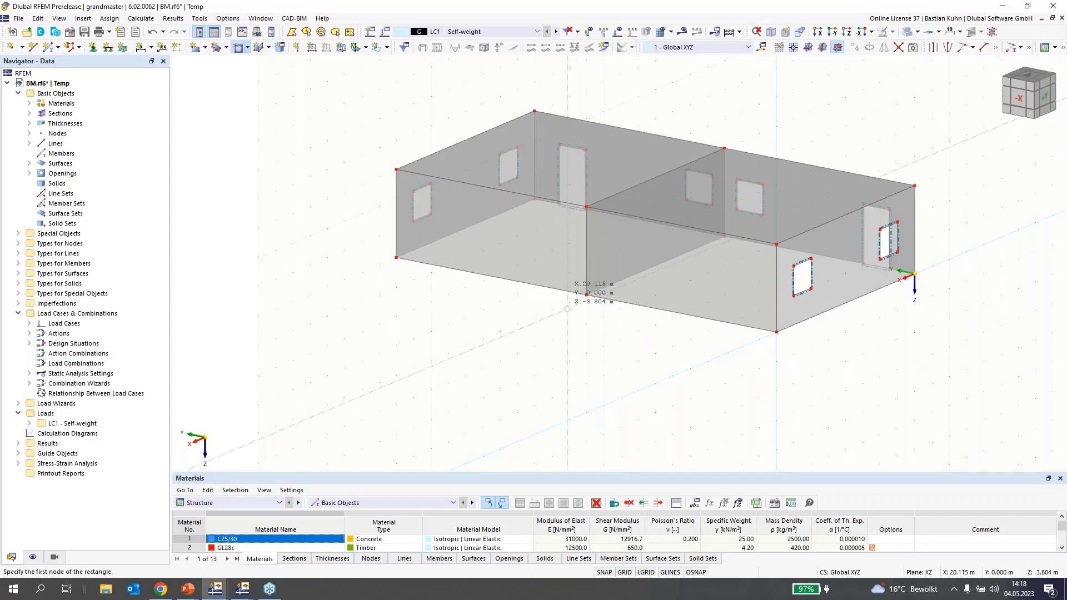
{"action": "scroll", "coordinate": [567, 309], "scroll_direction": "up", "scroll_amount": 5}
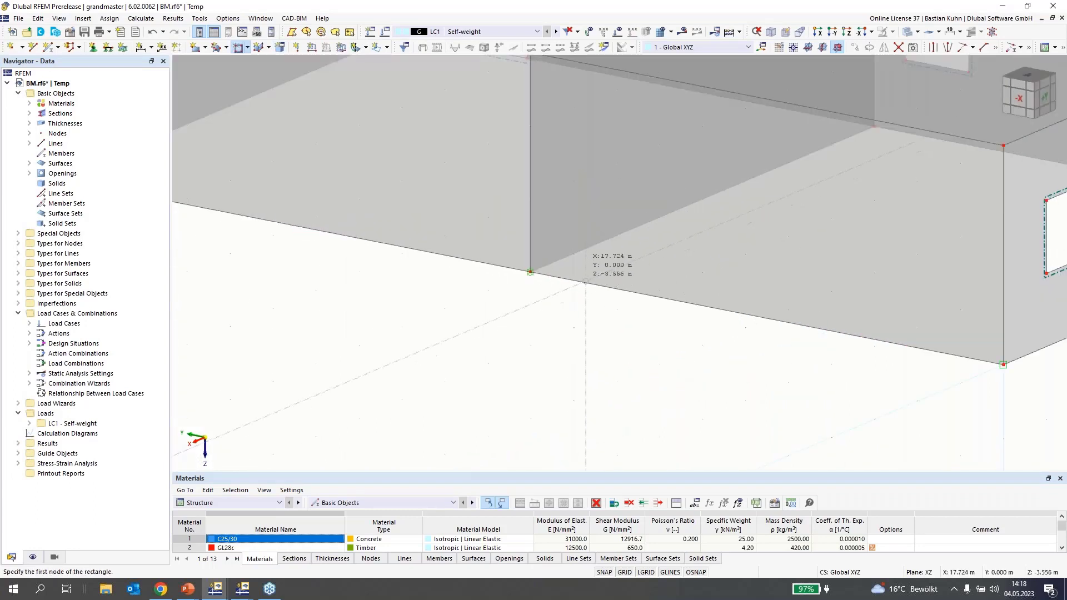
{"action": "scroll", "coordinate": [585, 282], "scroll_direction": "down", "scroll_amount": 2}
{"action": "scroll", "coordinate": [612, 287], "scroll_direction": "down", "scroll_amount": 3}
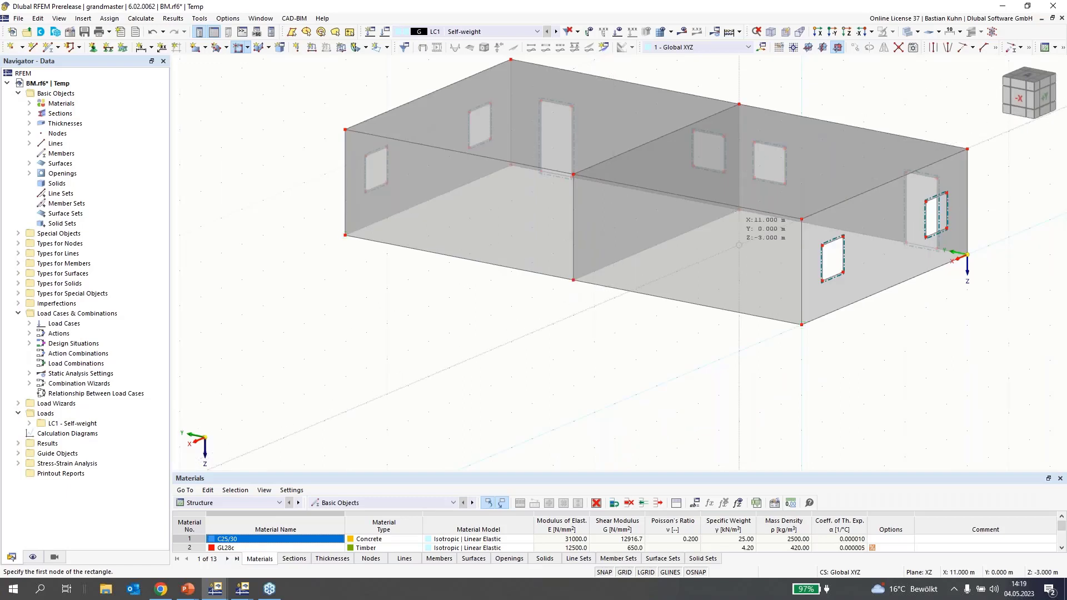
{"action": "left_click", "coordinate": [739, 245]}
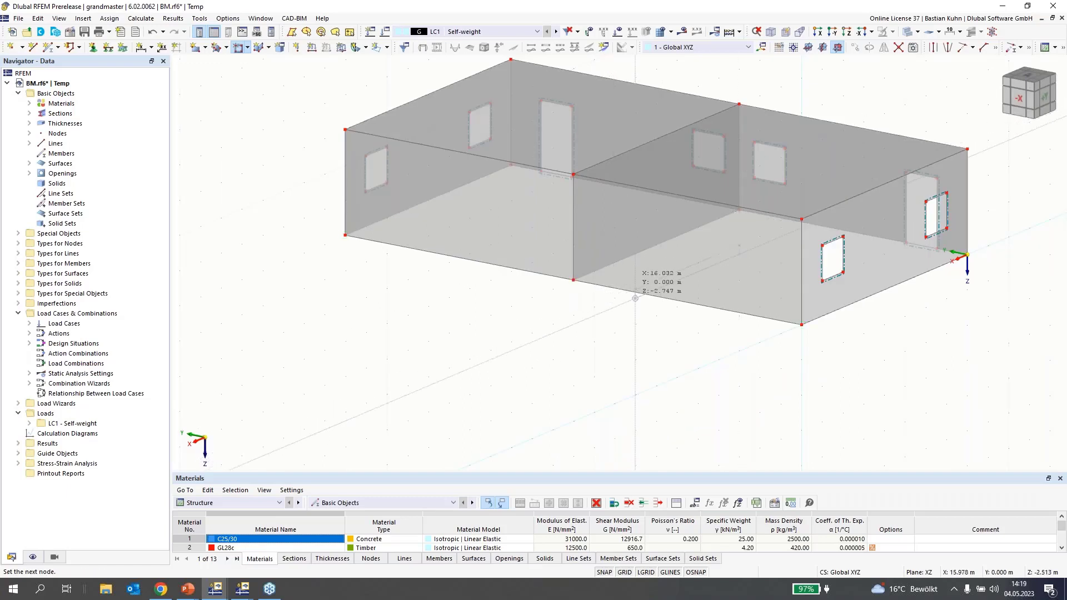
{"action": "scroll", "coordinate": [635, 298], "scroll_direction": "down", "scroll_amount": 2}
{"action": "middle_click_drag", "start_coordinate": [614, 281], "coordinate": [574, 237]}
{"action": "middle_click_drag", "start_coordinate": [574, 238], "coordinate": [685, 326], "text": "ctrl"}
{"action": "scroll", "coordinate": [686, 328], "scroll_direction": "up", "scroll_amount": 1}
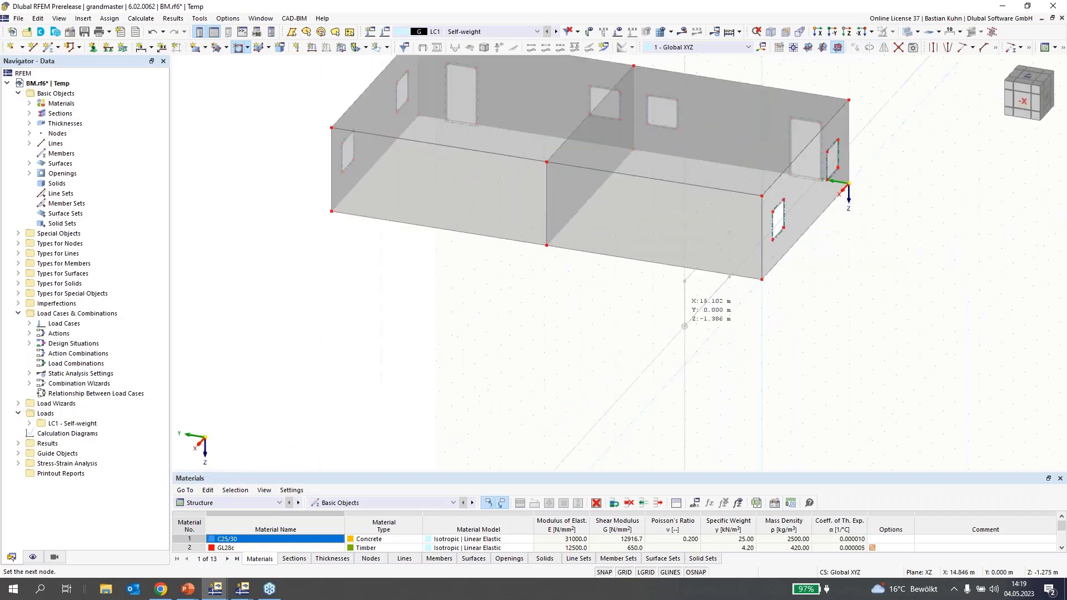
{"action": "key", "text": "Escape"}
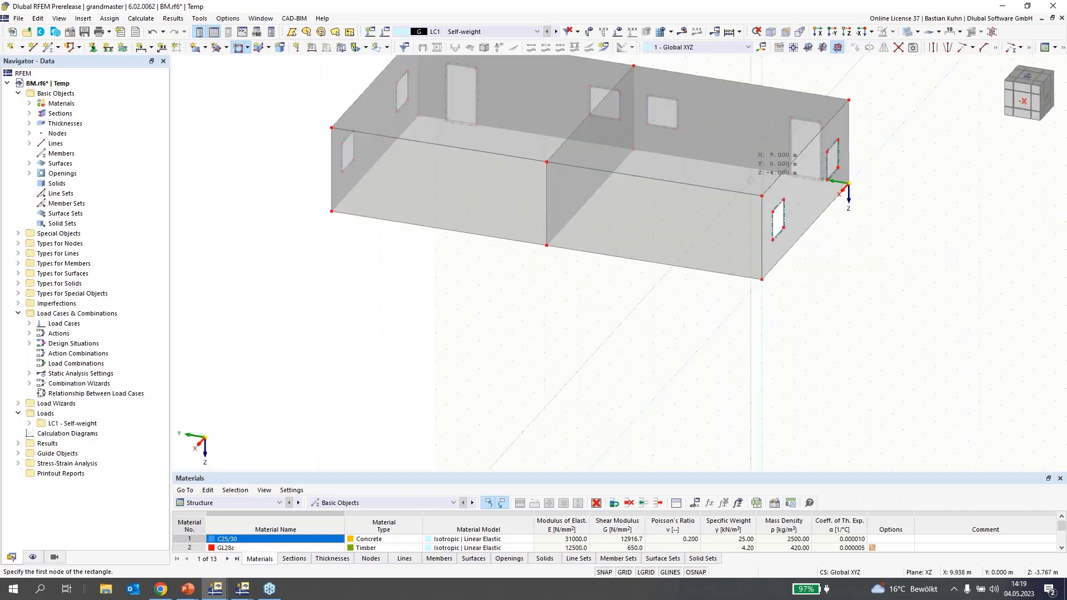
- Orient the work plane to YZ and try to draw a rectangular opening in the long wall at X 8 m
{"action": "left_click", "coordinate": [823, 48]}
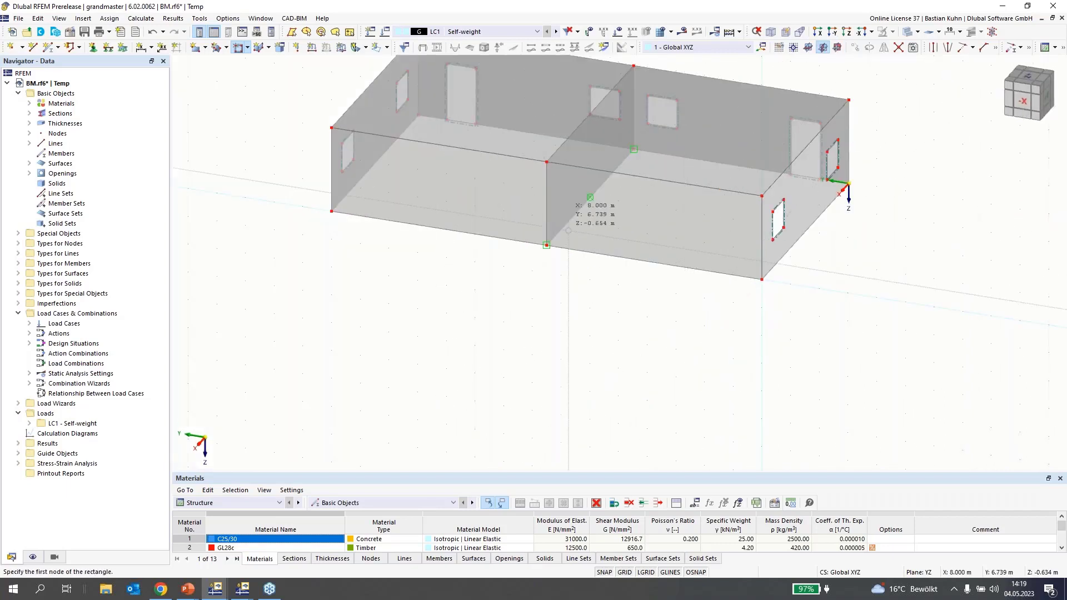
{"action": "left_click", "coordinate": [608, 212]}
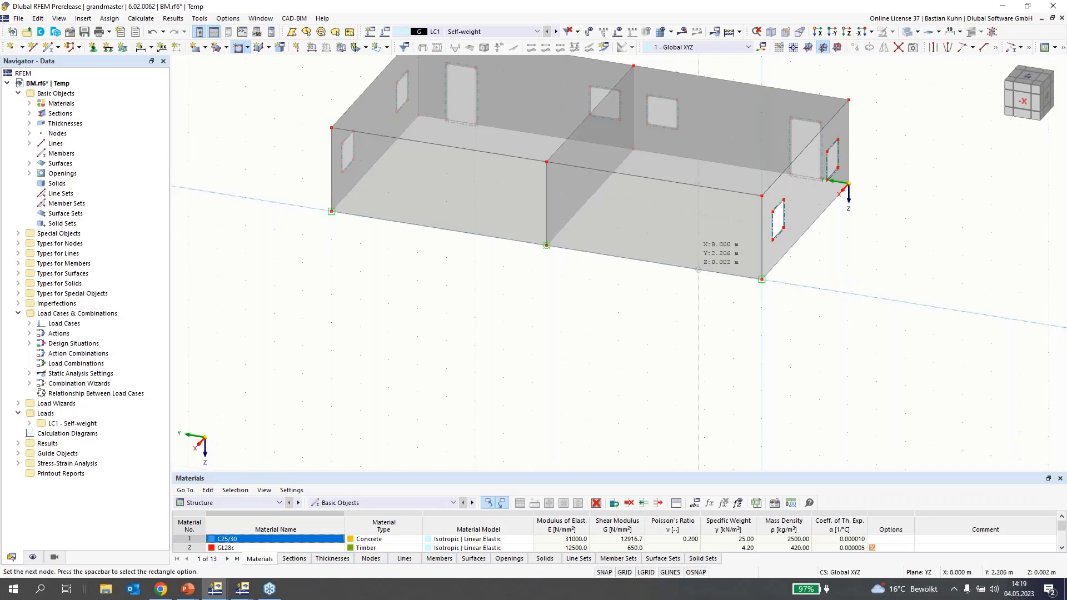
{"action": "left_click", "coordinate": [704, 271]}
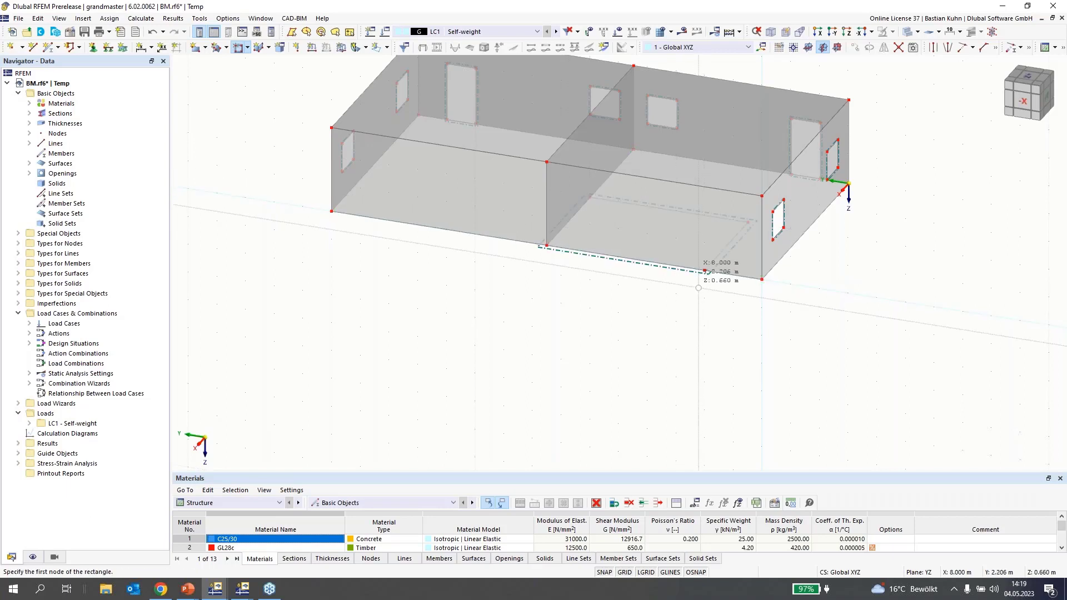
{"action": "key", "text": "Escape"}
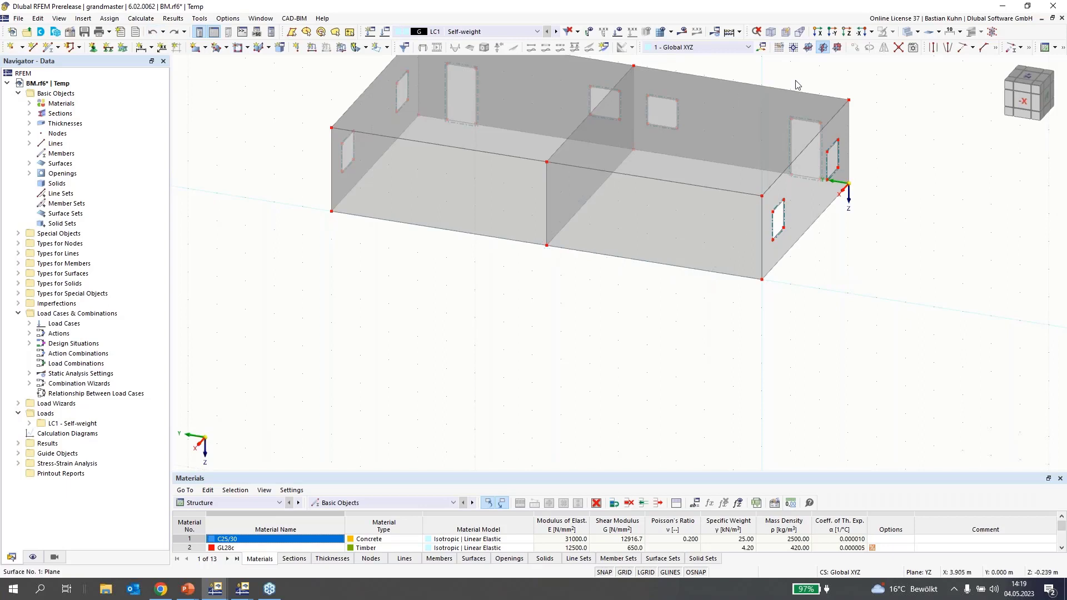
- Try to define a new 3 Points coordinate system from points picked on the wall at X 8 m
{"action": "left_click", "coordinate": [780, 47]}
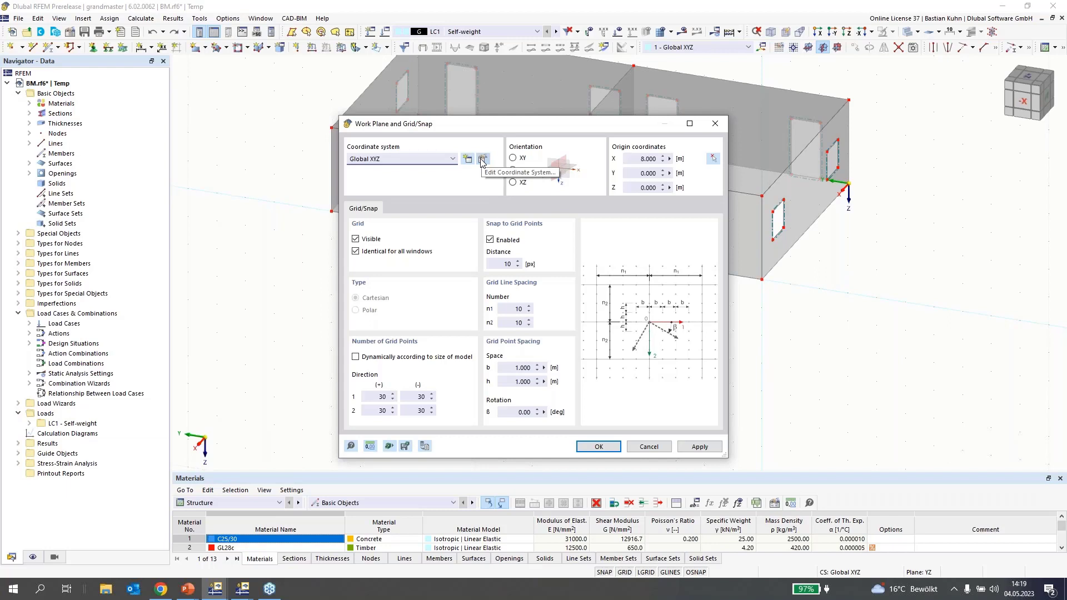
{"action": "left_click", "coordinate": [482, 160]}
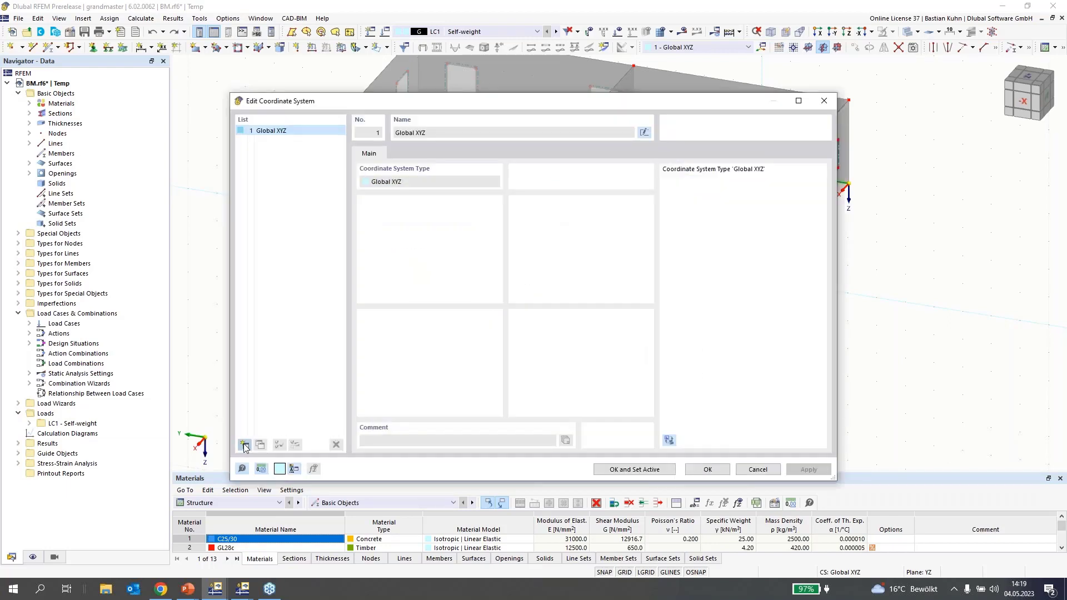
{"action": "left_click", "coordinate": [244, 446]}
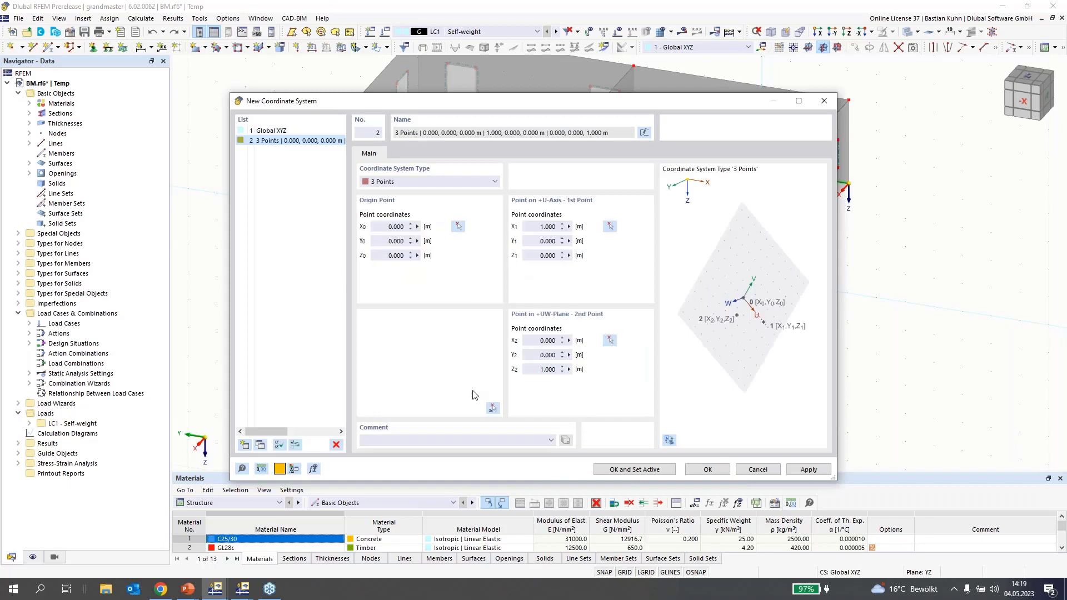
{"action": "left_click", "coordinate": [495, 409]}
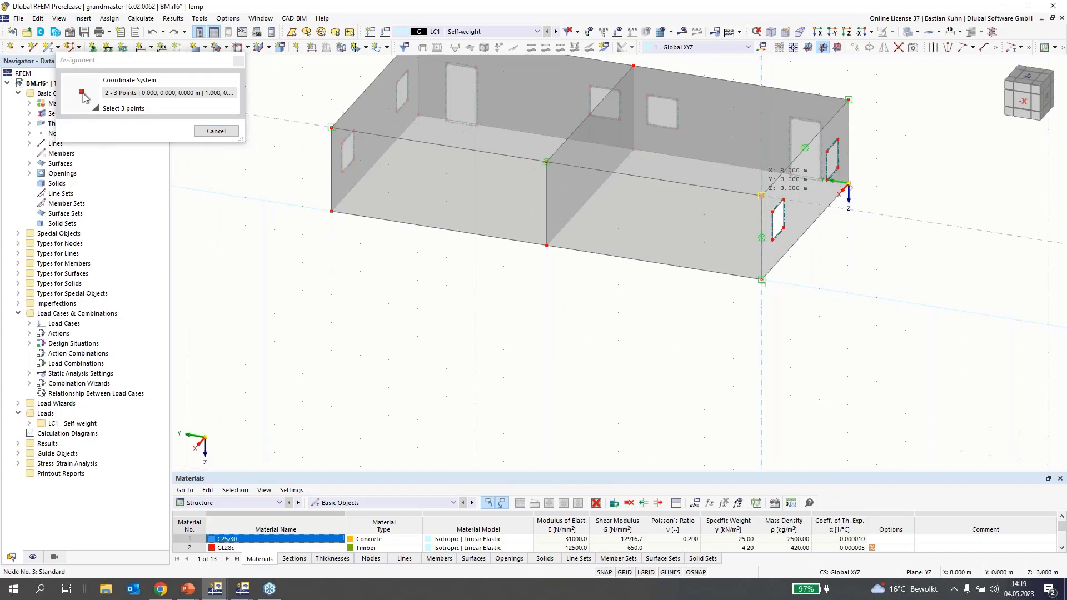
{"action": "left_click", "coordinate": [761, 196]}
{"action": "left_click", "coordinate": [639, 467]}
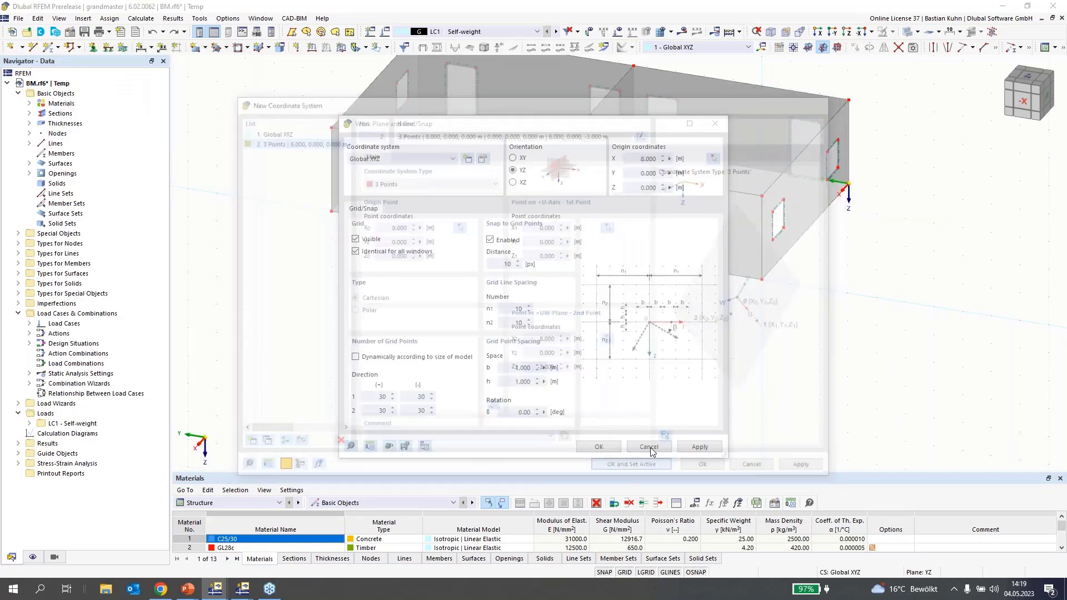
{"action": "left_click", "coordinate": [598, 447]}
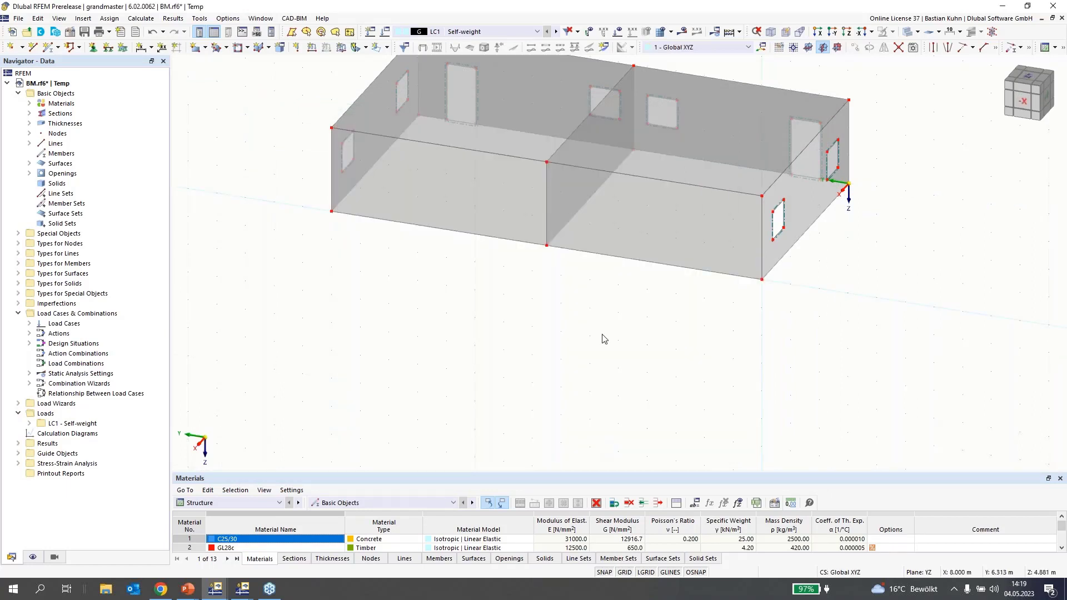
- Copy the middle wall's lower end node at X 8 m by a displacement of -4 m in Y
{"action": "left_click", "coordinate": [688, 249]}
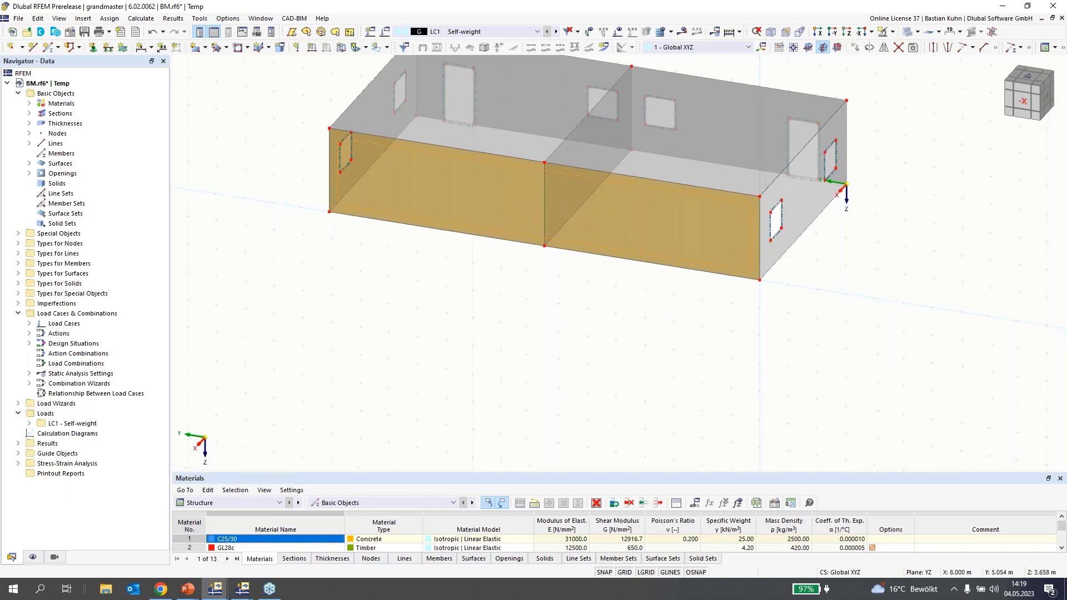
{"action": "middle_click_drag", "start_coordinate": [628, 348], "coordinate": [547, 383]}
{"action": "scroll", "coordinate": [547, 384], "scroll_direction": "up", "scroll_amount": 1}
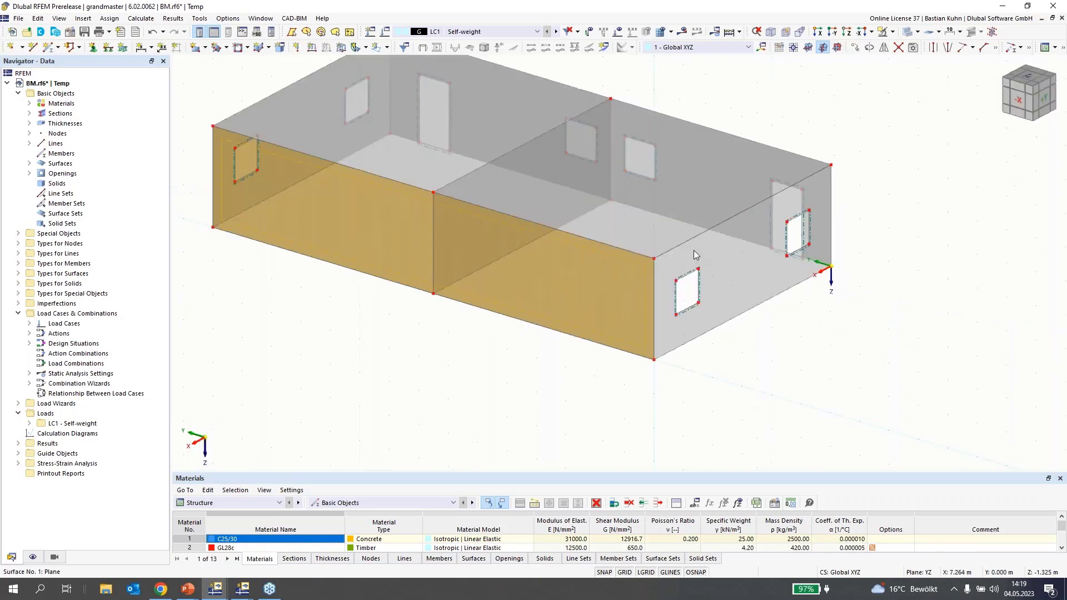
{"action": "left_click", "coordinate": [795, 48]}
{"action": "right_click", "coordinate": [433, 294]}
{"action": "left_click", "coordinate": [860, 49]}
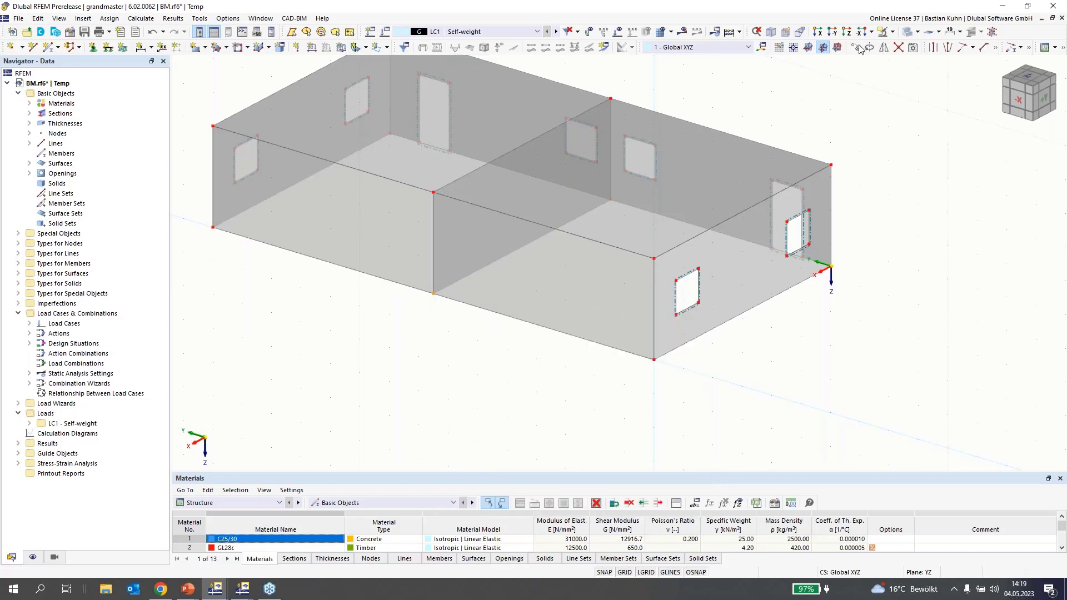
{"action": "left_click", "coordinate": [860, 49]}
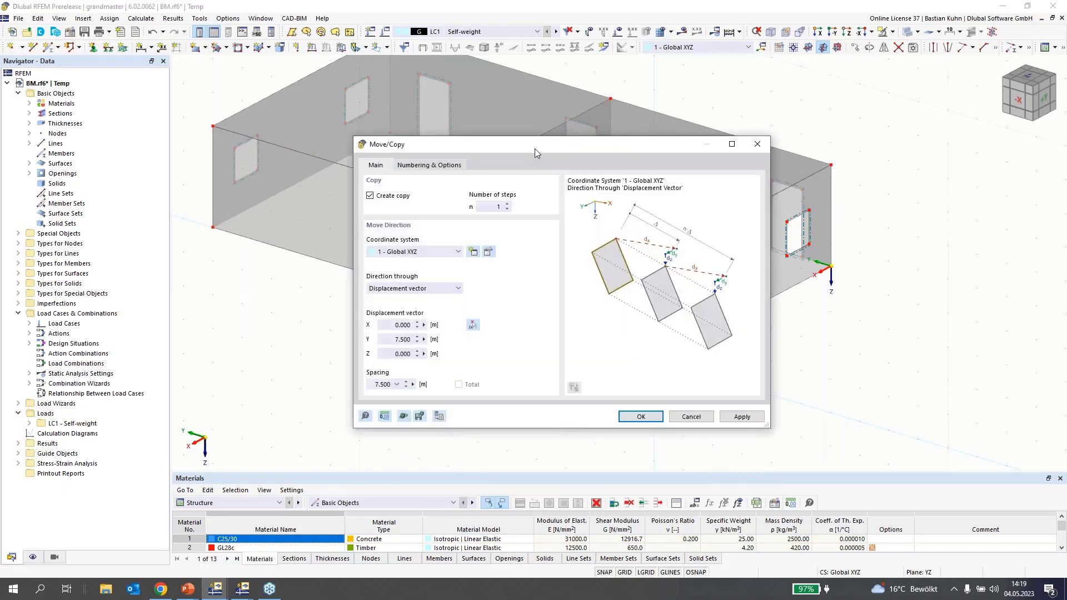
{"action": "left_click_drag", "start_coordinate": [534, 148], "coordinate": [592, 166]}
{"action": "double_click", "coordinate": [460, 356]}
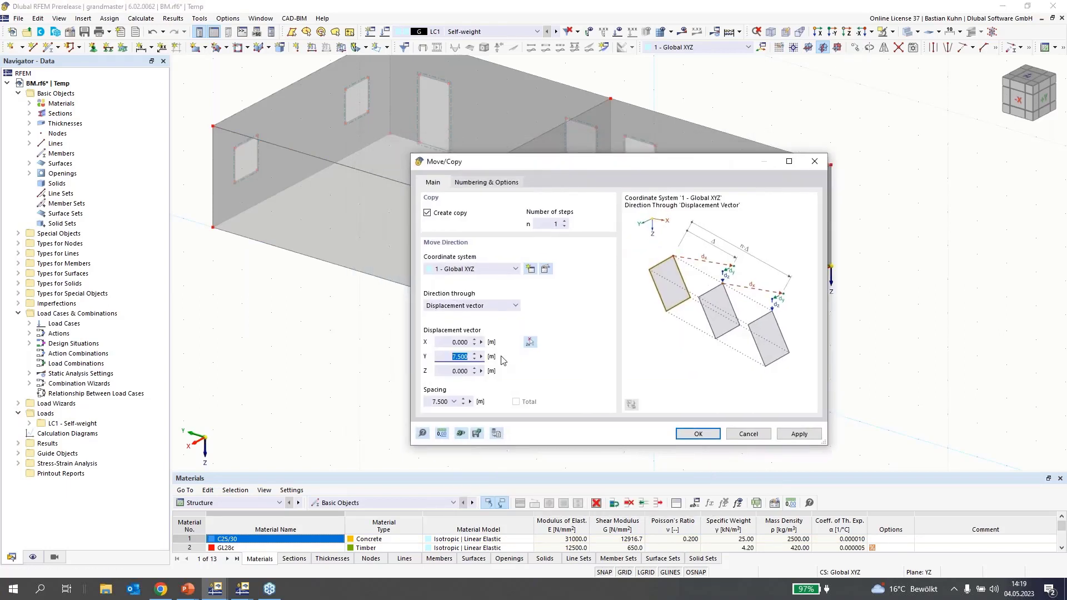
{"action": "type", "text": "-4"}
{"action": "left_click", "coordinate": [687, 435]}
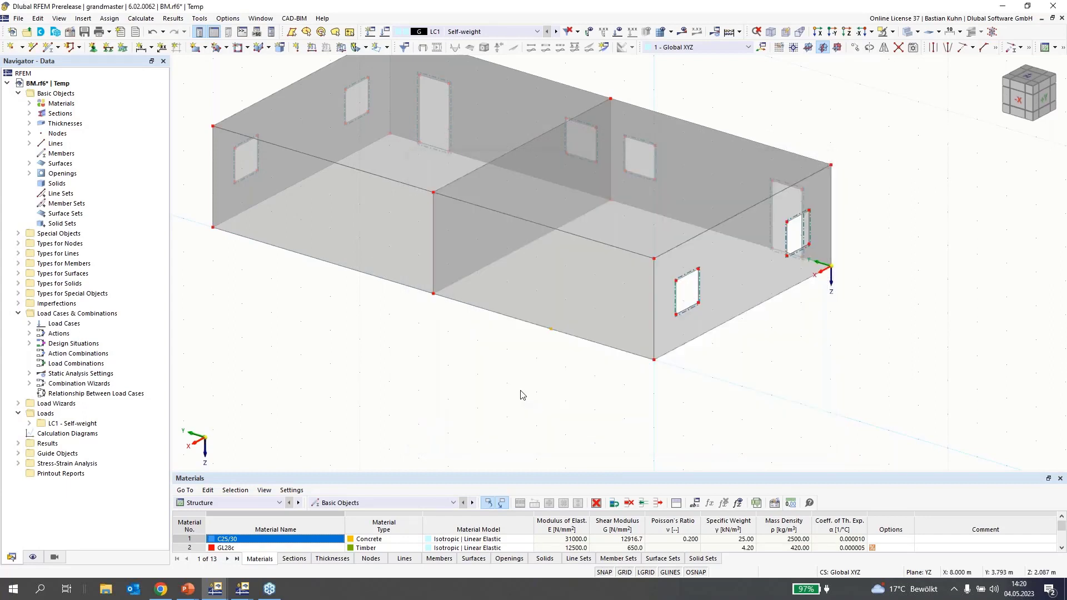
- Copy the new node on the long wall's base line by a displacement of 3 m in Y
{"action": "right_click", "coordinate": [550, 329]}
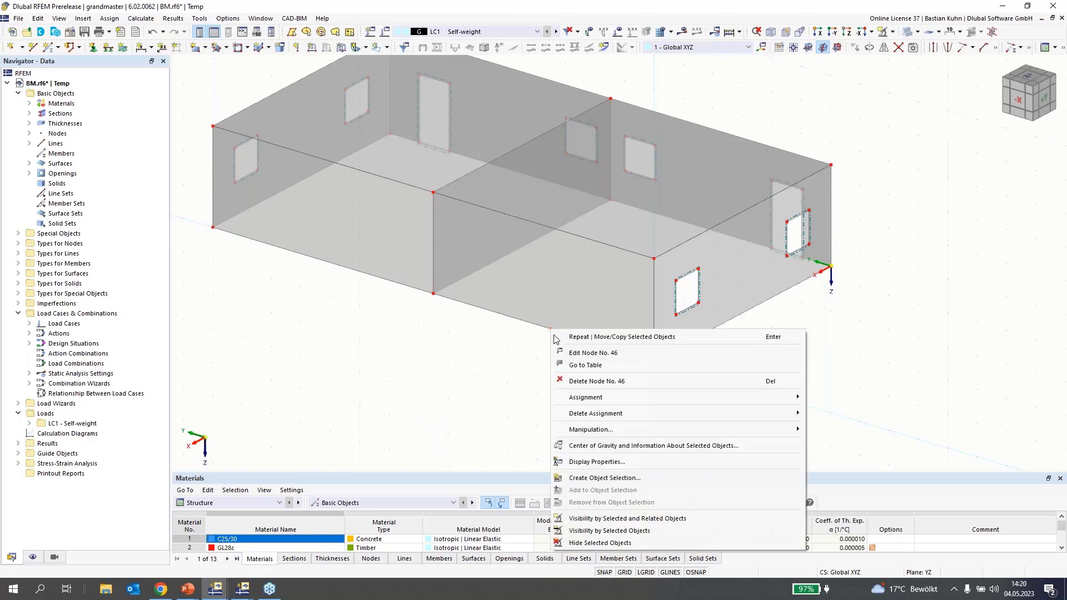
{"action": "left_click", "coordinate": [860, 50]}
{"action": "double_click", "coordinate": [400, 339]}
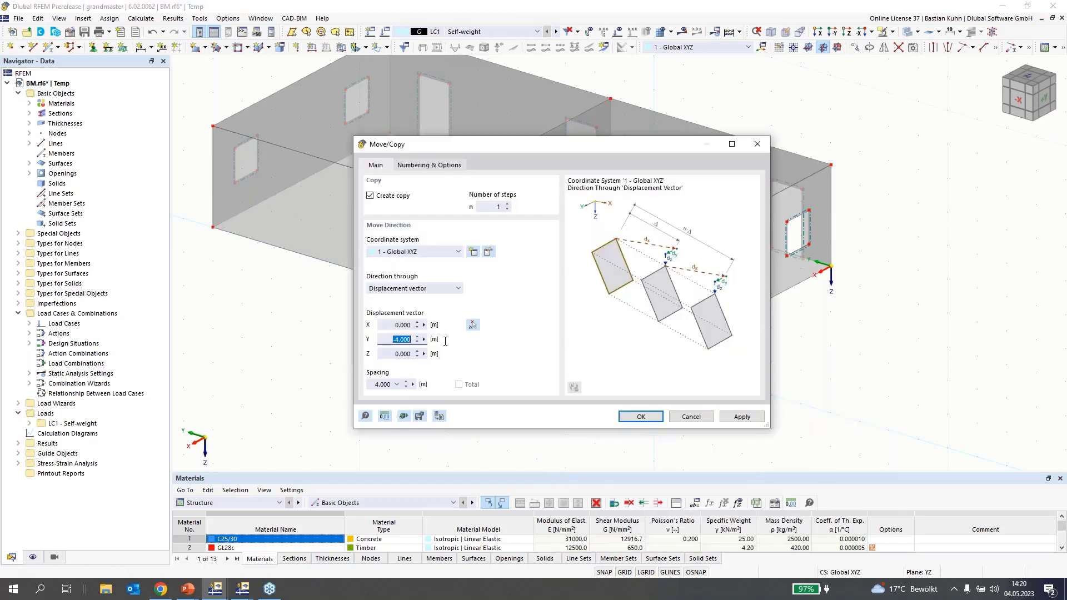
{"action": "type", "text": "3"}
{"action": "key", "text": "Return"}
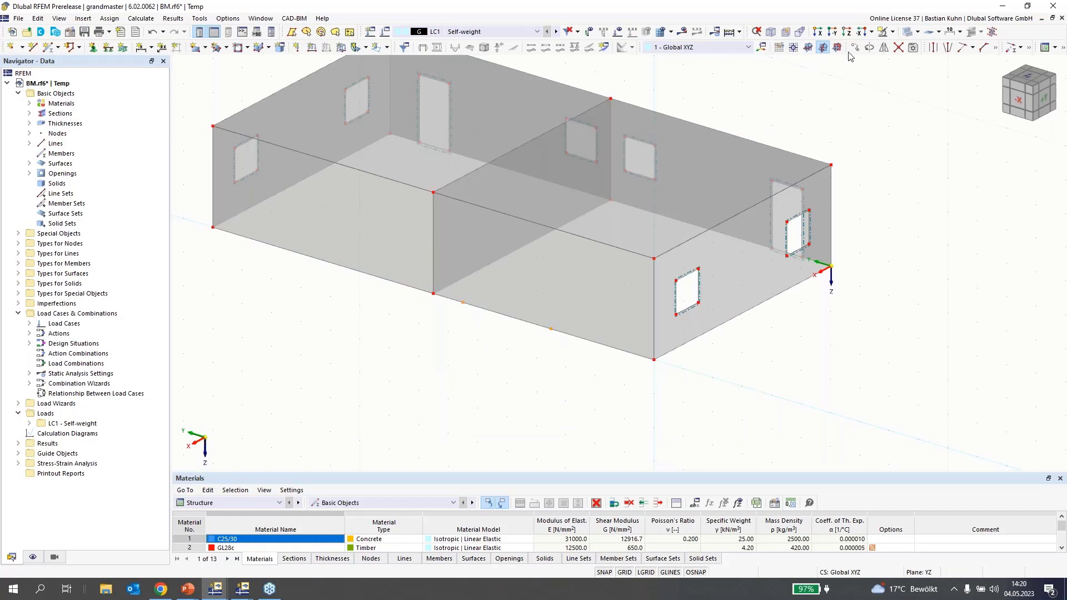
- Copy the two new base-line nodes by a displacement of -2 m in Z
{"action": "left_click", "coordinate": [884, 48]}
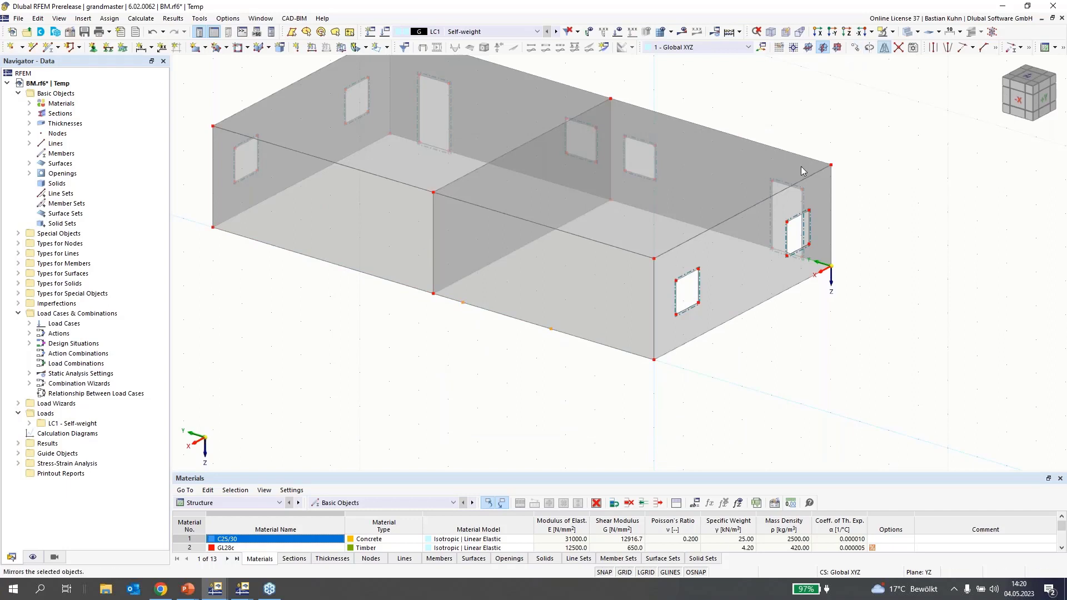
{"action": "left_click", "coordinate": [417, 357]}
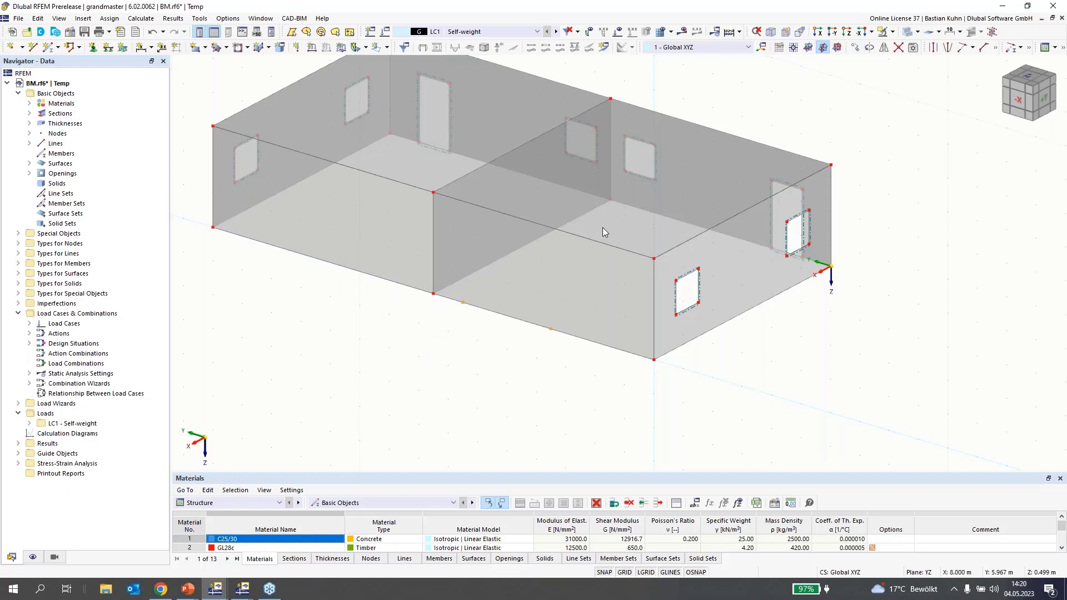
{"action": "left_click", "coordinate": [854, 52]}
{"action": "left_click", "coordinate": [439, 354]}
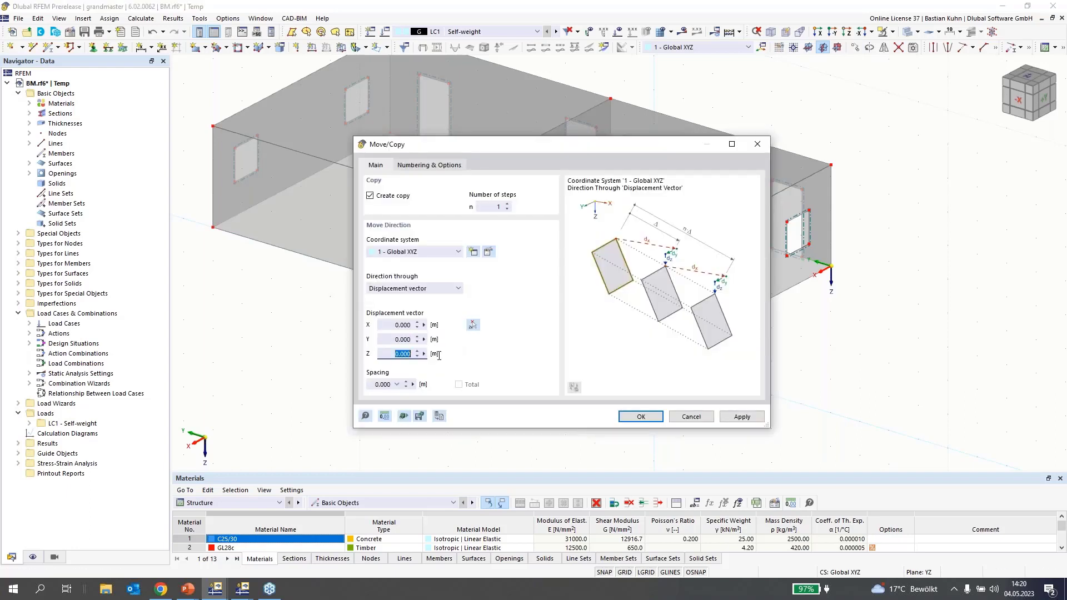
{"action": "type", "text": "-2"}
{"action": "left_click", "coordinate": [627, 420]}
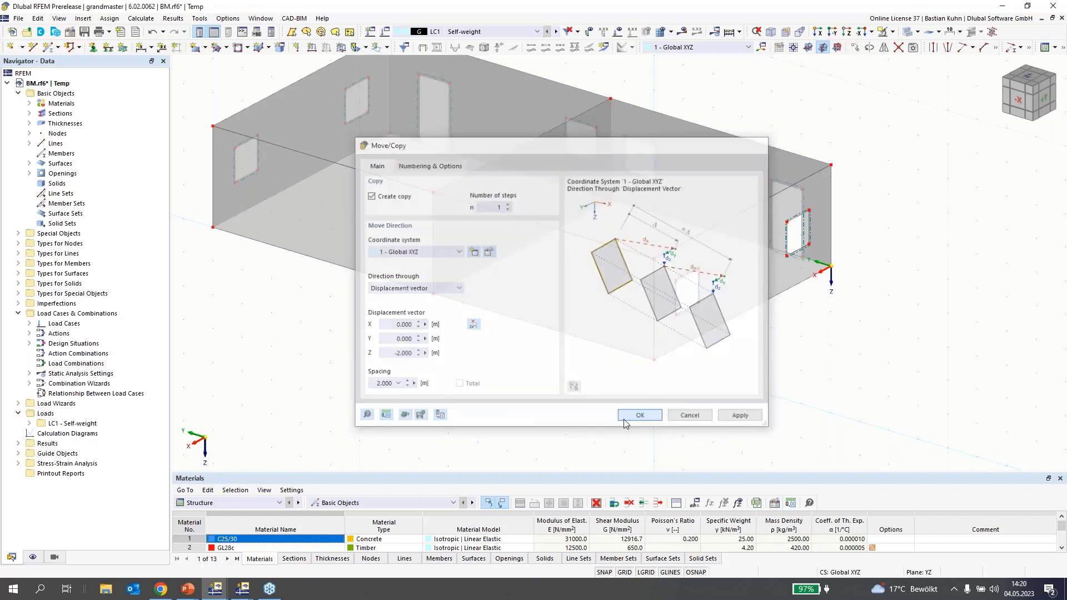
- Create a rectangular opening in the wall at X 8 m spanning the four nodes near the middle wall
{"action": "left_click", "coordinate": [238, 47]}
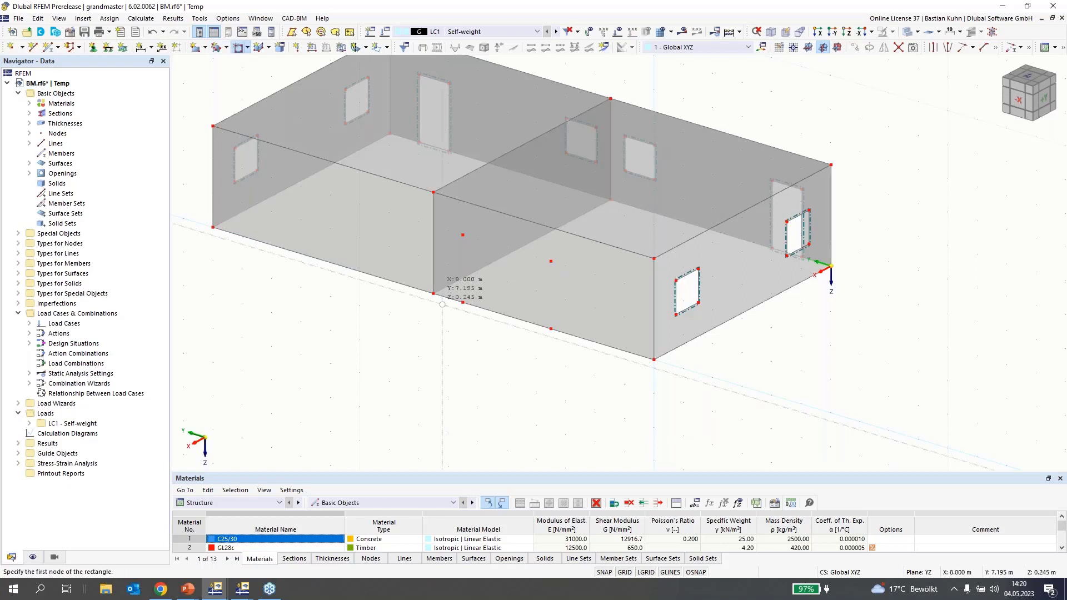
{"action": "left_click", "coordinate": [551, 261]}
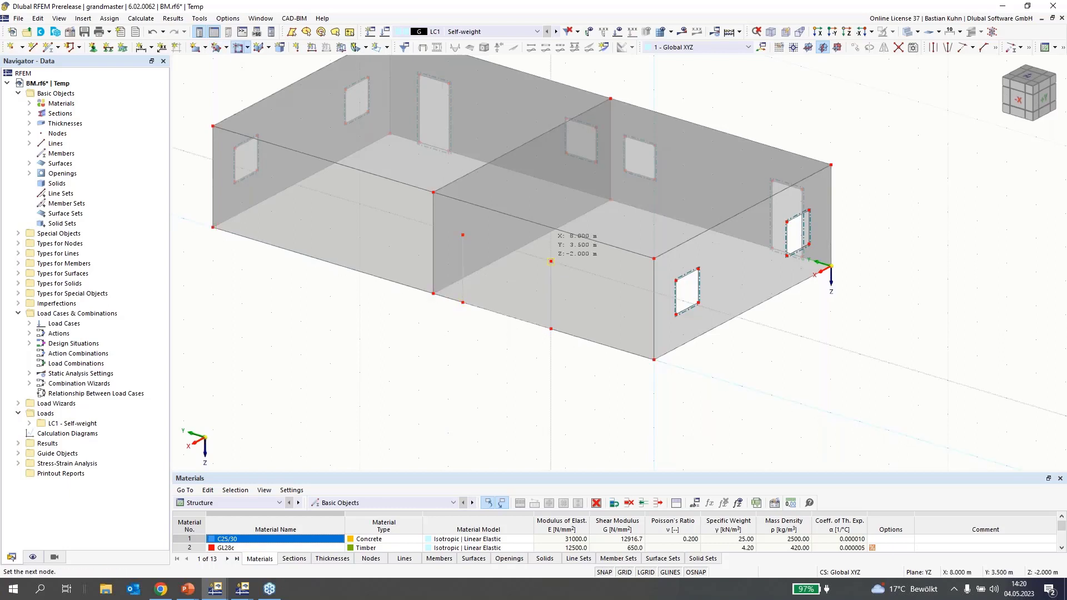
{"action": "left_click", "coordinate": [462, 302]}
{"action": "key", "text": "Escape"}
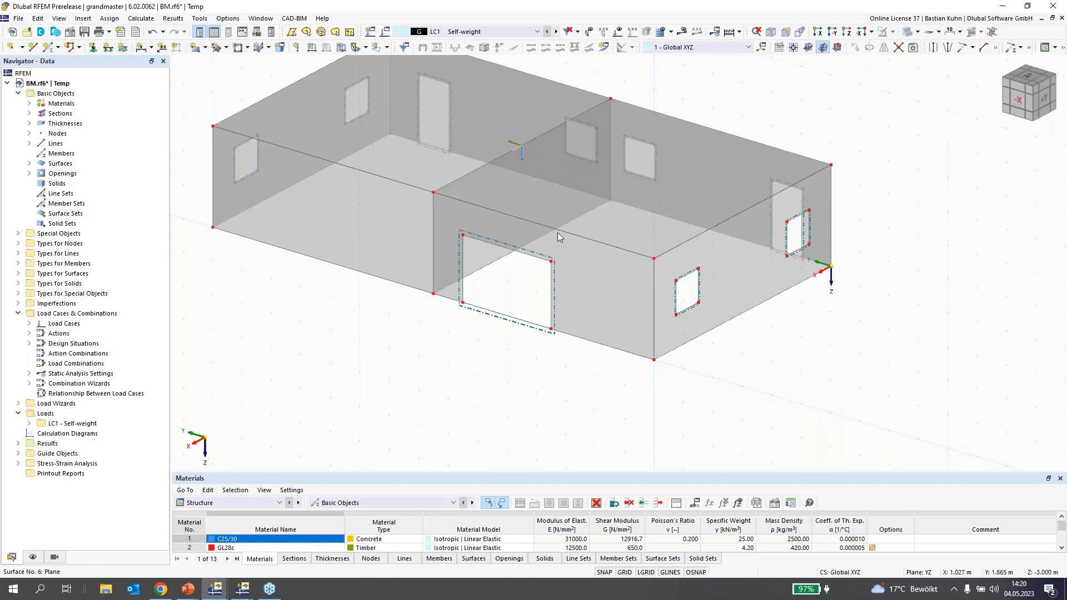
- Mirror a copy of the new opening about the XZ plane through the middle wall's base node at X 8 m, Y 7.5 m
{"action": "left_click", "coordinate": [483, 316]}
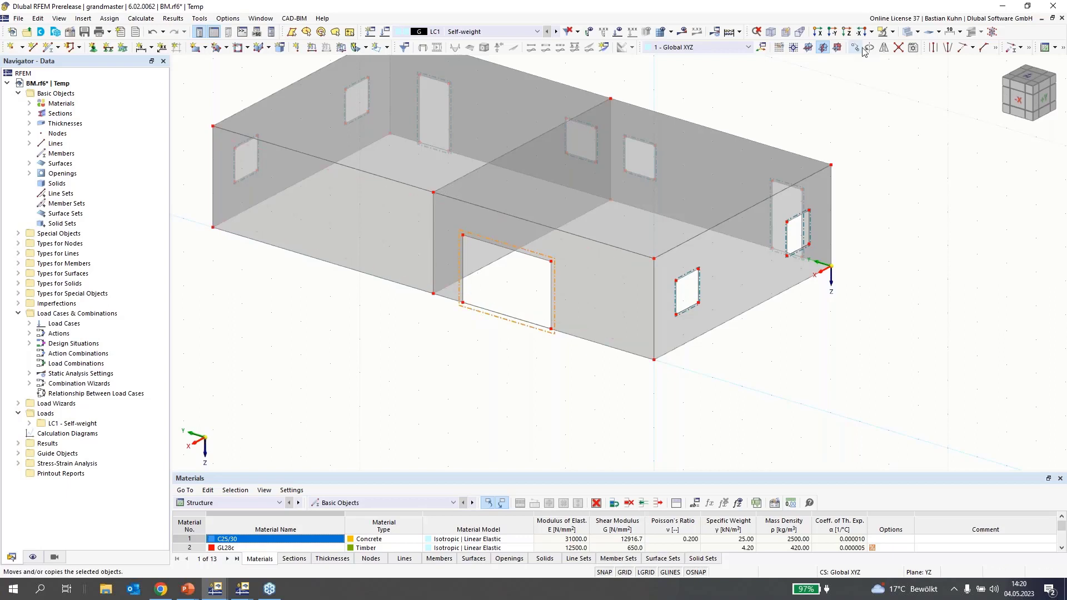
{"action": "left_click", "coordinate": [884, 47]}
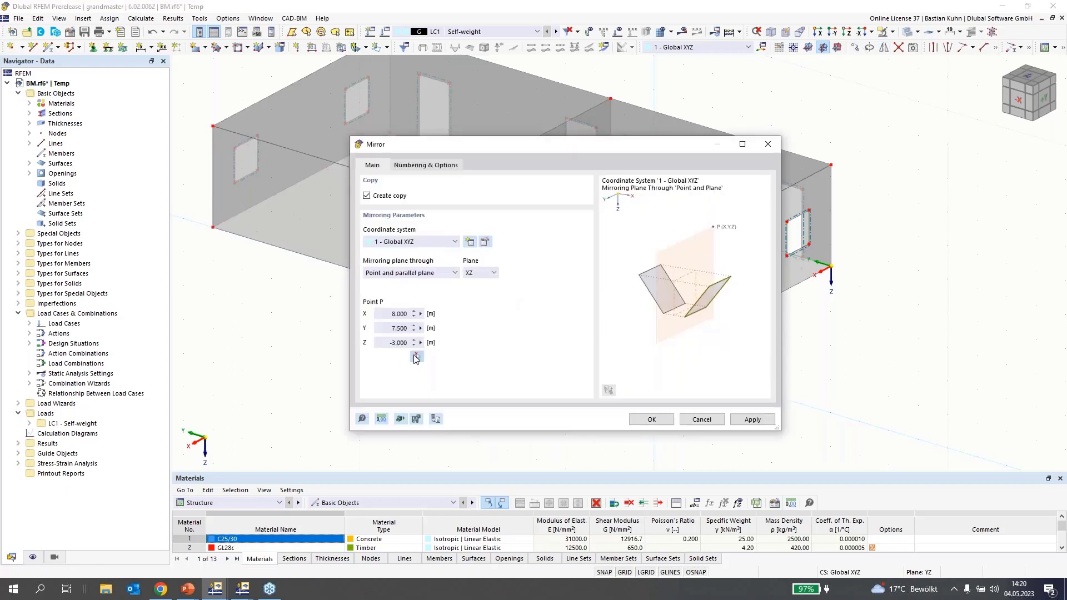
{"action": "left_click", "coordinate": [416, 356]}
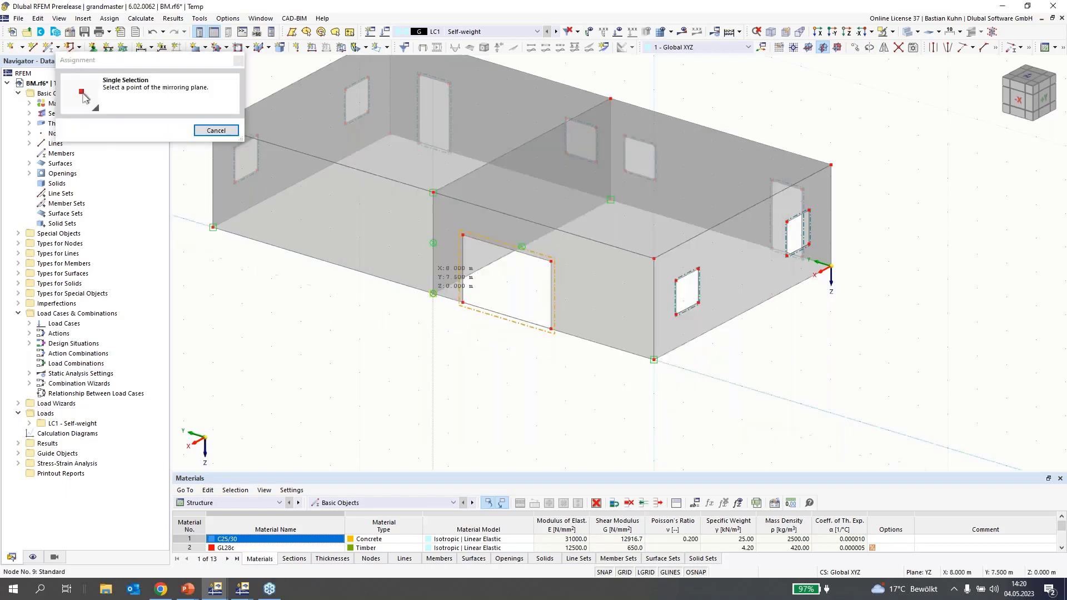
{"action": "left_click", "coordinate": [416, 317]}
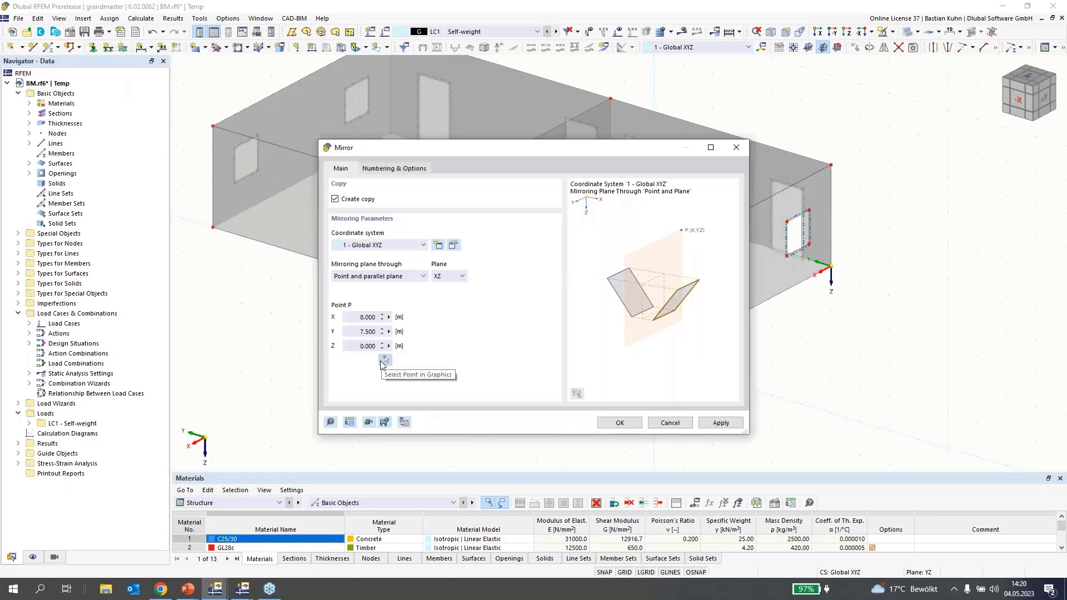
{"action": "left_click", "coordinate": [619, 423]}
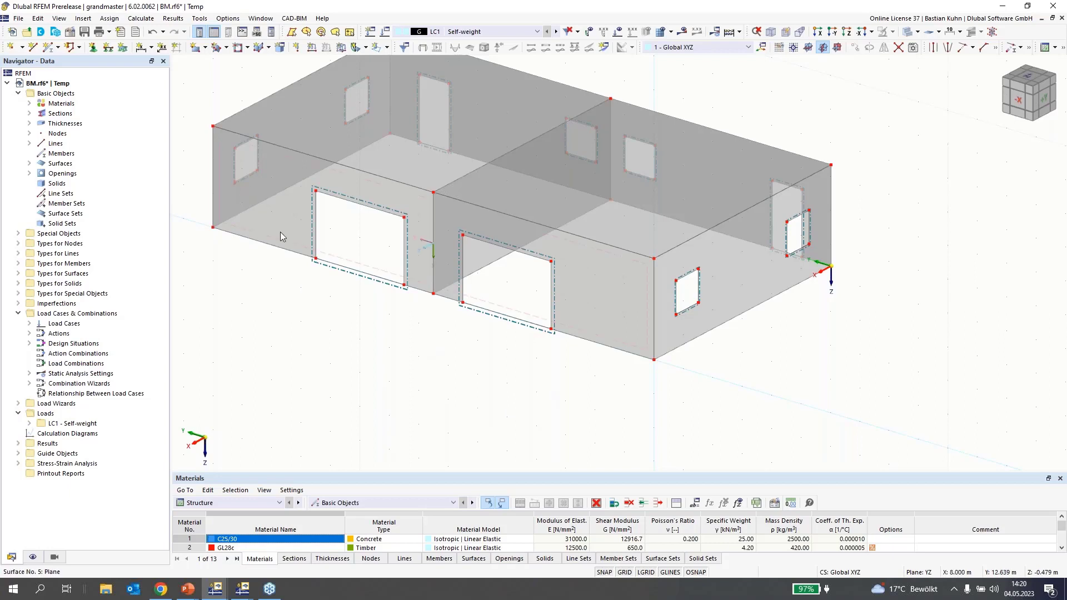
- Copy the storey's walls, openings and slab by a displacement of -3 m in Z to form a second storey
{"action": "left_click", "coordinate": [832, 32]}
{"action": "left_click_drag", "start_coordinate": [938, 287], "coordinate": [437, 139]}
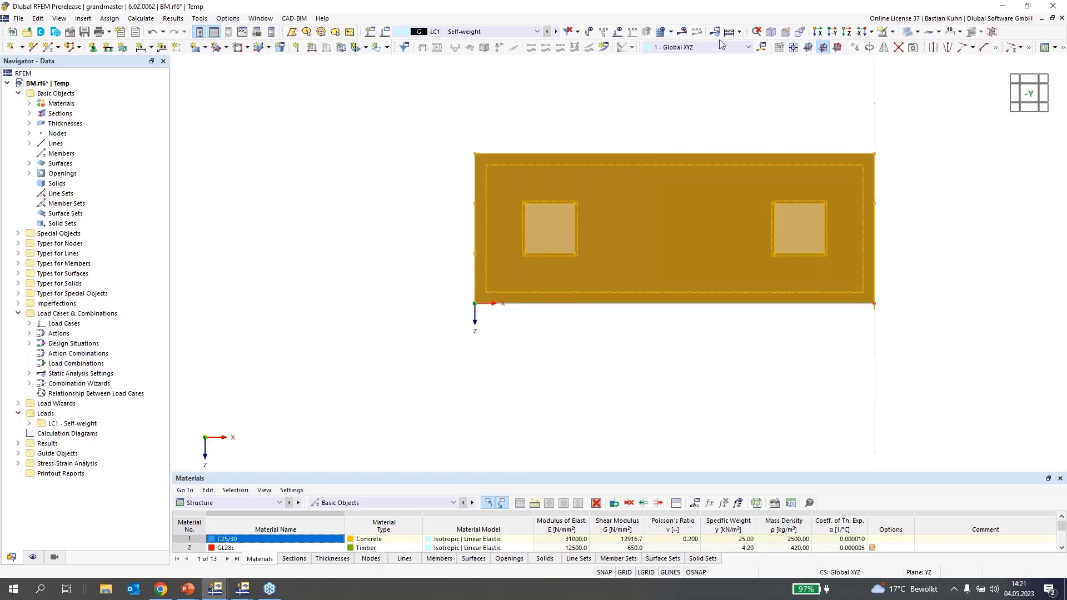
{"action": "left_click", "coordinate": [854, 48]}
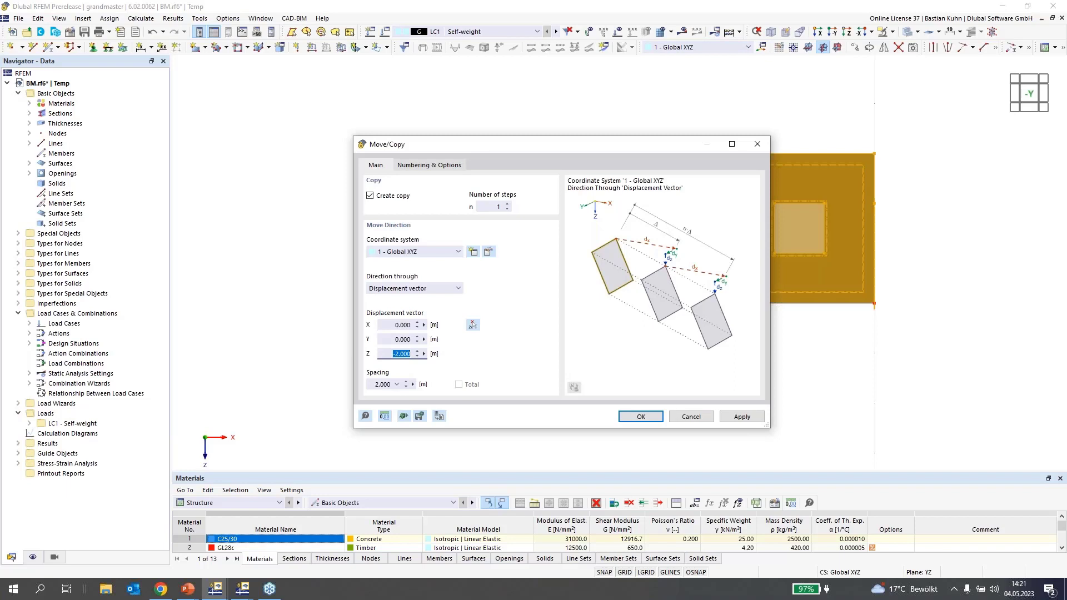
{"action": "type", "text": "-3"}
{"action": "key", "text": "Return"}
{"action": "scroll", "coordinate": [472, 302], "scroll_direction": "down", "scroll_amount": 3}
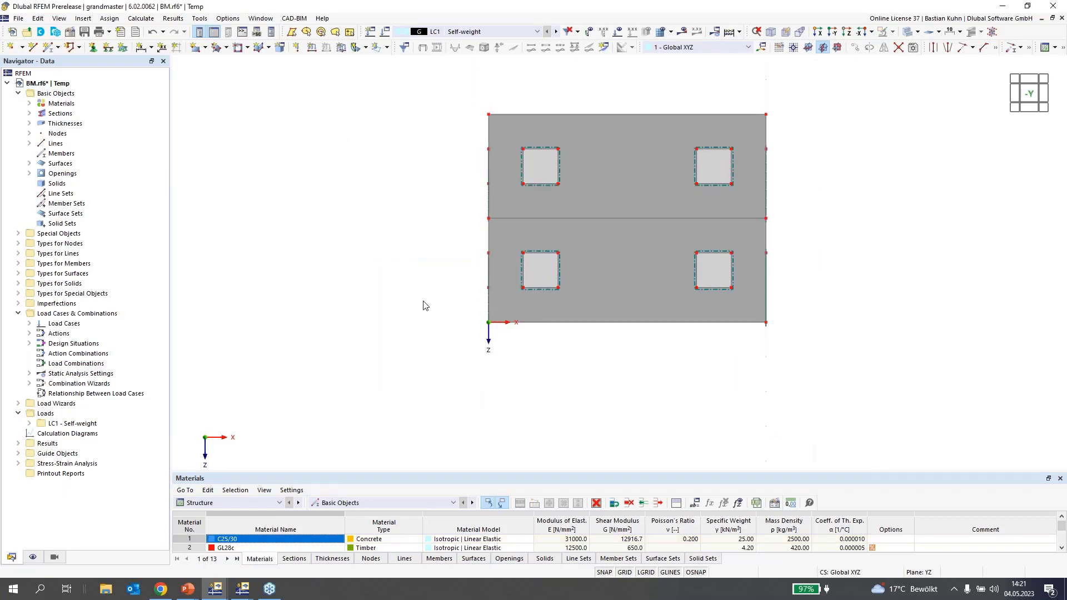
- Copy the bottom edge lines of the two large upper-storey openings by a displacement of -1 m in Z
{"action": "middle_click_drag", "start_coordinate": [344, 270], "coordinate": [331, 167], "text": "ctrl"}
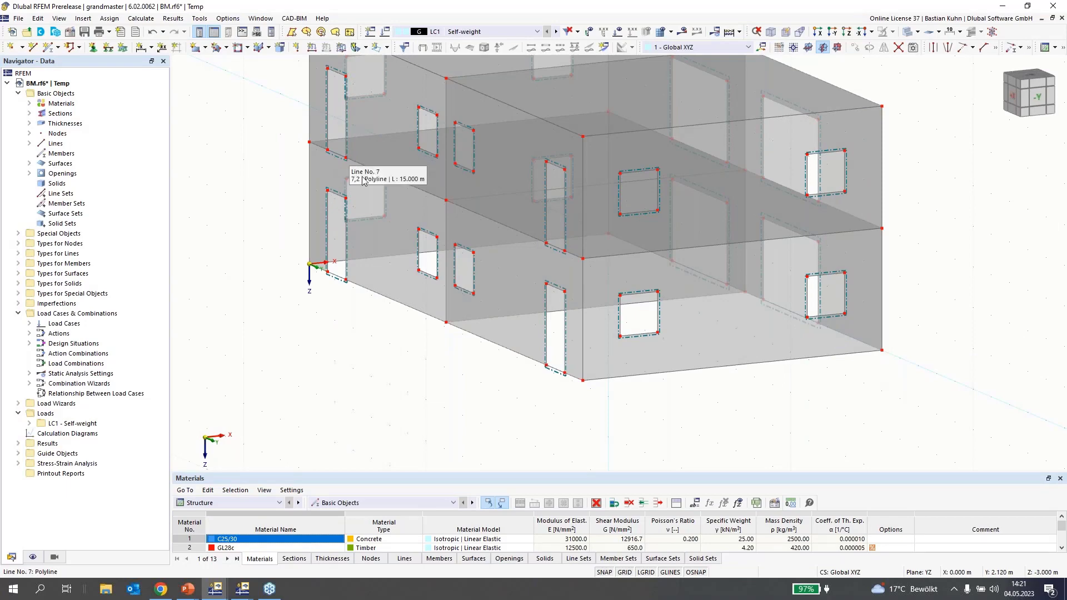
{"action": "middle_click_drag", "start_coordinate": [892, 251], "coordinate": [358, 254]}
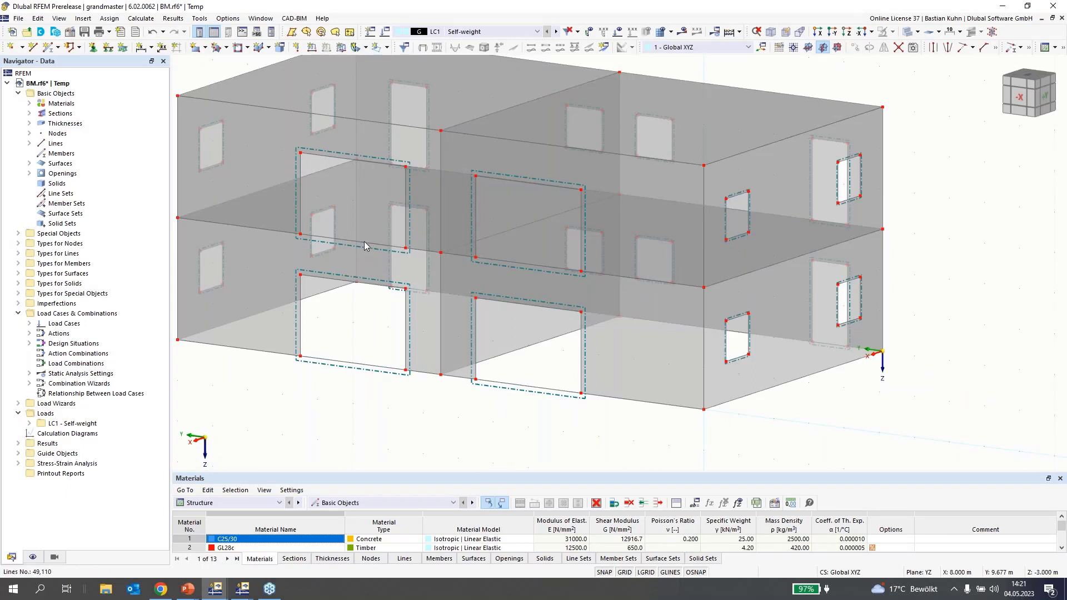
{"action": "left_click", "coordinate": [364, 241]}
{"action": "left_click", "coordinate": [631, 365]}
{"action": "left_click_drag", "start_coordinate": [667, 433], "coordinate": [172, 137]}
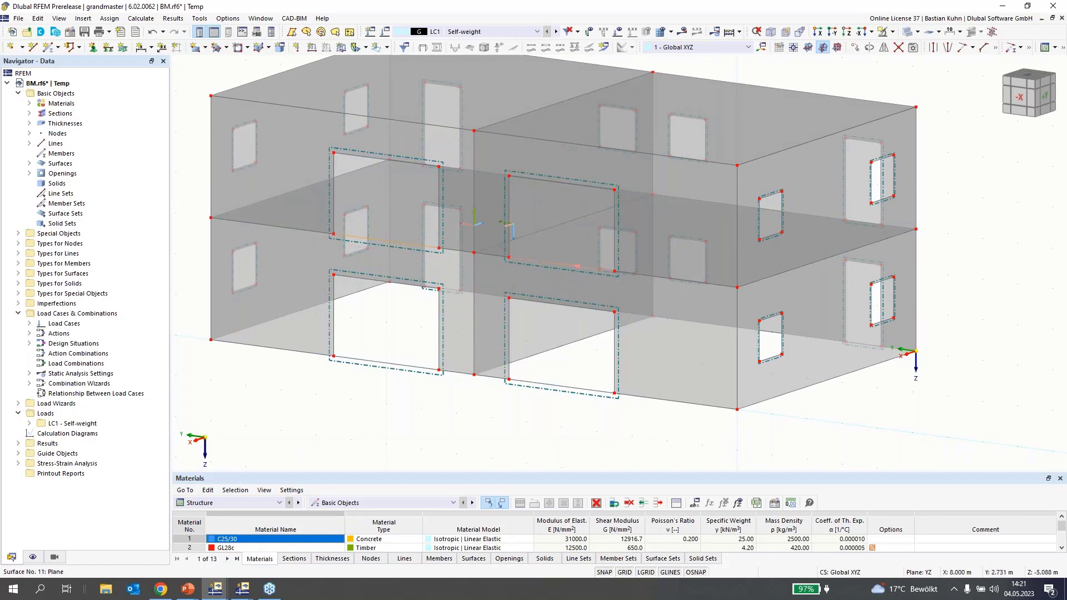
{"action": "left_click", "coordinate": [855, 48]}
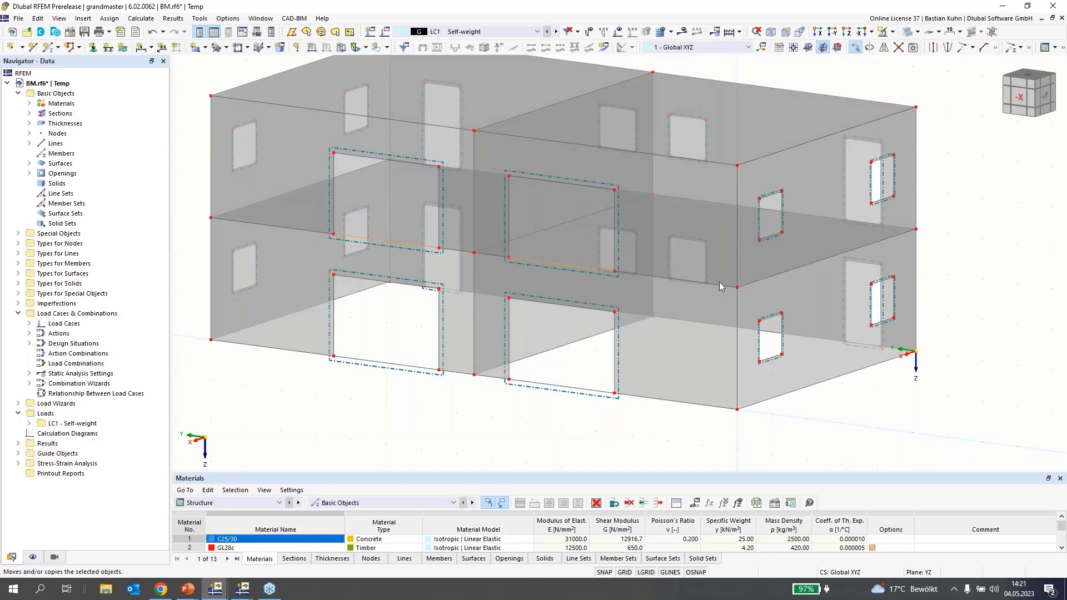
{"action": "type", "text": "-1"}
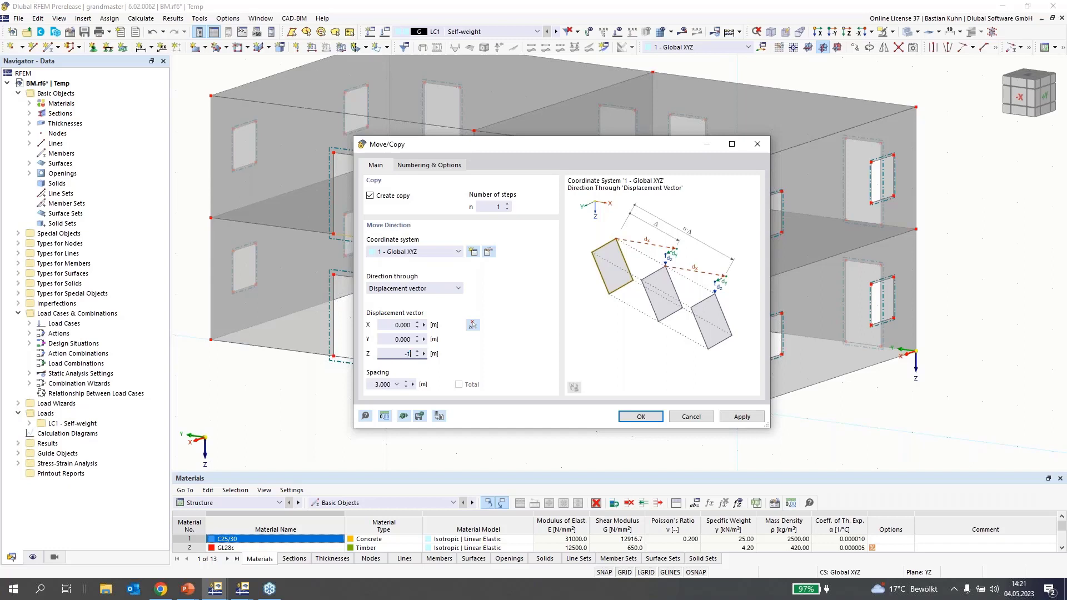
{"action": "left_click", "coordinate": [629, 413]}
{"action": "left_click", "coordinate": [631, 417]}
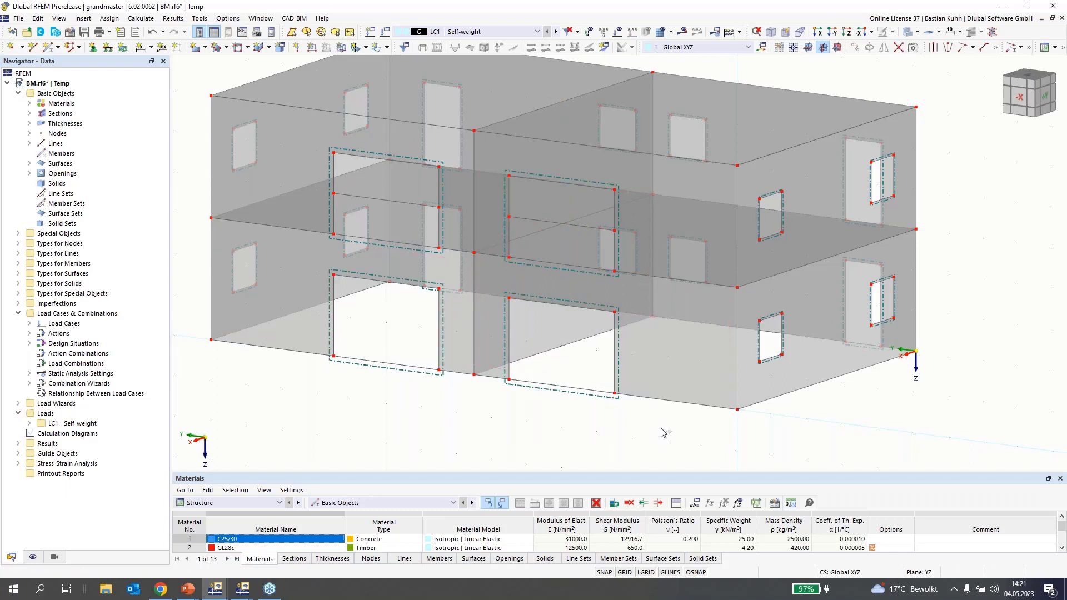
- Redefine the large upper-storey opening at Y 10 m with boundary lines 131, 111, 112 and 136
{"action": "left_click_drag", "start_coordinate": [660, 428], "coordinate": [212, 118]}
{"action": "double_click", "coordinate": [329, 206]}
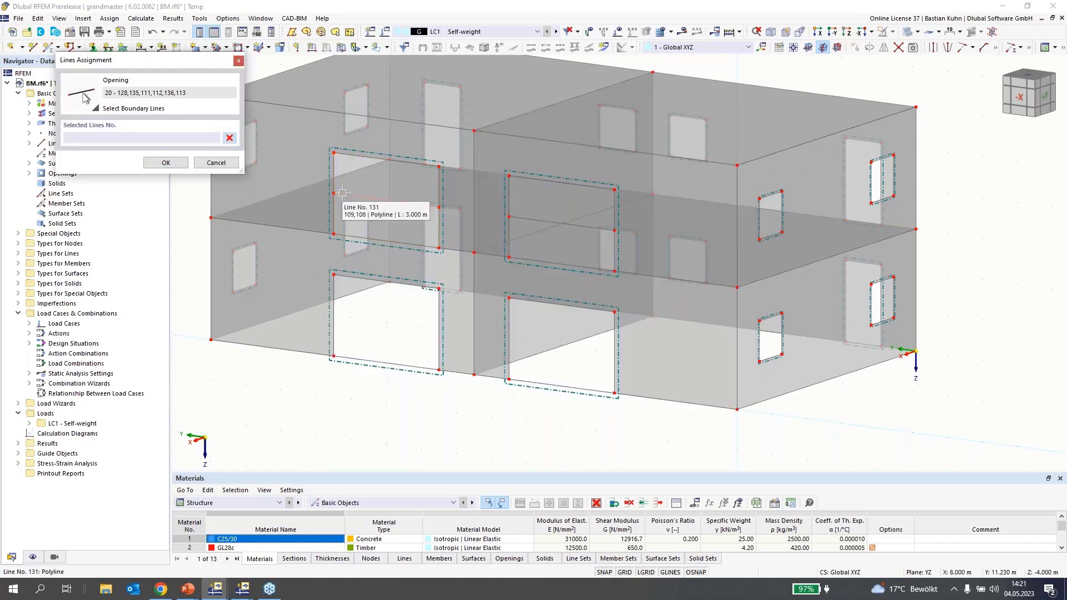
{"action": "left_click", "coordinate": [343, 192]}
{"action": "left_click", "coordinate": [333, 173]}
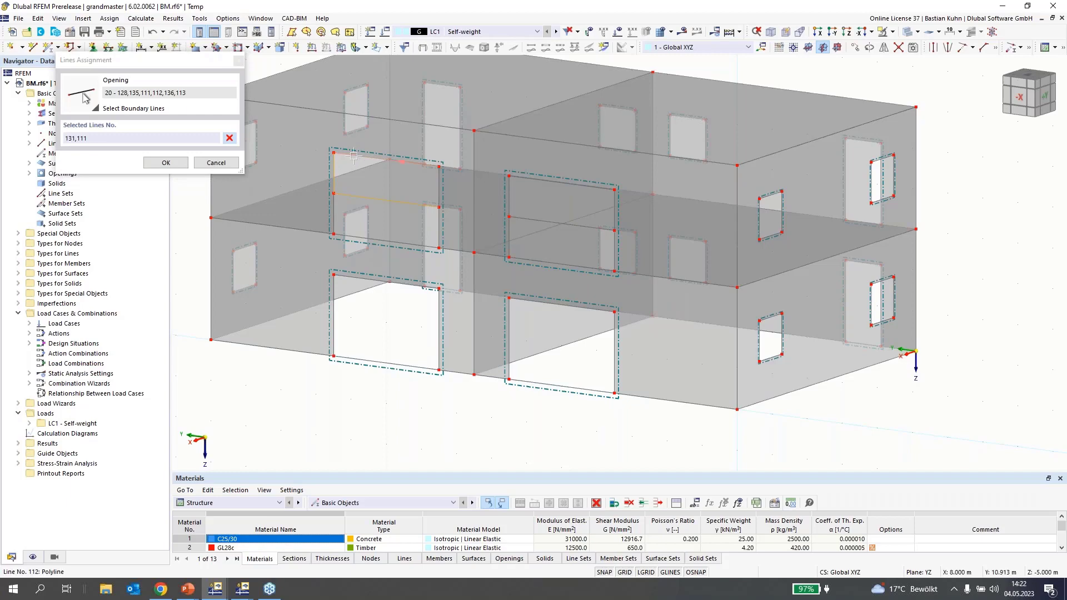
{"action": "left_click", "coordinate": [353, 155]}
{"action": "left_click", "coordinate": [439, 186]}
{"action": "left_click", "coordinate": [166, 162]}
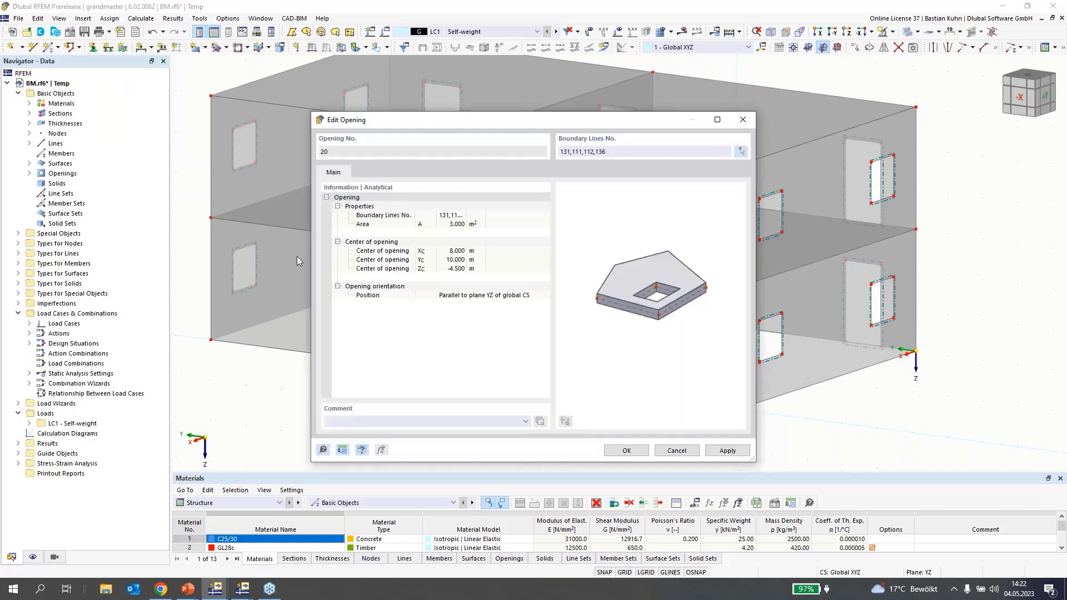
{"action": "left_click", "coordinate": [616, 450]}
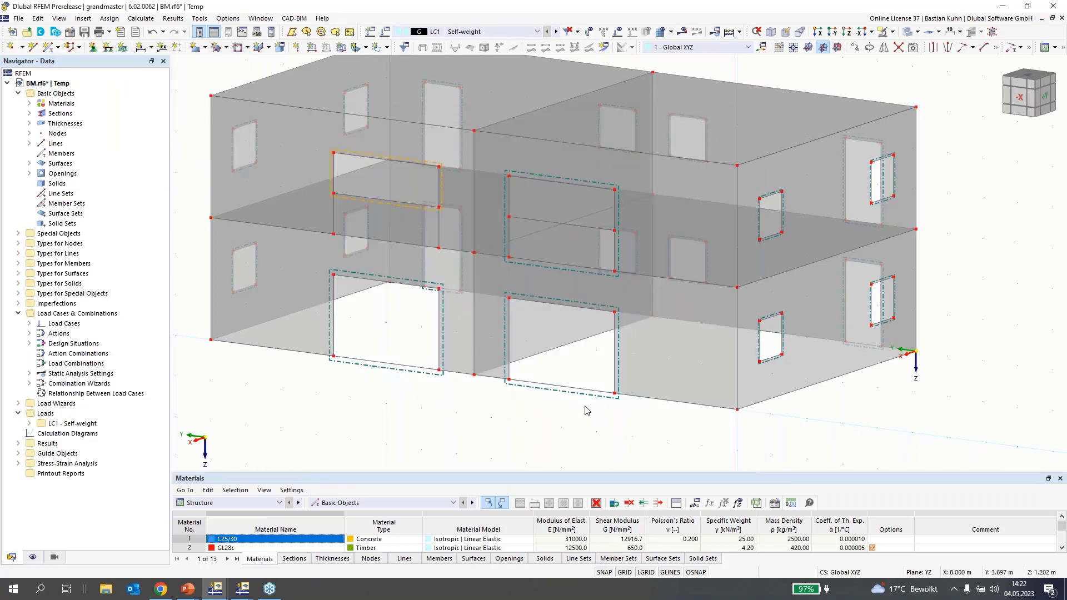
- Replace the boundary of the large upper-storey opening at Y 5 m with lines 109, 130 and 108
{"action": "double_click", "coordinate": [536, 269]}
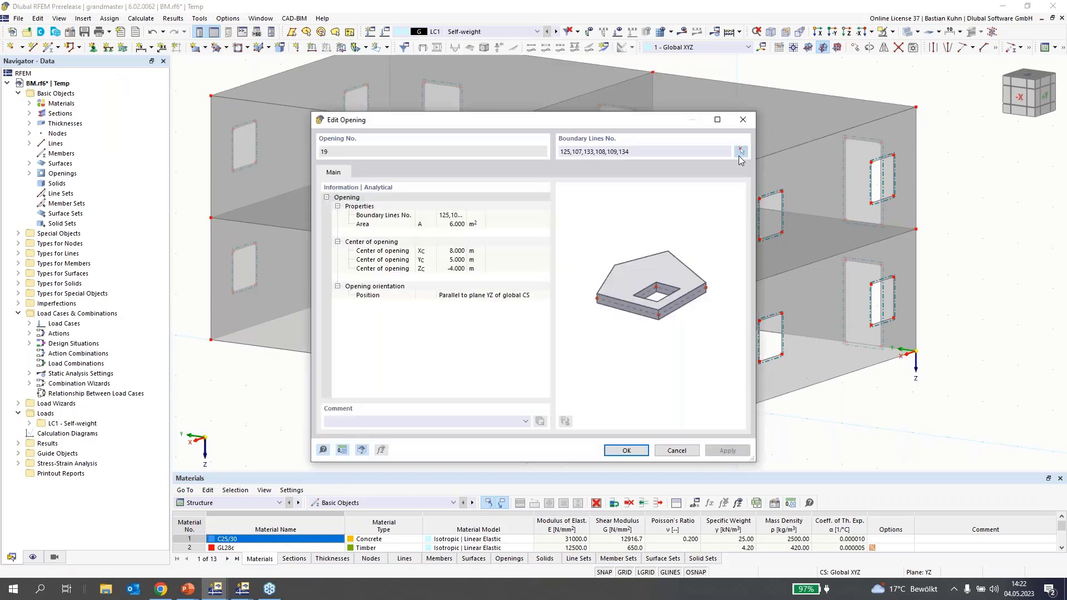
{"action": "left_click", "coordinate": [738, 154]}
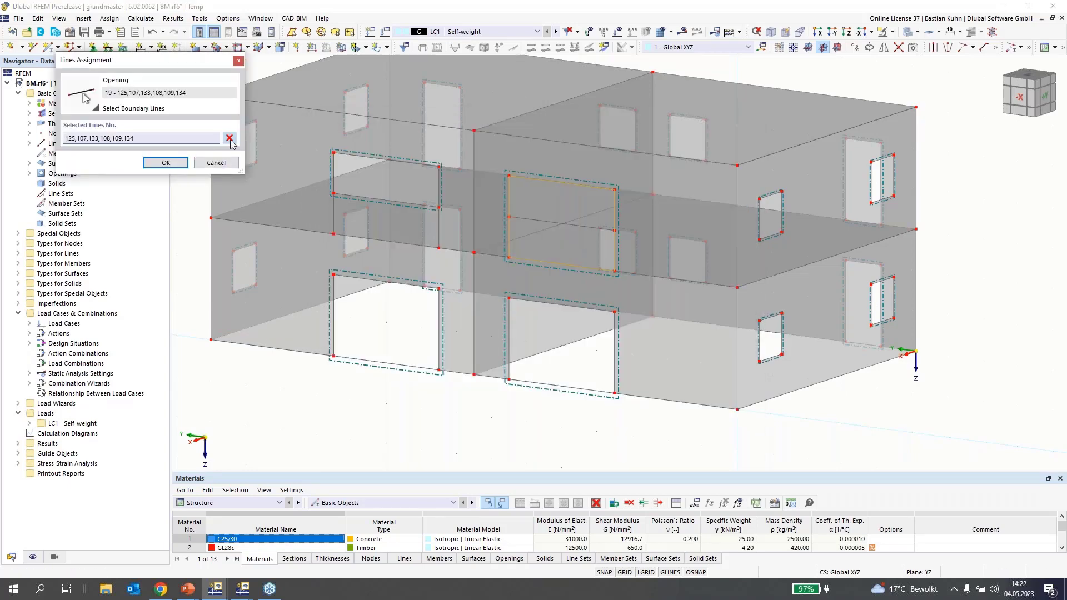
{"action": "left_click", "coordinate": [231, 141]}
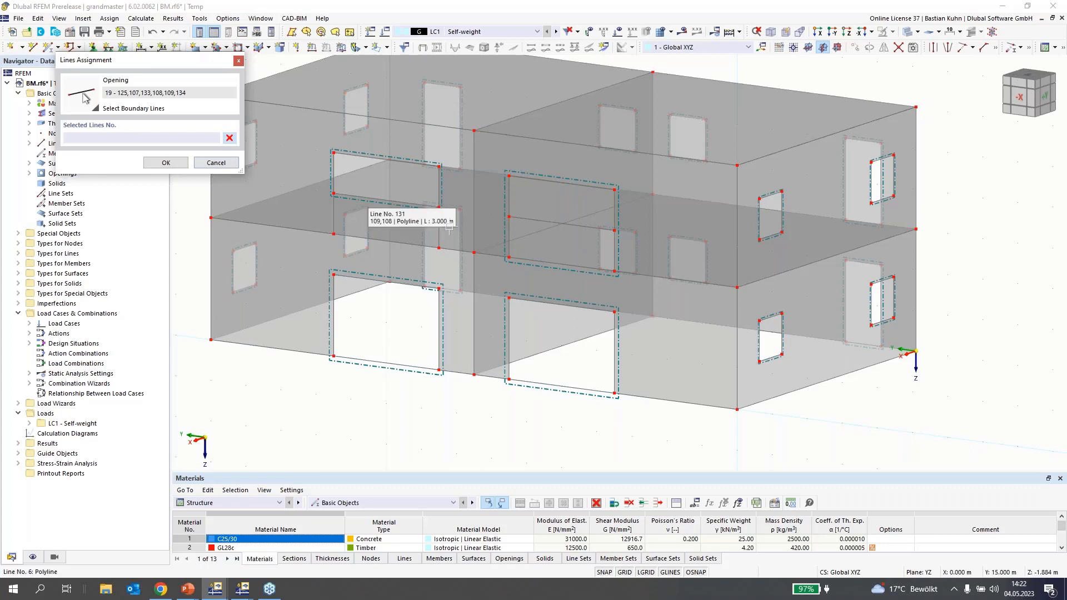
{"action": "left_click", "coordinate": [508, 202]}
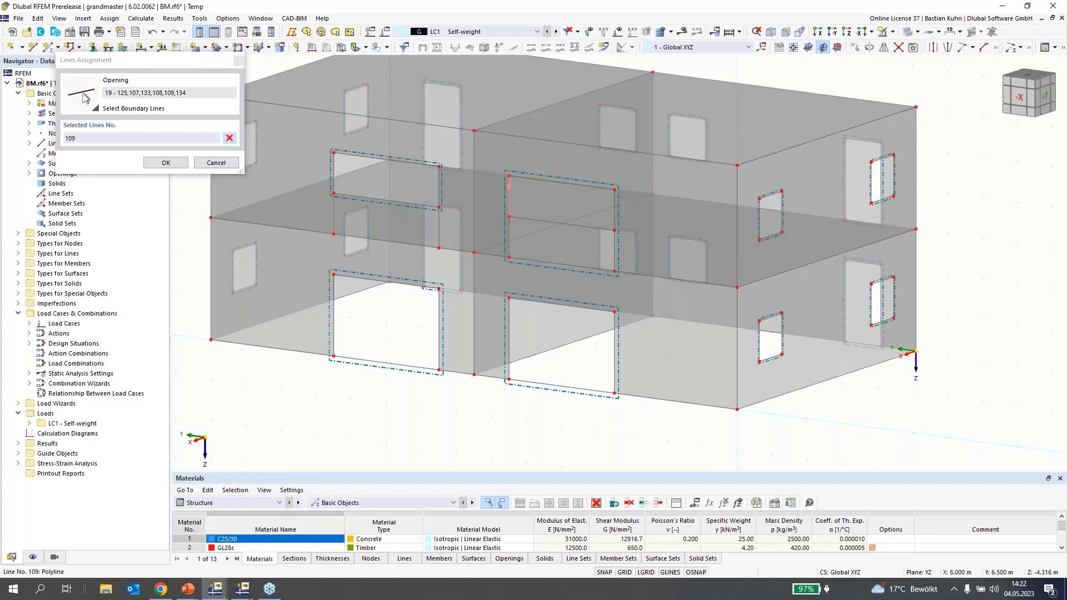
{"action": "left_click", "coordinate": [561, 222]}
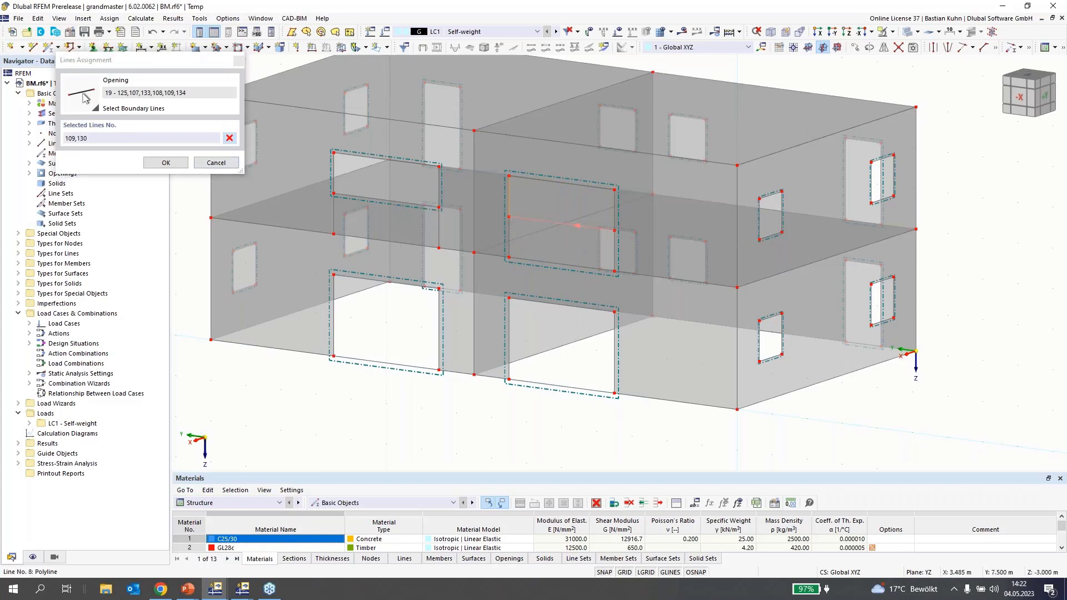
{"action": "left_click", "coordinate": [578, 185]}
{"action": "left_click", "coordinate": [613, 452]}
{"action": "left_click", "coordinate": [614, 454]}
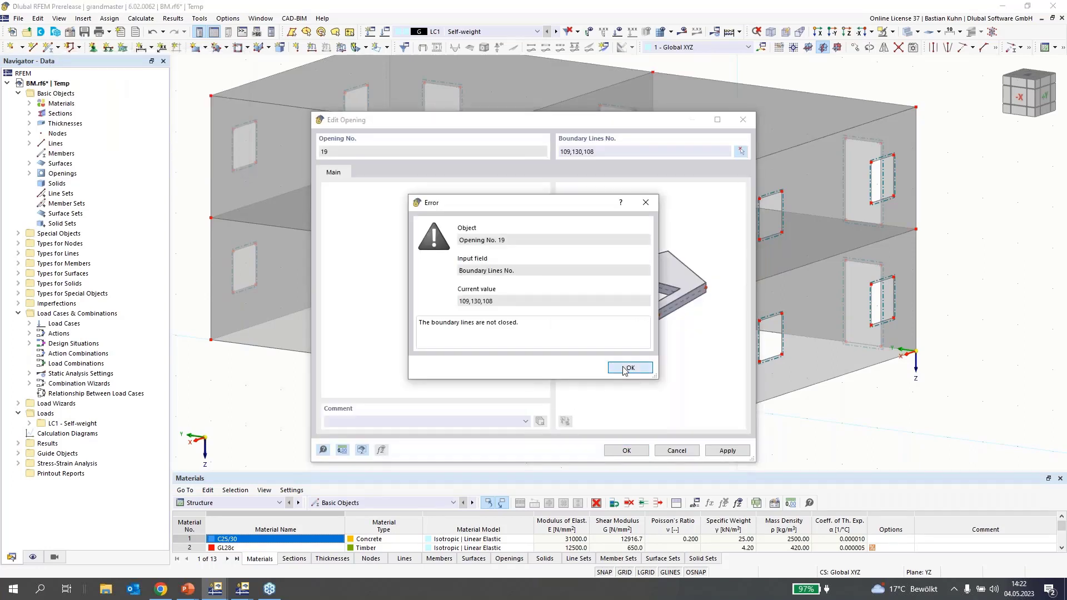
{"action": "left_click", "coordinate": [628, 368]}
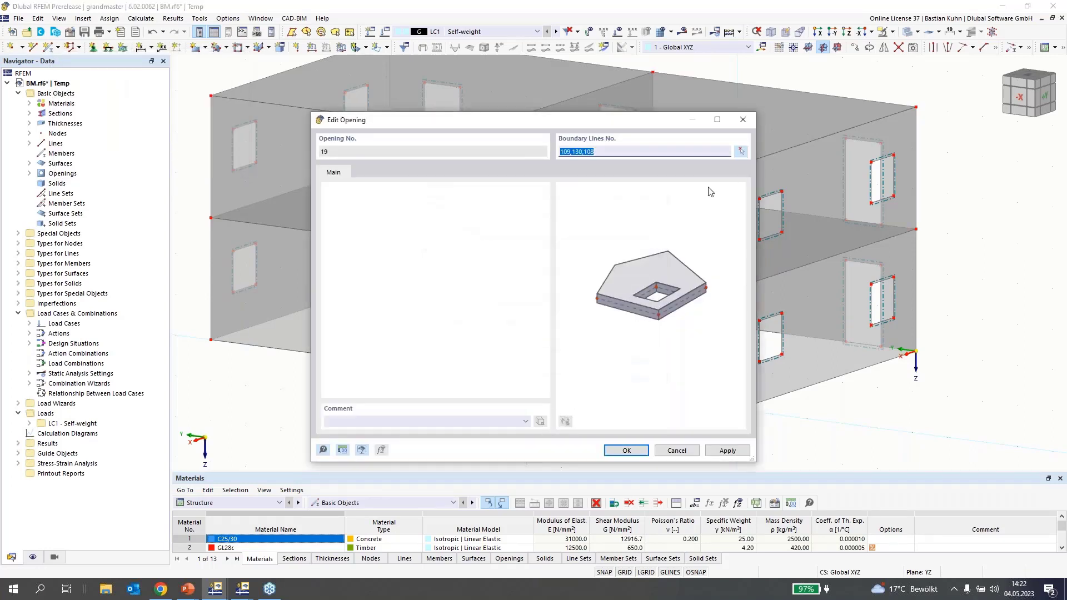
- Add line 133 to the boundary lines of the large upper-storey opening at Y 5 m
{"action": "left_click", "coordinate": [740, 151]}
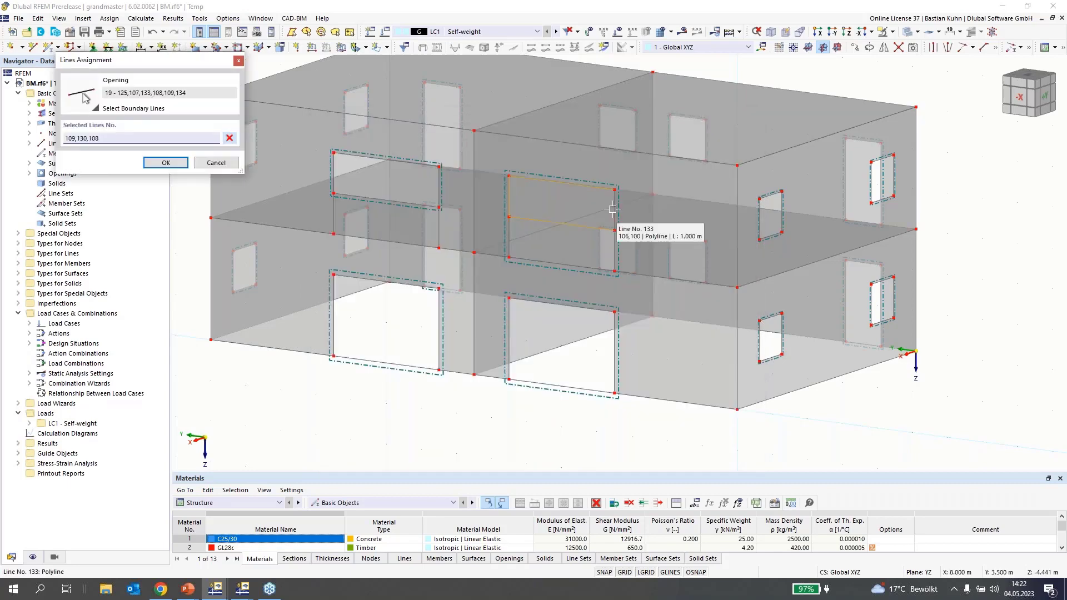
{"action": "left_click", "coordinate": [612, 209]}
{"action": "left_click", "coordinate": [166, 162]}
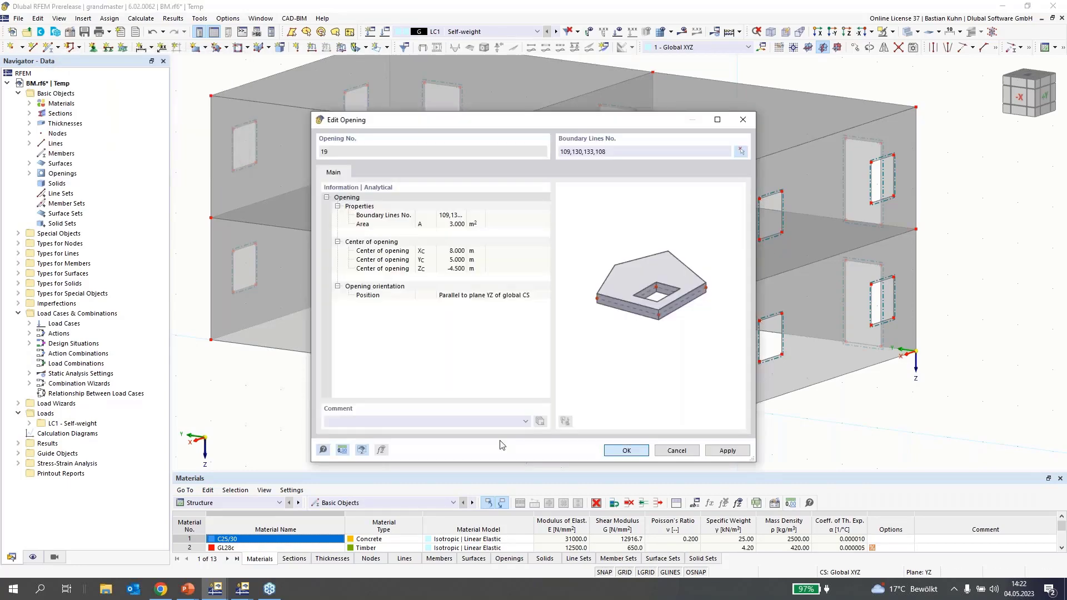
{"action": "key", "text": "Return"}
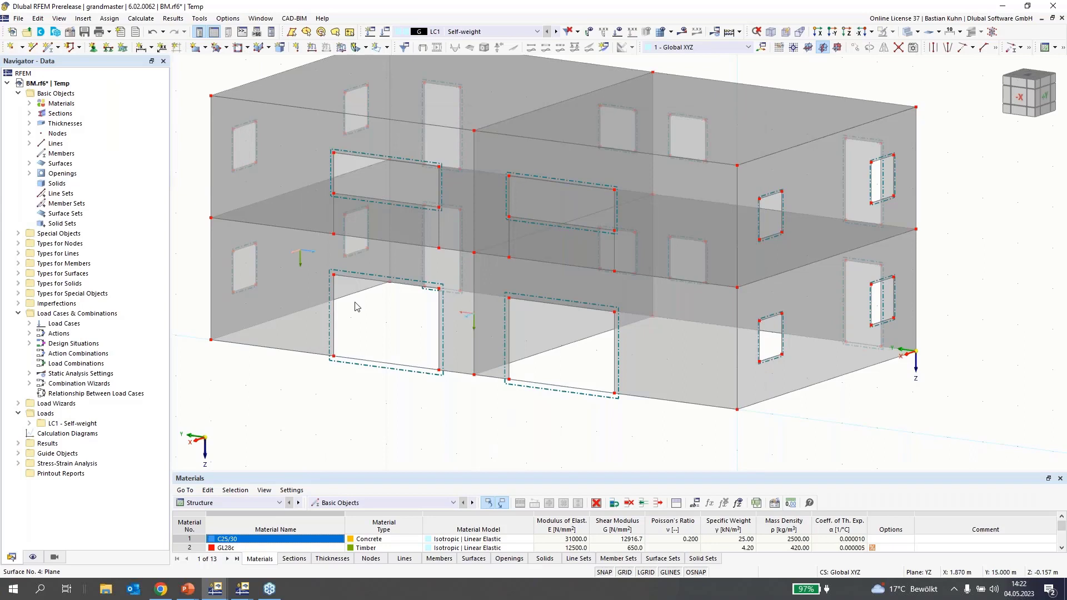
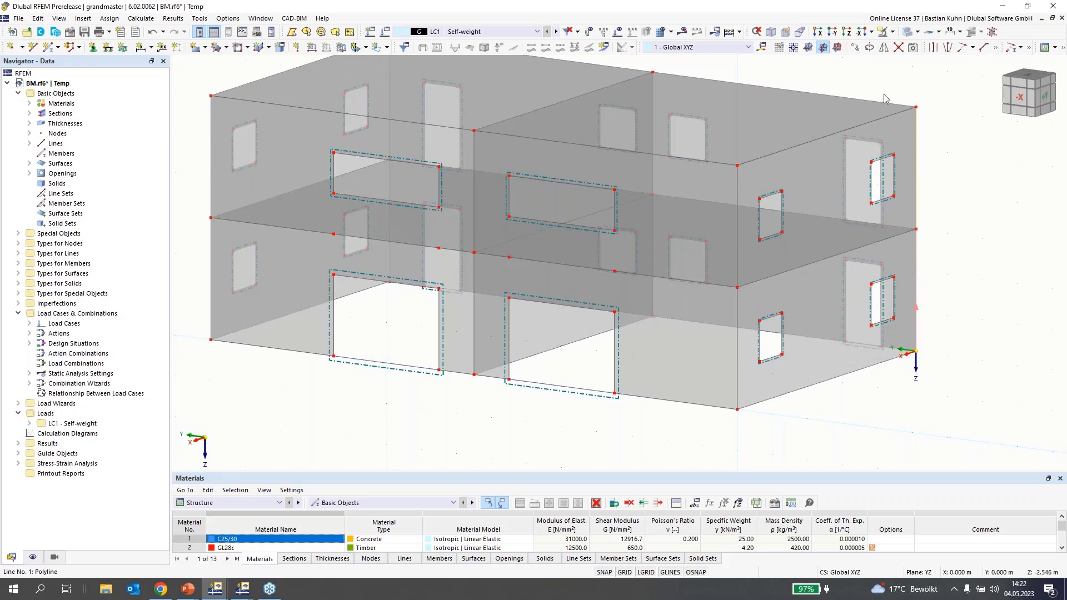
- Copy the vertical corner lines at the origin by a displacement of 1 m in Y with 2 steps
{"action": "left_click", "coordinate": [850, 47]}
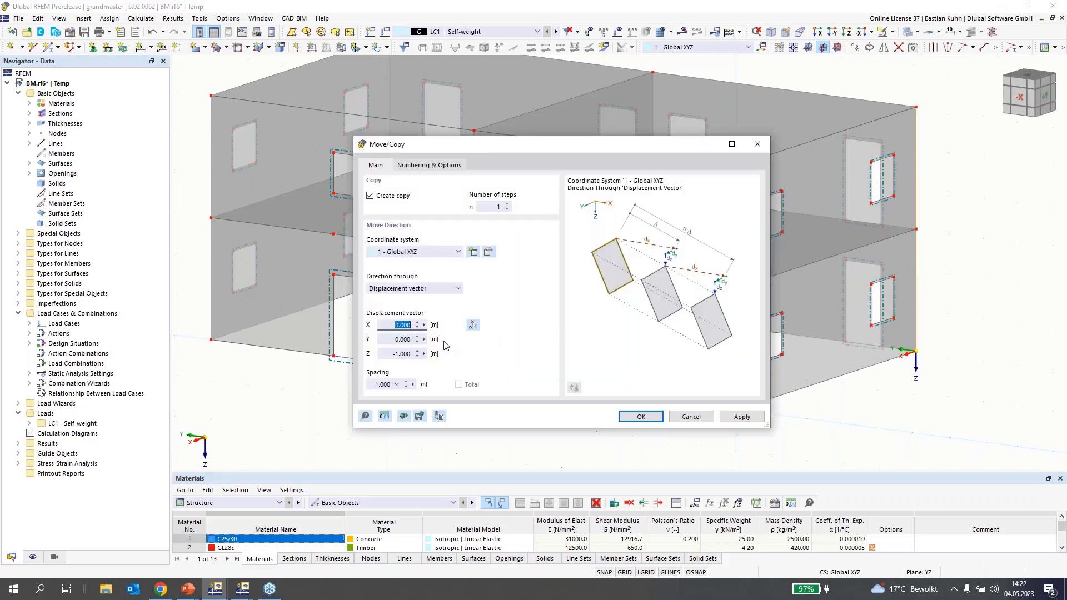
{"action": "left_click", "coordinate": [389, 340]}
{"action": "type", "text": "1"}
{"action": "key", "text": "Tab"}
{"action": "type", "text": "0"}
{"action": "left_click", "coordinate": [506, 204]}
{"action": "left_click", "coordinate": [628, 418]}
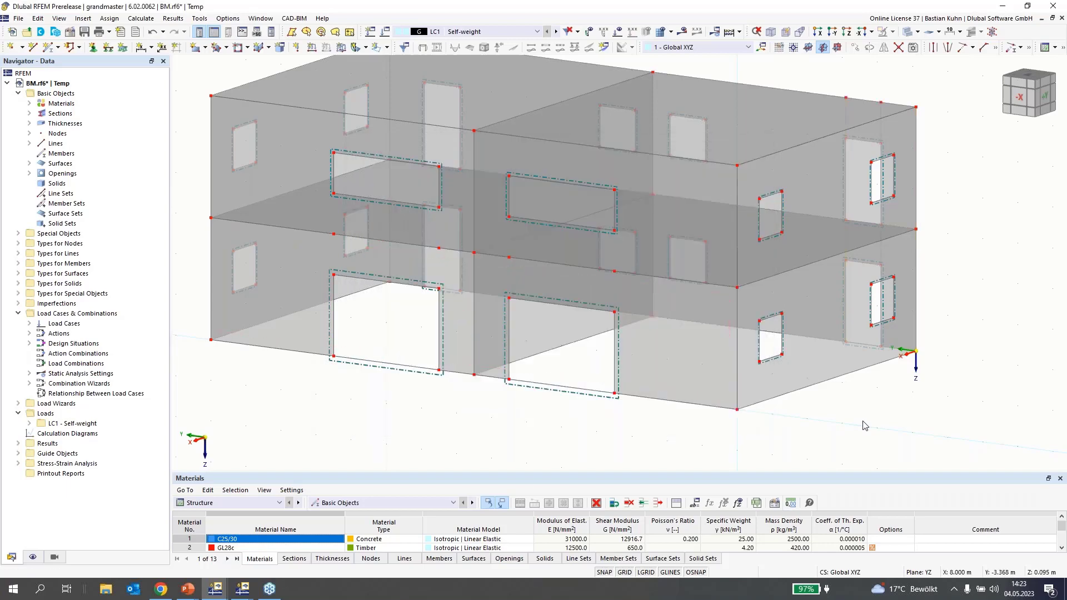
{"action": "middle_click_drag", "start_coordinate": [831, 458], "coordinate": [683, 413], "text": "ctrl"}
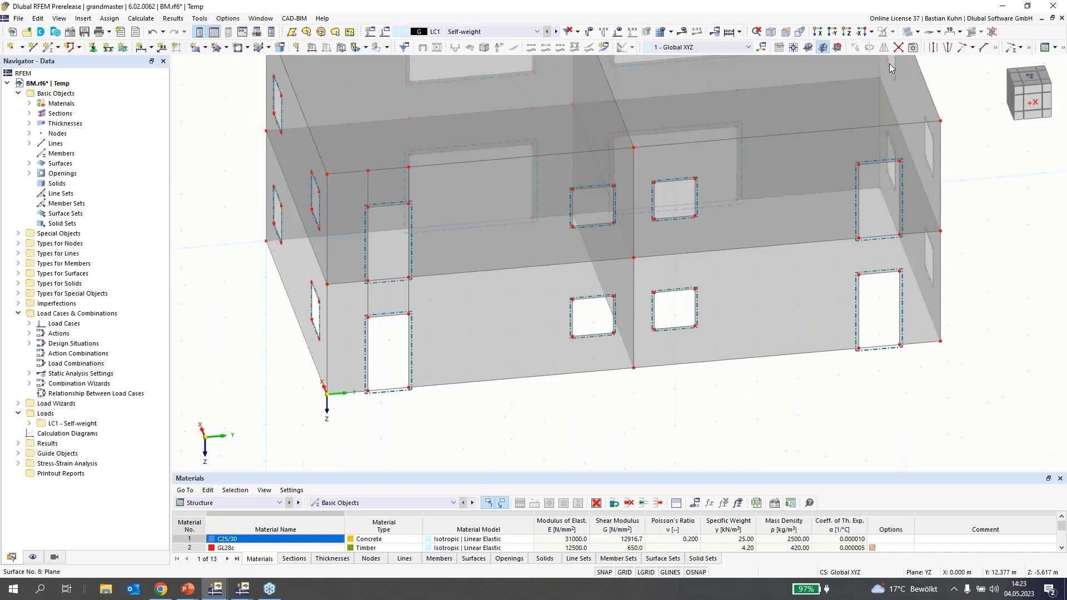
- Copy the middle vertical lines of the X 0 wall at Y 7.5 m by a displacement of -0.5 m in Y
{"action": "left_click", "coordinate": [912, 32]}
{"action": "left_click", "coordinate": [911, 31]}
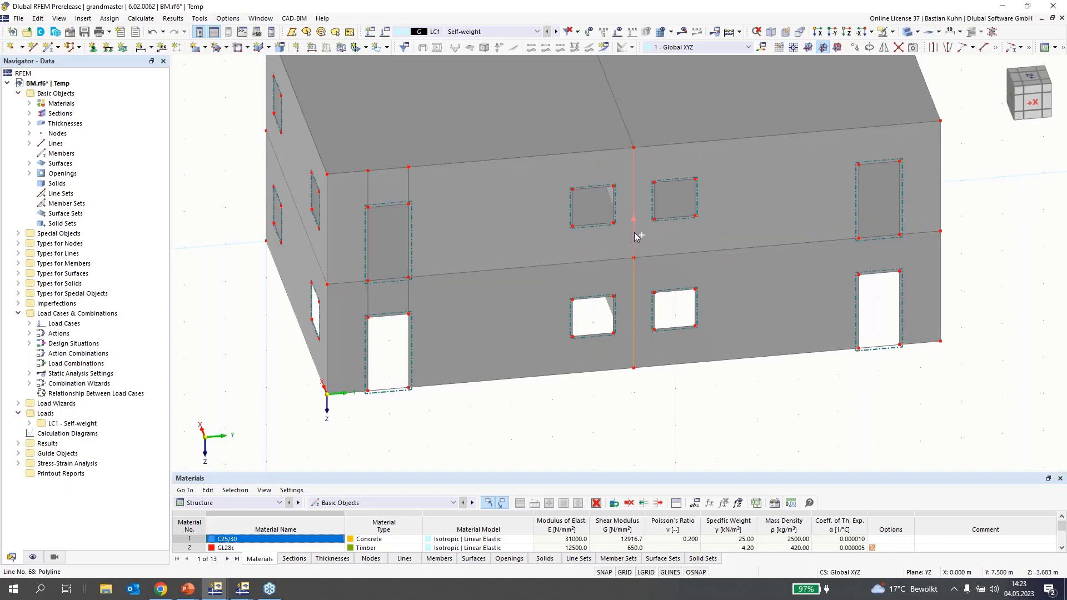
{"action": "right_click", "coordinate": [636, 254]}
{"action": "left_click", "coordinate": [619, 242]}
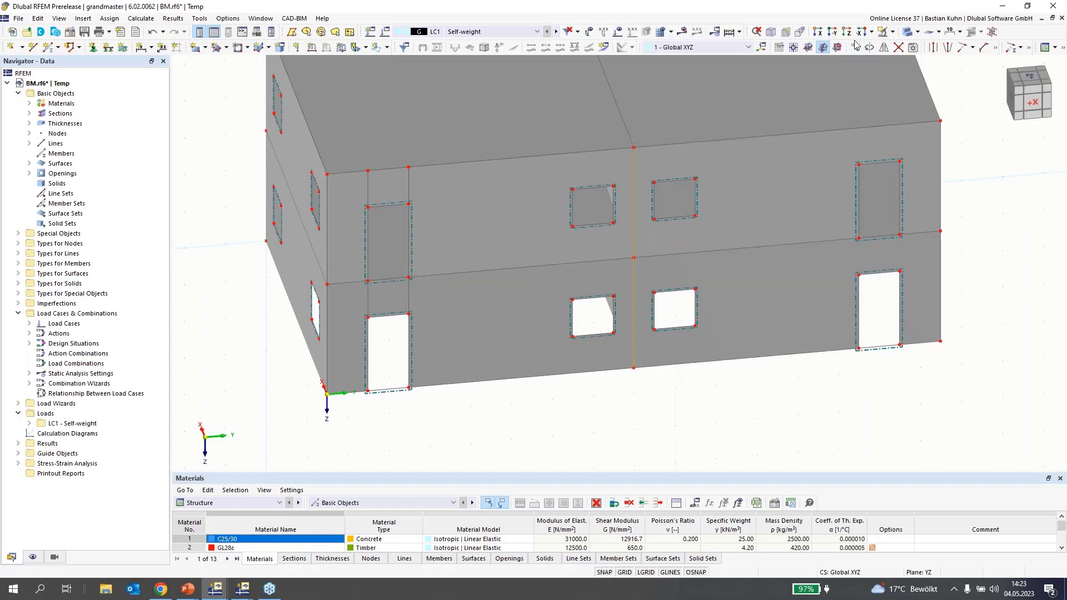
{"action": "left_click", "coordinate": [855, 47]}
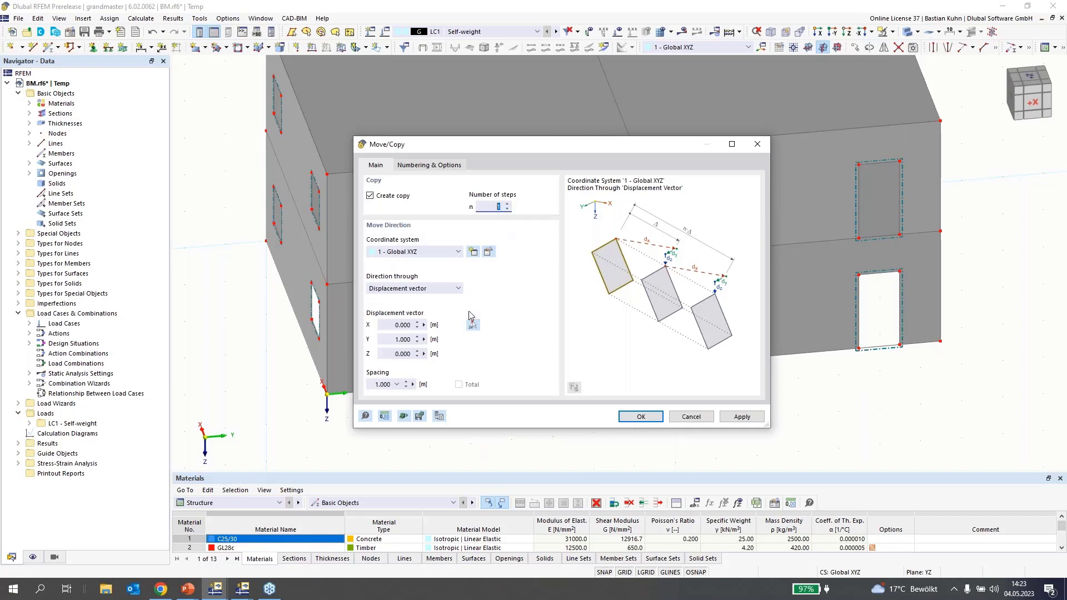
{"action": "left_click", "coordinate": [472, 325]}
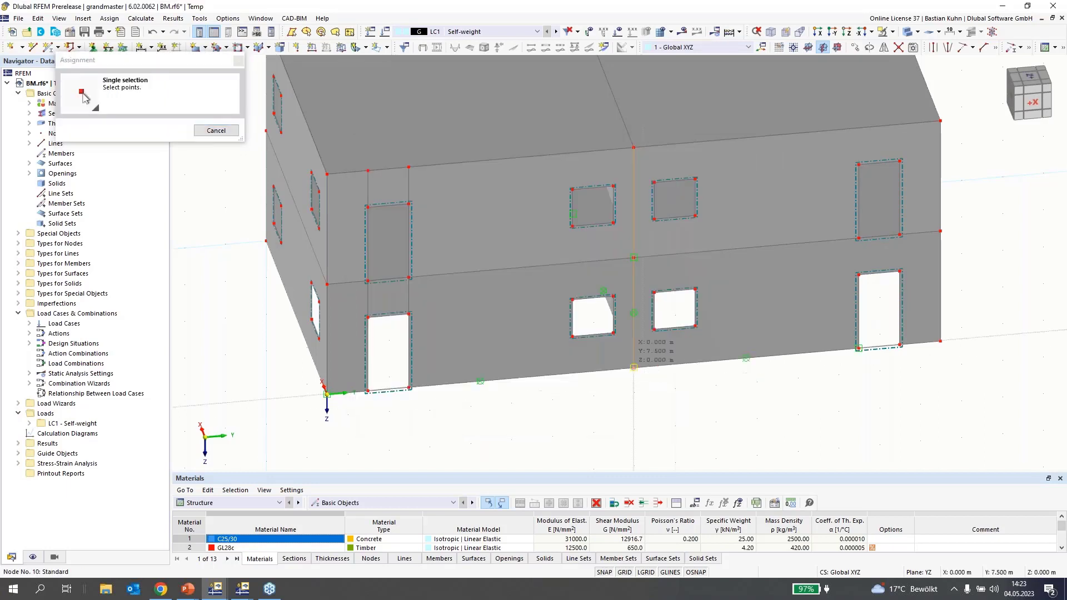
{"action": "left_click", "coordinate": [633, 366]}
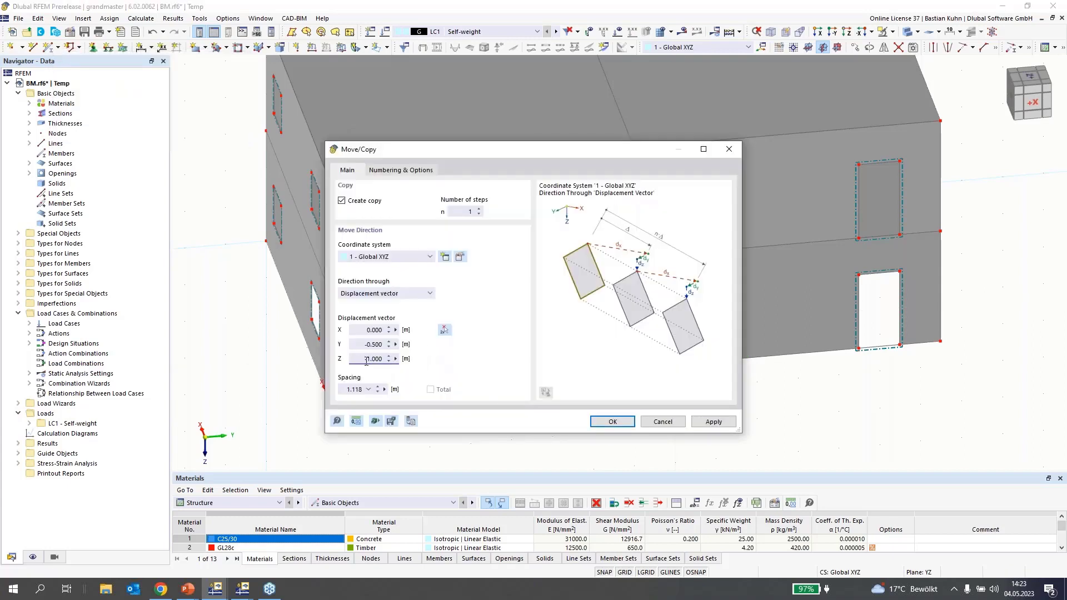
{"action": "left_click_drag", "start_coordinate": [363, 359], "coordinate": [396, 359]}
{"action": "type", "text": "0"}
{"action": "left_click", "coordinate": [611, 423]}
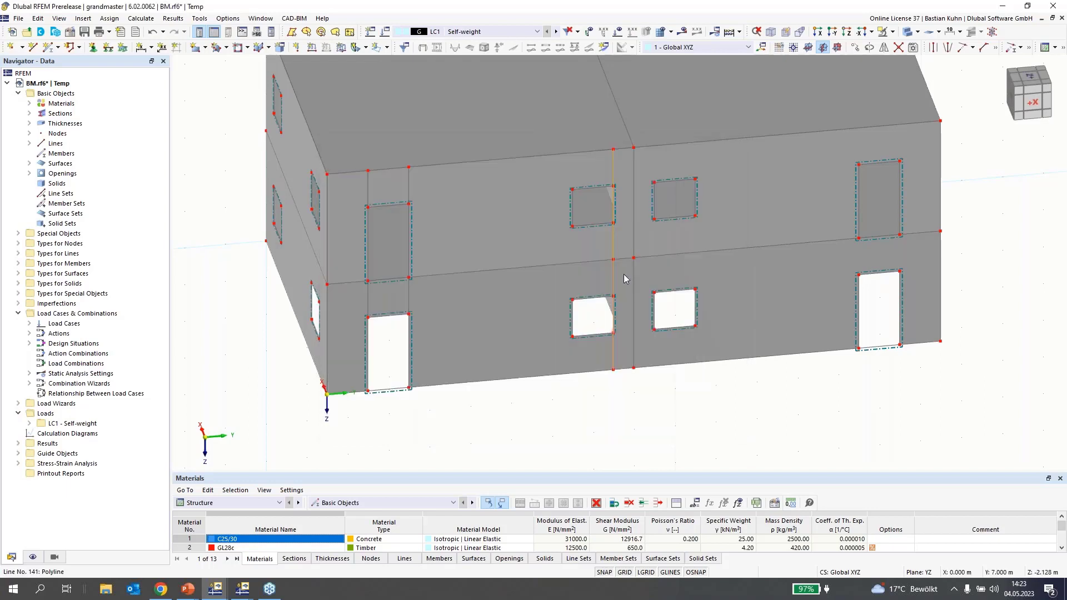
- Copy the vertical lines at Y 7 m by a displacement of -1 m in Y to the other window edge
{"action": "left_click", "coordinate": [856, 47]}
{"action": "left_click_drag", "start_coordinate": [390, 340], "coordinate": [459, 342]}
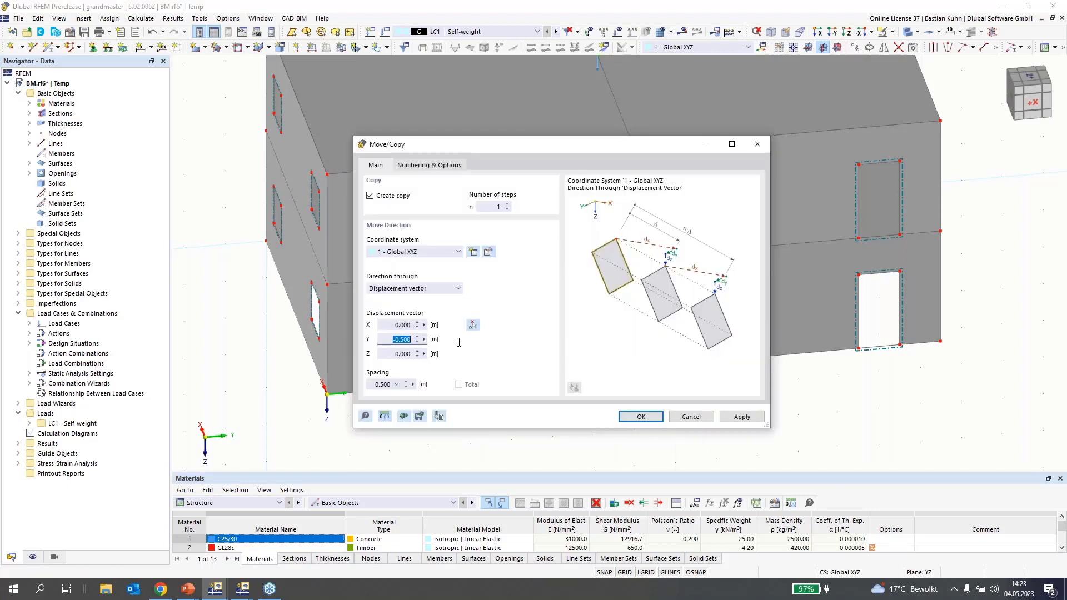
{"action": "type", "text": "-1"}
{"action": "key", "text": "Return"}
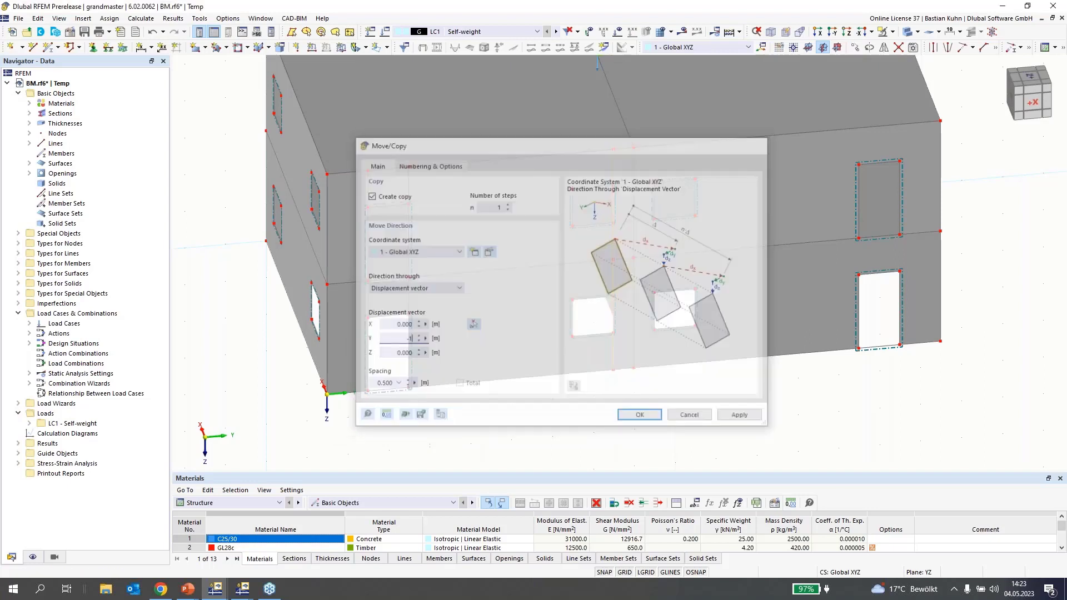
- Copy the vertical lines at both edges of the windows between Y 6 m and 7 m by 2 m in Y
{"action": "left_click", "coordinate": [614, 269], "text": "ctrl"}
{"action": "left_click", "coordinate": [614, 249], "text": "ctrl"}
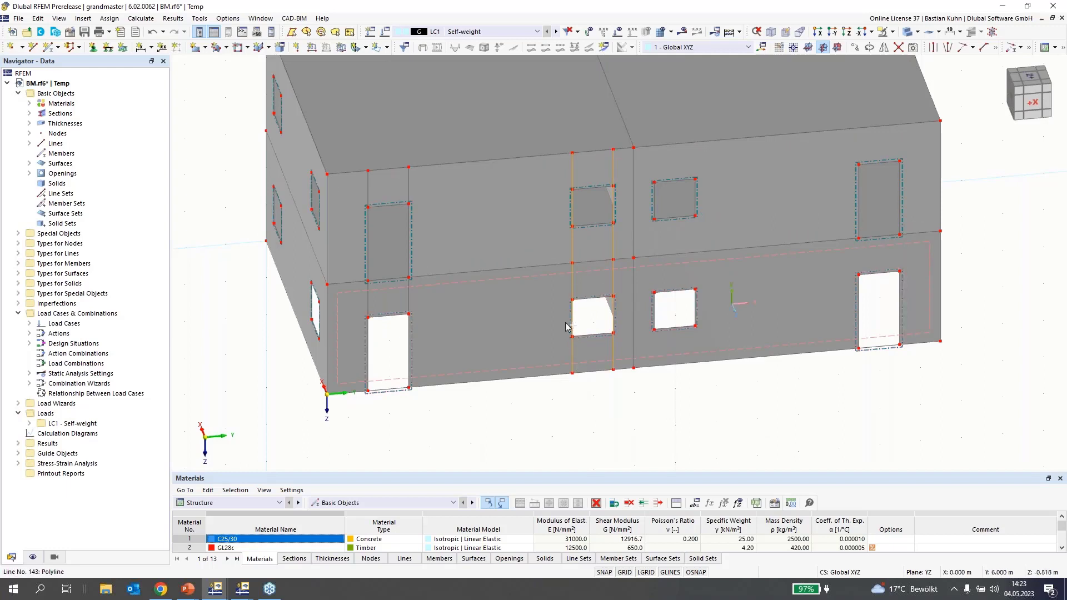
{"action": "left_click", "coordinate": [822, 48]}
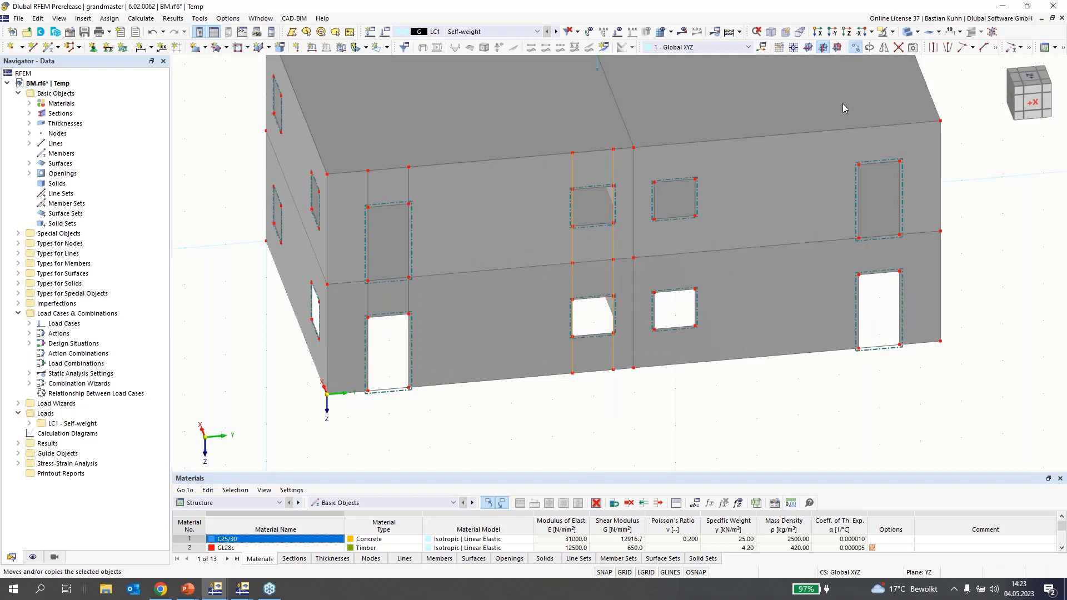
{"action": "left_click", "coordinate": [473, 326]}
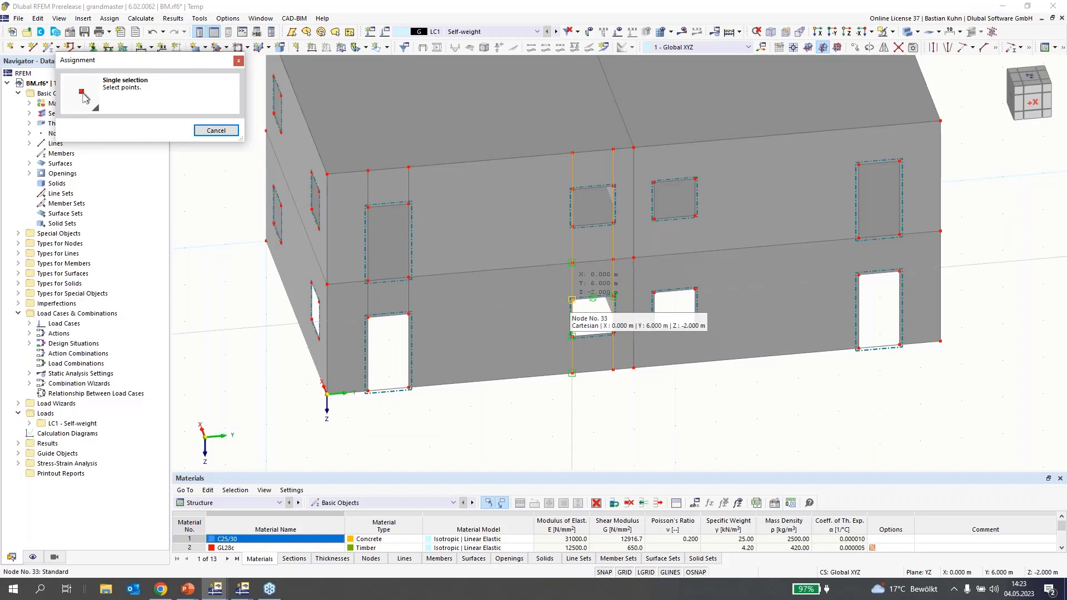
{"action": "left_click", "coordinate": [572, 300]}
{"action": "left_click", "coordinate": [614, 296]}
{"action": "left_click", "coordinate": [617, 421]}
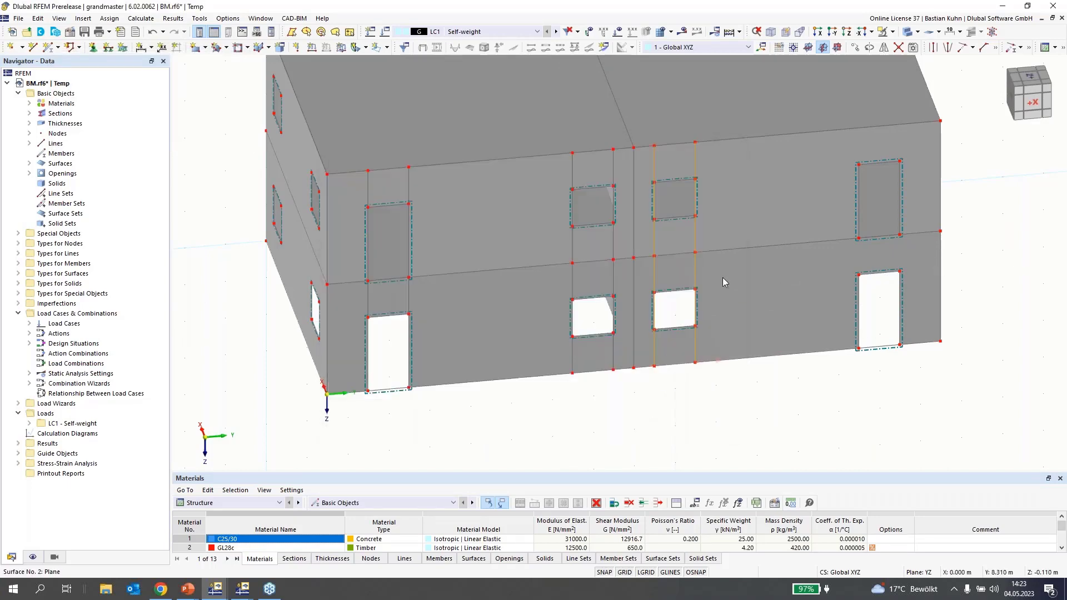
- Copy the vertical lines at Y 8 m and 9 m by 5 m in Y to the edges of the end doors
{"action": "left_click", "coordinate": [854, 49]}
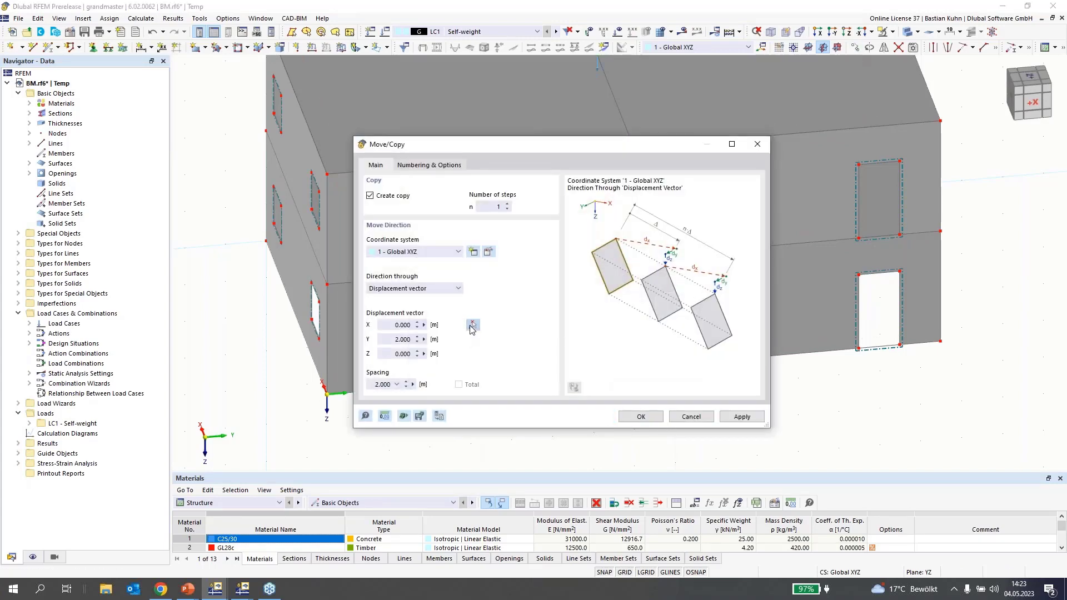
{"action": "left_click", "coordinate": [472, 325]}
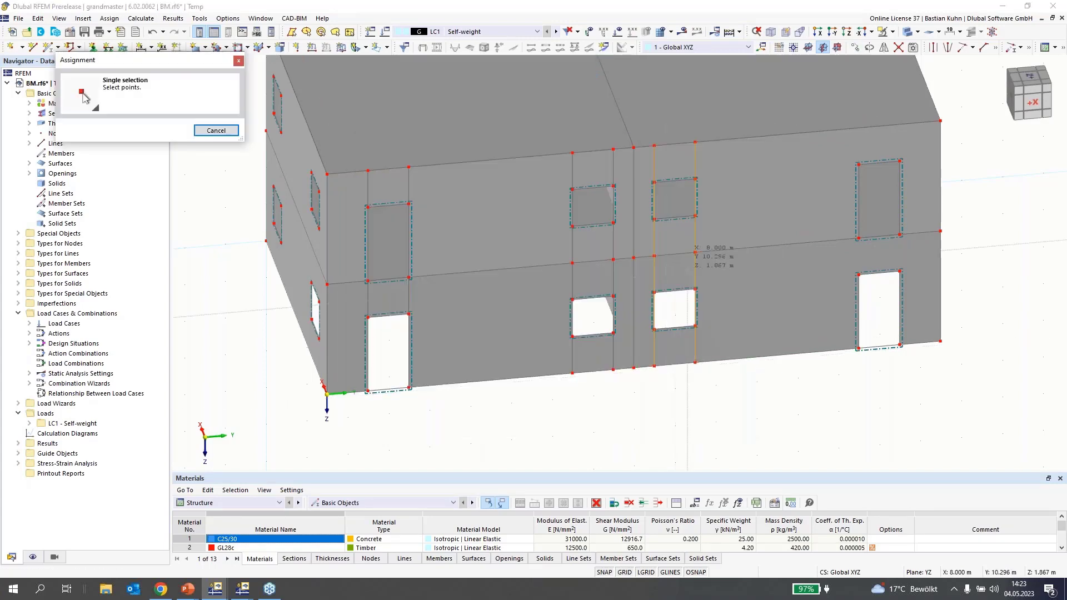
{"action": "left_click", "coordinate": [654, 256]}
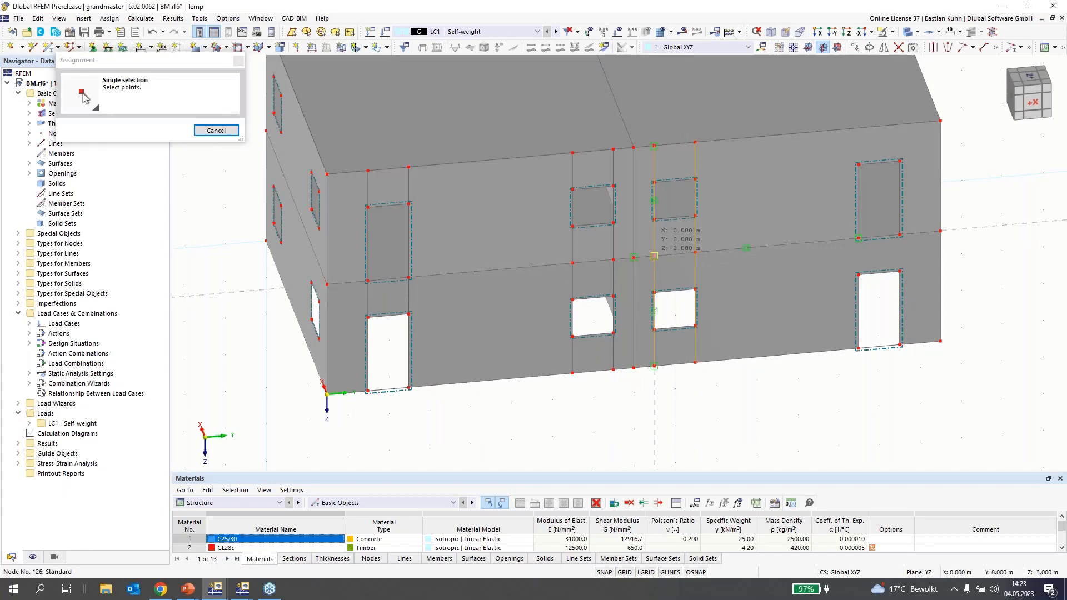
{"action": "left_click", "coordinate": [858, 238]}
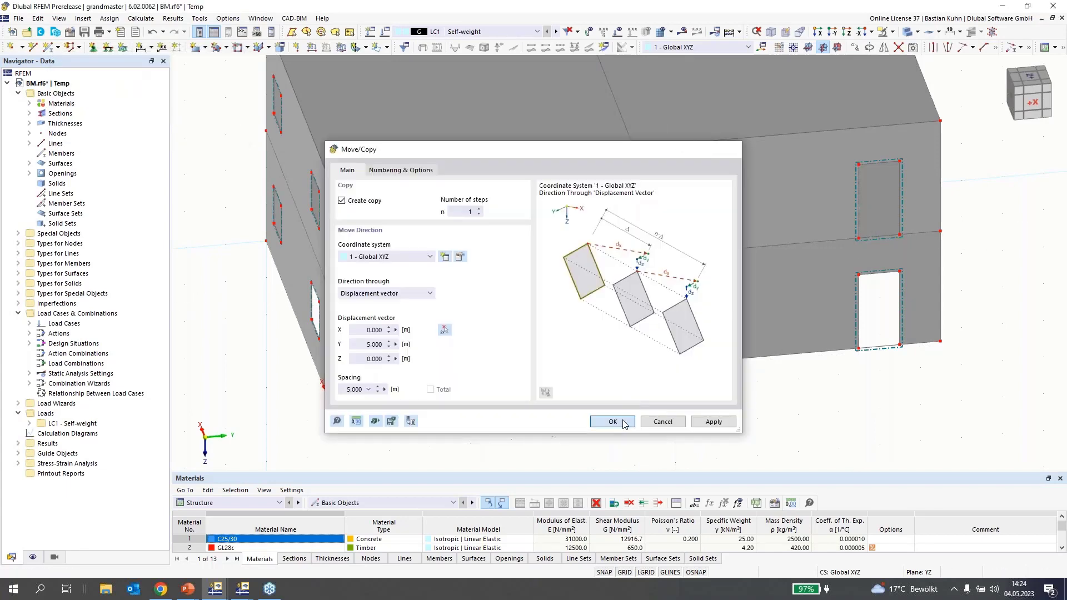
{"action": "left_click", "coordinate": [614, 421]}
- Copy the vertical corner lines at both ends of the X 0 wall by 1 m in X with 2 steps
{"action": "middle_click_drag", "start_coordinate": [593, 340], "coordinate": [574, 252]}
{"action": "middle_click_drag", "start_coordinate": [612, 322], "coordinate": [541, 469], "text": "ctrl"}
{"action": "scroll", "coordinate": [538, 433], "scroll_direction": "up", "scroll_amount": 1}
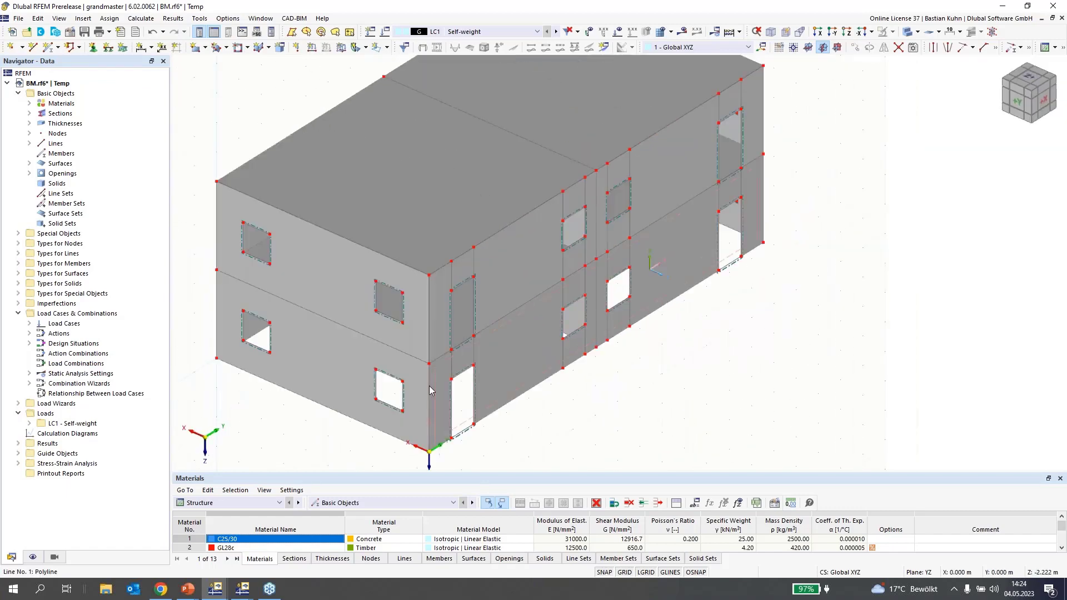
{"action": "left_click", "coordinate": [429, 388]}
{"action": "left_click", "coordinate": [430, 348], "text": "ctrl"}
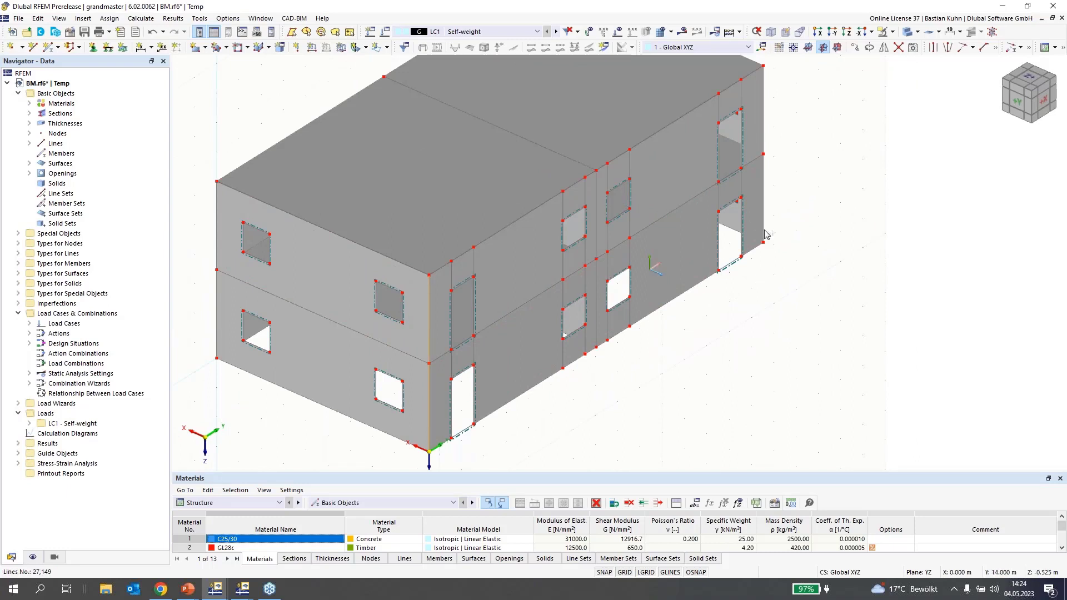
{"action": "left_click", "coordinate": [762, 161], "text": "ctrl"}
{"action": "left_click", "coordinate": [855, 49]}
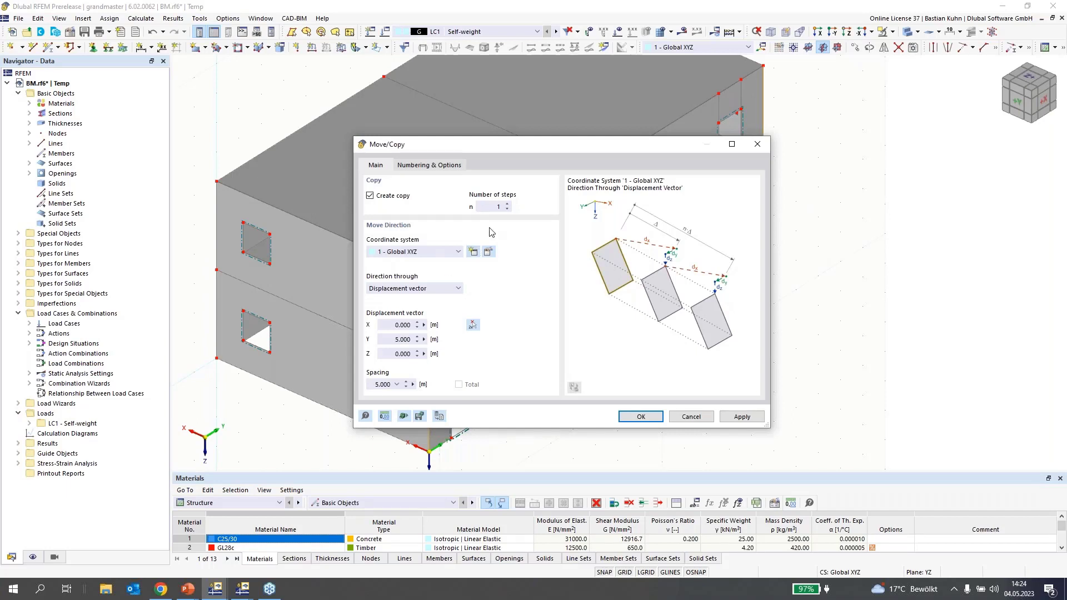
{"action": "left_click", "coordinate": [400, 325]}
{"action": "type", "text": "1"}
{"action": "left_click", "coordinate": [397, 339]}
{"action": "type", "text": "0"}
{"action": "left_click", "coordinate": [642, 417]}
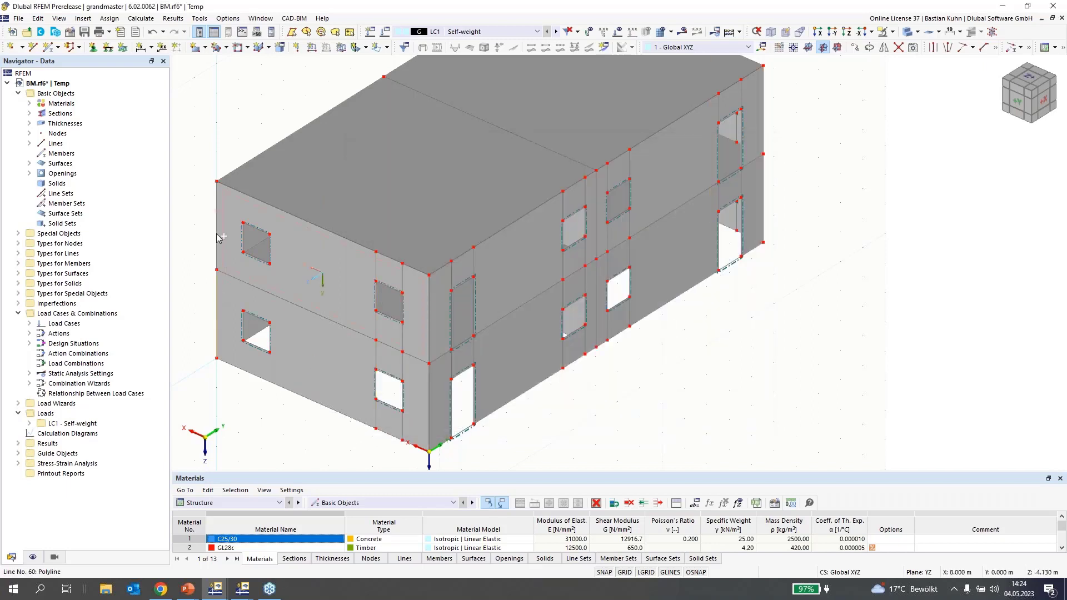
- Copy the vertical corner lines at both ends of the X 8 m wall by -1 m in X with 2 steps
{"action": "middle_click_drag", "start_coordinate": [210, 198], "coordinate": [307, 434], "text": "ctrl"}
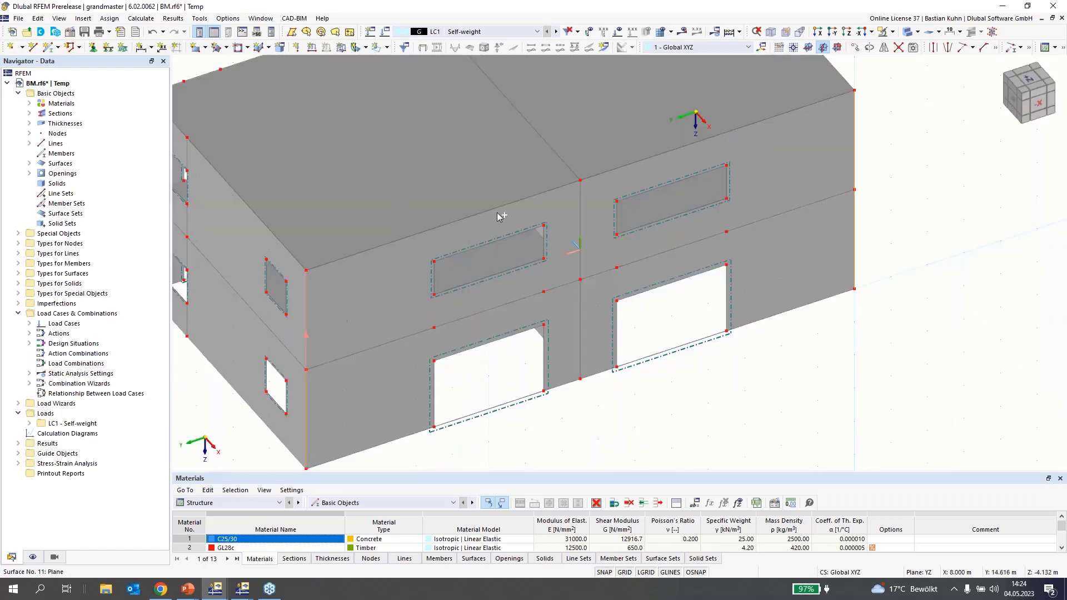
{"action": "left_click", "coordinate": [844, 46]}
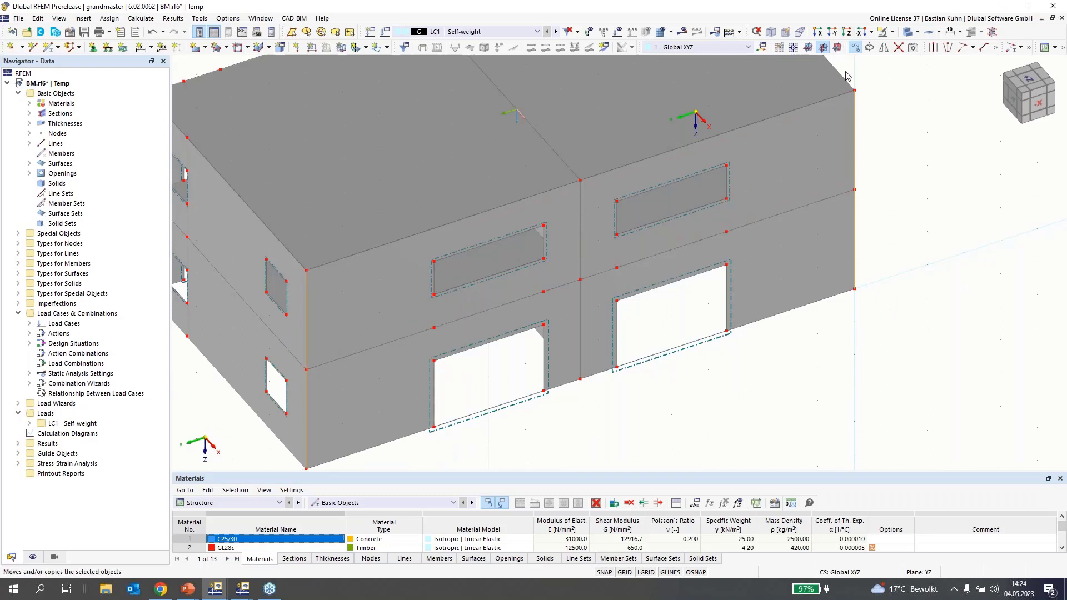
{"action": "left_click", "coordinate": [393, 323]}
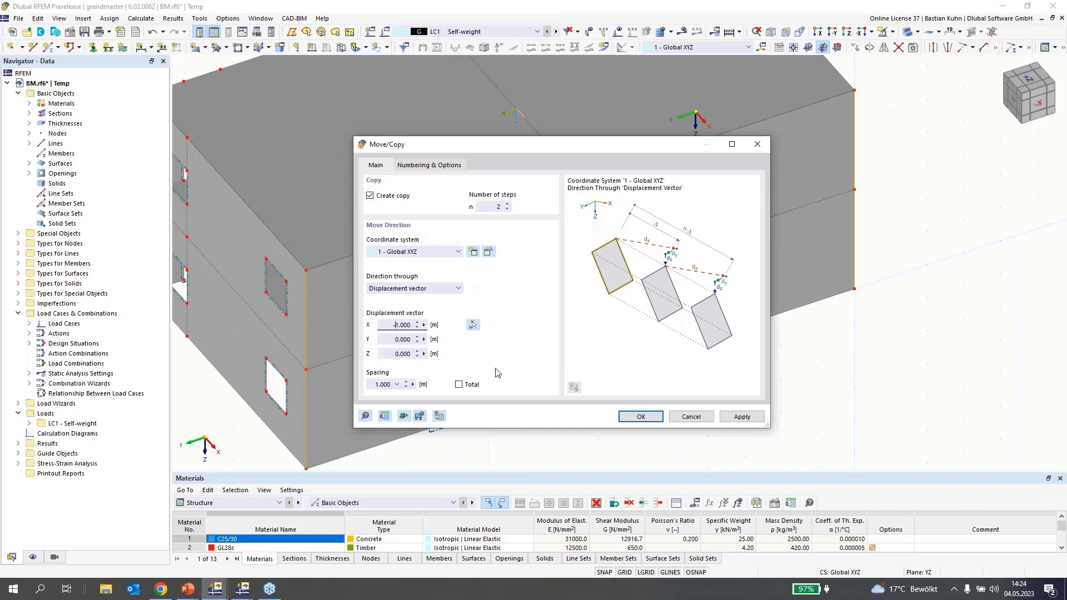
{"action": "left_click", "coordinate": [640, 416]}
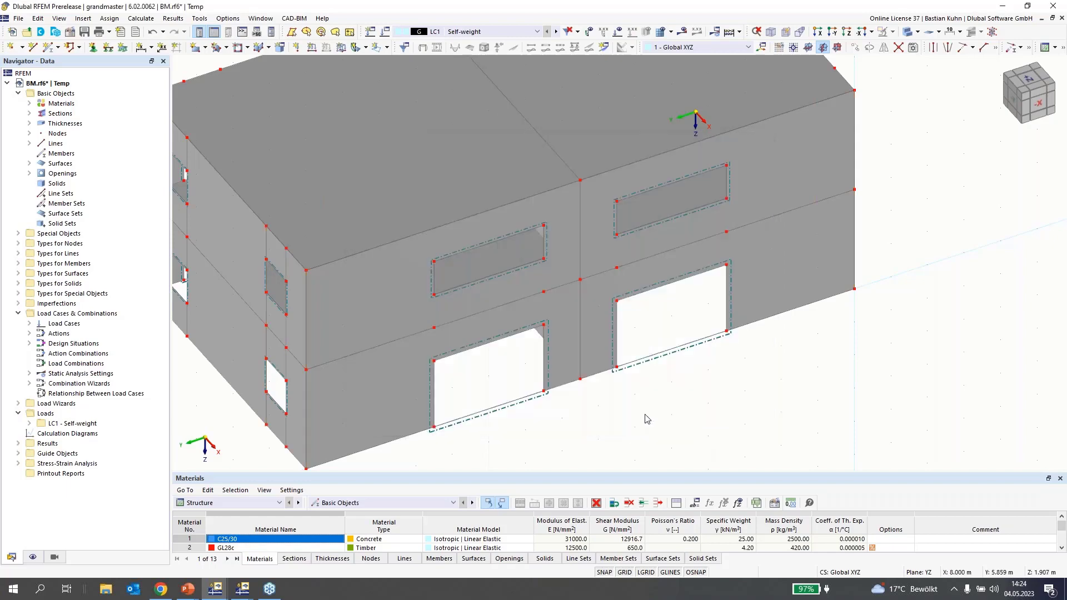
- Copy the middle vertical lines of the X 8 m wall by -1 m in Y to the adjacent opening edge
{"action": "middle_click_drag", "start_coordinate": [656, 416], "coordinate": [617, 261], "text": "ctrl"}
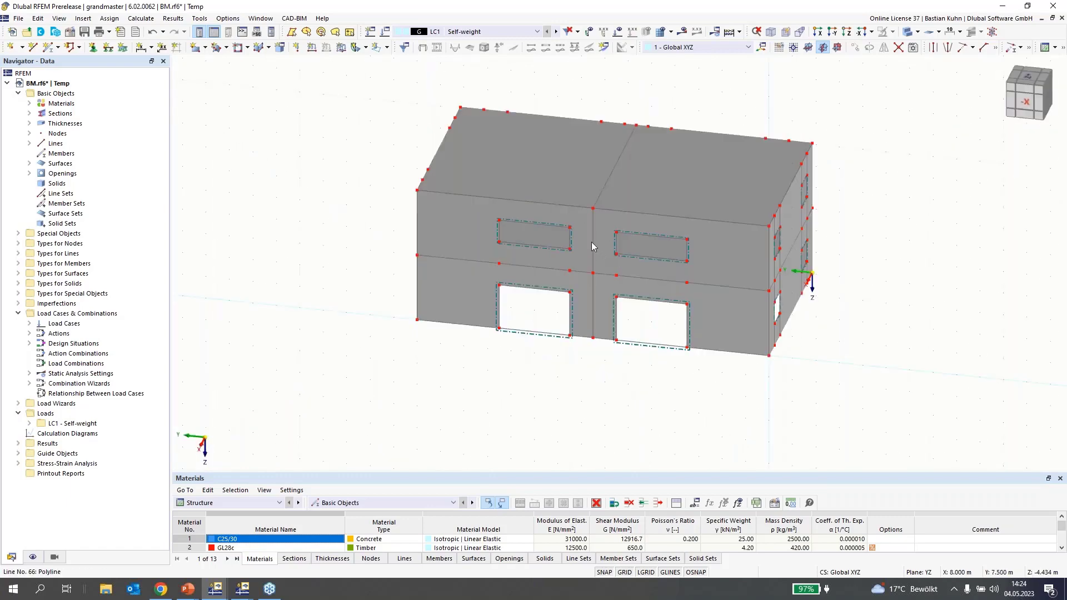
{"action": "left_click", "coordinate": [591, 282]}
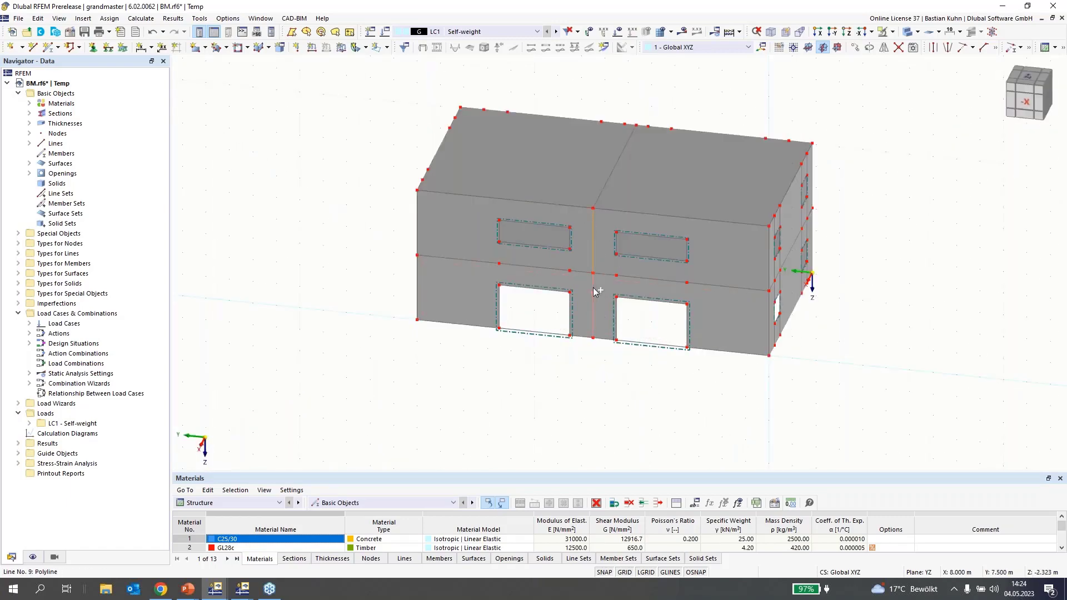
{"action": "left_click", "coordinate": [854, 48]}
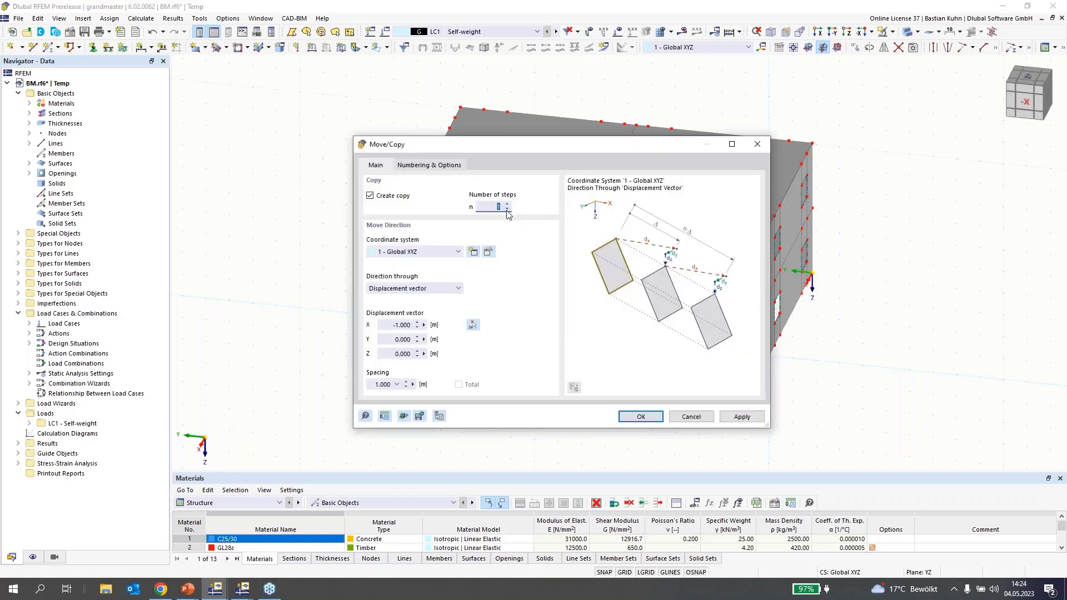
{"action": "left_click", "coordinate": [472, 325]}
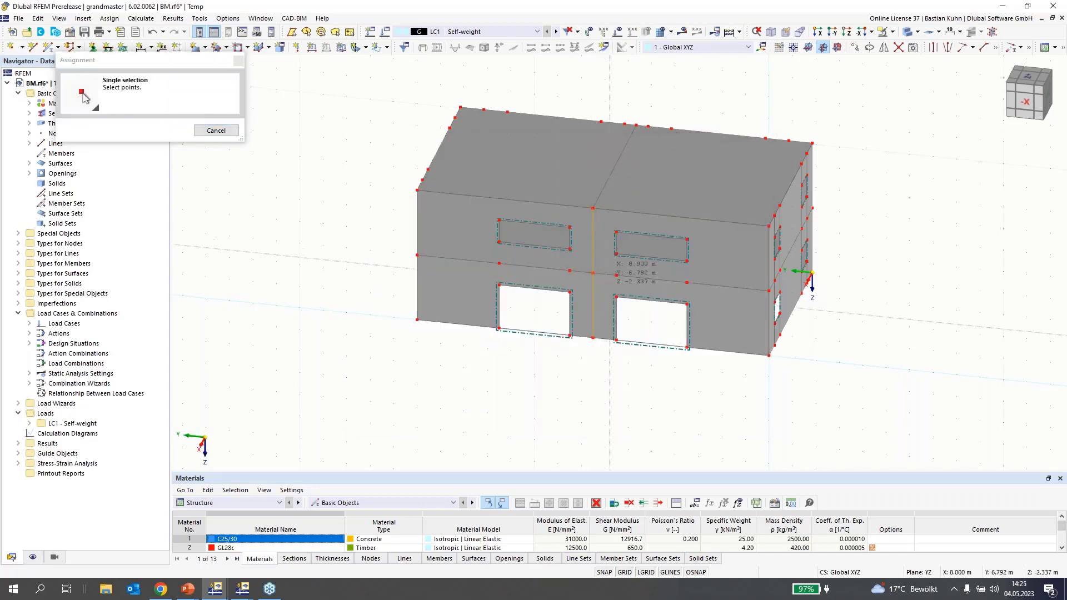
{"action": "left_click", "coordinate": [616, 275]}
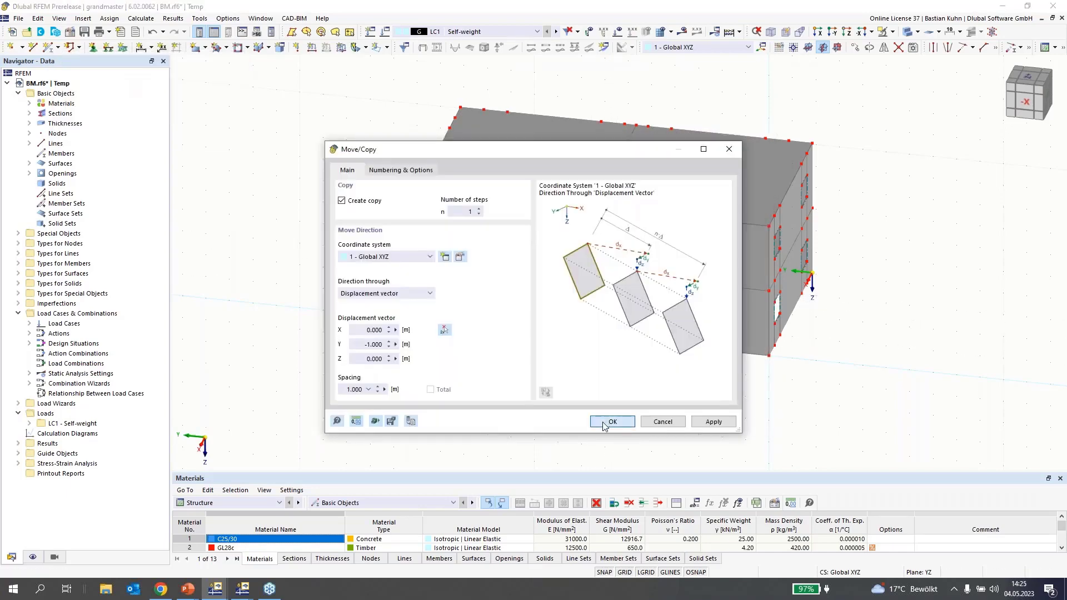
{"action": "left_click", "coordinate": [611, 422]}
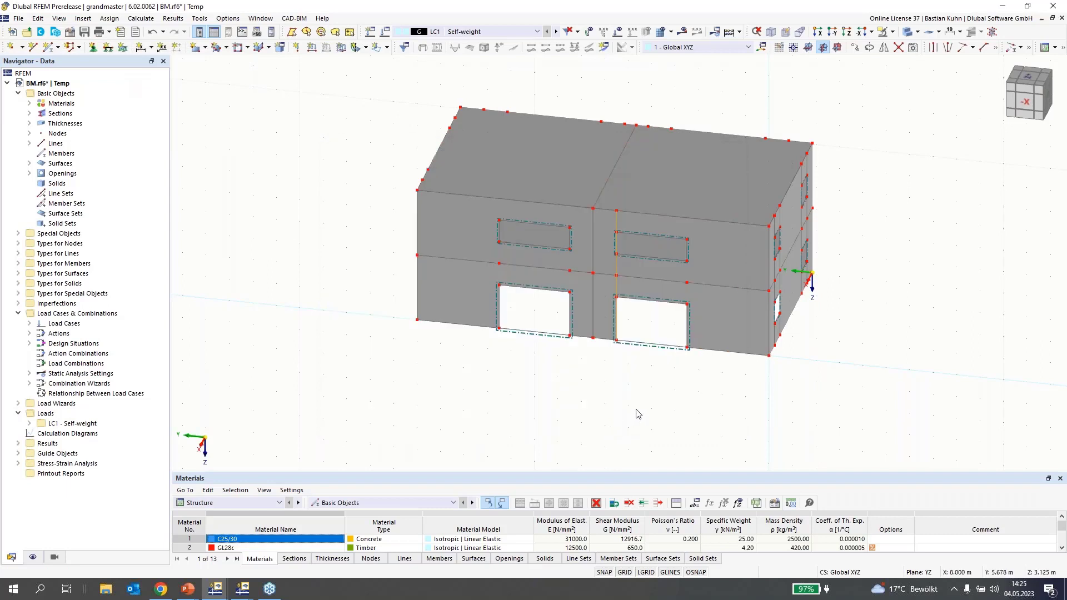
- Copy the vertical lines at Y 6.5 m on the X 8 m wall, measuring the displacement from the slab-level node at the opening edge
{"action": "left_click", "coordinate": [856, 48]}
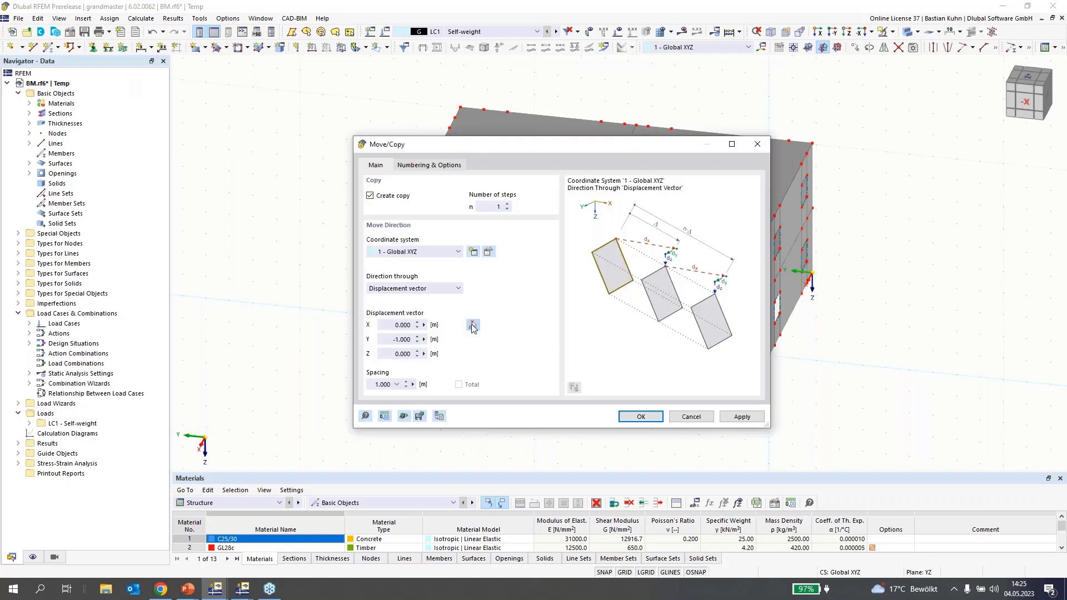
{"action": "left_click", "coordinate": [474, 324]}
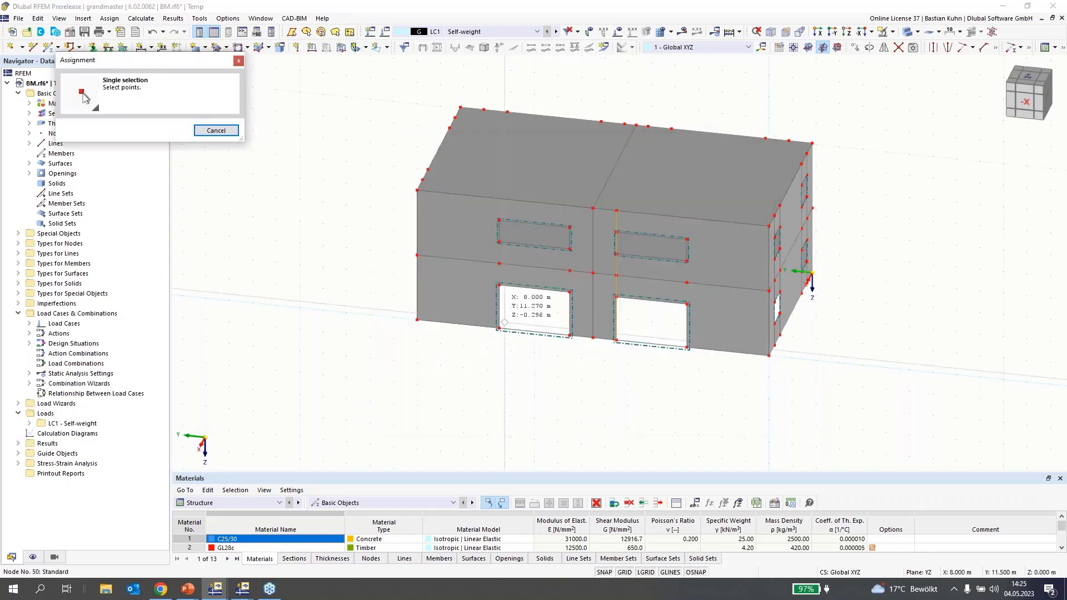
{"action": "left_click", "coordinate": [617, 275]}
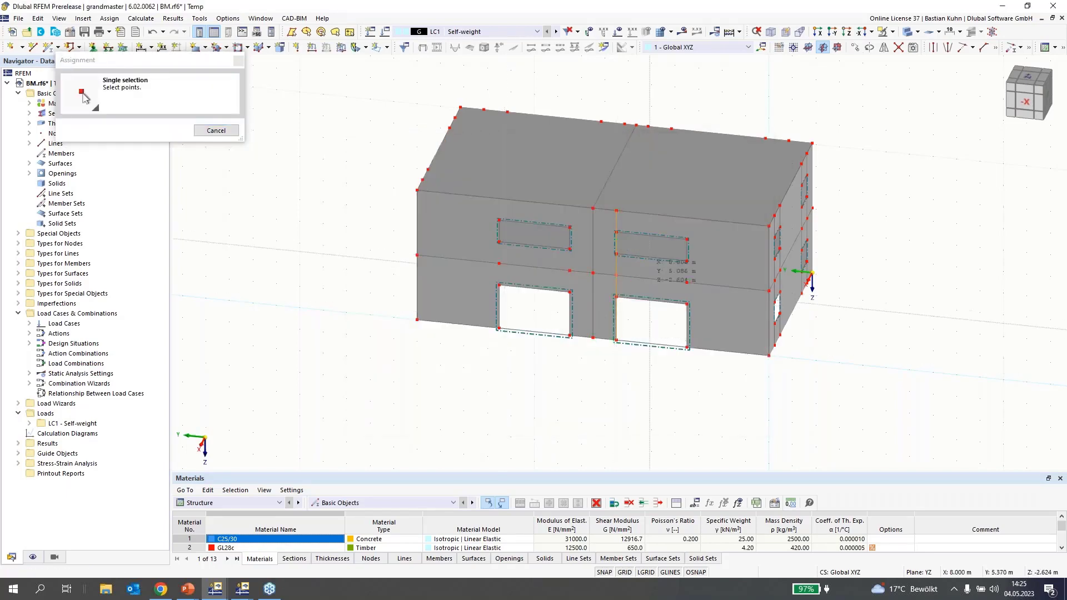
- Copy the front wall's vertical line -3 m in Y, and copy both vertical lines to the edges of the neighbouring gate opening
{"action": "left_click", "coordinate": [687, 282]}
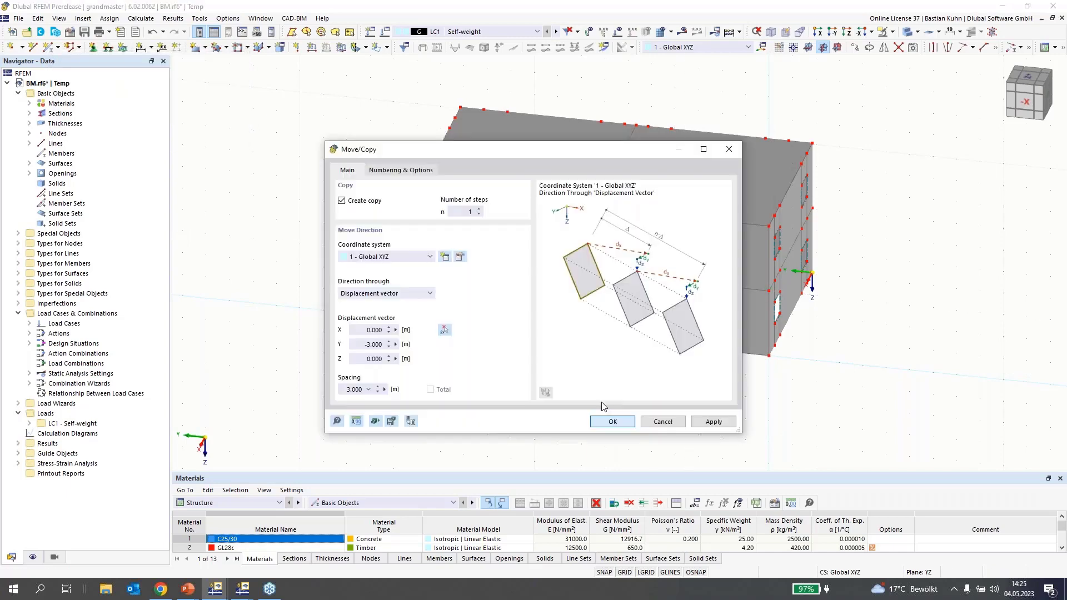
{"action": "left_click", "coordinate": [610, 419]}
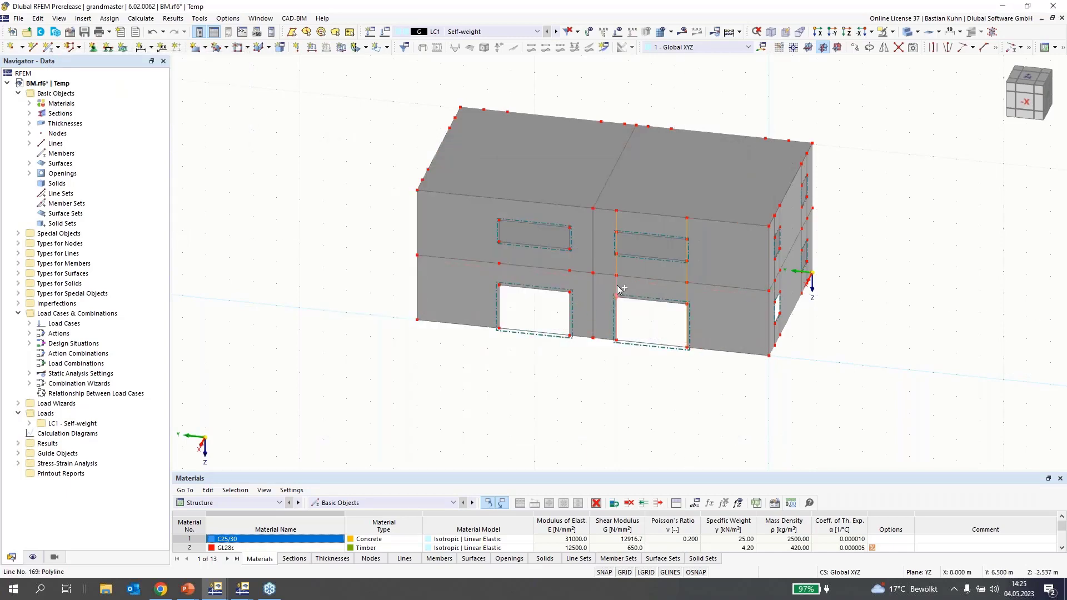
{"action": "left_click", "coordinate": [855, 49]}
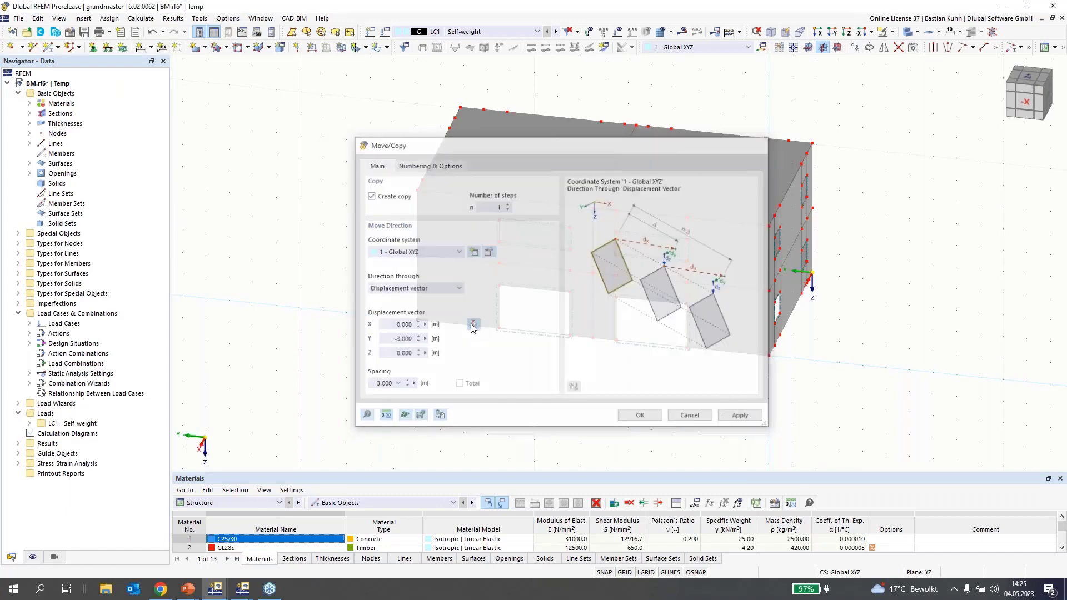
{"action": "left_click", "coordinate": [473, 324]}
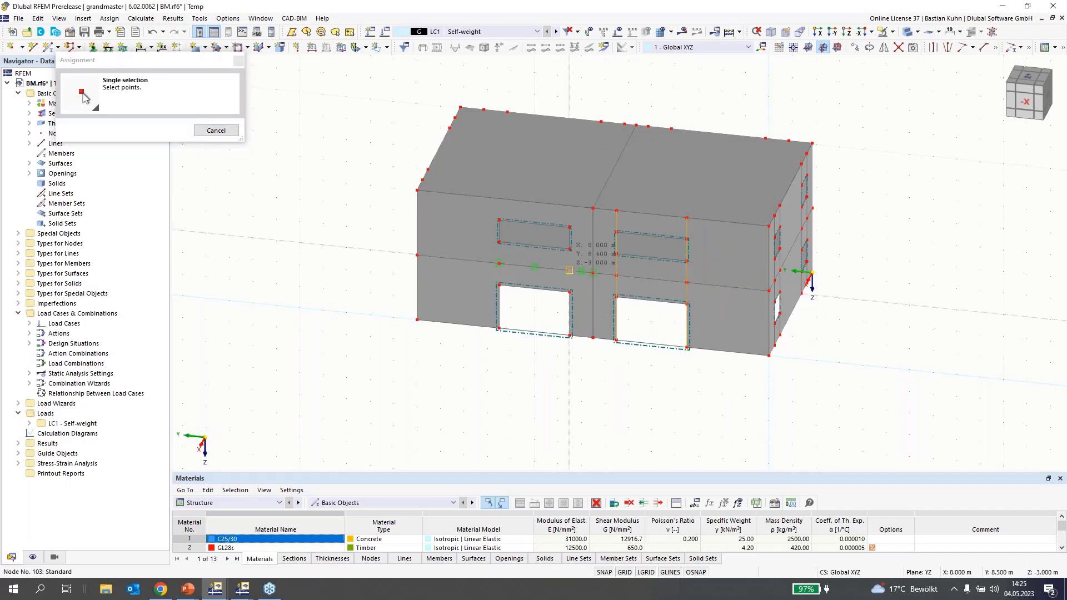
{"action": "left_click", "coordinate": [568, 271]}
{"action": "left_click", "coordinate": [605, 418]}
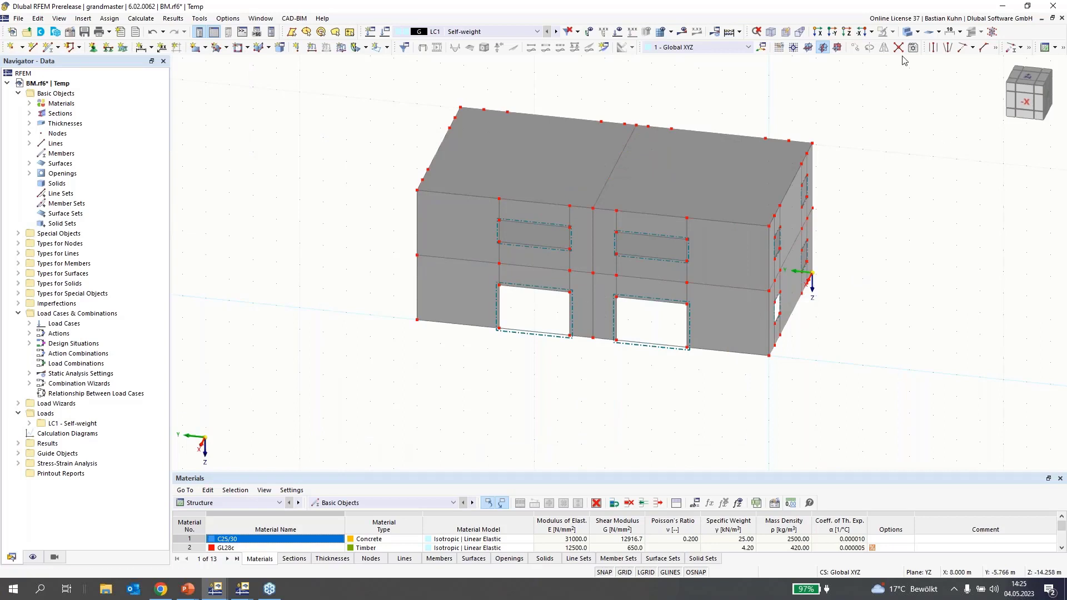
- Edit the hinged line support to use the Local xyz coordinate system with a 1.000 kN/m² spring in place of rigid x restraint
{"action": "left_click_drag", "start_coordinate": [882, 60], "coordinate": [389, 406]}
{"action": "left_click", "coordinate": [817, 31]}
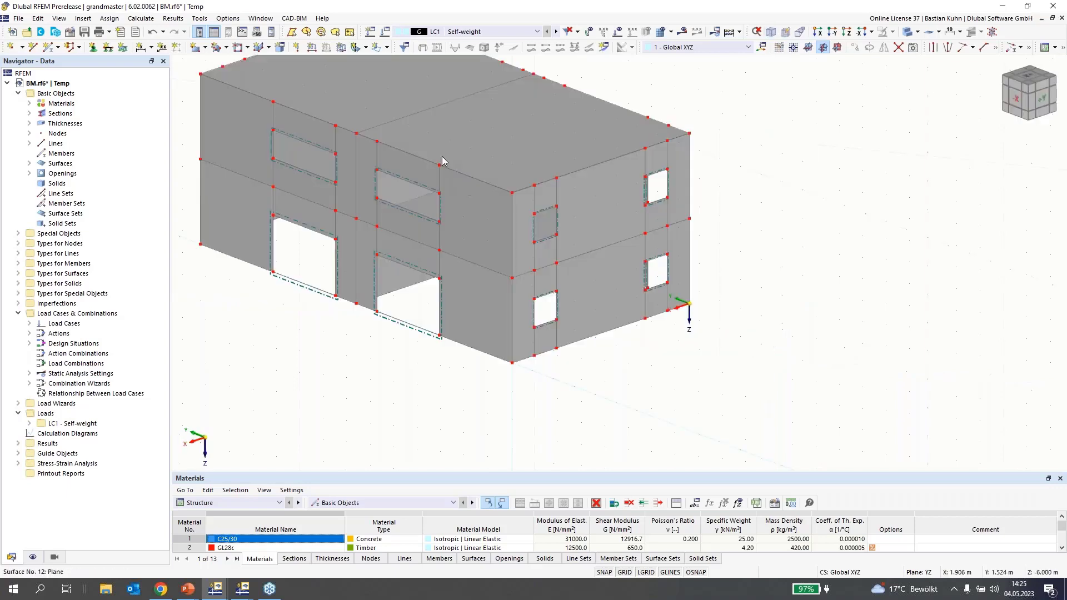
{"action": "left_click", "coordinate": [108, 46]}
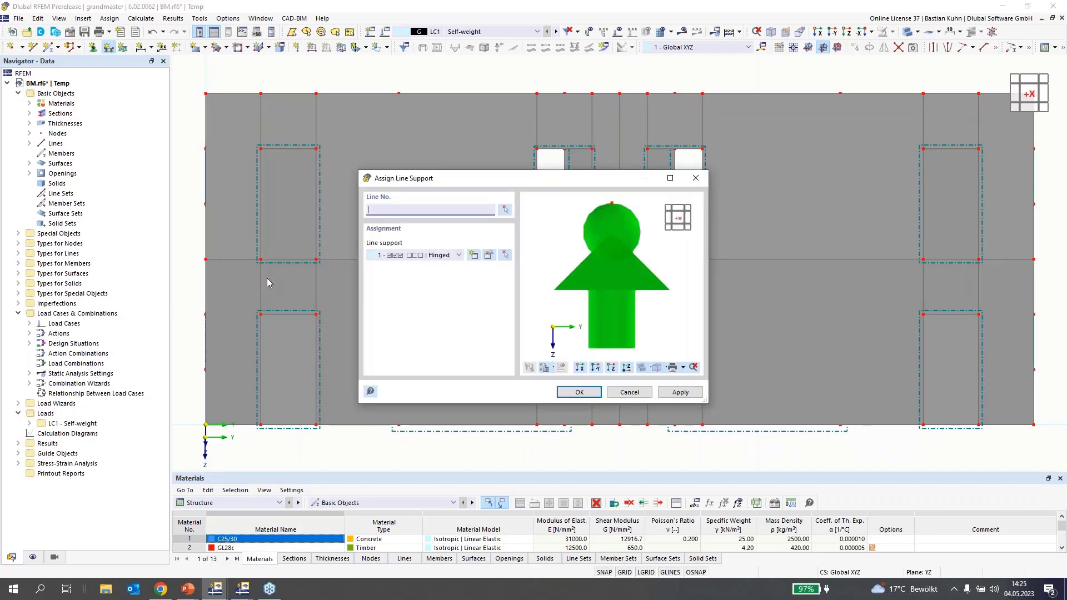
{"action": "left_click", "coordinate": [488, 255]}
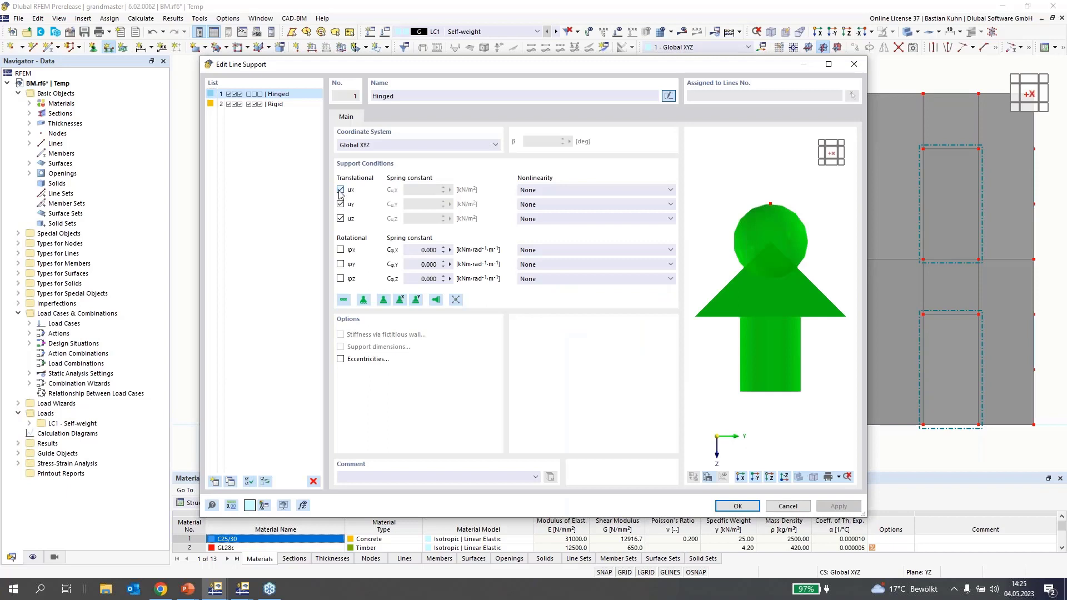
{"action": "left_click", "coordinate": [340, 190]}
{"action": "left_click_drag", "start_coordinate": [417, 190], "coordinate": [460, 196]}
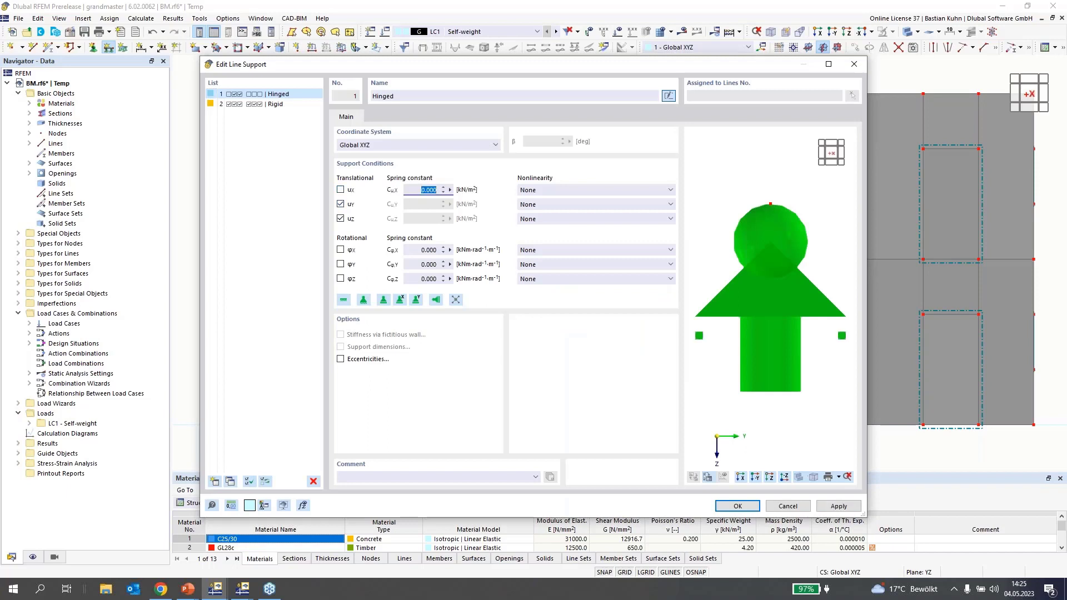
{"action": "type", "text": "1"}
{"action": "left_click", "coordinate": [495, 144]}
{"action": "left_click", "coordinate": [481, 155]}
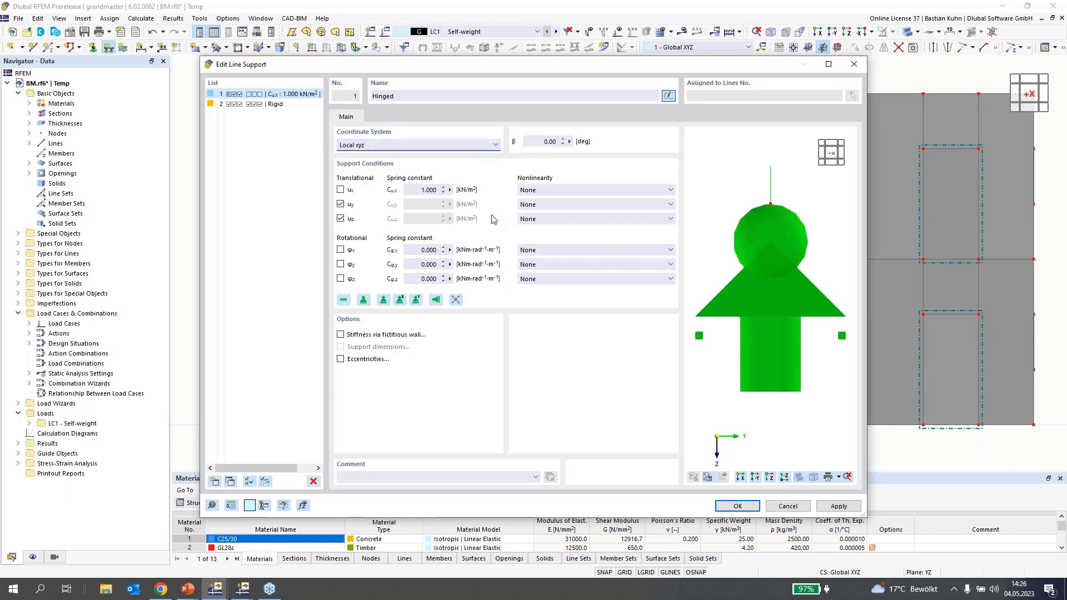
{"action": "left_click", "coordinate": [732, 506]}
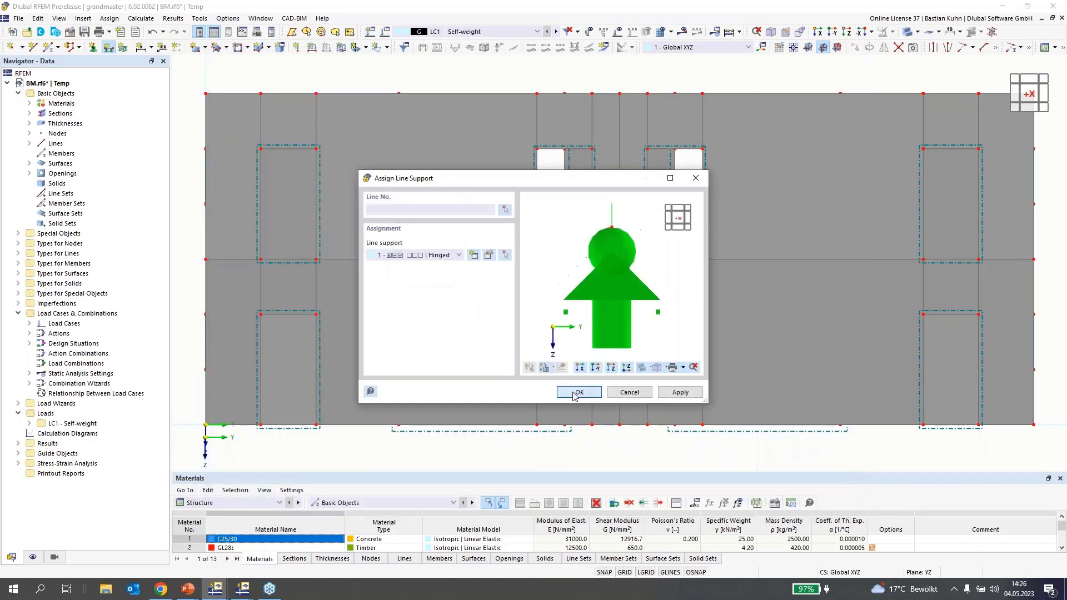
- Assign the hinged line support to all base lines of the building in the X view
{"action": "left_click", "coordinate": [578, 392]}
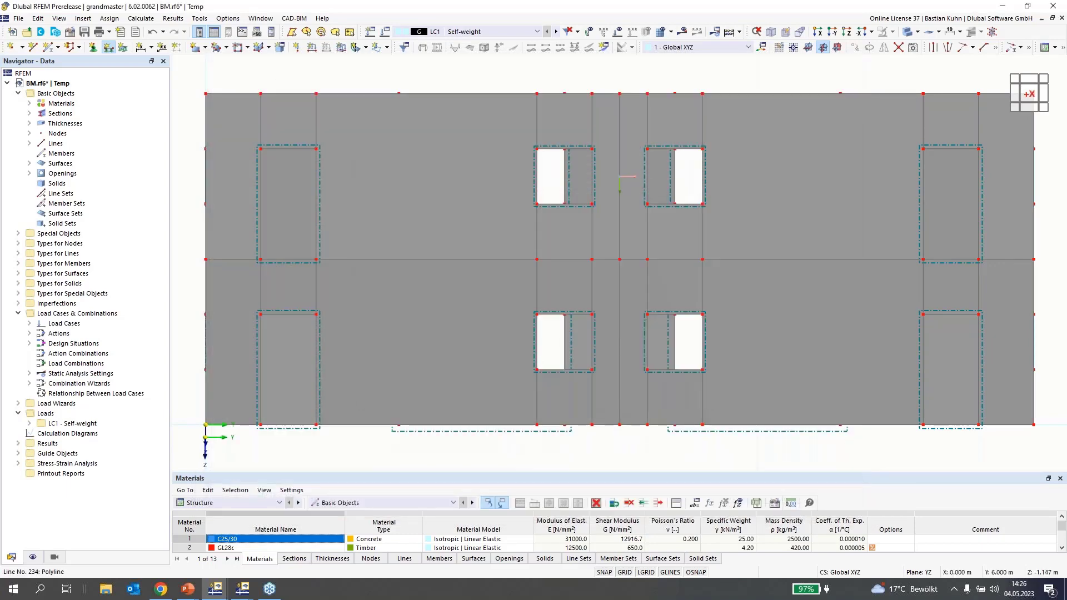
{"action": "scroll", "coordinate": [337, 286], "scroll_direction": "down", "scroll_amount": 3}
{"action": "left_click_drag", "start_coordinate": [336, 287], "coordinate": [906, 378]}
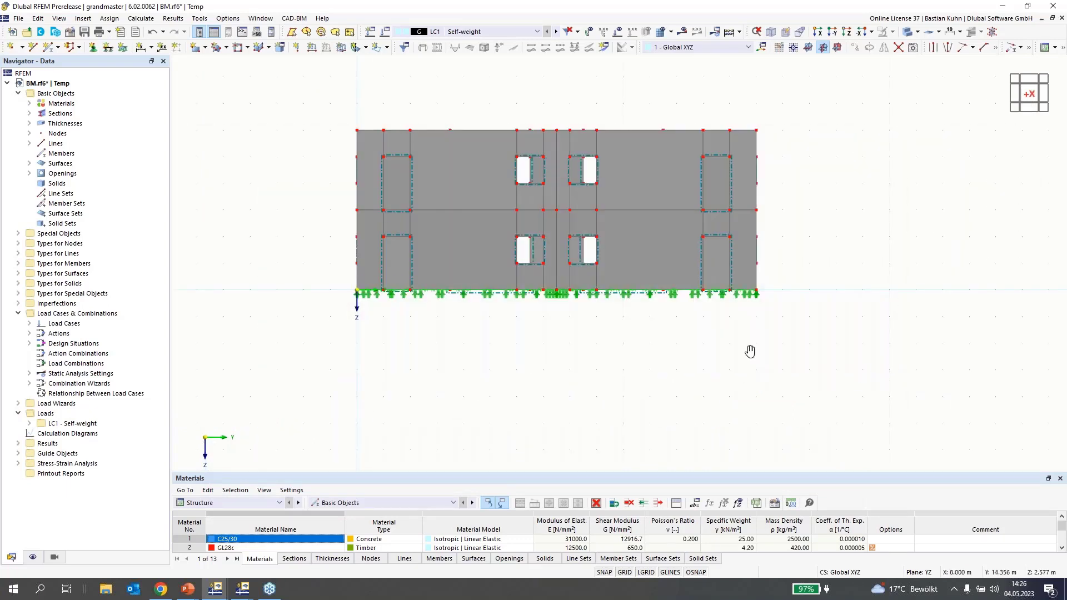
- Delete the line supports beneath the two large gate openings in the front wall
{"action": "middle_click_drag", "start_coordinate": [750, 350], "coordinate": [562, 392]}
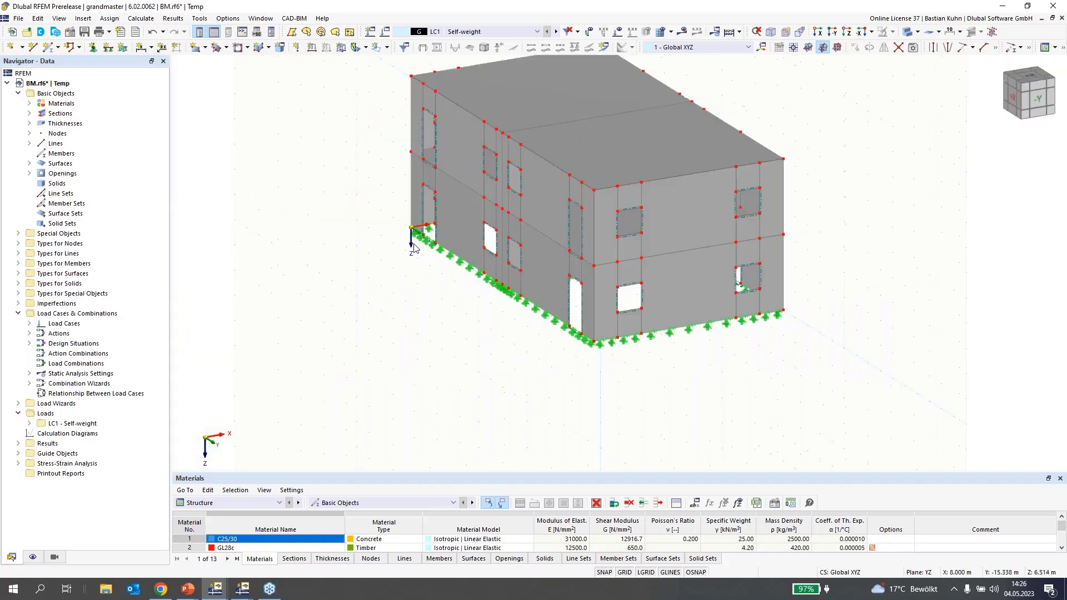
{"action": "scroll", "coordinate": [430, 253], "scroll_direction": "up", "scroll_amount": 3}
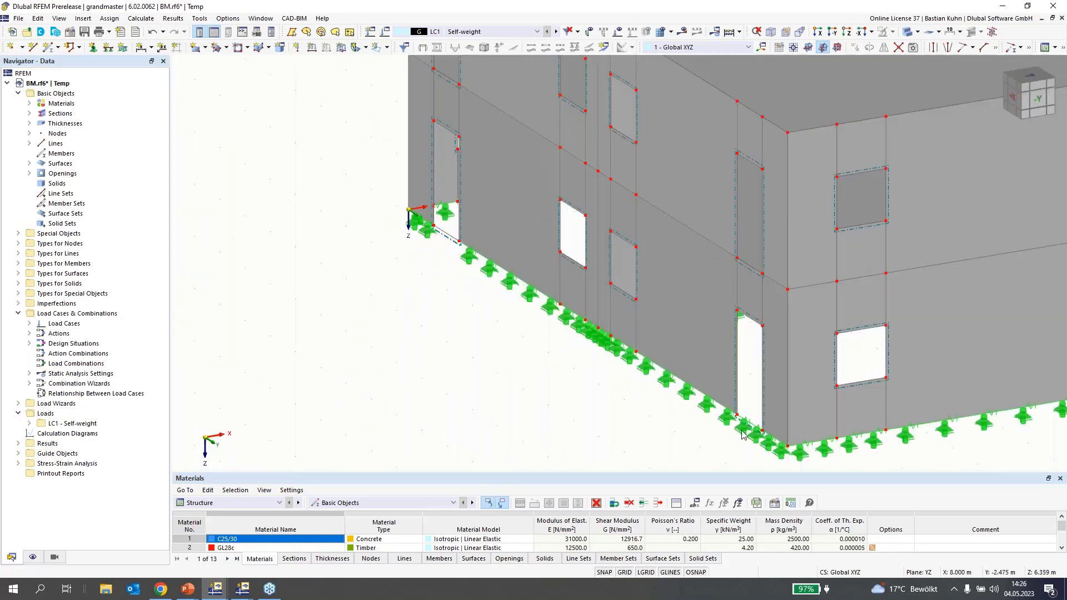
{"action": "scroll", "coordinate": [726, 441], "scroll_direction": "down", "scroll_amount": 3}
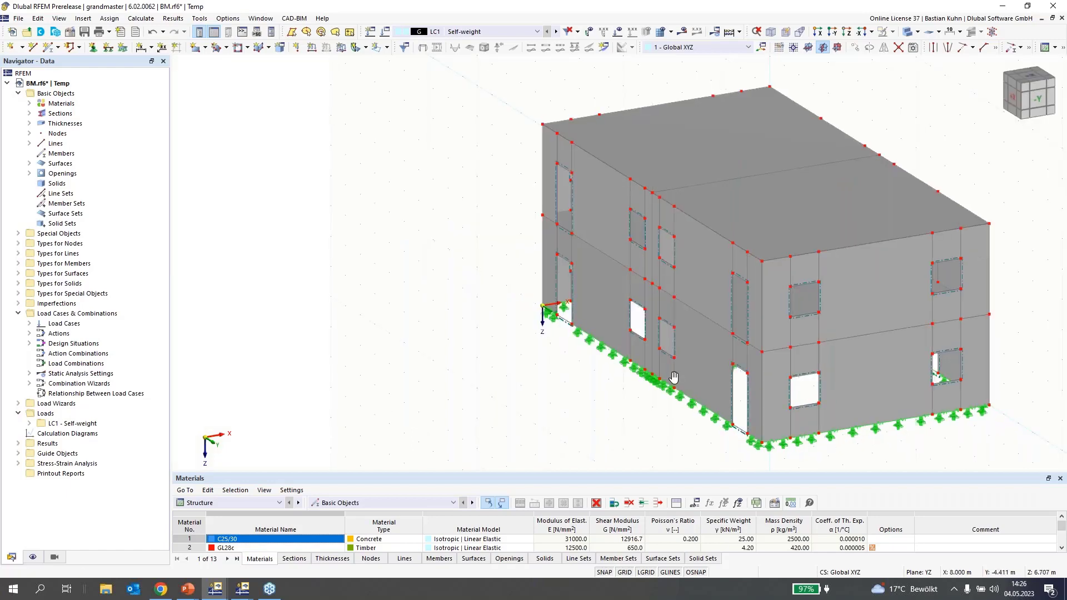
{"action": "middle_click_drag", "start_coordinate": [705, 429], "coordinate": [385, 328]}
{"action": "middle_click_drag", "start_coordinate": [384, 328], "coordinate": [370, 328], "text": "ctrl"}
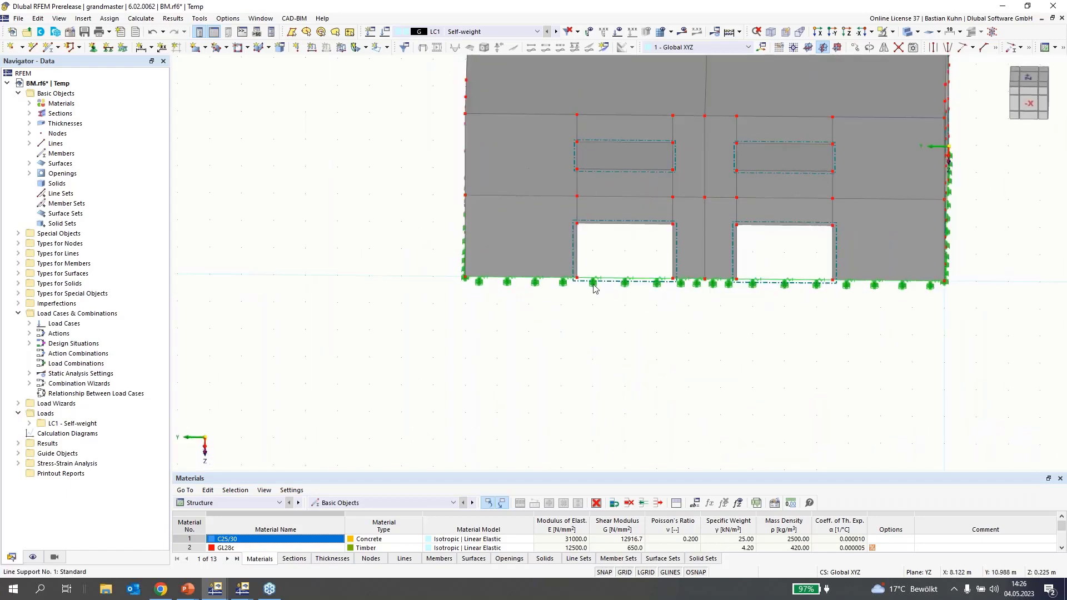
{"action": "left_click", "coordinate": [594, 288]}
{"action": "key", "text": "Delete"}
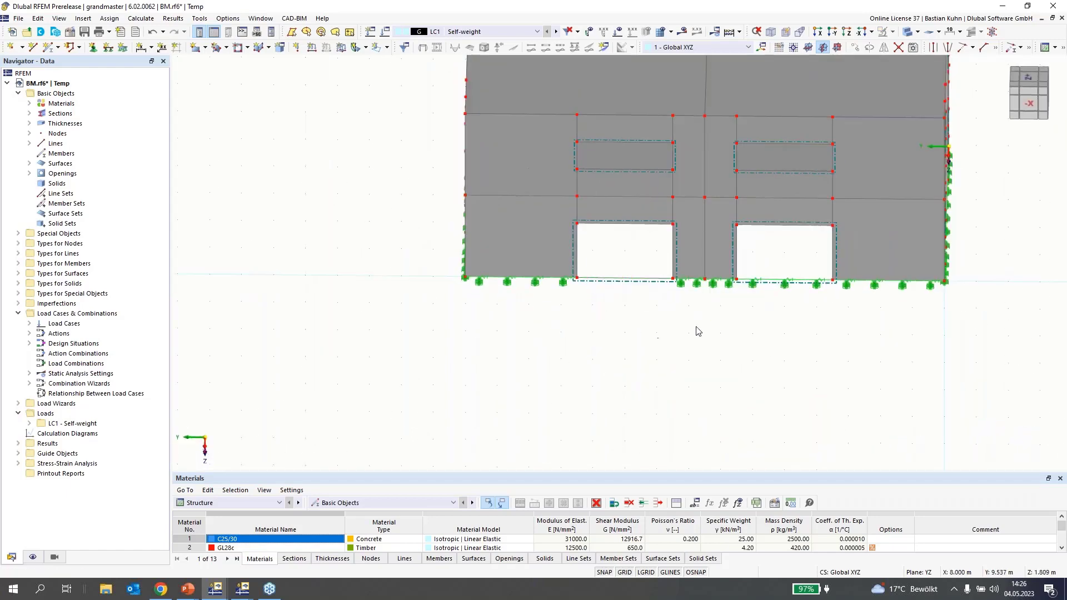
{"action": "left_click", "coordinate": [754, 296]}
{"action": "key", "text": "Delete"}
- Edit the hinged nodal support to release uZ and φZ, and assign it to the front base corner beside the window wall
{"action": "middle_click_drag", "start_coordinate": [582, 355], "coordinate": [442, 342]}
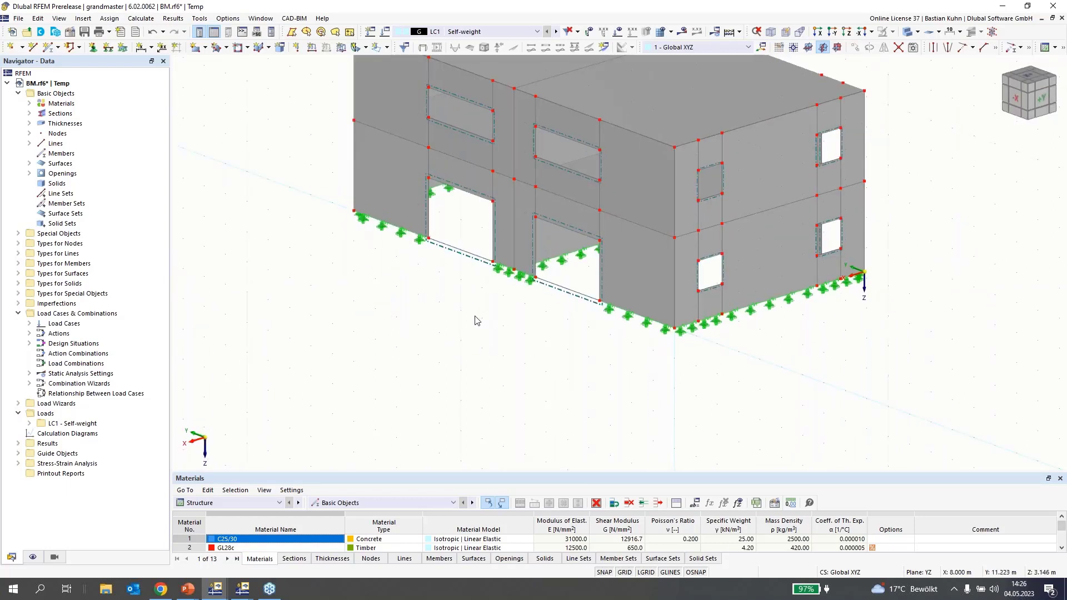
{"action": "mouse_move", "coordinate": [676, 333]}
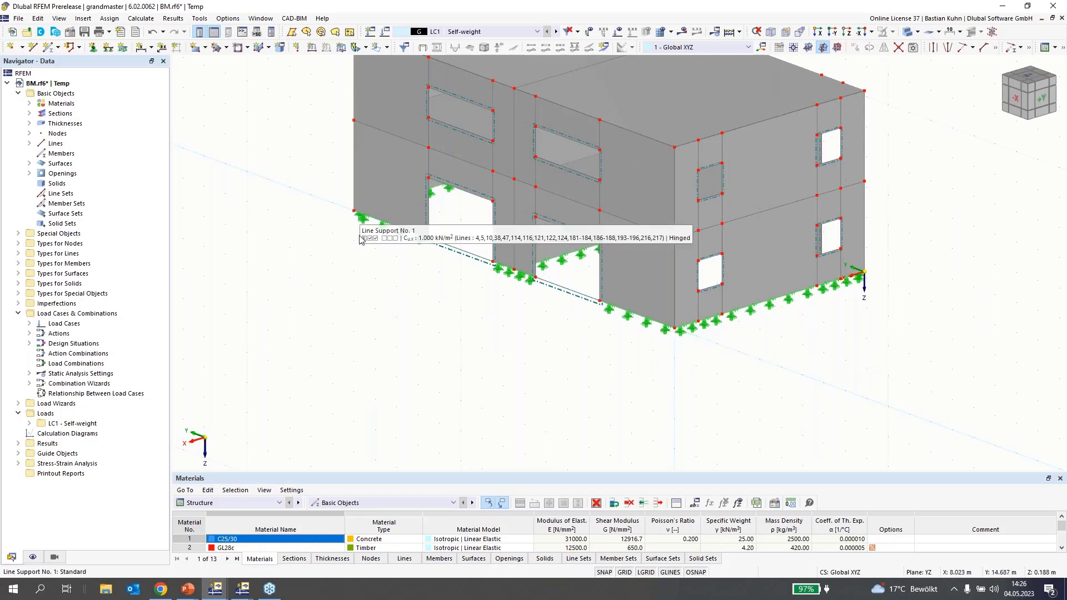
{"action": "left_click", "coordinate": [93, 47]}
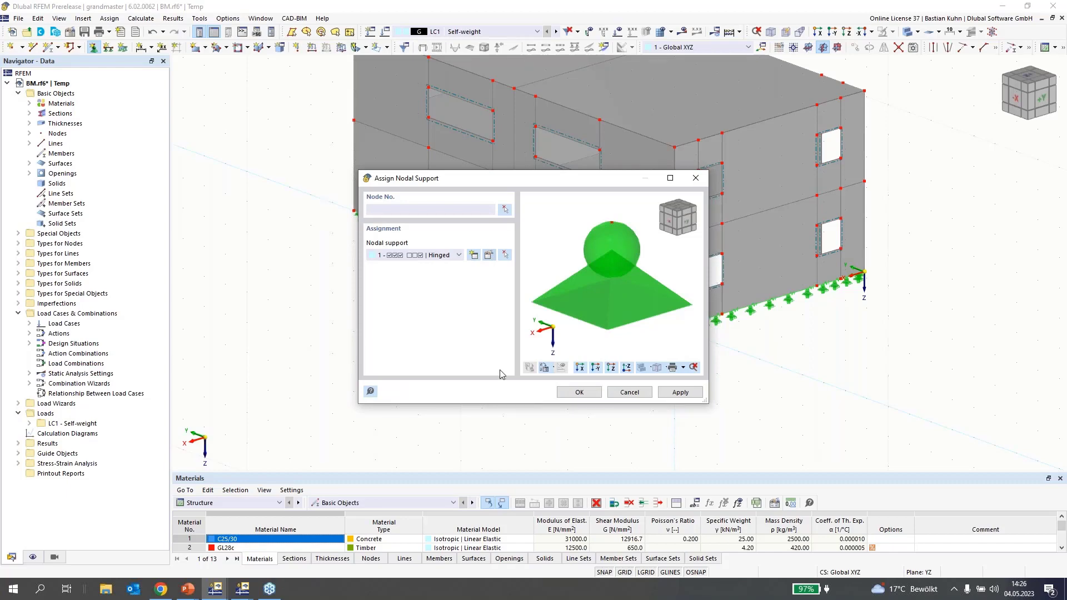
{"action": "left_click", "coordinate": [488, 255]}
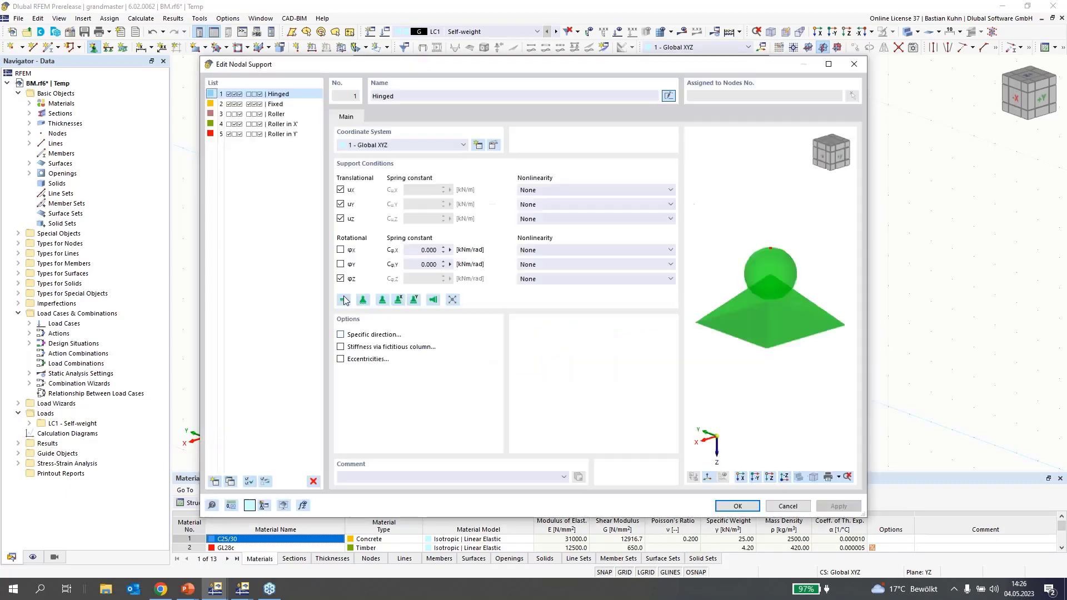
{"action": "left_click", "coordinate": [340, 219]}
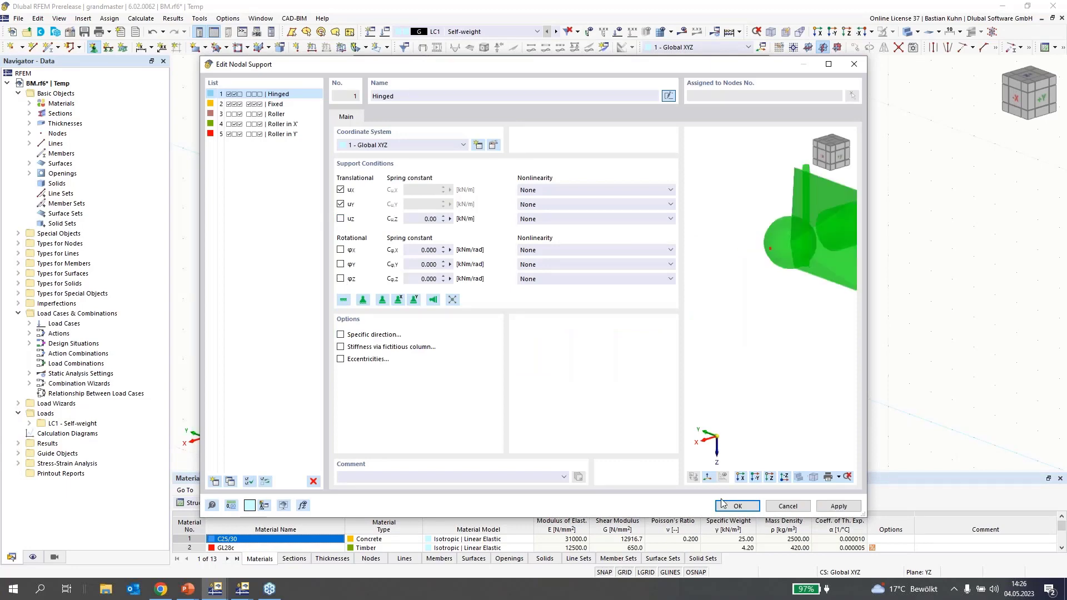
{"action": "left_click", "coordinate": [737, 506]}
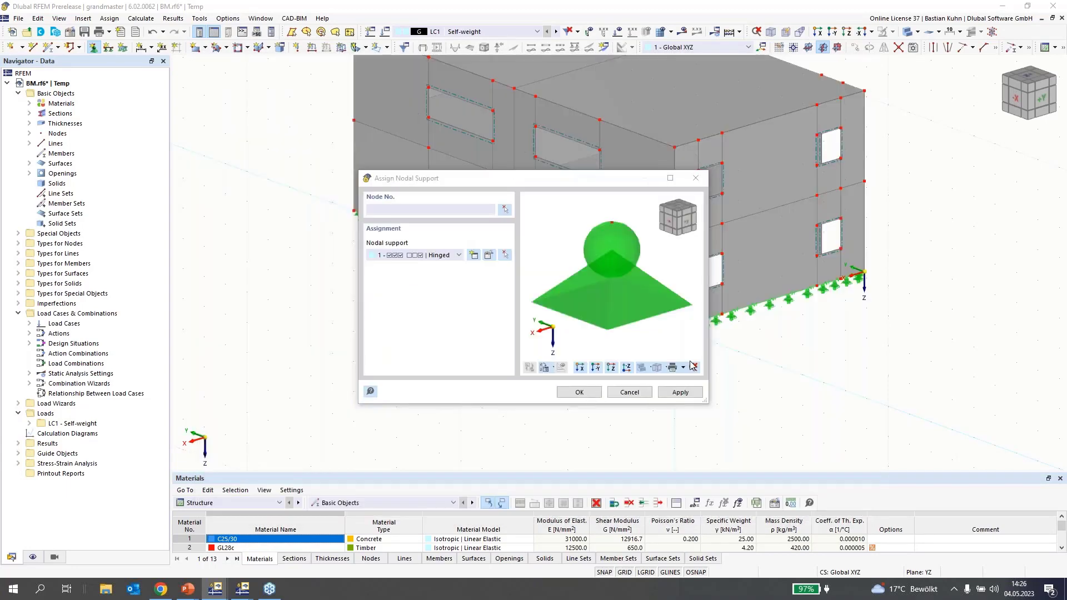
{"action": "key", "text": "Return"}
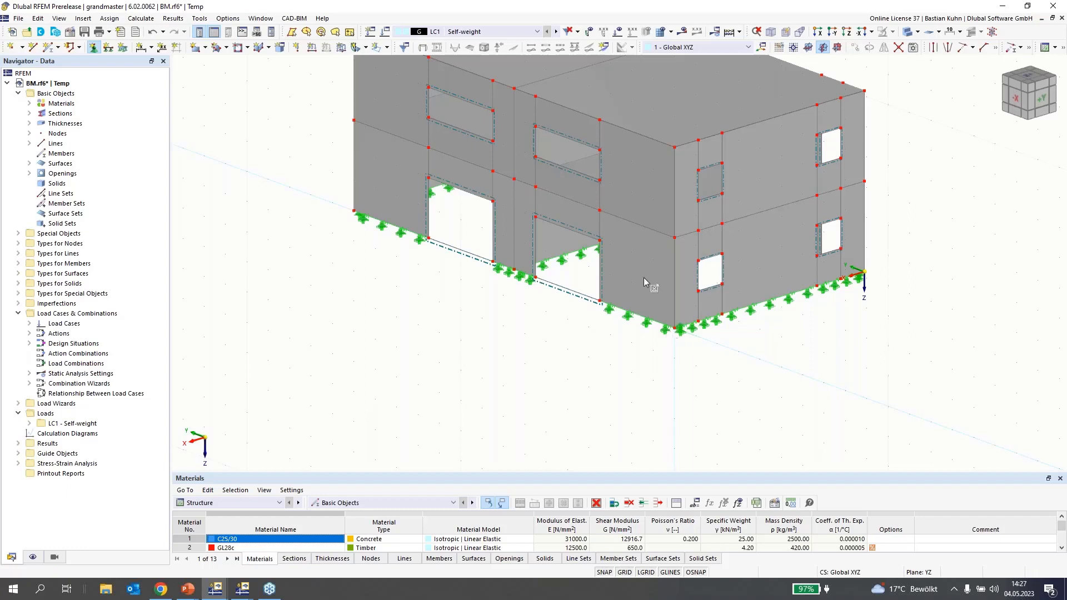
{"action": "key", "text": "Escape"}
- Create a nodal support with uY, uZ and φZ released, keeping uX fixed, and assign it to the opposite front base corner
{"action": "left_click", "coordinate": [93, 46]}
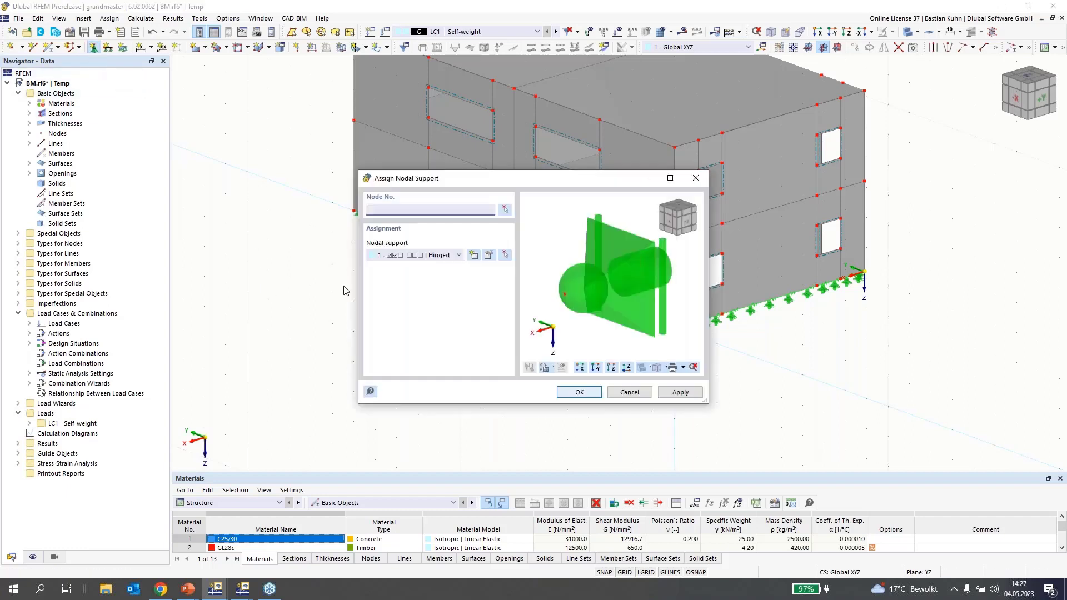
{"action": "left_click", "coordinate": [473, 254]}
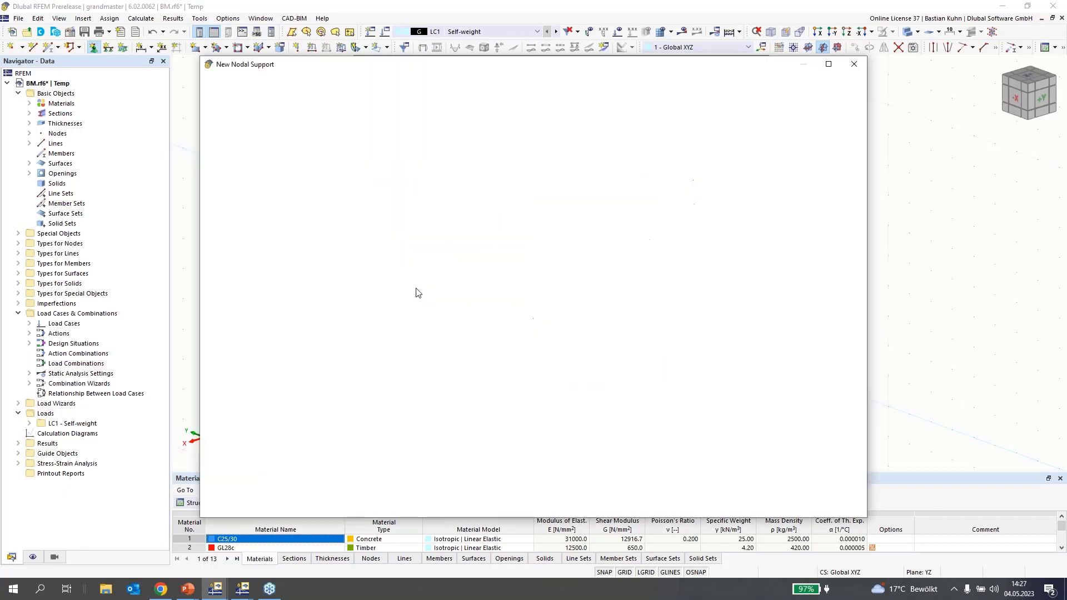
{"action": "left_click", "coordinate": [341, 204]}
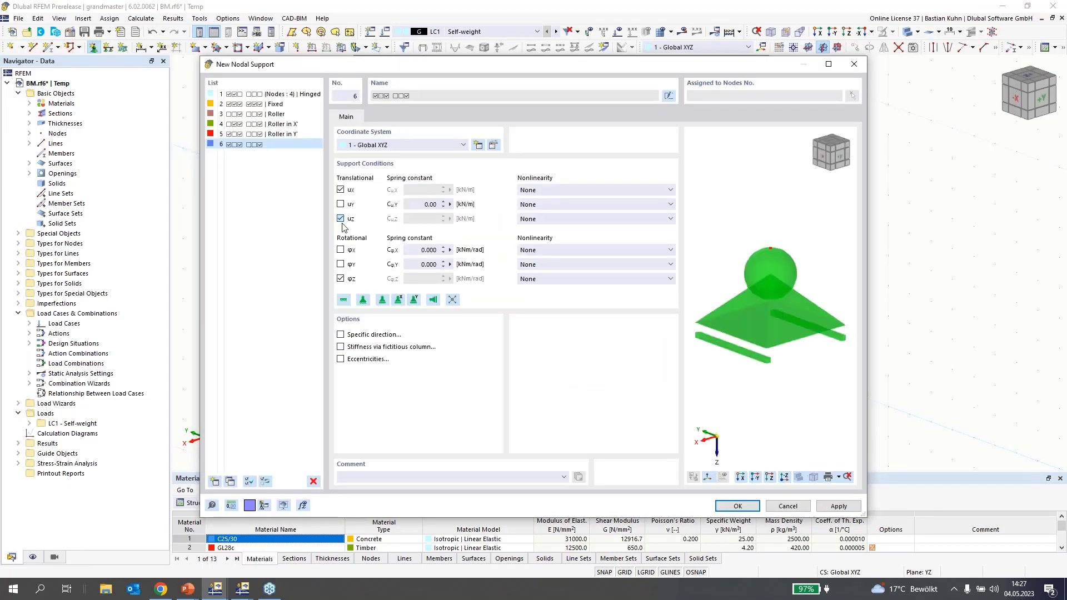
{"action": "left_click", "coordinate": [341, 219]}
{"action": "left_click", "coordinate": [341, 279]}
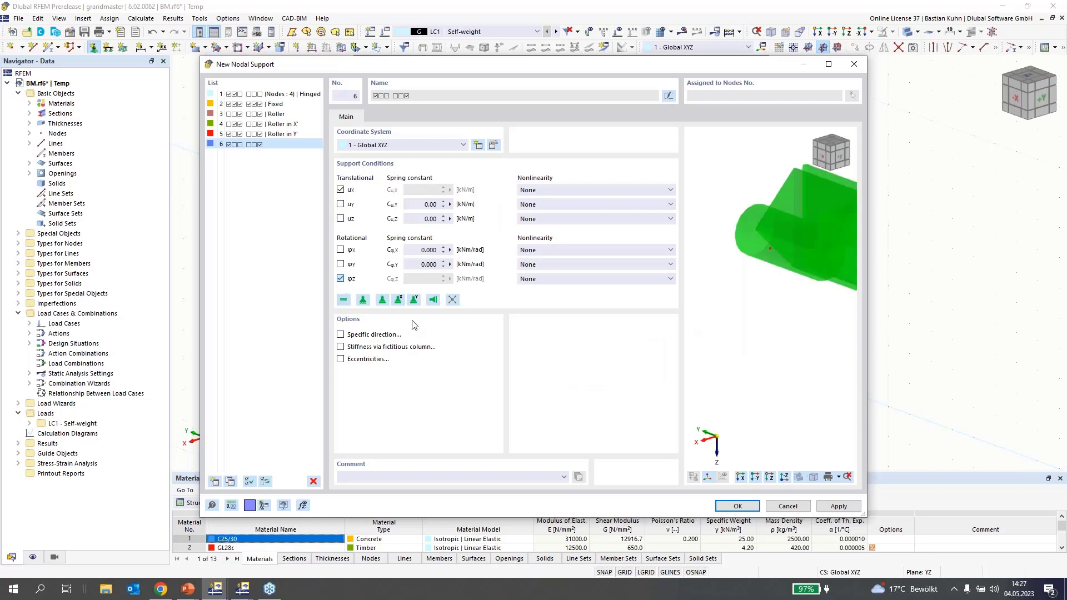
{"action": "left_click", "coordinate": [725, 506]}
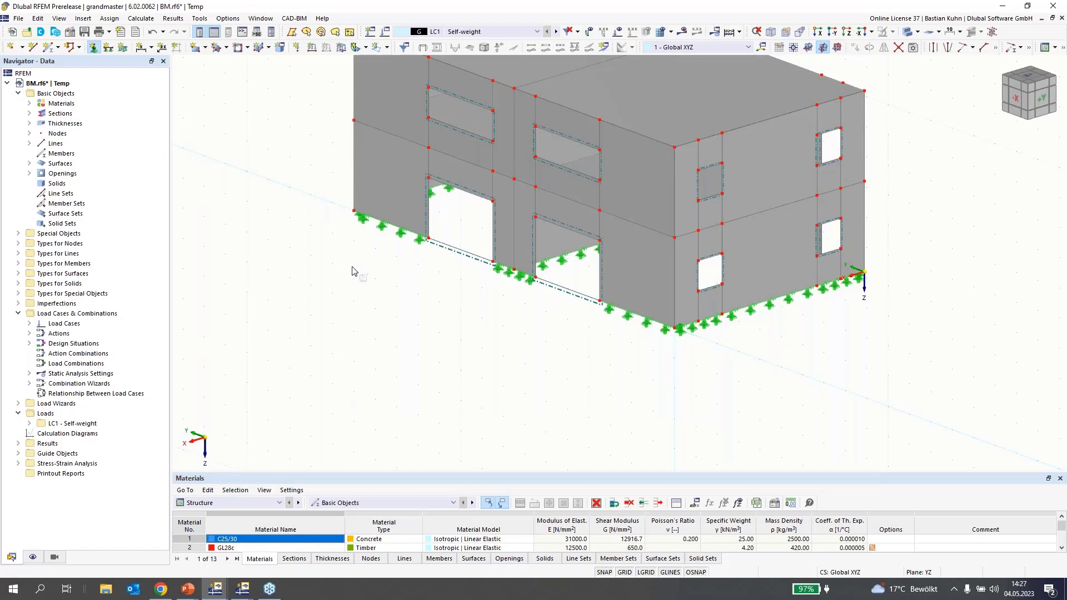
{"action": "key", "text": "Escape"}
- Enlarge the display size of the nodal support symbols, using the hinged support at the front base corner
{"action": "scroll", "coordinate": [671, 338], "scroll_direction": "up", "scroll_amount": 5}
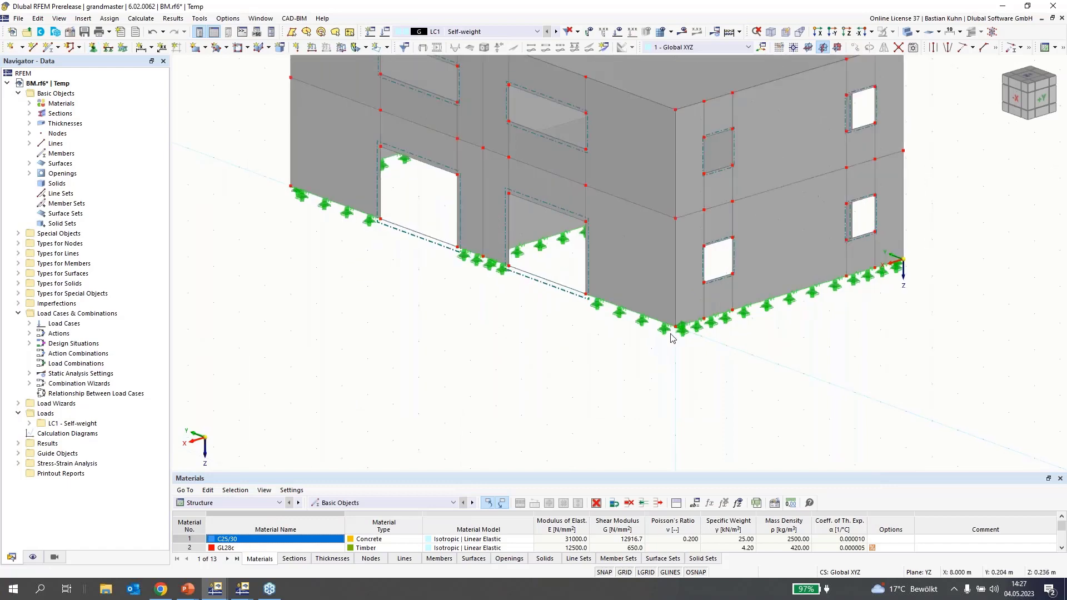
{"action": "right_click", "coordinate": [695, 312]}
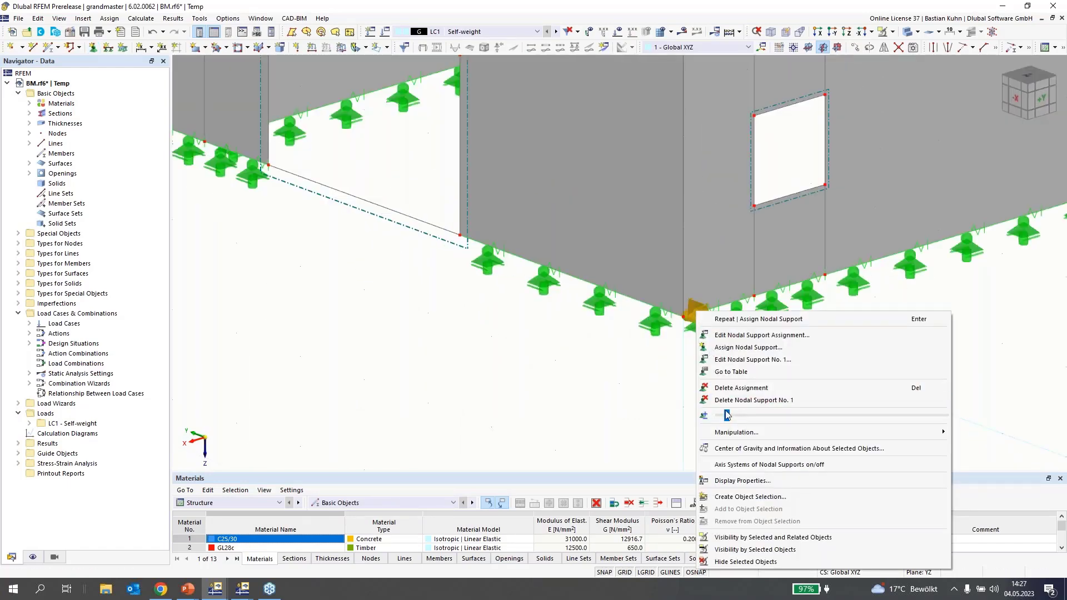
{"action": "left_click_drag", "start_coordinate": [727, 415], "coordinate": [761, 419]}
{"action": "left_click", "coordinate": [616, 407]}
{"action": "scroll", "coordinate": [617, 407], "scroll_direction": "down", "scroll_amount": 1}
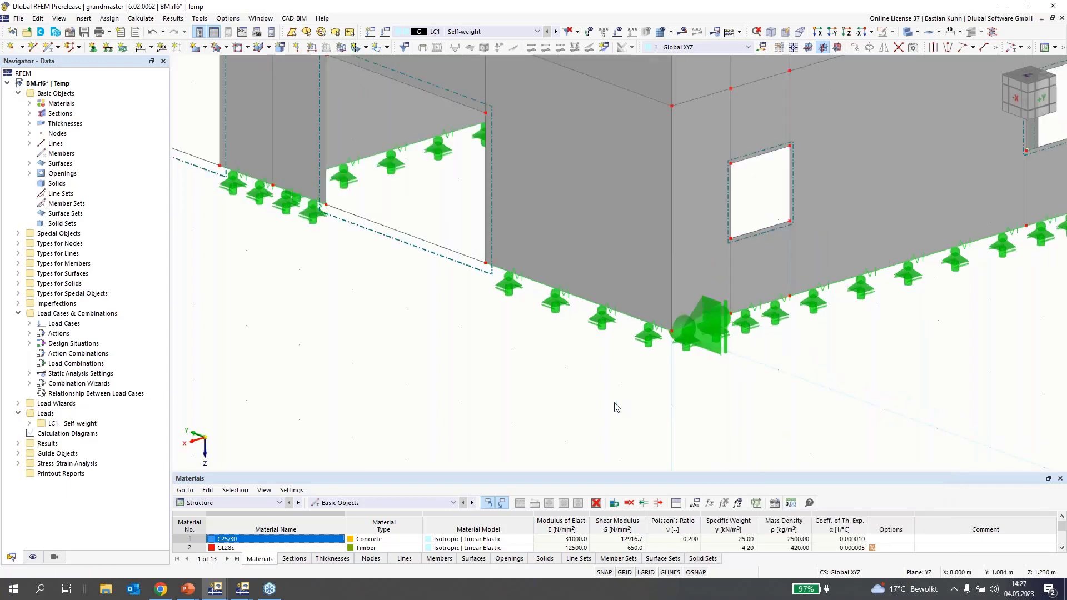
- Generate the finite element mesh for the whole building model
{"action": "scroll", "coordinate": [617, 407], "scroll_direction": "down", "scroll_amount": 2}
{"action": "middle_click_drag", "start_coordinate": [636, 367], "coordinate": [526, 378]}
{"action": "scroll", "coordinate": [628, 362], "scroll_direction": "down", "scroll_amount": 2}
{"action": "left_click", "coordinate": [155, 21]}
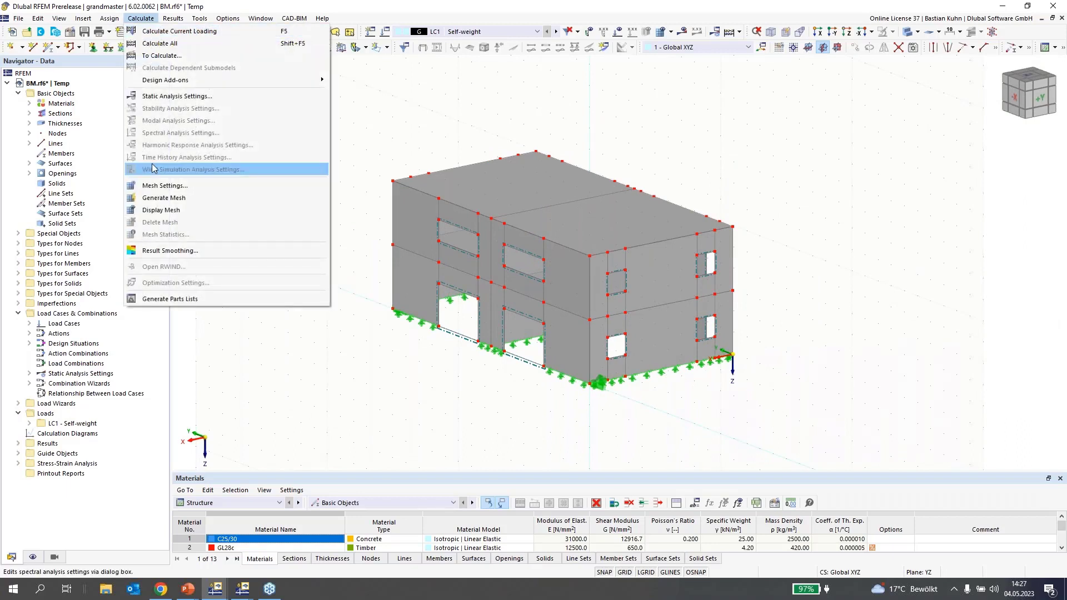
{"action": "left_click", "coordinate": [157, 198]}
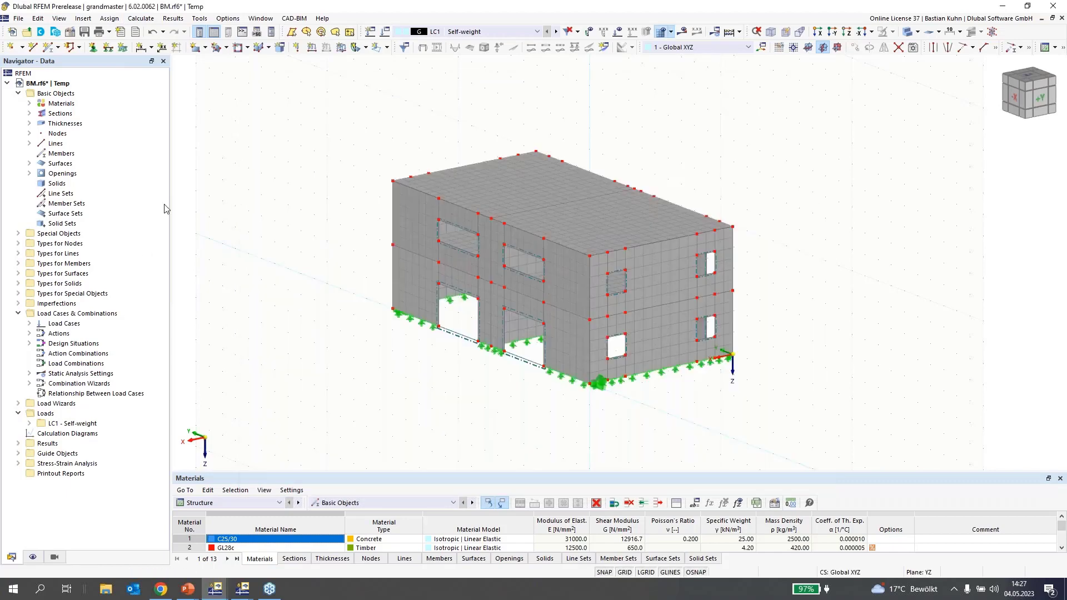
- Hide the finite element mesh in the model display
{"action": "left_click", "coordinate": [33, 556]}
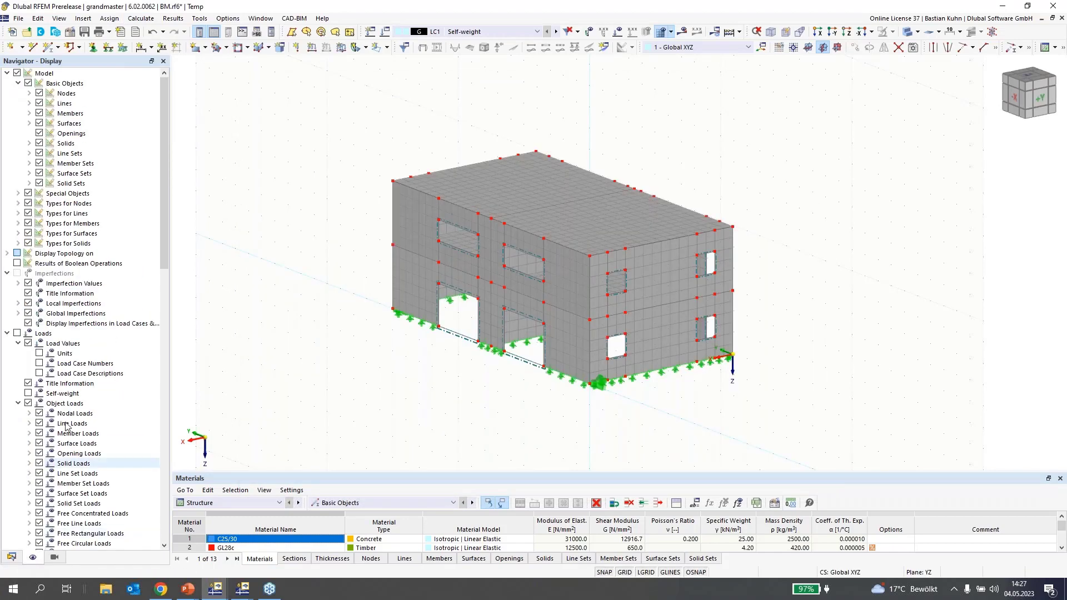
{"action": "scroll", "coordinate": [66, 426], "scroll_direction": "down", "scroll_amount": 15}
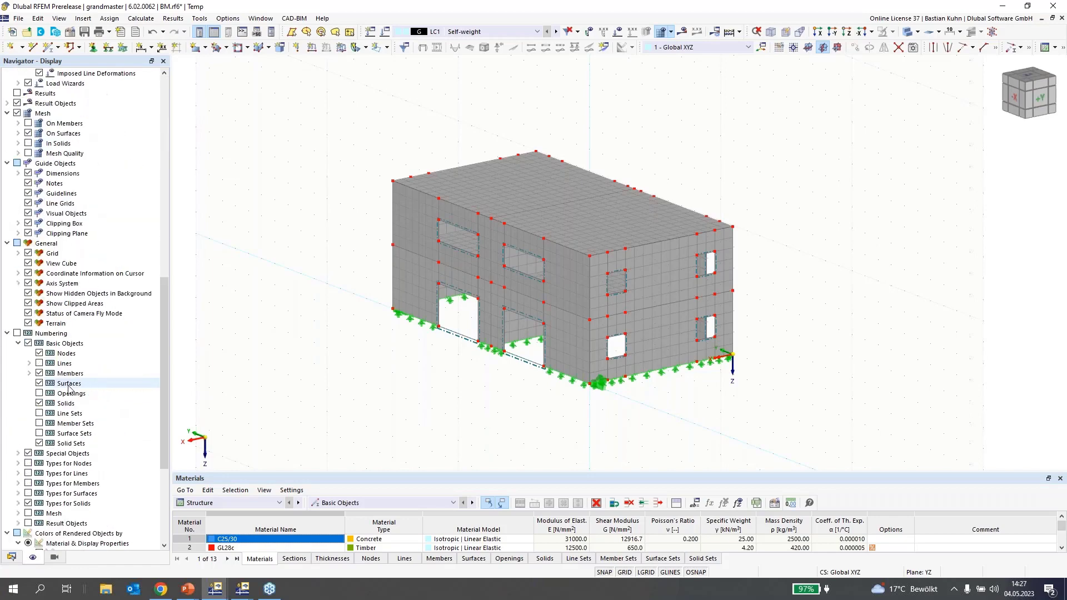
{"action": "left_click", "coordinate": [17, 113]}
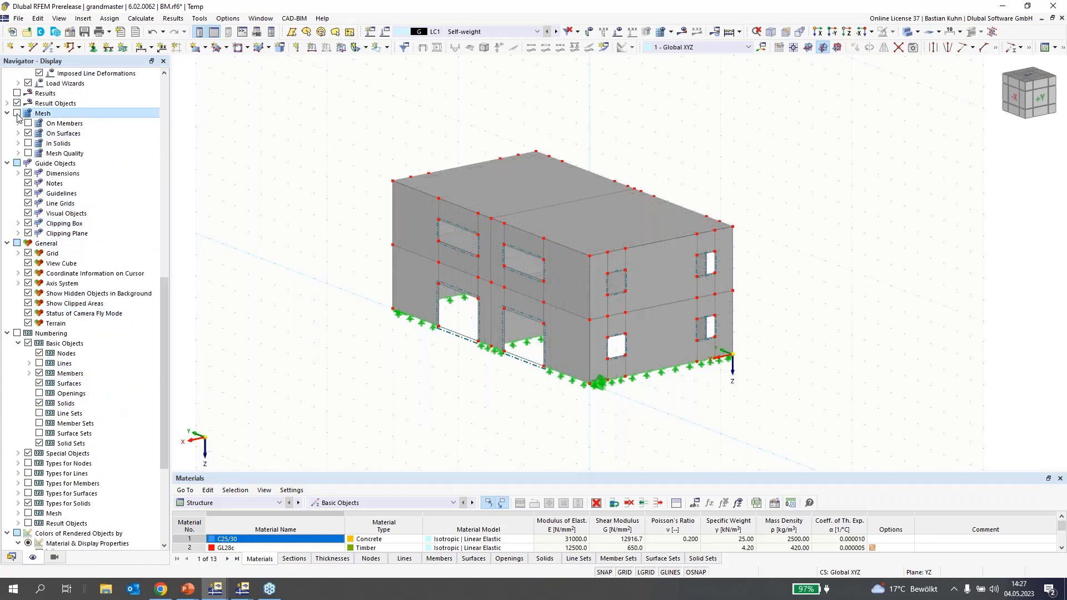
- Copy the complete upper storey upwards in 2 steps with a Z displacement of -3.000 m, accepting deletion of the mesh
{"action": "middle_click_drag", "start_coordinate": [322, 248], "coordinate": [350, 226]}
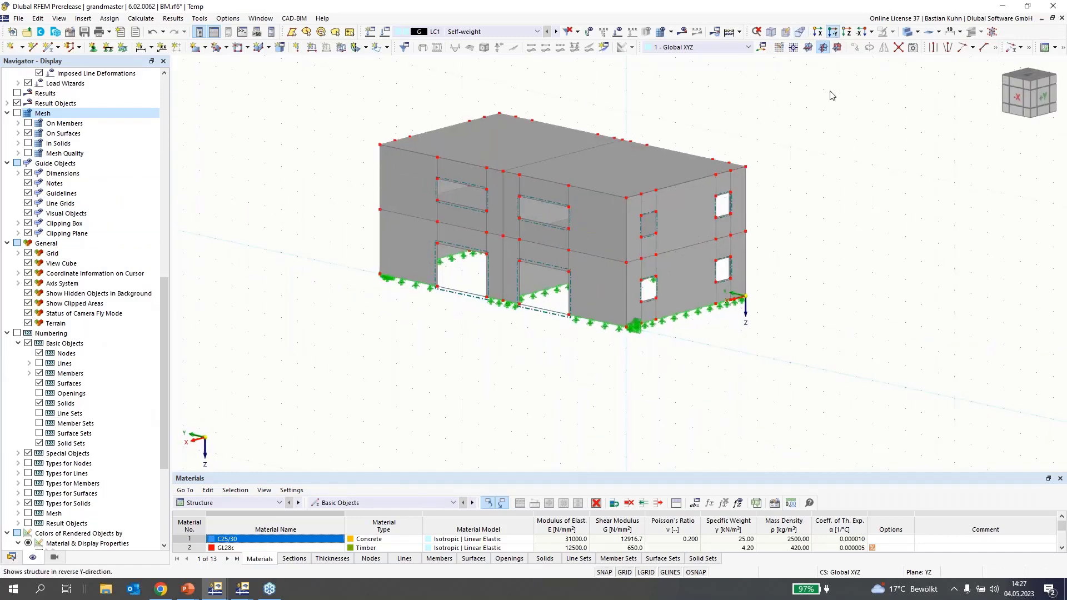
{"action": "left_click", "coordinate": [832, 31]}
{"action": "left_click_drag", "start_coordinate": [863, 225], "coordinate": [309, 65]}
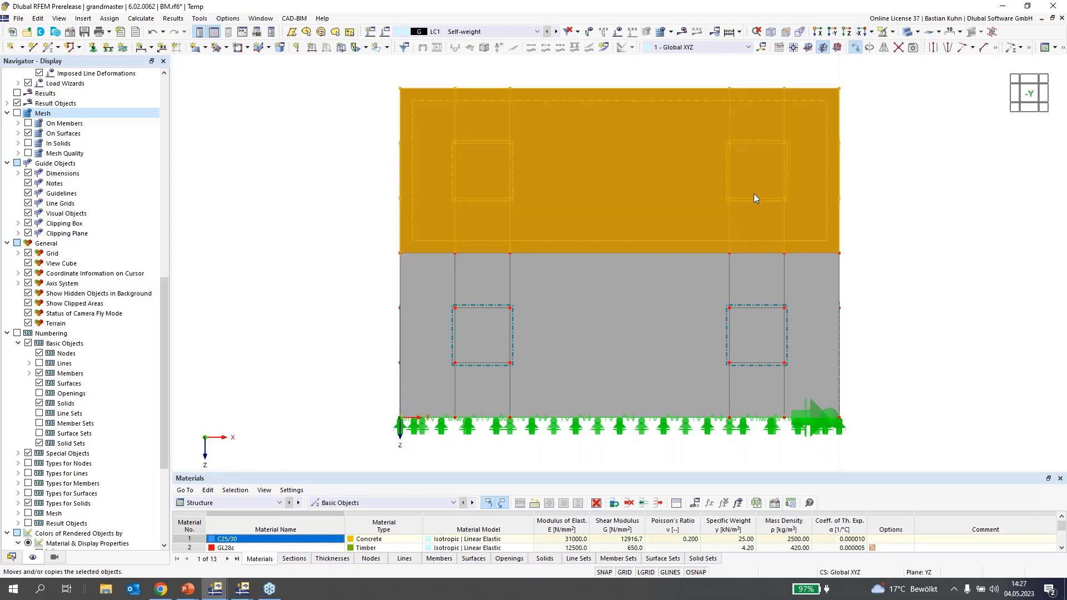
{"action": "key", "text": "ctrl+m"}
{"action": "left_click", "coordinate": [395, 339]}
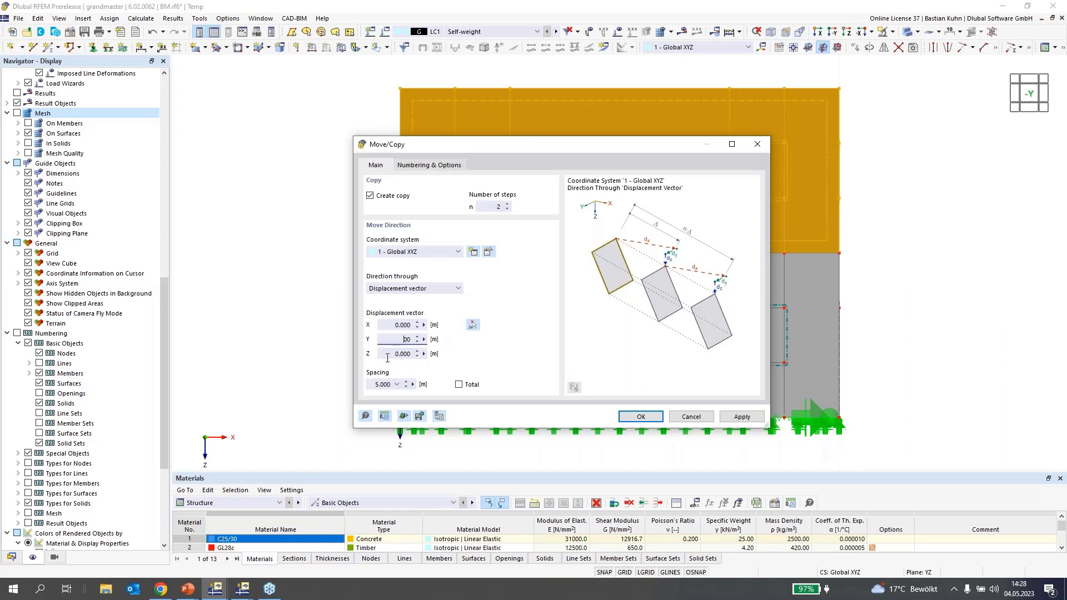
{"action": "key", "text": "Tab"}
{"action": "type", "text": "-"}
{"action": "left_click", "coordinate": [634, 418]}
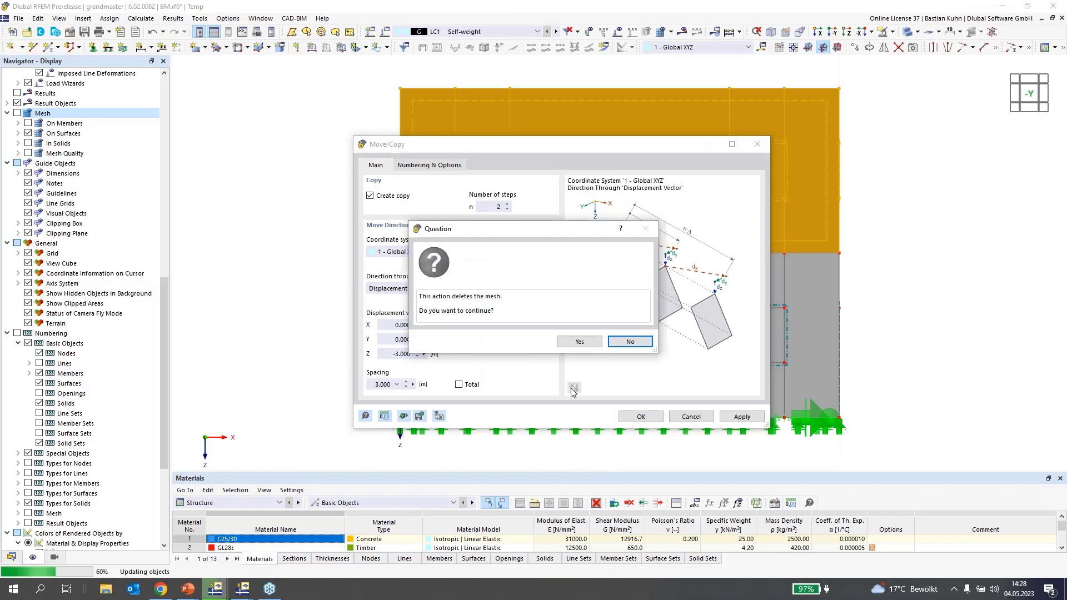
{"action": "left_click", "coordinate": [576, 341]}
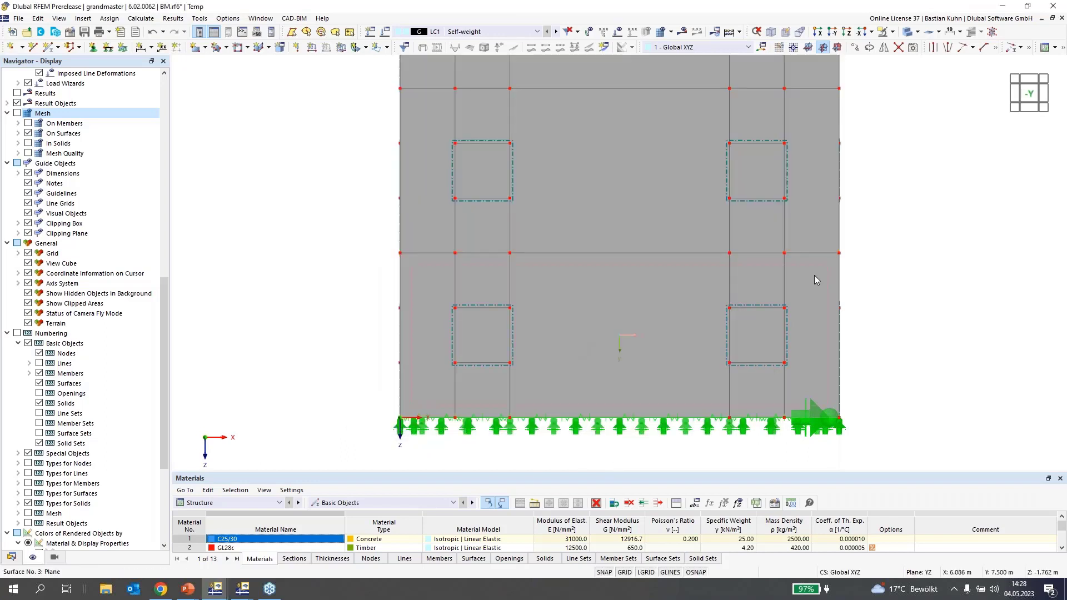
{"action": "scroll", "coordinate": [889, 269], "scroll_direction": "down", "scroll_amount": 2}
{"action": "mouse_move", "coordinate": [876, 274]}
{"action": "middle_mouse_down"}
{"action": "mouse_move", "coordinate": [752, 343]}
{"action": "mouse_move", "coordinate": [665, 355]}
{"action": "mouse_move", "coordinate": [551, 341]}
{"action": "mouse_move", "coordinate": [695, 347]}
{"action": "middle_mouse_up"}
{"action": "scroll", "coordinate": [695, 347], "scroll_direction": "down", "scroll_amount": 5}
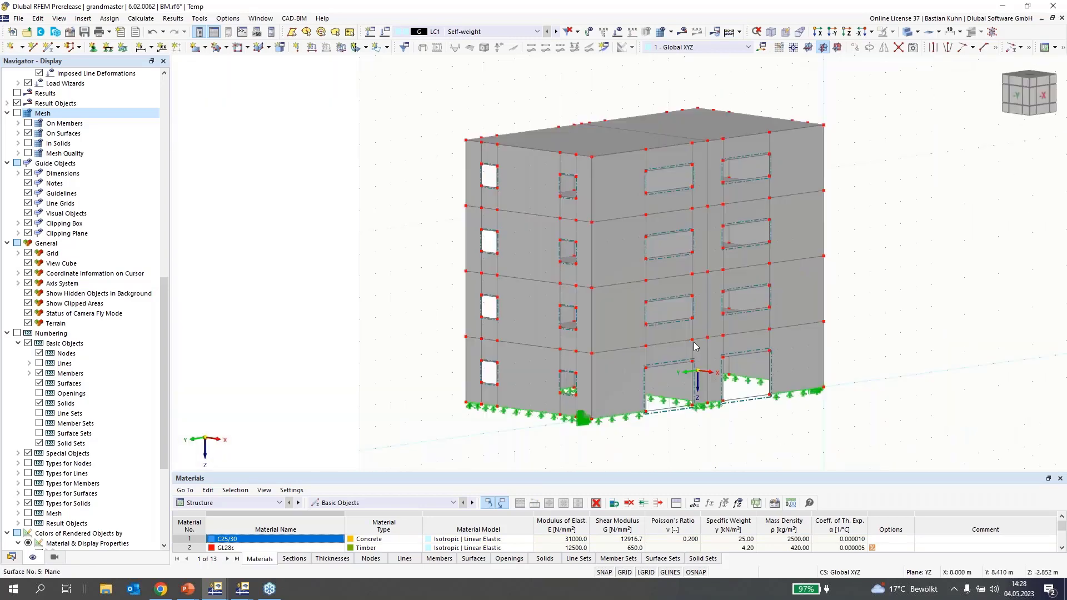
- Create a uniform 2.00 kN/m² surface load in LC1 Self-weight and assign it to the three floor slabs and the roof slab
{"action": "scroll", "coordinate": [696, 347], "scroll_direction": "down", "scroll_amount": 2}
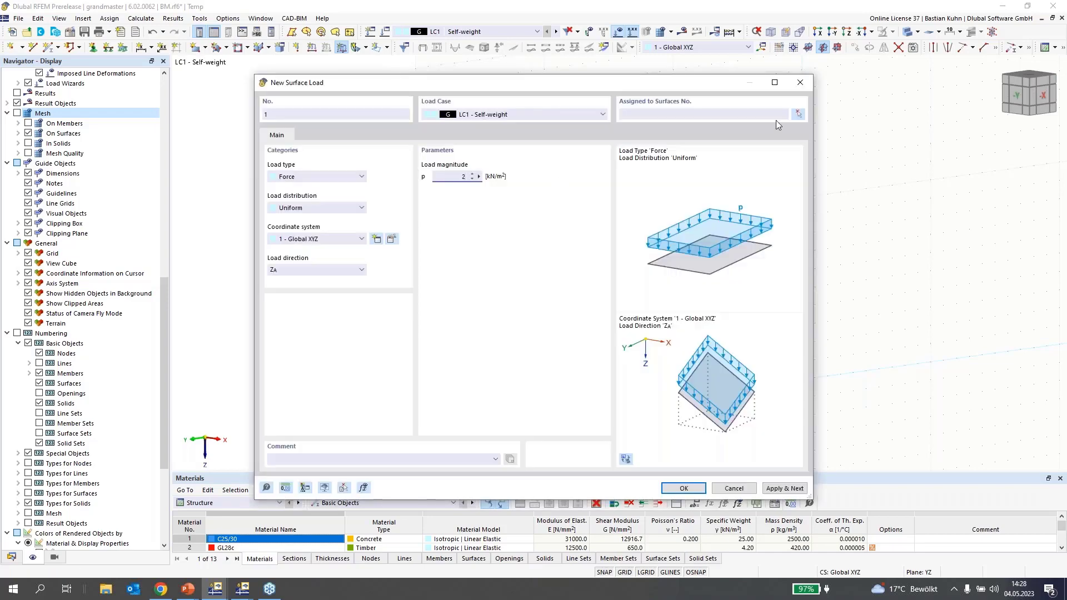
{"action": "left_click", "coordinate": [797, 115]}
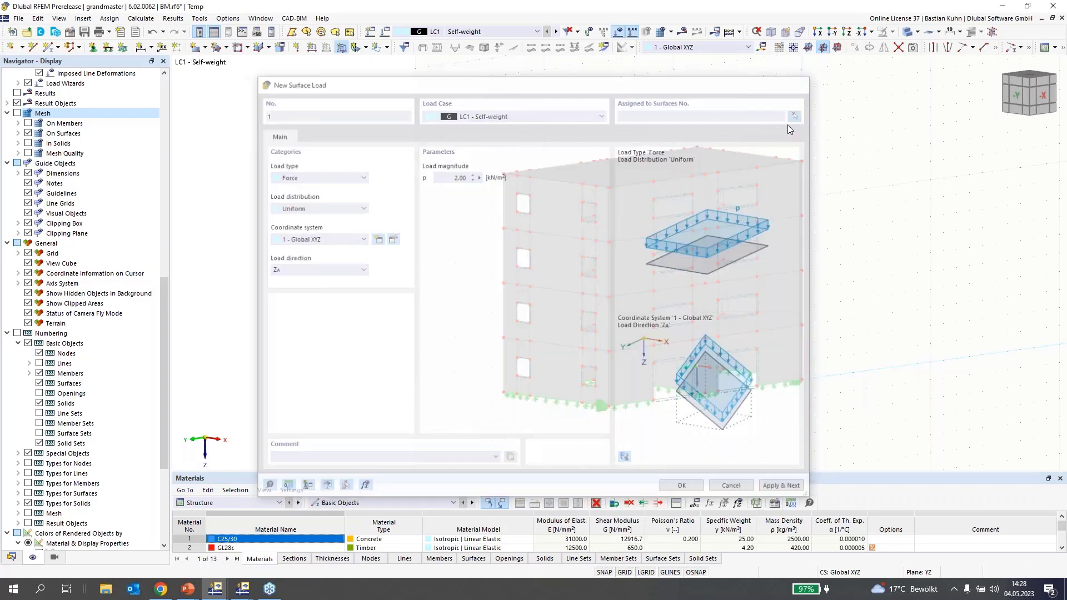
{"action": "left_click", "coordinate": [818, 33]}
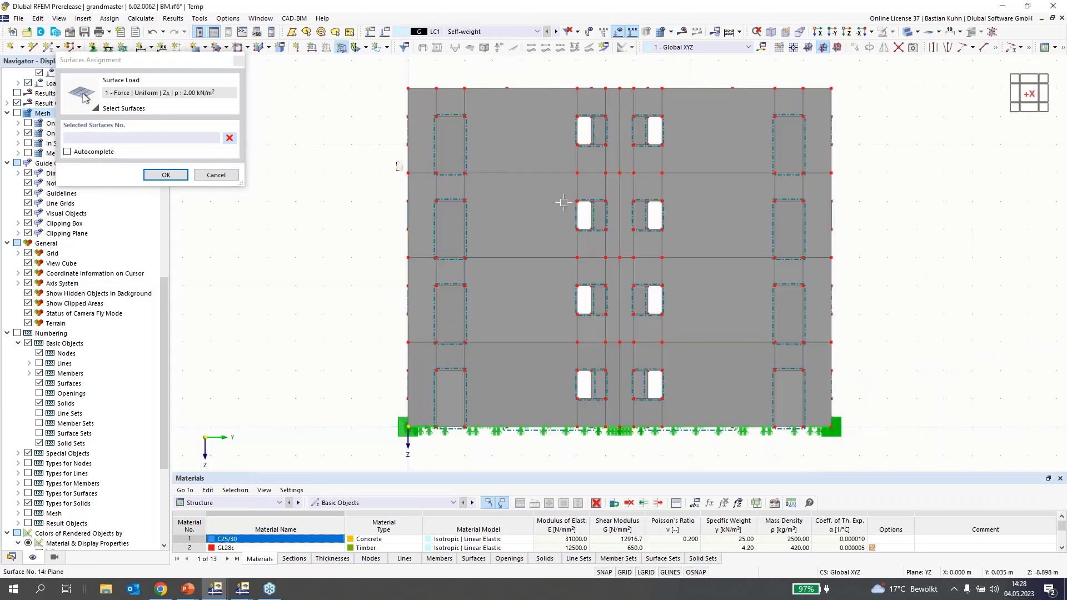
{"action": "left_click_drag", "start_coordinate": [396, 162], "coordinate": [869, 196]}
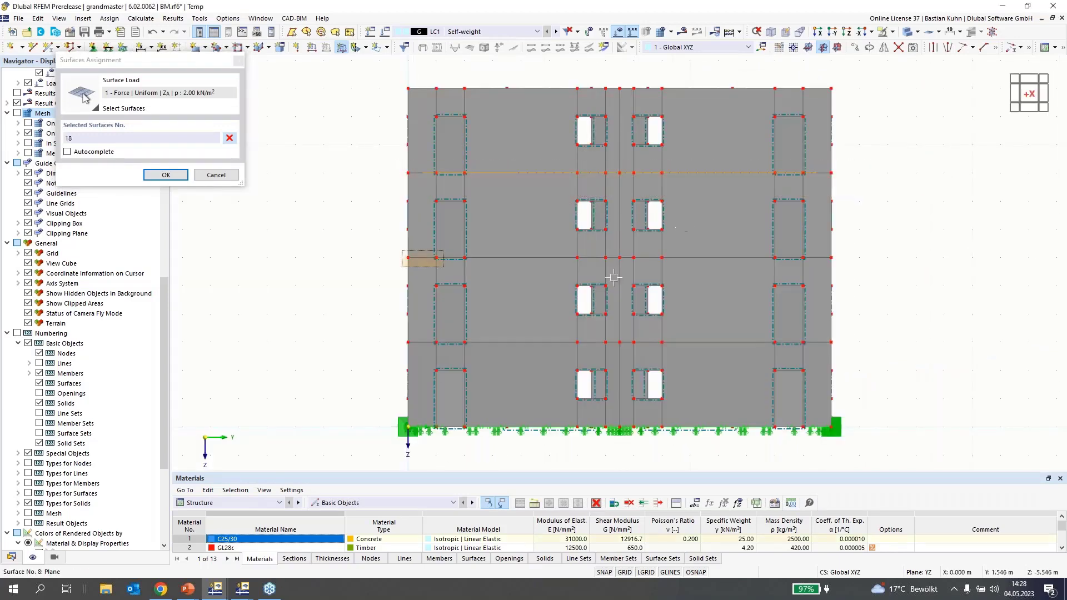
{"action": "left_click_drag", "start_coordinate": [613, 277], "coordinate": [867, 281]}
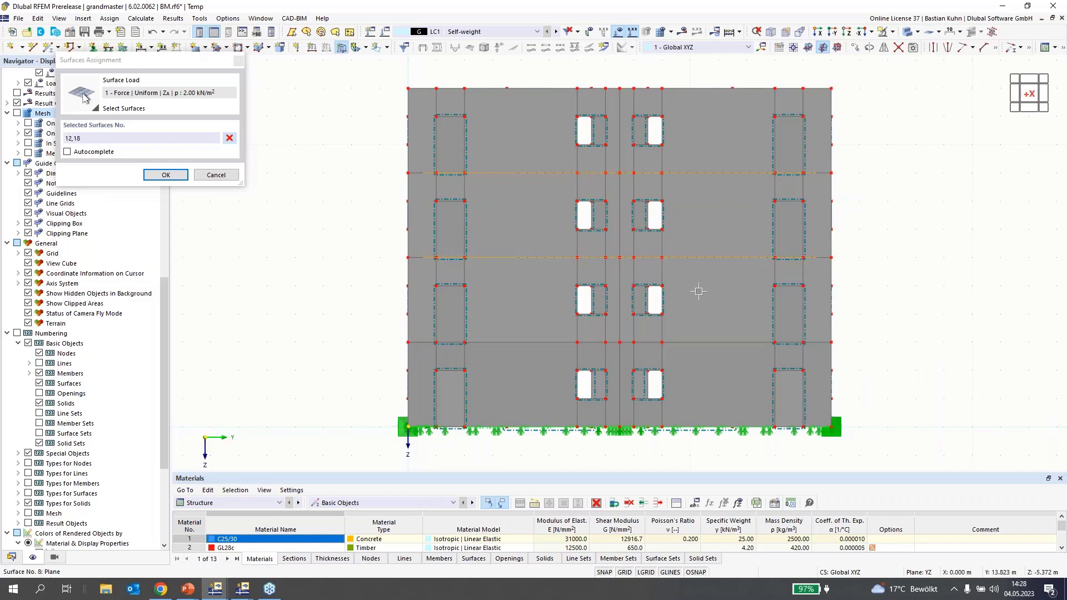
{"action": "left_click_drag", "start_coordinate": [396, 338], "coordinate": [858, 360]}
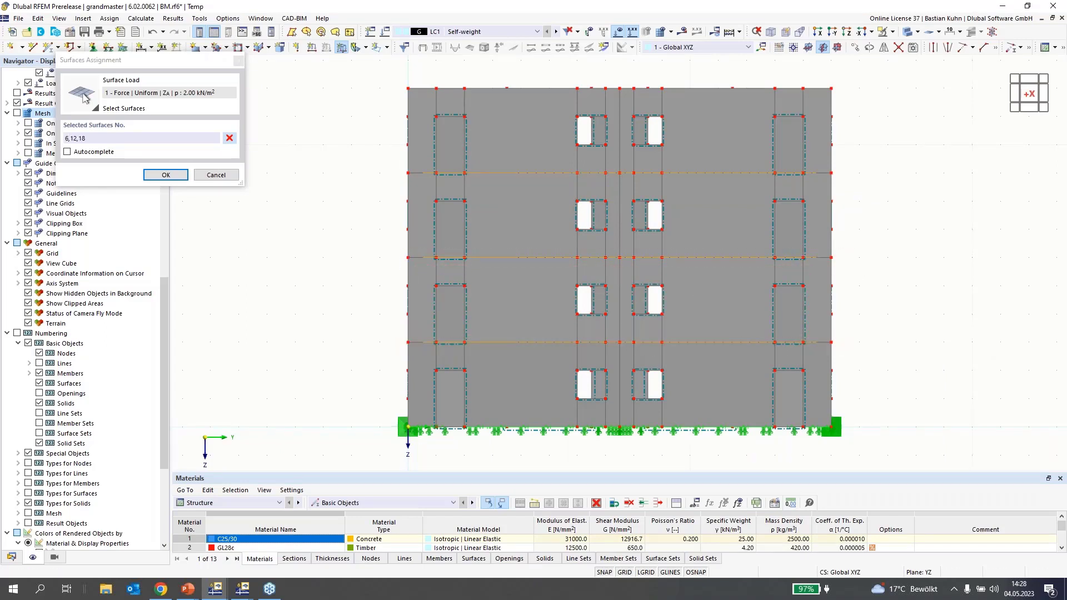
{"action": "left_click_drag", "start_coordinate": [397, 77], "coordinate": [867, 106]}
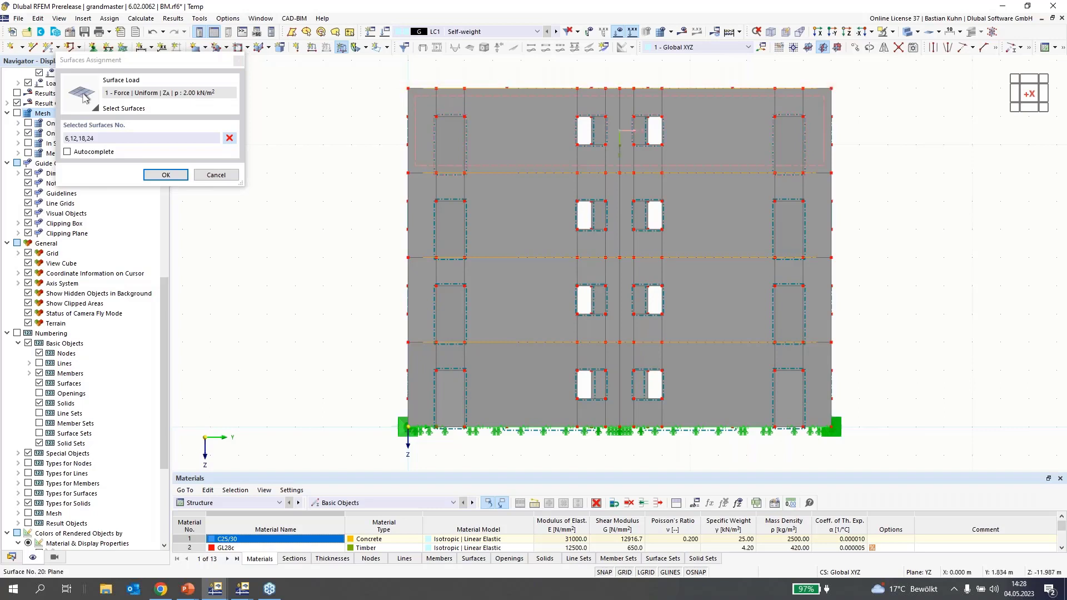
{"action": "left_click", "coordinate": [166, 175]}
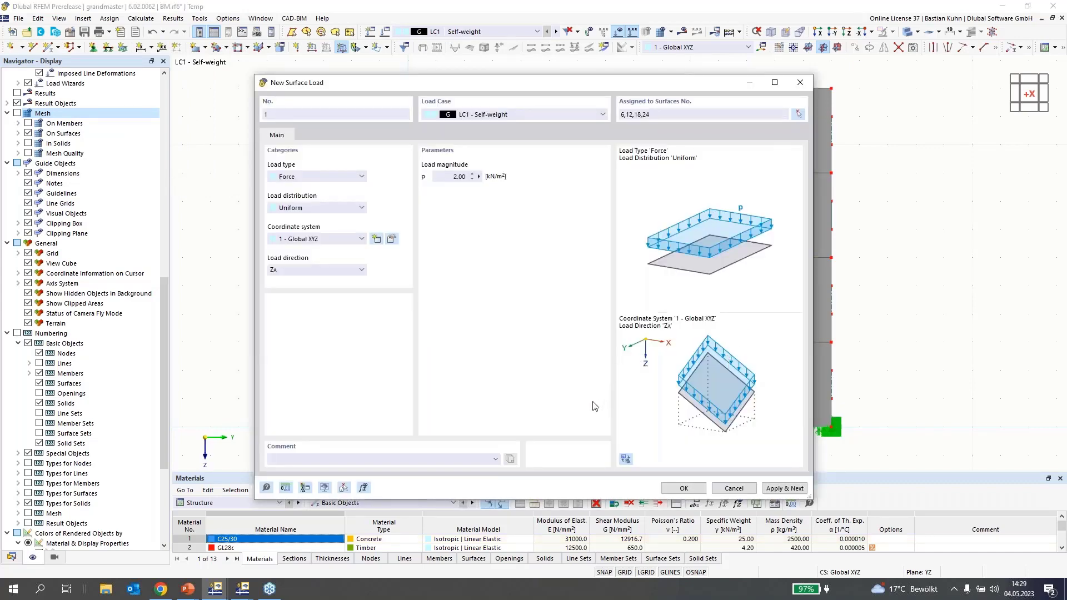
{"action": "left_click", "coordinate": [784, 489]}
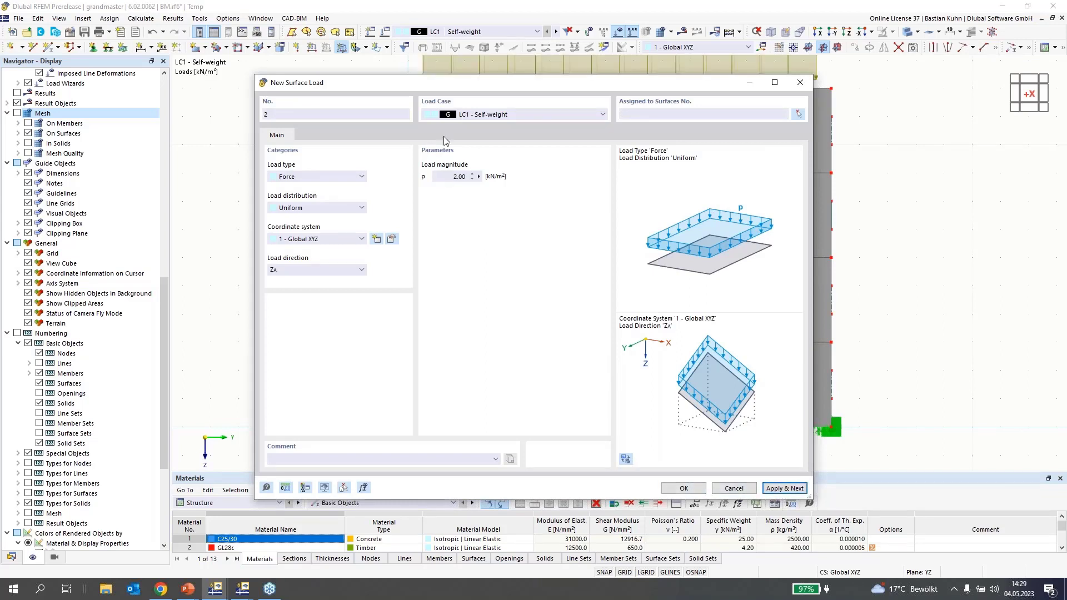
{"action": "left_click", "coordinate": [686, 492]}
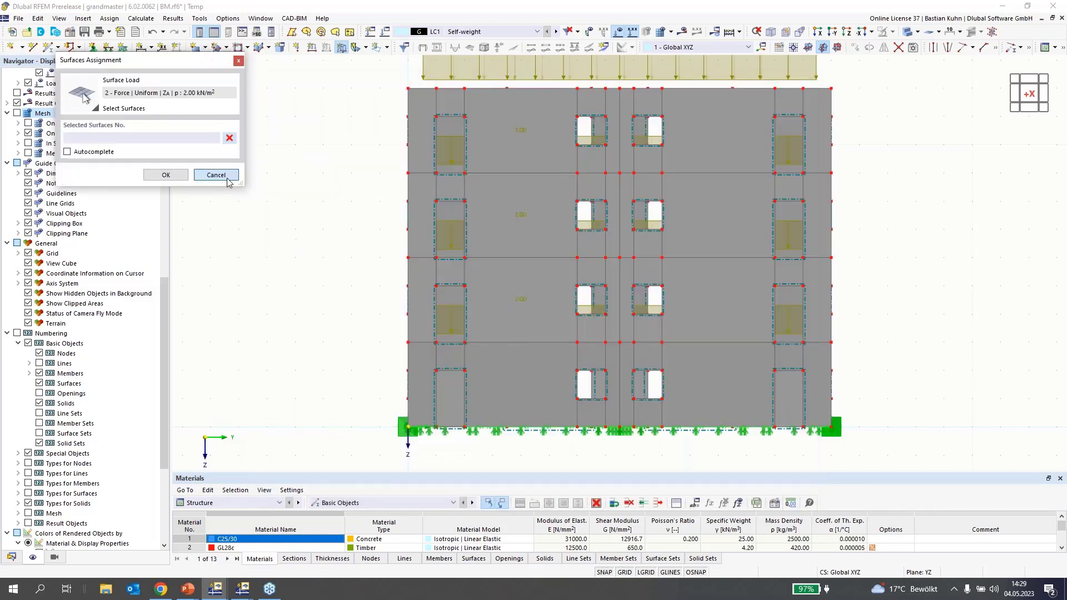
{"action": "left_click", "coordinate": [225, 176]}
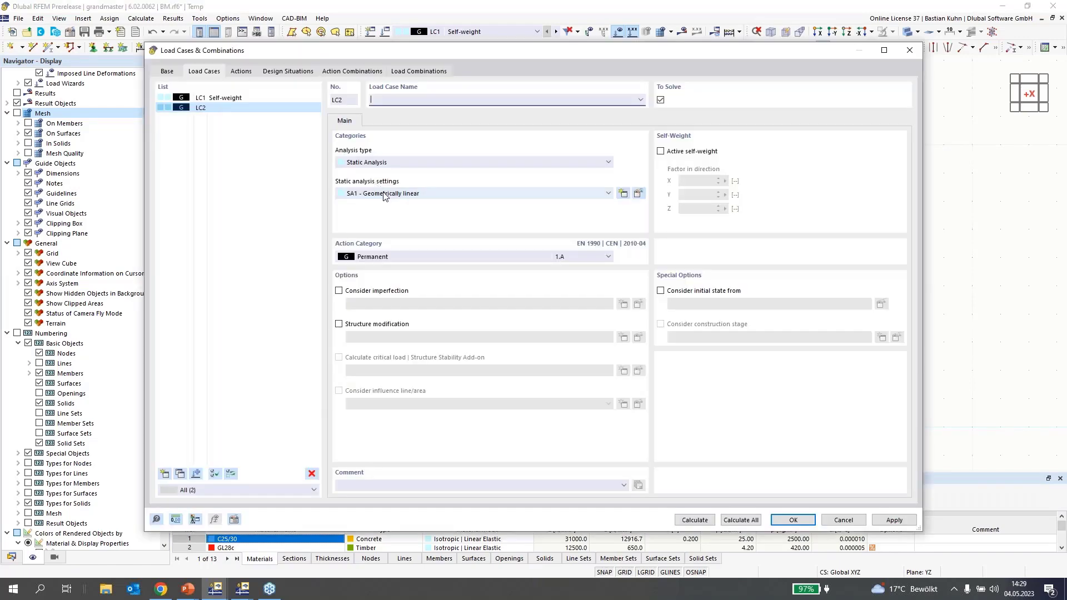
- Set LC2 to imposed loads category A (domestic, residential areas) and add load case LC3 with the wind action category
{"action": "left_click", "coordinate": [389, 257]}
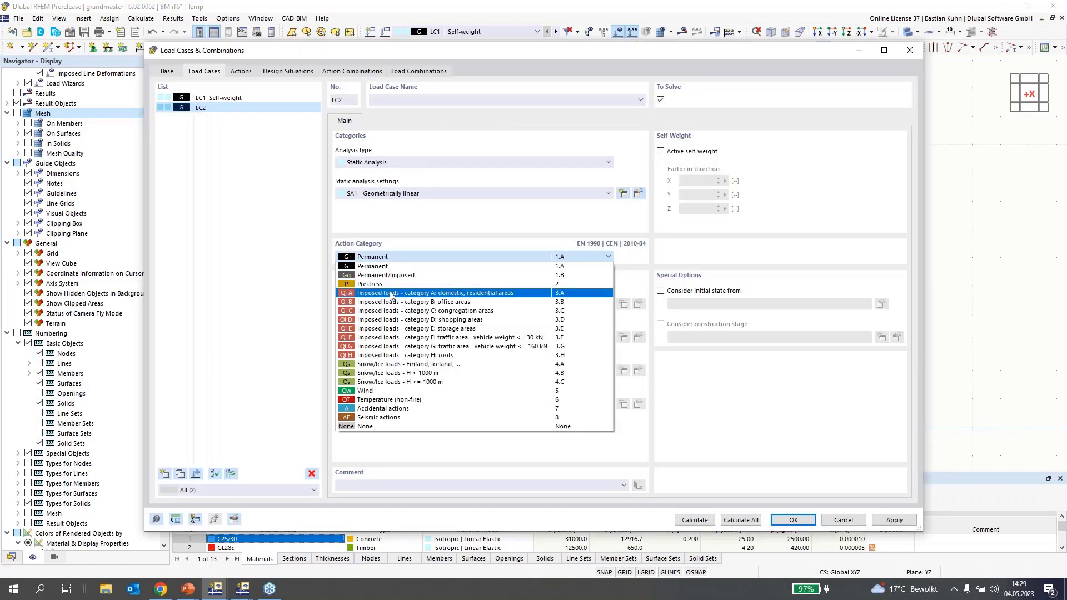
{"action": "left_click", "coordinate": [389, 291]}
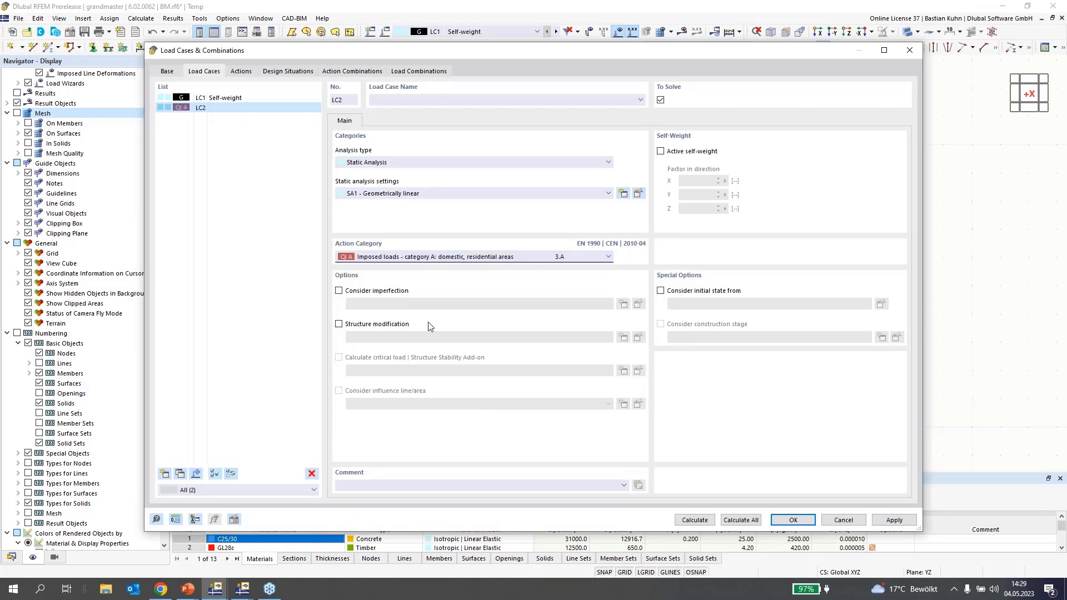
{"action": "left_click", "coordinate": [164, 473]}
{"action": "left_click", "coordinate": [392, 256]}
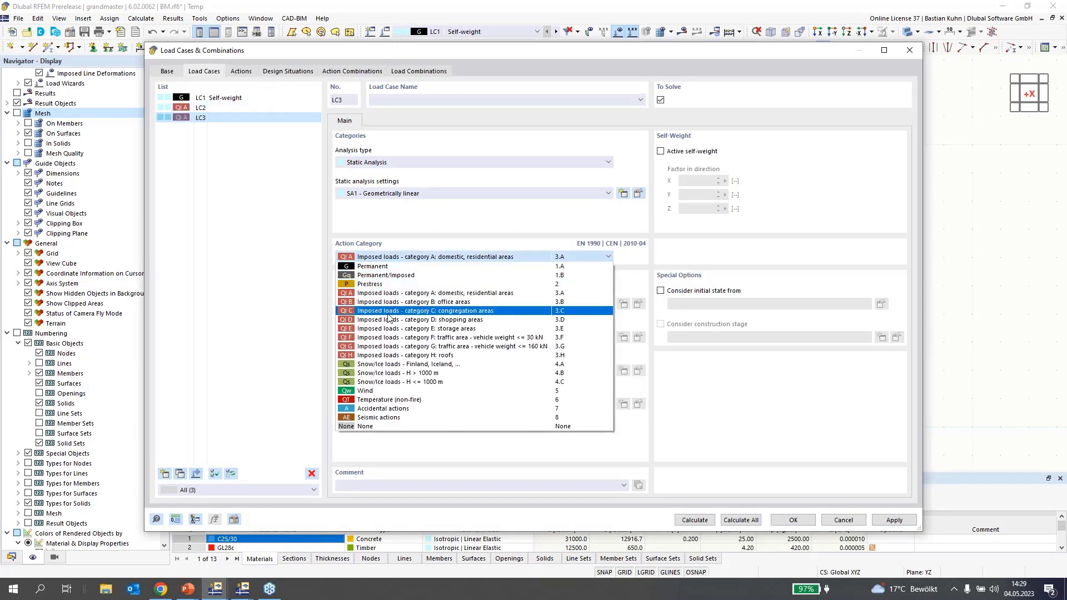
{"action": "left_click", "coordinate": [366, 445]}
{"action": "left_click", "coordinate": [782, 518]}
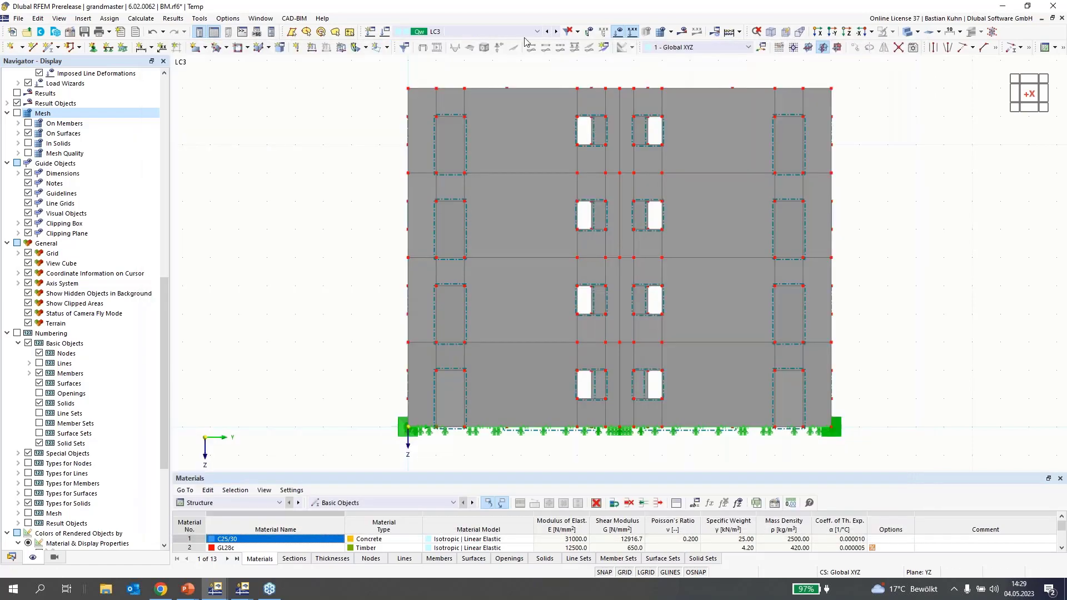
- Create a uniform 5.00 kN/m² surface load in LC2 and assign it to the three intermediate floor slabs, excluding the roof
{"action": "left_click", "coordinate": [546, 31]}
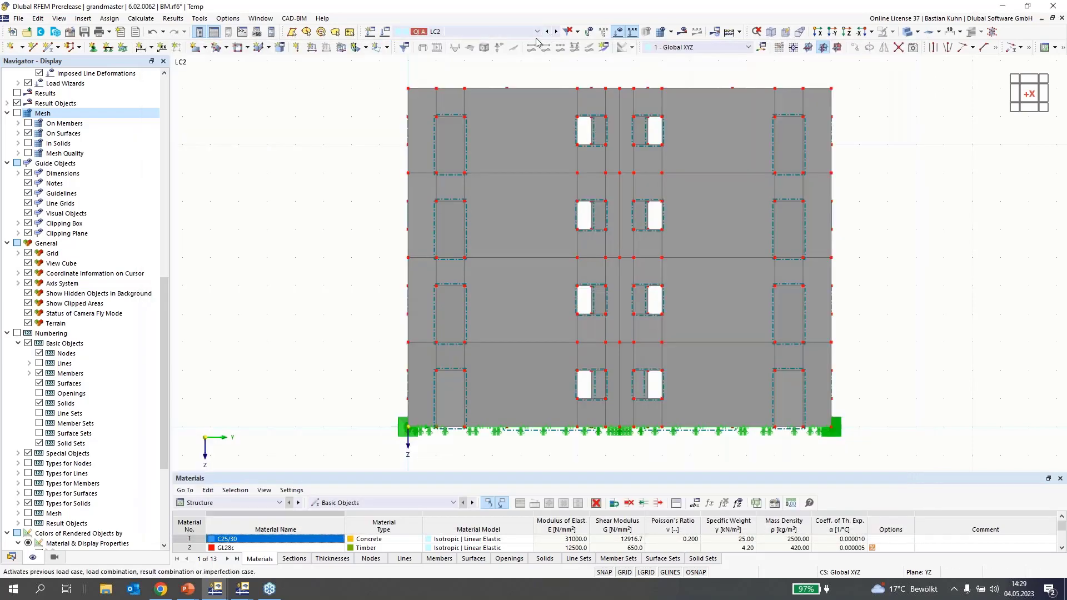
{"action": "left_click", "coordinate": [341, 49]}
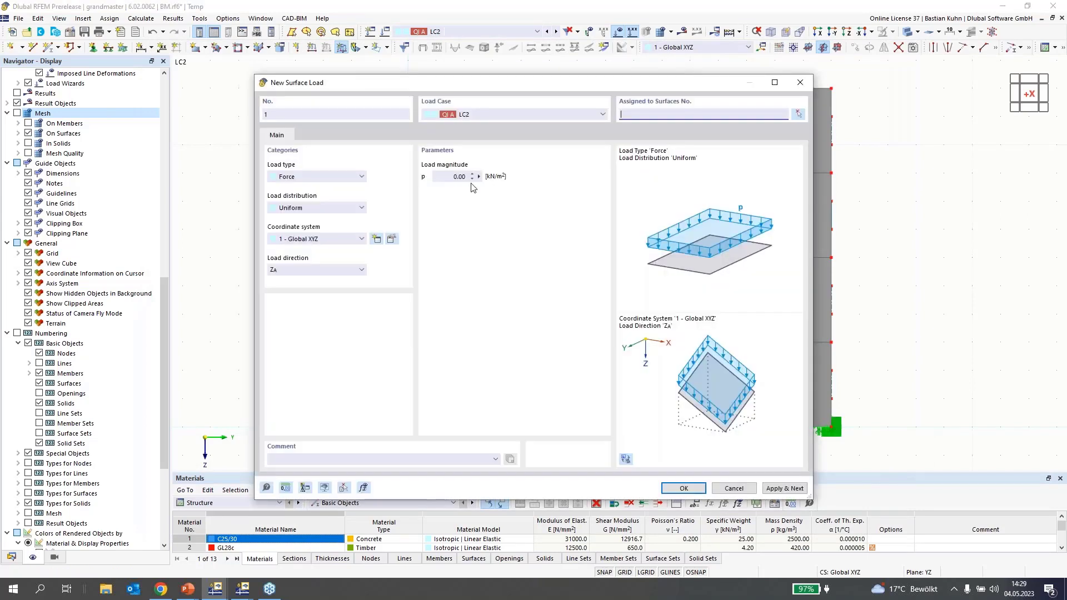
{"action": "left_click", "coordinate": [437, 176]}
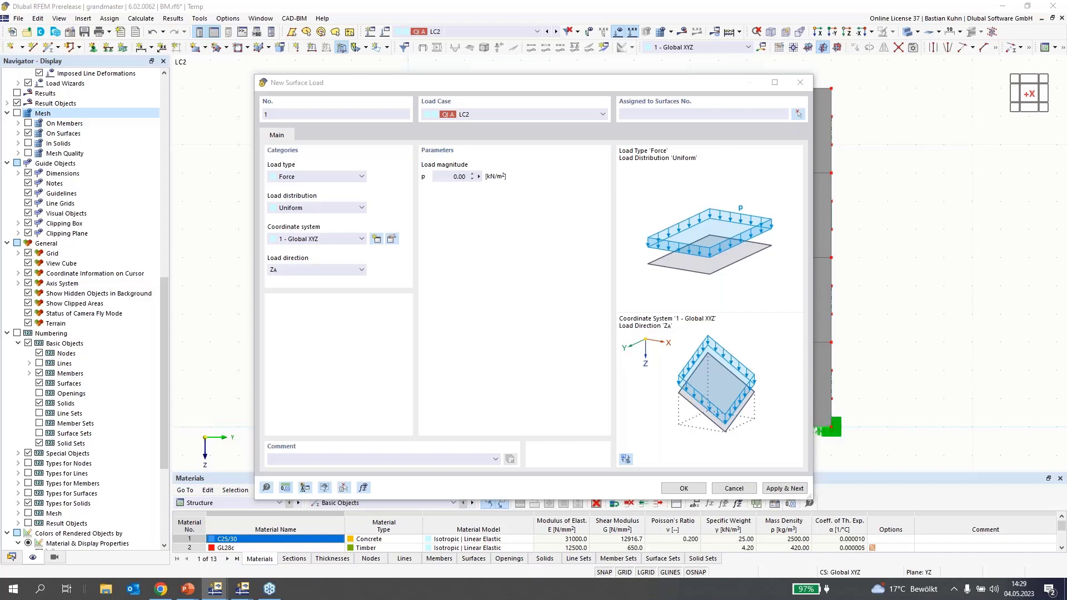
{"action": "left_click", "coordinate": [450, 177]}
{"action": "type", "text": "5"}
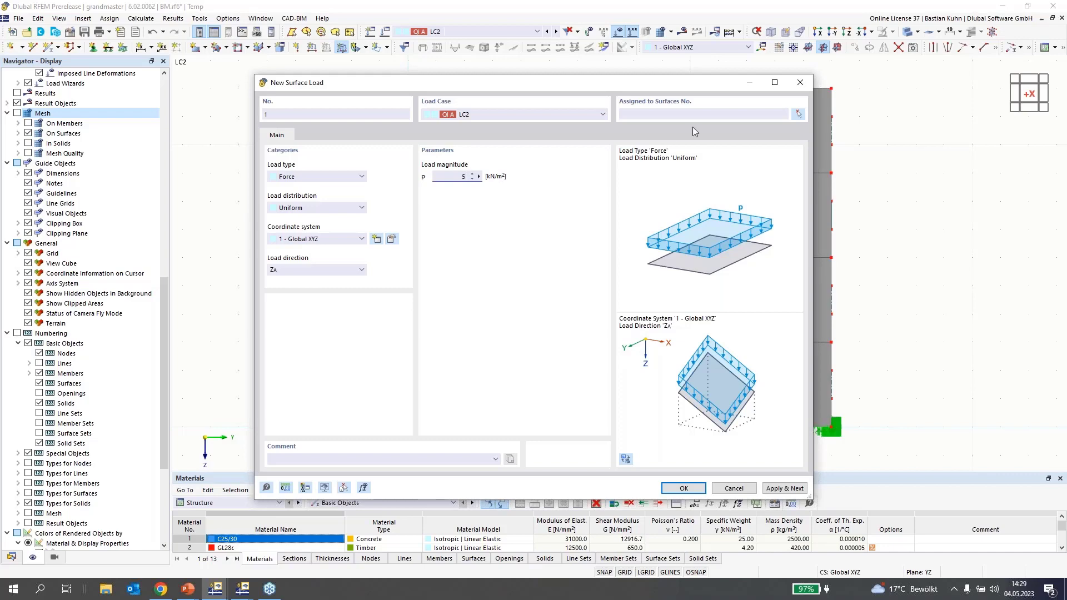
{"action": "left_click", "coordinate": [799, 114]}
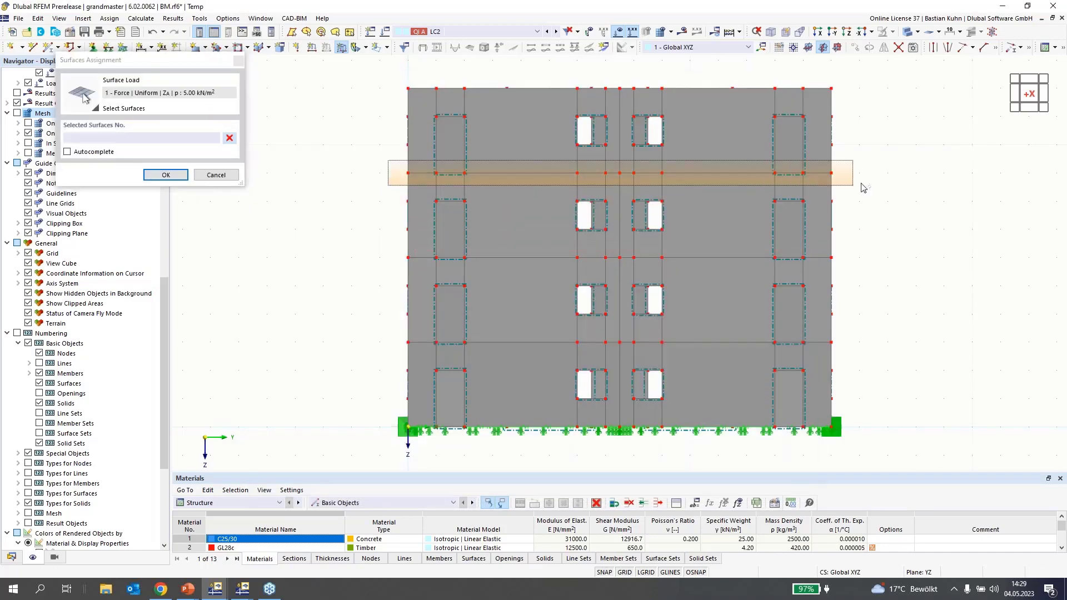
{"action": "left_click", "coordinate": [861, 183]}
{"action": "left_click", "coordinate": [766, 268]}
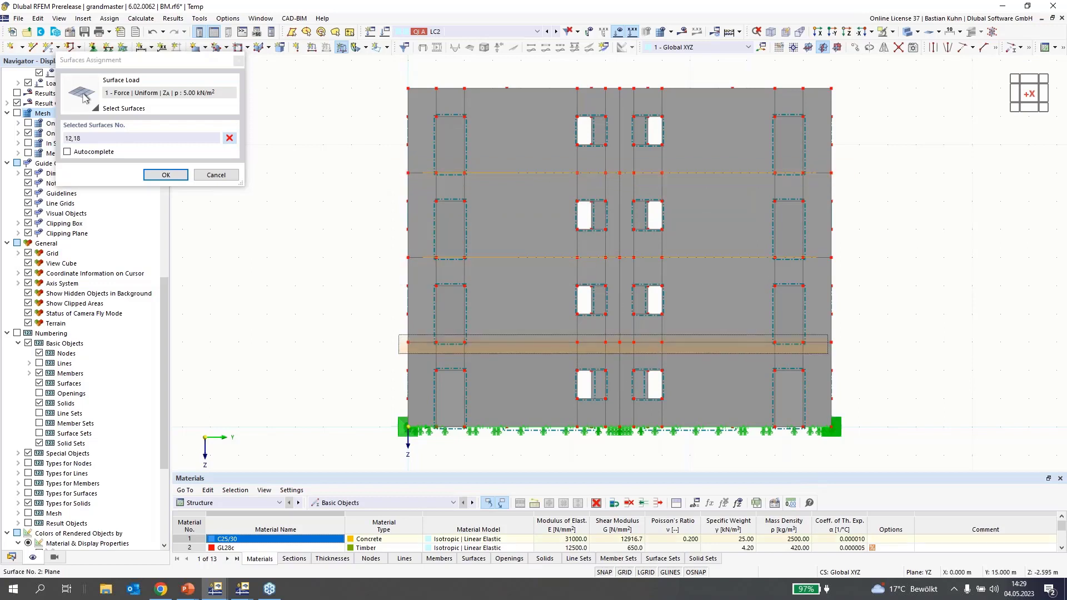
{"action": "left_click", "coordinate": [514, 345]}
{"action": "left_click", "coordinate": [166, 174]}
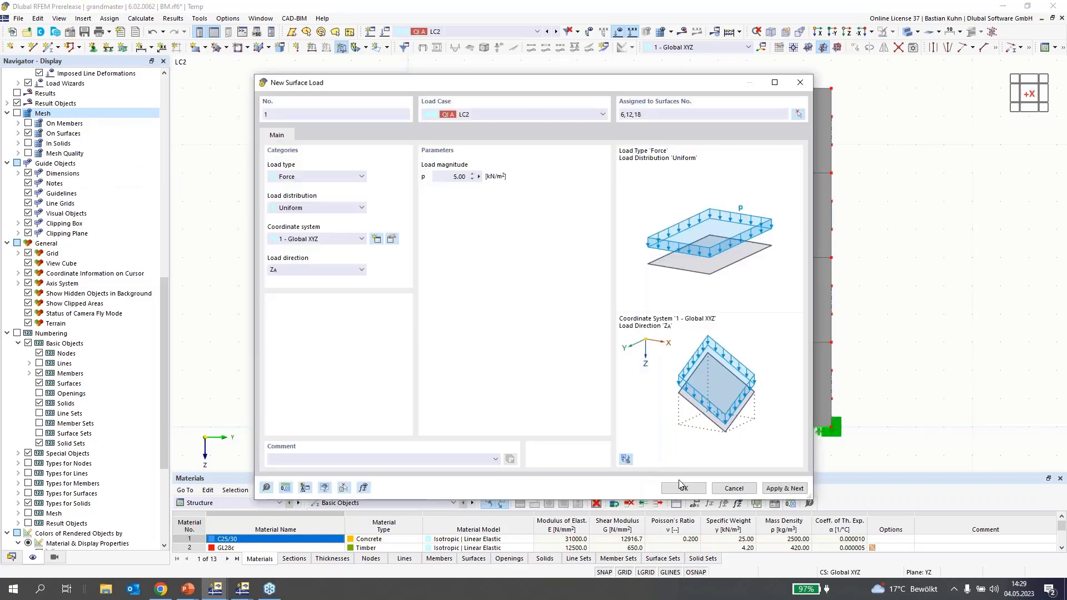
{"action": "left_click", "coordinate": [684, 488]}
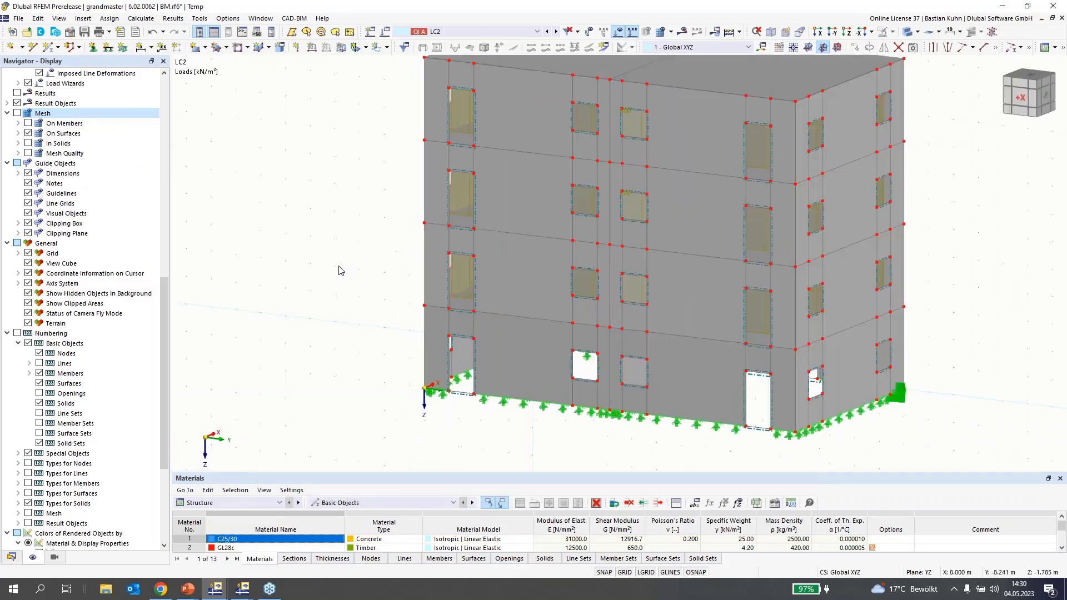
- Display the building's surfaces transparently, with the loaded floor slabs in view
{"action": "left_click", "coordinate": [907, 32]}
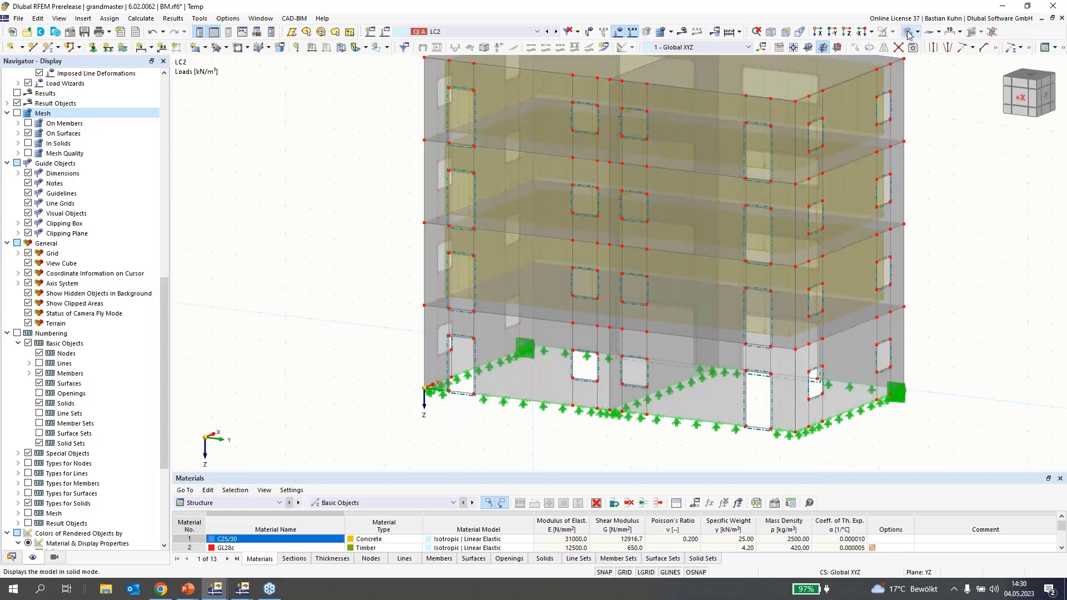
{"action": "middle_click_drag", "start_coordinate": [848, 245], "coordinate": [814, 258]}
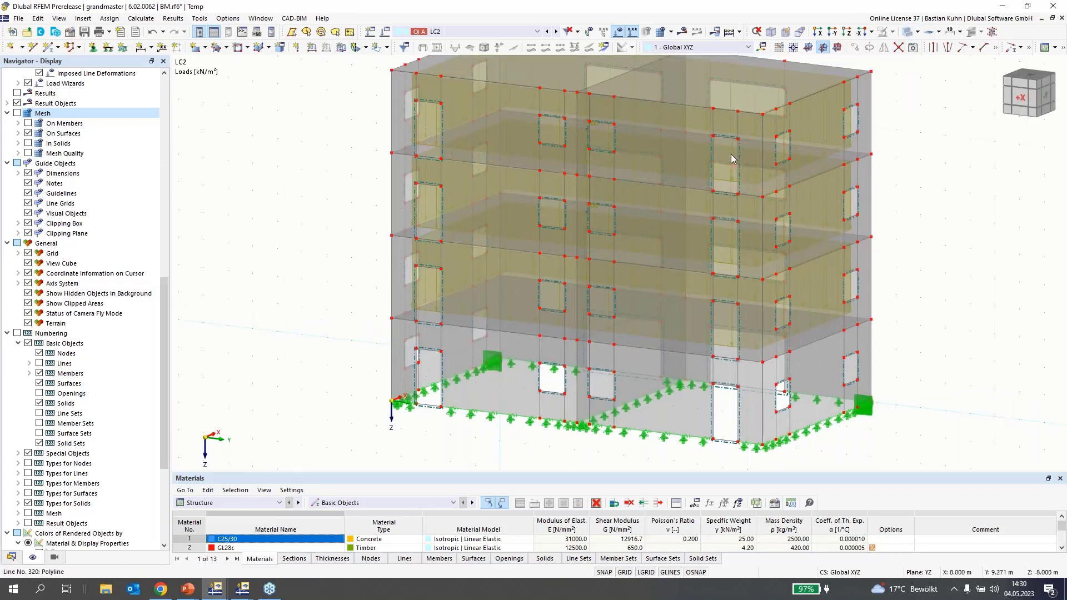
{"action": "middle_click_drag", "start_coordinate": [731, 159], "coordinate": [623, 204]}
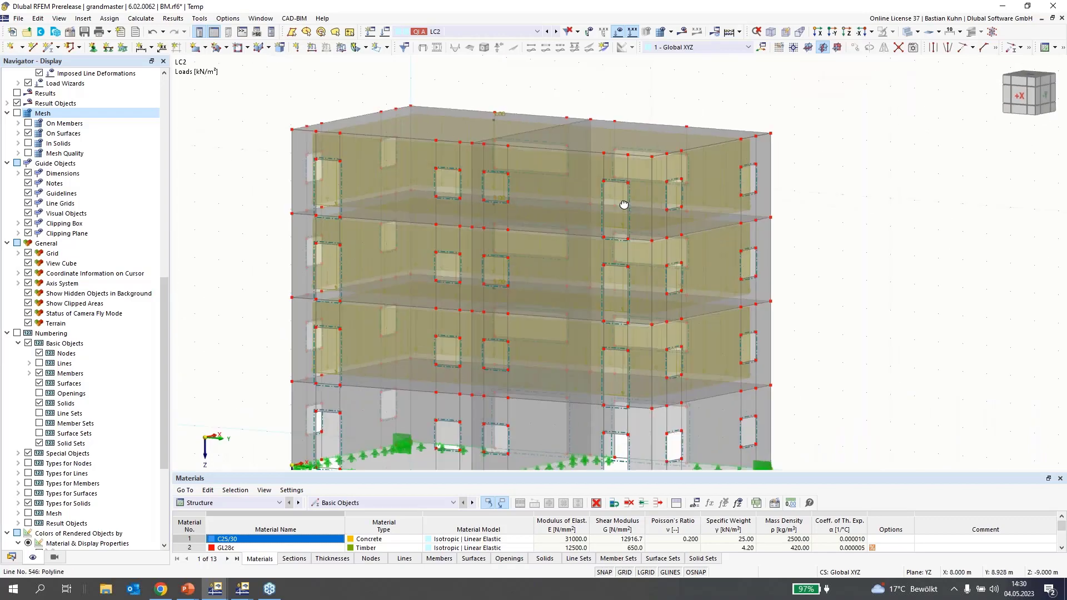
- Make LC3 the current load case and create a new wind load wizard for vertical walls with flat/monopitch roof
{"action": "left_click", "coordinate": [555, 32]}
{"action": "left_click", "coordinate": [11, 557]}
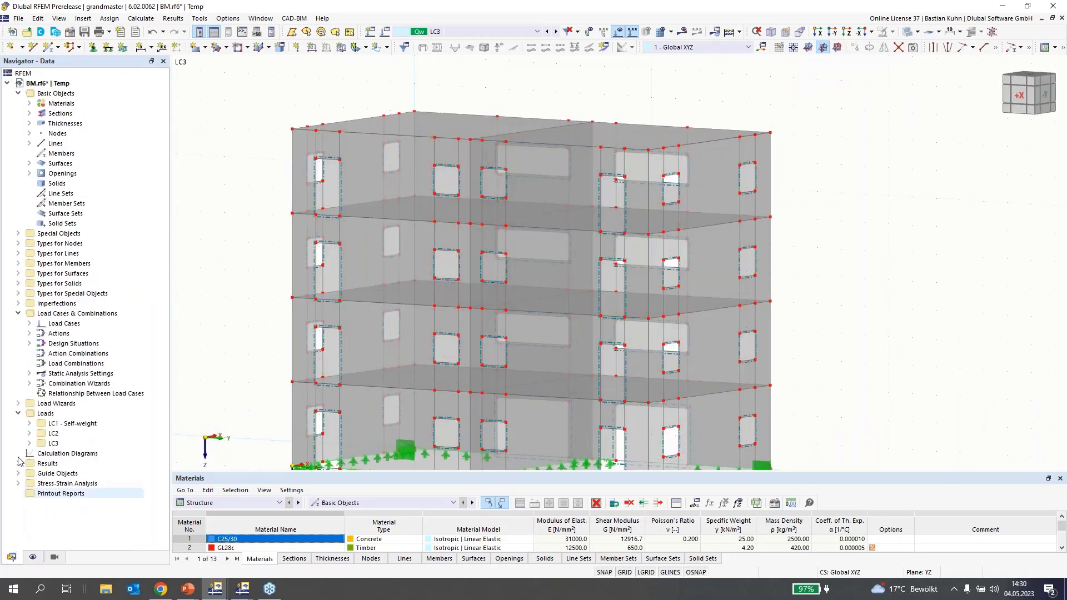
{"action": "left_click", "coordinate": [18, 405]}
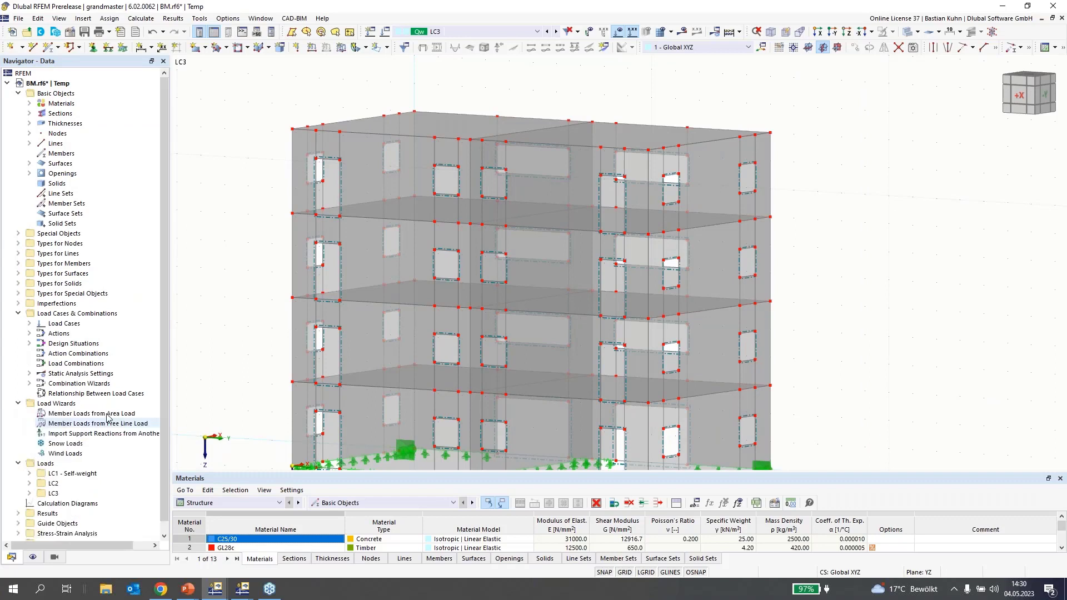
{"action": "right_click", "coordinate": [70, 454]}
{"action": "left_click", "coordinate": [111, 474]}
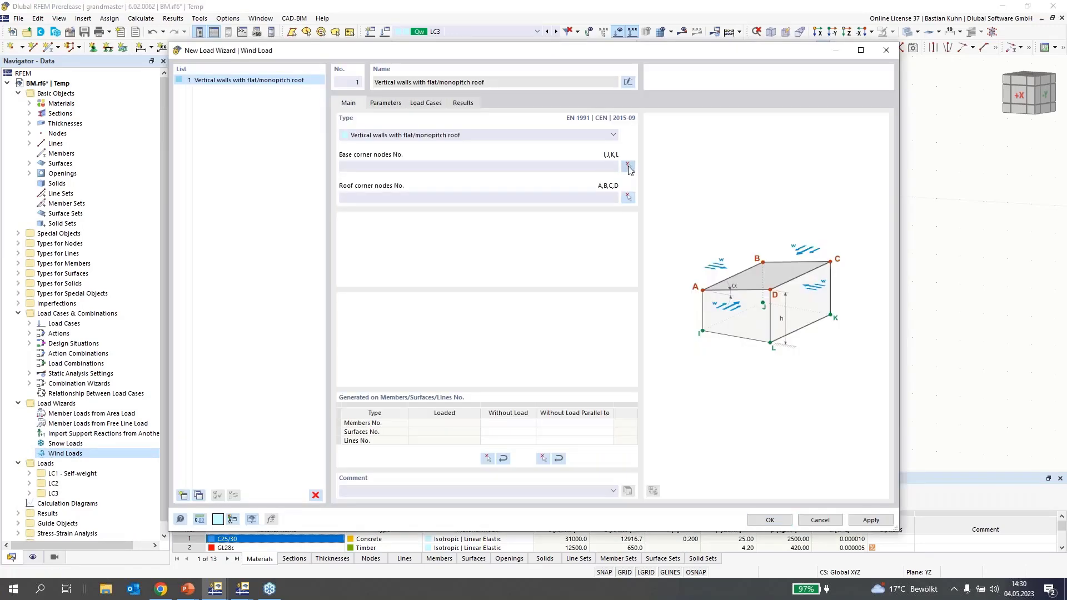
{"action": "left_click", "coordinate": [629, 168]}
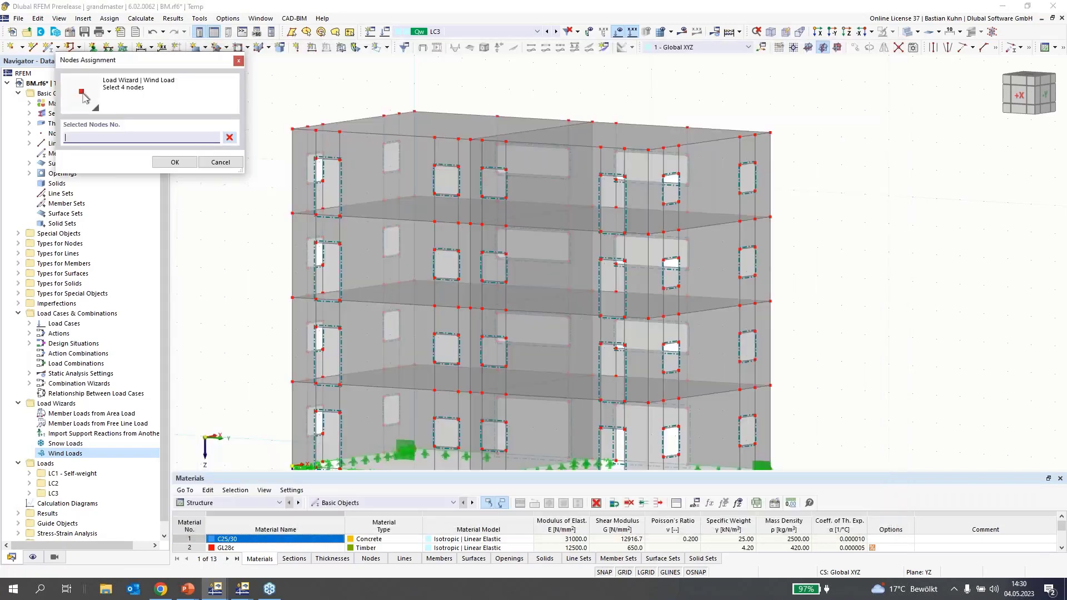
{"action": "scroll", "coordinate": [620, 369], "scroll_direction": "down", "scroll_amount": 2}
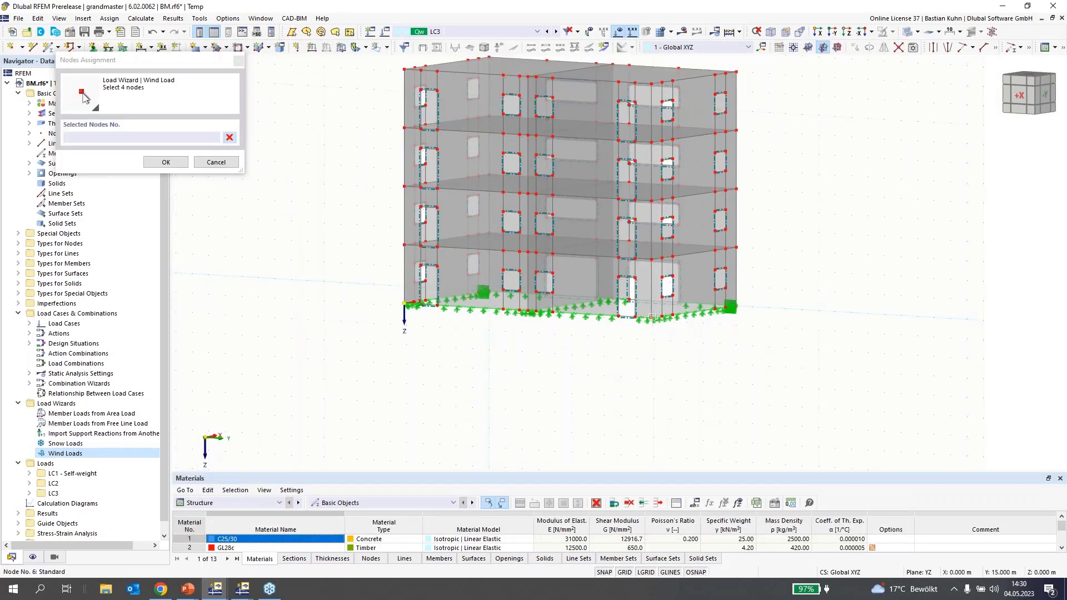
{"action": "left_click", "coordinate": [652, 316]}
{"action": "middle_click_drag", "start_coordinate": [736, 307], "coordinate": [669, 336], "text": "ctrl"}
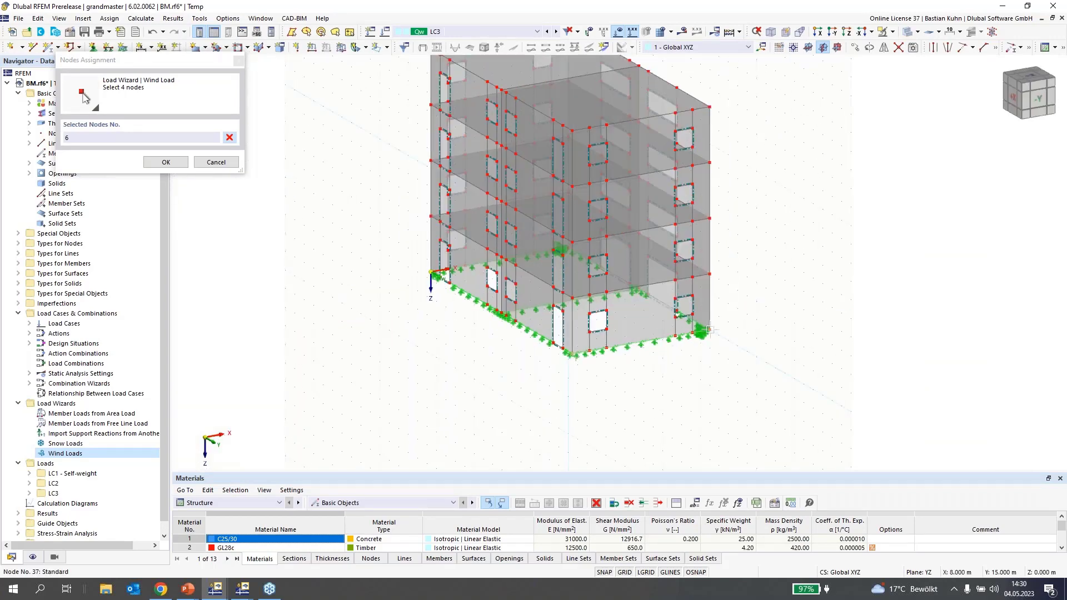
{"action": "left_click", "coordinate": [709, 329]}
{"action": "middle_click_drag", "start_coordinate": [412, 298], "coordinate": [669, 336]}
{"action": "scroll", "coordinate": [408, 299], "scroll_direction": "up", "scroll_amount": 3}
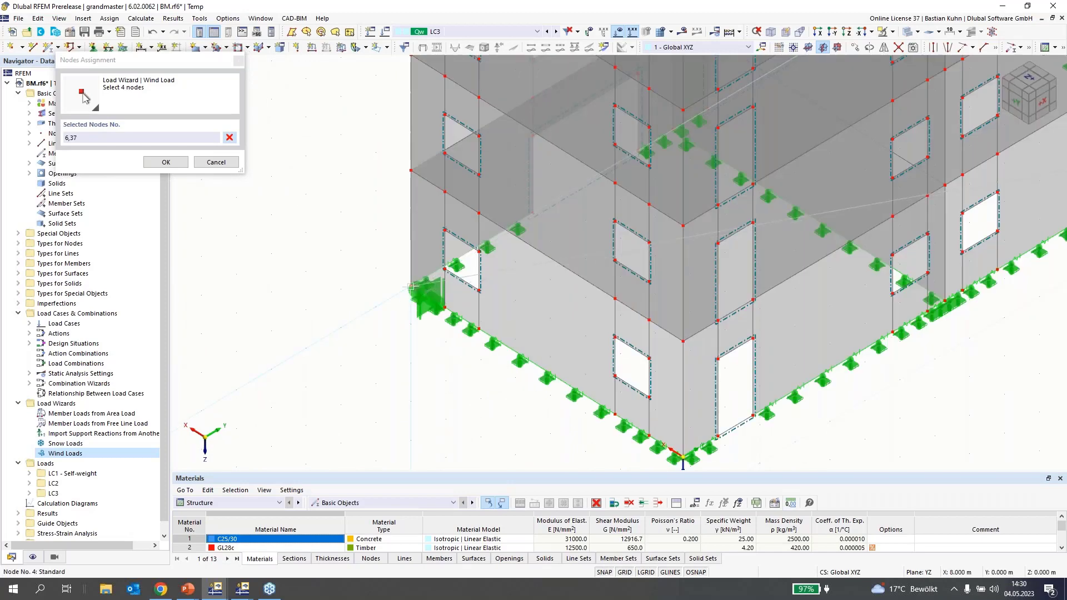
{"action": "left_click", "coordinate": [411, 288]}
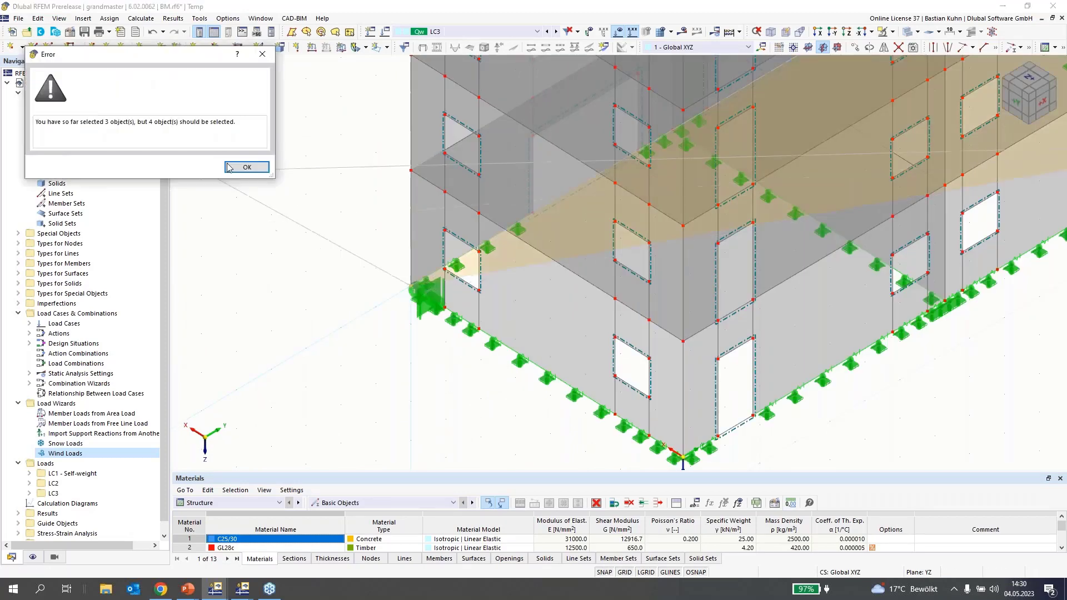
{"action": "left_click", "coordinate": [243, 165]}
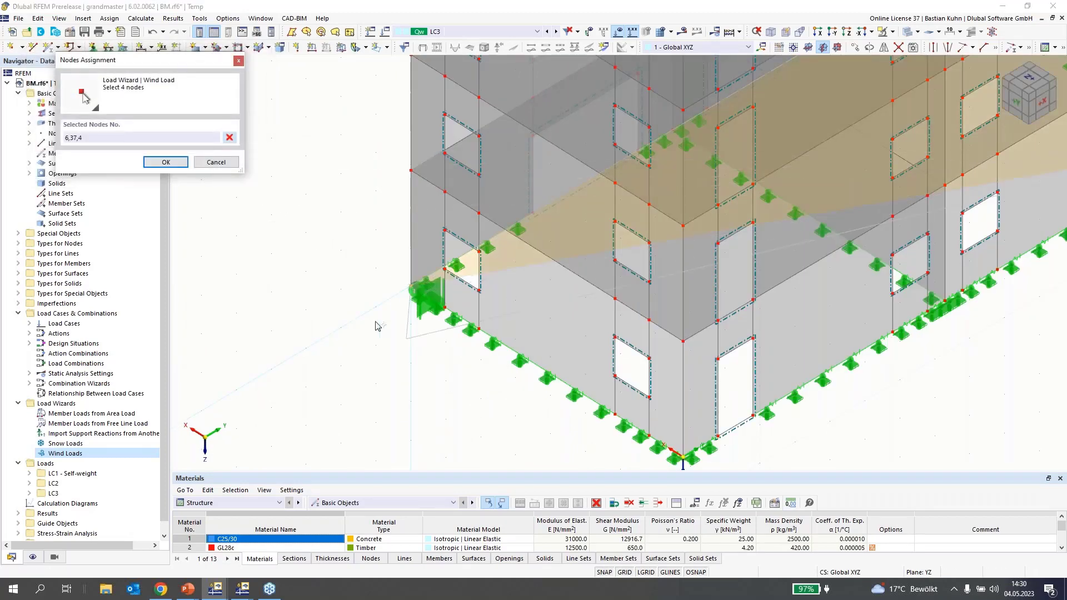
{"action": "left_click", "coordinate": [216, 164]}
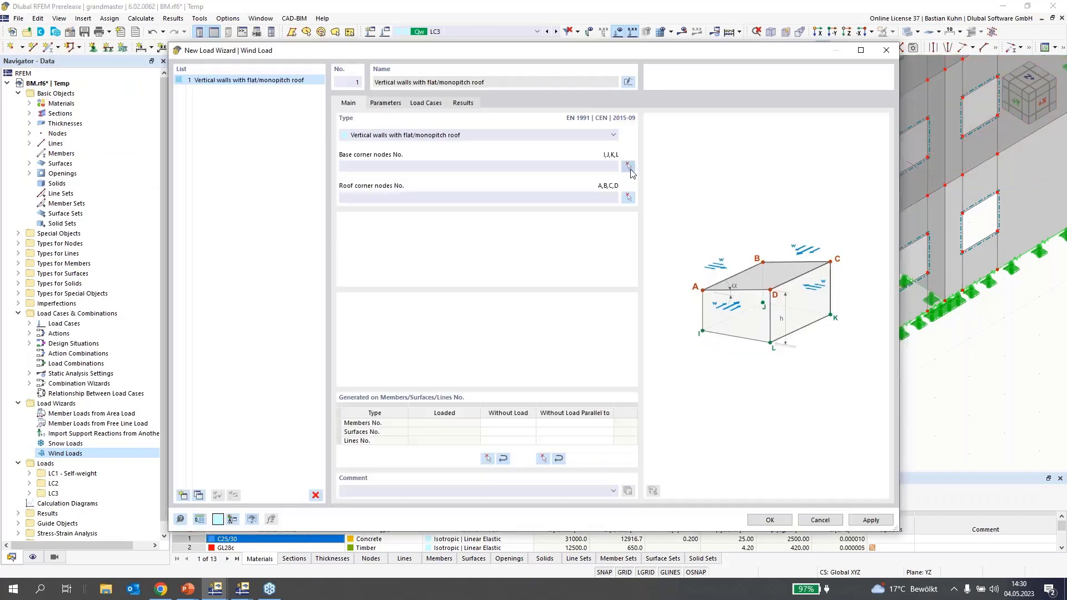
- Assign the building's four ground-level corner nodes 1, 6, 37 and 4, in that order, as the wind load wizard's base corners
{"action": "left_click", "coordinate": [628, 166]}
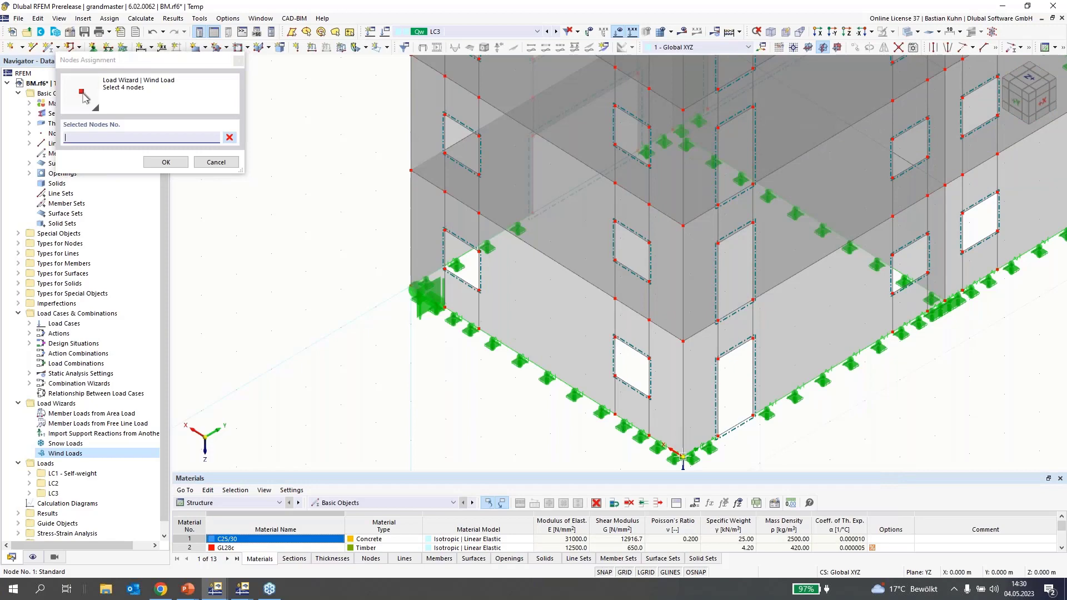
{"action": "left_click", "coordinate": [683, 457]}
{"action": "scroll", "coordinate": [683, 457], "scroll_direction": "down", "scroll_amount": 3}
{"action": "scroll", "coordinate": [714, 352], "scroll_direction": "down", "scroll_amount": 2}
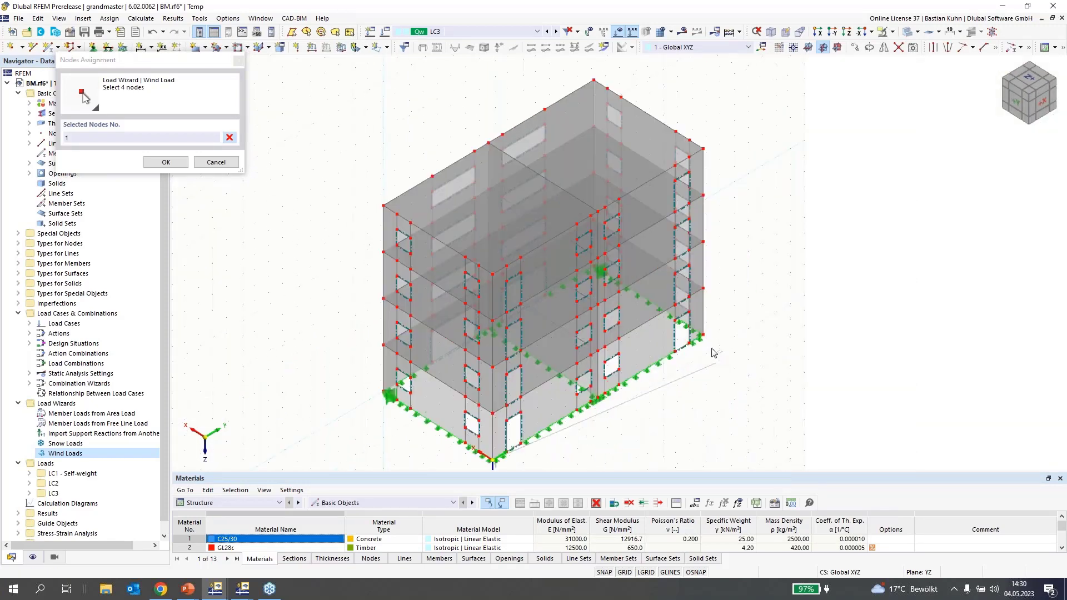
{"action": "scroll", "coordinate": [714, 352], "scroll_direction": "up", "scroll_amount": 3}
{"action": "left_click", "coordinate": [686, 306]}
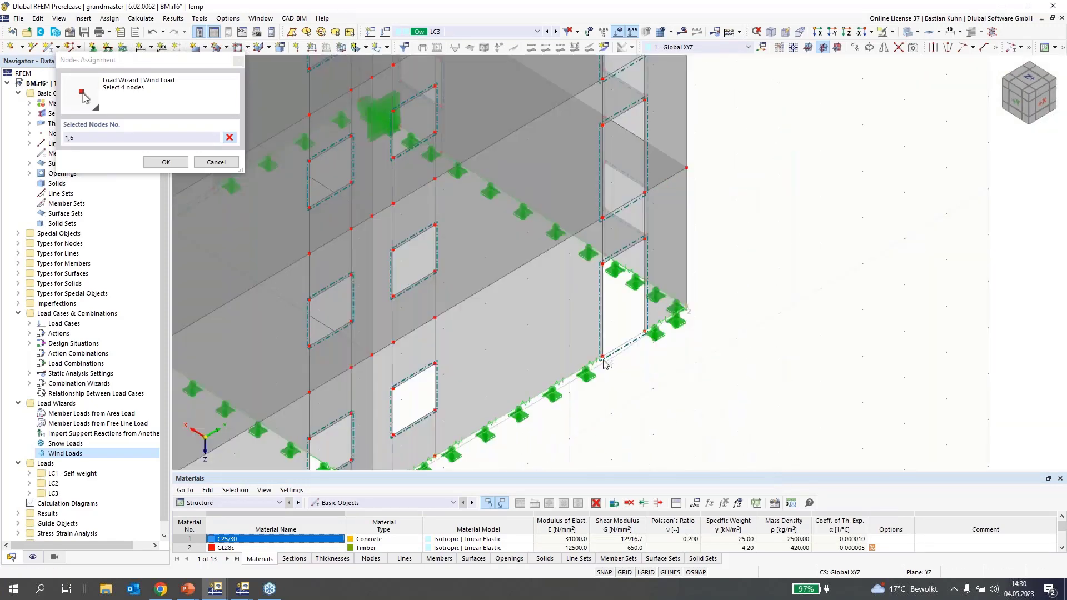
{"action": "scroll", "coordinate": [605, 364], "scroll_direction": "down", "scroll_amount": 3}
{"action": "middle_click_drag", "start_coordinate": [510, 355], "coordinate": [282, 276], "text": "ctrl"}
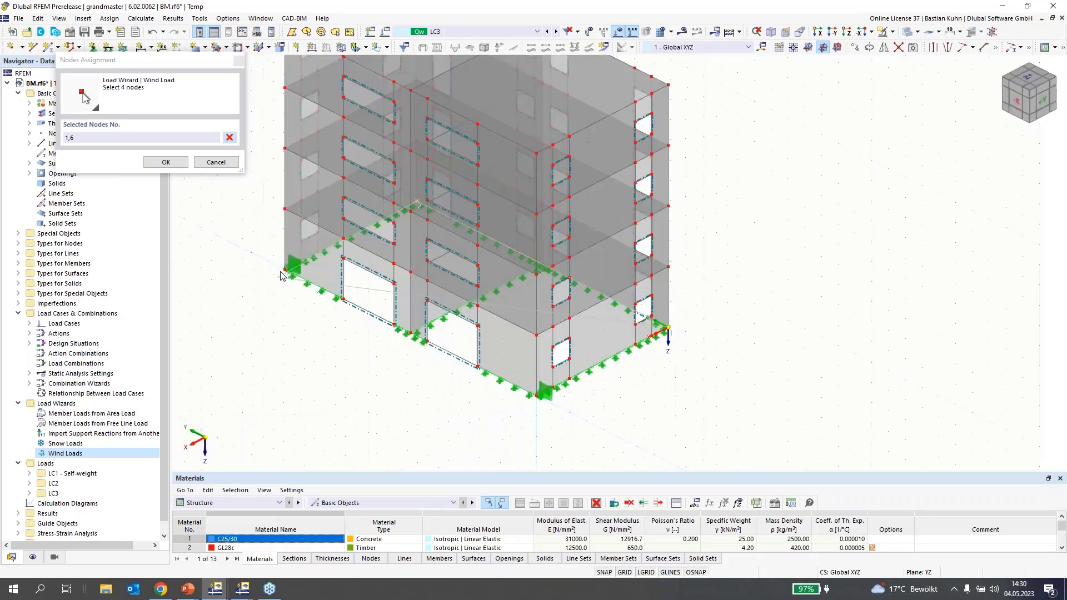
{"action": "left_click", "coordinate": [284, 271]}
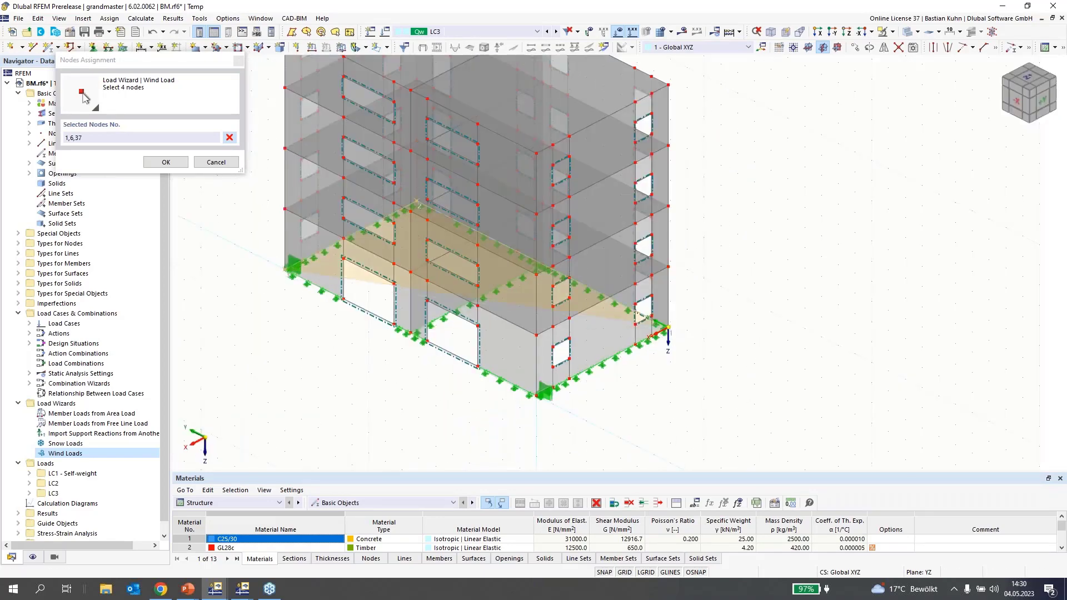
{"action": "left_click", "coordinate": [535, 395]}
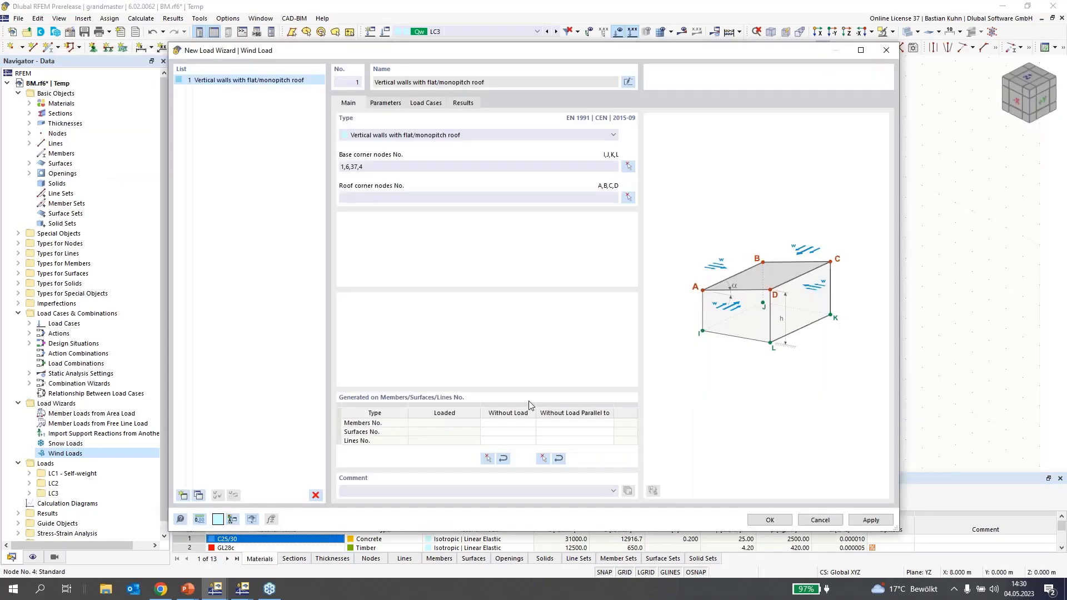
- Assign the four top corner nodes 252, 254, 277 and 253, in that order, as the wind load wizard's roof corners
{"action": "left_click", "coordinate": [628, 198]}
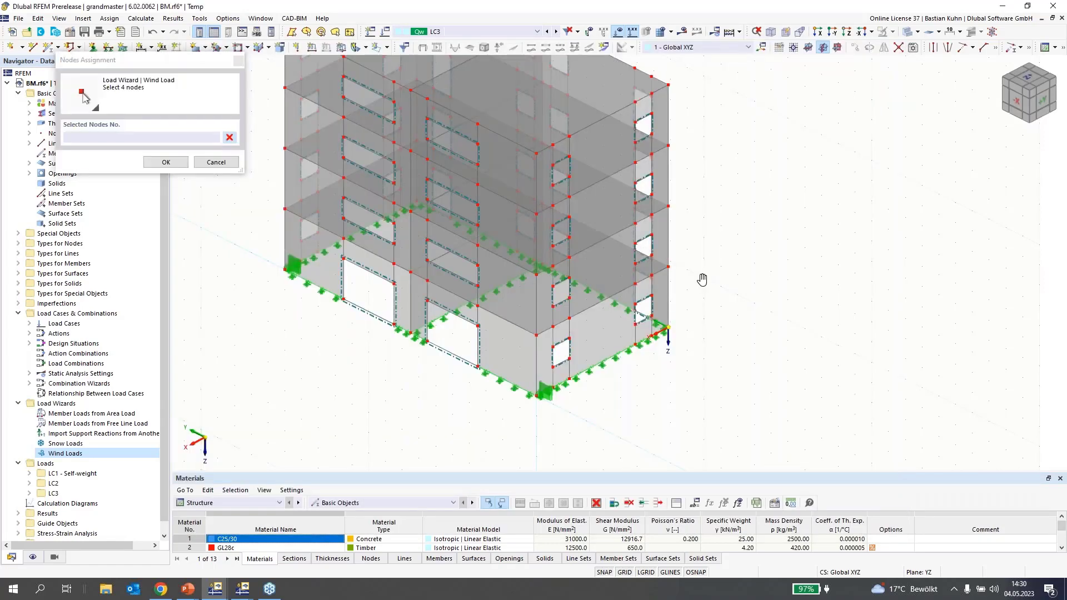
{"action": "middle_click_drag", "start_coordinate": [702, 279], "coordinate": [392, 341]}
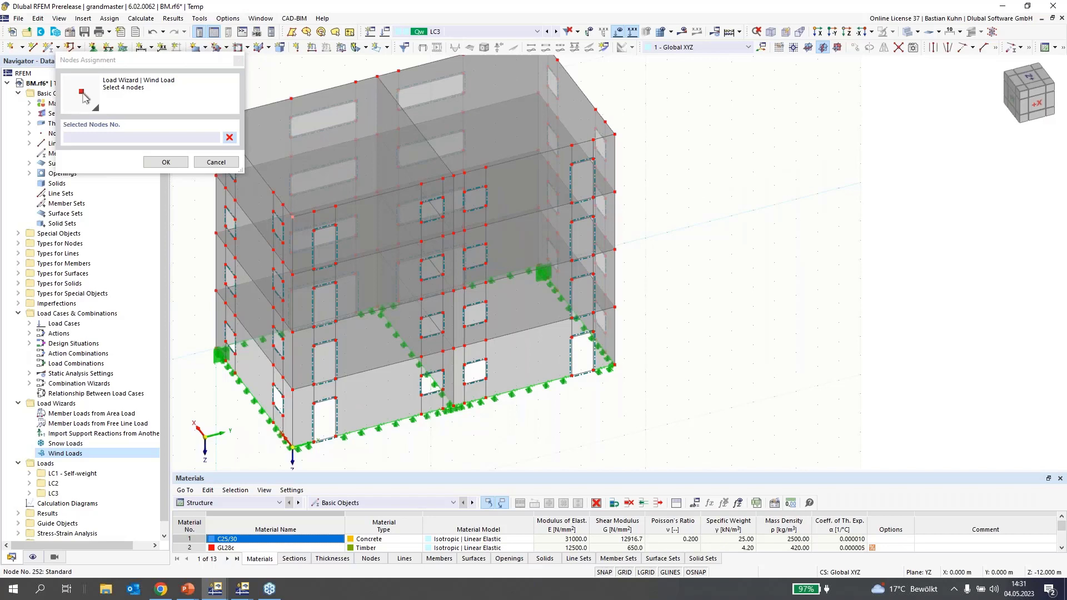
{"action": "left_click", "coordinate": [292, 217]}
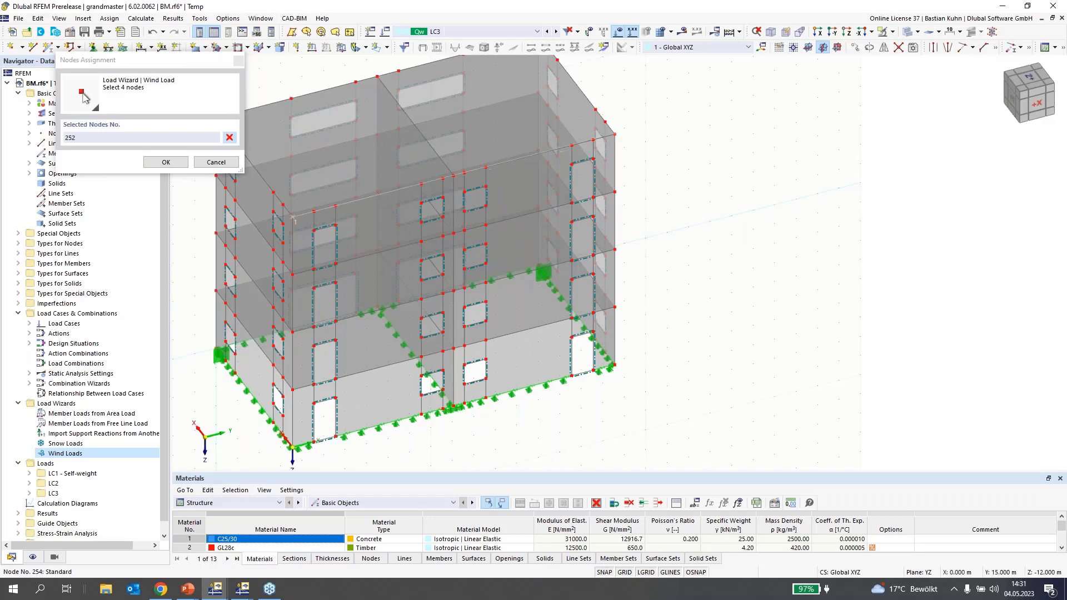
{"action": "left_click", "coordinate": [614, 134]}
{"action": "middle_click_drag", "start_coordinate": [540, 95], "coordinate": [548, 180]}
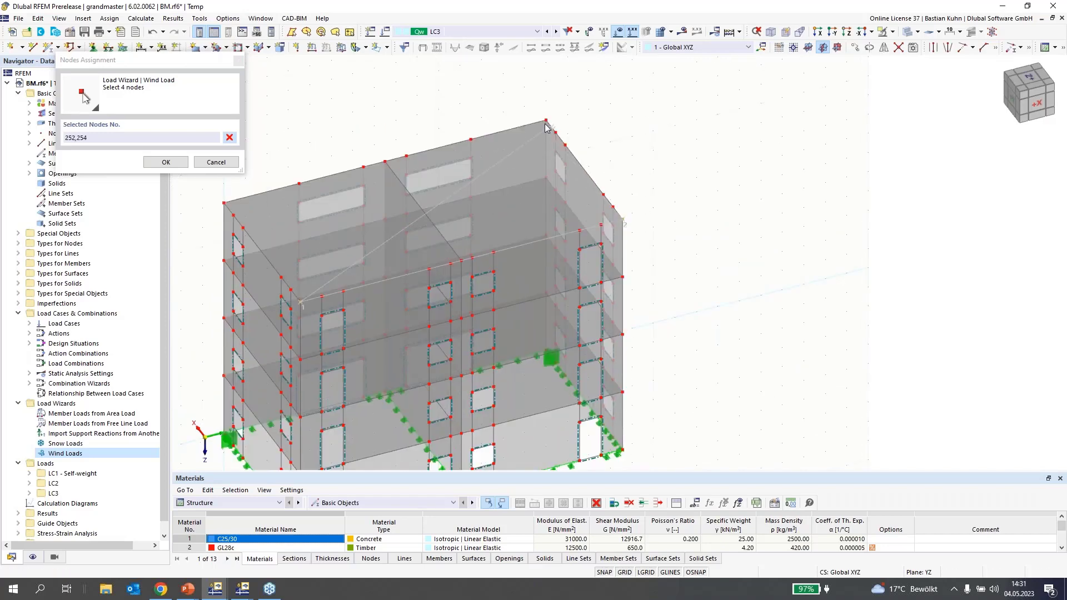
{"action": "left_click", "coordinate": [546, 119]}
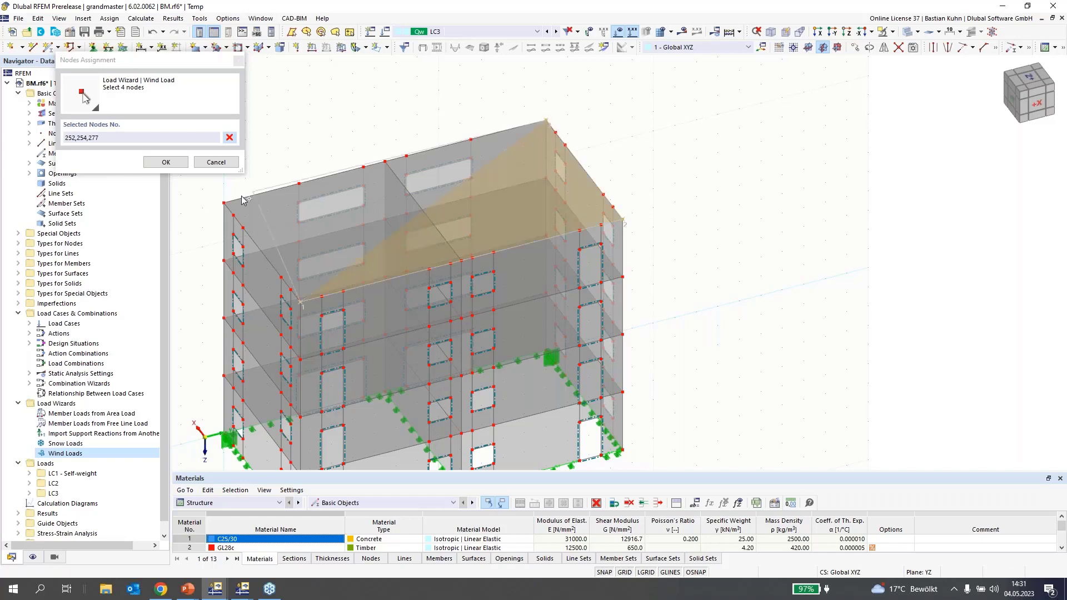
{"action": "left_click", "coordinate": [225, 203]}
- Exclude the wind directions perpendicular to Walls 2, 3 and 4, keeping only Wall 1 (A-B) at 0.00 deg
{"action": "left_click", "coordinate": [346, 258]}
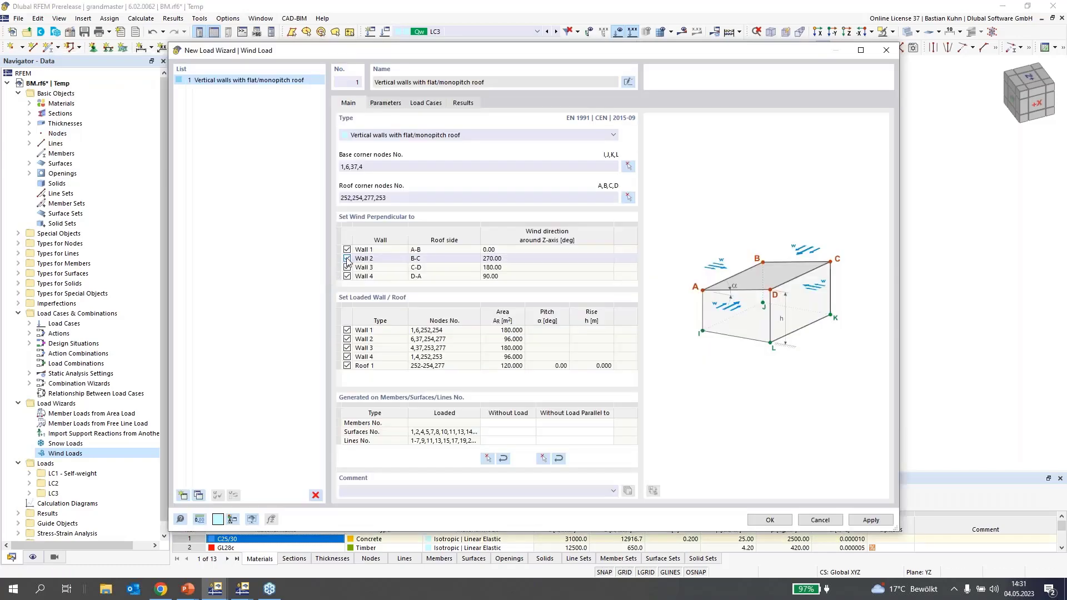
{"action": "left_click", "coordinate": [346, 267]}
{"action": "left_click", "coordinate": [347, 276]}
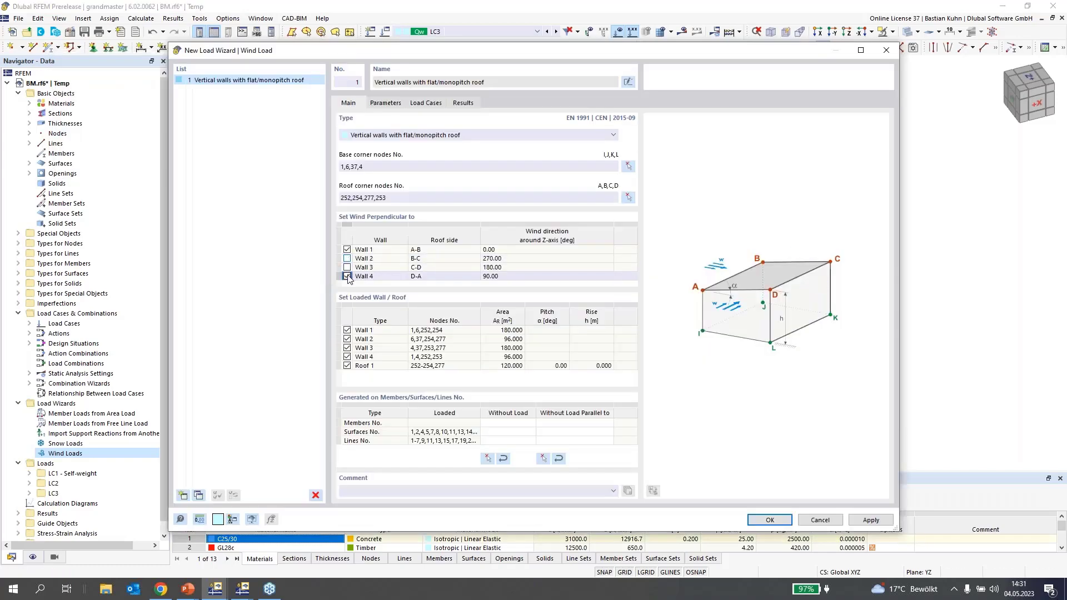
- Exclude case w-, keep case w+ generating into LC3, and generate the wind loads on the building
{"action": "left_click", "coordinate": [389, 104]}
{"action": "left_click", "coordinate": [424, 106]}
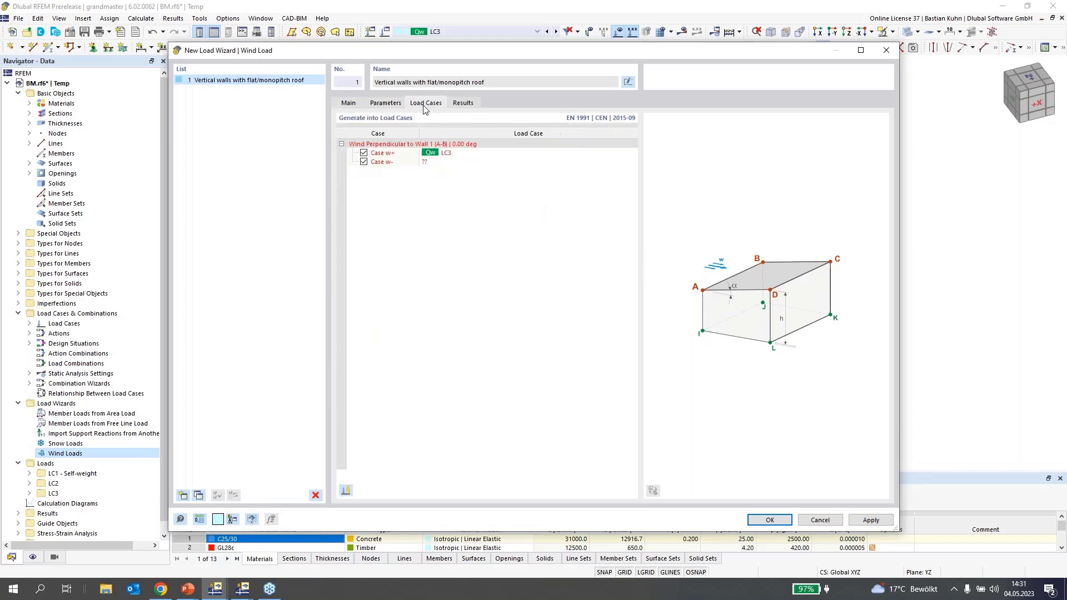
{"action": "left_click", "coordinate": [364, 162]}
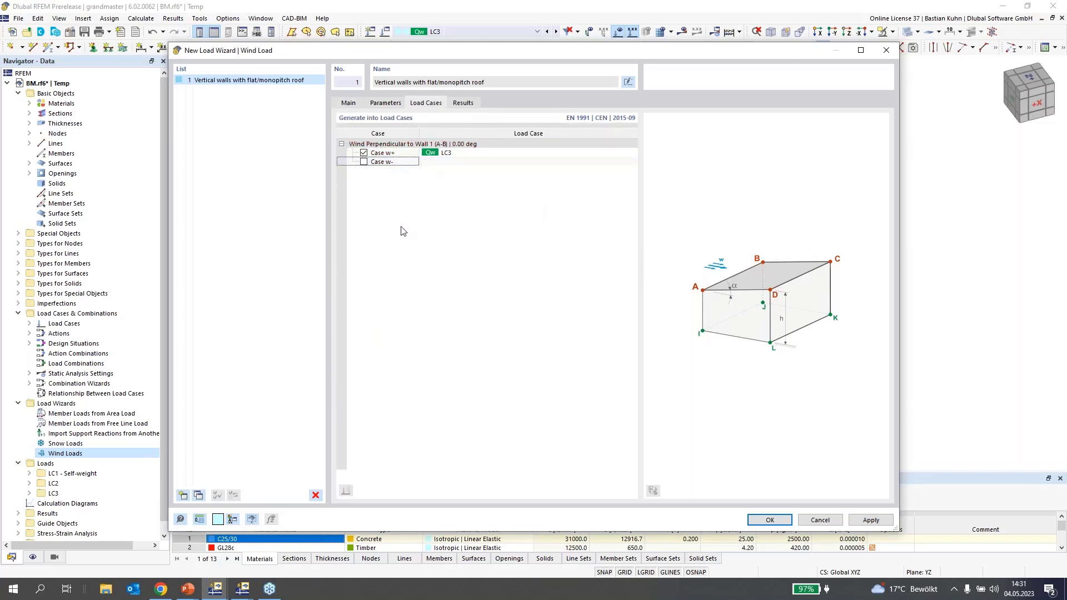
{"action": "left_click", "coordinate": [760, 524]}
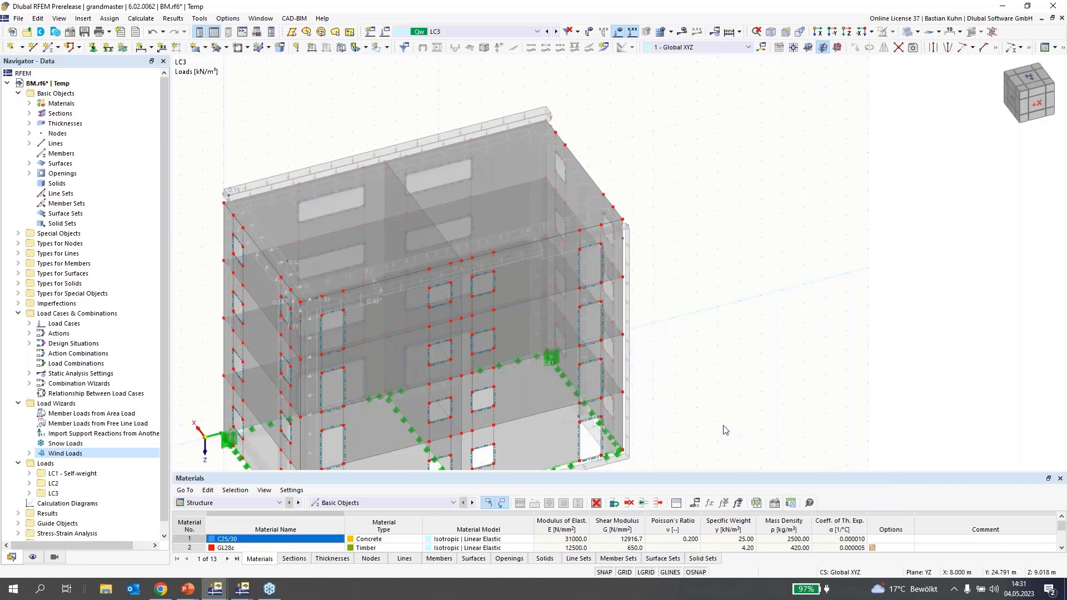
{"action": "middle_click_drag", "start_coordinate": [725, 429], "coordinate": [599, 316]}
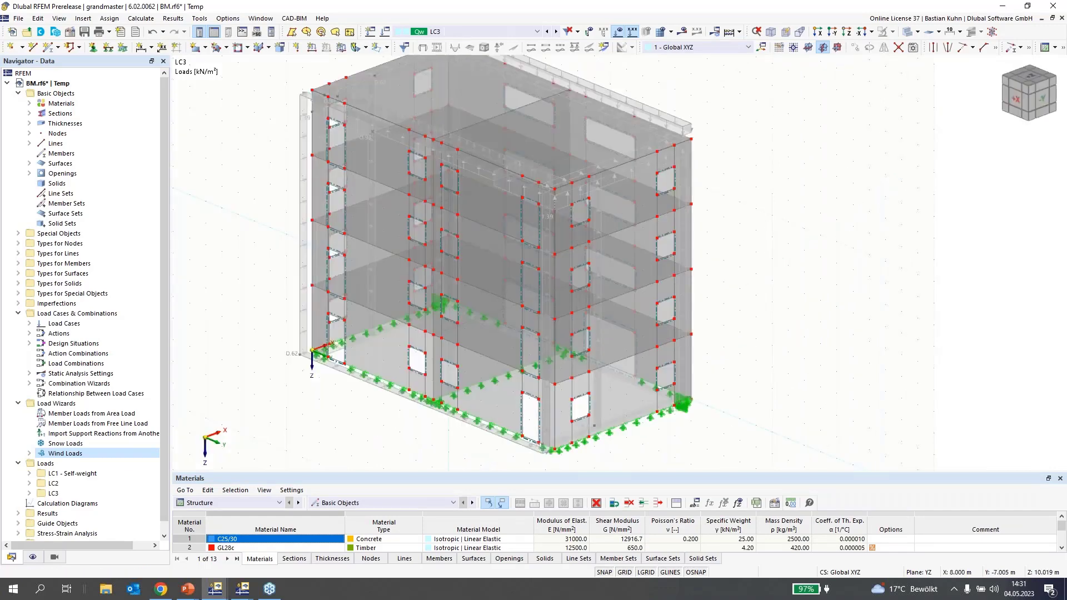
- Delete the SLS design situations DS2 Characteristic, DS3 Frequent and DS4 Quasi-permanent from the load cases and combinations
{"action": "right_click", "coordinate": [56, 314]}
{"action": "left_click", "coordinate": [70, 320]}
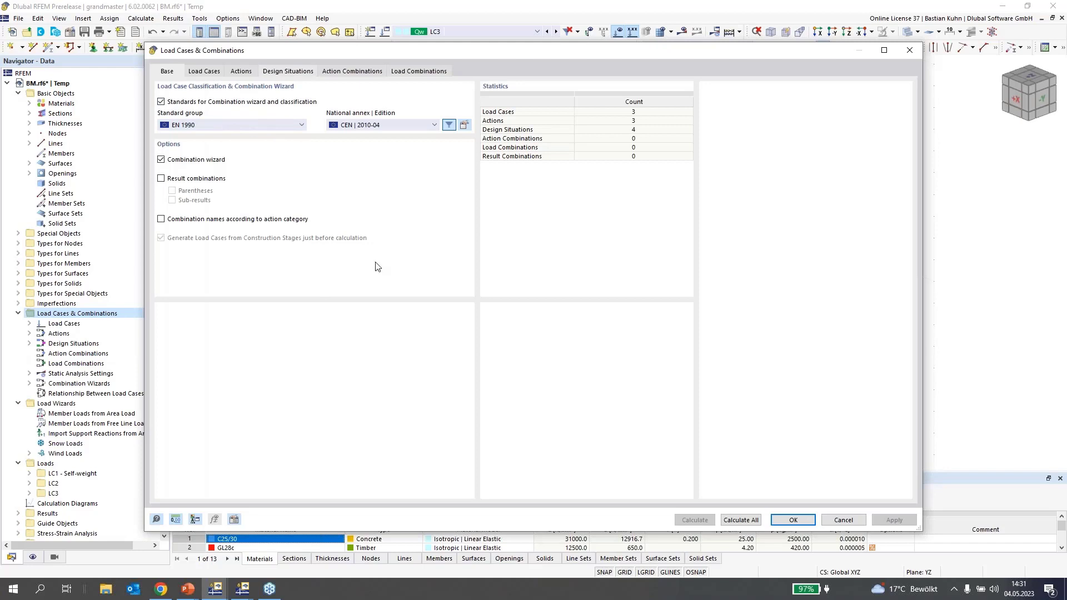
{"action": "left_click", "coordinate": [230, 109]}
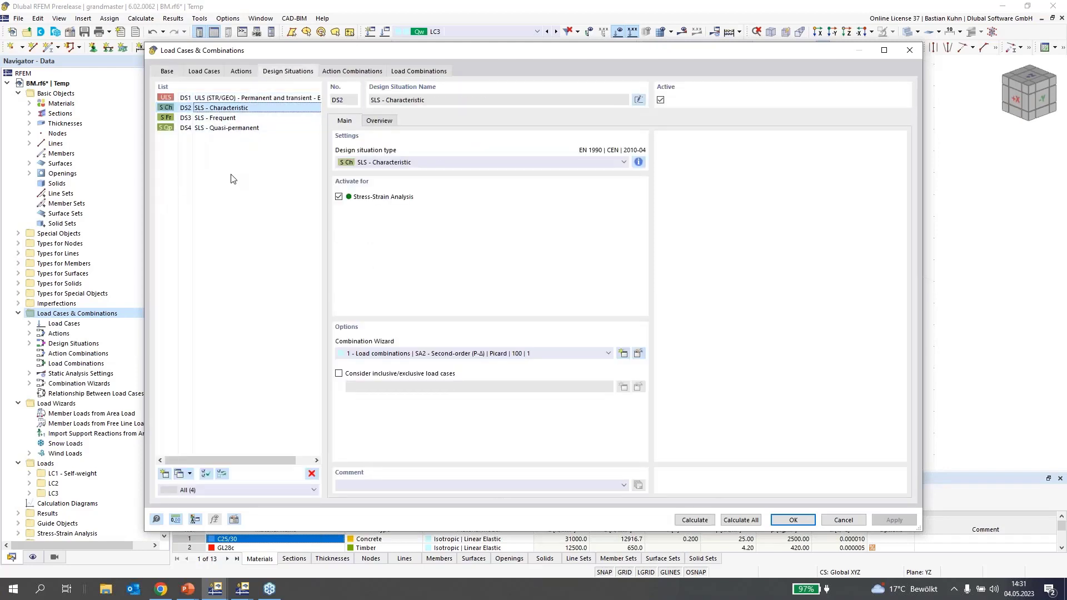
{"action": "left_click", "coordinate": [230, 129], "text": "shift"}
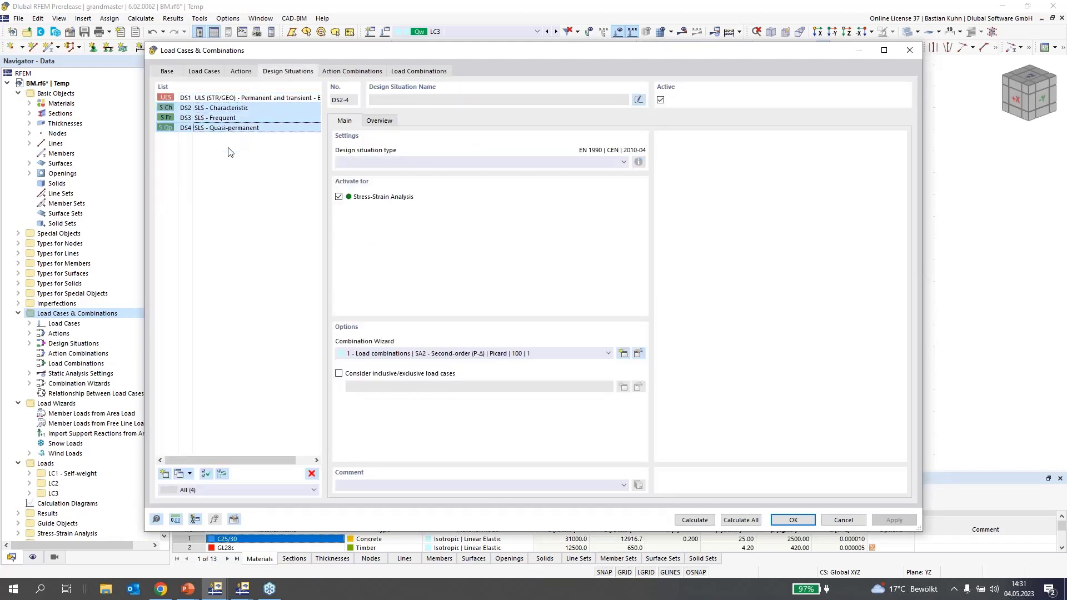
{"action": "left_click", "coordinate": [312, 474]}
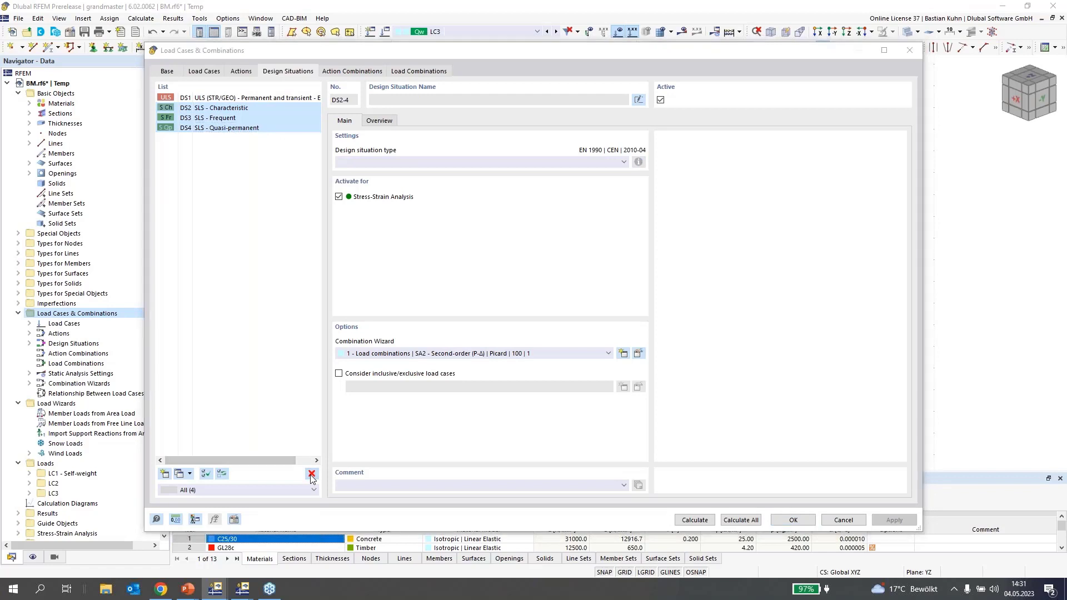
{"action": "key", "text": "Return"}
- Assign combination wizard 2 (SA1 - Geometrically linear) to design situation DS1 and generate its load combinations, selecting CO5
{"action": "left_click", "coordinate": [421, 355]}
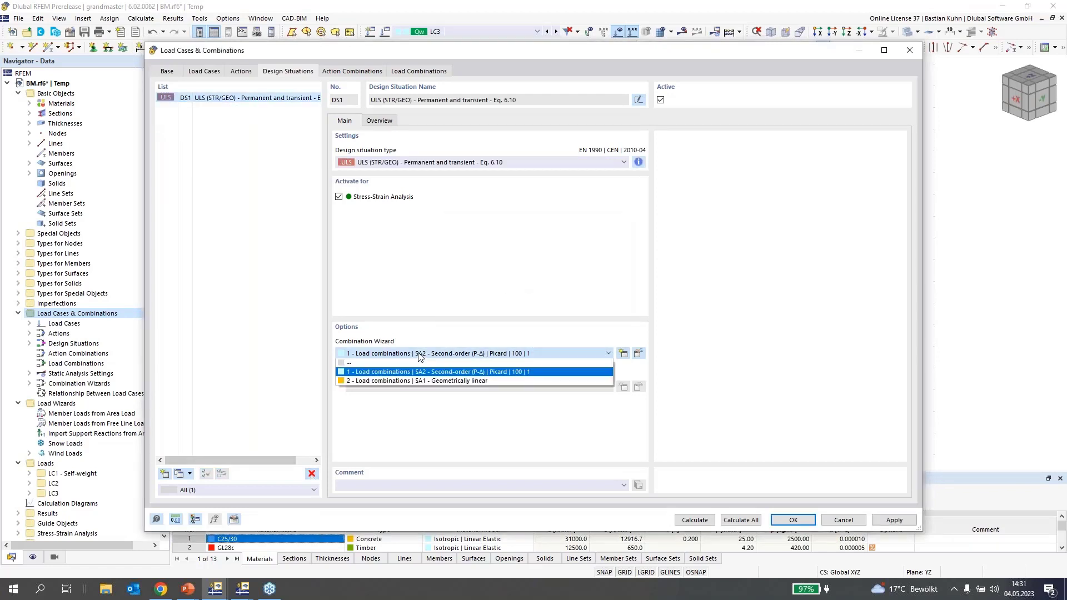
{"action": "left_click", "coordinate": [412, 379]}
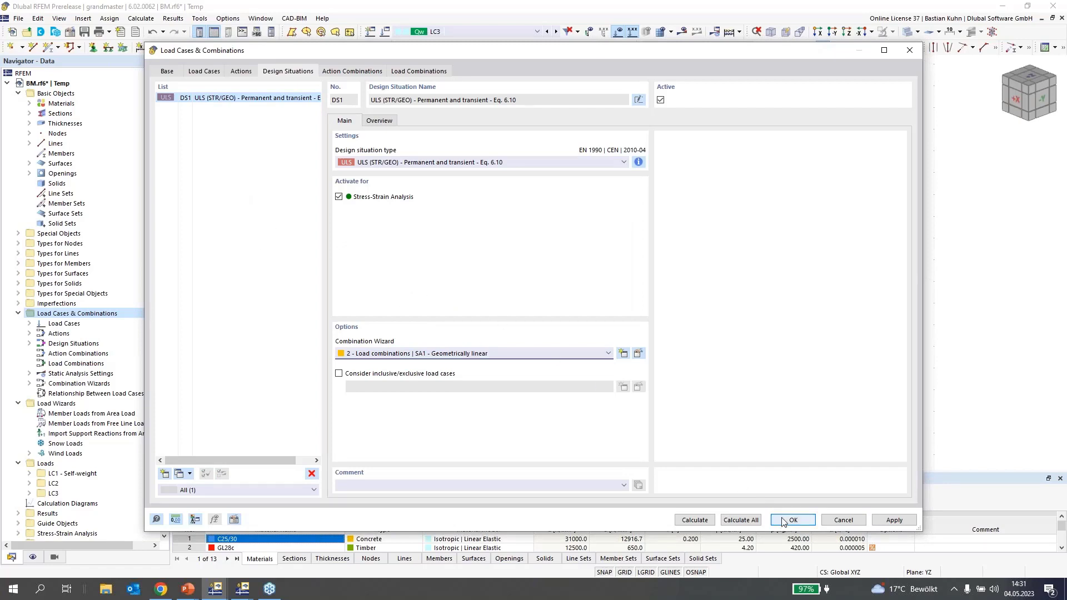
{"action": "left_click", "coordinate": [422, 71]}
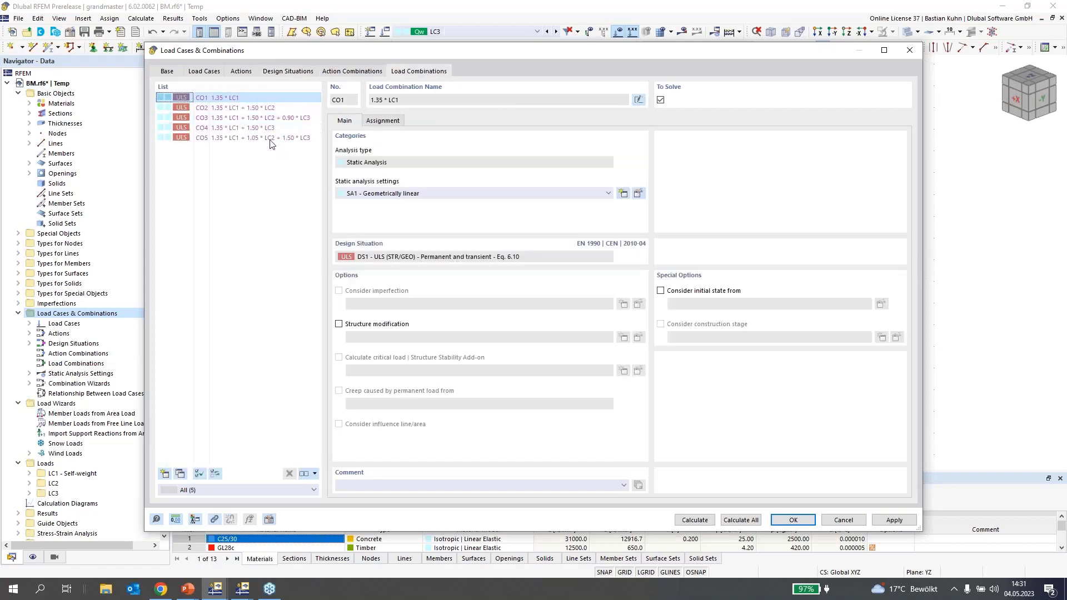
{"action": "left_click", "coordinate": [292, 139]}
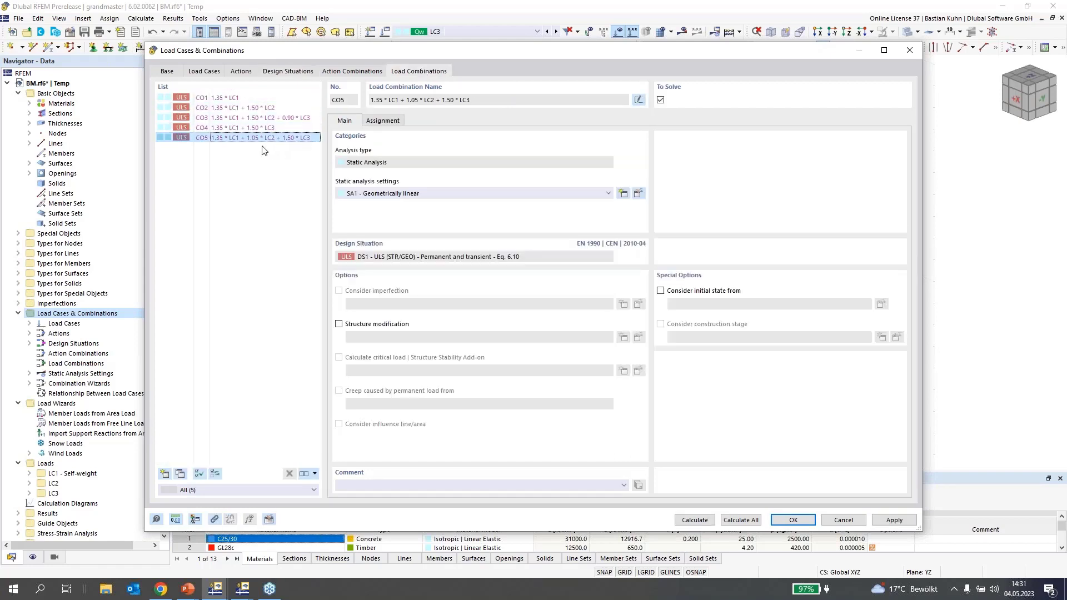
- Review the load case assignment of combination CO5, close the load cases and combinations, and view the loaded building
{"action": "left_click", "coordinate": [384, 121]}
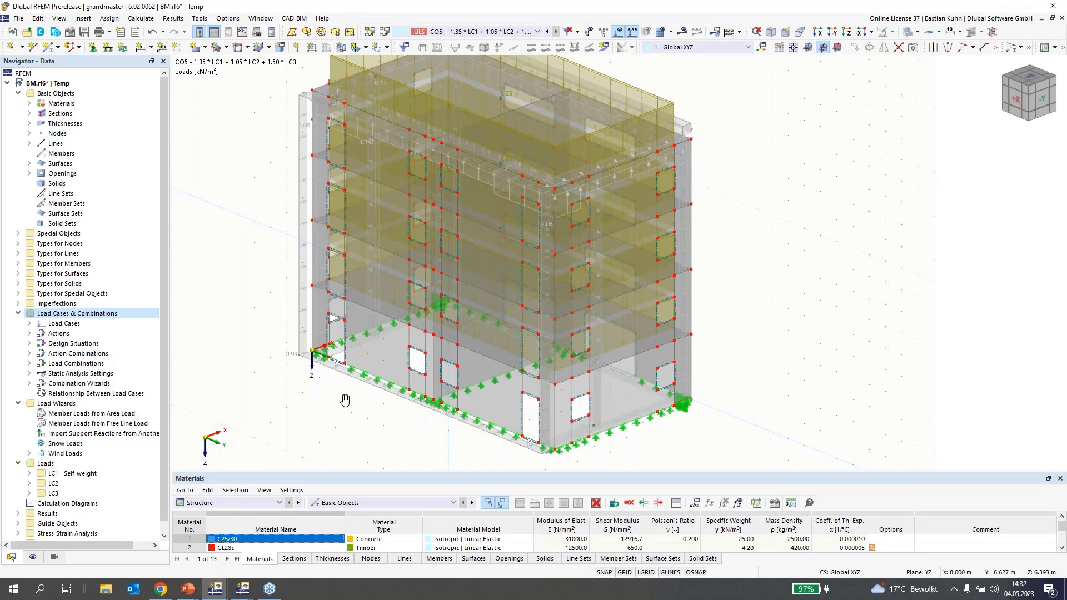
{"action": "middle_click_drag", "start_coordinate": [344, 400], "coordinate": [390, 399]}
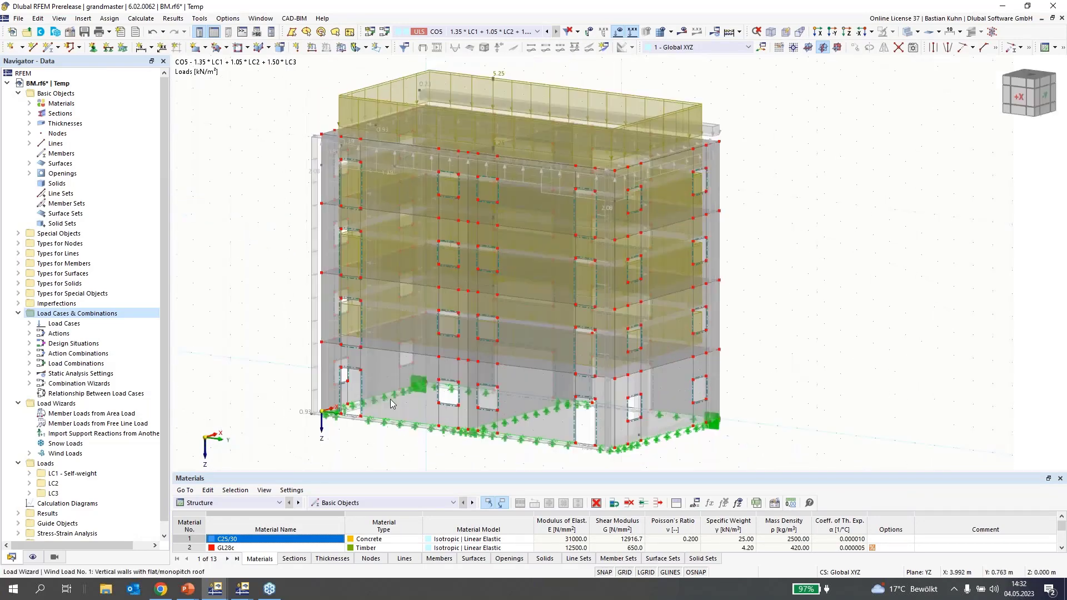
{"action": "scroll", "coordinate": [390, 399], "scroll_direction": "down", "scroll_amount": 3}
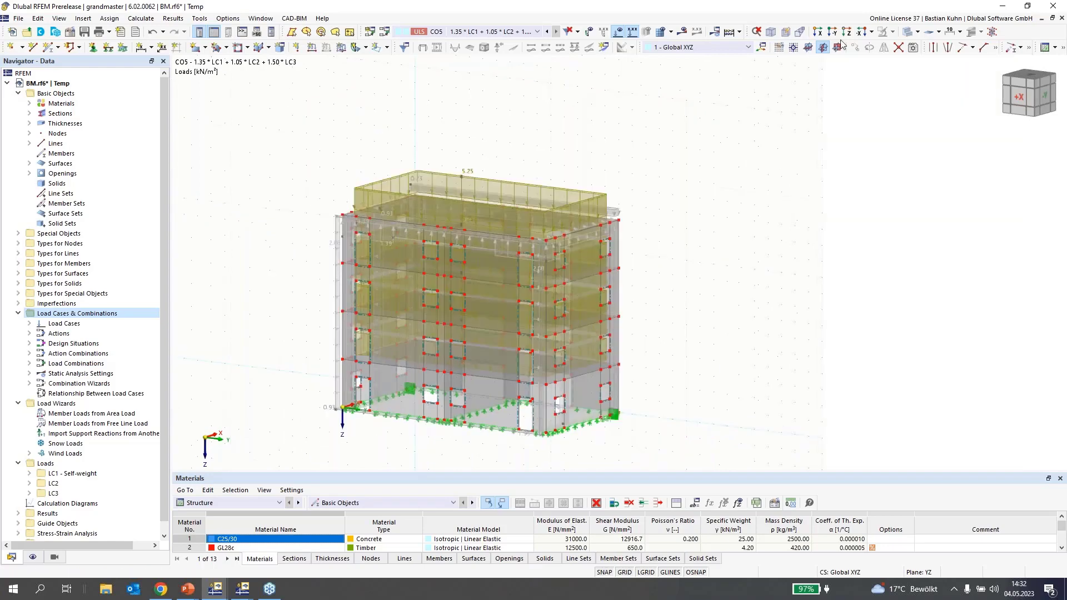
{"action": "left_click", "coordinate": [899, 50]}
{"action": "left_click_drag", "start_coordinate": [319, 131], "coordinate": [676, 433]}
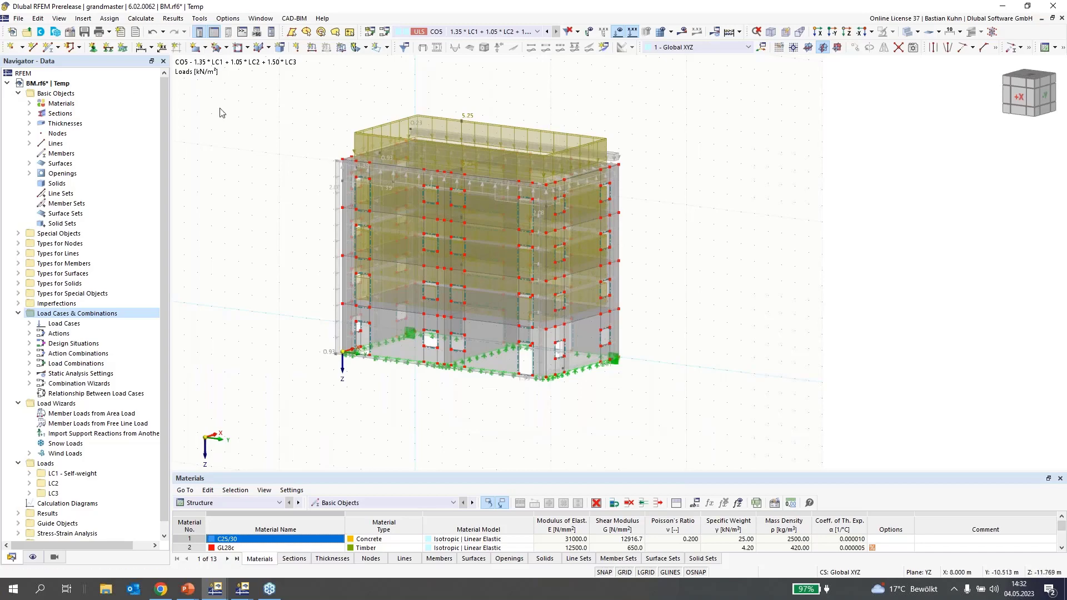
- Activate the Building Model add-on in the model's base data
{"action": "left_click", "coordinate": [71, 35]}
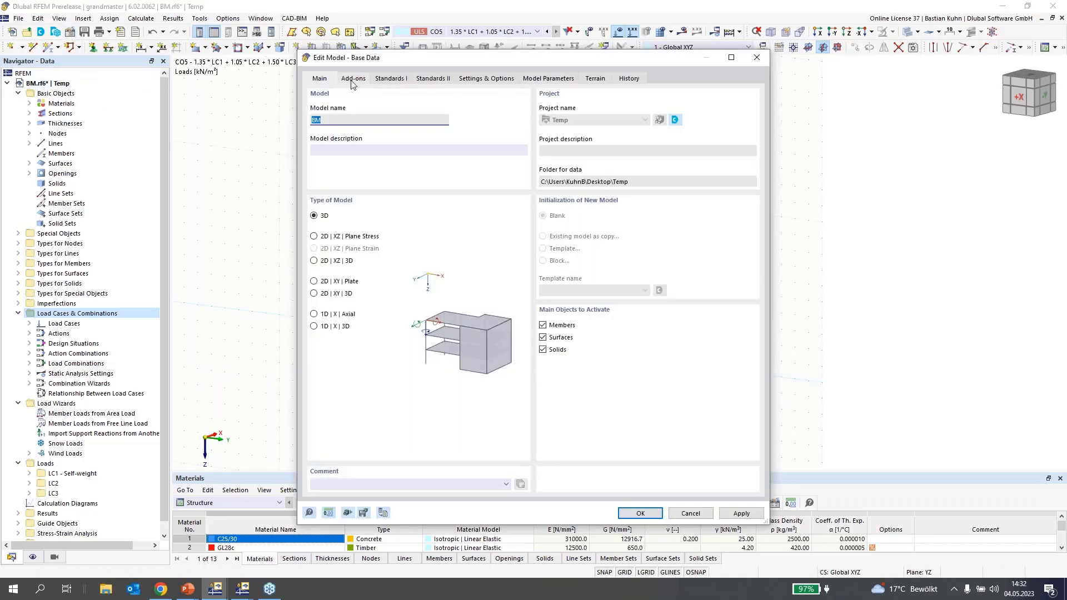
{"action": "left_click", "coordinate": [353, 78]}
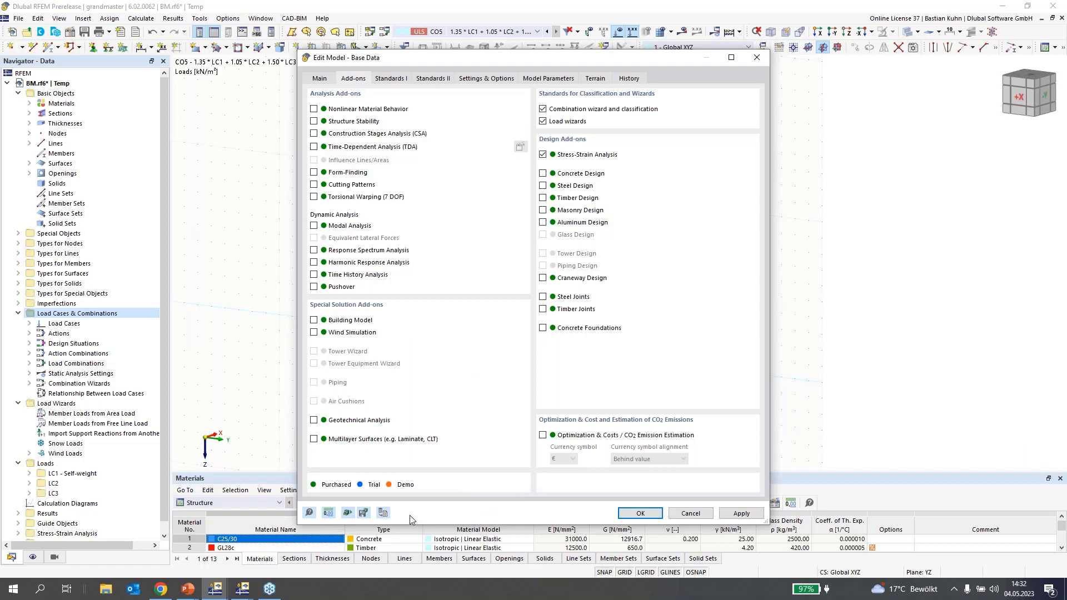
{"action": "left_click", "coordinate": [314, 321]}
{"action": "left_click", "coordinate": [638, 515]}
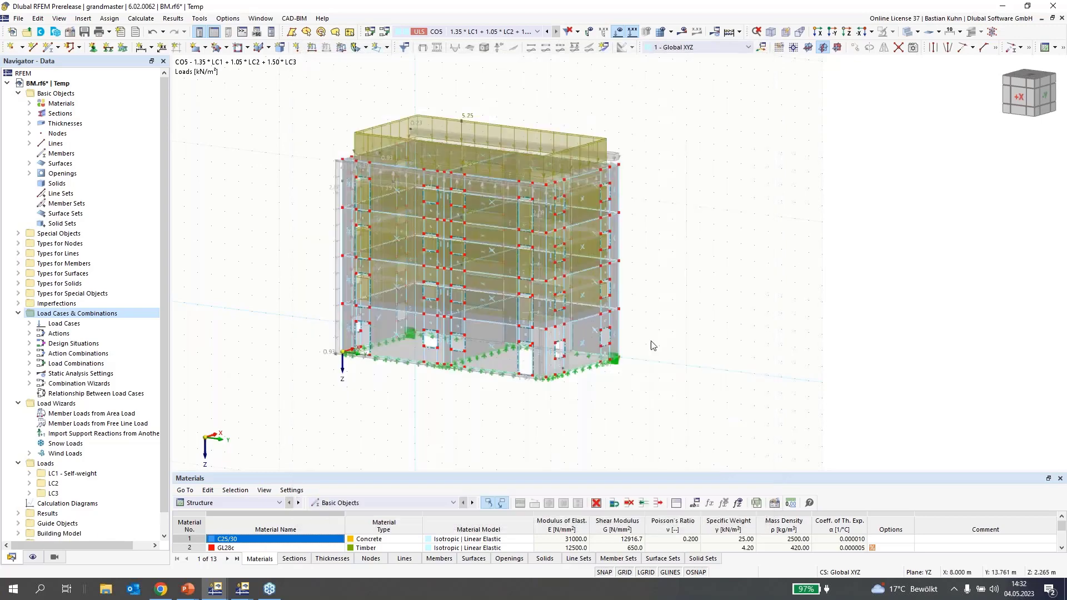
- Hide the loads and inspect the surface cells on the building's walls
{"action": "left_click", "coordinate": [604, 48]}
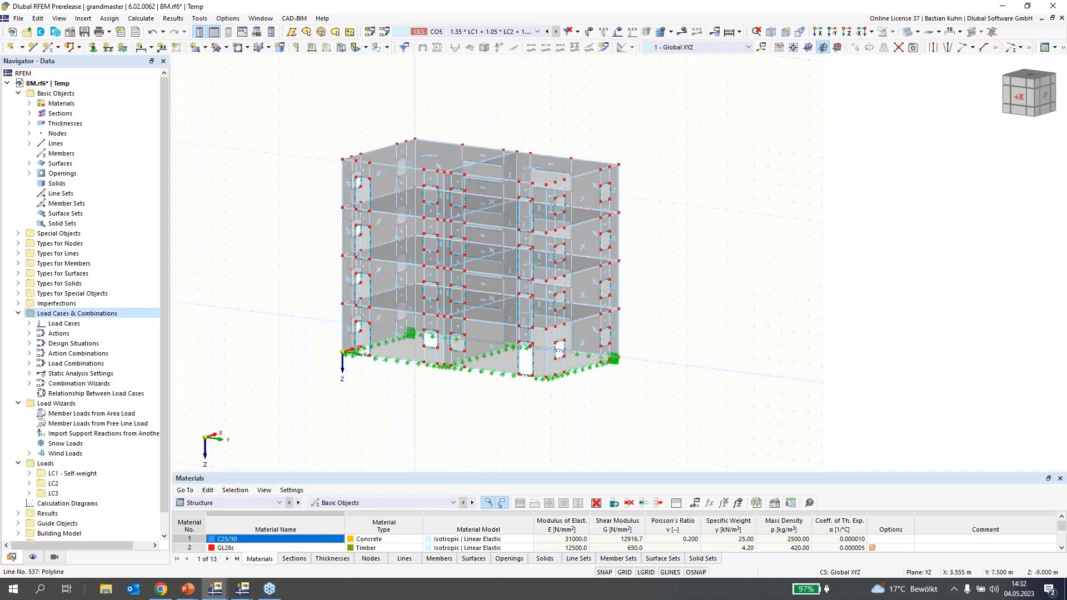
{"action": "middle_click_drag", "start_coordinate": [494, 207], "coordinate": [626, 254]}
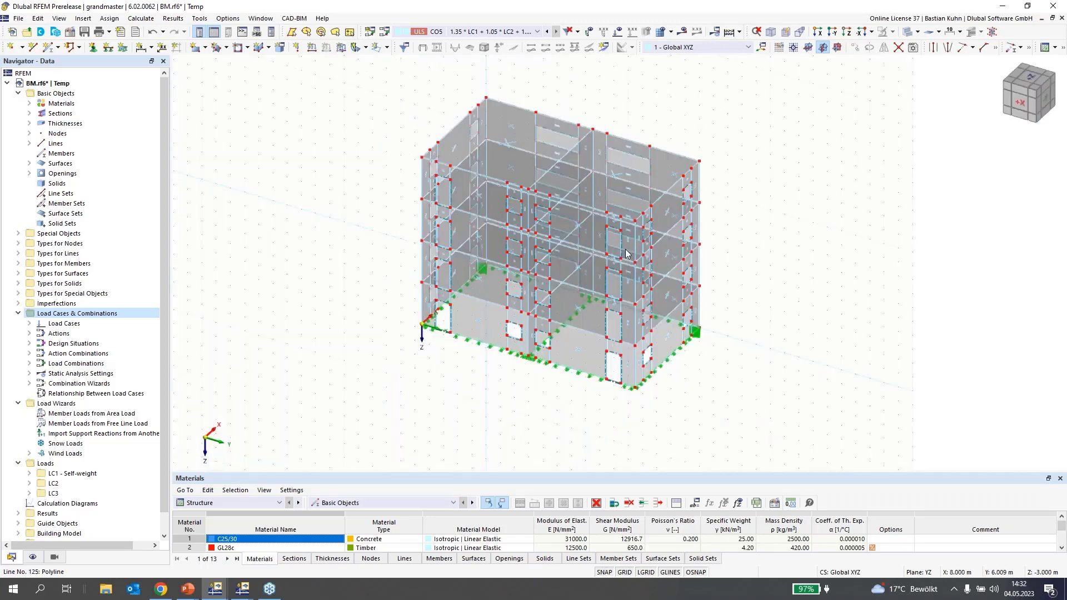
{"action": "scroll", "coordinate": [626, 253], "scroll_direction": "up", "scroll_amount": 5}
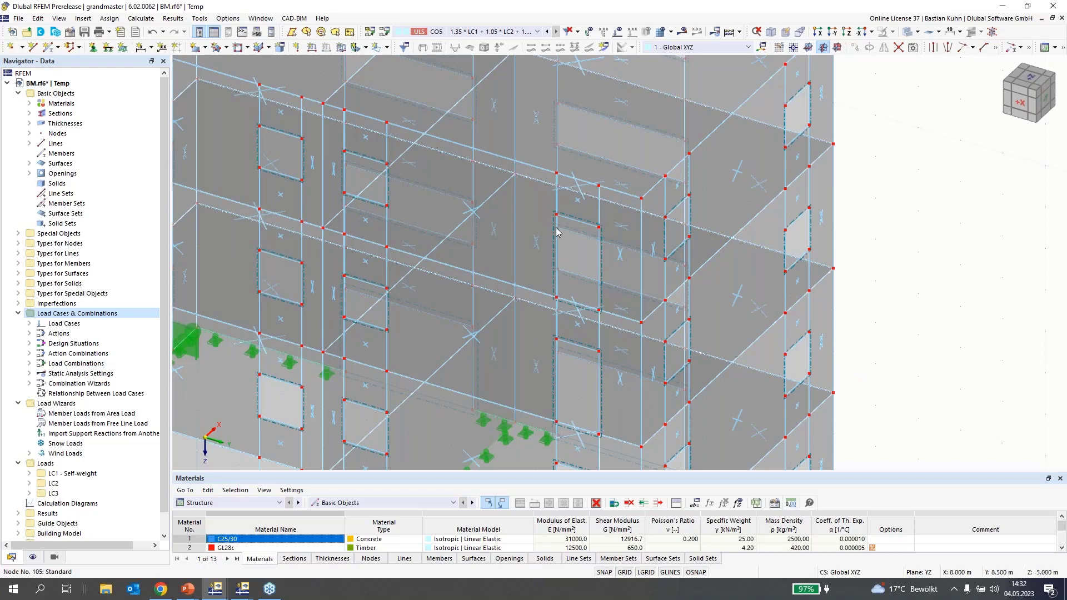
{"action": "scroll", "coordinate": [557, 231], "scroll_direction": "down", "scroll_amount": 8}
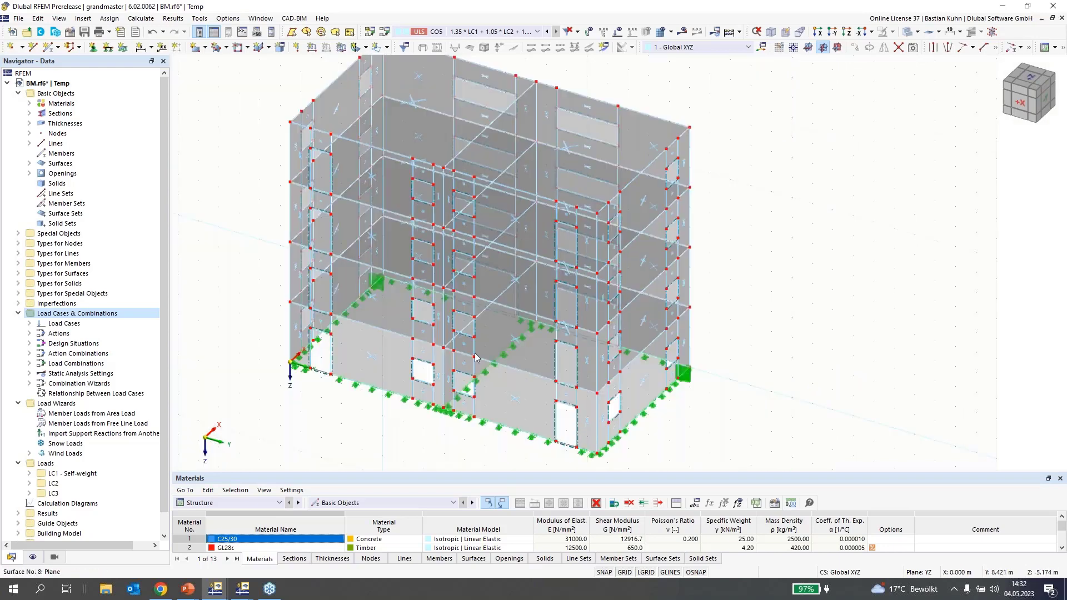
- Look through the display settings for surfaces and special objects to locate the Surface Cells option
{"action": "left_click", "coordinate": [33, 557]}
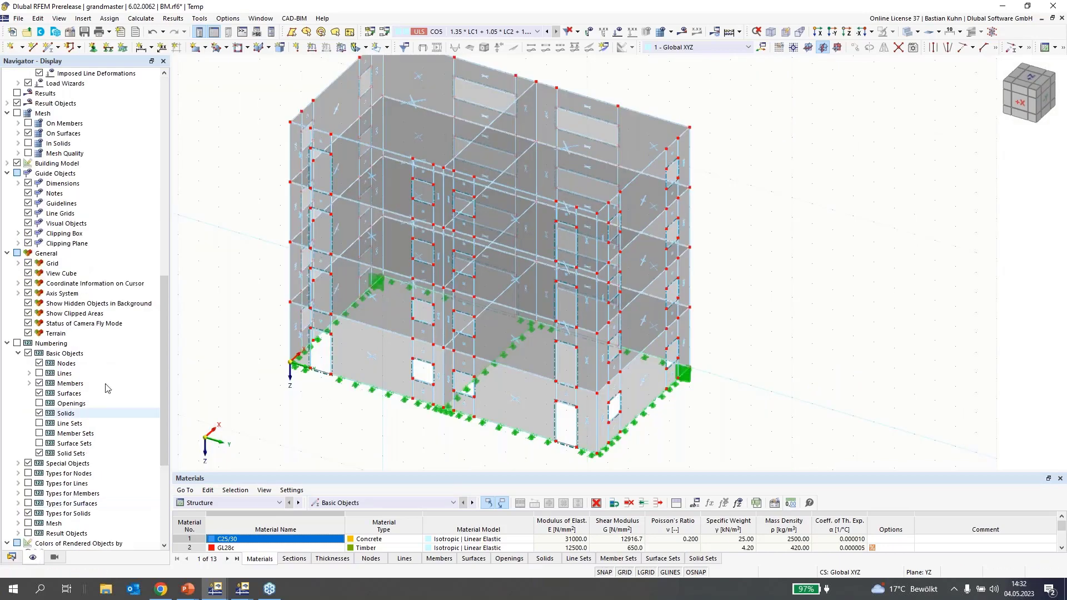
{"action": "scroll", "coordinate": [111, 374], "scroll_direction": "down", "scroll_amount": 5}
{"action": "scroll", "coordinate": [112, 374], "scroll_direction": "up", "scroll_amount": 10}
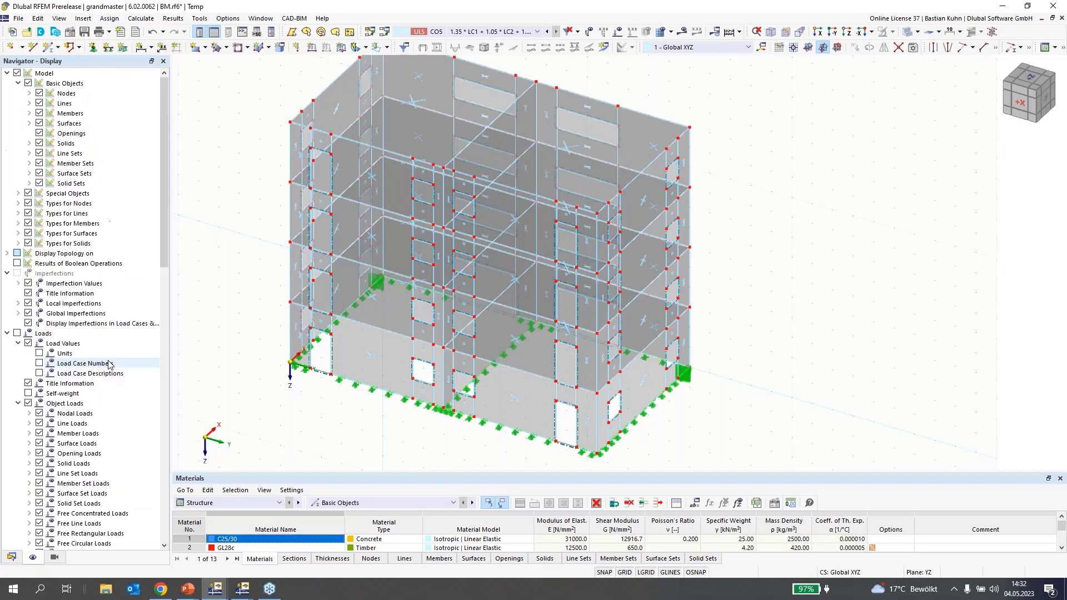
{"action": "left_click", "coordinate": [29, 124]}
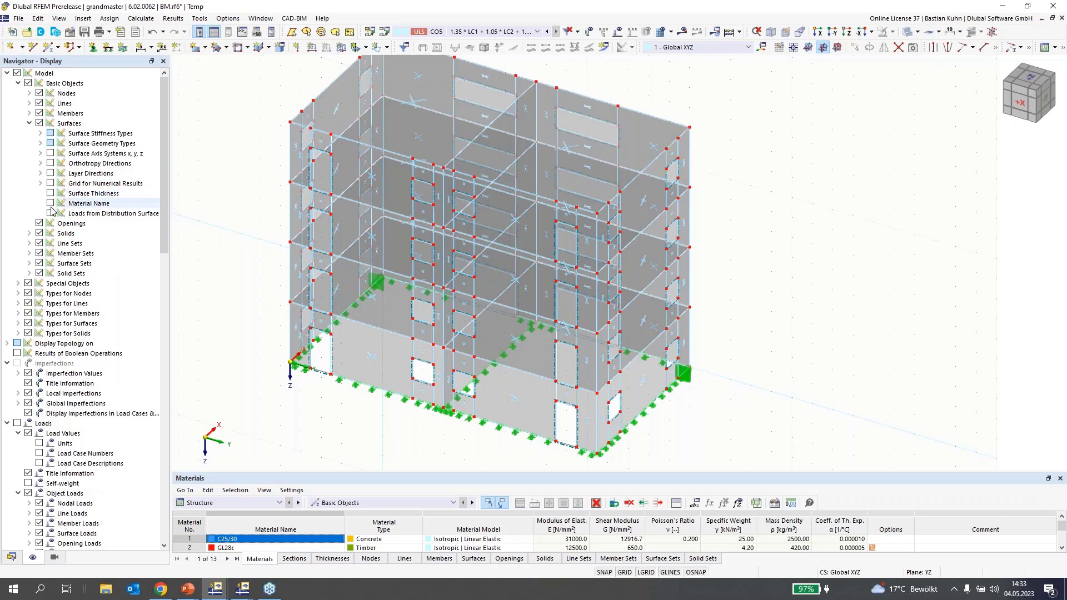
{"action": "left_click", "coordinate": [19, 284]}
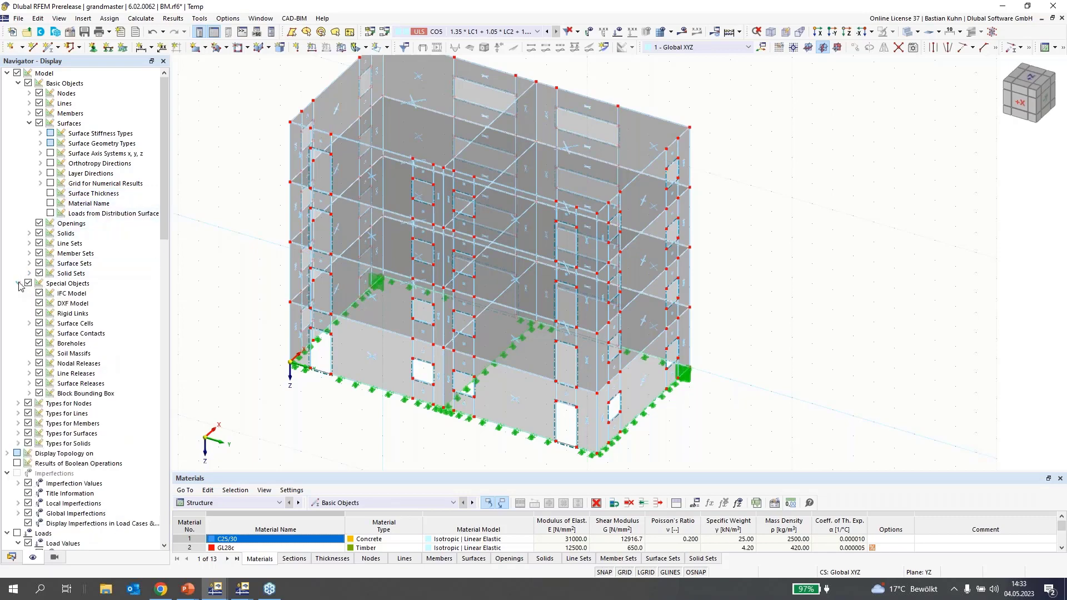
{"action": "left_click", "coordinate": [70, 328]}
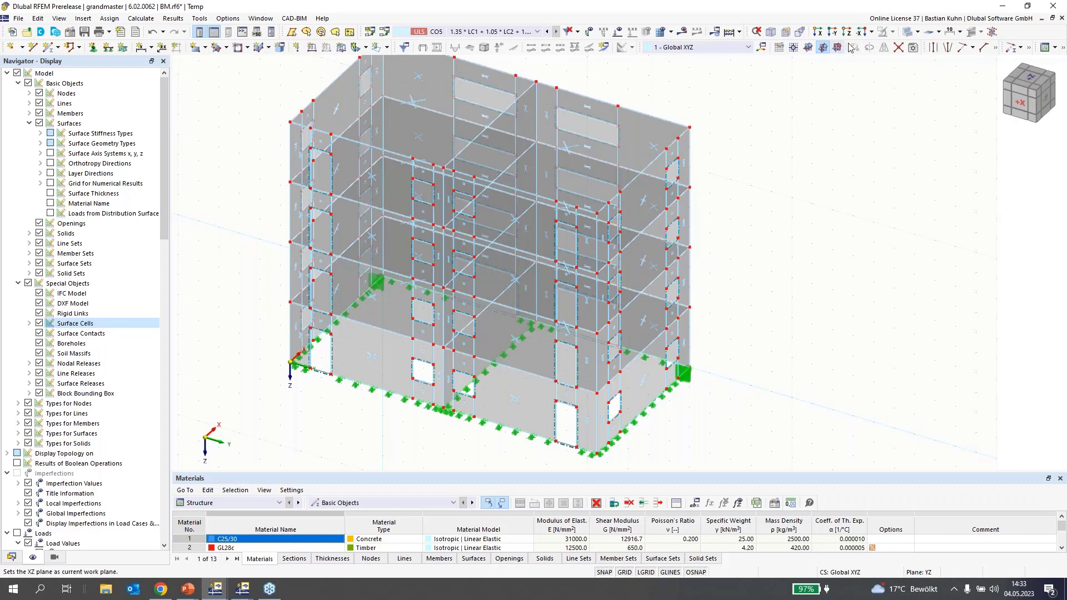
- Show the model with opaque surfaces and view the facade with the wide window openings
{"action": "left_click", "coordinate": [908, 32]}
{"action": "left_click", "coordinate": [909, 36]}
{"action": "middle_click_drag", "start_coordinate": [698, 300], "coordinate": [446, 297], "text": "ctrl"}
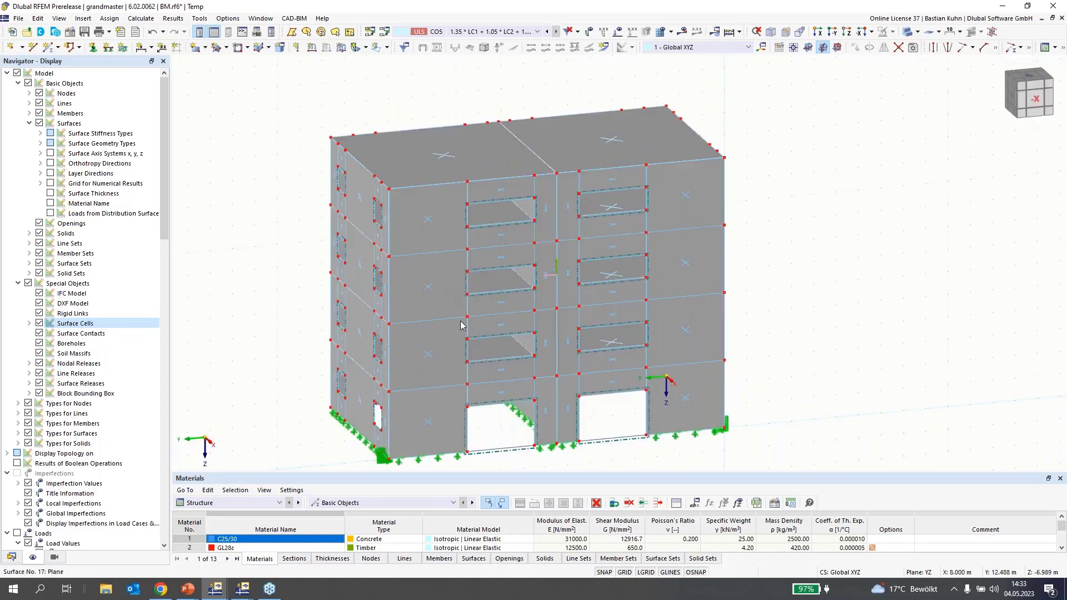
{"action": "scroll", "coordinate": [460, 321], "scroll_direction": "down", "scroll_amount": 1}
{"action": "scroll", "coordinate": [490, 375], "scroll_direction": "up", "scroll_amount": 1}
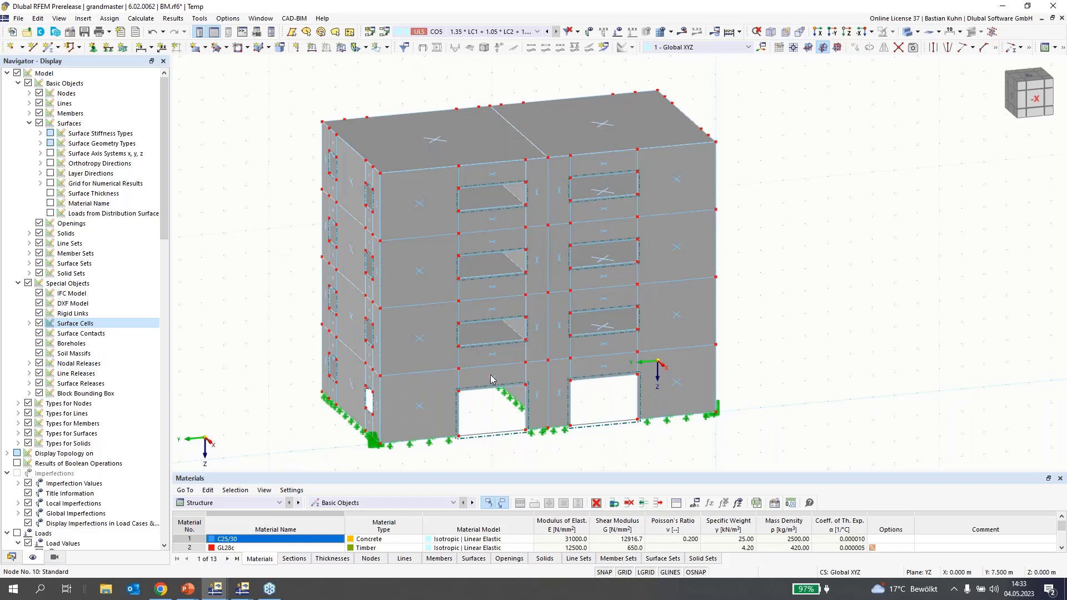
{"action": "scroll", "coordinate": [491, 379], "scroll_direction": "up", "scroll_amount": 2}
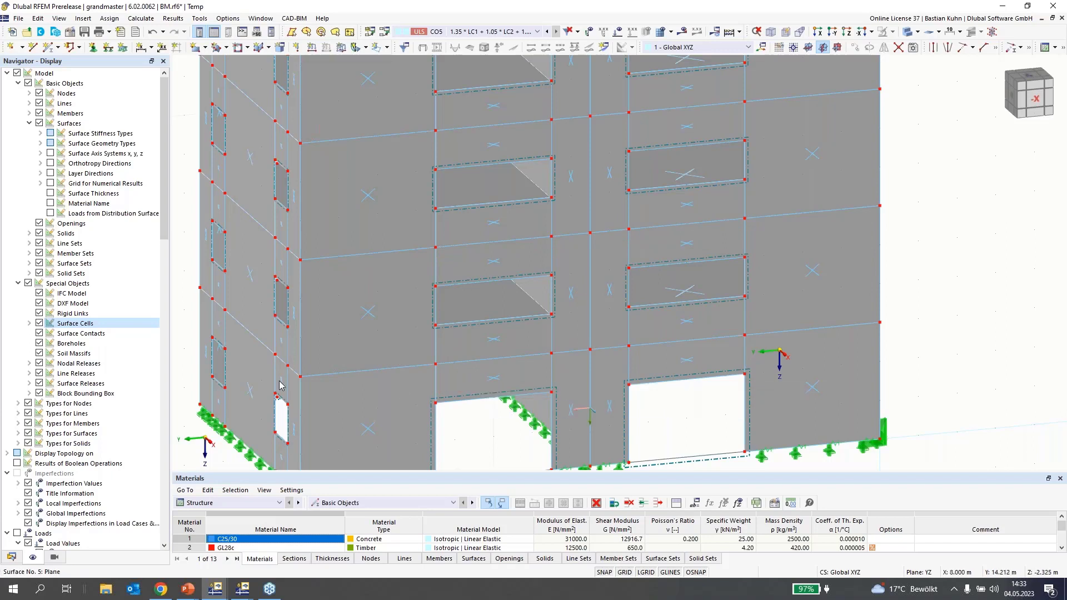
- Examine the surface cells of the windowed side wall storey by storey and view the building from both long sides
{"action": "middle_click_drag", "start_coordinate": [270, 296], "coordinate": [492, 241]}
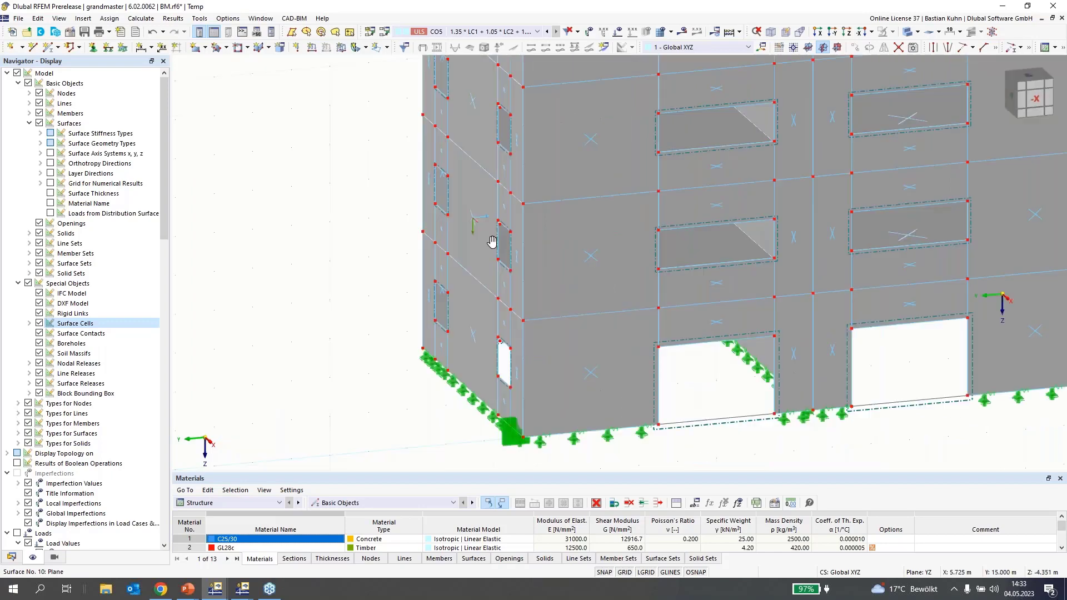
{"action": "scroll", "coordinate": [492, 241], "scroll_direction": "down", "scroll_amount": 5}
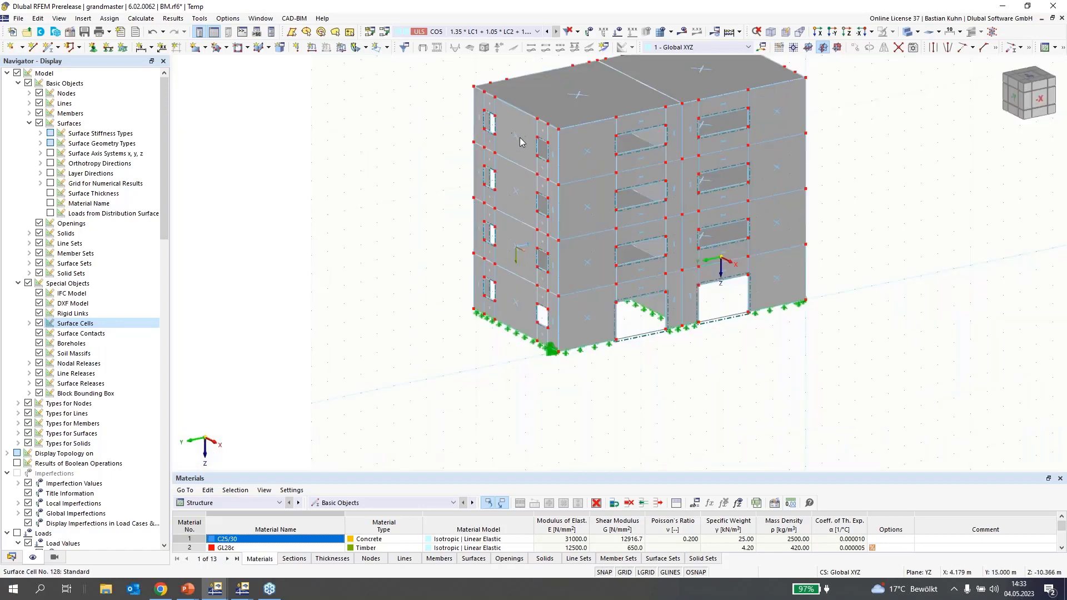
{"action": "mouse_move", "coordinate": [520, 135]}
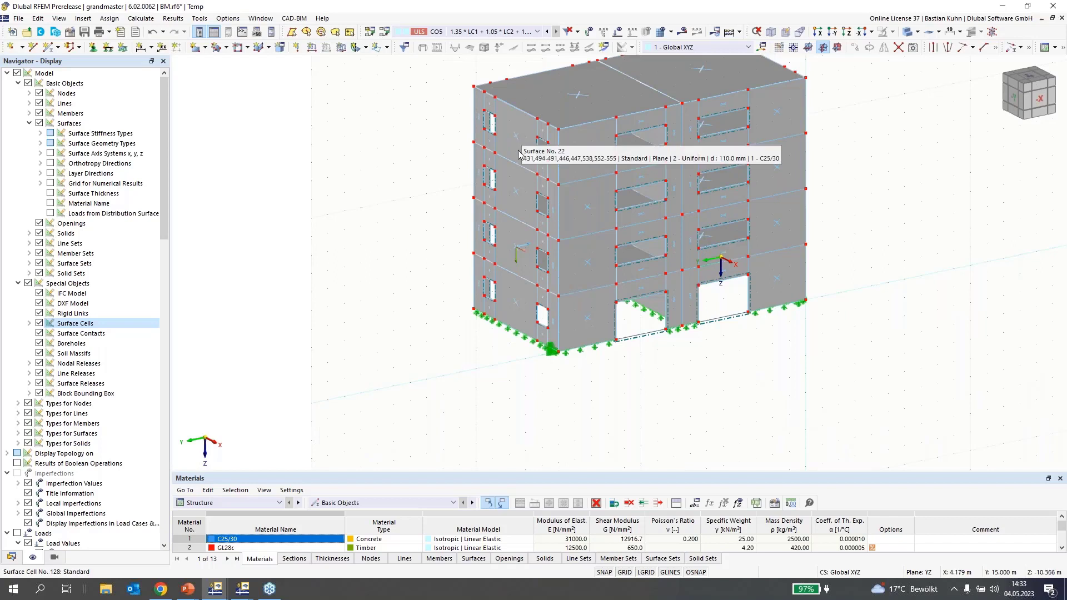
{"action": "mouse_move", "coordinate": [517, 193]}
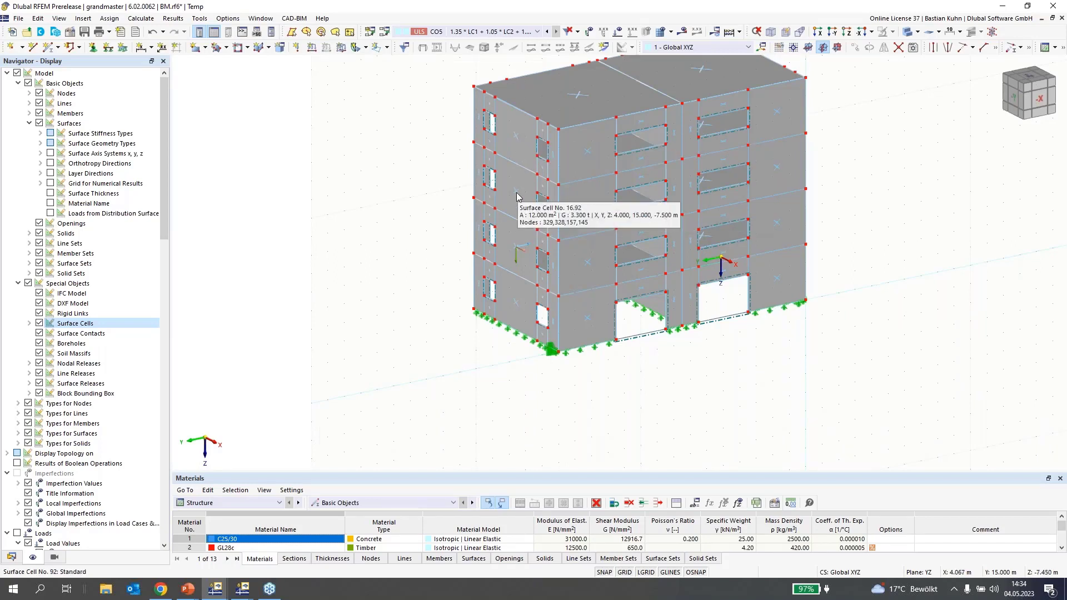
{"action": "mouse_move", "coordinate": [514, 115]}
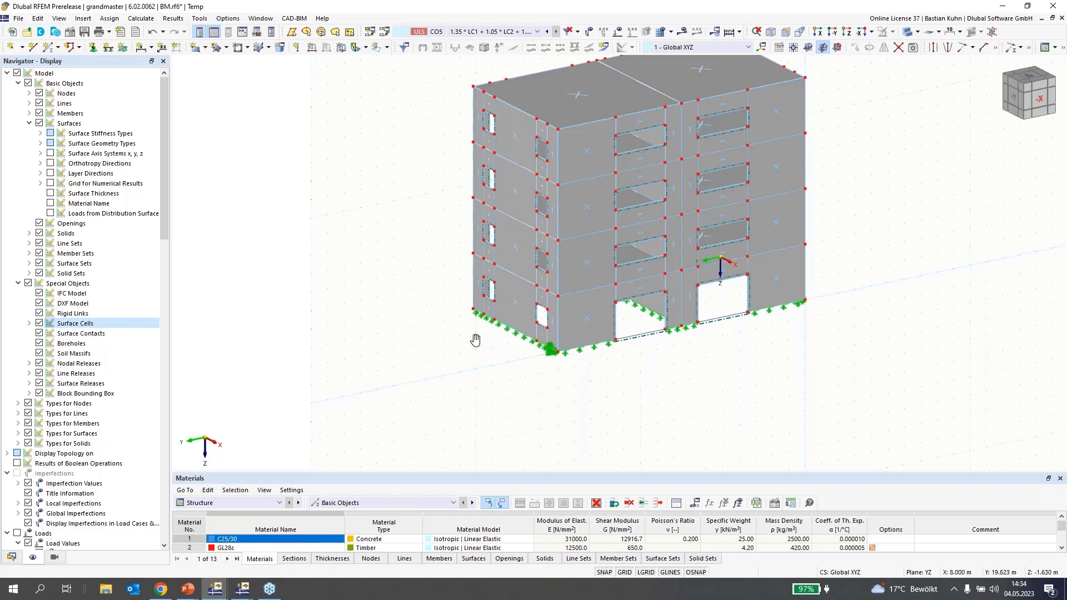
{"action": "middle_click_drag", "start_coordinate": [476, 338], "coordinate": [688, 361]}
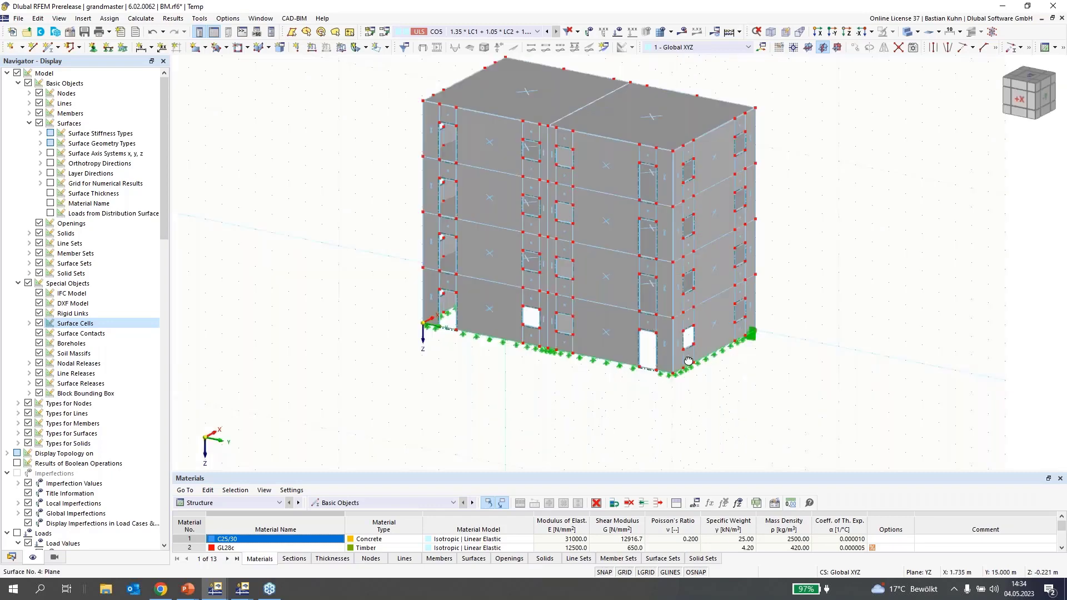
{"action": "scroll", "coordinate": [688, 361], "scroll_direction": "up", "scroll_amount": 2}
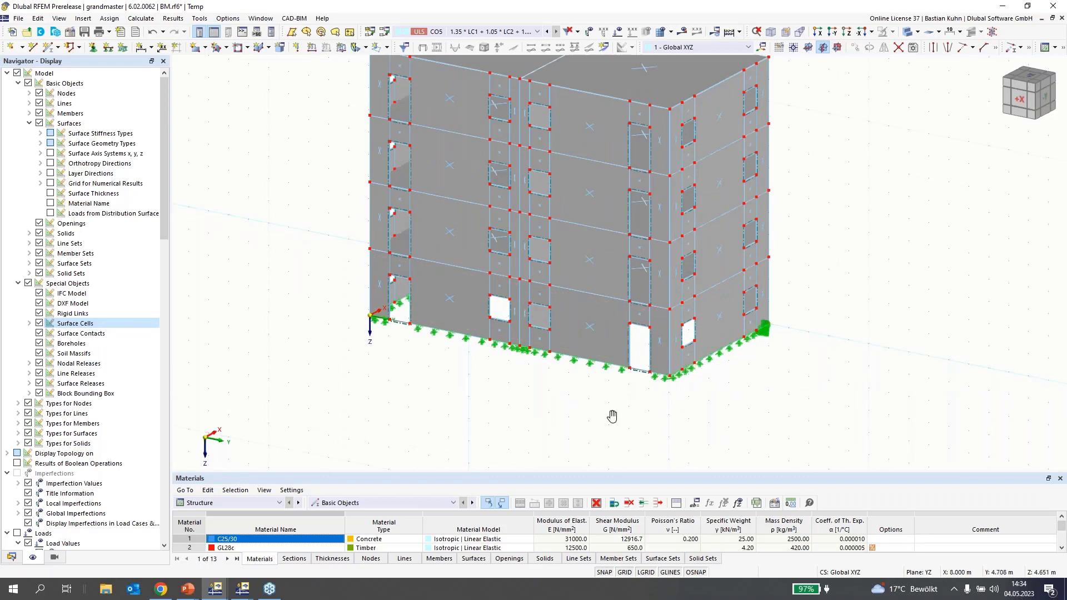
{"action": "middle_click_drag", "start_coordinate": [645, 431], "coordinate": [499, 188]}
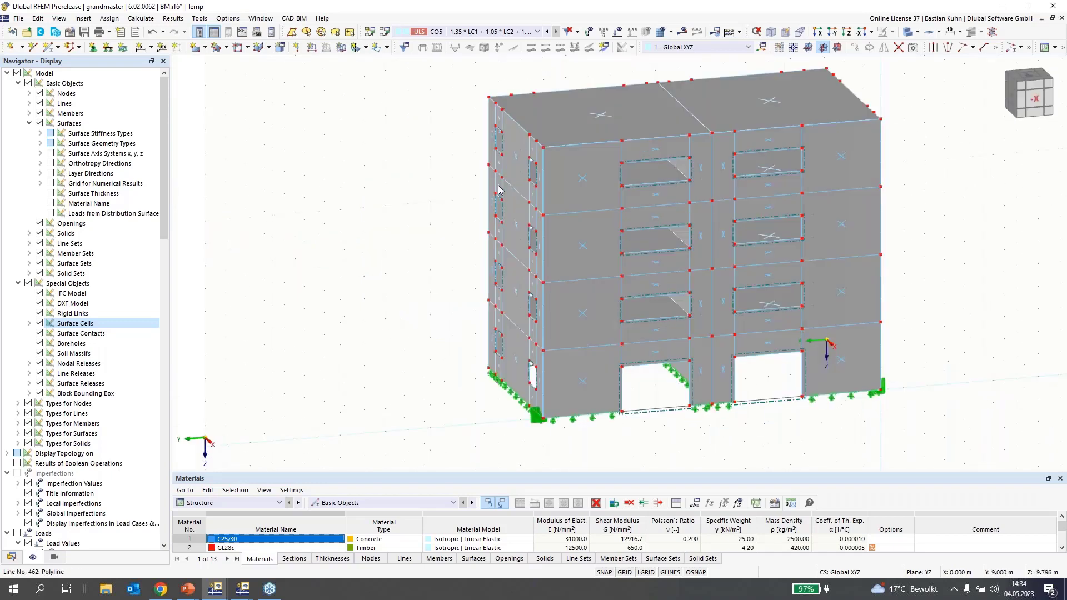
- Start a new building story in the Building Model data
{"action": "left_click", "coordinate": [11, 557]}
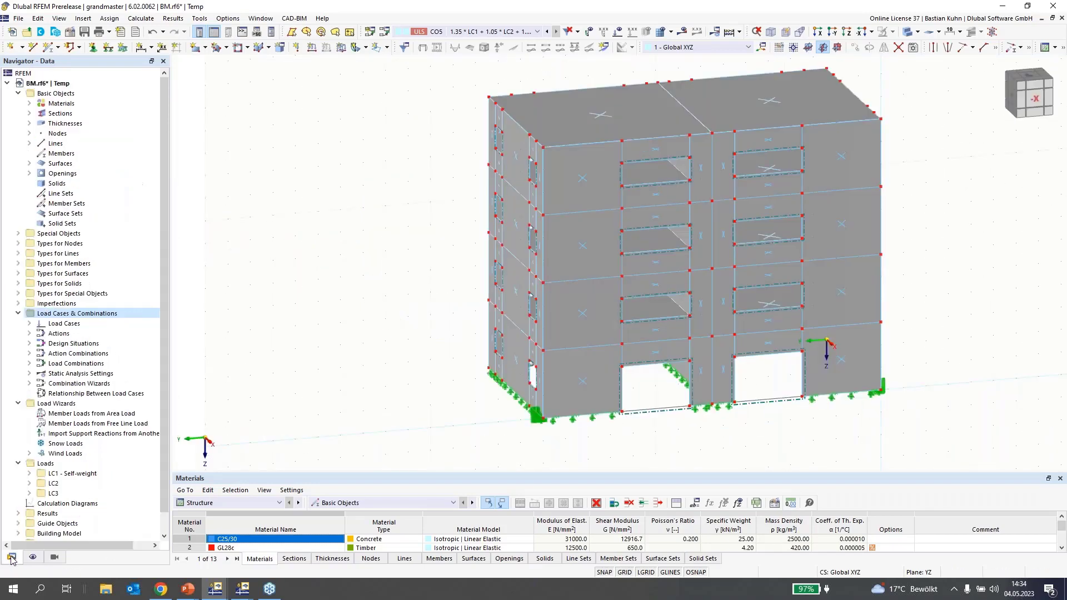
{"action": "scroll", "coordinate": [76, 515], "scroll_direction": "down", "scroll_amount": 1}
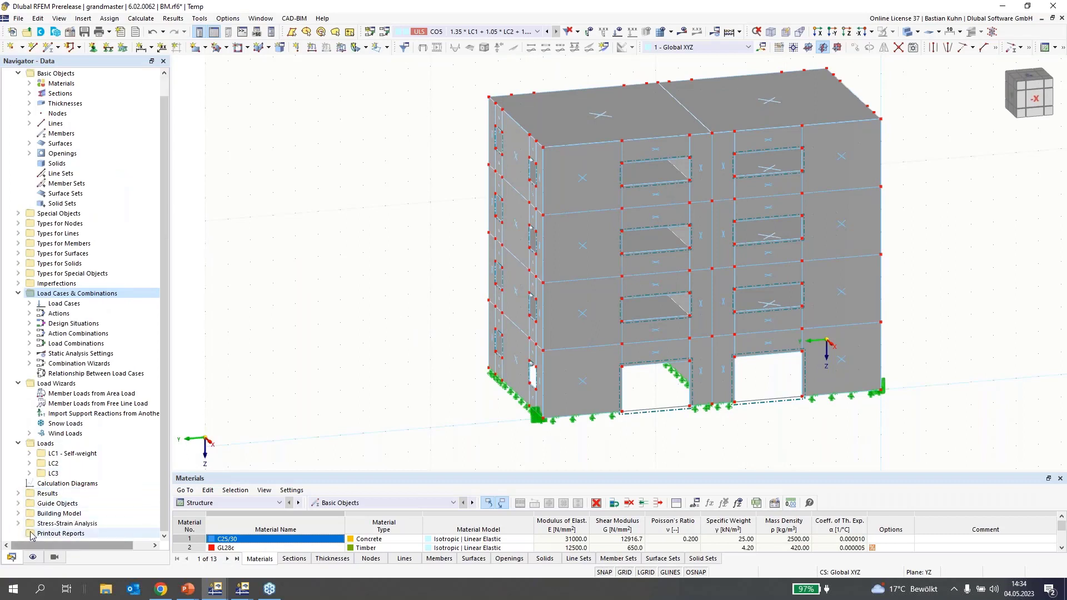
{"action": "left_click", "coordinate": [18, 513]}
{"action": "scroll", "coordinate": [78, 444], "scroll_direction": "down", "scroll_amount": 2}
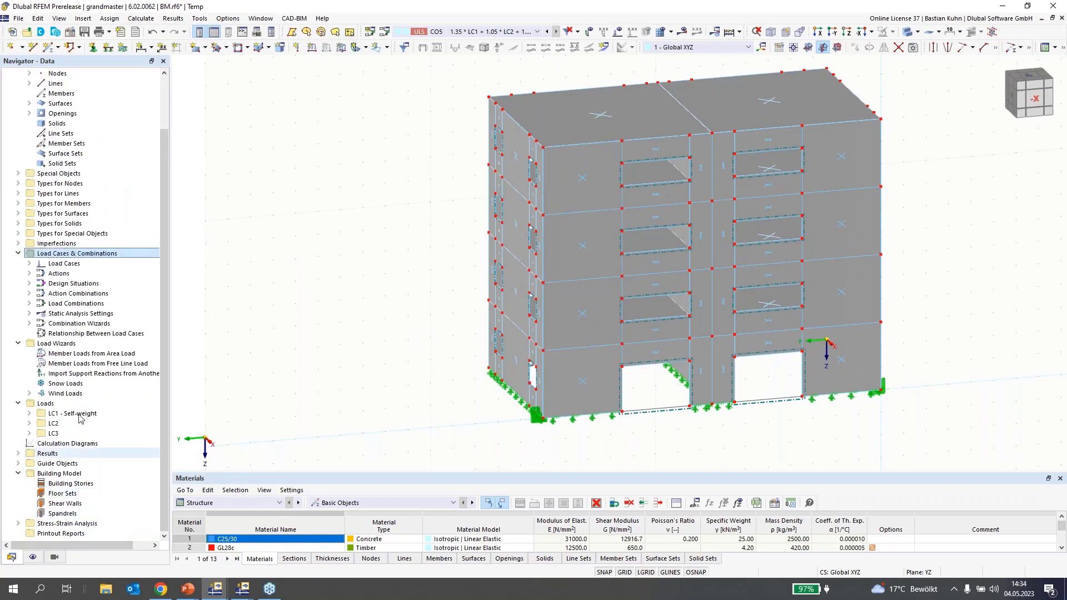
{"action": "left_click", "coordinate": [56, 485]}
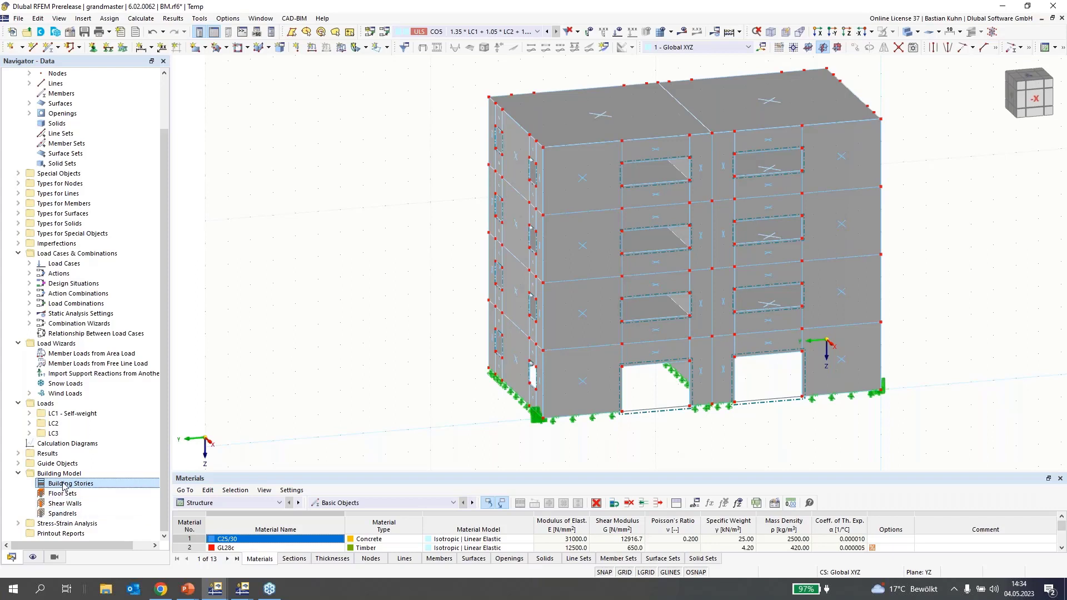
{"action": "right_click", "coordinate": [62, 485]}
{"action": "left_click", "coordinate": [89, 504]}
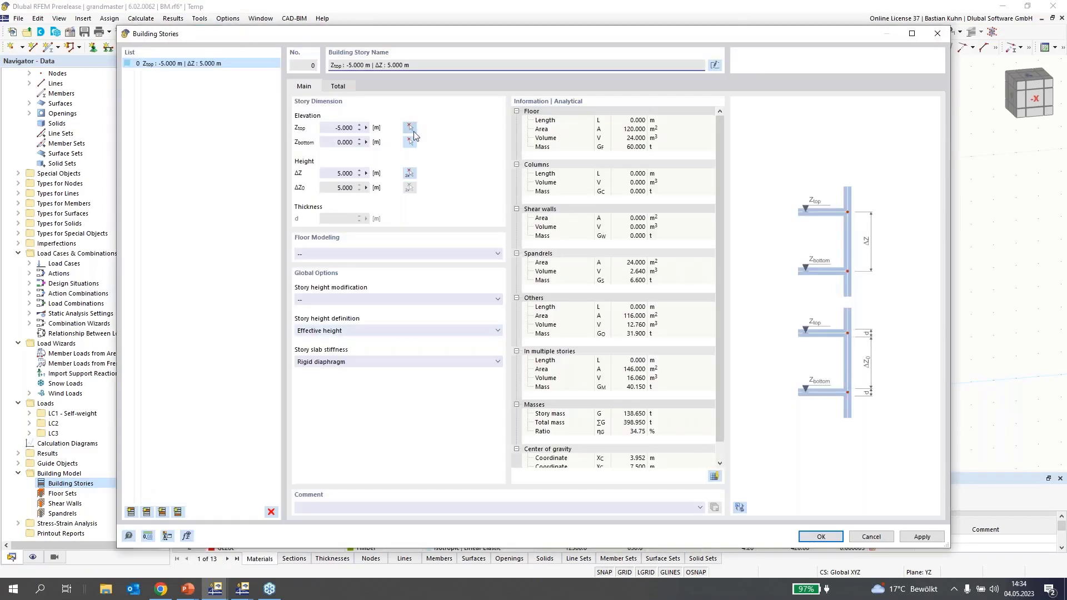
- Show the model preview and set the story's top elevation to -3.000 m from the corner node at the first slab
{"action": "left_click", "coordinate": [738, 506]}
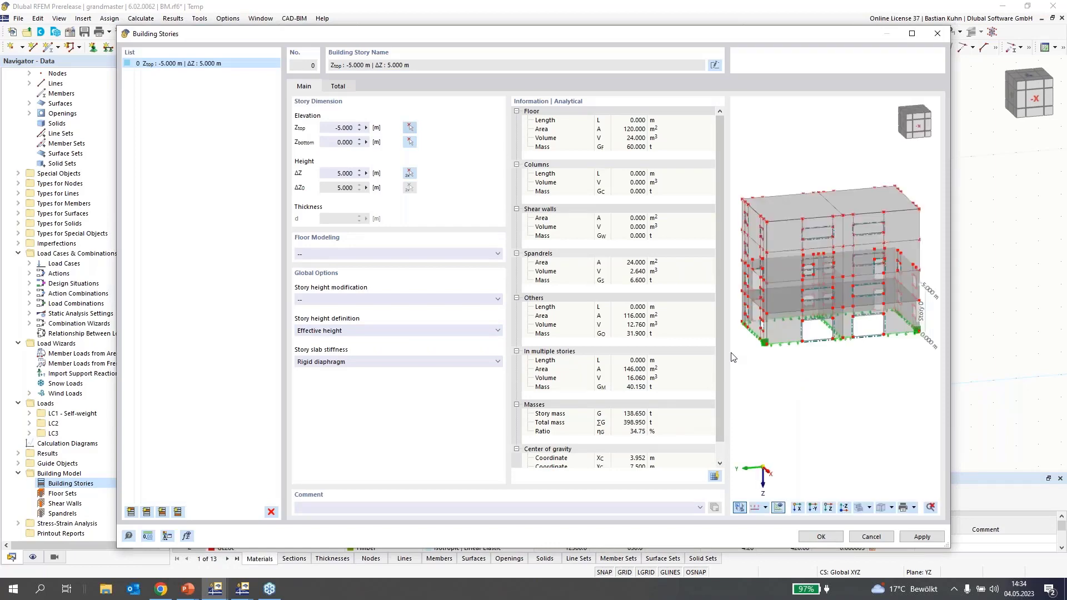
{"action": "left_click", "coordinate": [410, 127]}
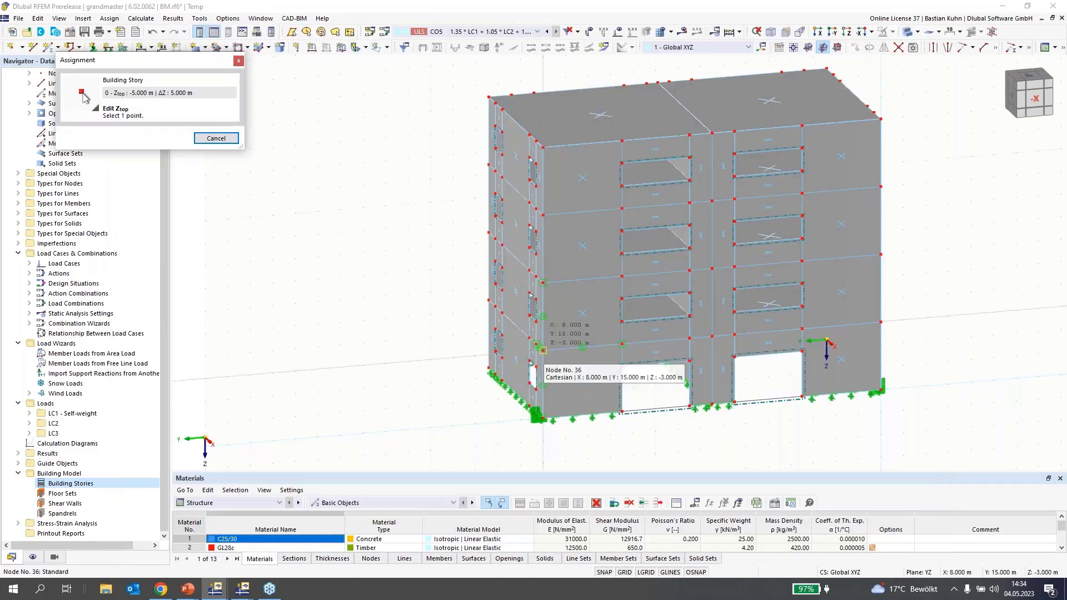
{"action": "left_click", "coordinate": [542, 350]}
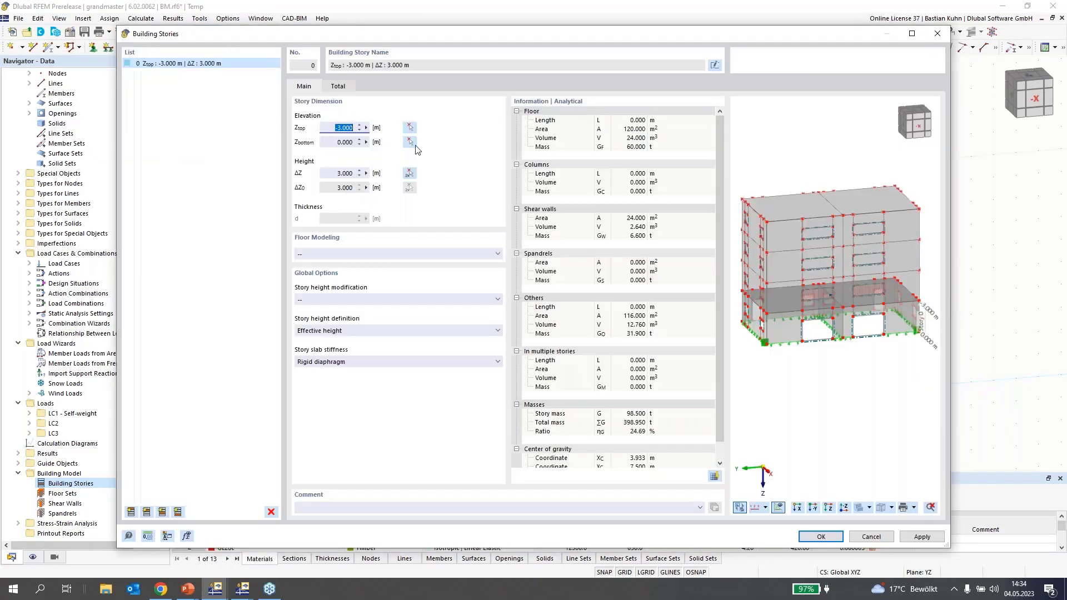
- Set the story slab stiffness to none and add three 3.000 m stories above the first, up to -12.000 m
{"action": "scroll", "coordinate": [790, 320], "scroll_direction": "up", "scroll_amount": 2}
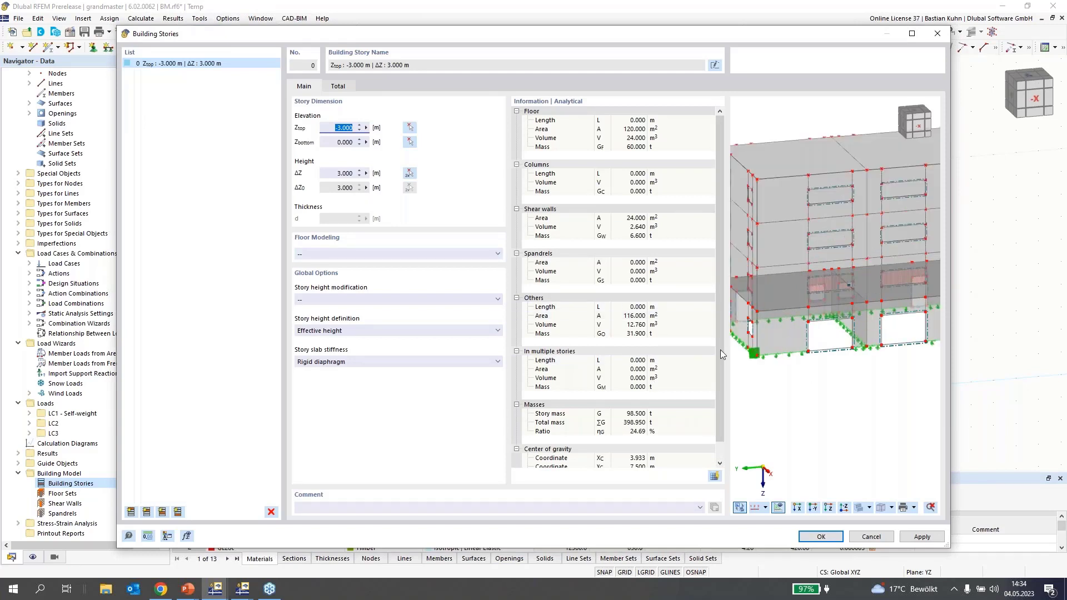
{"action": "left_click", "coordinate": [371, 253]}
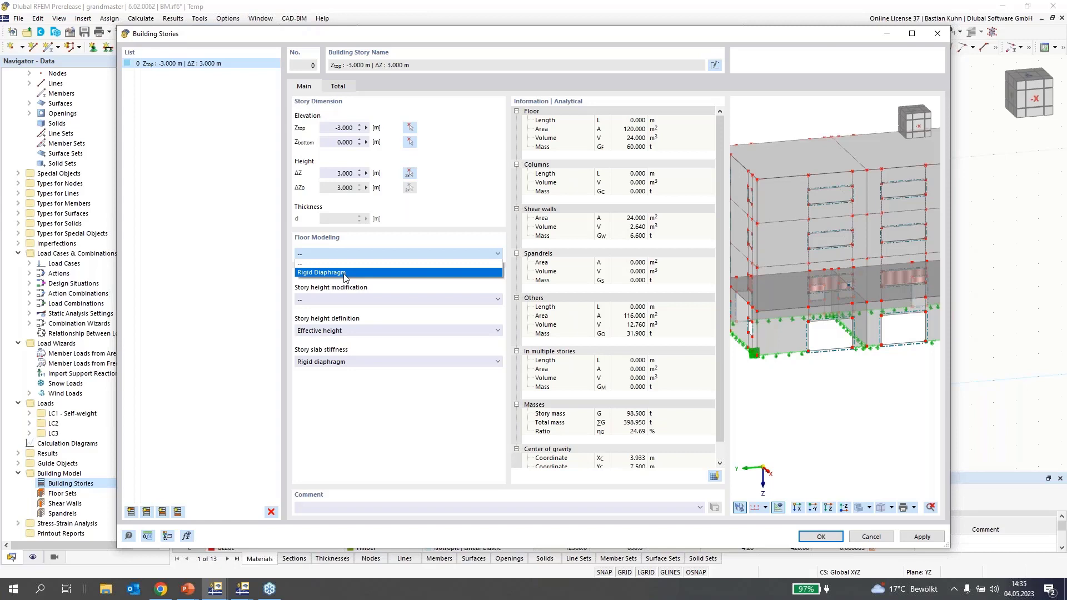
{"action": "left_click", "coordinate": [382, 240]}
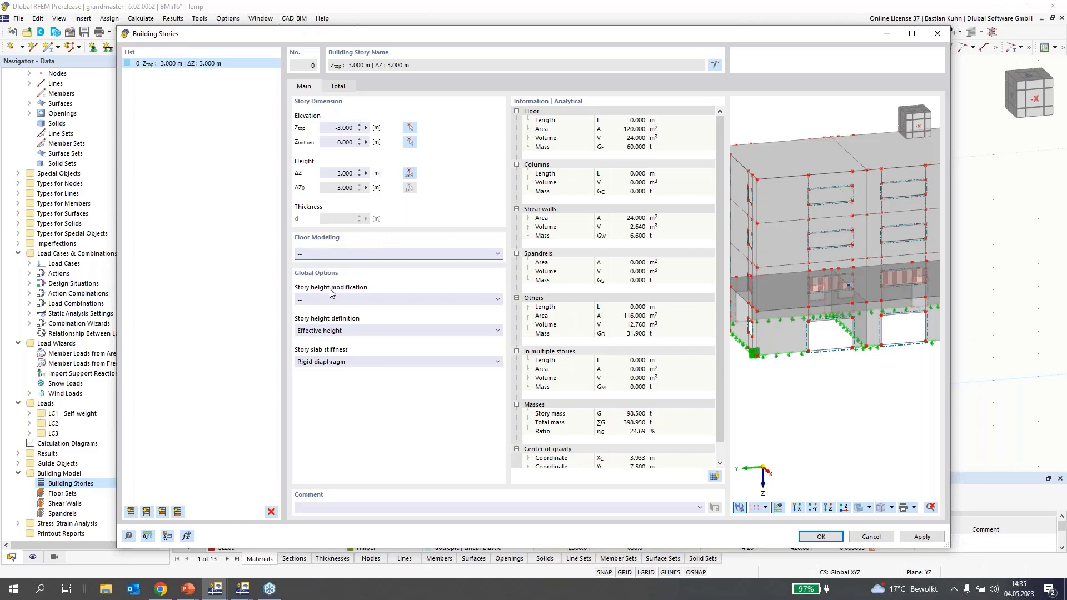
{"action": "left_click", "coordinate": [364, 362]}
{"action": "left_click", "coordinate": [359, 371]}
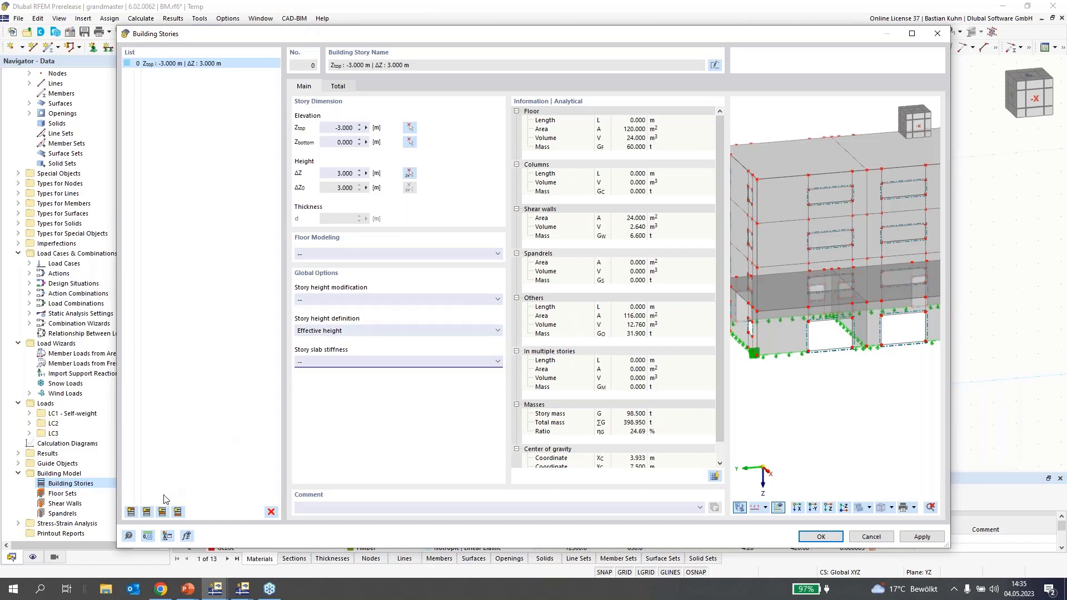
{"action": "left_click", "coordinate": [148, 512]}
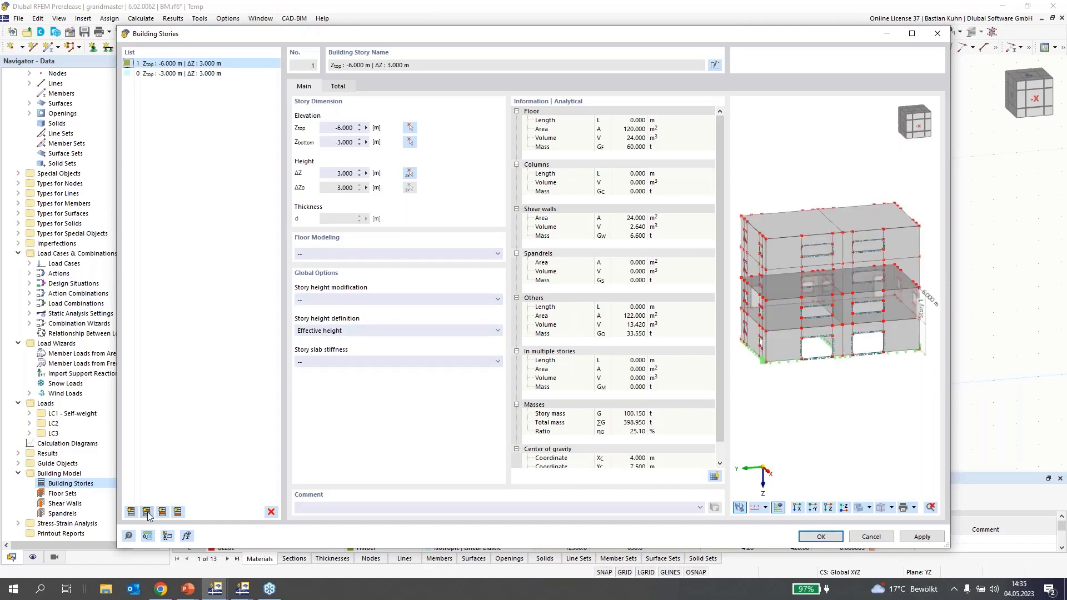
{"action": "left_click", "coordinate": [148, 512]}
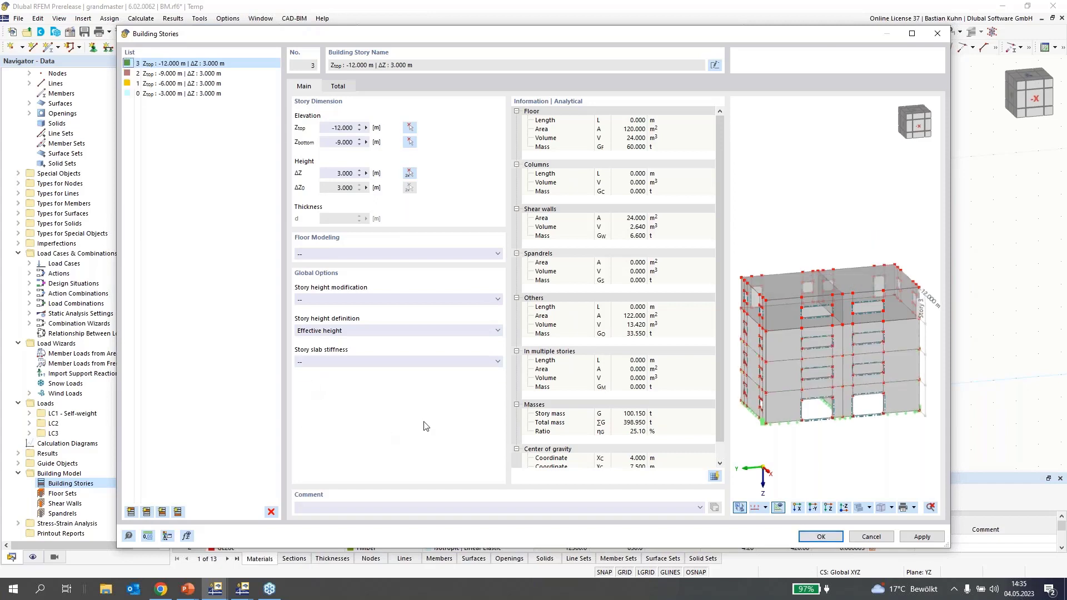
- Set the top story's floor modeling to Rigid Diaphragm and accept the building stories
{"action": "left_click", "coordinate": [443, 253]}
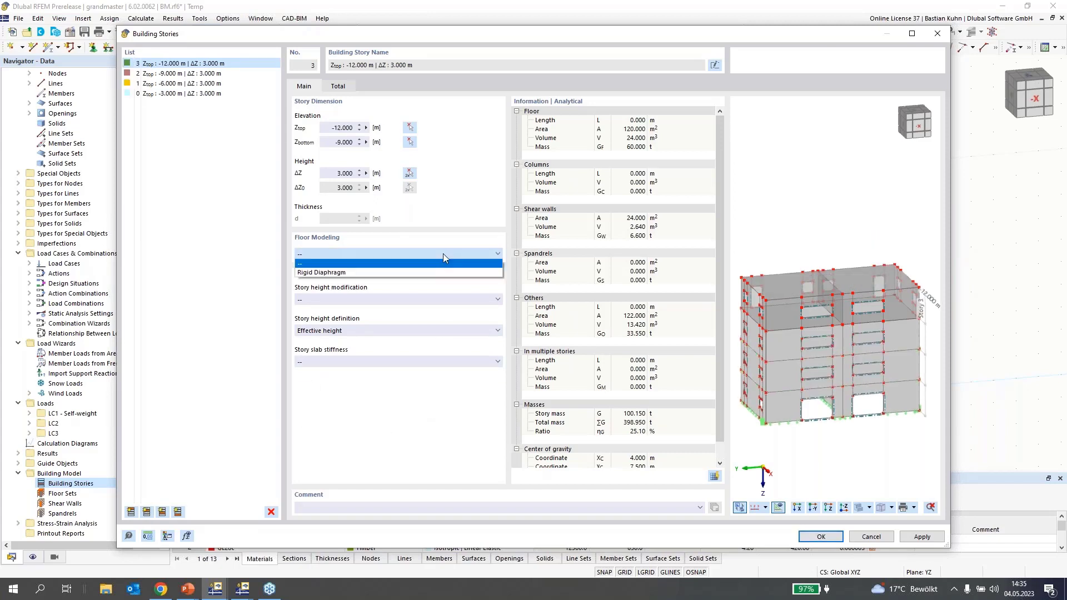
{"action": "left_click", "coordinate": [441, 283]}
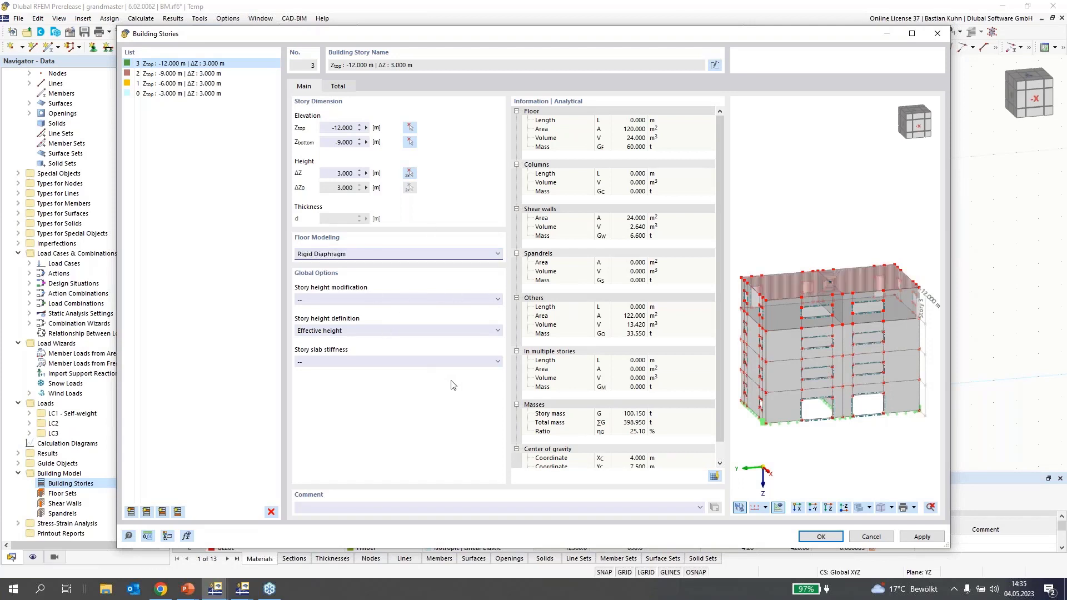
{"action": "left_click", "coordinate": [820, 536]}
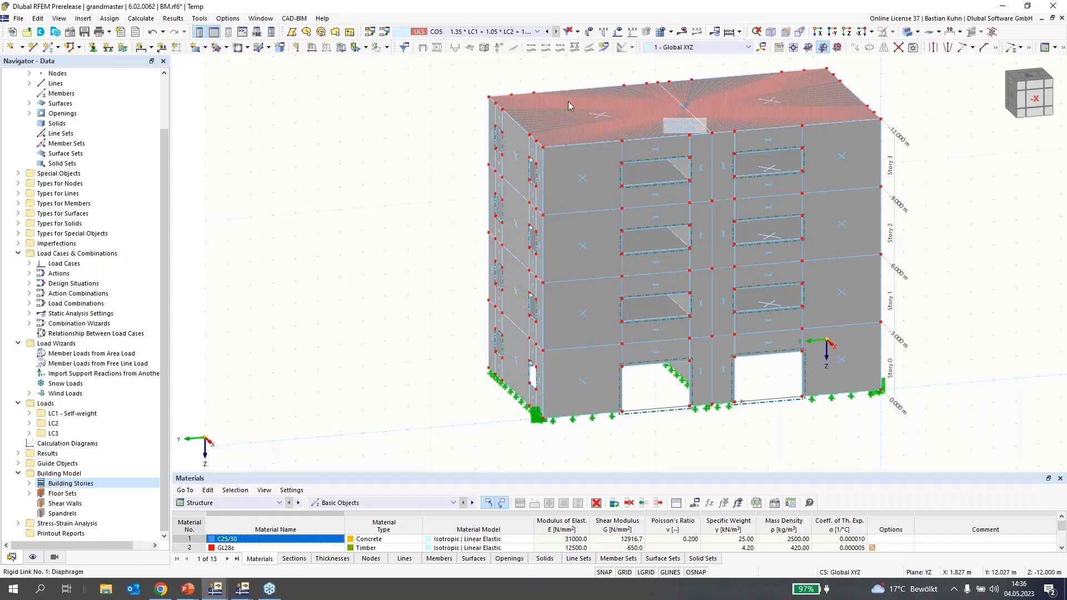
- Examine the surface properties of the slab at -9.000 m, including its stiffness type
{"action": "scroll", "coordinate": [568, 101], "scroll_direction": "up", "scroll_amount": 5}
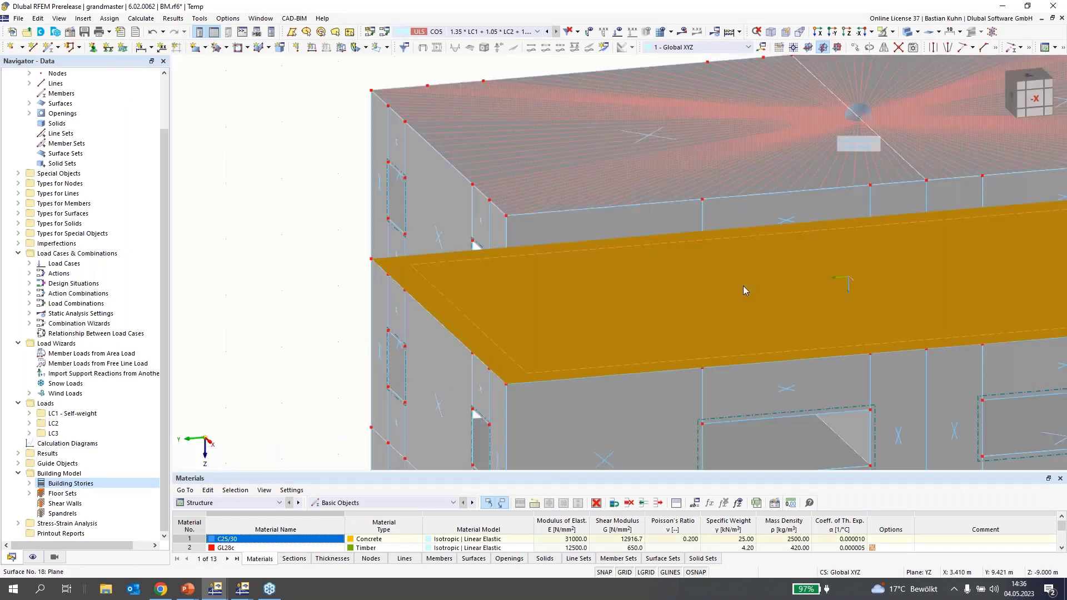
{"action": "double_click", "coordinate": [744, 287]}
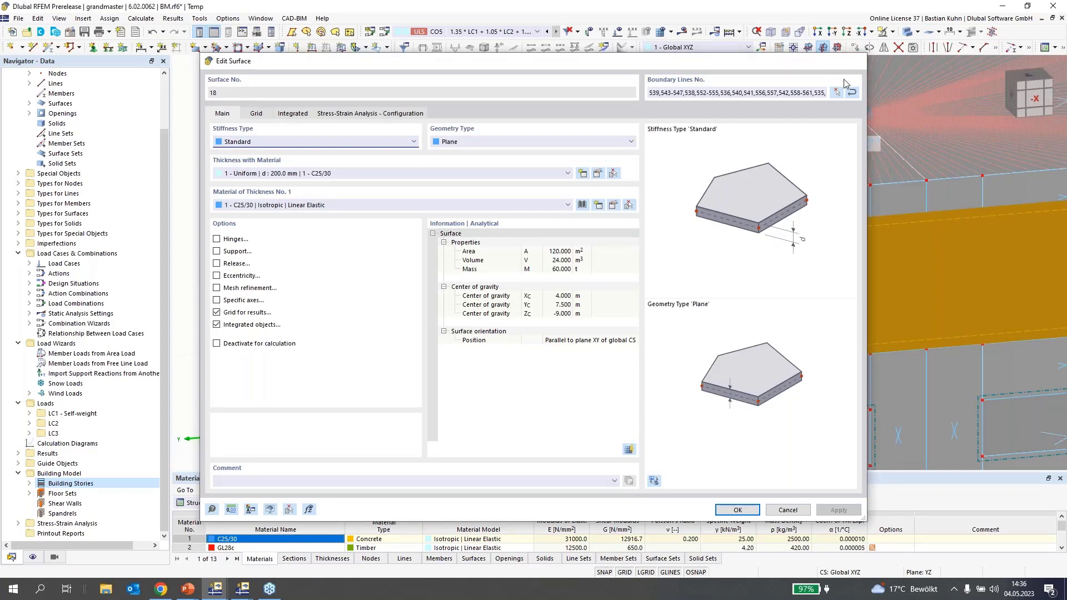
{"action": "scroll", "coordinate": [786, 187], "scroll_direction": "down", "scroll_amount": 2}
{"action": "scroll", "coordinate": [785, 186], "scroll_direction": "down", "scroll_amount": 1}
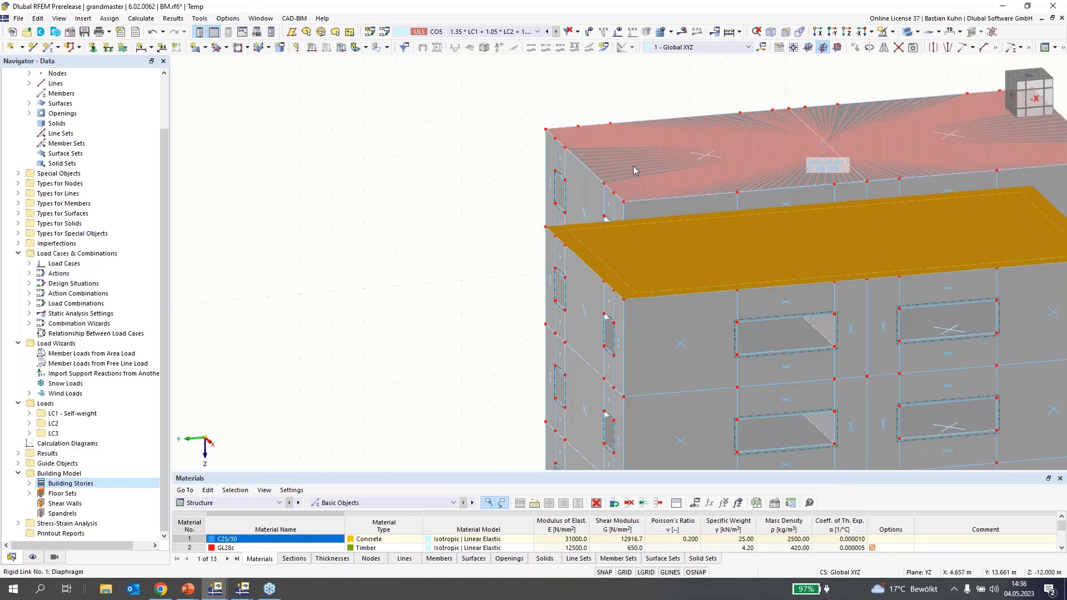
- Examine the rigid link on the roof and the roof slab's surface properties with its stiffness type
{"action": "left_click", "coordinate": [635, 170]}
{"action": "right_click", "coordinate": [633, 169]}
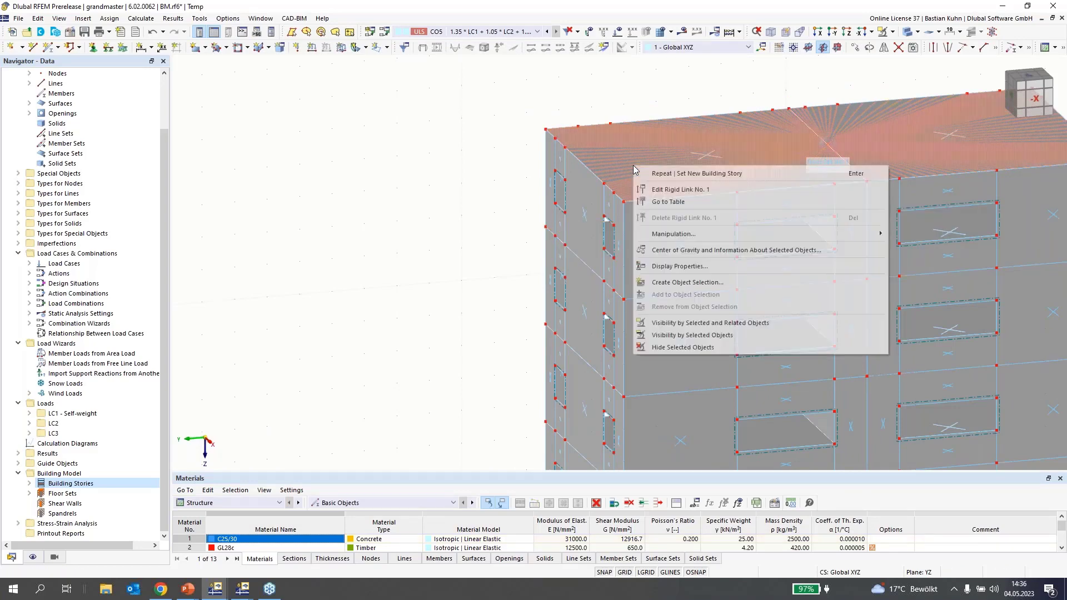
{"action": "left_click", "coordinate": [742, 129]}
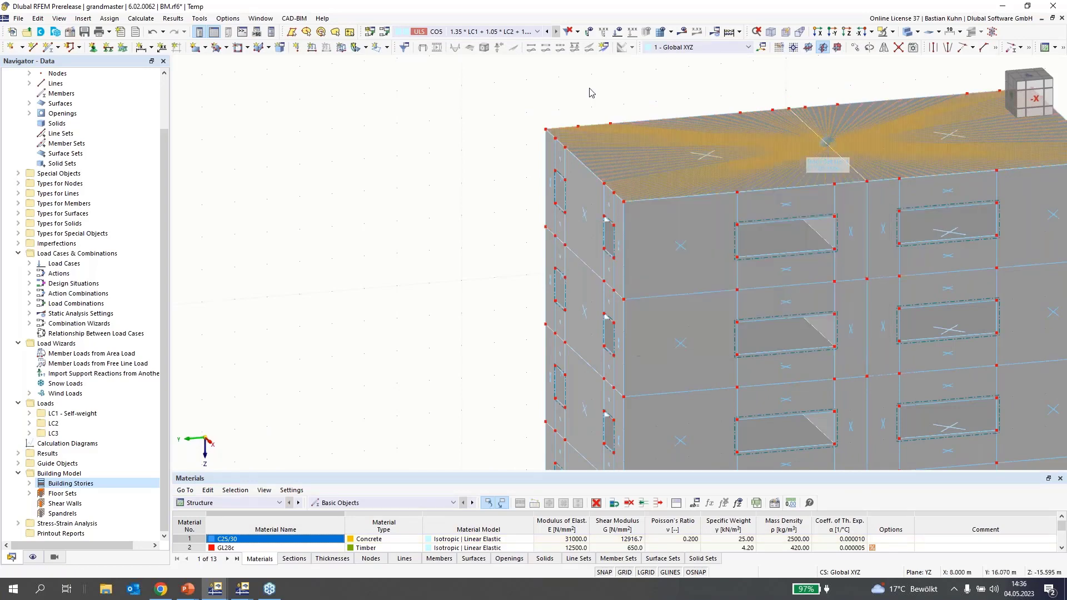
{"action": "scroll", "coordinate": [743, 129], "scroll_direction": "up", "scroll_amount": 1}
{"action": "double_click", "coordinate": [744, 129]}
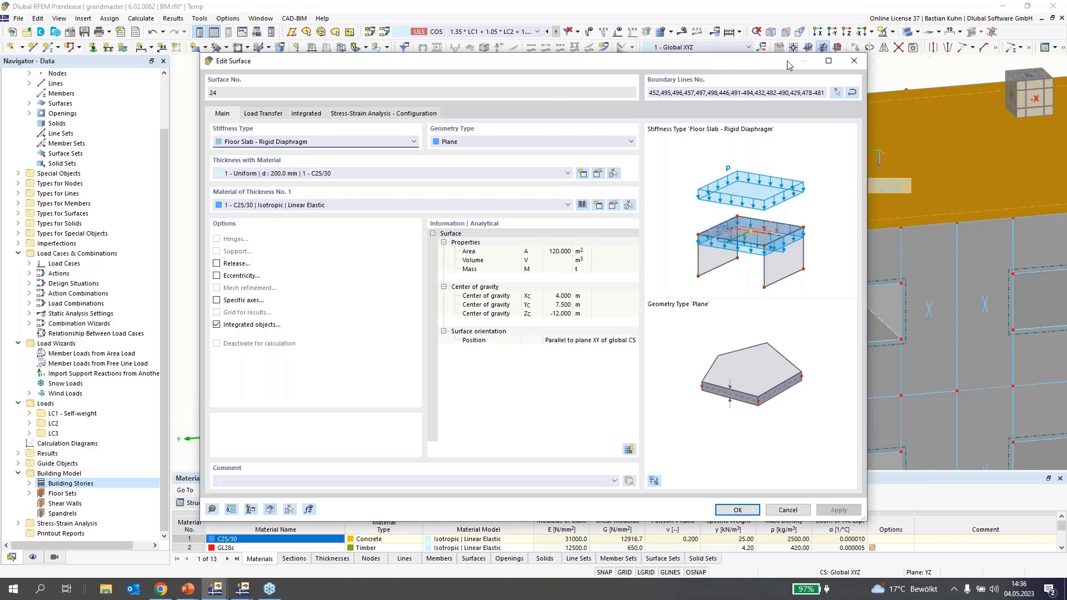
{"action": "left_click", "coordinate": [854, 62]}
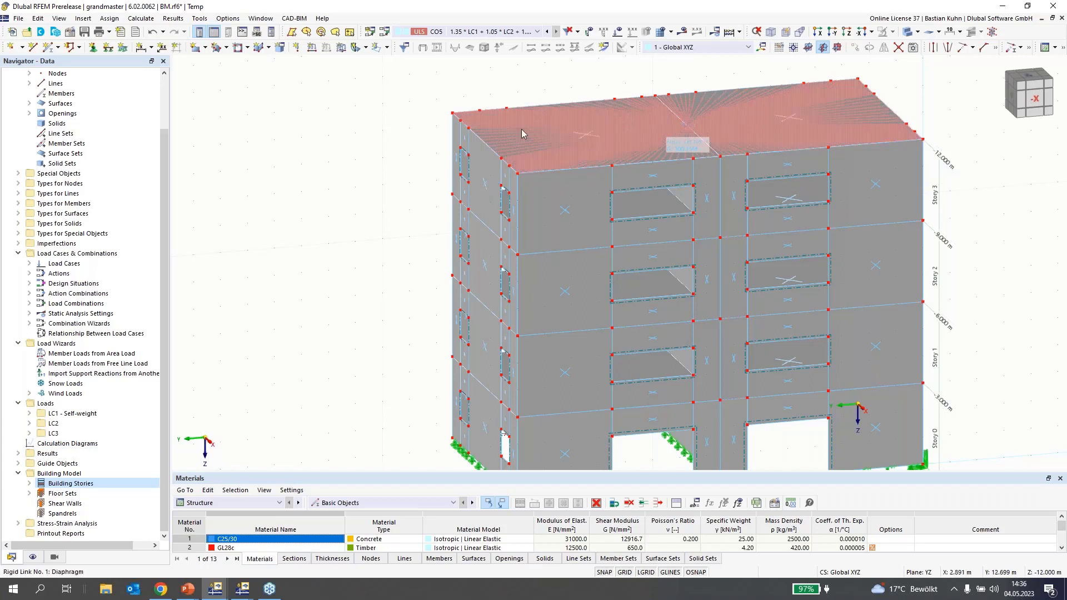
- Examine the top story's floor set, including its surfaces and connected surfaces
{"action": "left_click", "coordinate": [30, 493]}
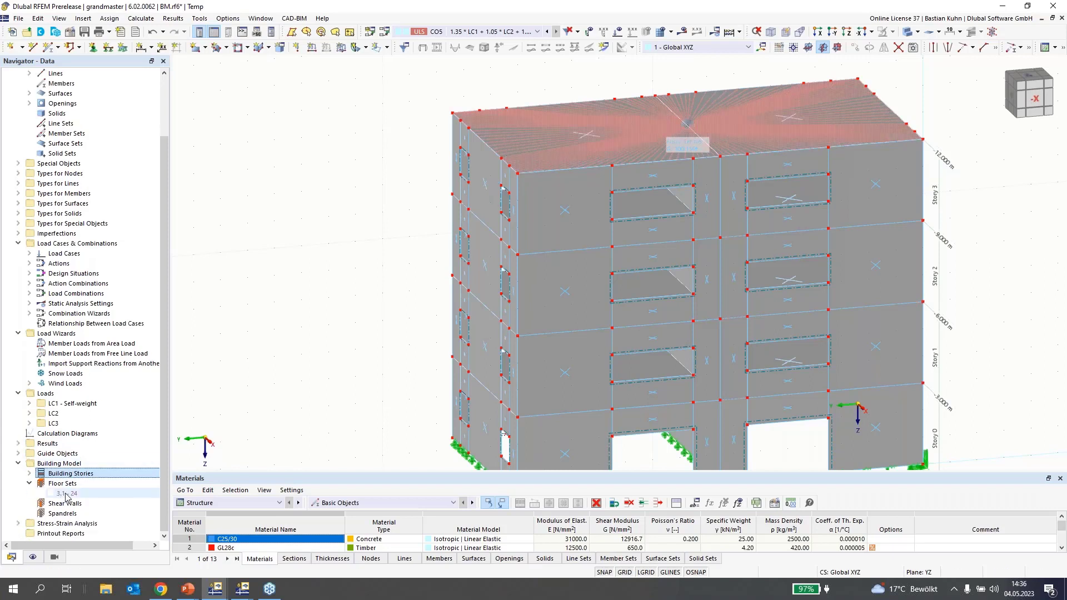
{"action": "left_click", "coordinate": [66, 494]}
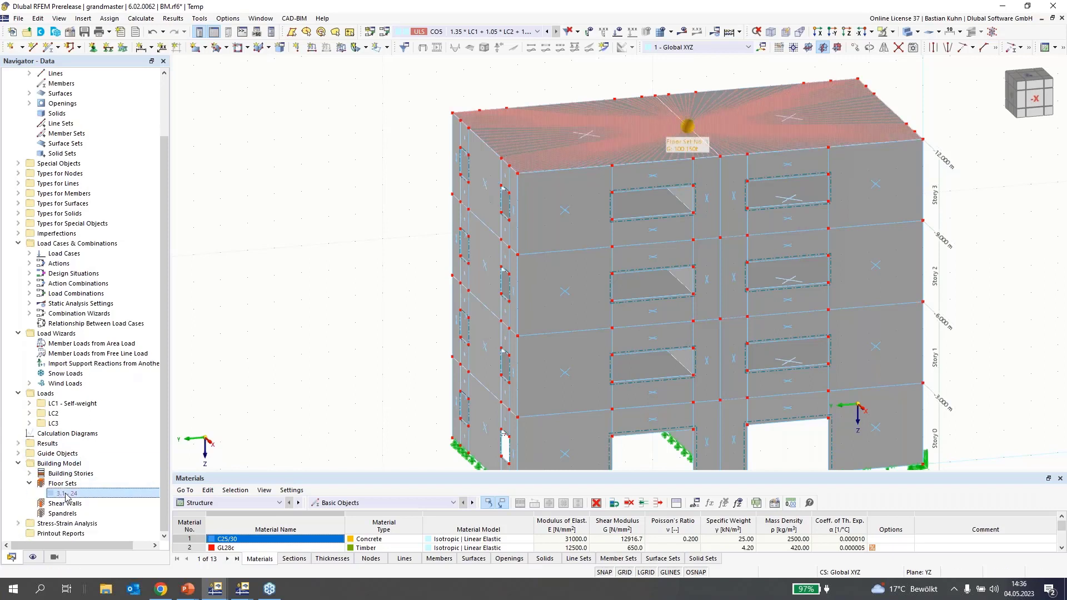
{"action": "double_click", "coordinate": [65, 495]}
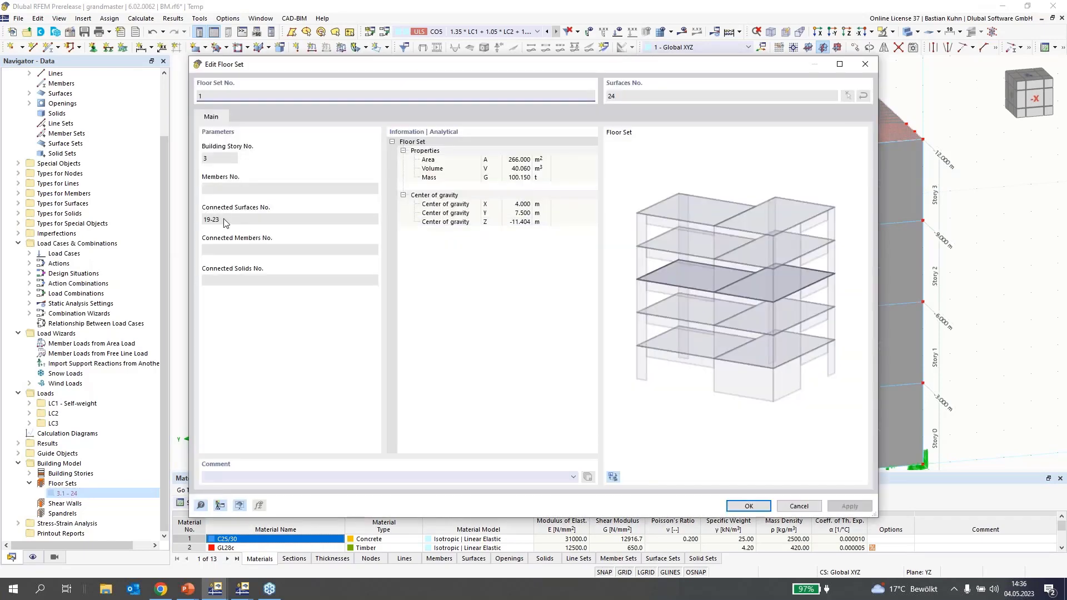
{"action": "left_click_drag", "start_coordinate": [223, 221], "coordinate": [181, 218]}
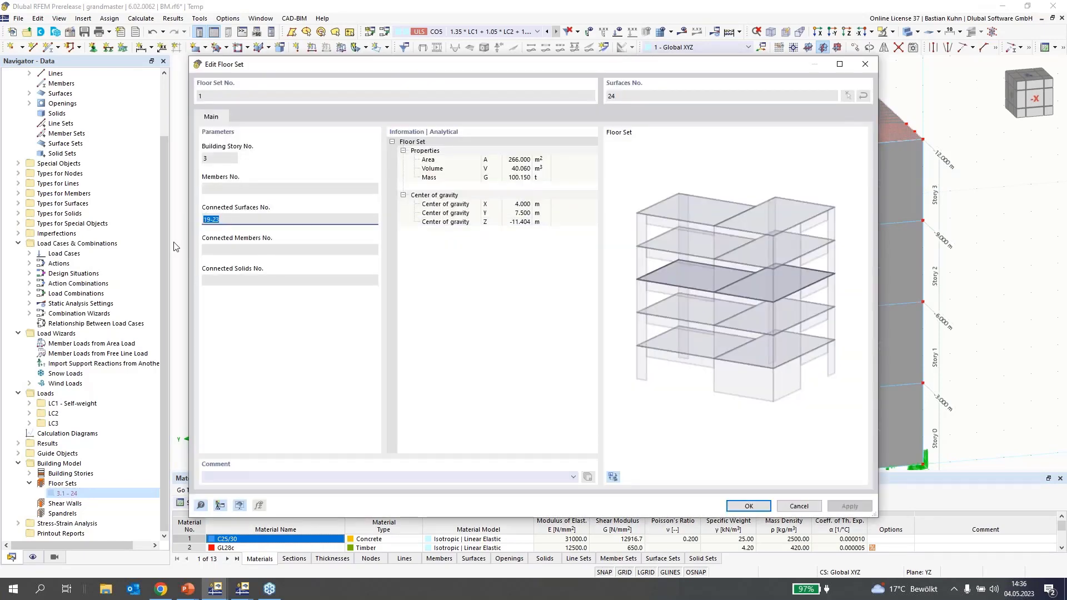
{"action": "left_click", "coordinate": [789, 509]}
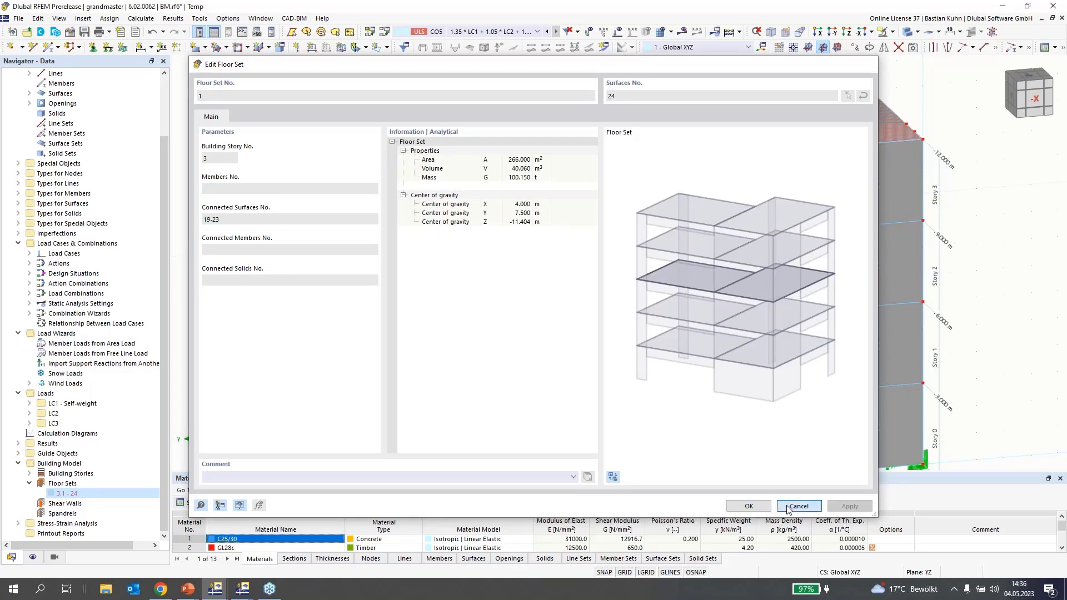
{"action": "left_click", "coordinate": [798, 506]}
- Edit the top building story and remove its Rigid Diaphragm floor modeling
{"action": "left_click", "coordinate": [29, 473]}
{"action": "double_click", "coordinate": [76, 484]}
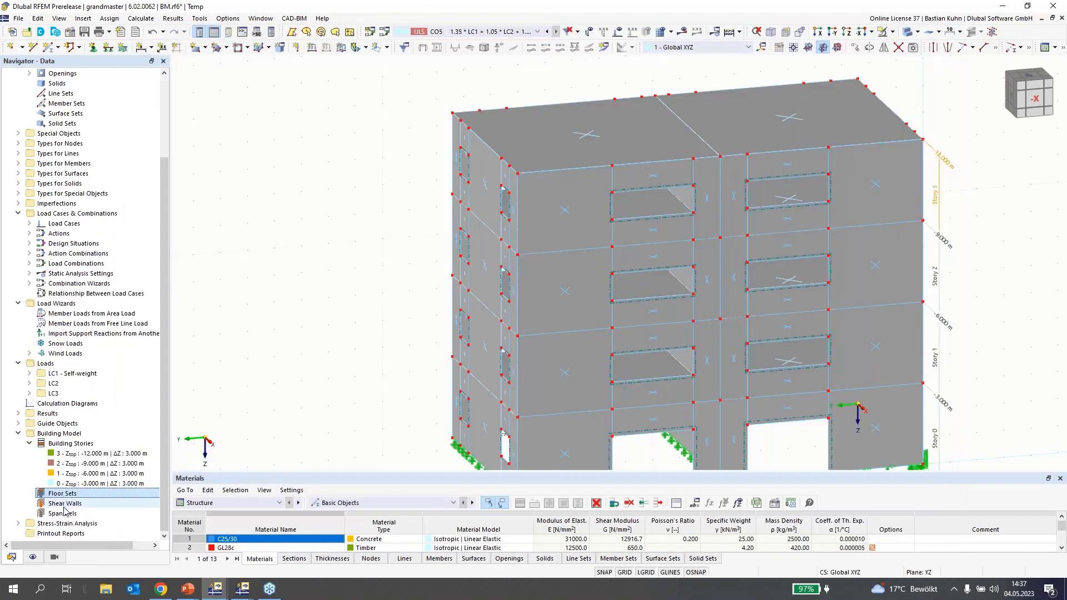
- Create a new shear wall from surface cells 22, 56, 92 and 128, stacked between the windows of the end wall
{"action": "left_click", "coordinate": [64, 505]}
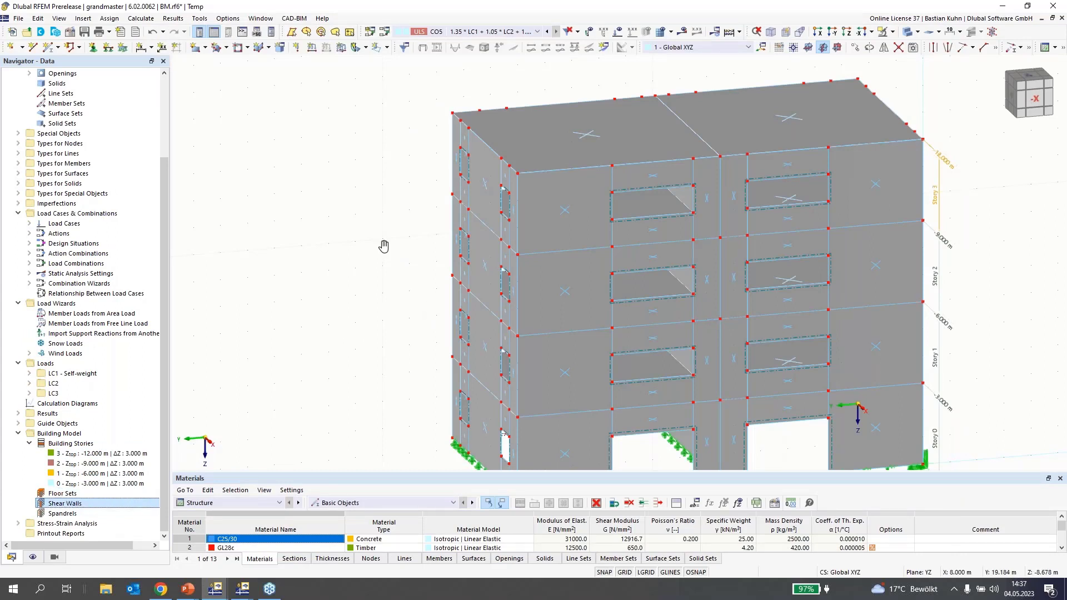
{"action": "middle_click_drag", "start_coordinate": [383, 246], "coordinate": [373, 237]}
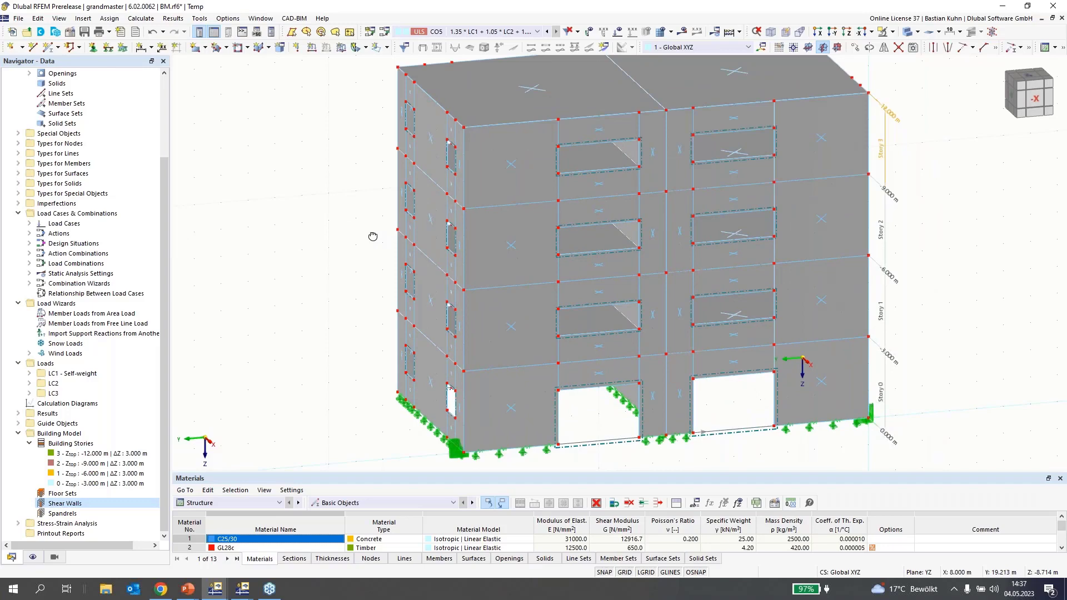
{"action": "right_click", "coordinate": [80, 504]}
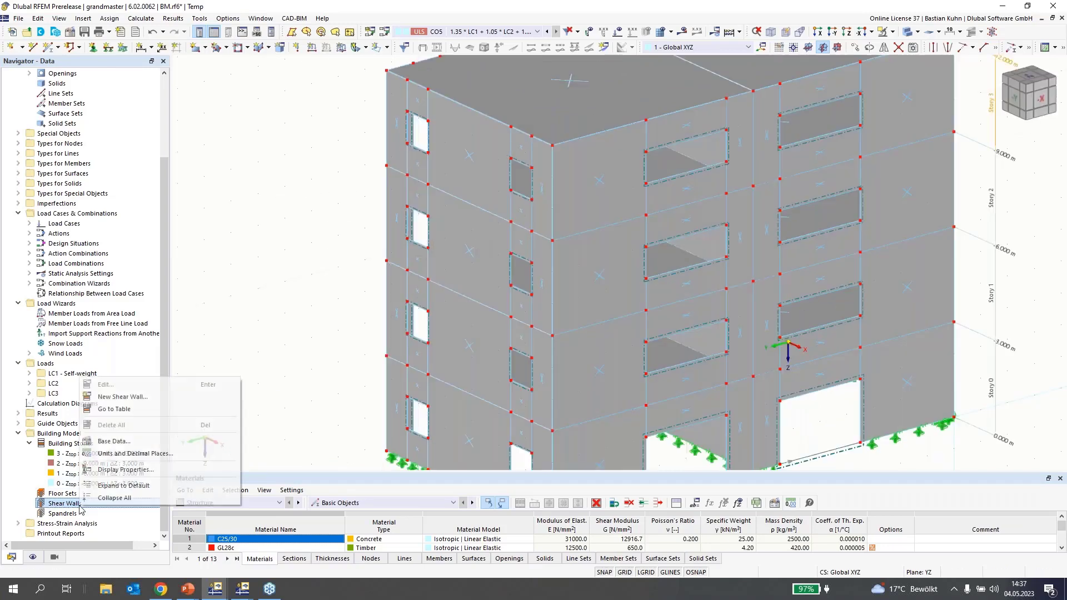
{"action": "left_click", "coordinate": [116, 398]}
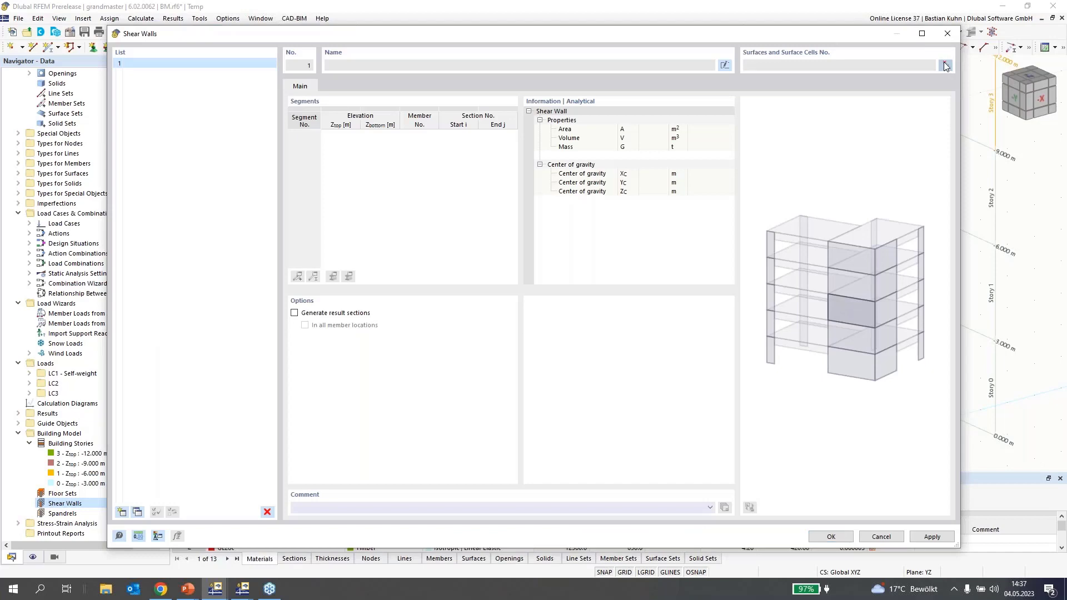
{"action": "left_click", "coordinate": [945, 65]}
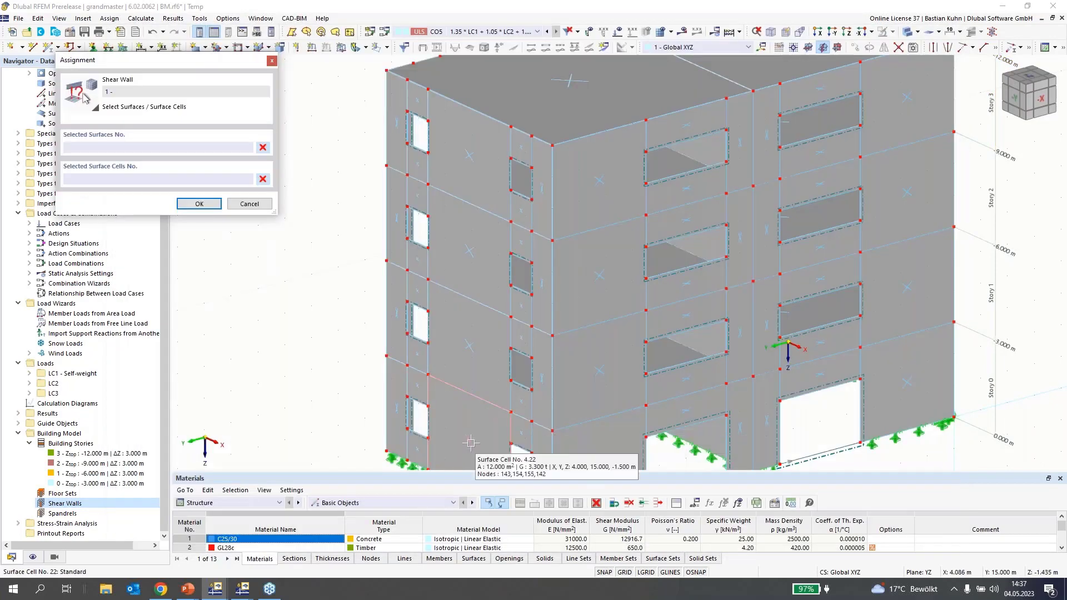
{"action": "left_click", "coordinate": [470, 443]}
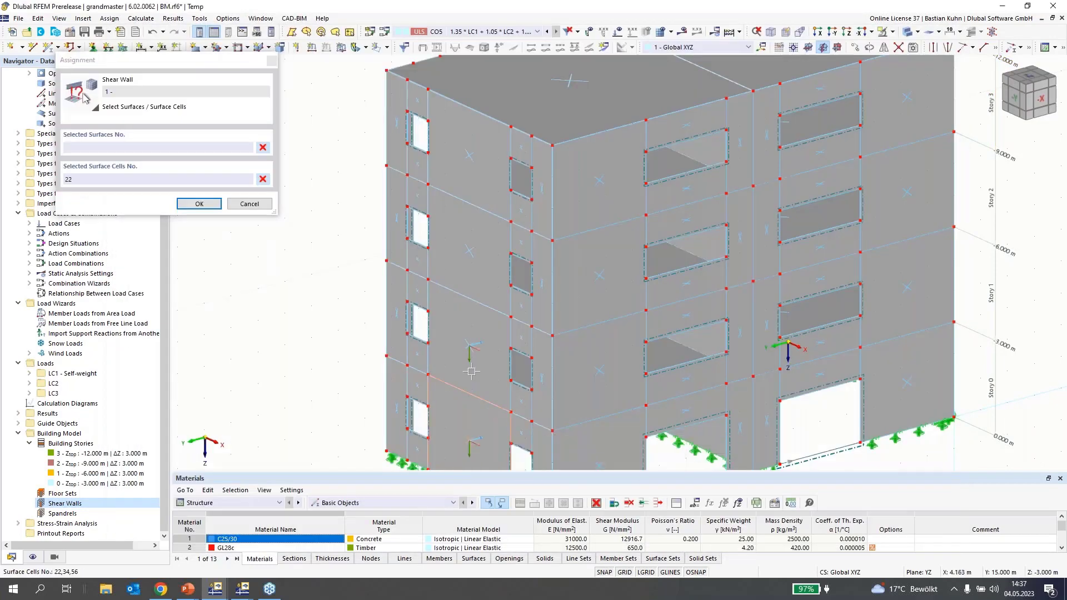
{"action": "left_click", "coordinate": [469, 344]}
{"action": "left_click", "coordinate": [468, 253]}
{"action": "left_click", "coordinate": [453, 160]}
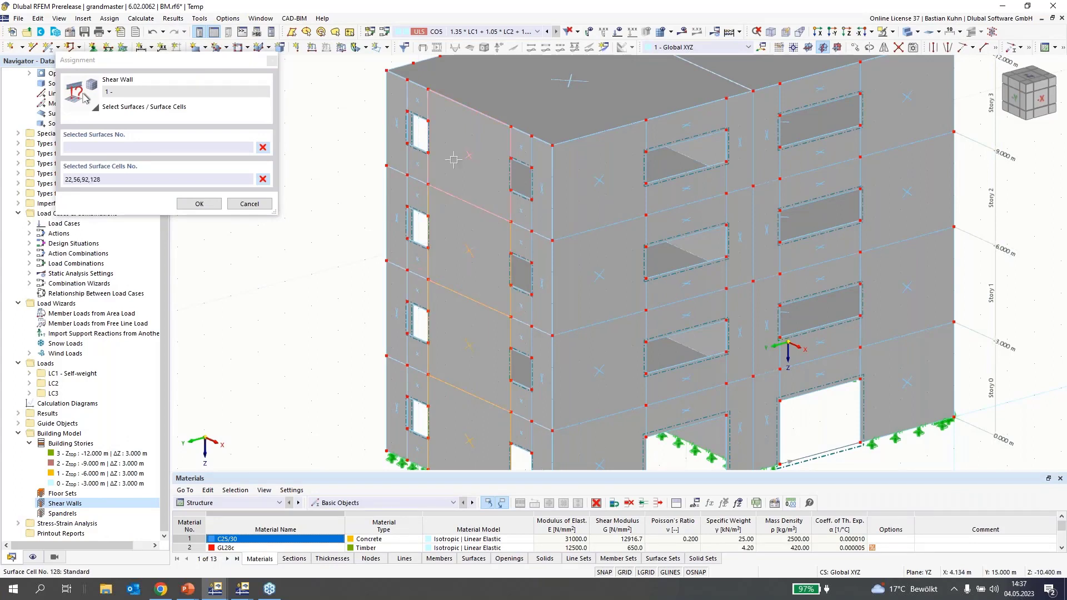
{"action": "left_click", "coordinate": [199, 203]}
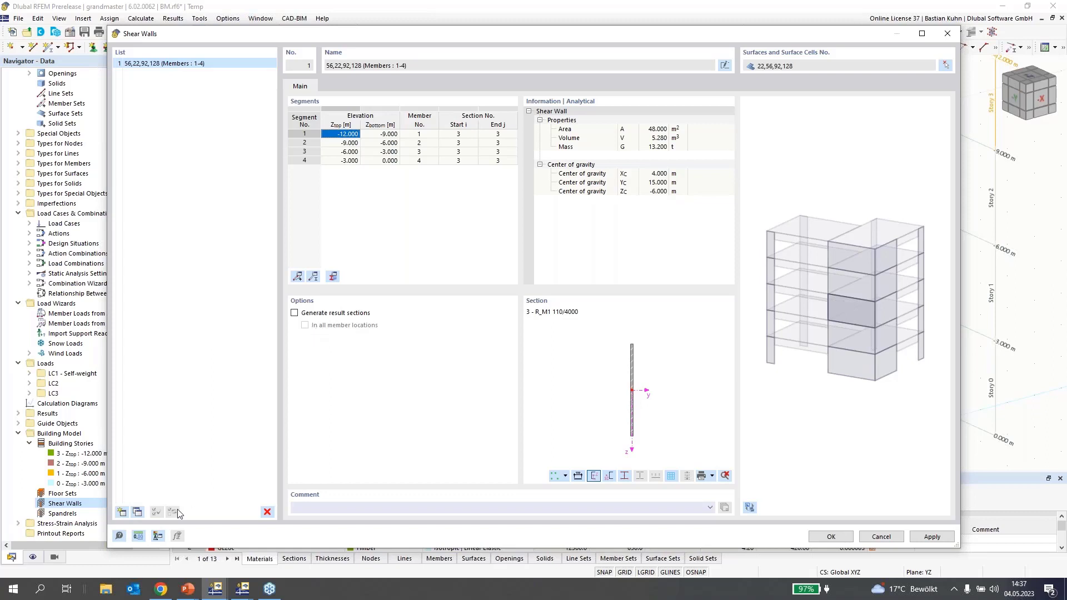
- Create a second shear wall from surface cells 3, 37, 73 and 109 between the windows of the opposite end wall
{"action": "left_click", "coordinate": [130, 513]}
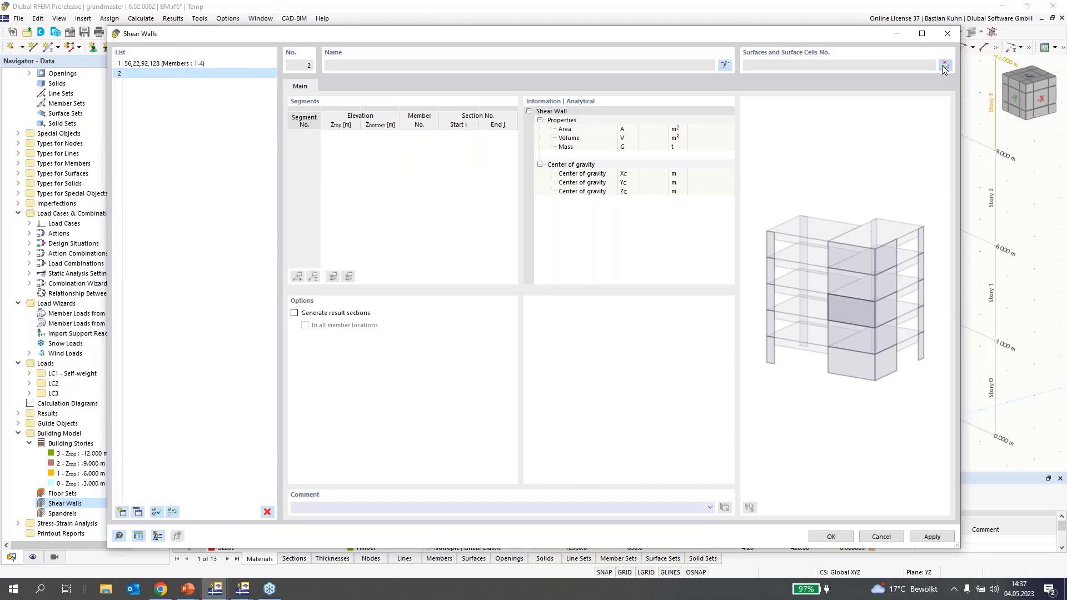
{"action": "left_click", "coordinate": [944, 66]}
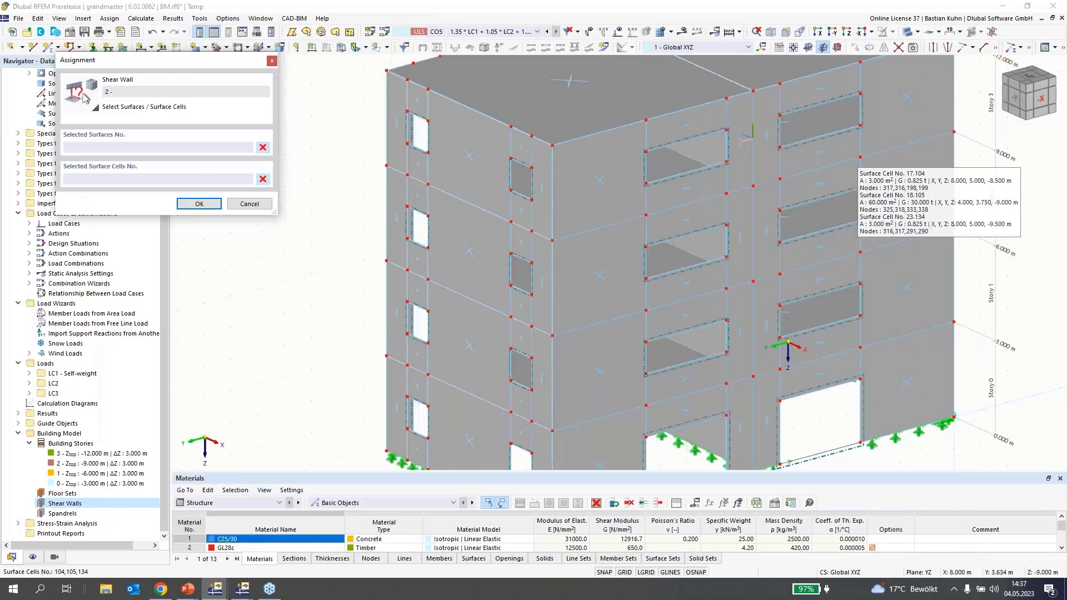
{"action": "middle_click_drag", "start_coordinate": [777, 289], "coordinate": [524, 268]}
{"action": "scroll", "coordinate": [776, 444], "scroll_direction": "down", "scroll_amount": 1}
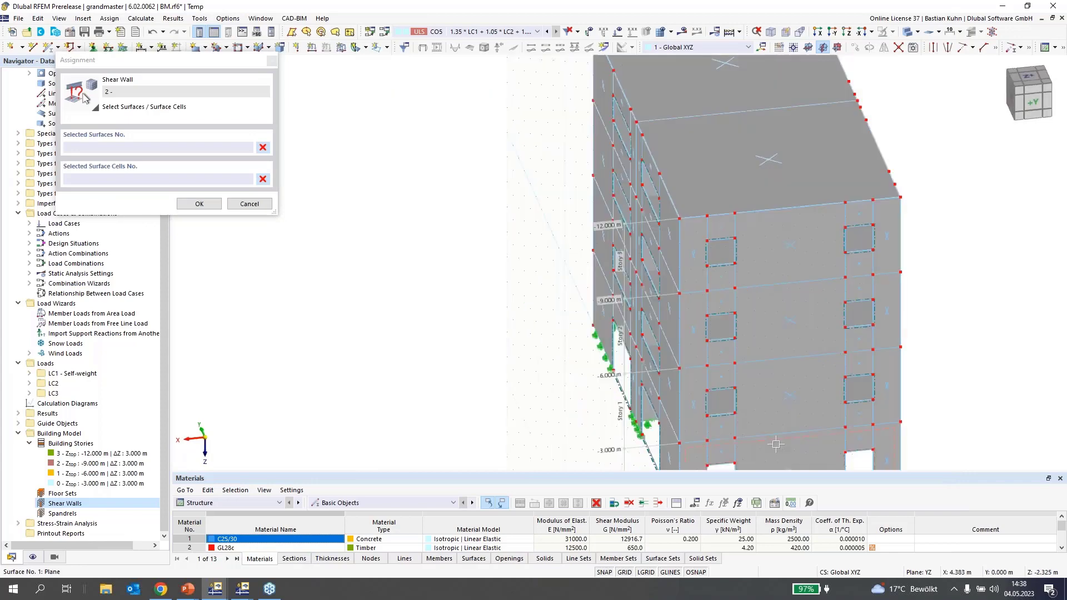
{"action": "scroll", "coordinate": [776, 444], "scroll_direction": "down", "scroll_amount": 1}
{"action": "left_click", "coordinate": [772, 383]}
{"action": "left_click", "coordinate": [779, 318]}
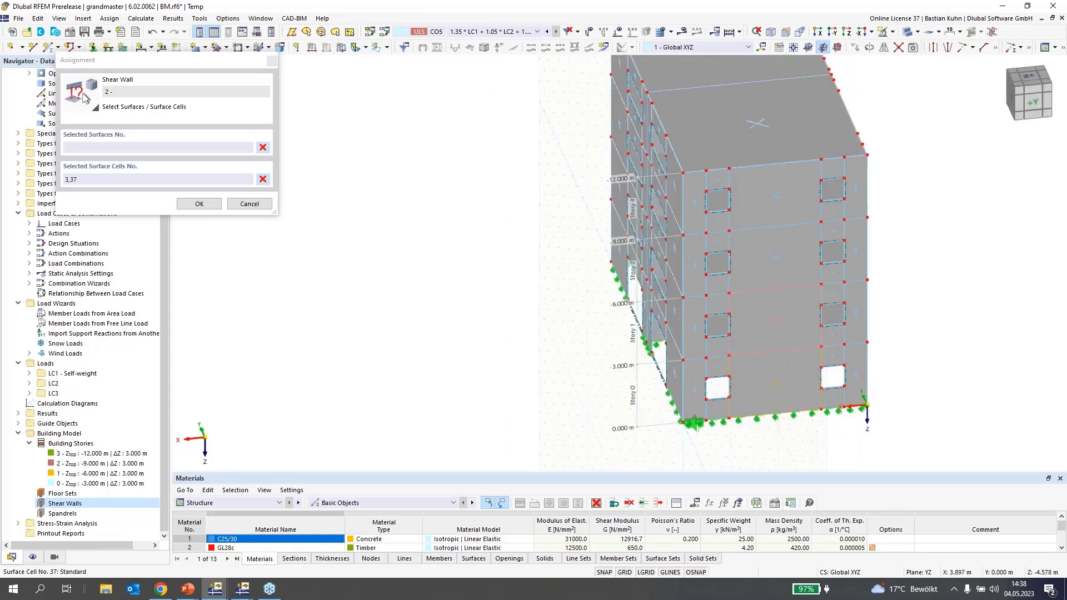
{"action": "left_click", "coordinate": [775, 257]}
{"action": "left_click", "coordinate": [773, 196]}
{"action": "left_click", "coordinate": [217, 210]}
- Create a third, L-shaped shear wall at the building corner from surface cells 1, 8, 35, 49, 71, 85, 107 and 121
{"action": "left_click", "coordinate": [121, 512]}
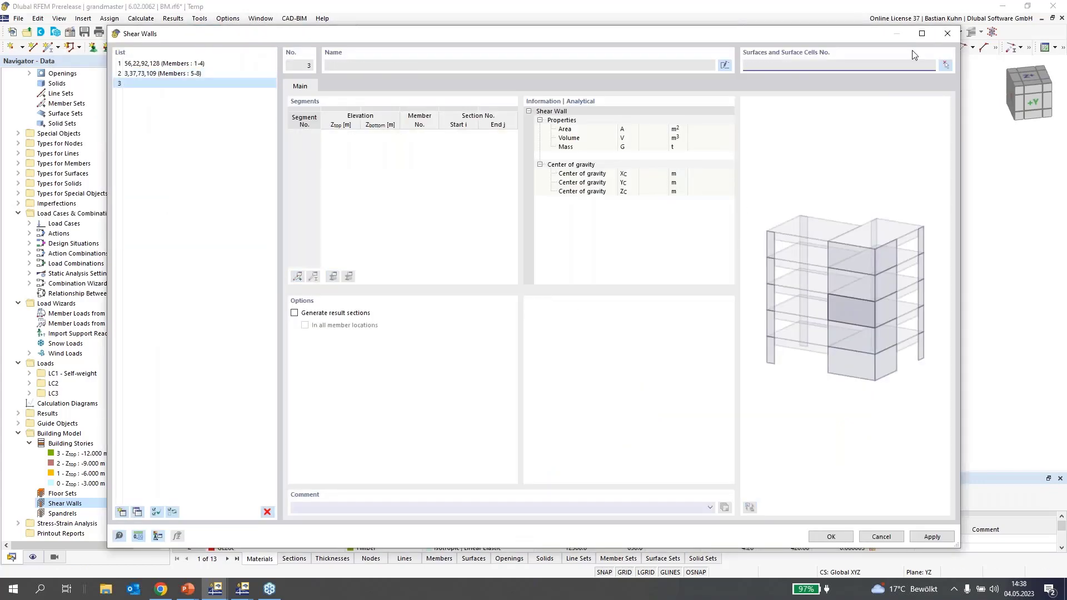
{"action": "left_click", "coordinate": [949, 64]}
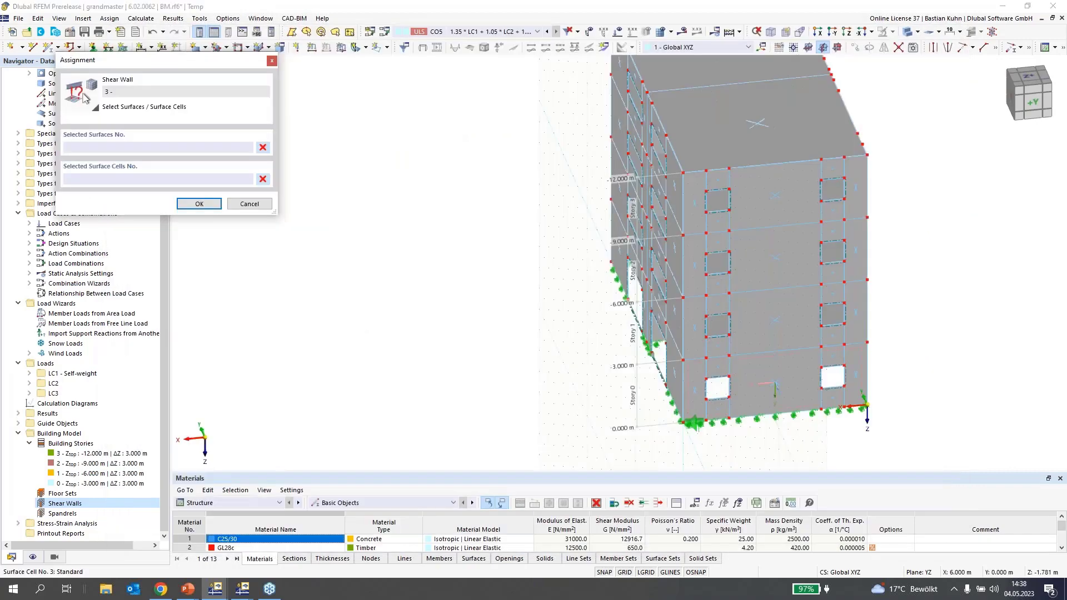
{"action": "middle_click_drag", "start_coordinate": [855, 375], "coordinate": [632, 312]}
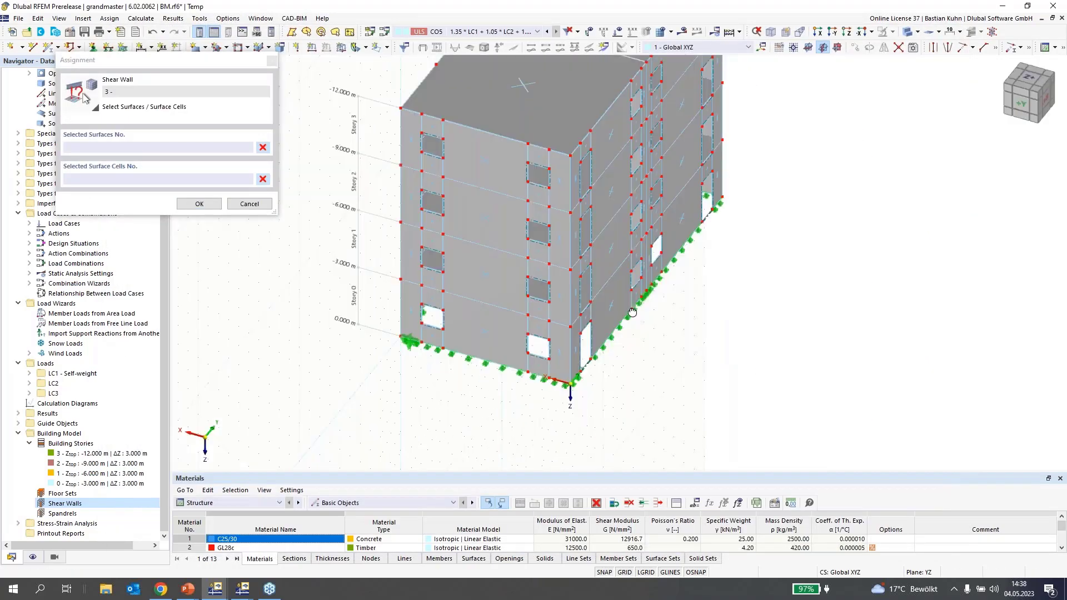
{"action": "left_click", "coordinate": [560, 356]}
{"action": "left_click", "coordinate": [574, 351]}
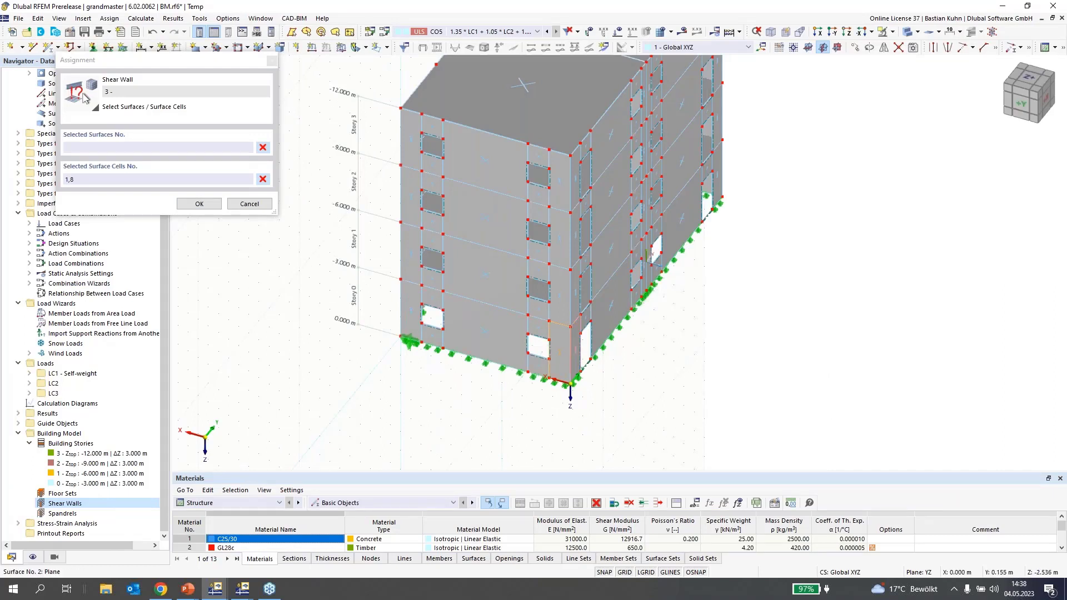
{"action": "left_click", "coordinate": [560, 298]}
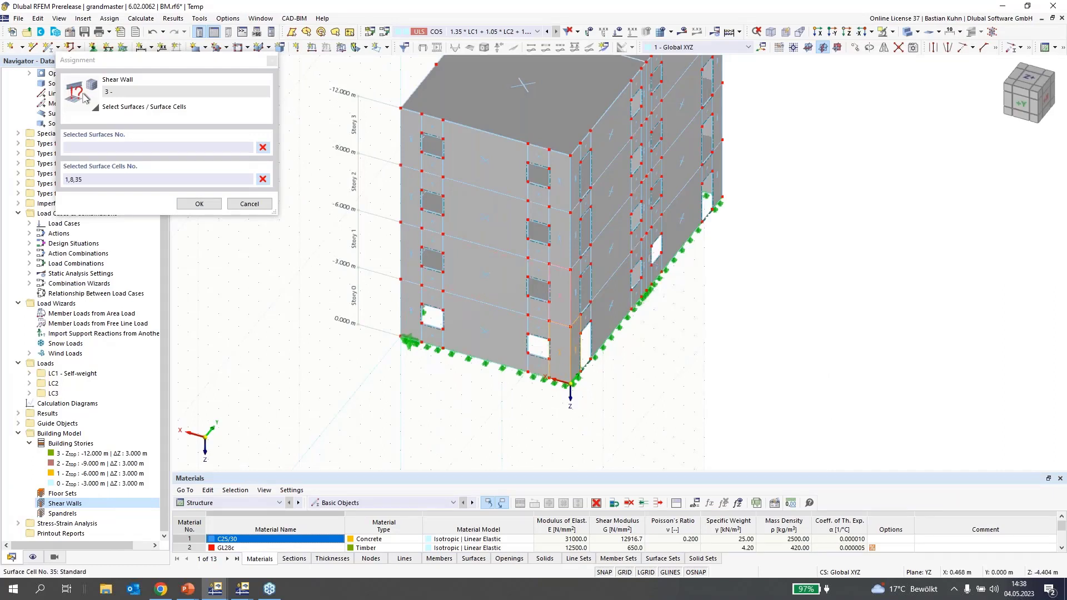
{"action": "left_click", "coordinate": [576, 292]}
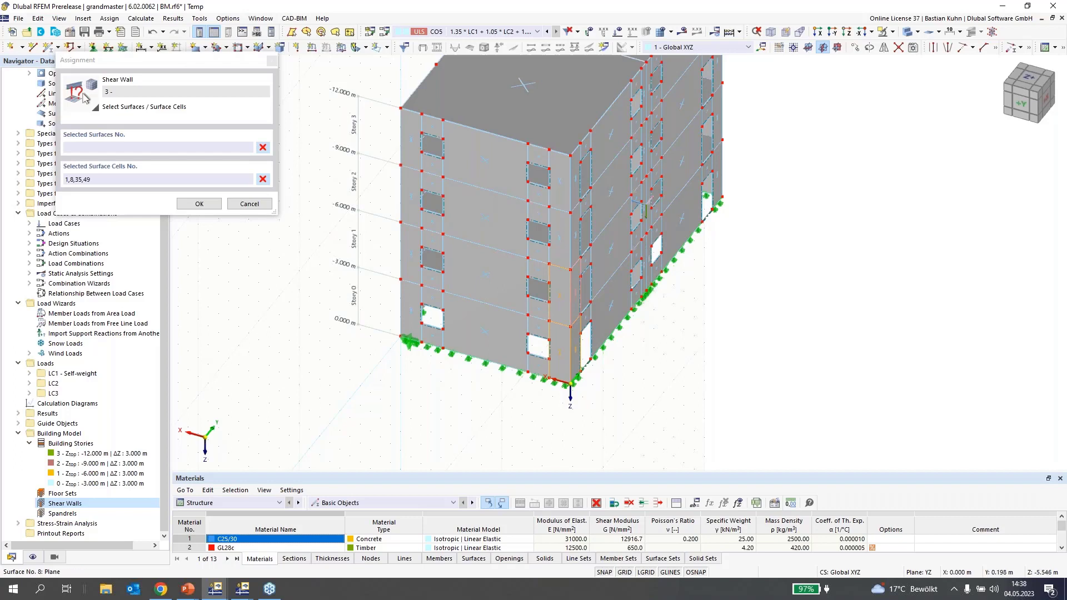
{"action": "left_click", "coordinate": [560, 240]}
{"action": "left_click", "coordinate": [578, 236]}
{"action": "left_click", "coordinate": [560, 184]}
{"action": "left_click", "coordinate": [574, 178]}
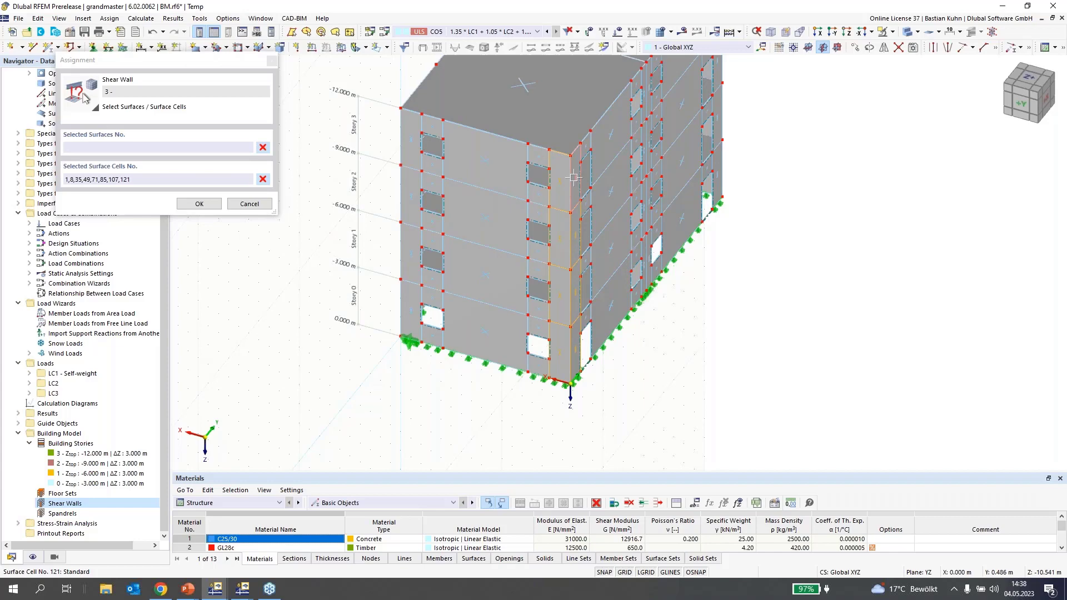
{"action": "left_click", "coordinate": [214, 204]}
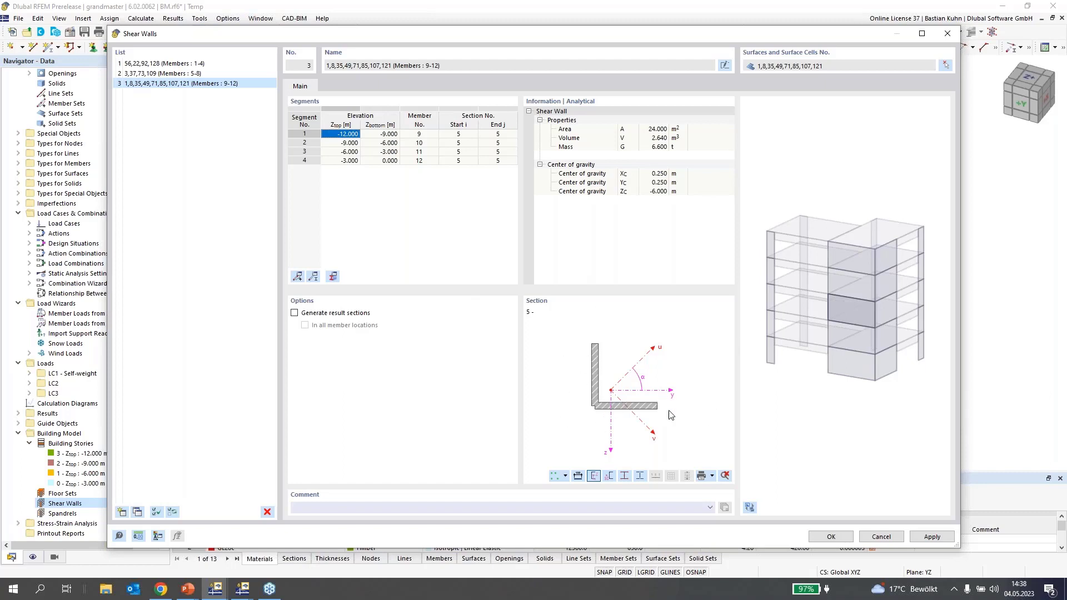
{"action": "left_click", "coordinate": [749, 507]}
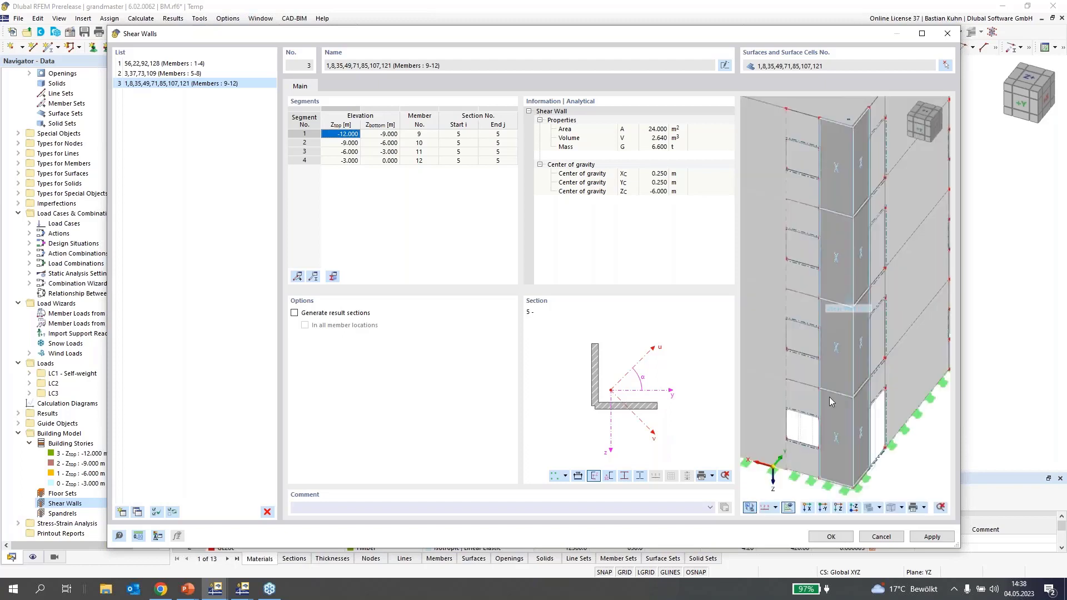
{"action": "left_click", "coordinate": [834, 537]}
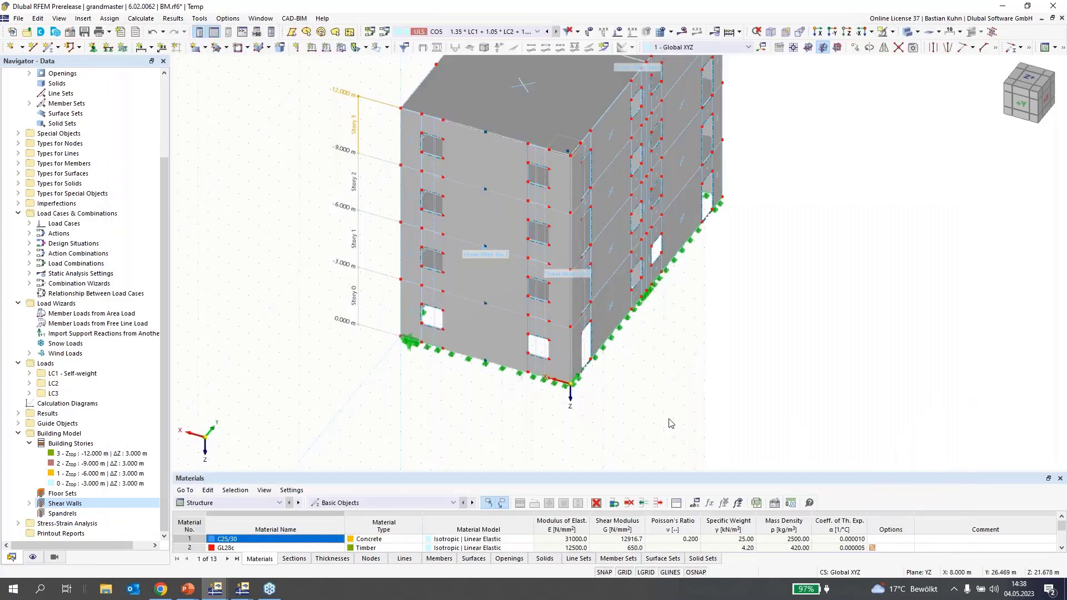
- Examine the second shear wall's ground-story result beam, including its integrated surface cells and its section
{"action": "double_click", "coordinate": [486, 328]}
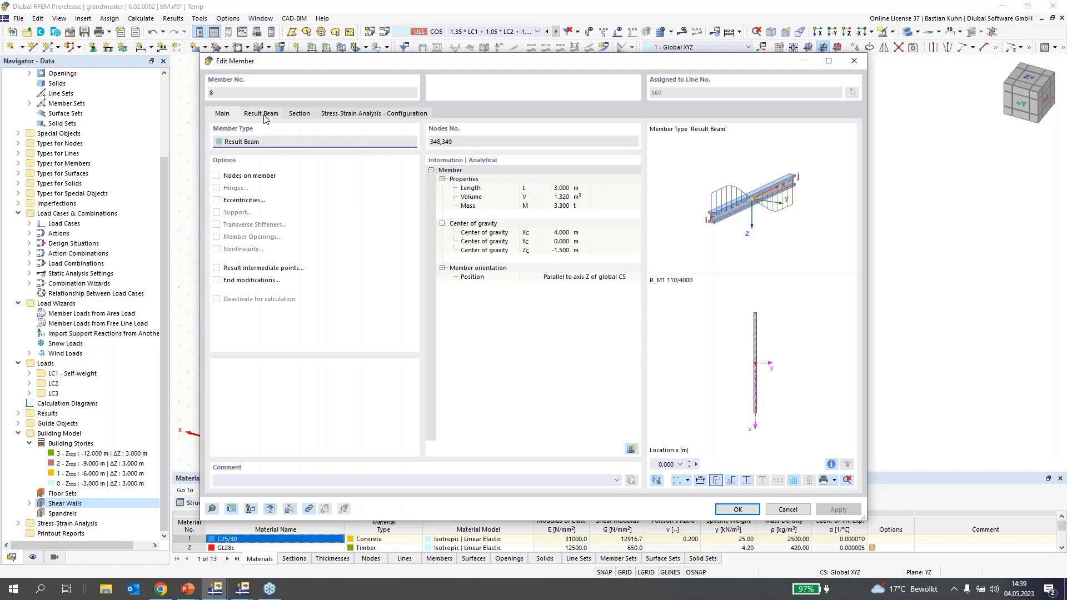
{"action": "left_click", "coordinate": [269, 118]}
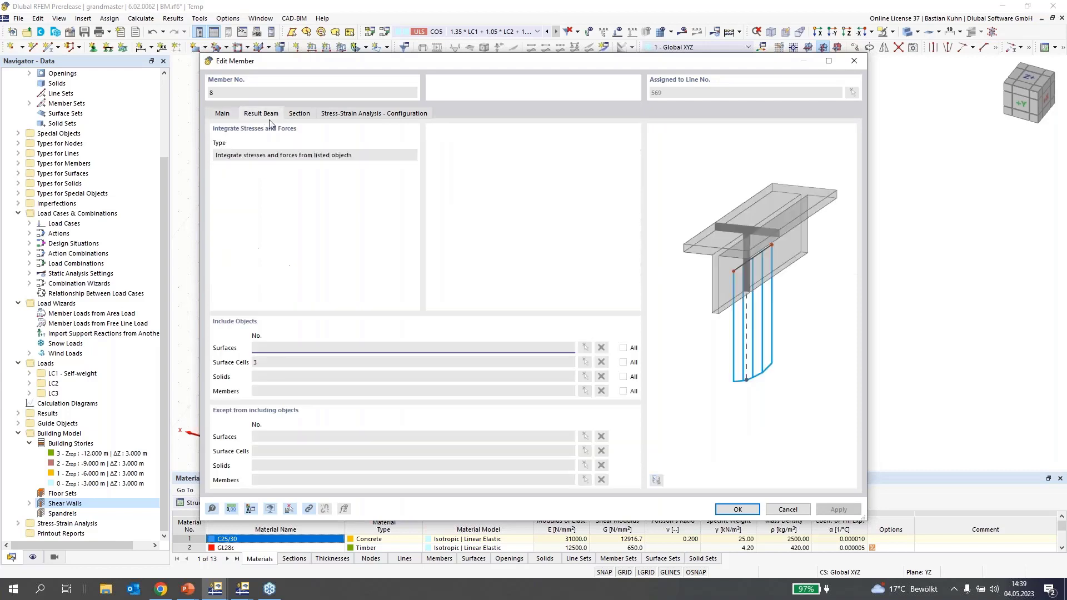
{"action": "left_click", "coordinate": [262, 362]}
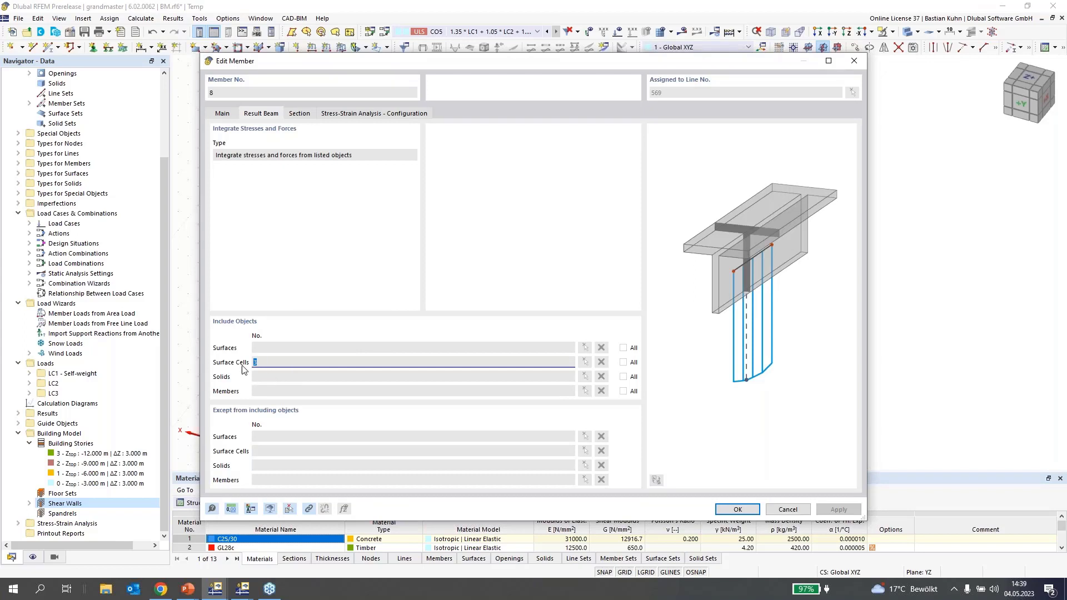
{"action": "left_click", "coordinate": [300, 114]}
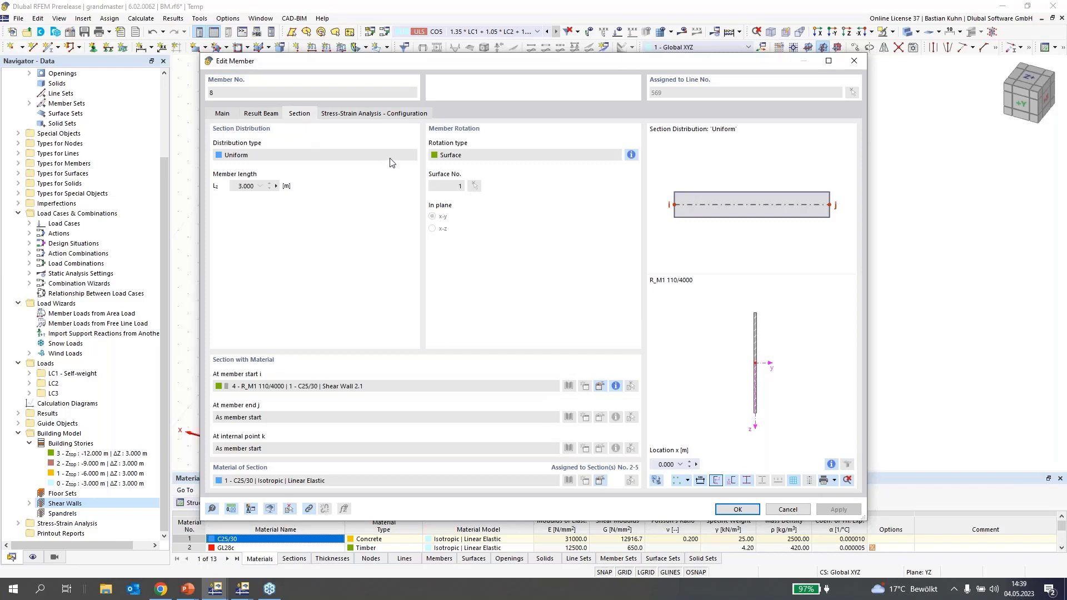
- In the member's default stress-strain configuration, enable the normal stress from axial force σx(N) with a user-defined limit of 240 N/mm²
{"action": "left_click", "coordinate": [375, 115]}
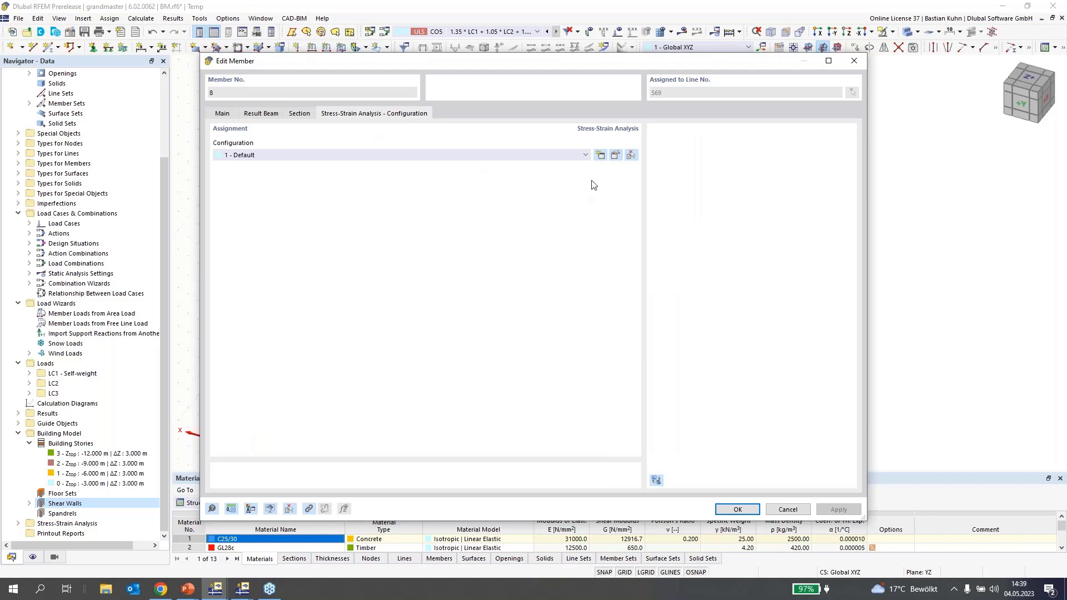
{"action": "left_click", "coordinate": [614, 158]}
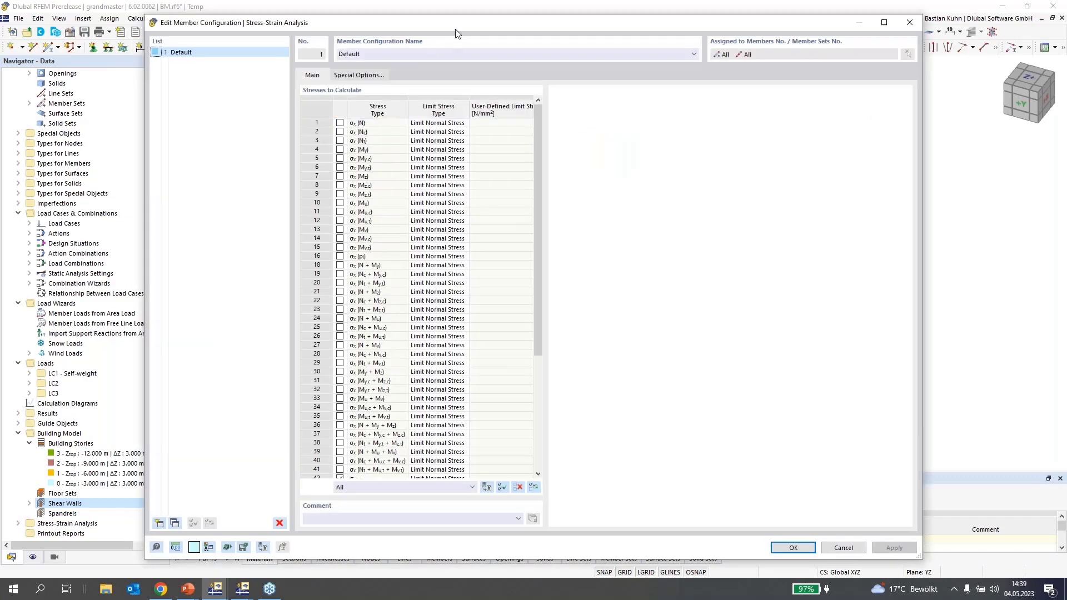
{"action": "left_click_drag", "start_coordinate": [455, 26], "coordinate": [533, 46]}
{"action": "left_click", "coordinate": [417, 143]}
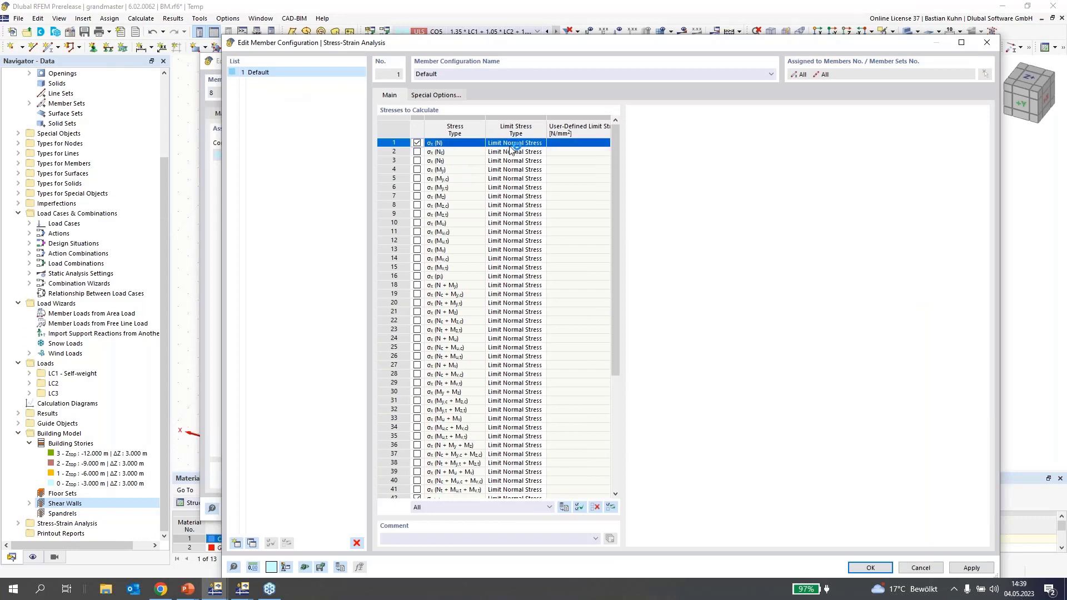
{"action": "left_click", "coordinate": [417, 143]}
{"action": "left_click", "coordinate": [541, 144]}
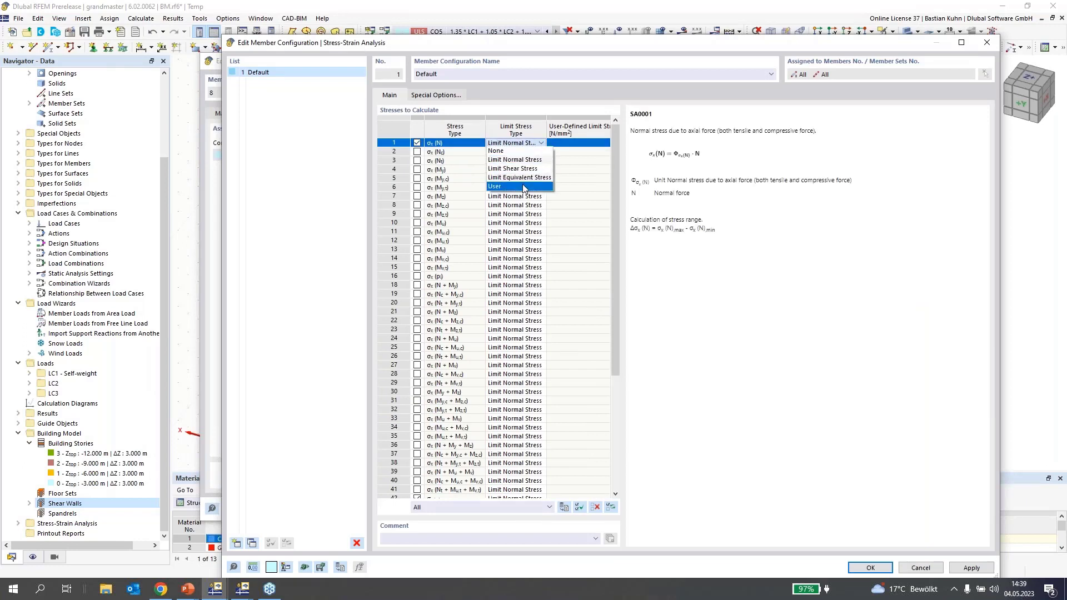
{"action": "left_click", "coordinate": [523, 184]}
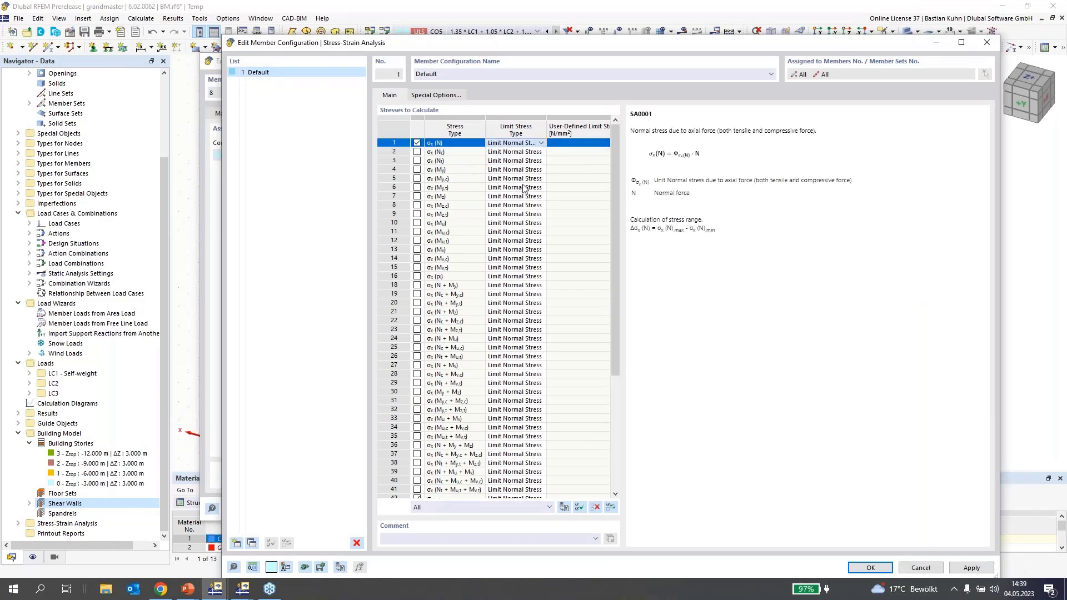
{"action": "left_click", "coordinate": [572, 144]}
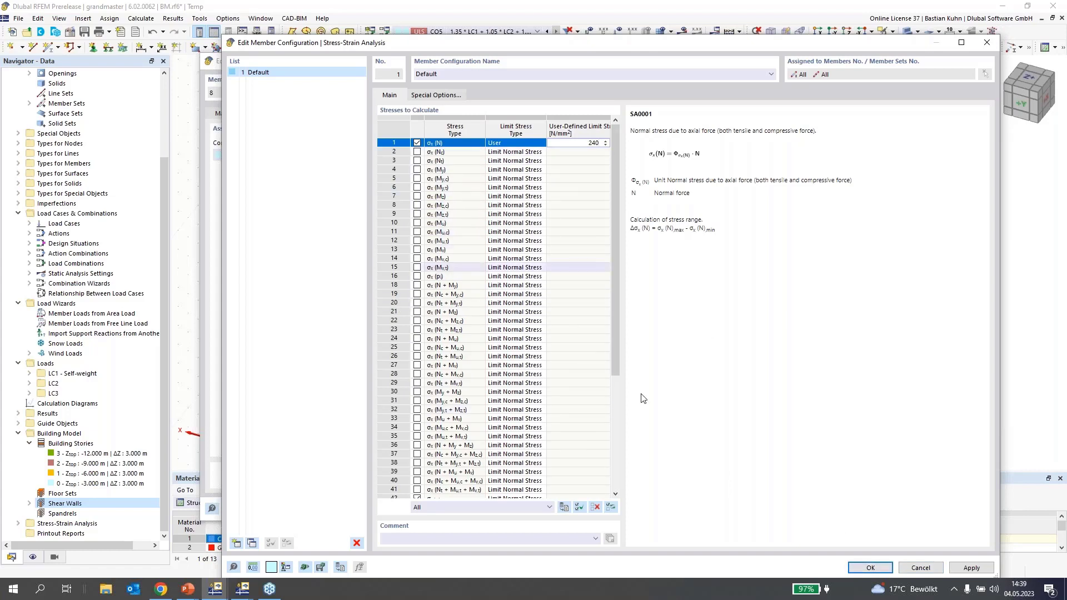
{"action": "left_click", "coordinate": [877, 568]}
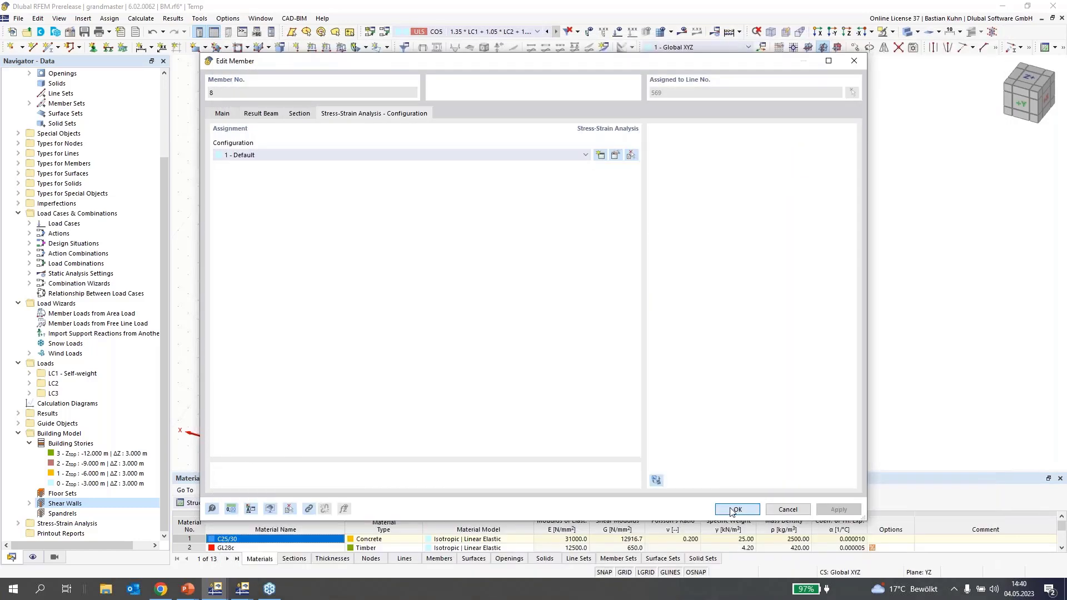
{"action": "left_click", "coordinate": [735, 509]}
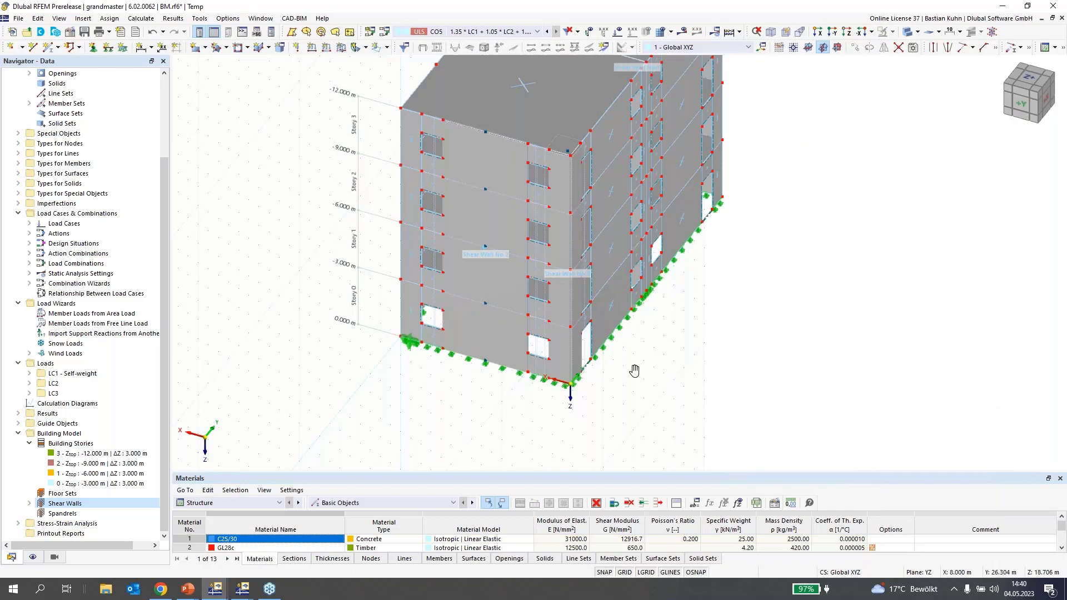
- Create a spandrel from surface cells 32 and 65 between the ground-floor opening and the window above it
{"action": "middle_click_drag", "start_coordinate": [634, 370], "coordinate": [767, 348]}
{"action": "scroll", "coordinate": [767, 348], "scroll_direction": "up", "scroll_amount": 1}
{"action": "scroll", "coordinate": [303, 282], "scroll_direction": "up", "scroll_amount": 1}
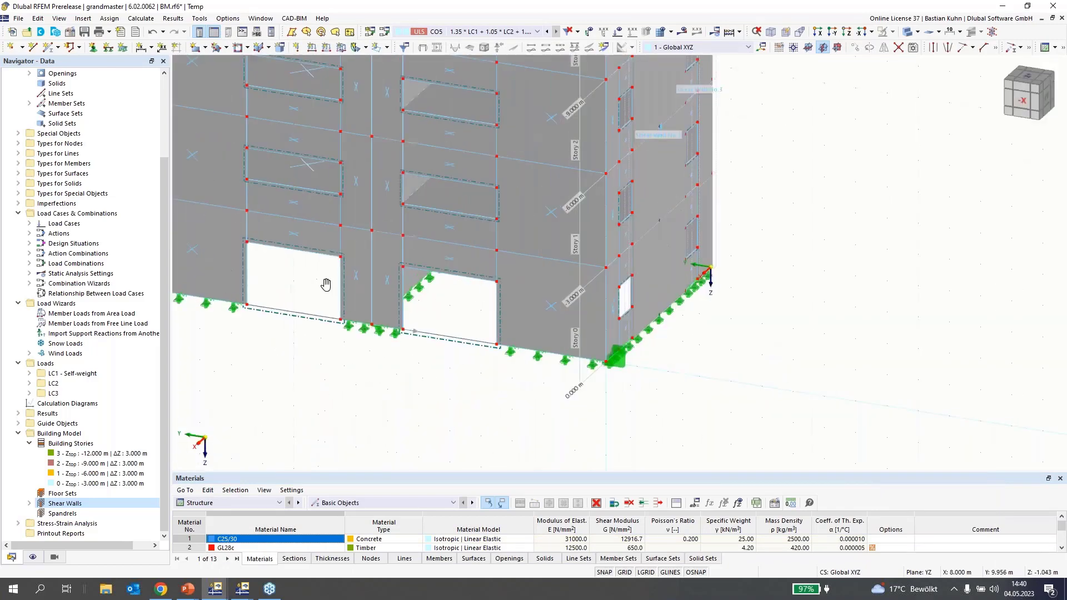
{"action": "middle_click_drag", "start_coordinate": [326, 284], "coordinate": [628, 347]}
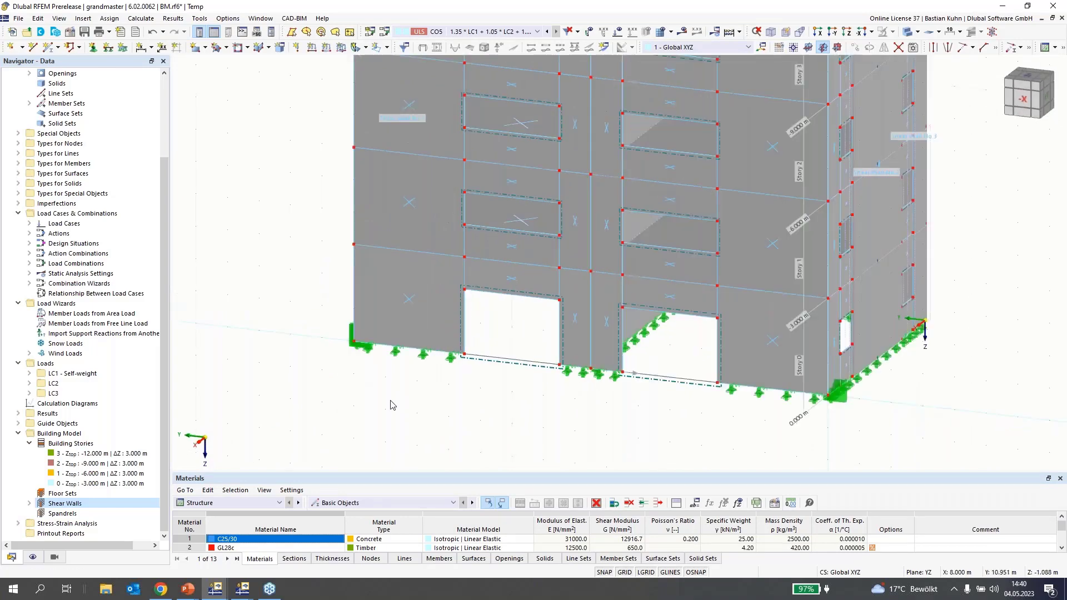
{"action": "right_click", "coordinate": [64, 514]}
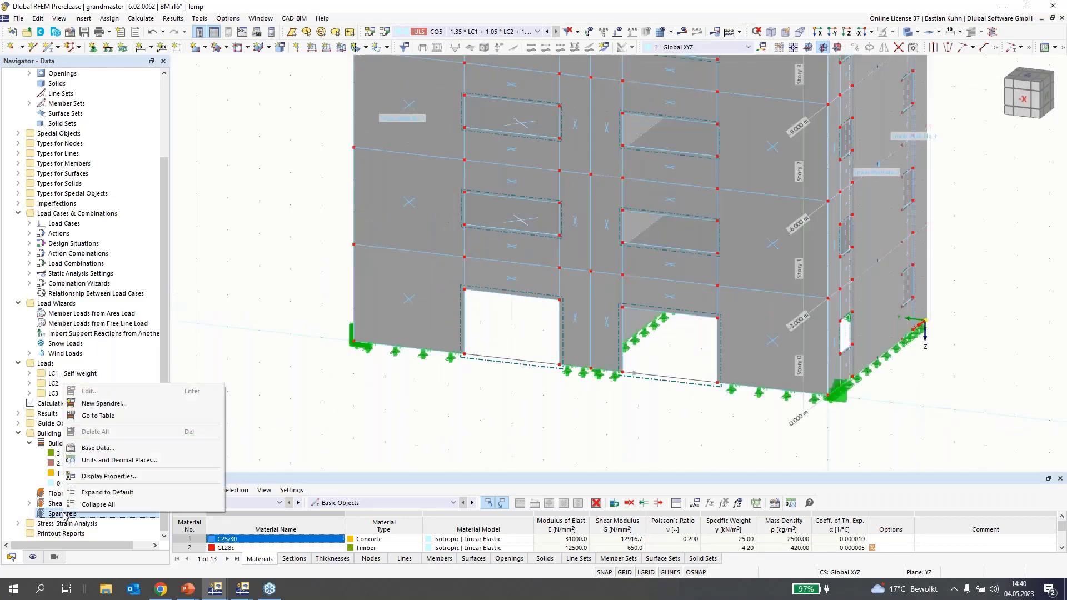
{"action": "left_click", "coordinate": [89, 404]}
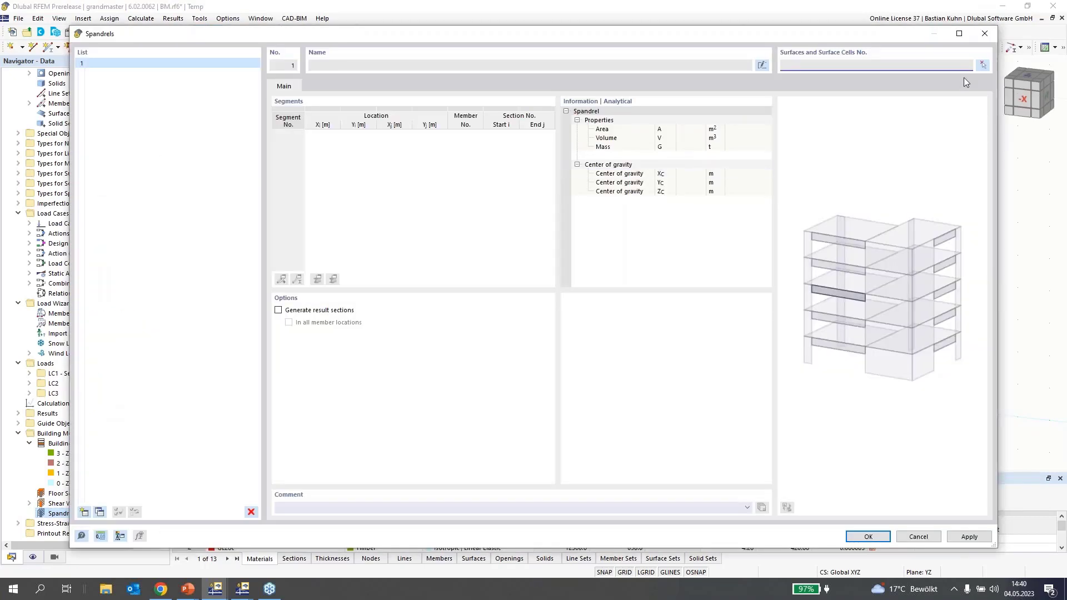
{"action": "left_click", "coordinate": [981, 67]}
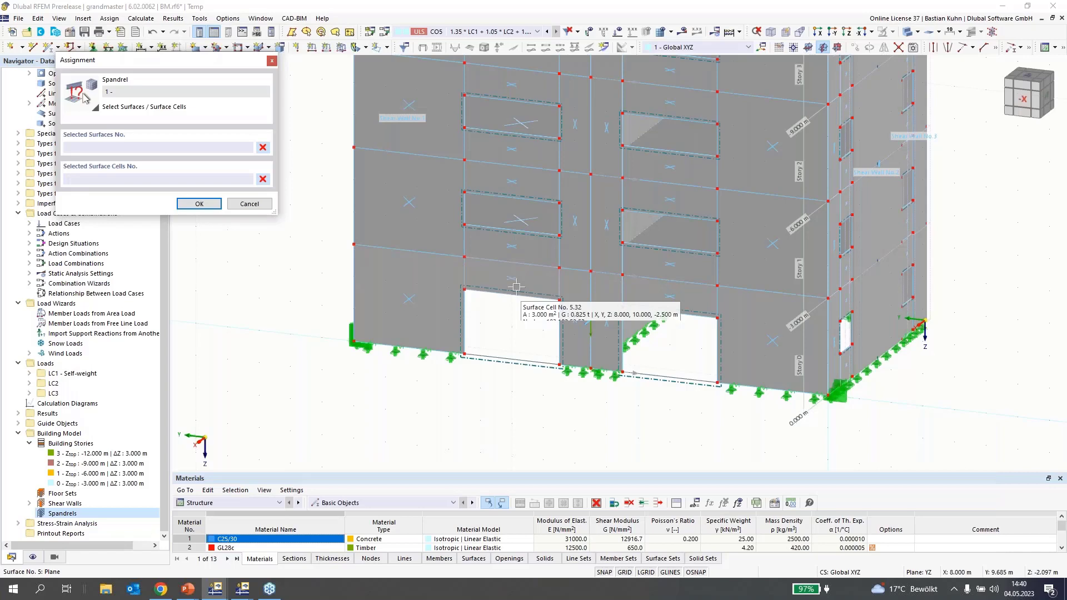
{"action": "left_click", "coordinate": [516, 286]}
{"action": "left_click", "coordinate": [511, 246]}
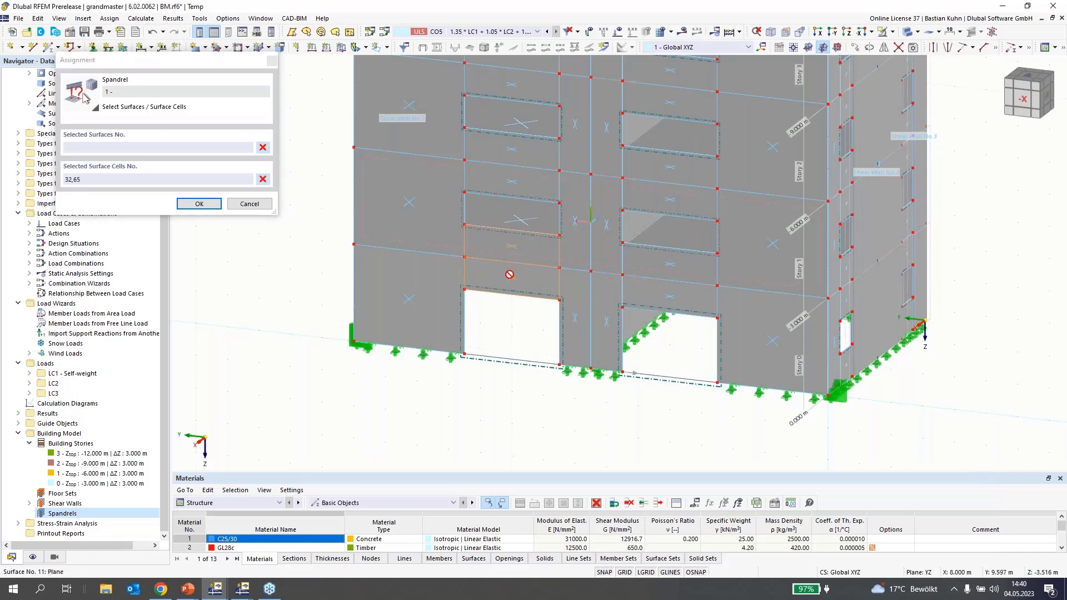
{"action": "left_click", "coordinate": [195, 204]}
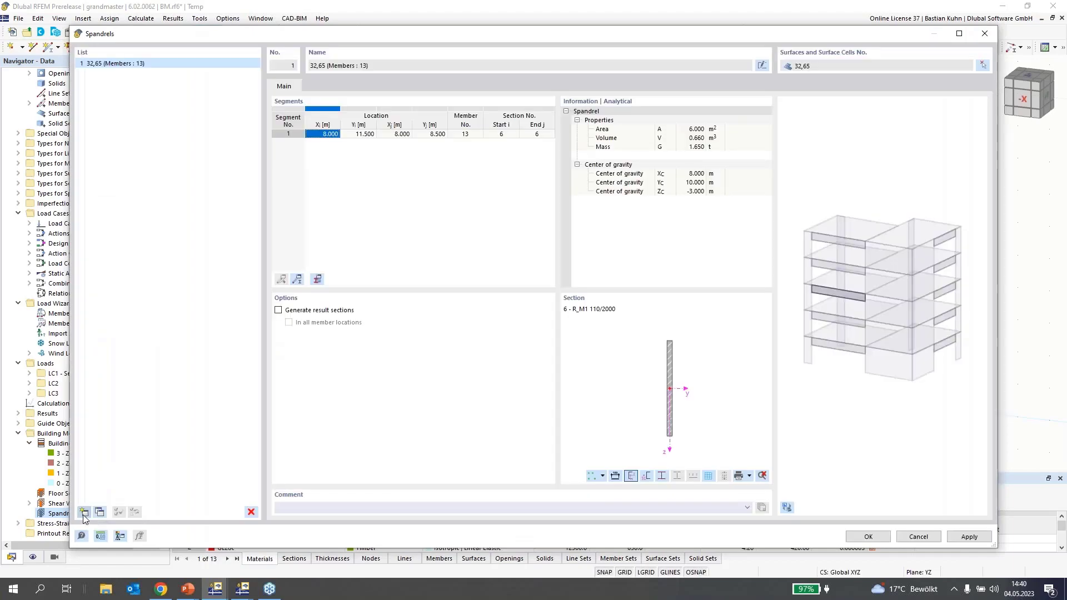
- Create a second spandrel from surface cell 31 above the neighbouring ground-floor opening
{"action": "left_click", "coordinate": [83, 512]}
{"action": "left_click", "coordinate": [979, 67]}
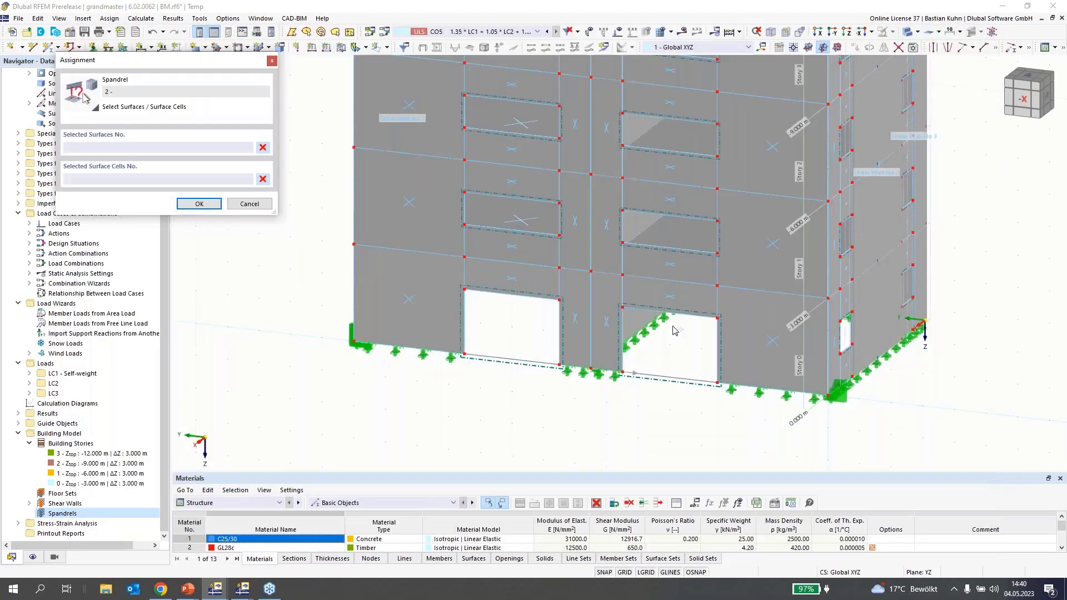
{"action": "left_click", "coordinate": [670, 296]}
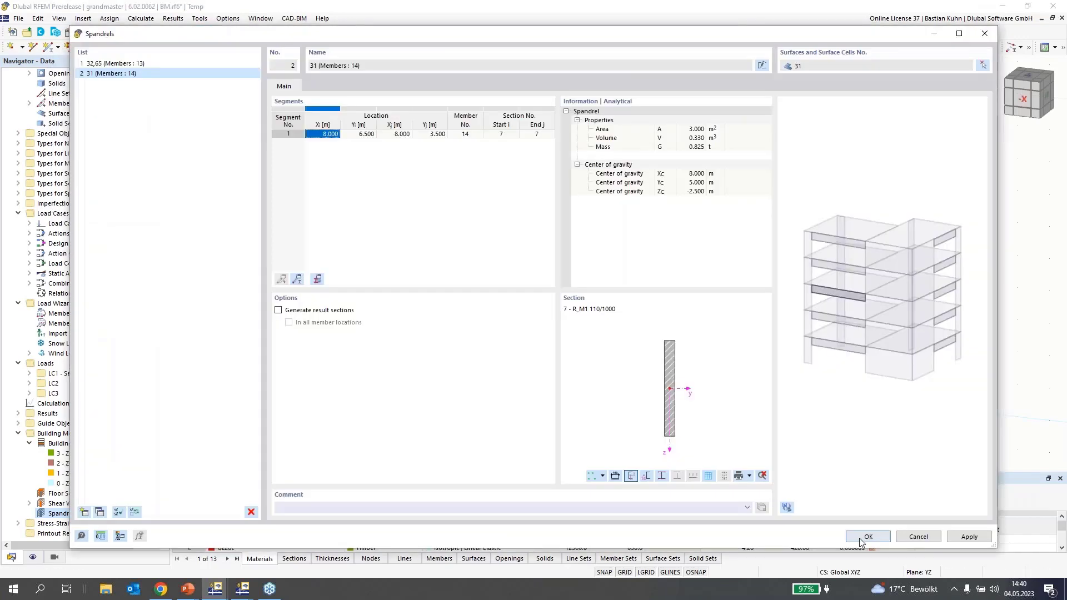
{"action": "left_click", "coordinate": [861, 537]}
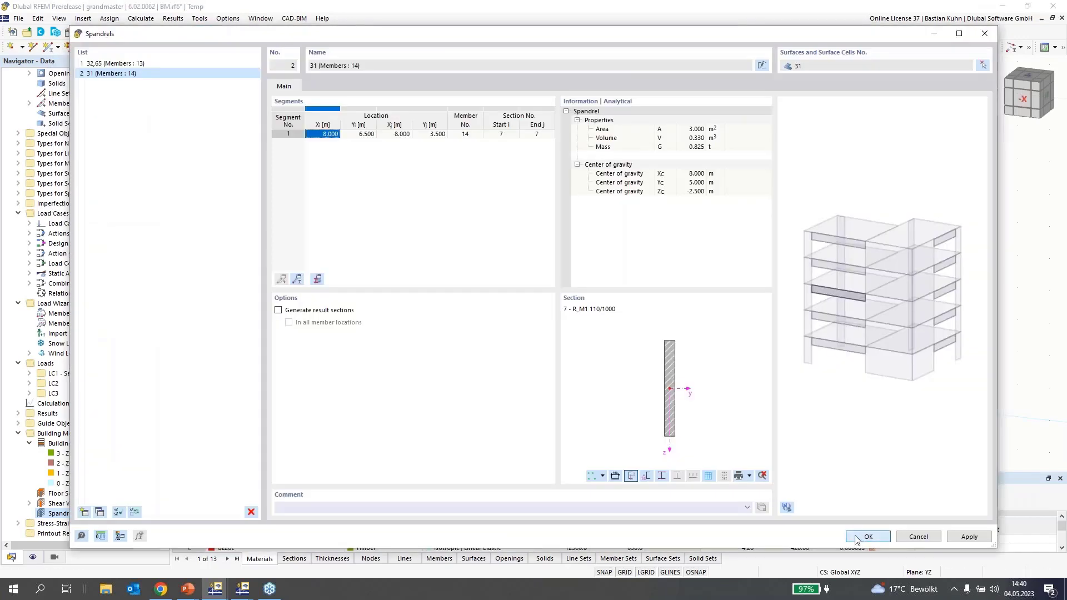
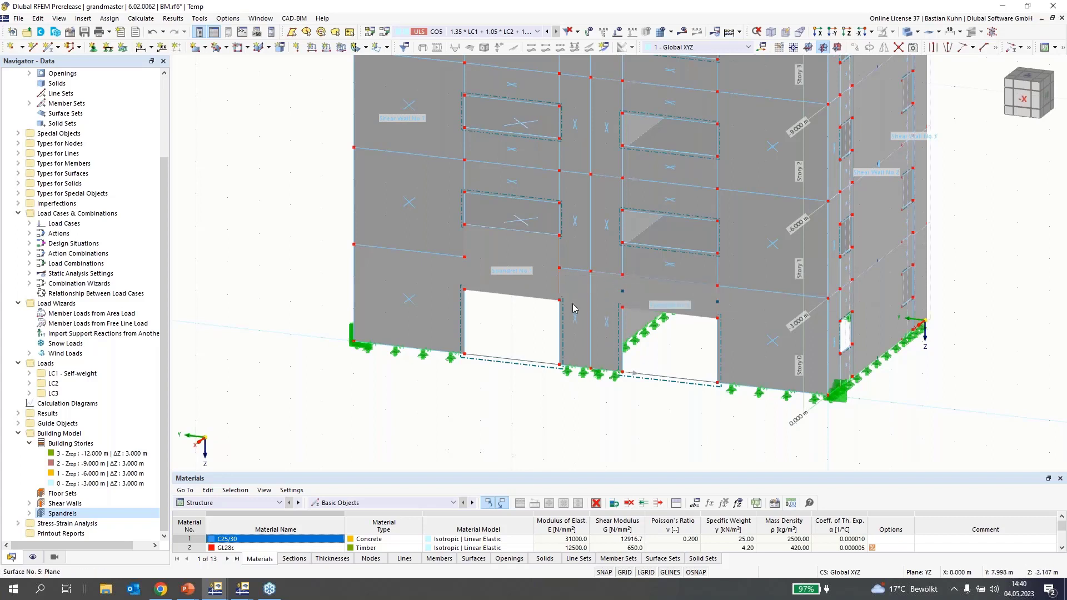
- Inspect the result beam member of the spandrel made from surface cells 32 and 65
{"action": "left_click", "coordinate": [483, 289]}
{"action": "double_click", "coordinate": [483, 288]}
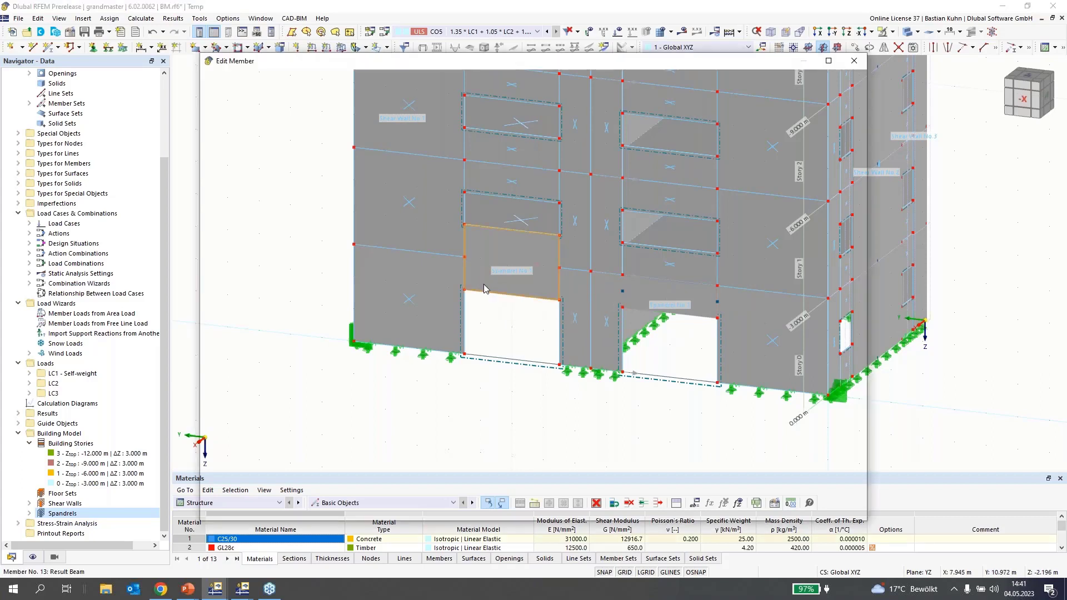
{"action": "left_click", "coordinate": [842, 65]}
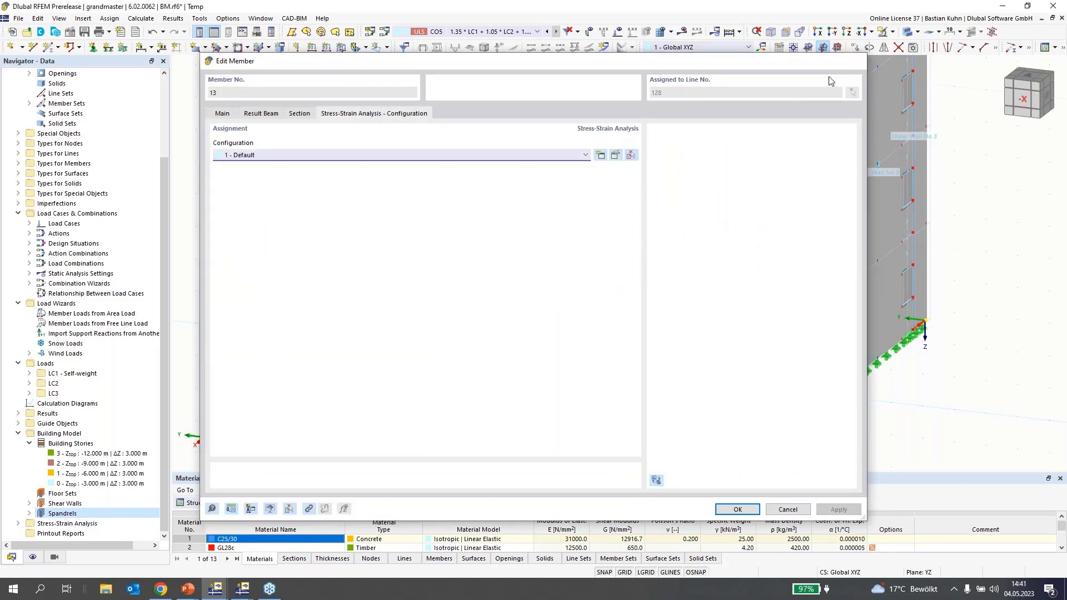
- Choose load case LC3 from the not-yet-calculated items and run its calculation
{"action": "scroll", "coordinate": [544, 380], "scroll_direction": "down", "scroll_amount": 3}
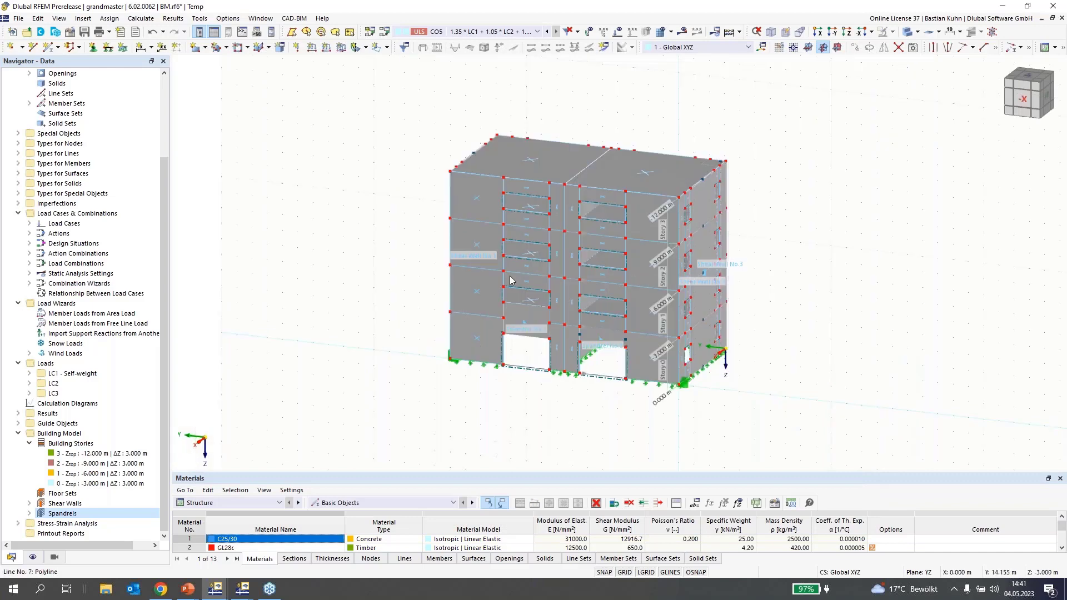
{"action": "left_click", "coordinate": [518, 33]}
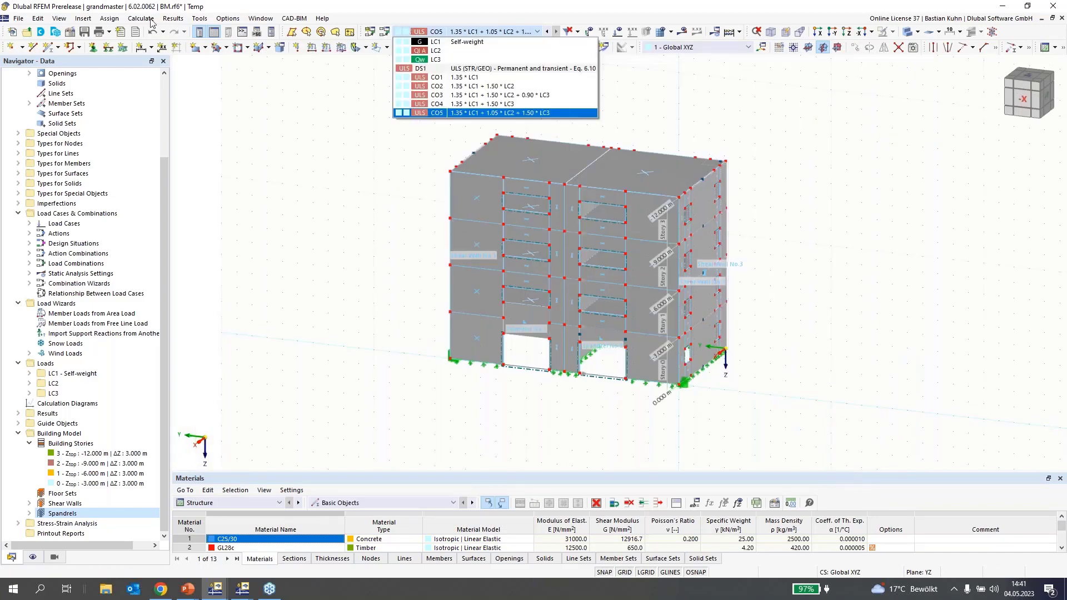
{"action": "left_click", "coordinate": [143, 18]}
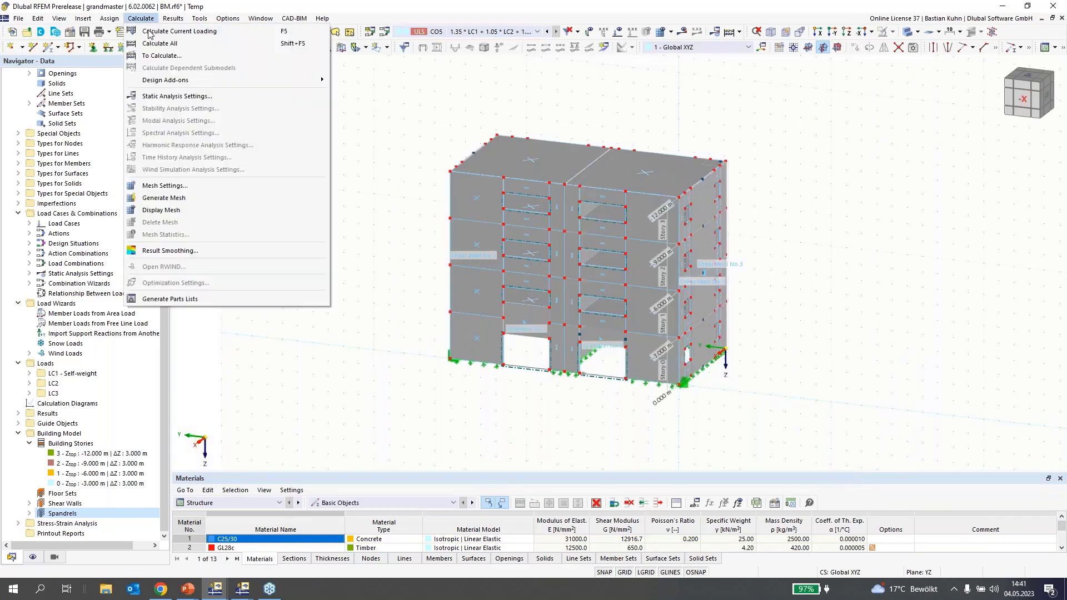
{"action": "left_click", "coordinate": [159, 56]}
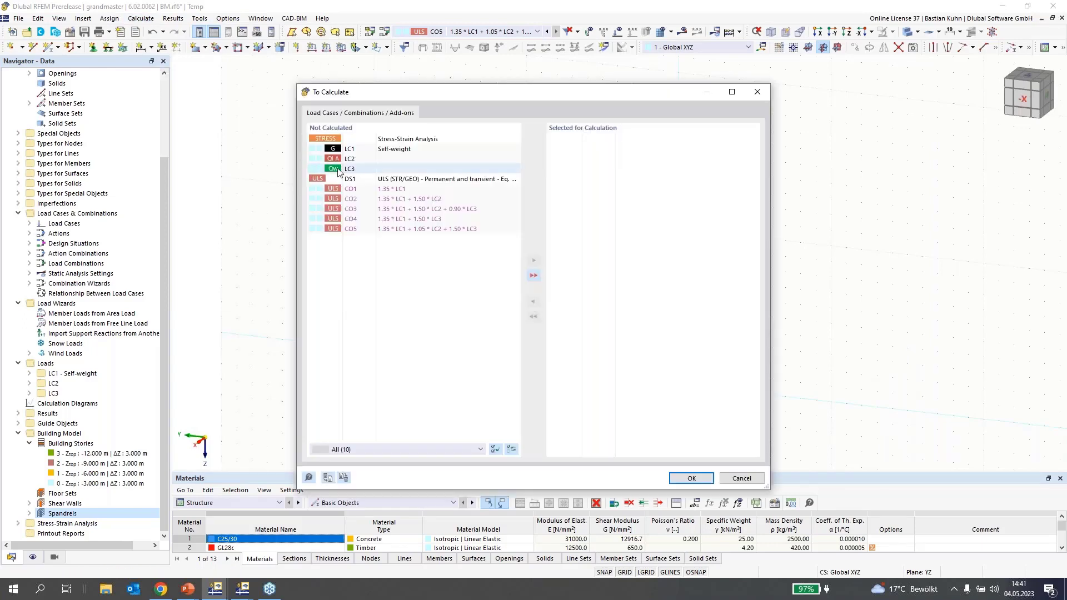
{"action": "double_click", "coordinate": [350, 169]}
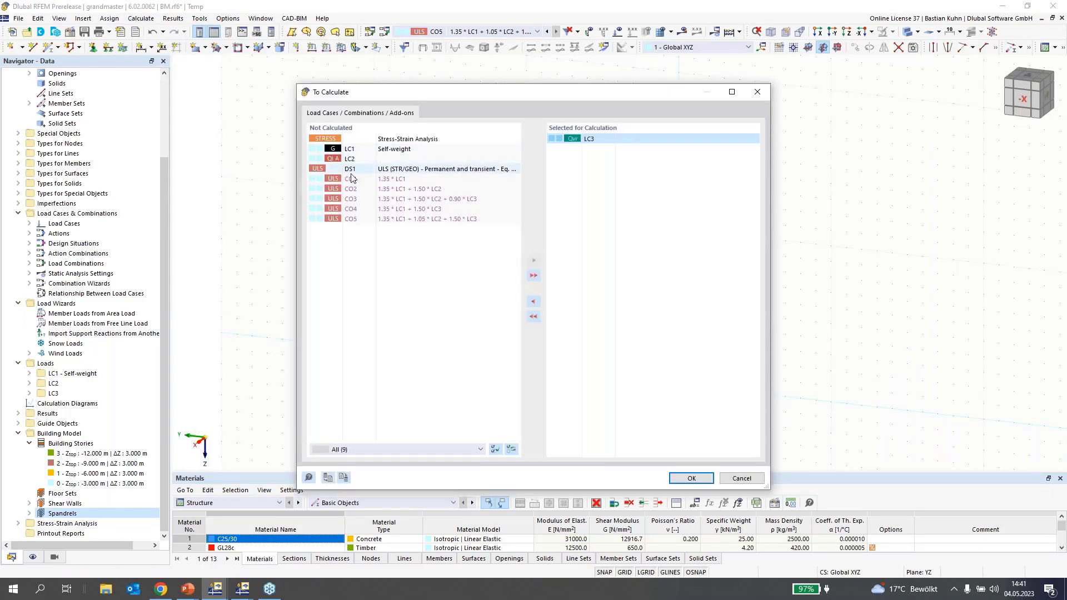
{"action": "left_click", "coordinate": [353, 219]}
{"action": "left_click", "coordinate": [696, 481]}
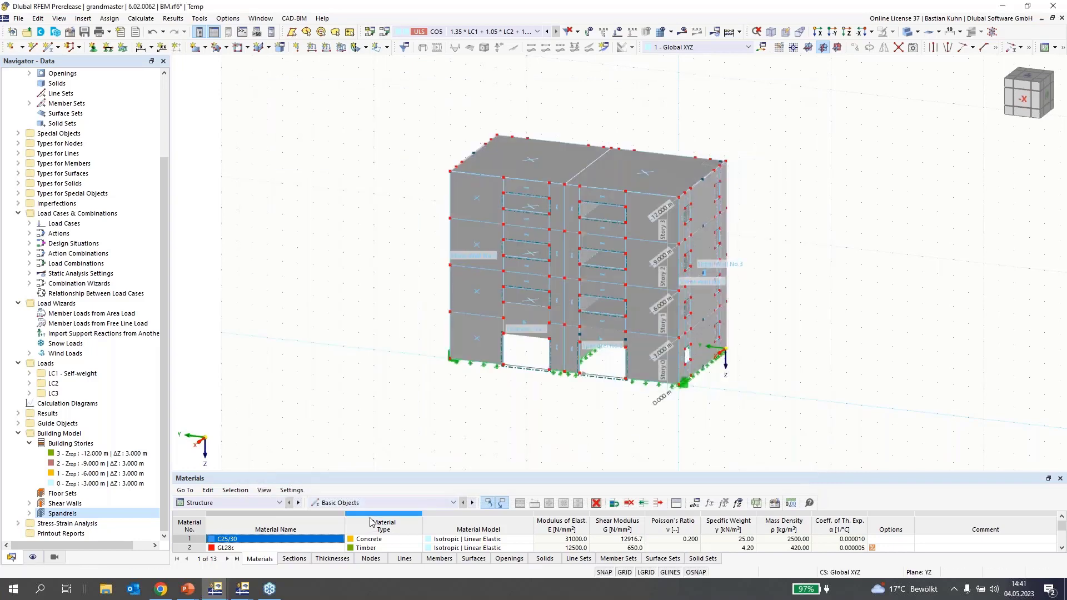
- Display the LC3 deformations on the model and the static analysis results by stories in an enlarged results table
{"action": "left_click", "coordinate": [250, 502]}
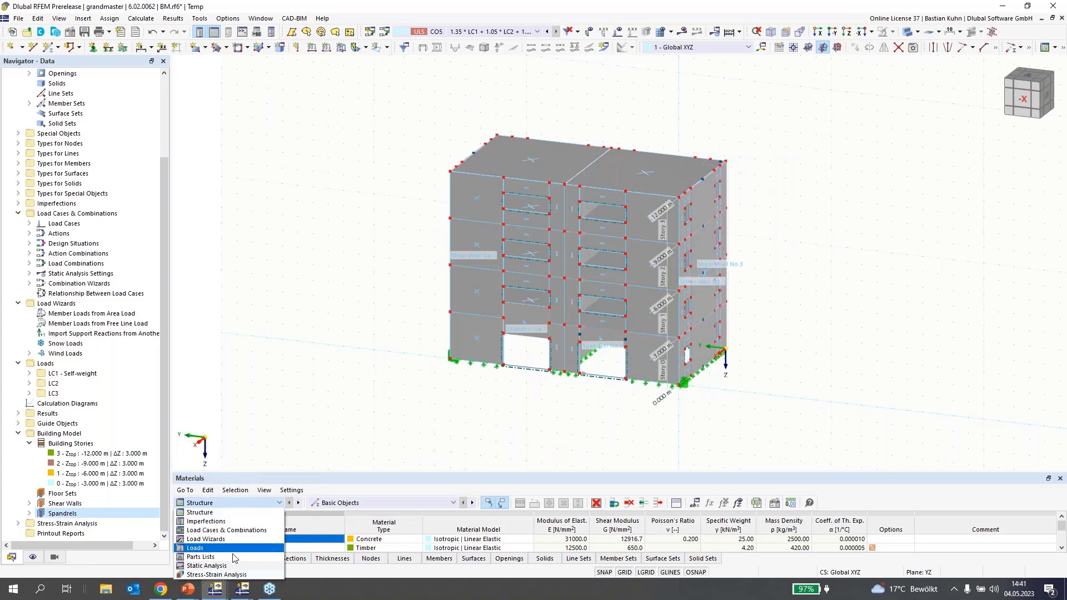
{"action": "left_click", "coordinate": [244, 565]}
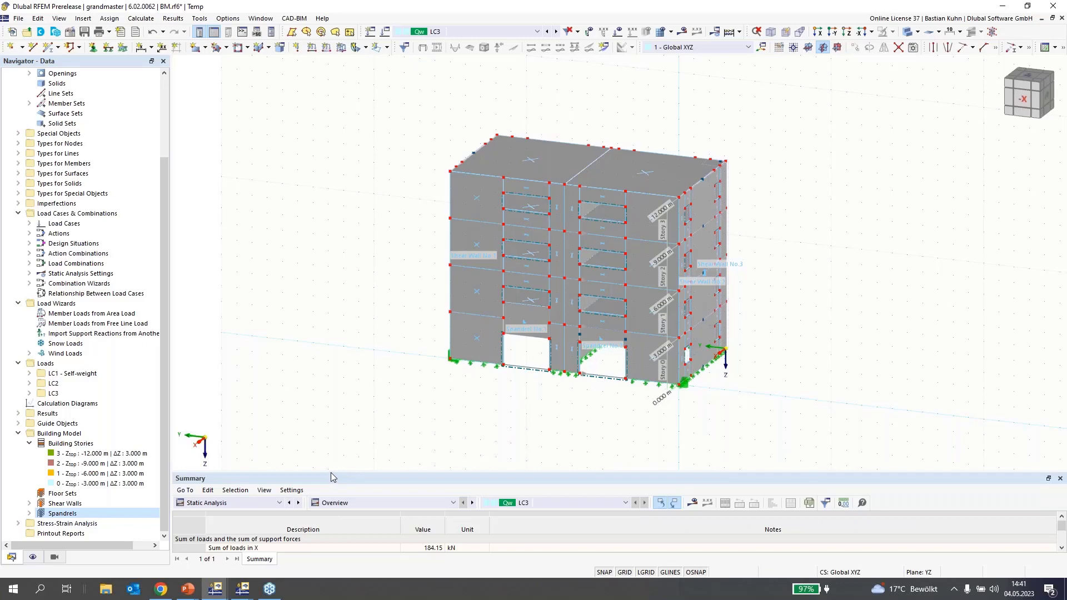
{"action": "left_click_drag", "start_coordinate": [331, 473], "coordinate": [330, 392]}
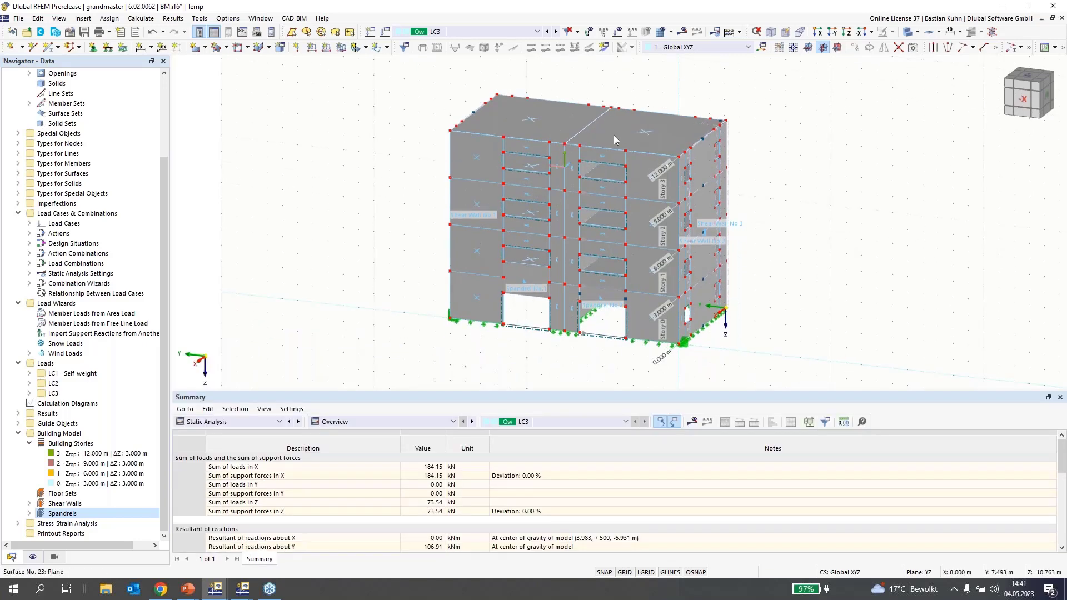
{"action": "left_click", "coordinate": [682, 32]}
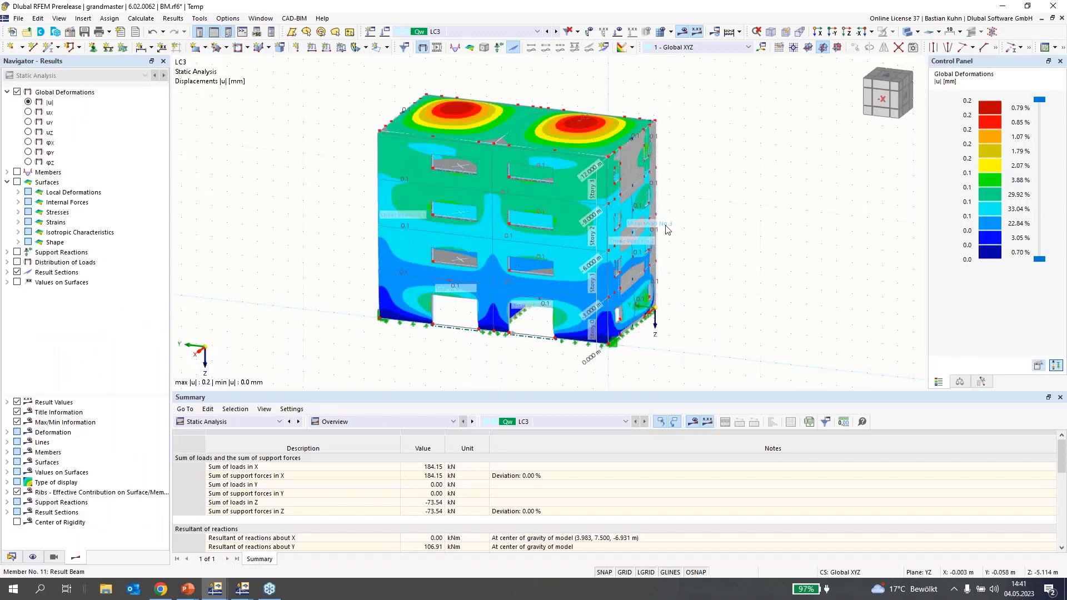
{"action": "left_click", "coordinate": [389, 421]}
{"action": "left_click", "coordinate": [348, 469]}
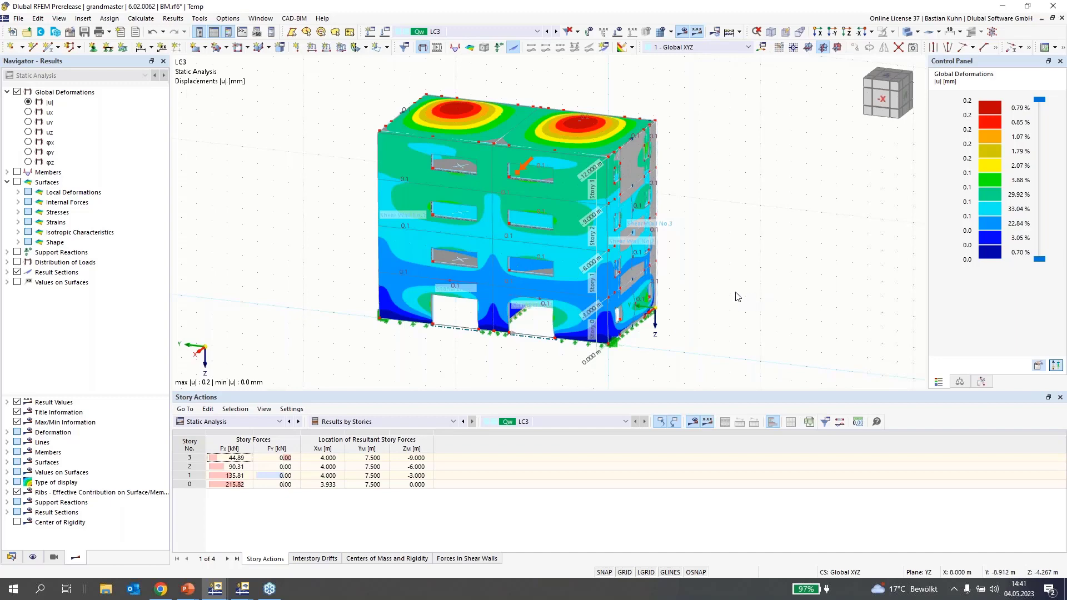
- Turn off the result sections, show the member results instead of the global deformations, and display the model as wireframe
{"action": "middle_click_drag", "start_coordinate": [760, 322], "coordinate": [722, 332]}
{"action": "left_click", "coordinate": [17, 273]}
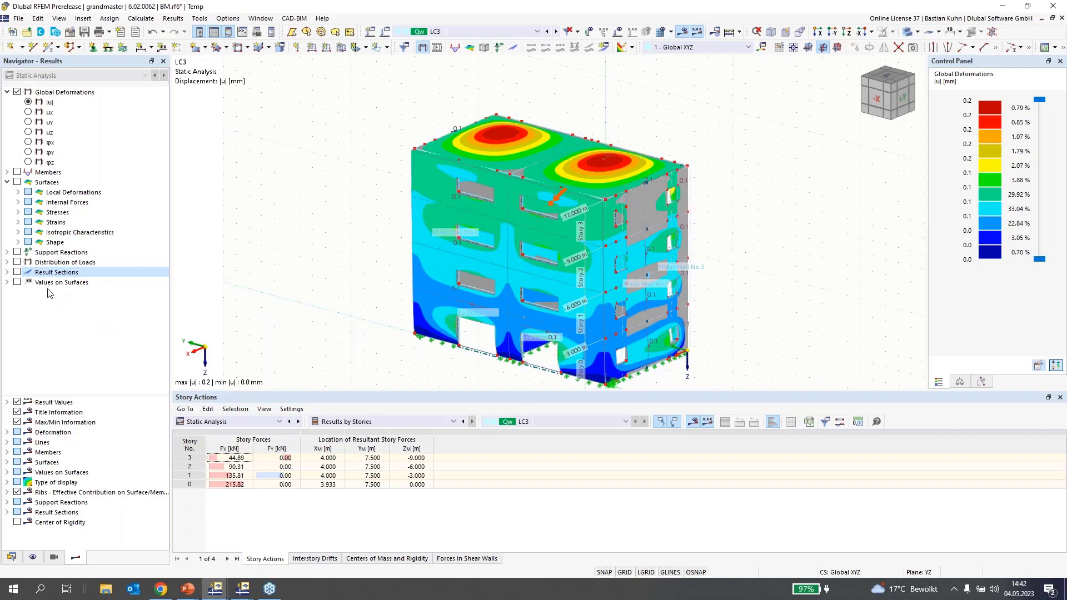
{"action": "left_click", "coordinate": [8, 172]}
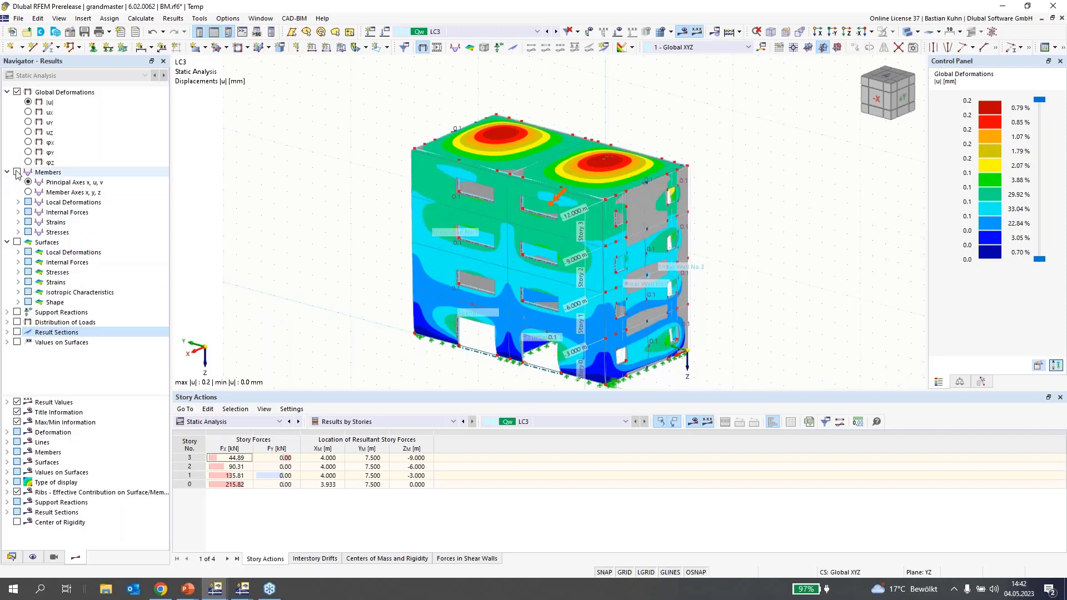
{"action": "left_click", "coordinate": [17, 173]}
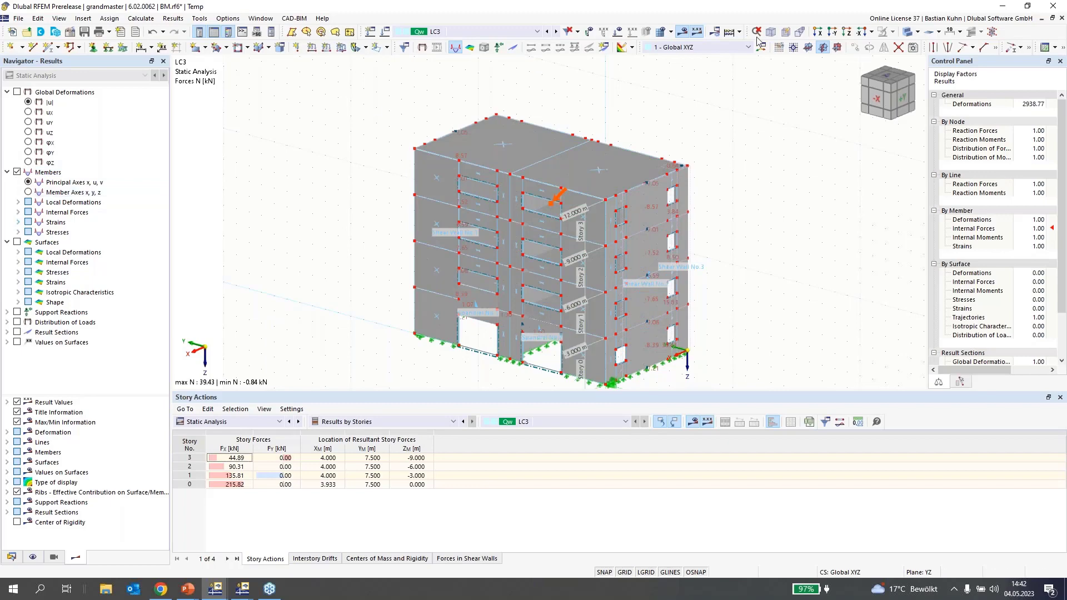
{"action": "left_click", "coordinate": [907, 32]}
{"action": "left_click", "coordinate": [907, 32]}
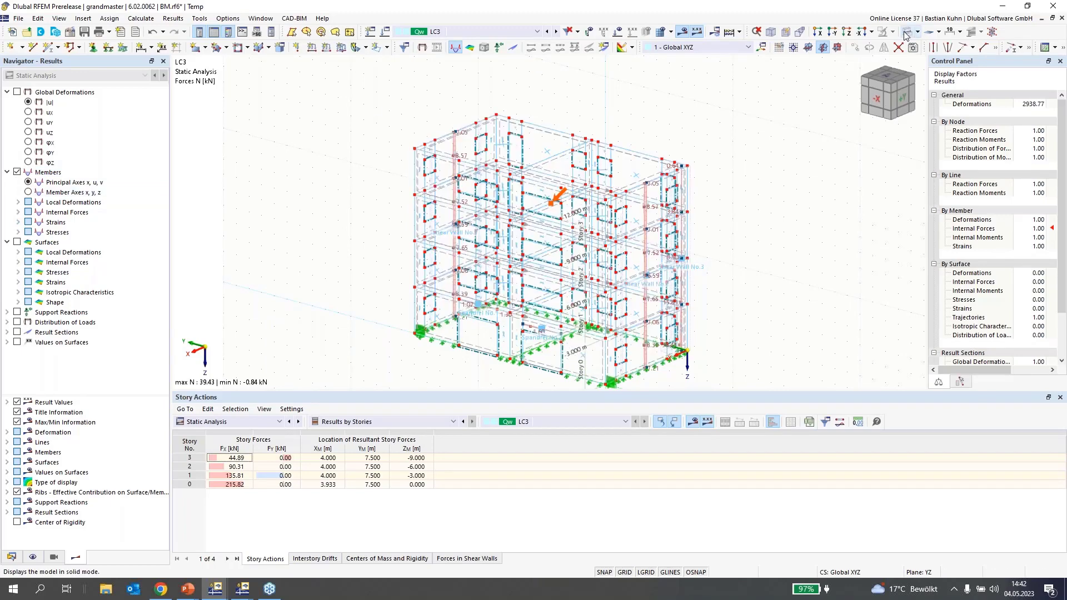
- Display the members' internal force Vz/Vv for LC3 and examine its distribution along the shear walls and spandrels
{"action": "scroll", "coordinate": [645, 185], "scroll_direction": "up", "scroll_amount": 1}
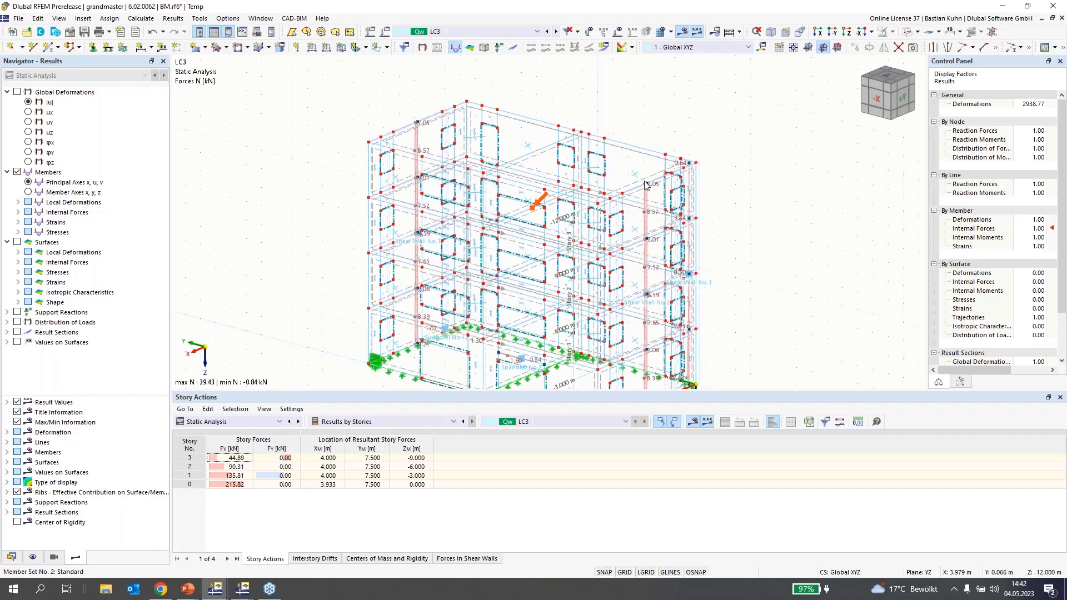
{"action": "scroll", "coordinate": [646, 185], "scroll_direction": "up", "scroll_amount": 1}
{"action": "middle_click_drag", "start_coordinate": [252, 115], "coordinate": [228, 91]}
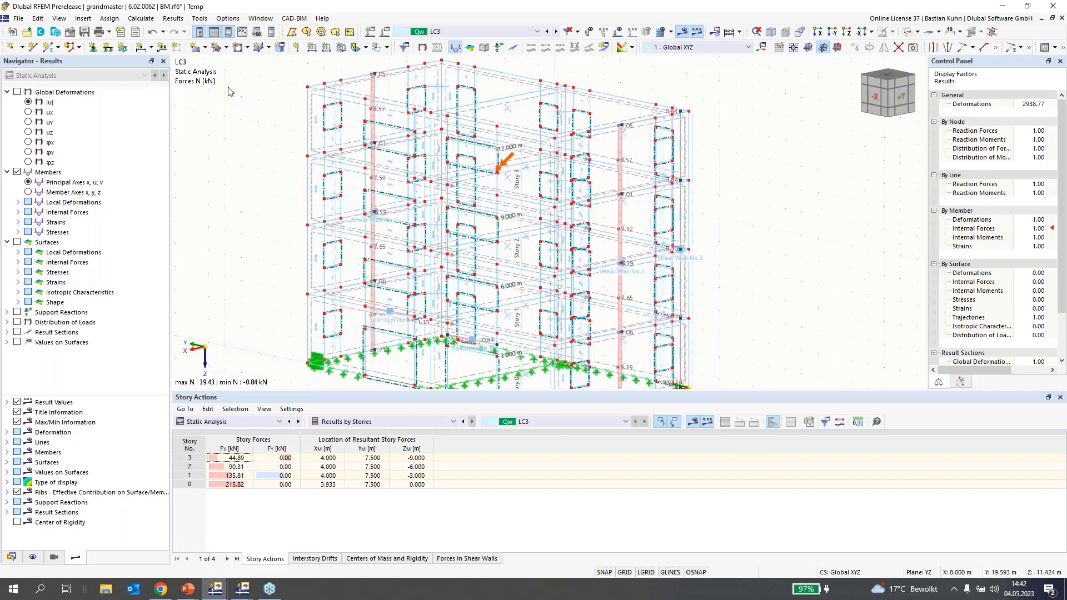
{"action": "left_click", "coordinate": [19, 213]}
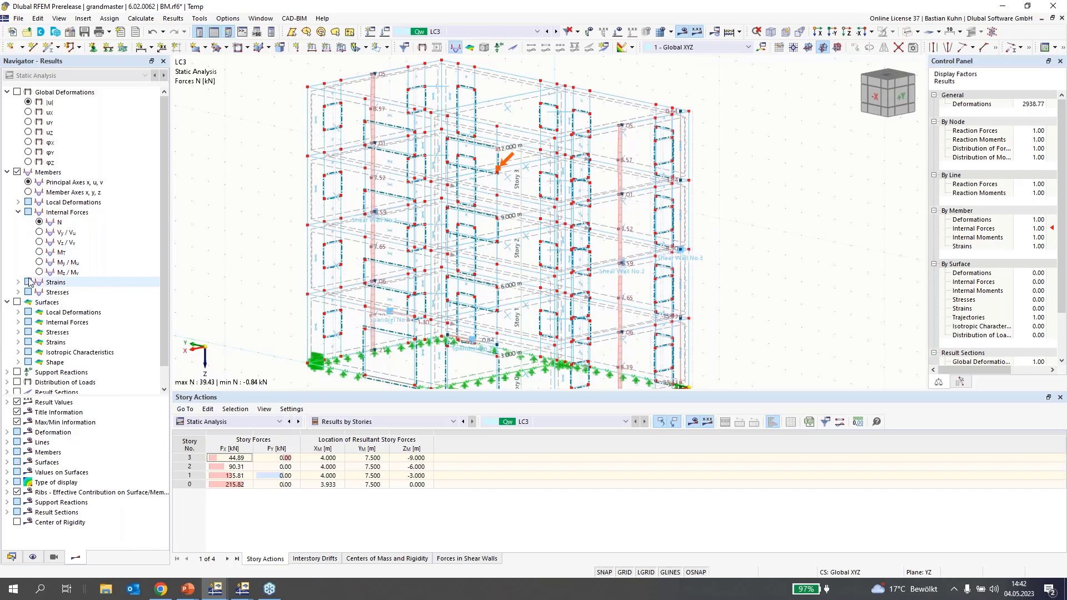
{"action": "left_click", "coordinate": [39, 242]}
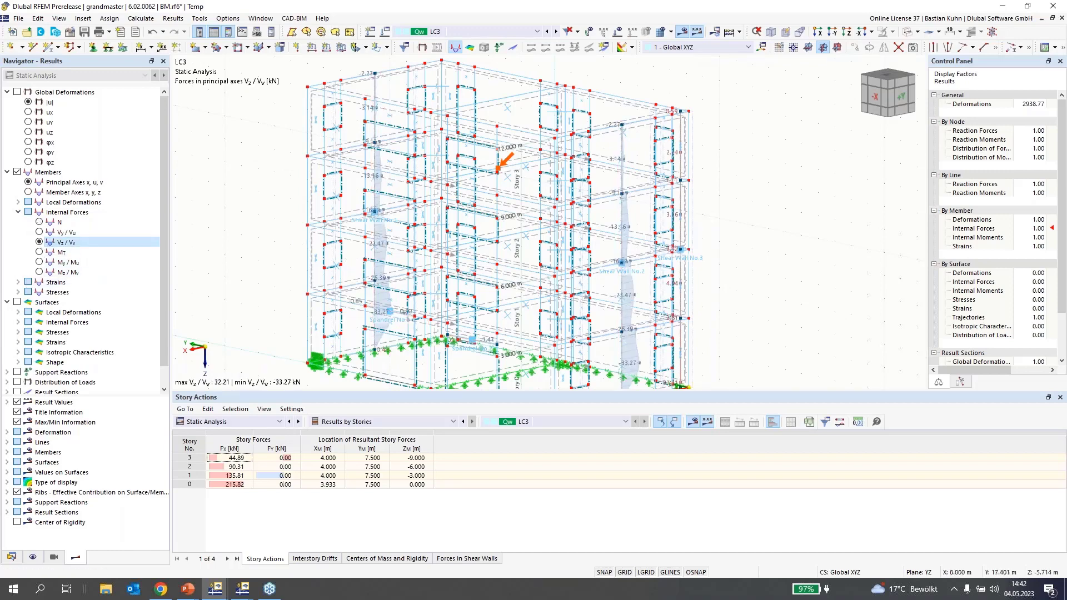
{"action": "scroll", "coordinate": [283, 214], "scroll_direction": "up", "scroll_amount": 2}
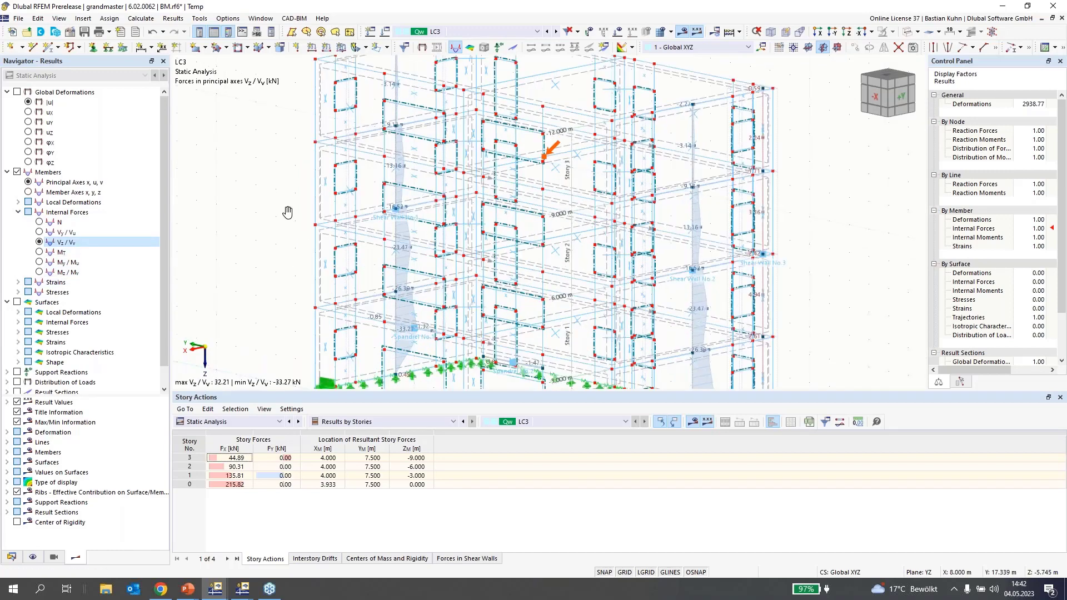
{"action": "middle_click_drag", "start_coordinate": [288, 213], "coordinate": [496, 352]}
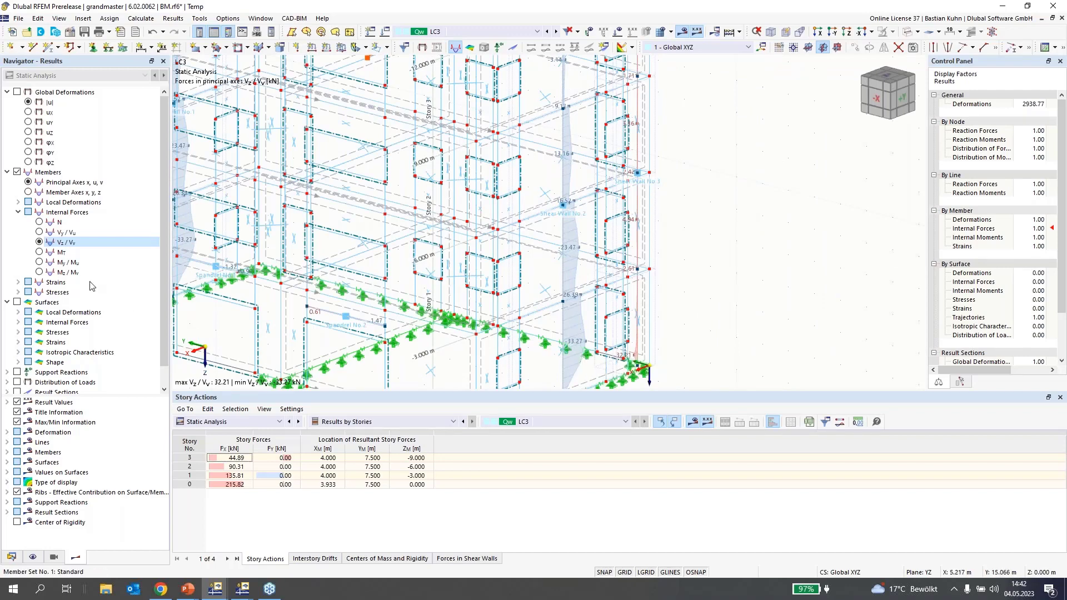
- Display the members' local deformation uz/uv for LC3 and examine it over the building height
{"action": "left_click", "coordinate": [18, 203]}
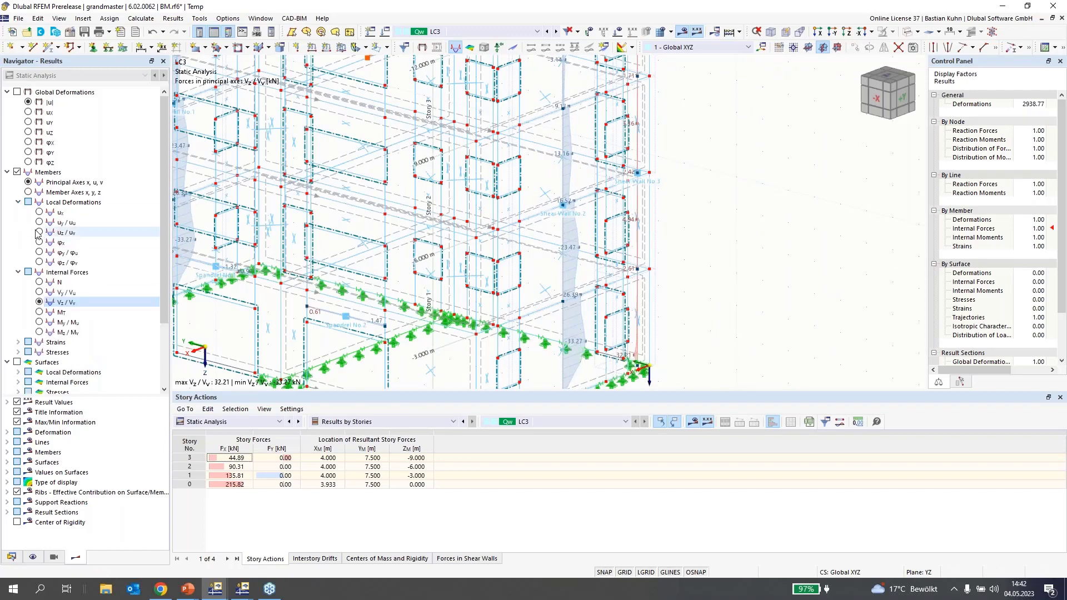
{"action": "left_click", "coordinate": [39, 233]}
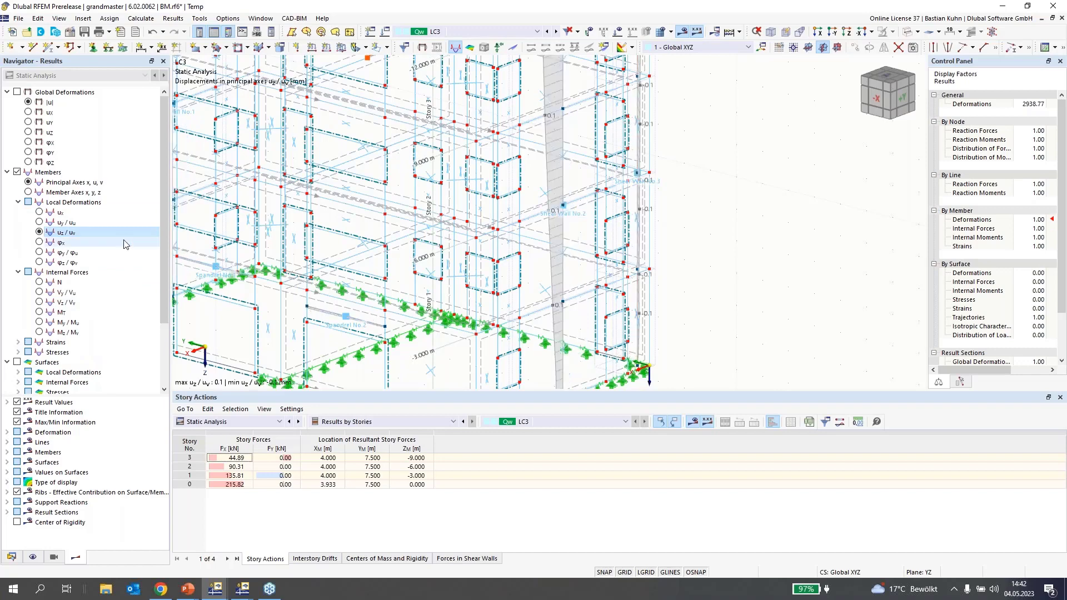
{"action": "scroll", "coordinate": [491, 159], "scroll_direction": "down", "scroll_amount": 4}
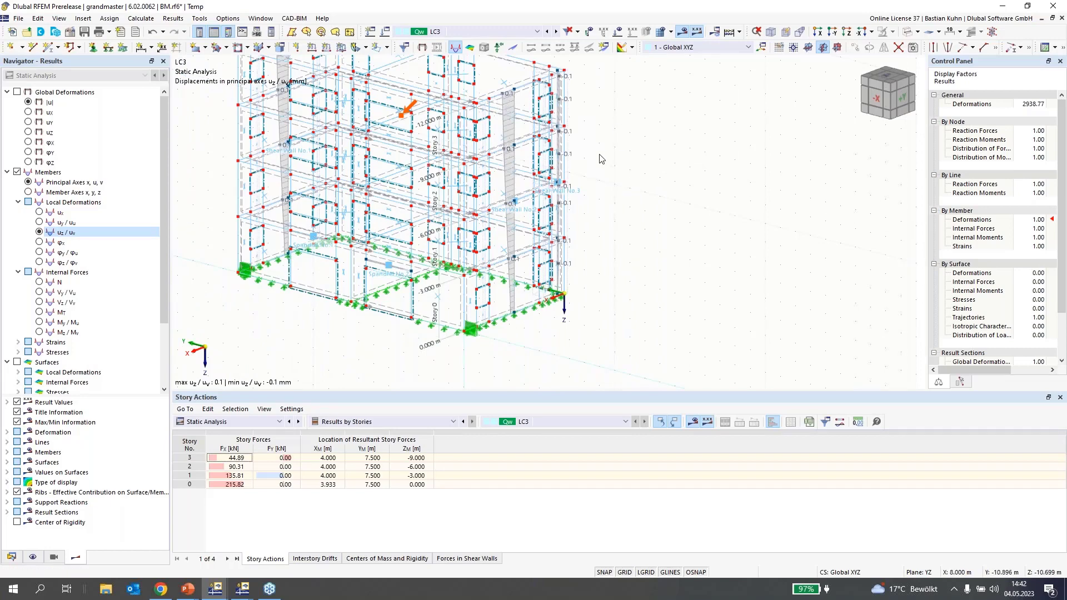
{"action": "scroll", "coordinate": [594, 155], "scroll_direction": "up", "scroll_amount": 1}
{"action": "middle_click_drag", "start_coordinate": [592, 152], "coordinate": [549, 183]}
{"action": "scroll", "coordinate": [549, 184], "scroll_direction": "down", "scroll_amount": 2}
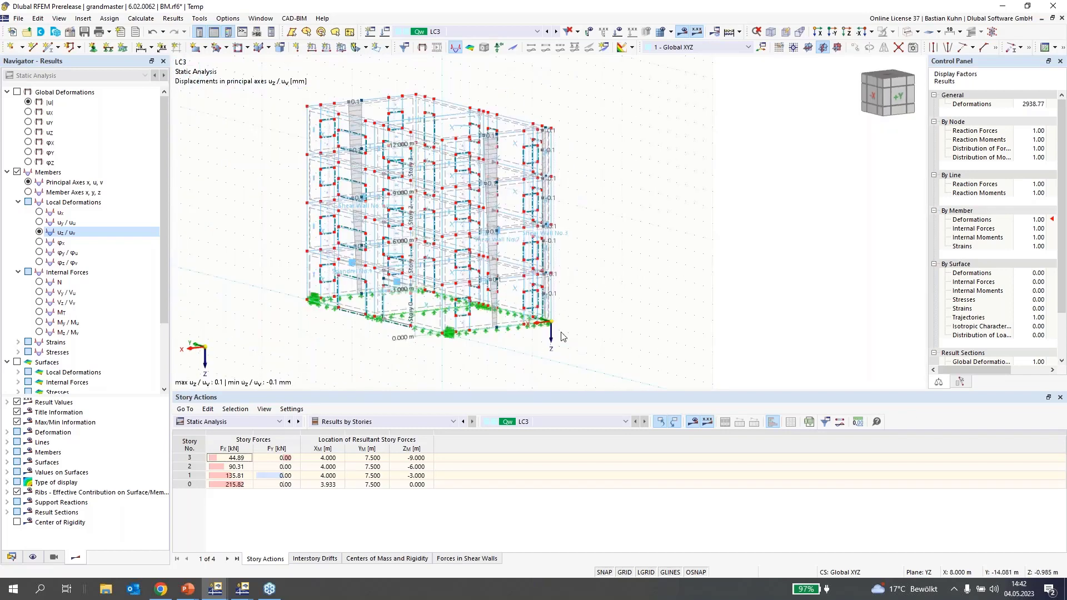
- Isolate the end wall with Shear Wall No. 3 by visibility of selected and related objects, and display its axial force N
{"action": "left_click_drag", "start_coordinate": [570, 350], "coordinate": [515, 94]}
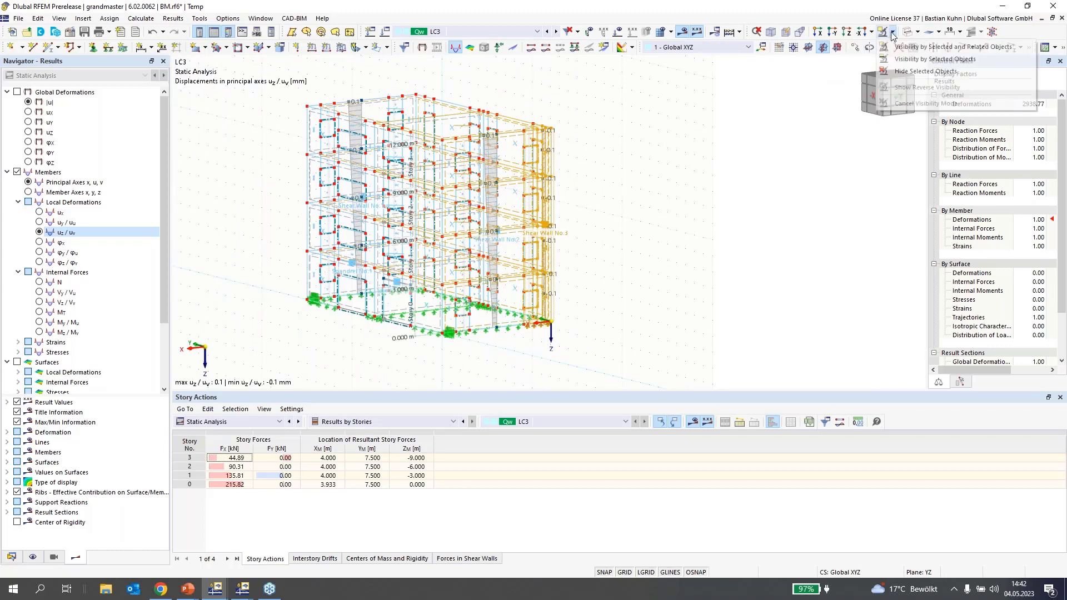
{"action": "left_click", "coordinate": [898, 48]}
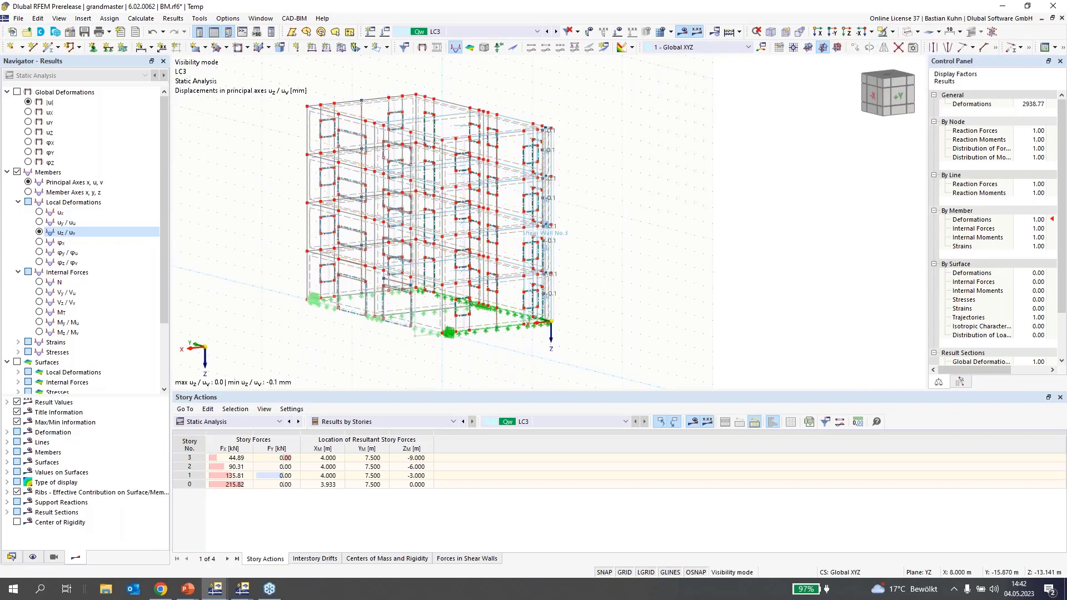
{"action": "middle_click_drag", "start_coordinate": [581, 148], "coordinate": [584, 175], "text": "ctrl"}
{"action": "scroll", "coordinate": [550, 131], "scroll_direction": "up", "scroll_amount": 3}
{"action": "left_click", "coordinate": [40, 282]}
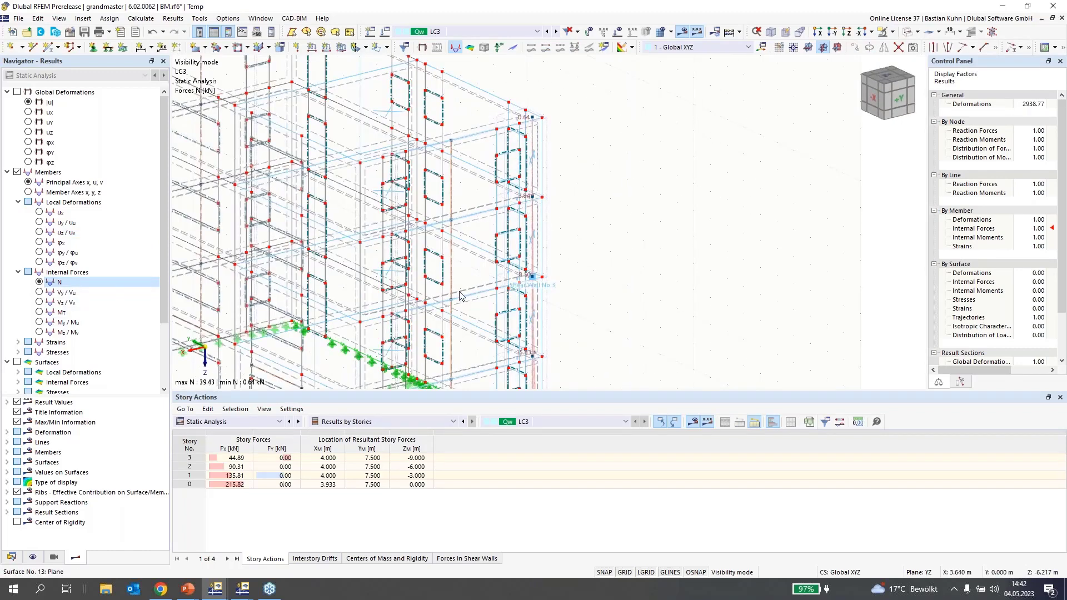
{"action": "scroll", "coordinate": [459, 296], "scroll_direction": "down", "scroll_amount": 3}
{"action": "middle_click_drag", "start_coordinate": [460, 243], "coordinate": [469, 82]}
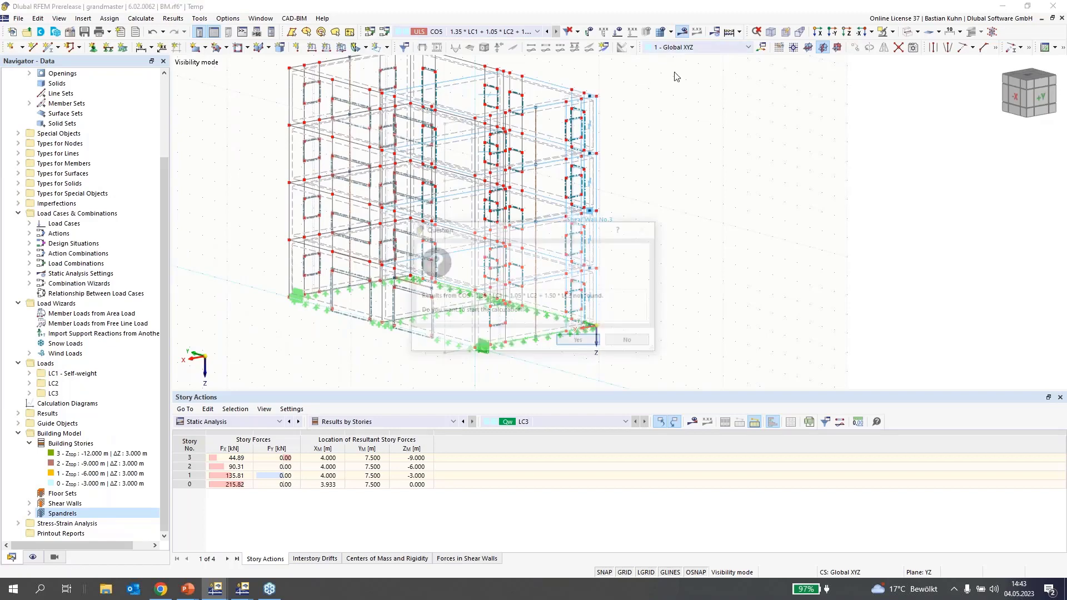
- Calculate load combination CO5 and cancel the visibility mode to show the whole building
{"action": "left_click", "coordinate": [579, 341]}
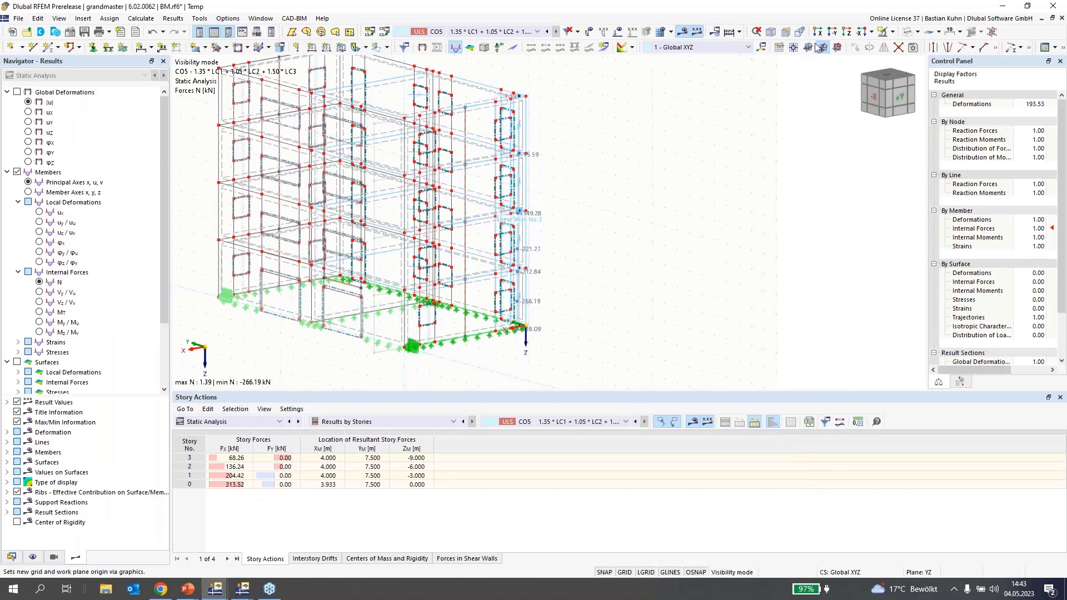
{"action": "left_click", "coordinate": [892, 32]}
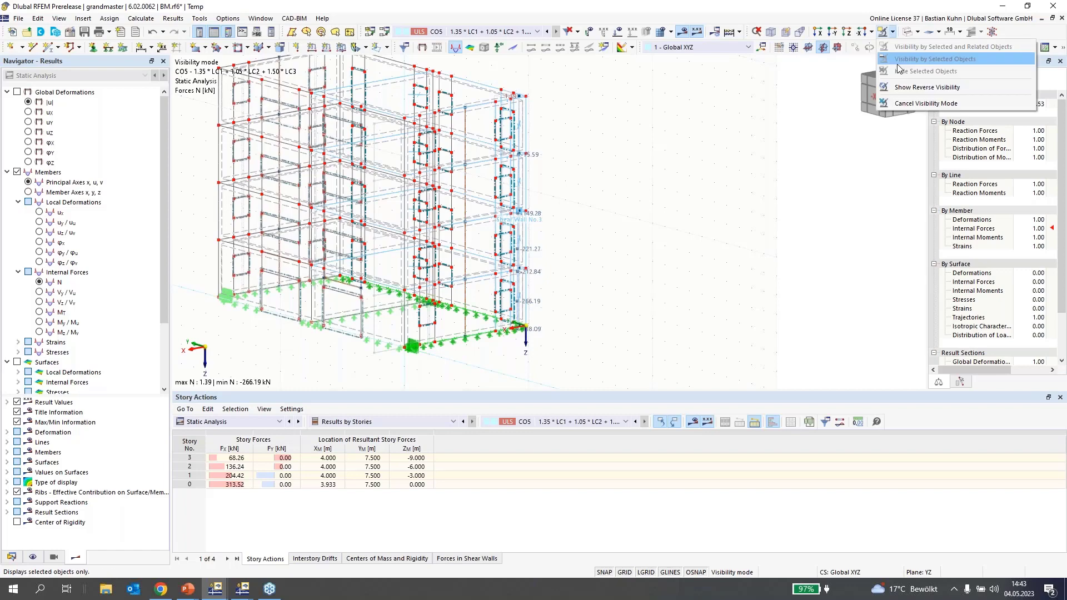
{"action": "left_click", "coordinate": [906, 104]}
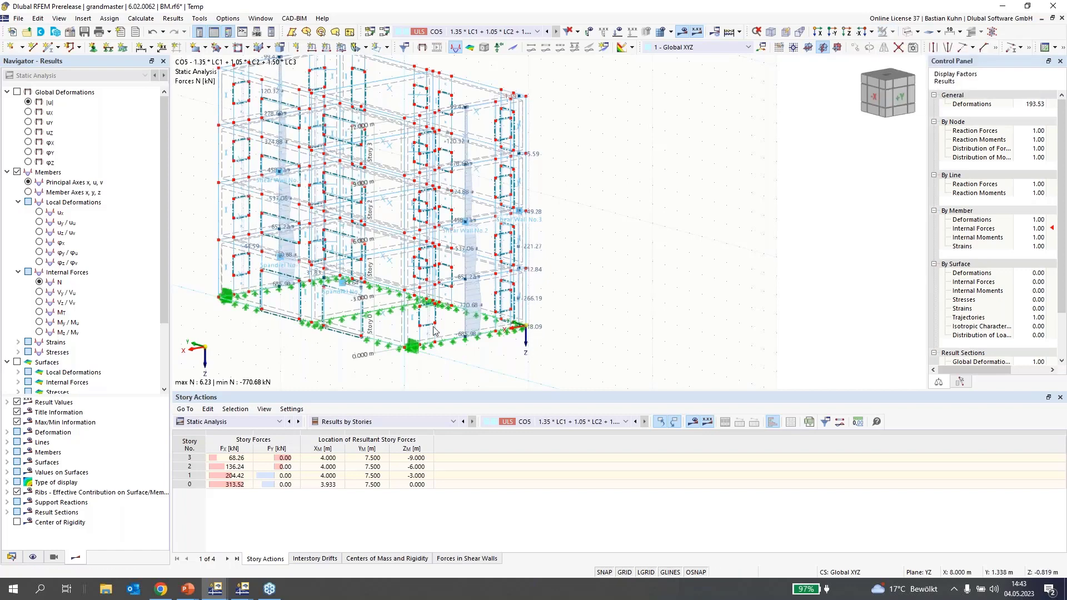
- Examine the CO5 axial forces N in the shear walls and in the spandrels above the ground-floor openings
{"action": "scroll", "coordinate": [468, 225], "scroll_direction": "up", "scroll_amount": 2}
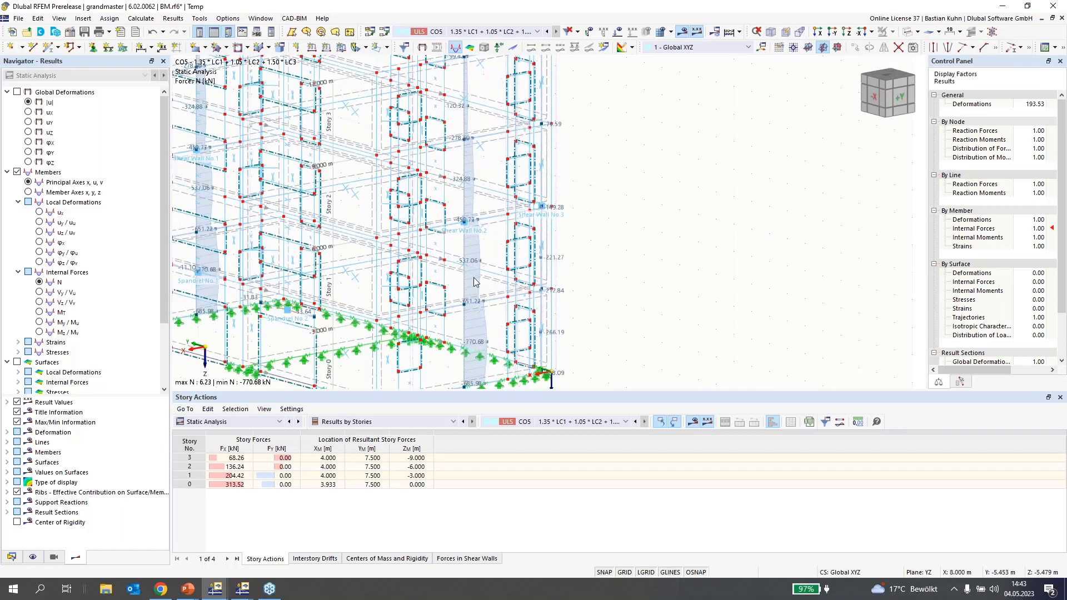
{"action": "scroll", "coordinate": [473, 271], "scroll_direction": "down", "scroll_amount": 4}
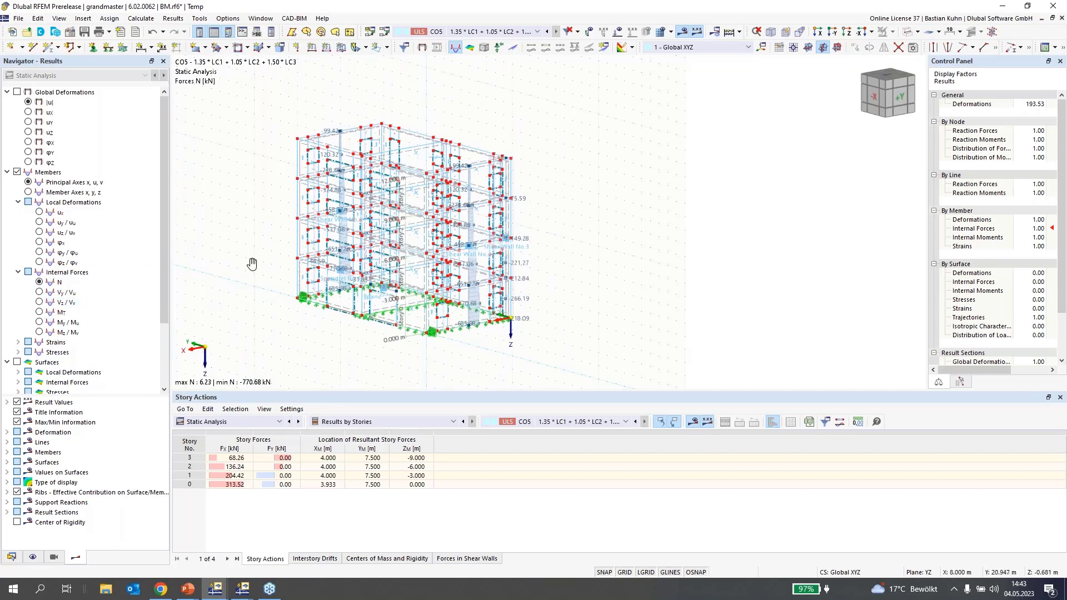
{"action": "middle_click_drag", "start_coordinate": [252, 263], "coordinate": [553, 197]}
{"action": "scroll", "coordinate": [412, 234], "scroll_direction": "up", "scroll_amount": 2}
{"action": "scroll", "coordinate": [412, 234], "scroll_direction": "up", "scroll_amount": 3}
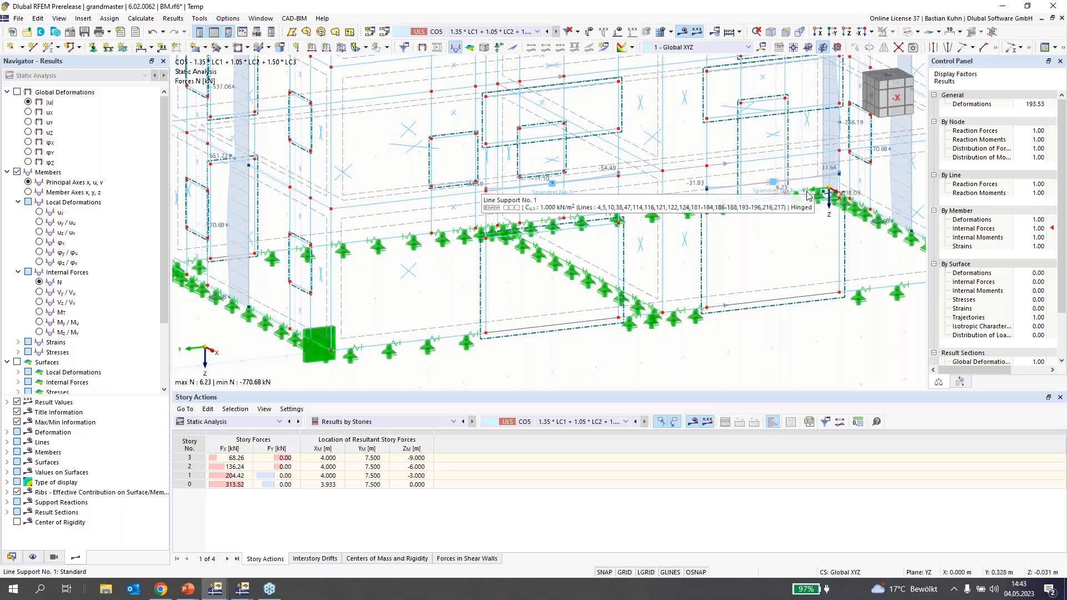
- Display the members' bending moments My/Mu for CO5 and examine them in the spandrels and shear walls
{"action": "left_click", "coordinate": [40, 324]}
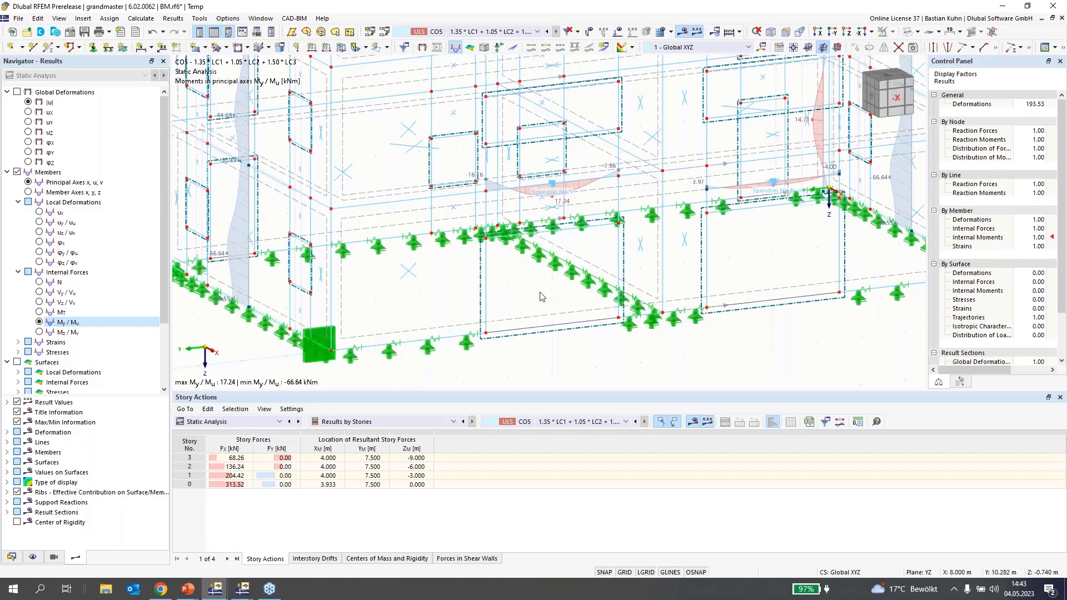
{"action": "scroll", "coordinate": [542, 297], "scroll_direction": "down", "scroll_amount": 1}
{"action": "scroll", "coordinate": [542, 296], "scroll_direction": "down", "scroll_amount": 1}
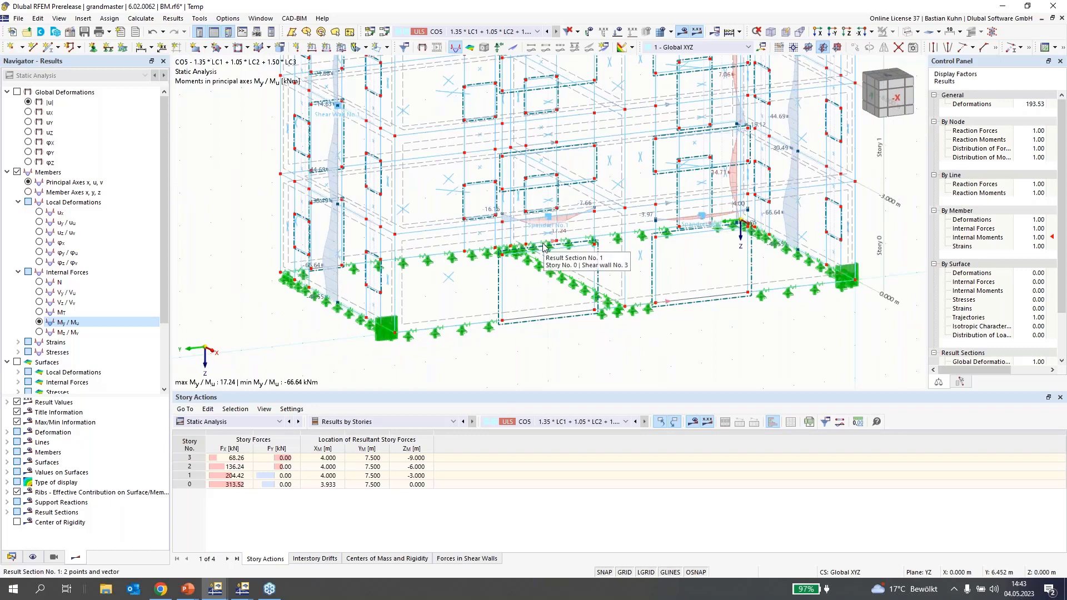
{"action": "scroll", "coordinate": [544, 248], "scroll_direction": "down", "scroll_amount": 1}
{"action": "scroll", "coordinate": [543, 248], "scroll_direction": "down", "scroll_amount": 1}
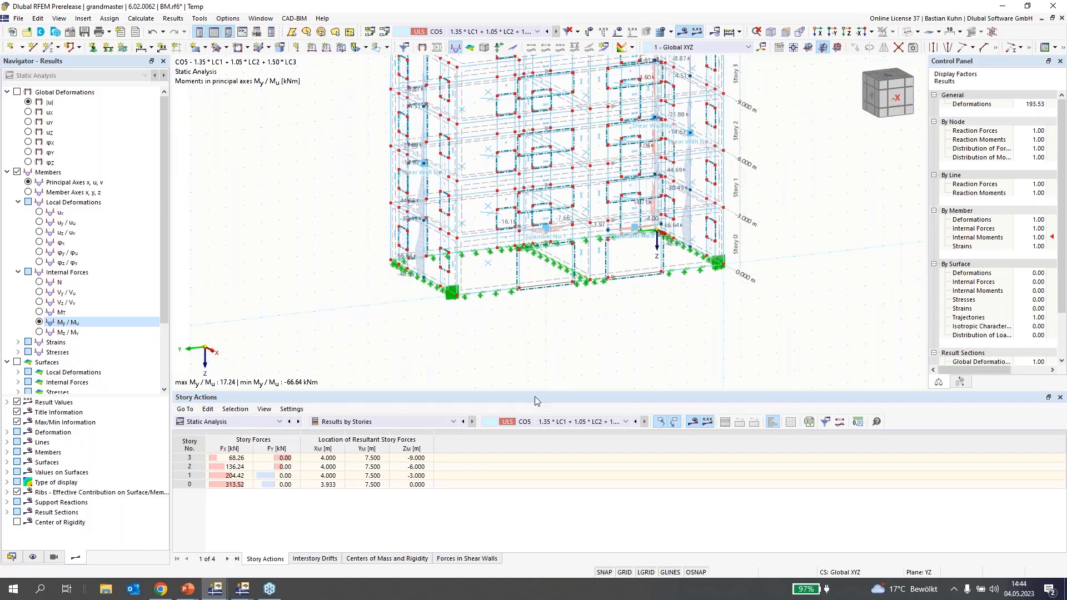
- Review the generated load combinations and action combinations in the load cases and combinations settings, and close them without changes
{"action": "left_click", "coordinate": [11, 558]}
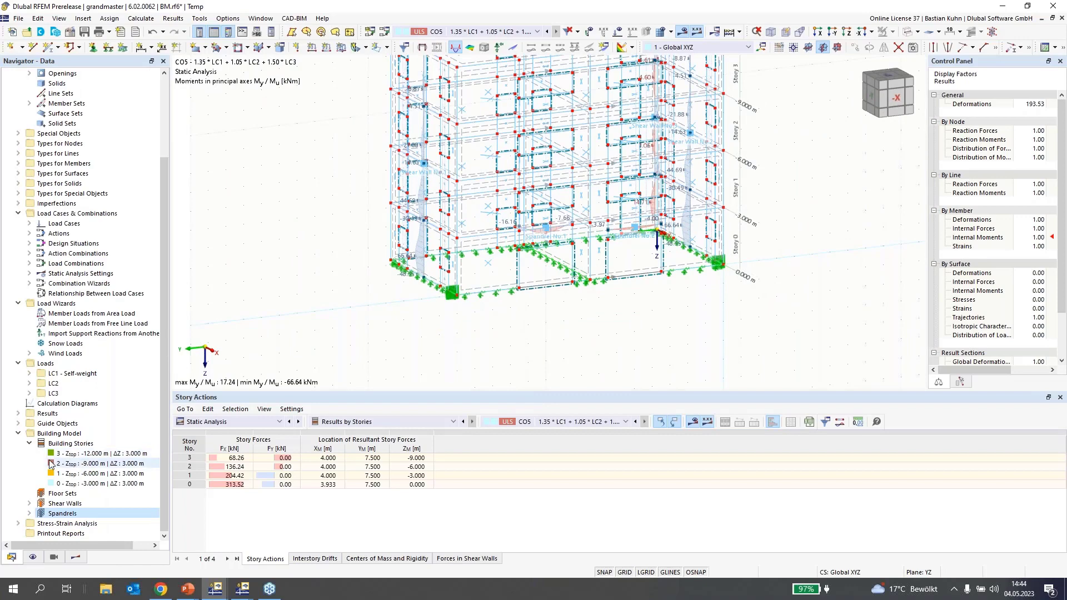
{"action": "right_click", "coordinate": [70, 217]}
{"action": "left_click", "coordinate": [95, 224]}
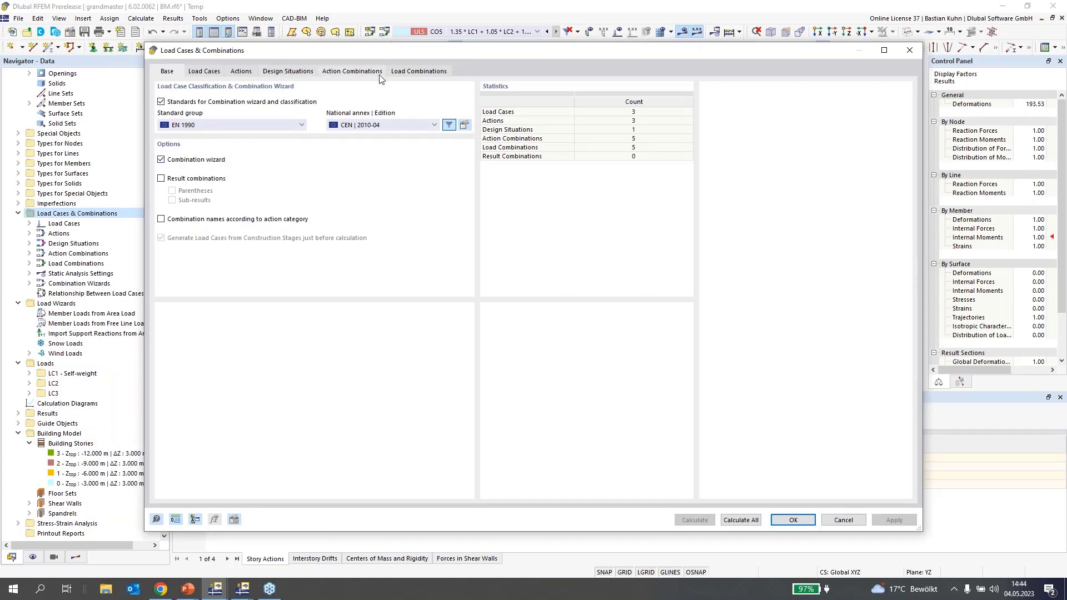
{"action": "left_click", "coordinate": [423, 72]}
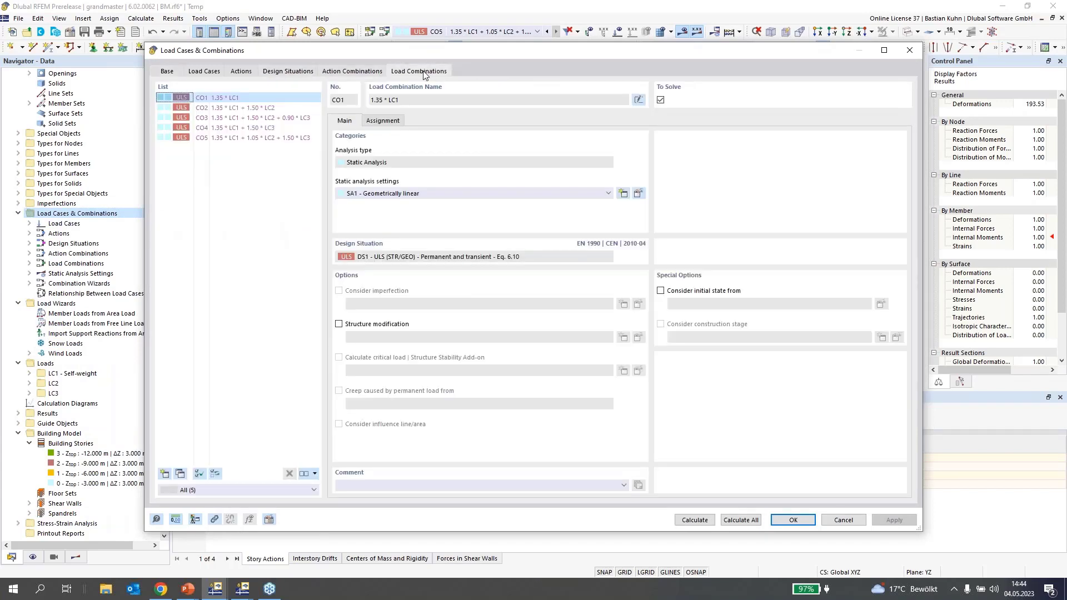
{"action": "left_click", "coordinate": [352, 71]}
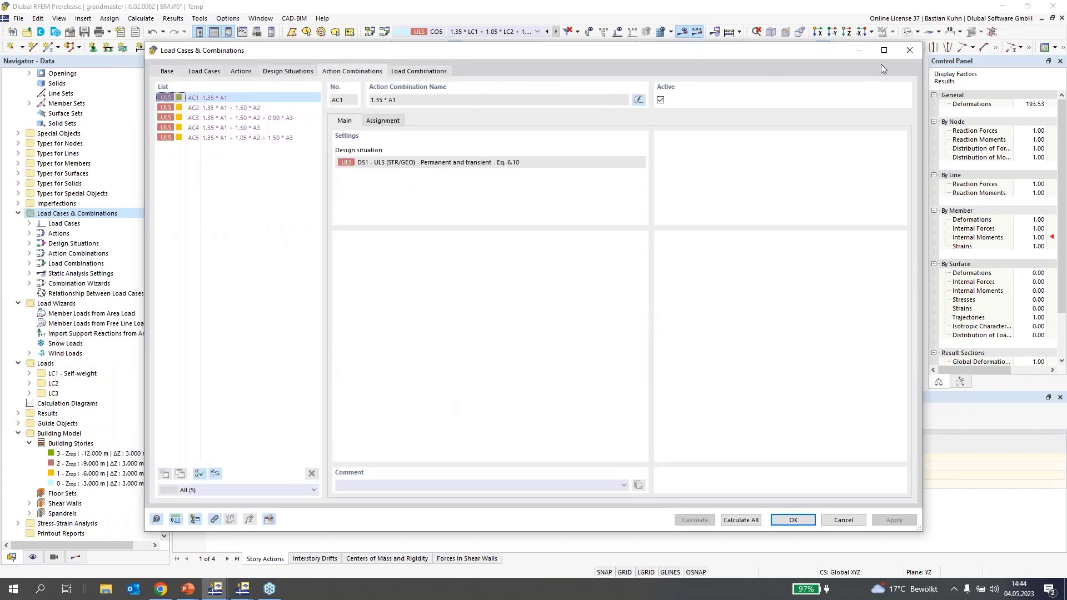
{"action": "left_click", "coordinate": [910, 50]}
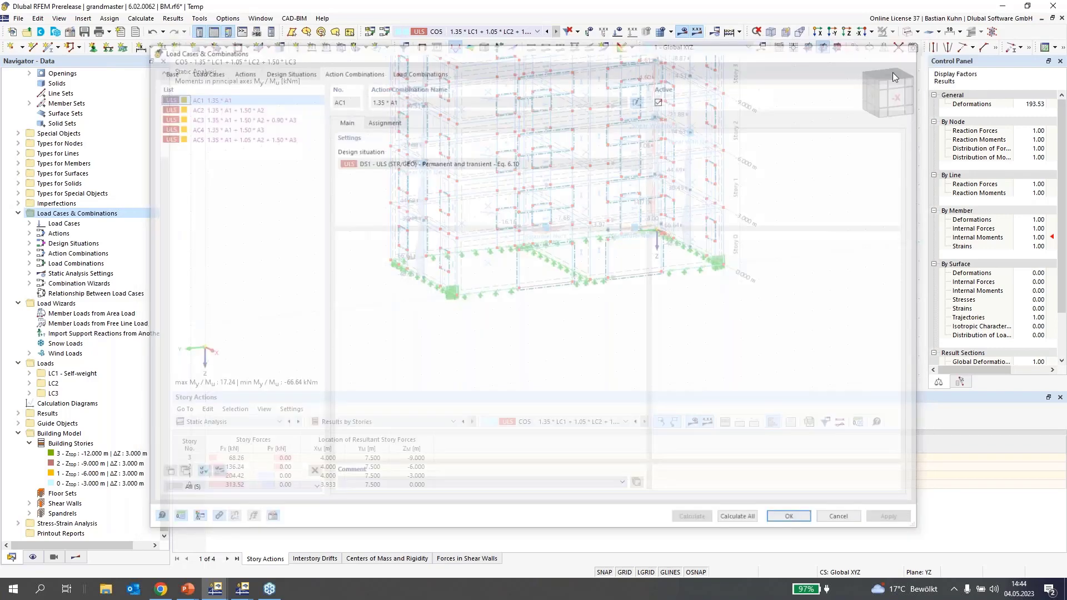
- In the Stress-Strain Analysis input data, deselect all surfaces, member sets and members from the objects to analyze for stresses
{"action": "left_click", "coordinate": [233, 422]}
{"action": "left_click", "coordinate": [256, 496]}
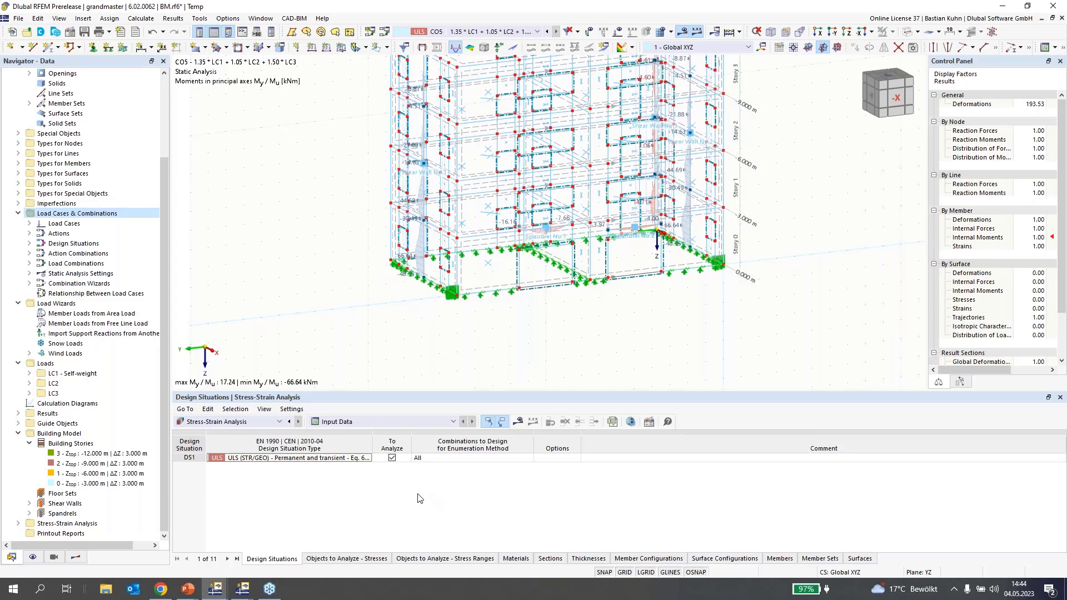
{"action": "left_click", "coordinate": [340, 558]}
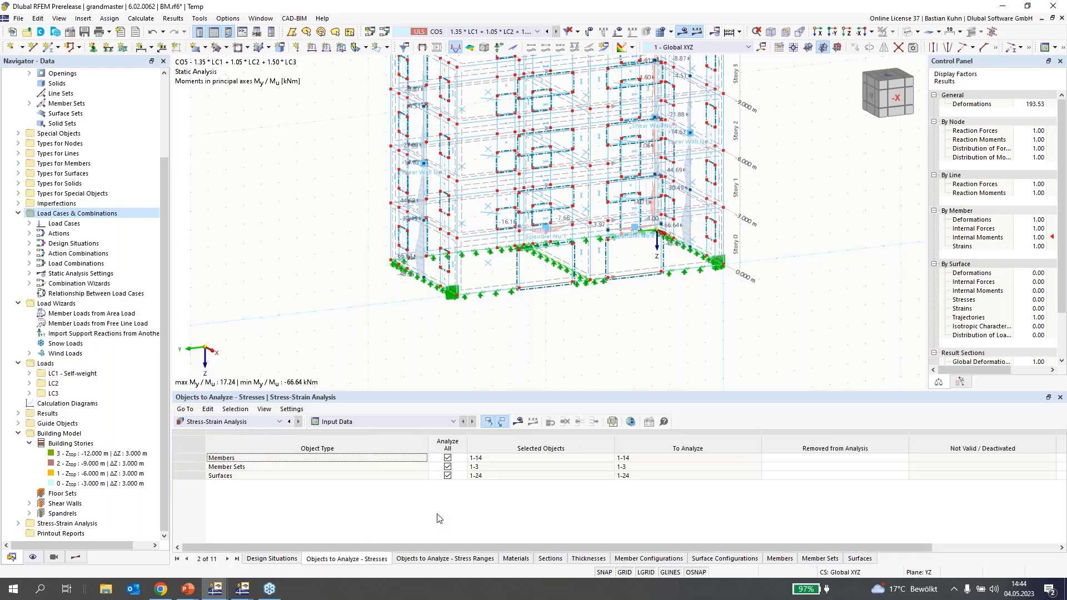
{"action": "left_click", "coordinate": [448, 475]}
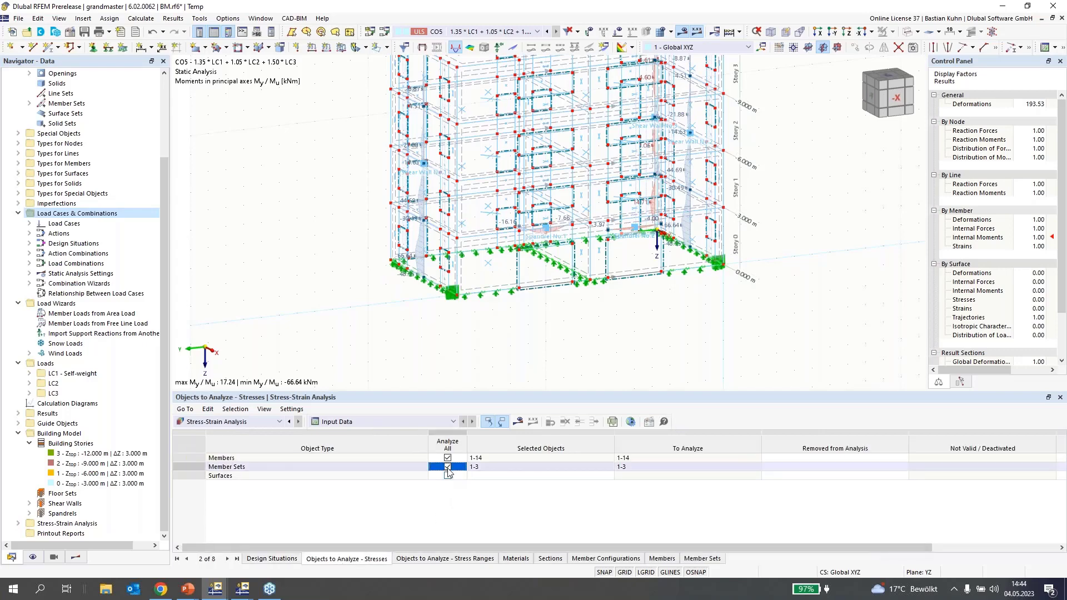
{"action": "left_click", "coordinate": [448, 466]}
{"action": "left_click", "coordinate": [448, 458]}
- Assign the result beam of the spandrel above the ground-floor opening, member 13, as the only member for stress analysis
{"action": "left_click", "coordinate": [537, 459]}
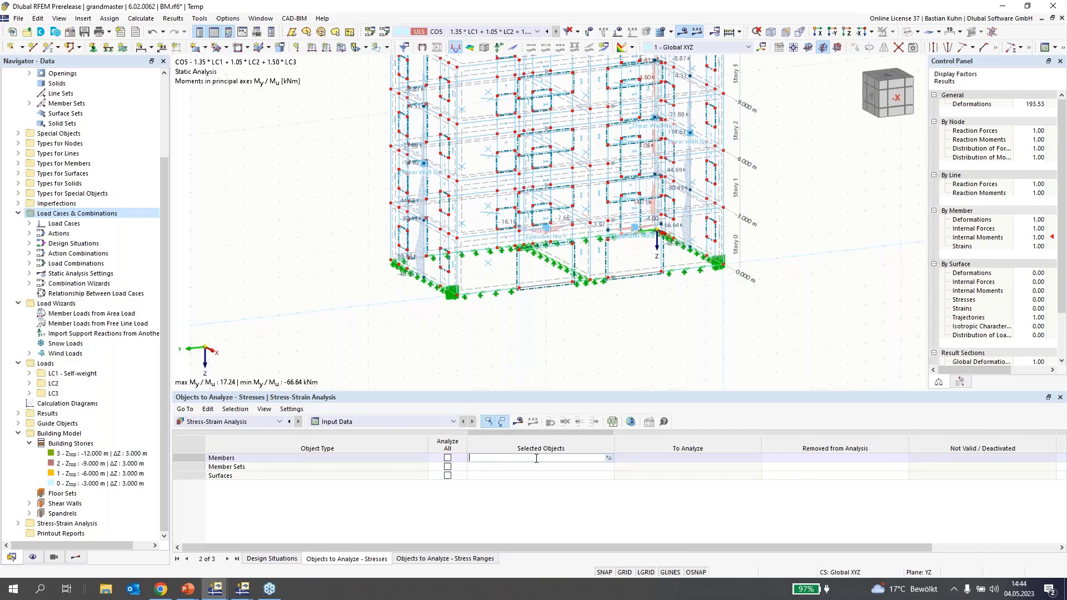
{"action": "left_click", "coordinate": [608, 459]}
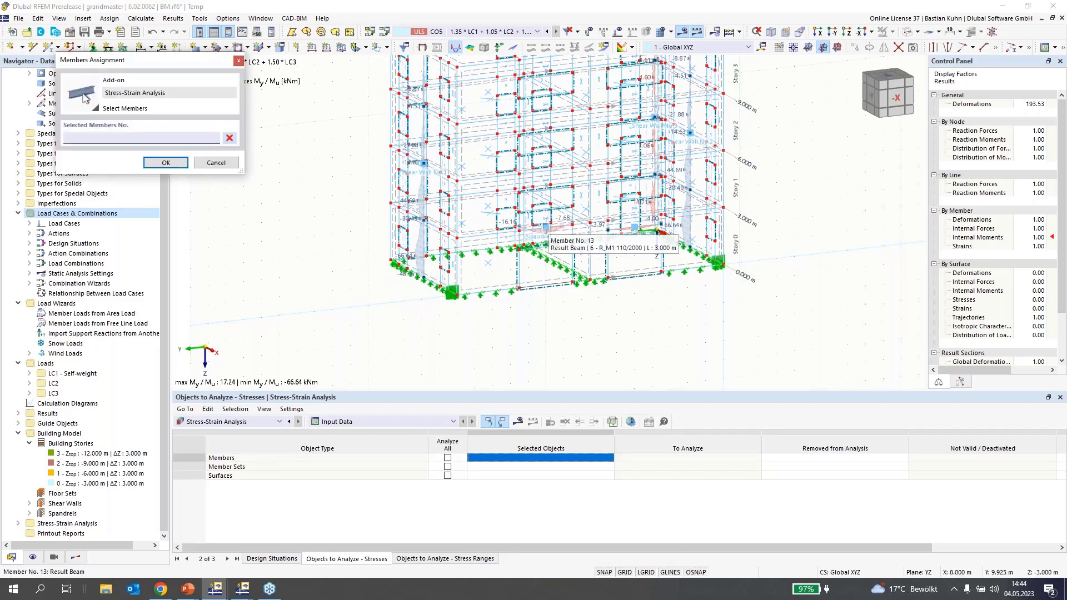
{"action": "left_click", "coordinate": [544, 229]}
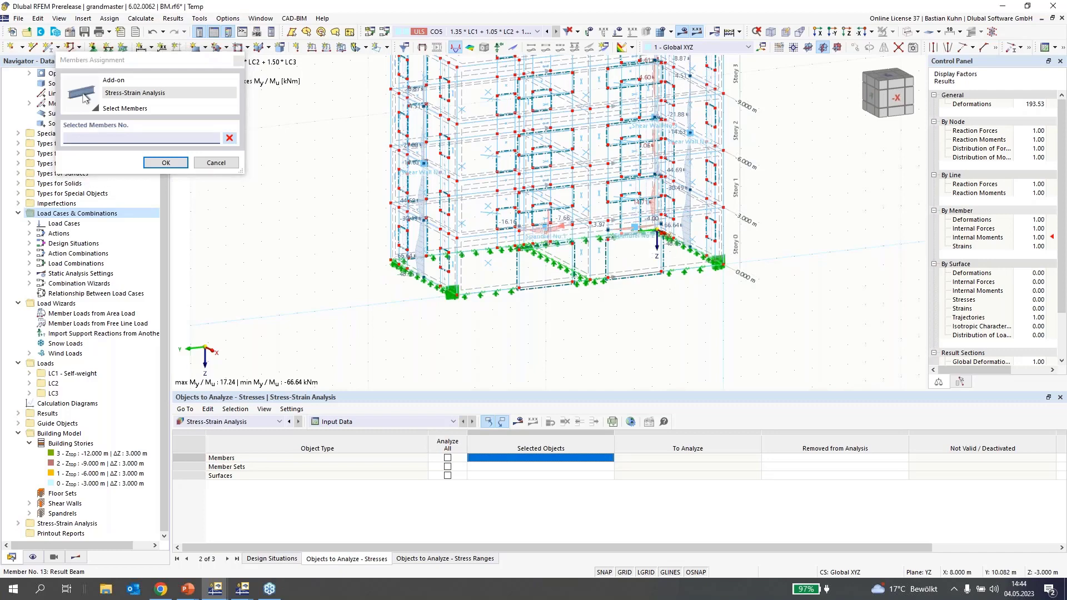
{"action": "left_click", "coordinate": [164, 162]}
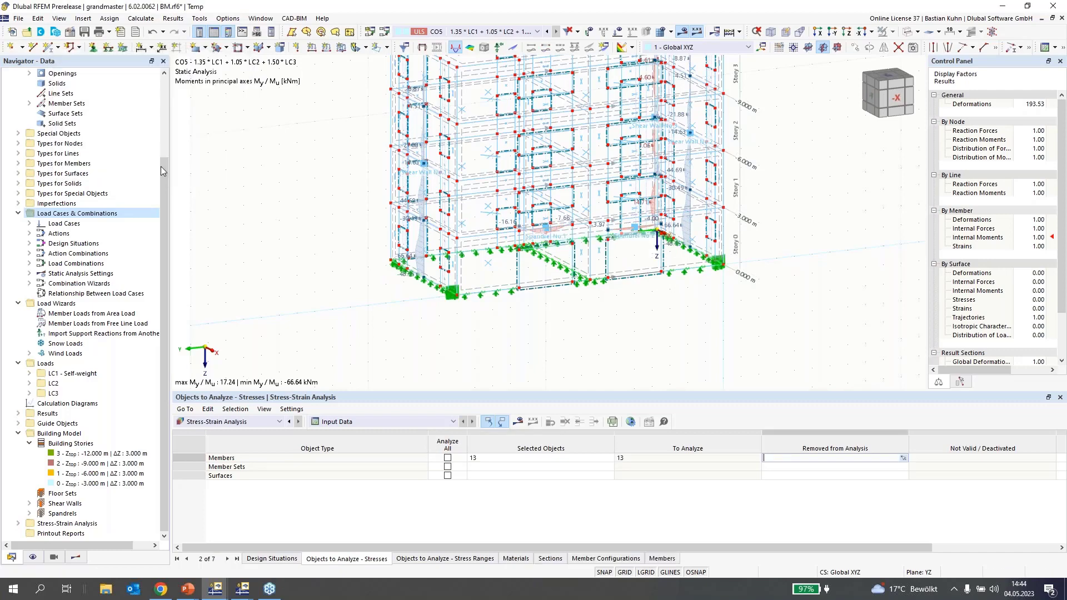
- Calculate the Stress-Strain Analysis and examine the stresses on member 13 by design situation, including the stress ratio for σx (N)
{"action": "left_click", "coordinate": [517, 422]}
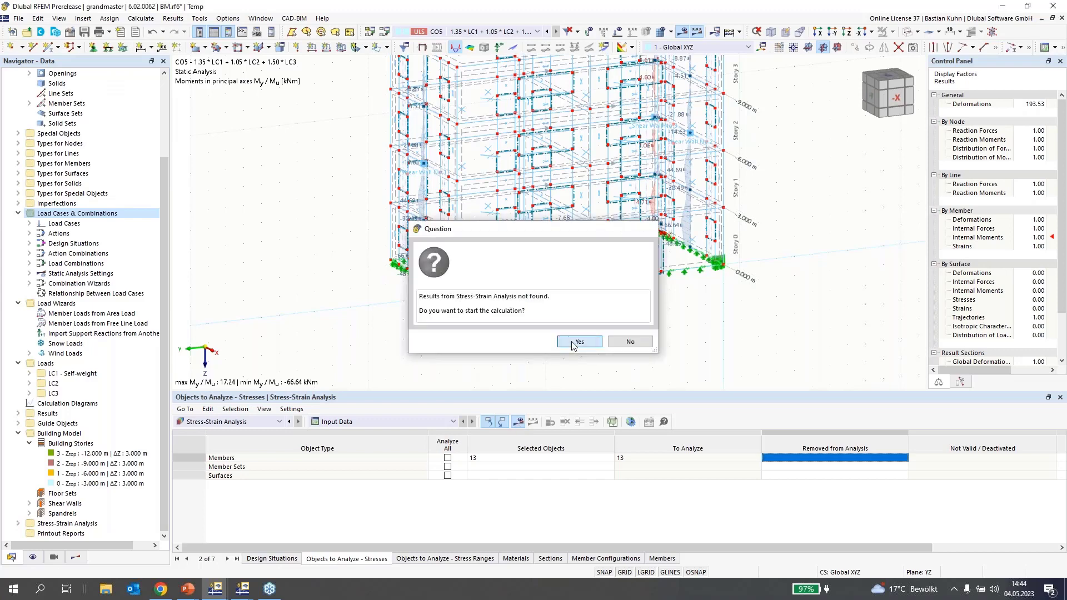
{"action": "left_click", "coordinate": [577, 342]}
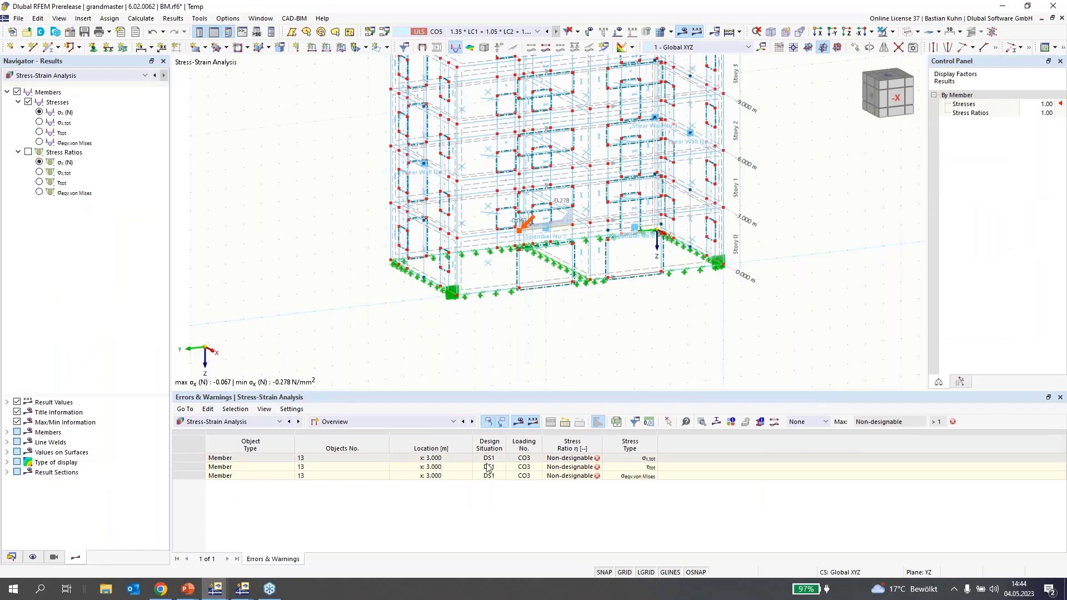
{"action": "left_click", "coordinate": [472, 423]}
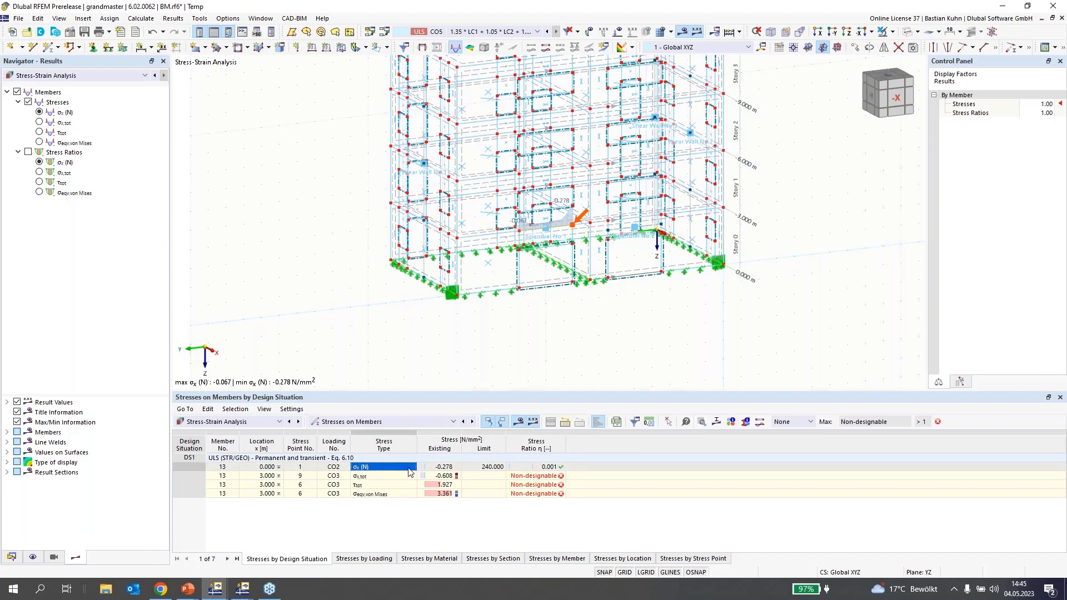
{"action": "left_click", "coordinate": [537, 468]}
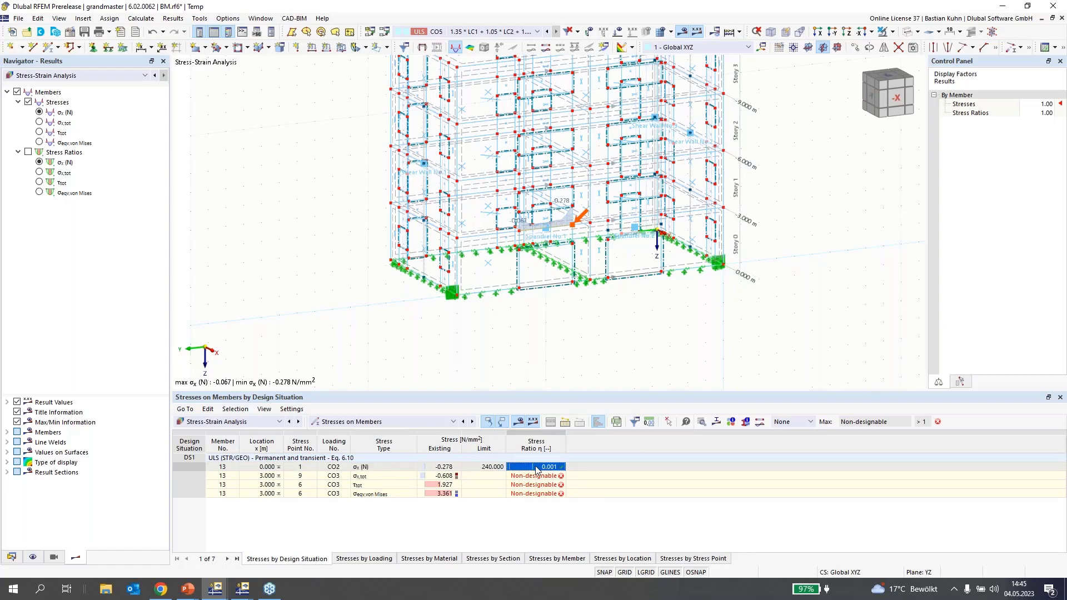
- Inspect the definition of Spandrel No. 1 and its σx (N) stress diagram in the model
{"action": "double_click", "coordinate": [546, 234]}
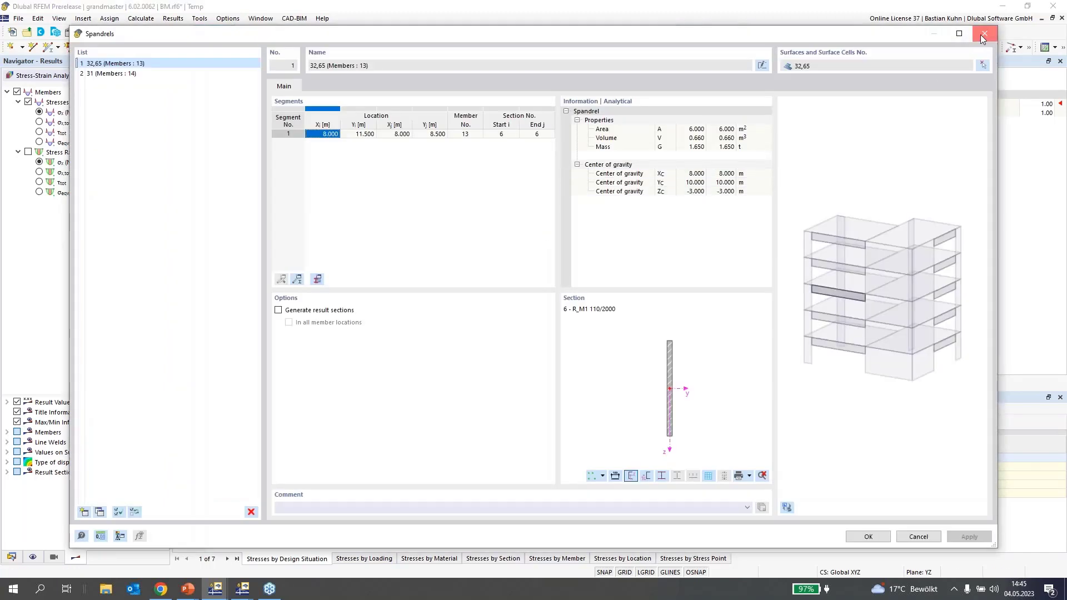
{"action": "left_click", "coordinate": [981, 34]}
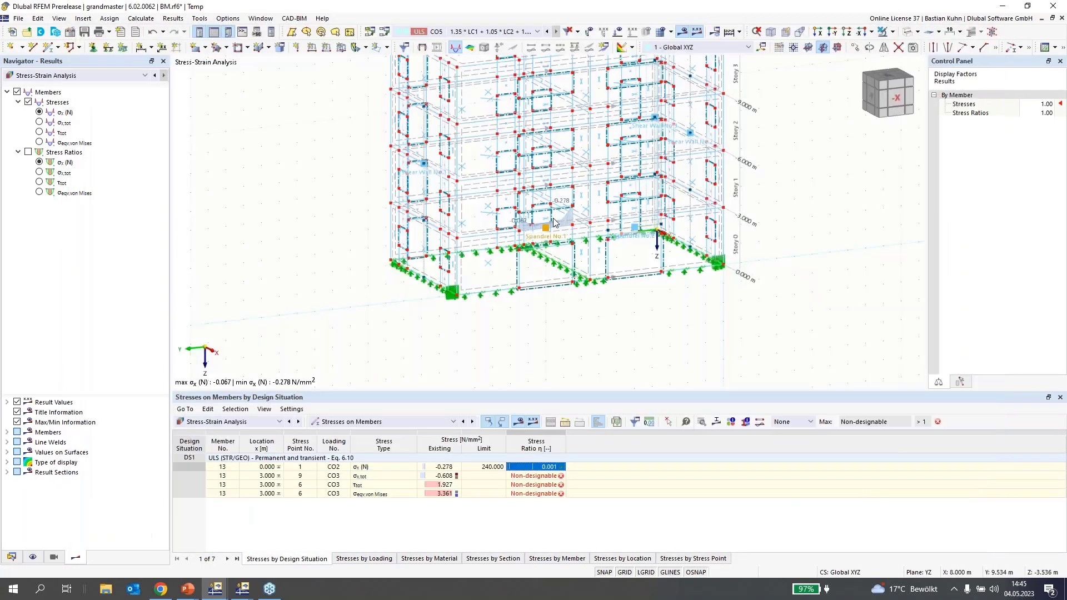
{"action": "scroll", "coordinate": [554, 219], "scroll_direction": "up", "scroll_amount": 5}
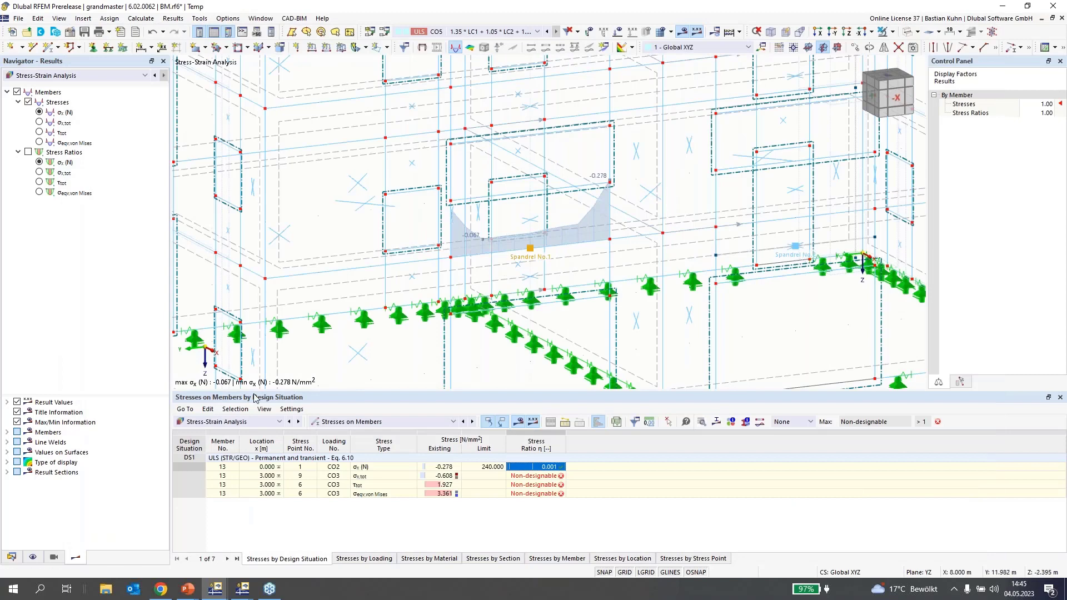
- List the model's members and highlight result beams 1 and 14 to locate them in the building
{"action": "left_click", "coordinate": [12, 557]}
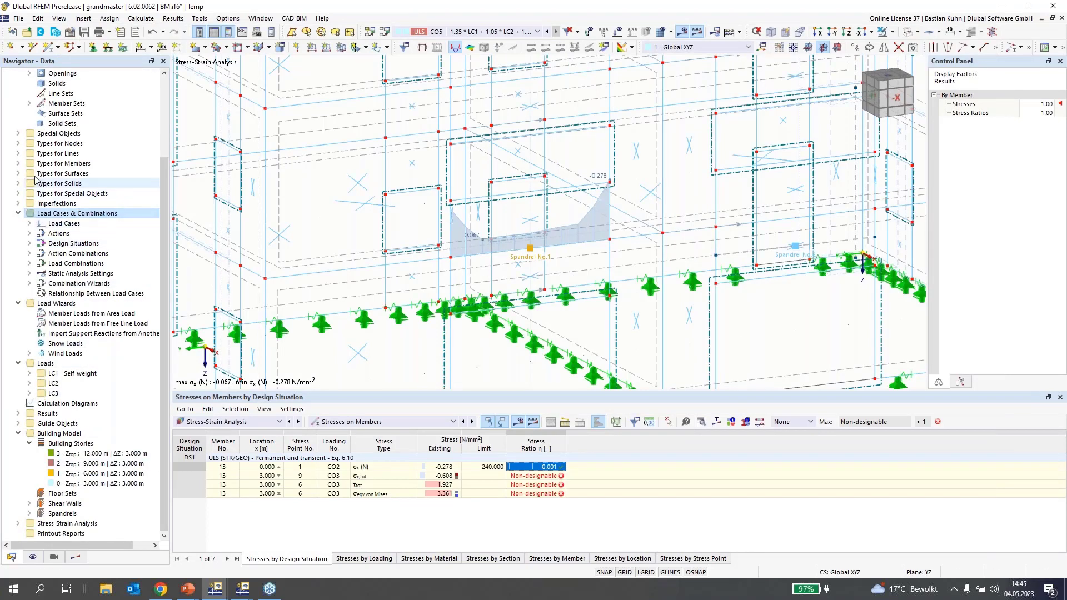
{"action": "scroll", "coordinate": [16, 169], "scroll_direction": "up", "scroll_amount": 4}
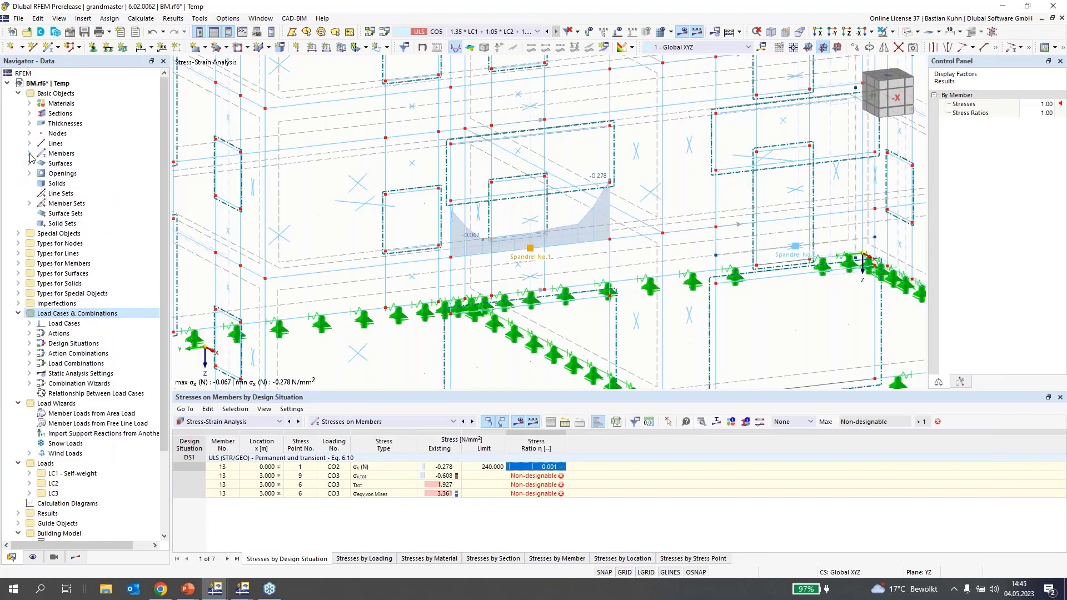
{"action": "left_click", "coordinate": [29, 153]}
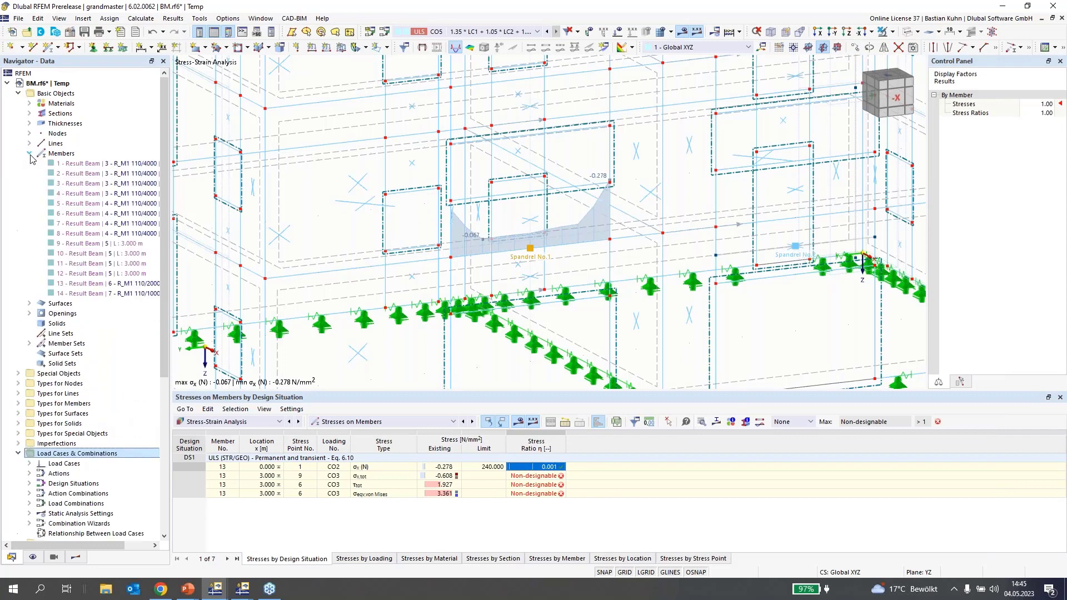
{"action": "left_click", "coordinate": [92, 168]}
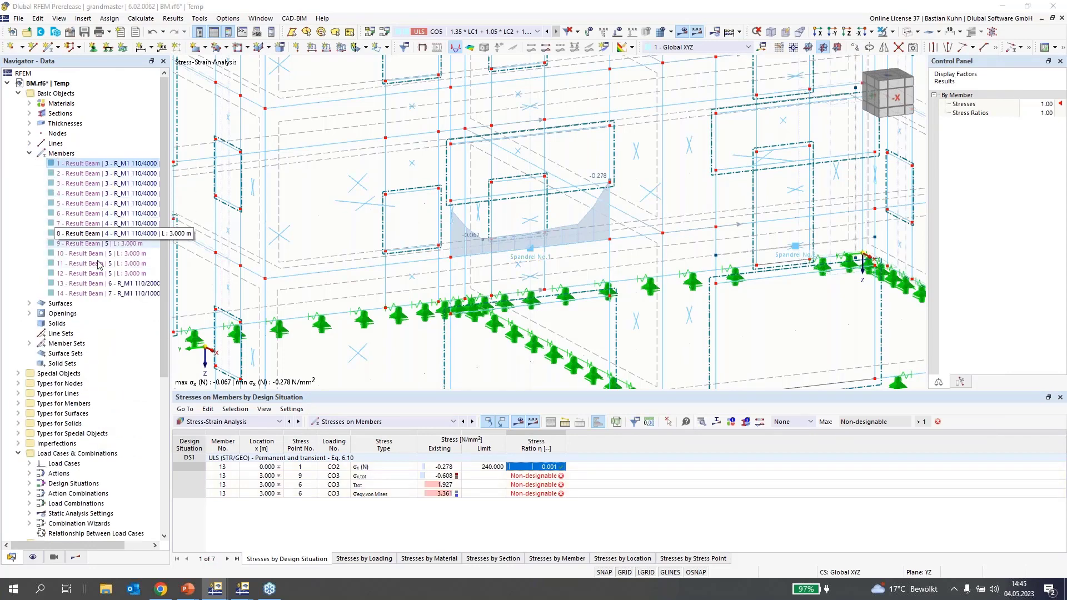
{"action": "left_click", "coordinate": [100, 295]}
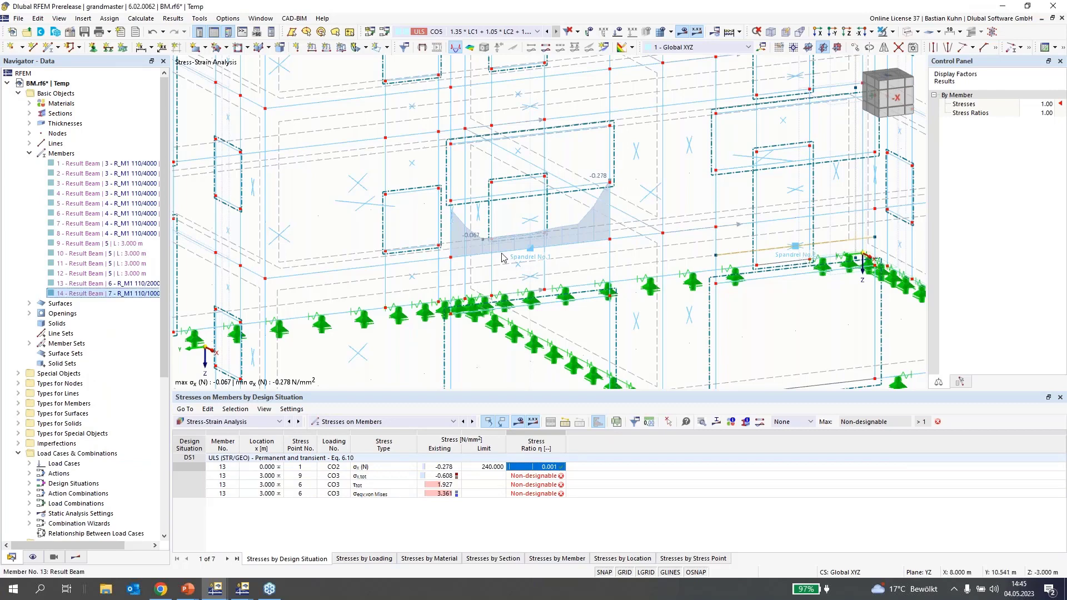
- Open the Default stress-strain configuration of member 13 and include the bending stress σx (My) in the stresses to calculate
{"action": "left_click", "coordinate": [476, 257]}
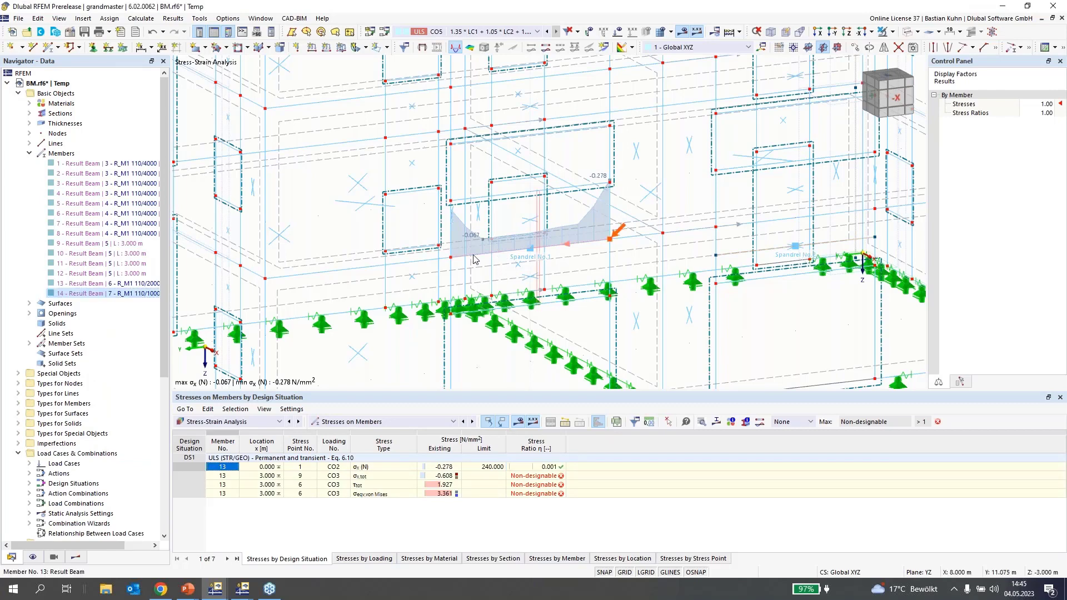
{"action": "double_click", "coordinate": [475, 258]}
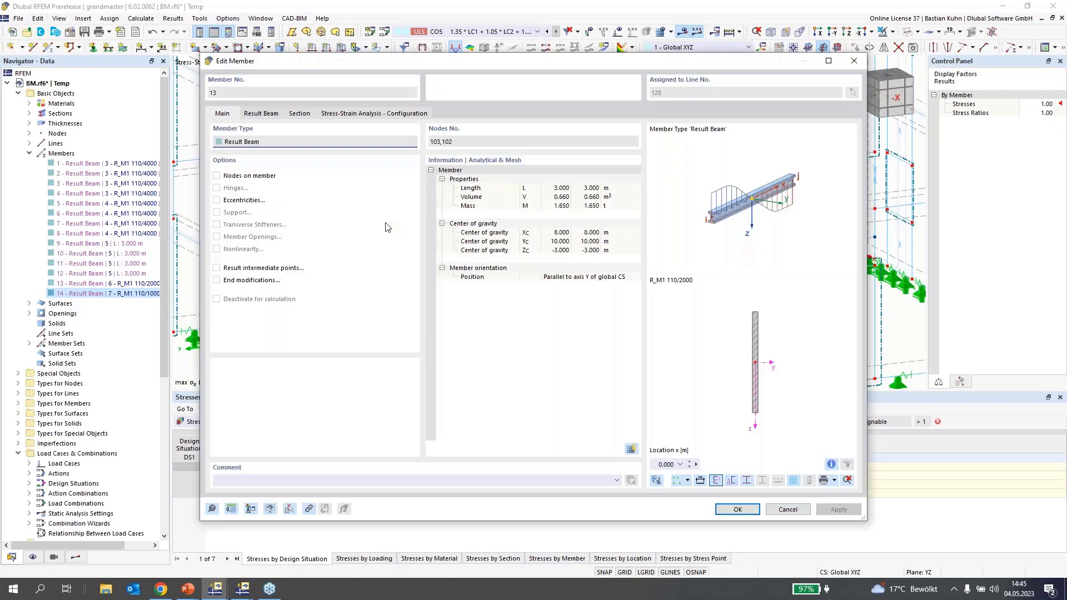
{"action": "left_click", "coordinate": [356, 114]}
{"action": "left_click", "coordinate": [615, 156]}
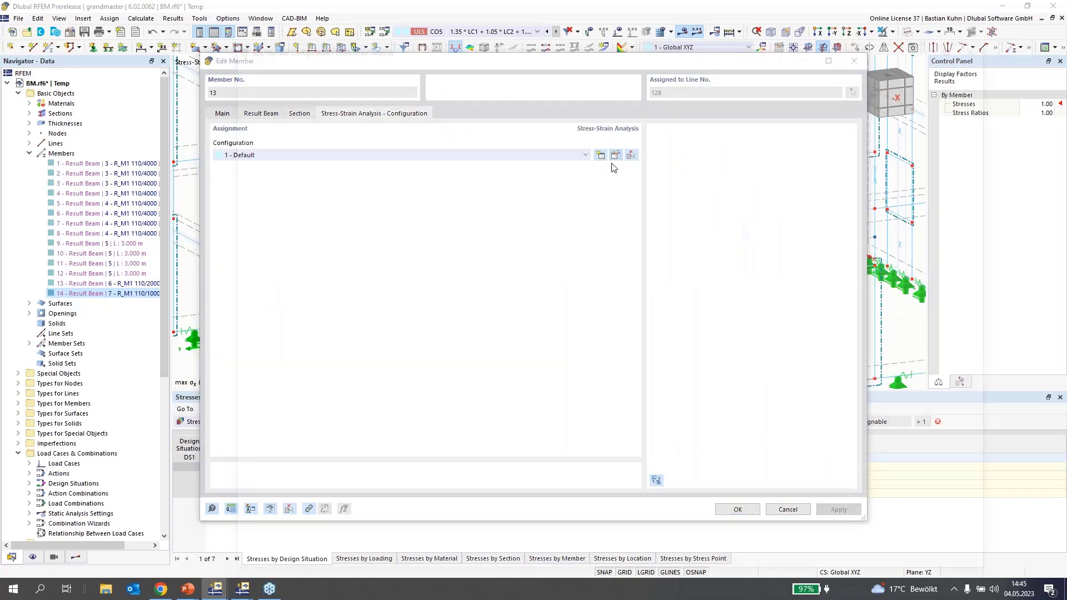
{"action": "left_click", "coordinate": [555, 169]}
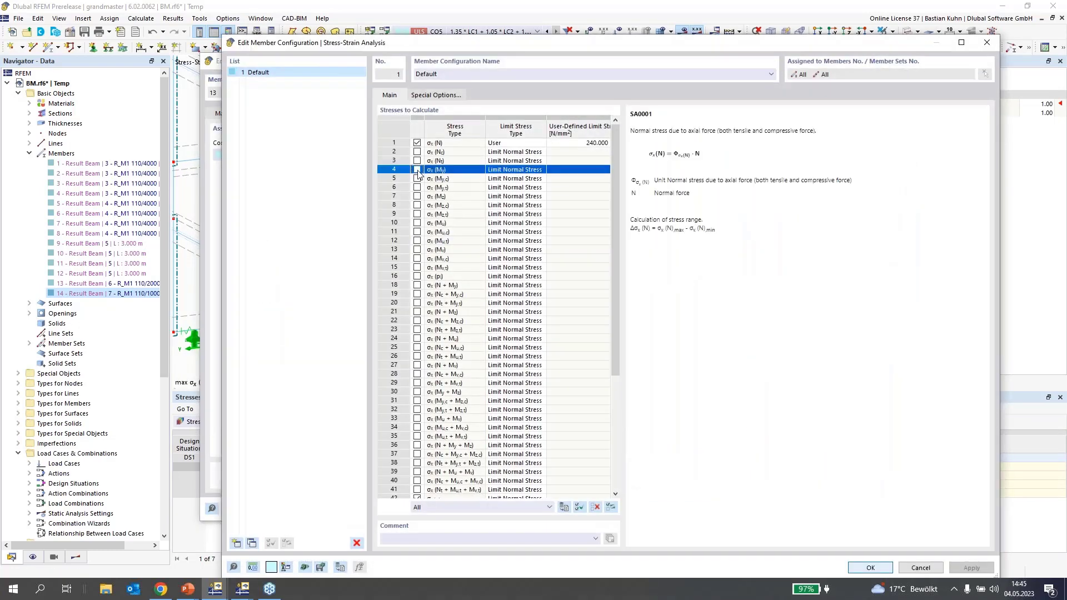
- Give the σx (My) stress a user-defined limit of 240 N/mm² and save the member configuration, accepting deletion of the Stress-Strain Analysis results
{"action": "left_click", "coordinate": [541, 170]}
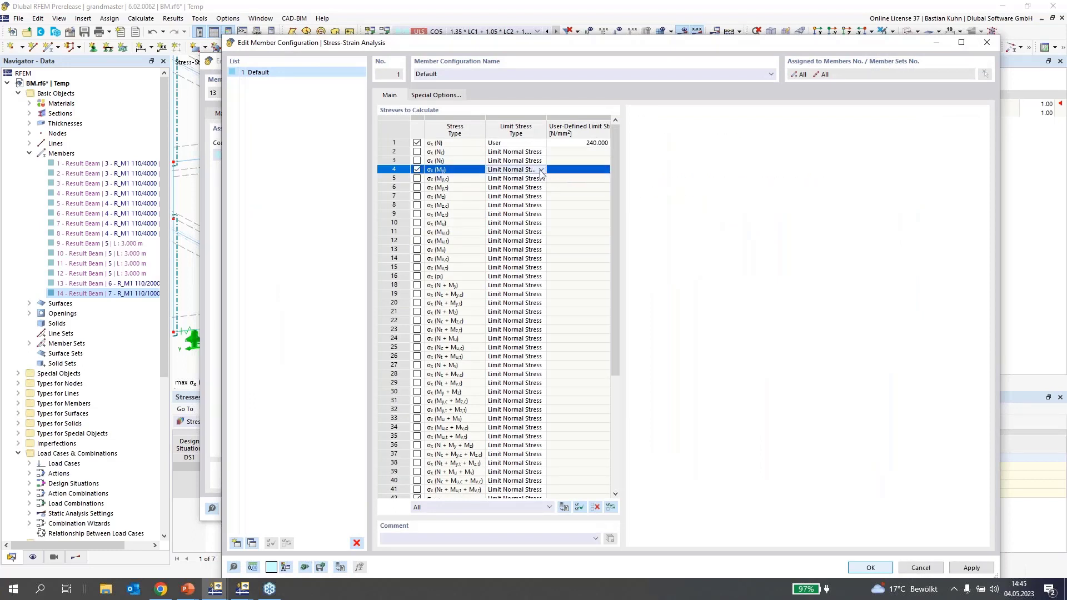
{"action": "left_click", "coordinate": [541, 170]}
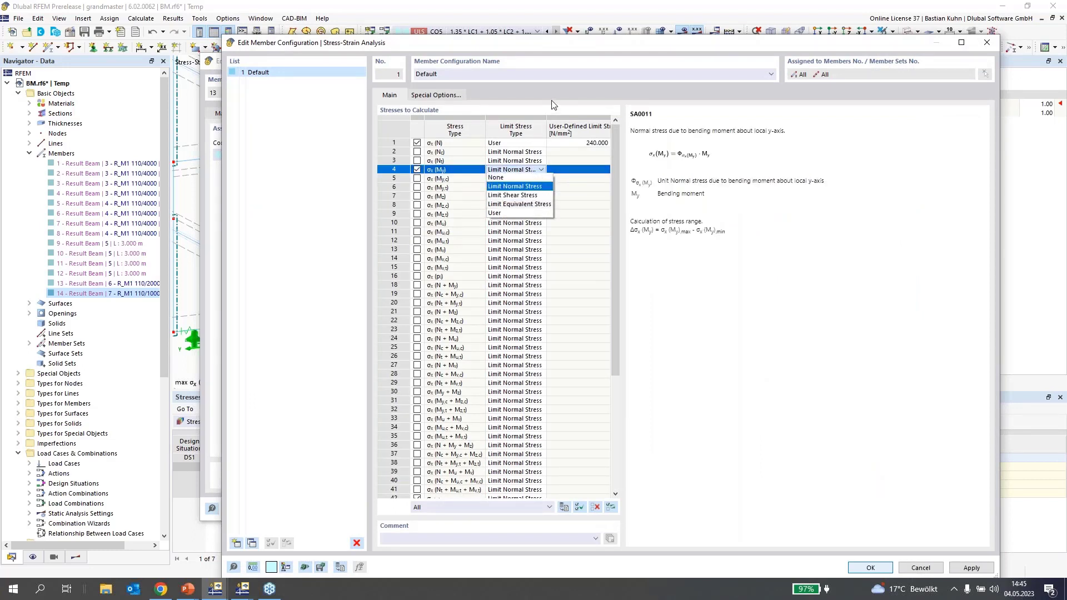
{"action": "left_click", "coordinate": [606, 174]}
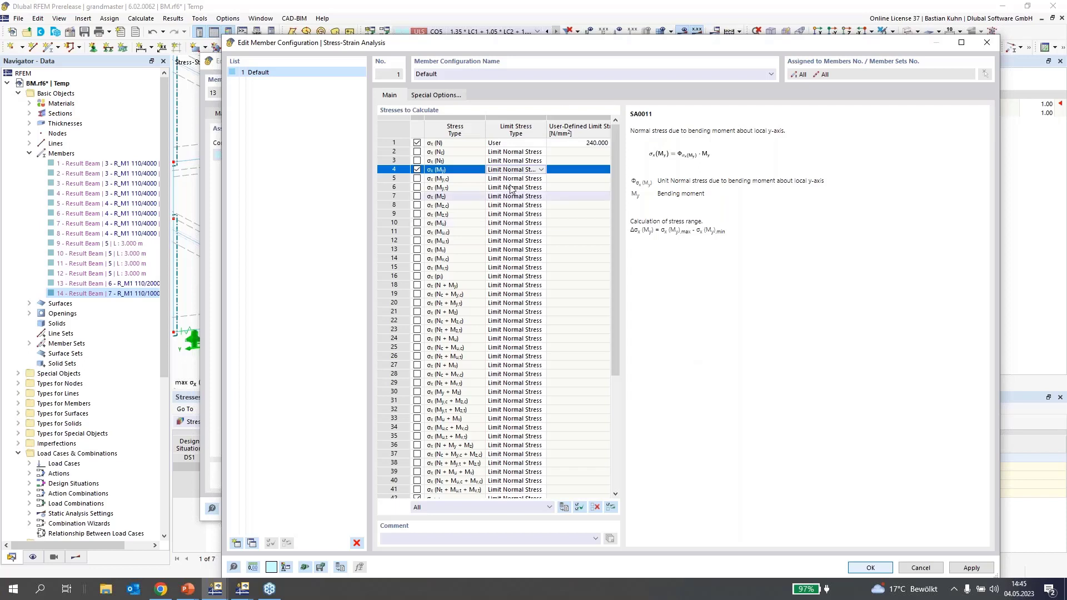
{"action": "left_click", "coordinate": [543, 170]}
{"action": "left_click", "coordinate": [547, 190]}
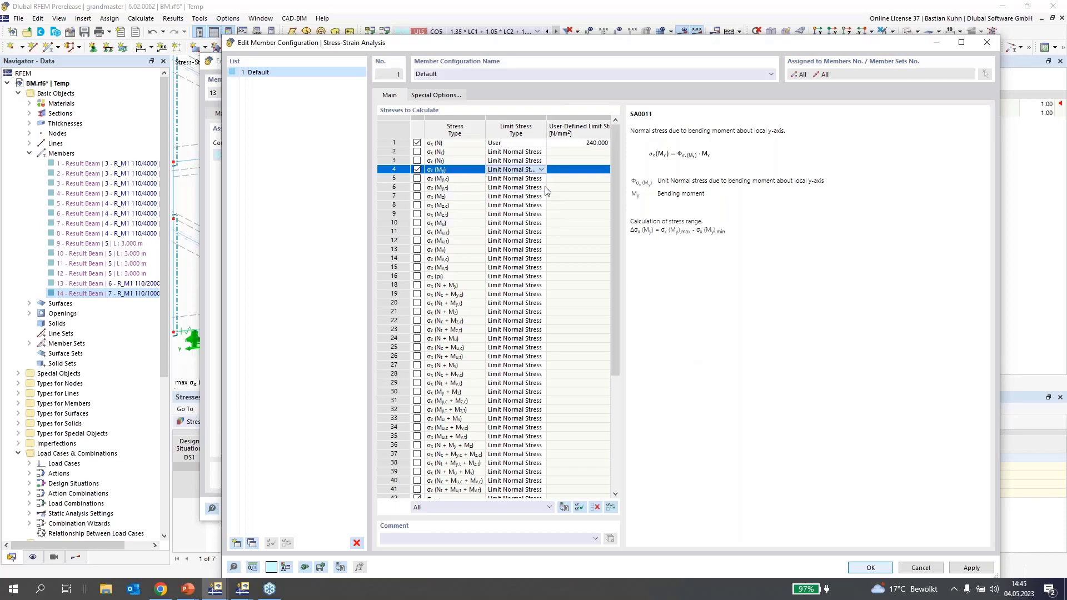
{"action": "left_click", "coordinate": [564, 170]}
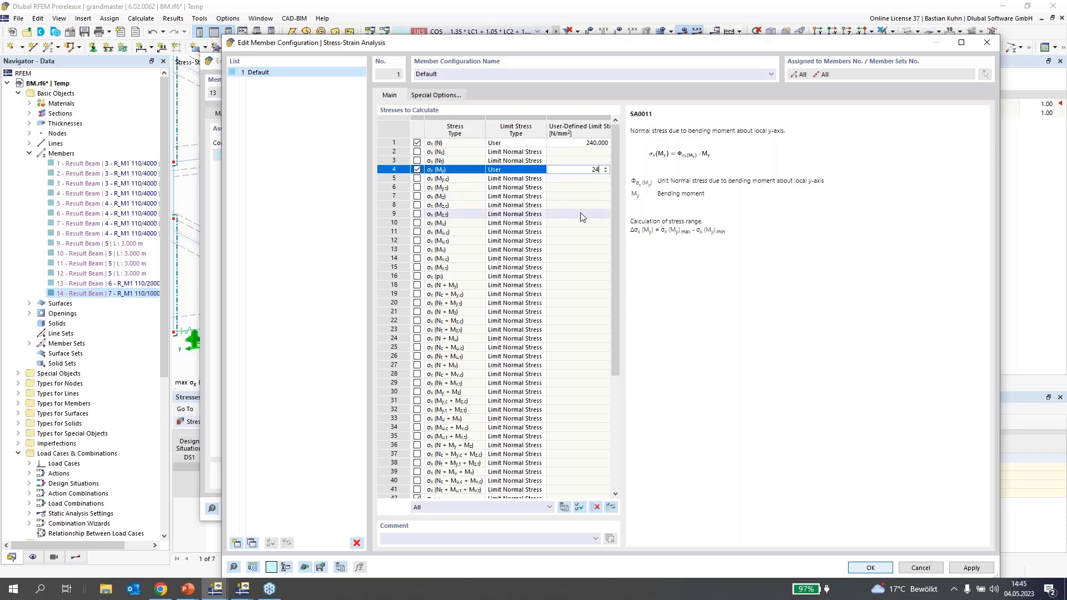
{"action": "type", "text": "240"}
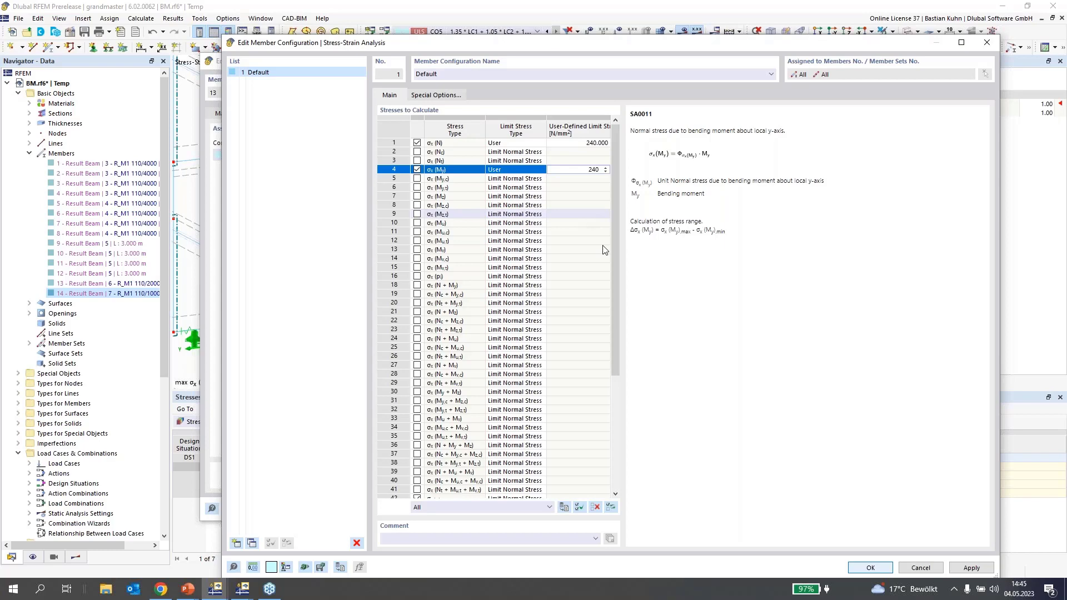
{"action": "left_click", "coordinate": [867, 568]}
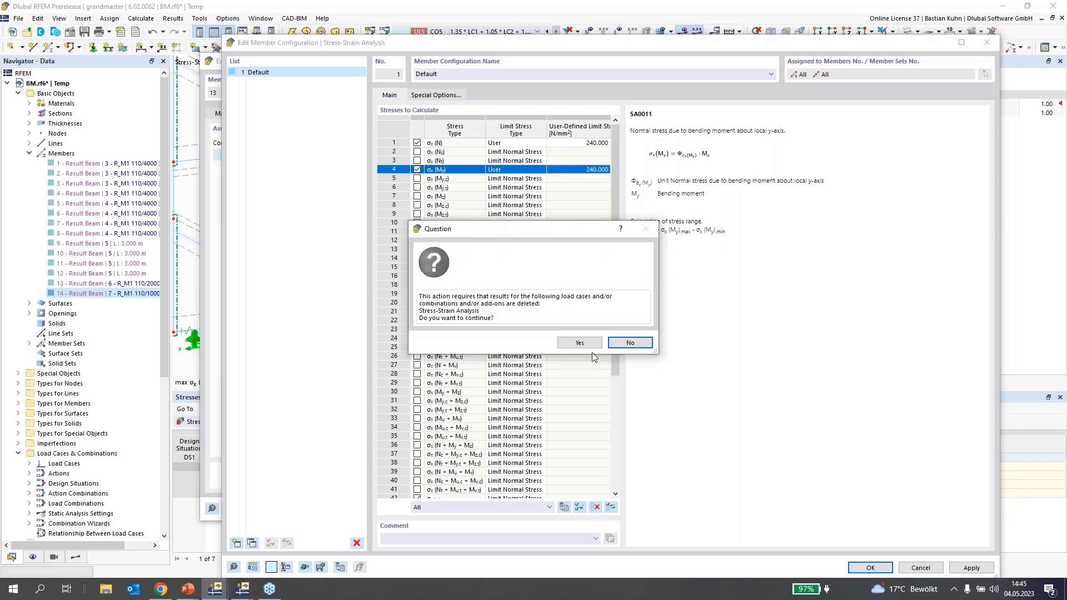
{"action": "left_click", "coordinate": [588, 343]}
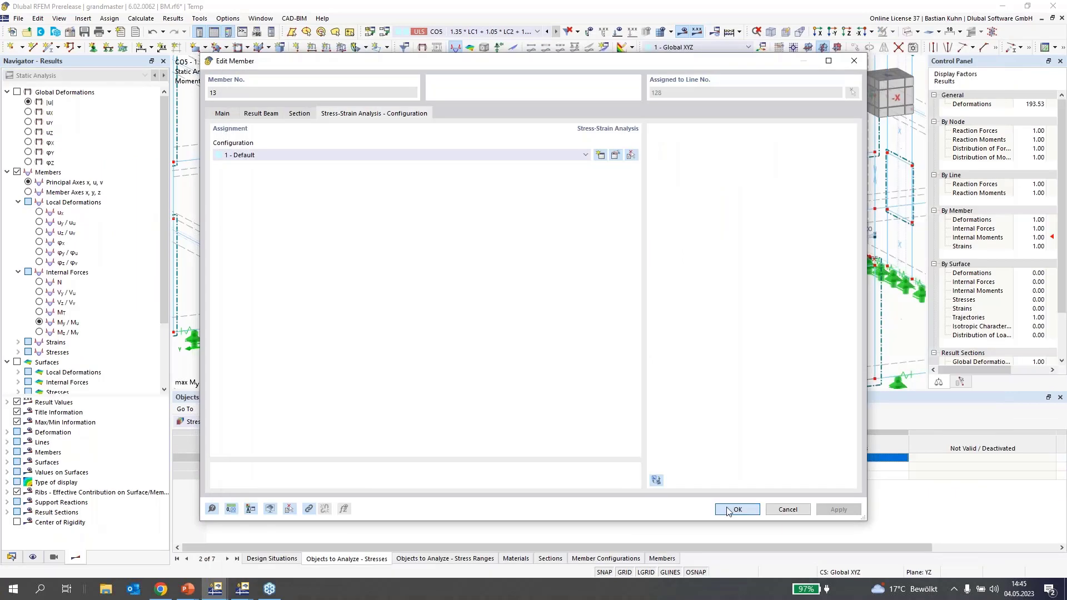
{"action": "left_click", "coordinate": [729, 510]}
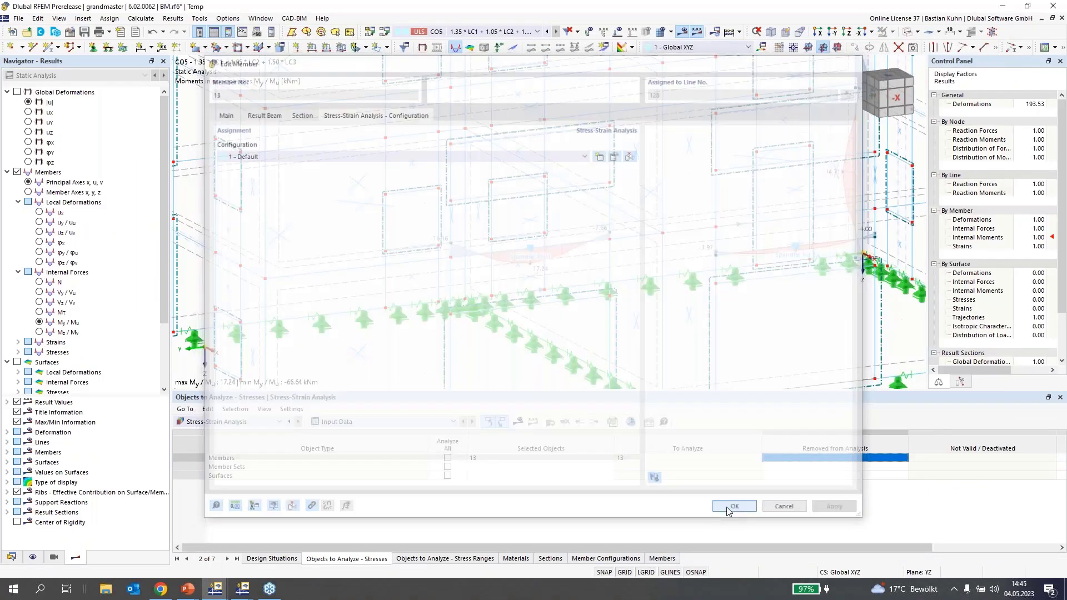
- Recalculate the Stress-Strain Analysis and examine the σx (My) result of member 13 in the stresses by design situation
{"action": "left_click", "coordinate": [517, 423]}
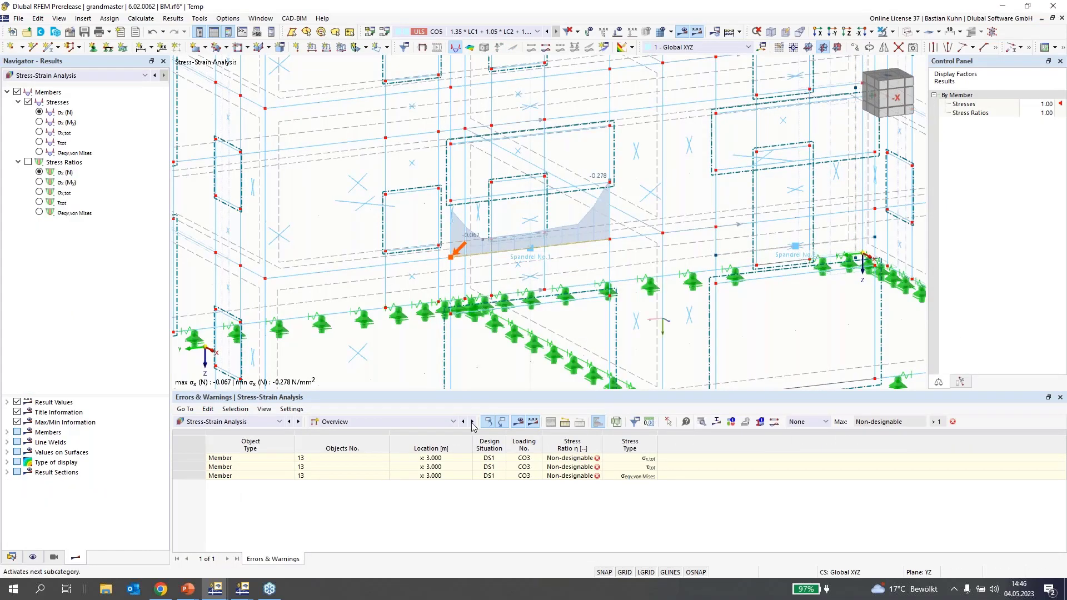
{"action": "left_click", "coordinate": [443, 476]}
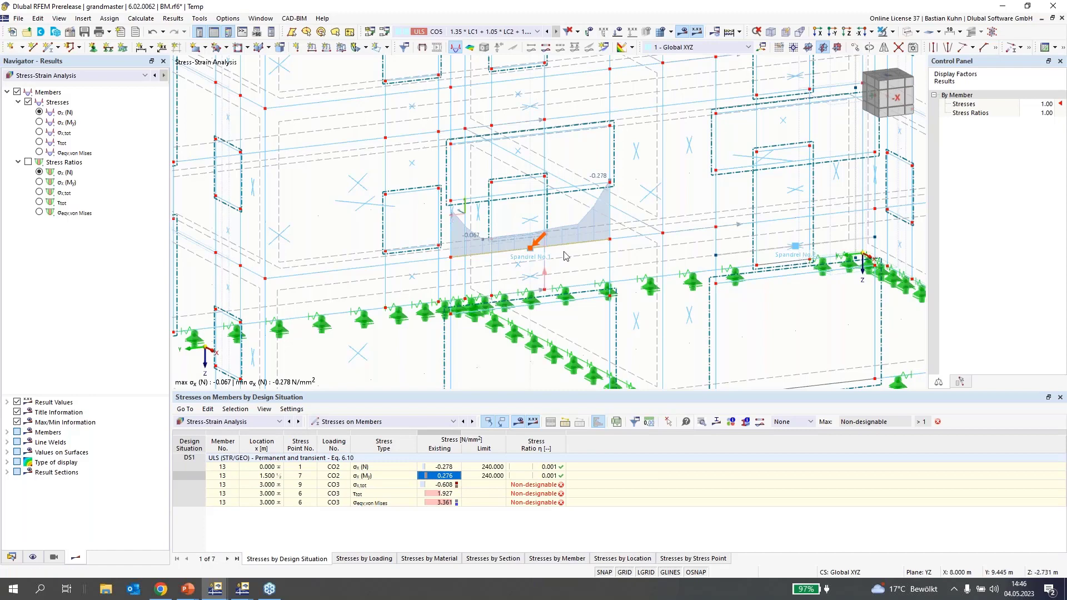
{"action": "scroll", "coordinate": [565, 255], "scroll_direction": "down", "scroll_amount": 3}
{"action": "scroll", "coordinate": [566, 256], "scroll_direction": "down", "scroll_amount": 2}
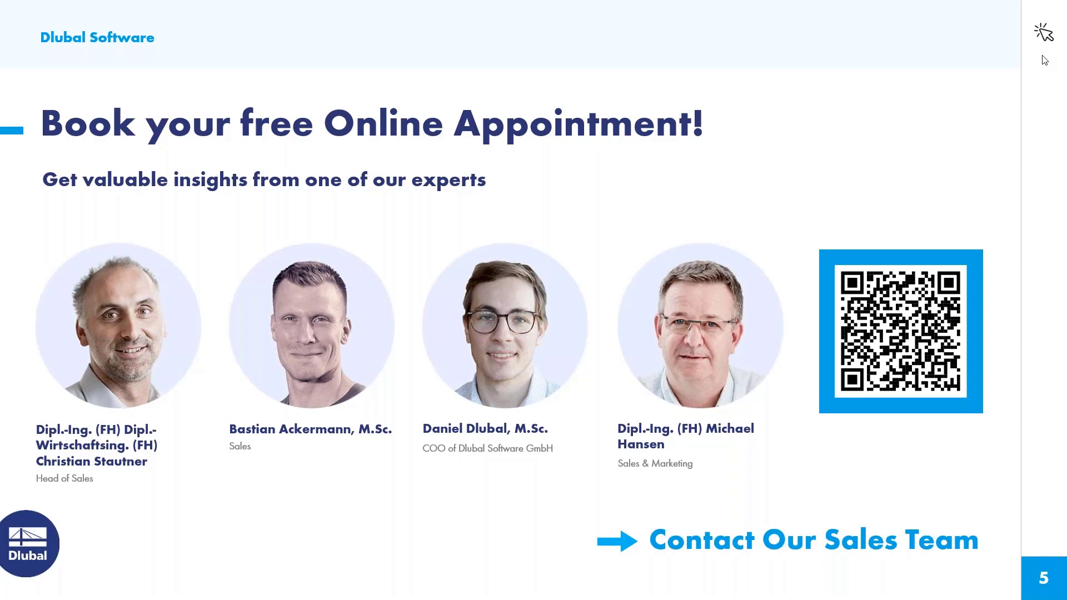
- Switch to Chrome with the Dlubal website and maximise its window
{"action": "left_click_drag", "start_coordinate": [1045, 60], "coordinate": [439, 30]}
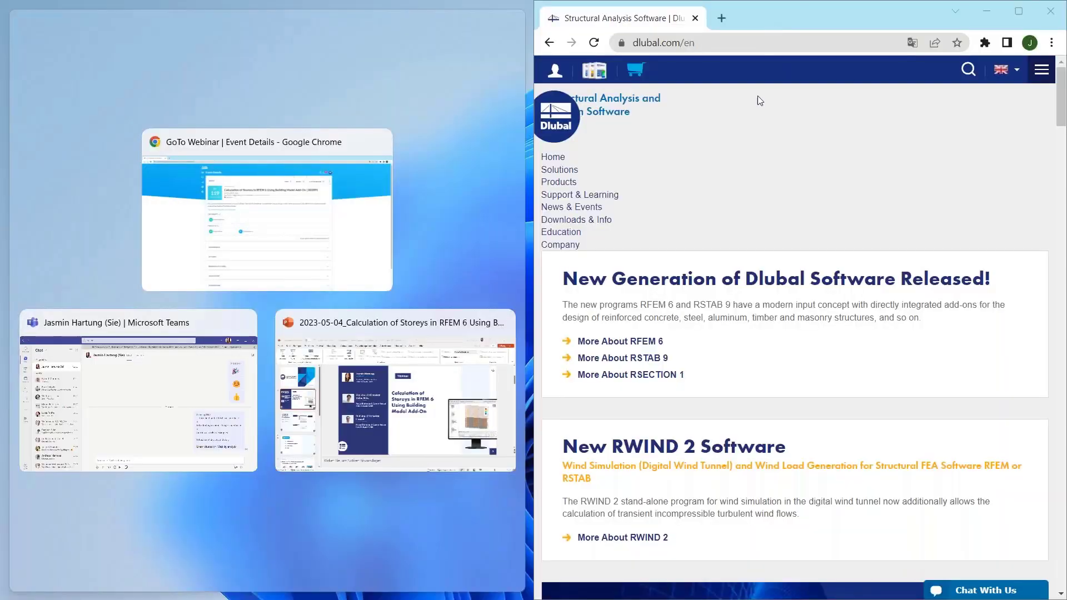
{"action": "left_click", "coordinate": [757, 134]}
{"action": "left_click_drag", "start_coordinate": [799, 14], "coordinate": [79, 1]}
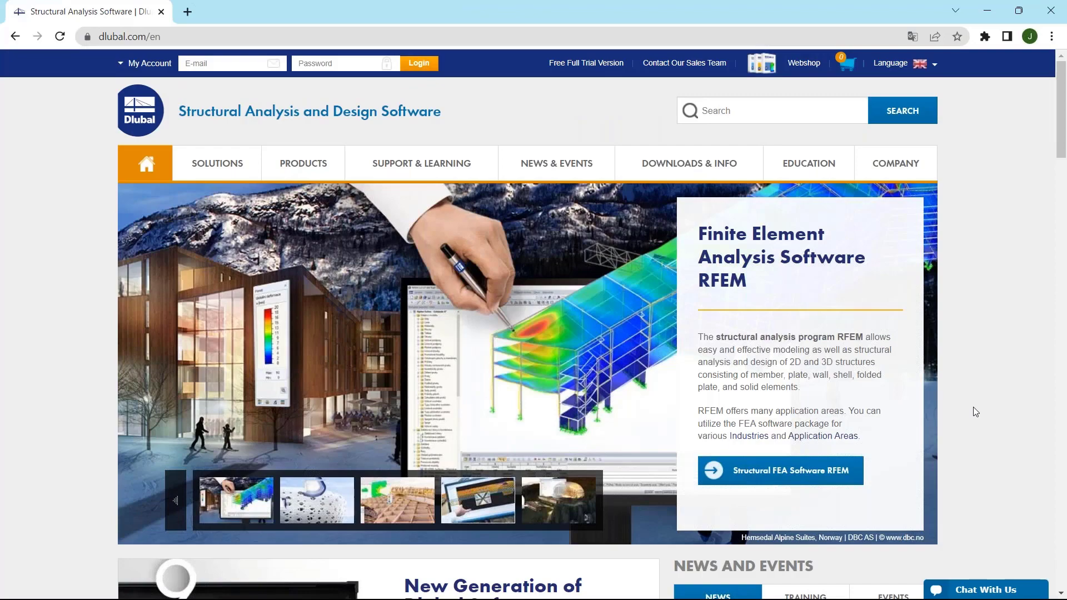
- Browse the website's list of webinars and open the page of "Calculation of Storeys in RFEM 6 Using Building Model Add-On"
{"action": "mouse_move", "coordinate": [547, 173]}
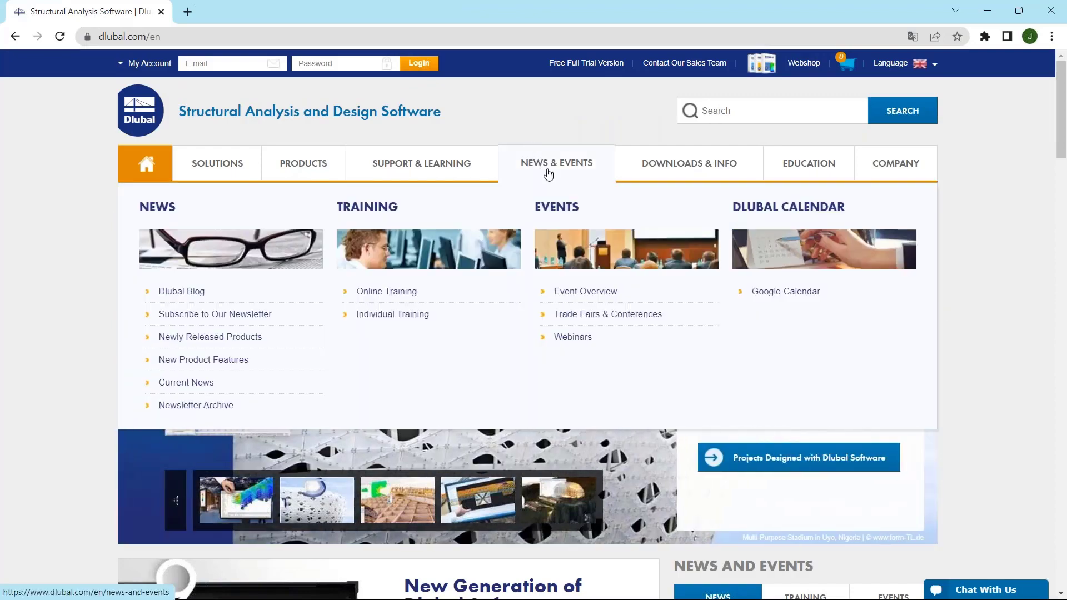
{"action": "left_click", "coordinate": [573, 339]}
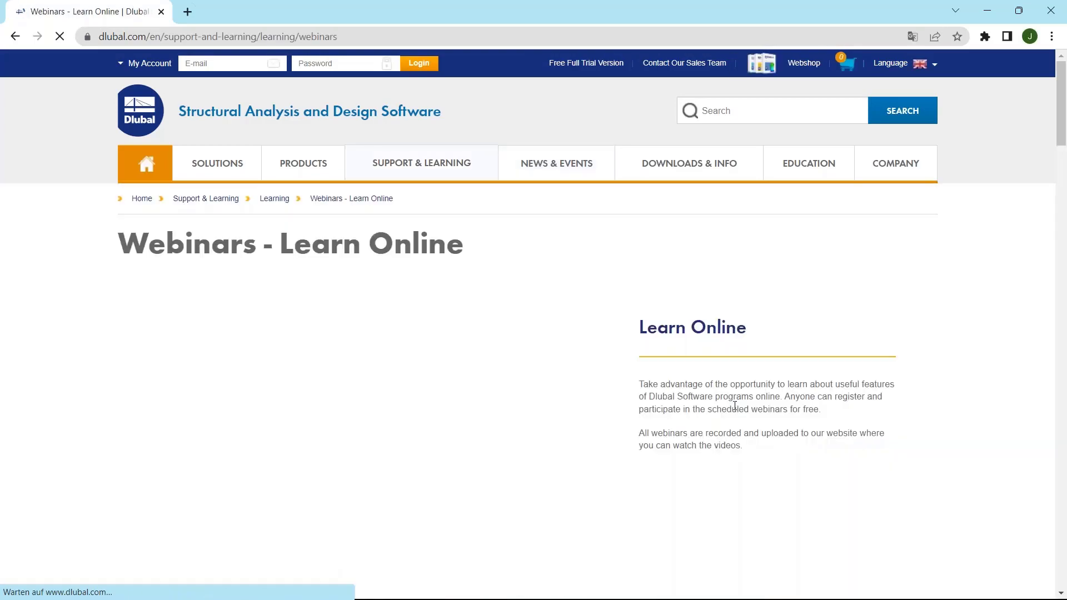
{"action": "scroll", "coordinate": [591, 355], "scroll_direction": "down", "scroll_amount": 1}
{"action": "scroll", "coordinate": [591, 356], "scroll_direction": "down", "scroll_amount": 7}
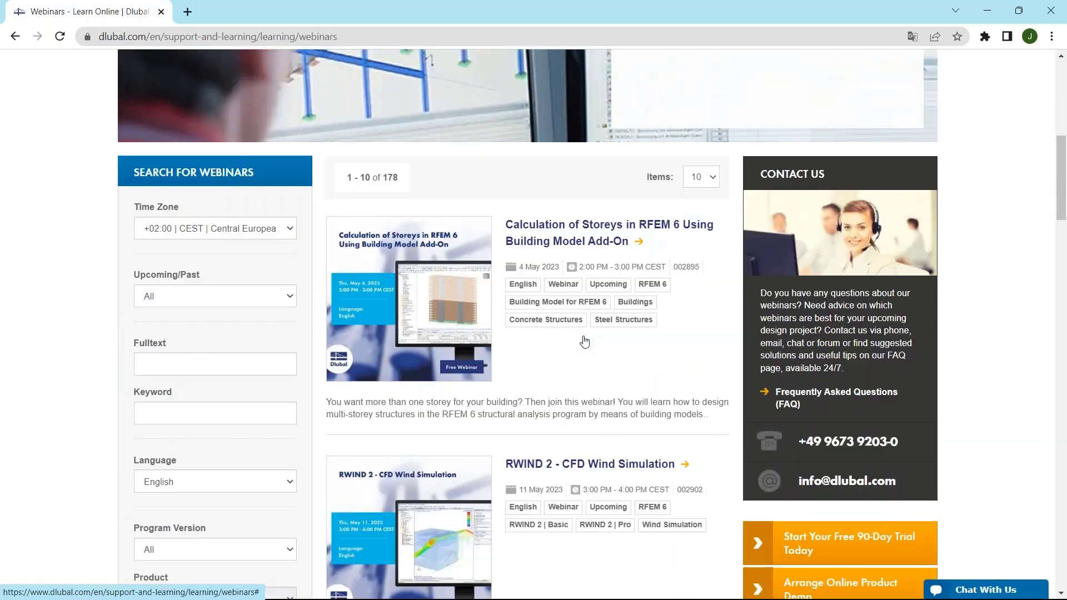
{"action": "scroll", "coordinate": [480, 284], "scroll_direction": "down", "scroll_amount": 2}
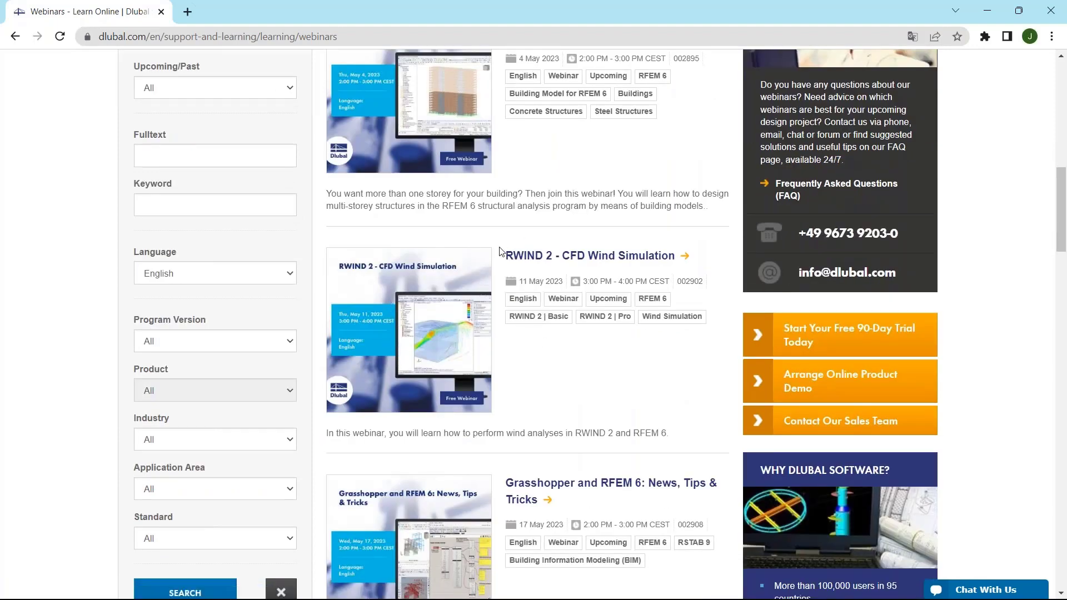
{"action": "scroll", "coordinate": [499, 251], "scroll_direction": "up", "scroll_amount": 2}
{"action": "left_click", "coordinate": [569, 172]}
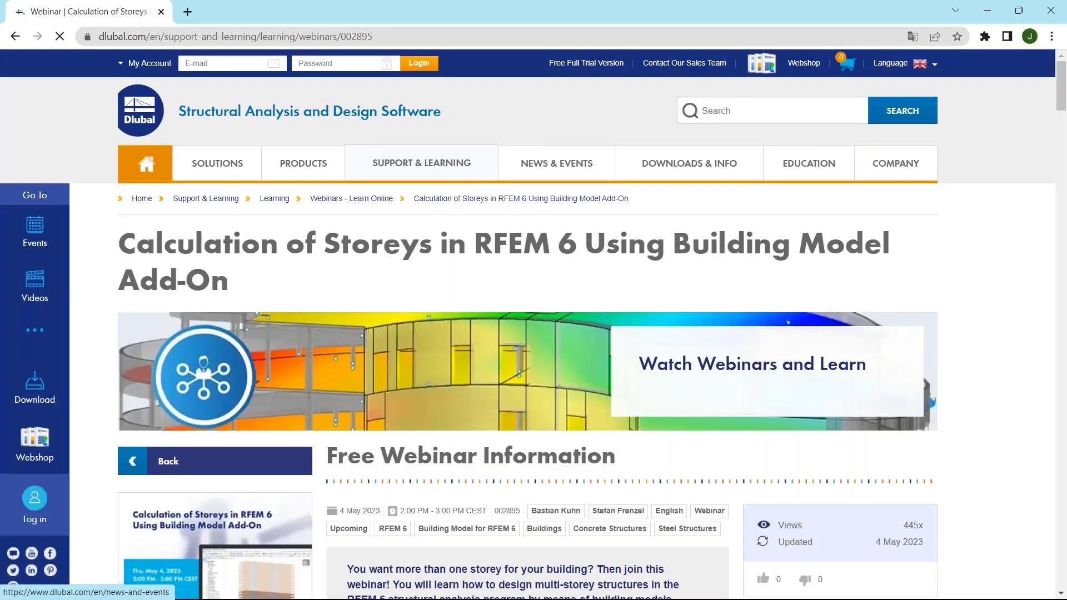
- Look through the webinar page for the recorded video, presentation slides, related links, recommended events and models to download
{"action": "scroll", "coordinate": [569, 173], "scroll_direction": "down", "scroll_amount": 1}
{"action": "scroll", "coordinate": [555, 233], "scroll_direction": "down", "scroll_amount": 5}
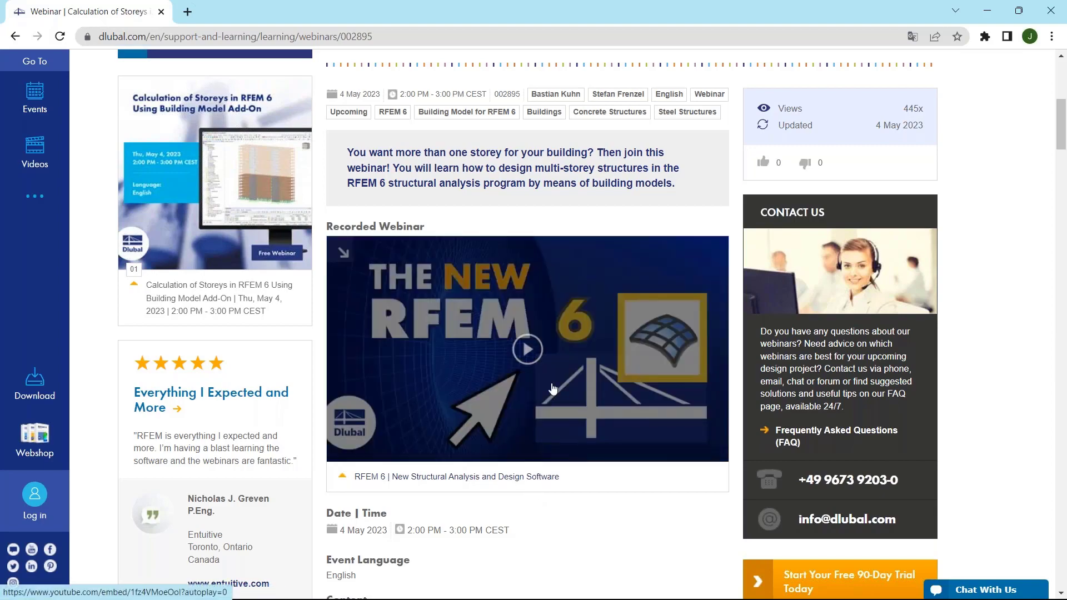
{"action": "scroll", "coordinate": [550, 385], "scroll_direction": "down", "scroll_amount": 3}
{"action": "scroll", "coordinate": [550, 384], "scroll_direction": "down", "scroll_amount": 12}
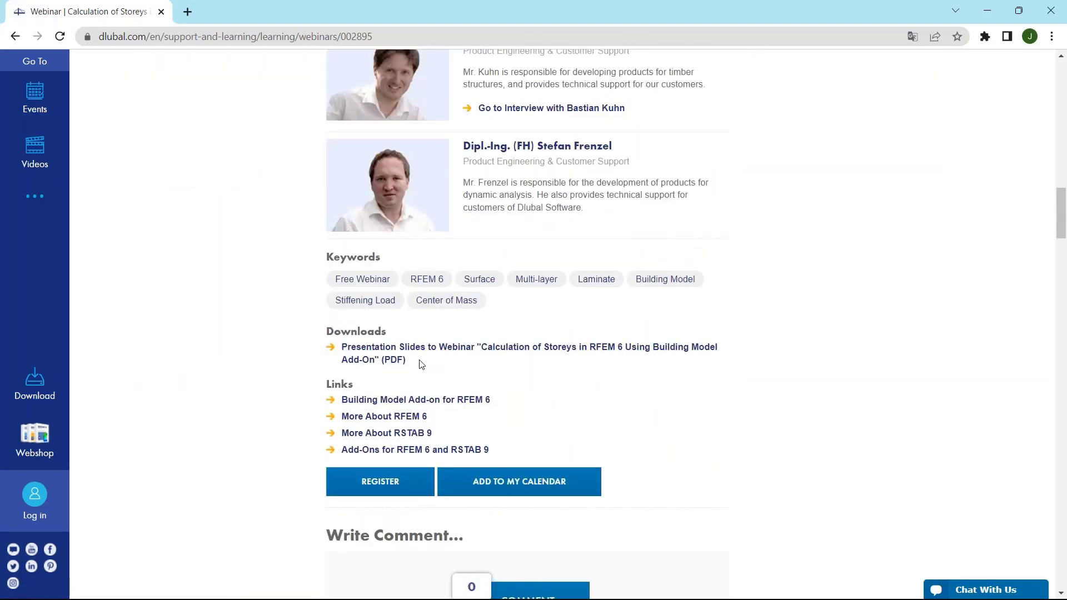
{"action": "scroll", "coordinate": [455, 356], "scroll_direction": "down", "scroll_amount": 12}
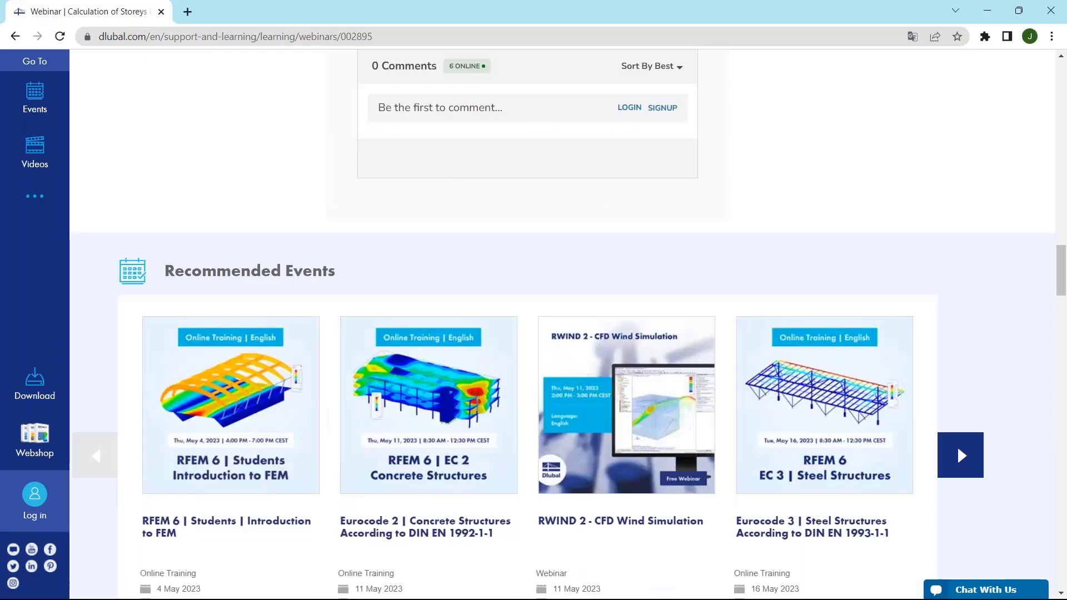
{"action": "scroll", "coordinate": [451, 360], "scroll_direction": "down", "scroll_amount": 9}
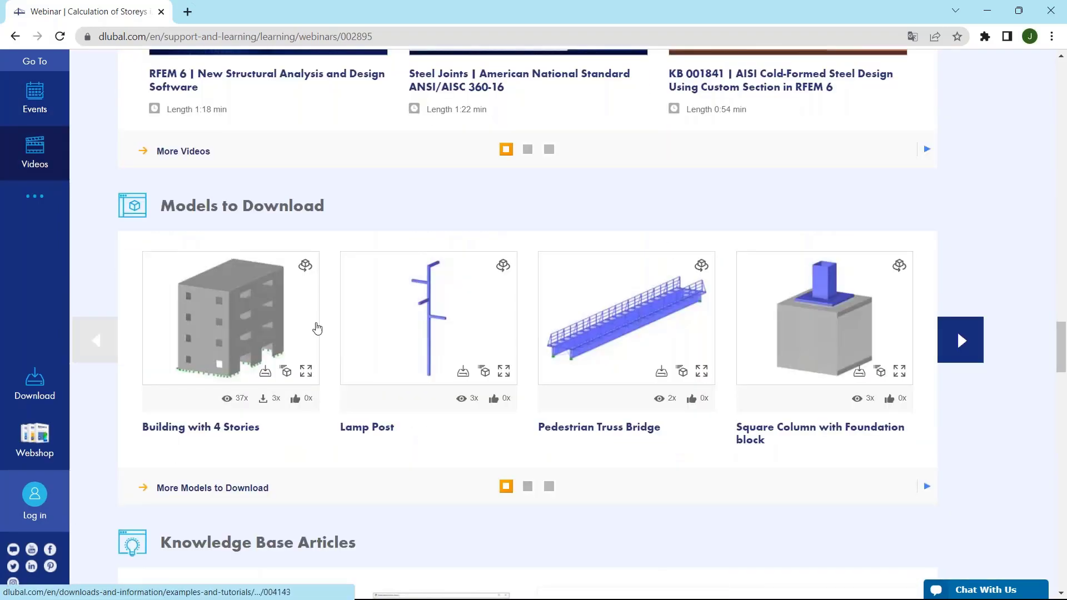